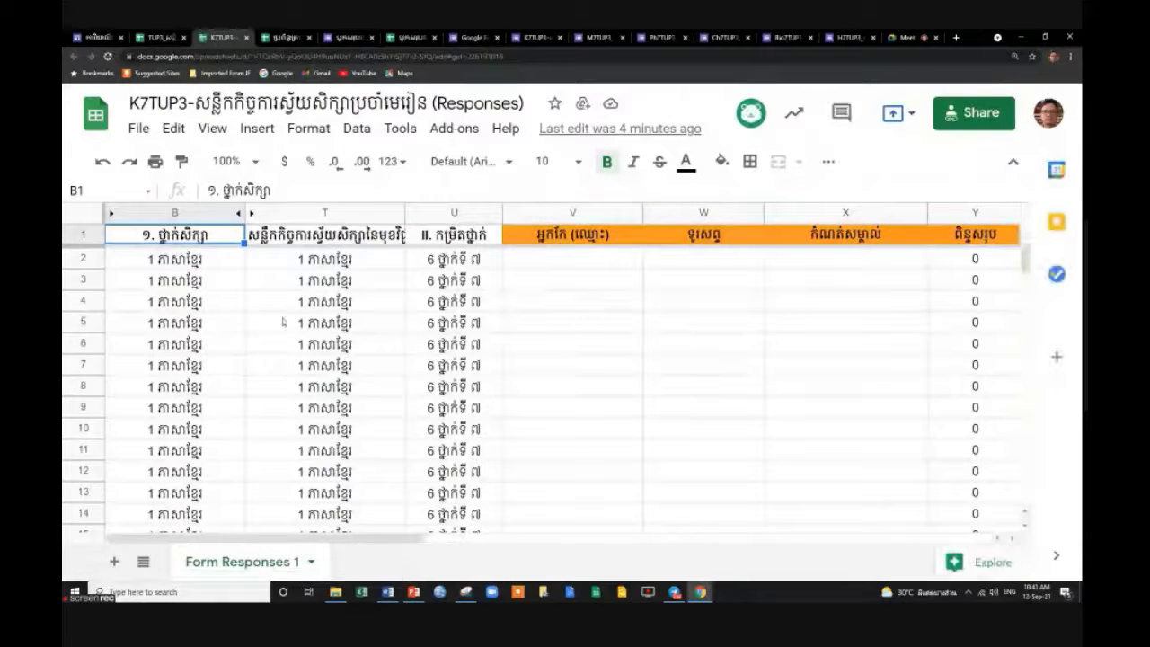
Delete the old answer columns B through T.
scroll(283, 321, down, 3)
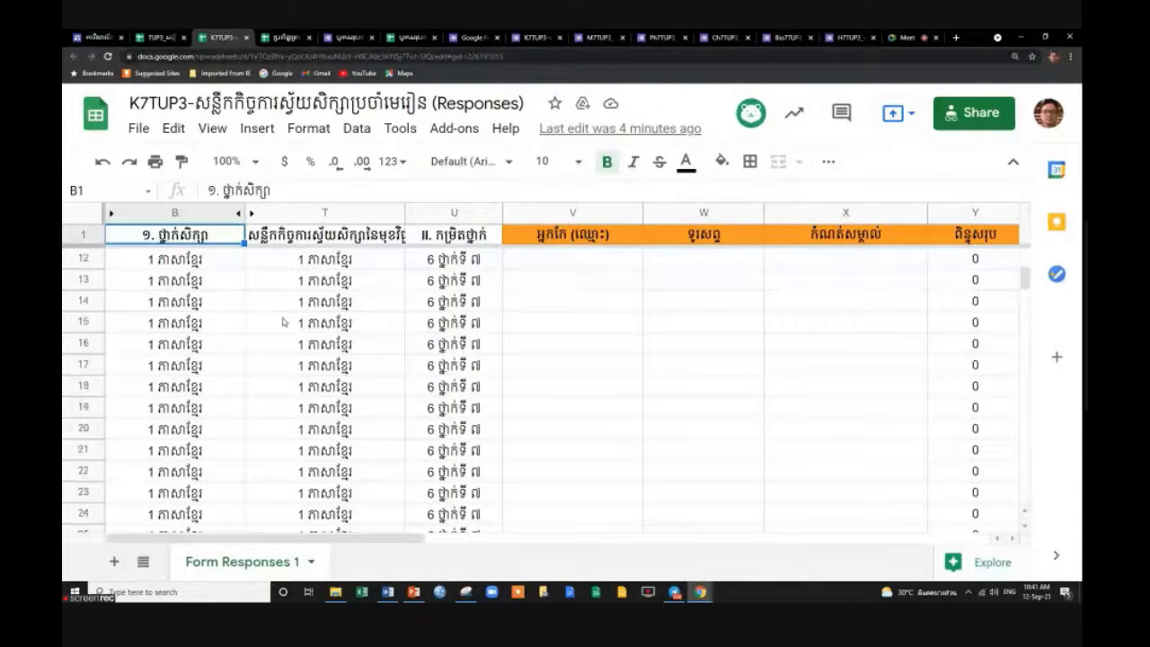
click(241, 344)
scroll(249, 350, down, 3)
scroll(249, 350, up, 7)
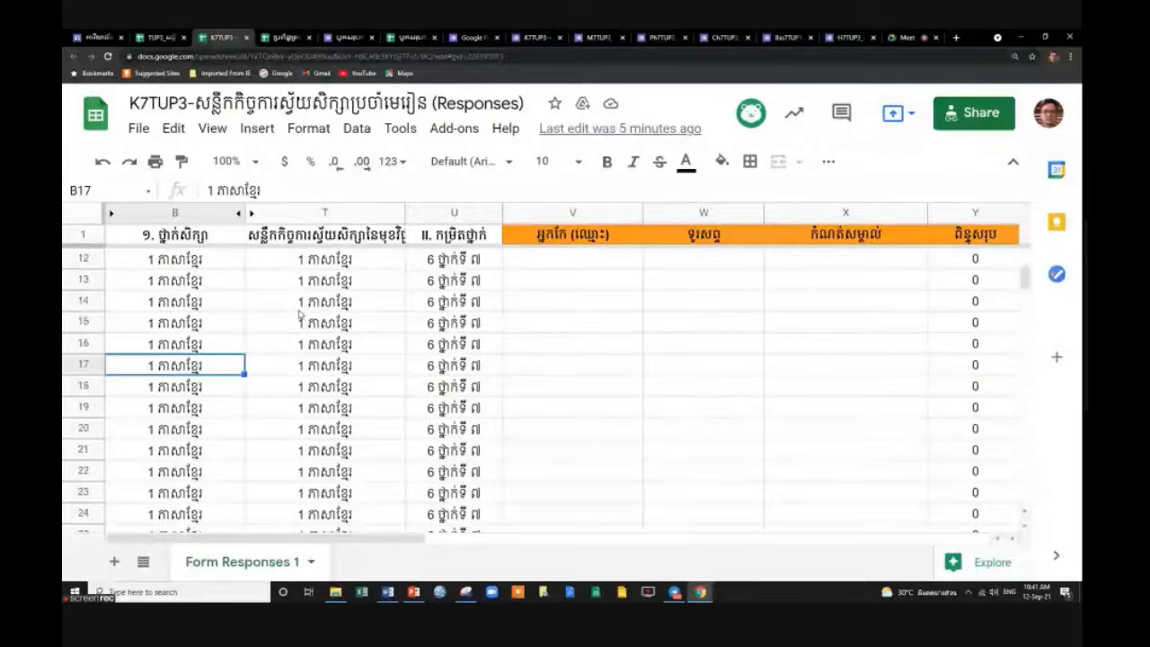
click(269, 213)
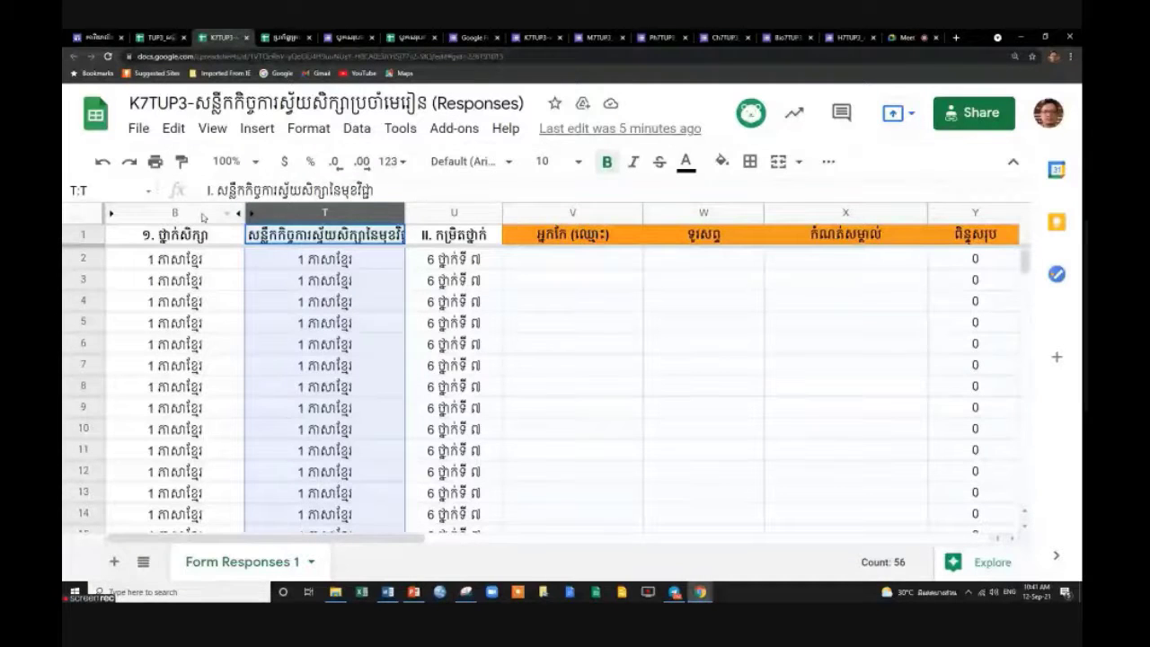
shift+click(203, 217)
right_click(203, 218)
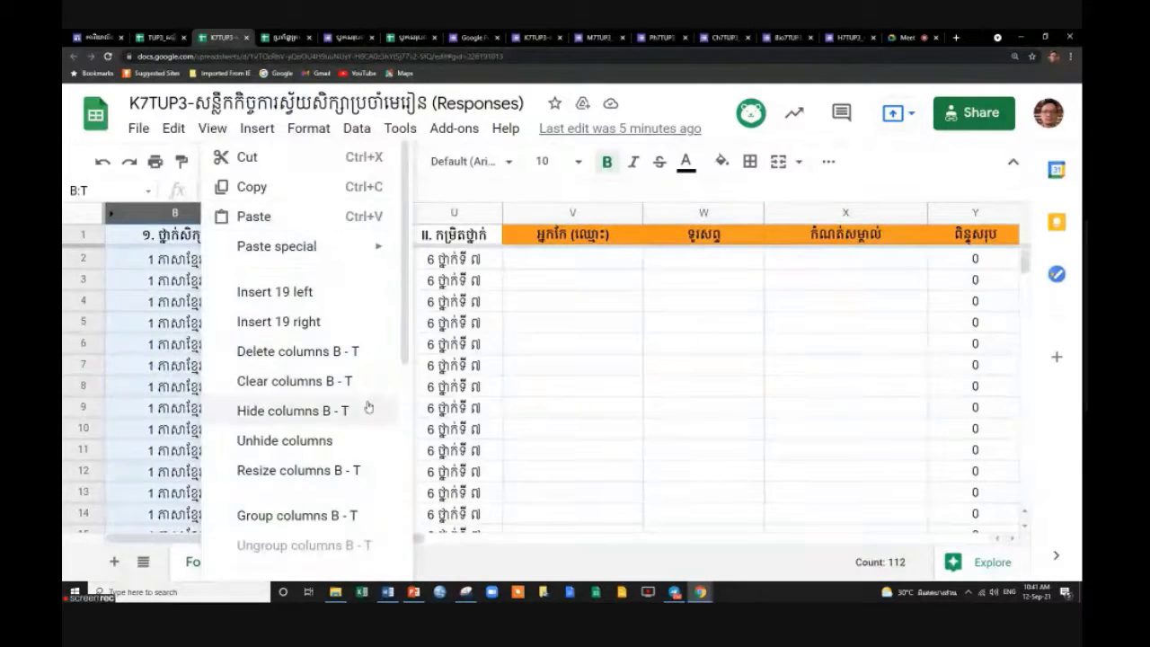
click(332, 358)
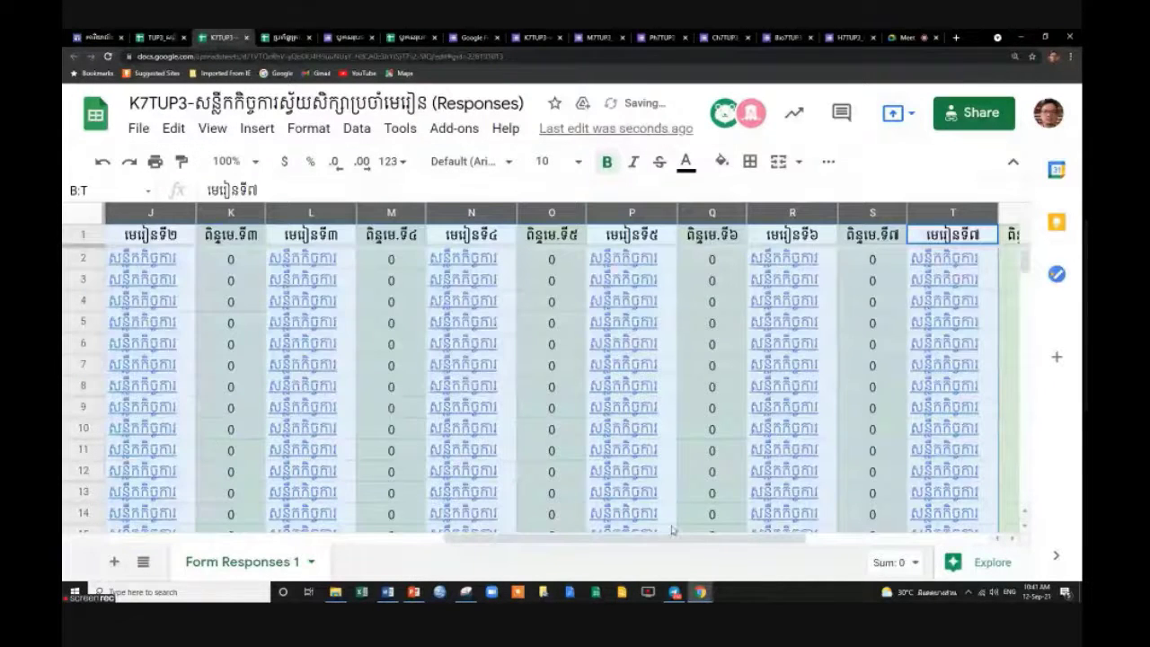
Unhide the Timestamp column A next to column B.
drag(665, 535, 171, 543)
click(378, 406)
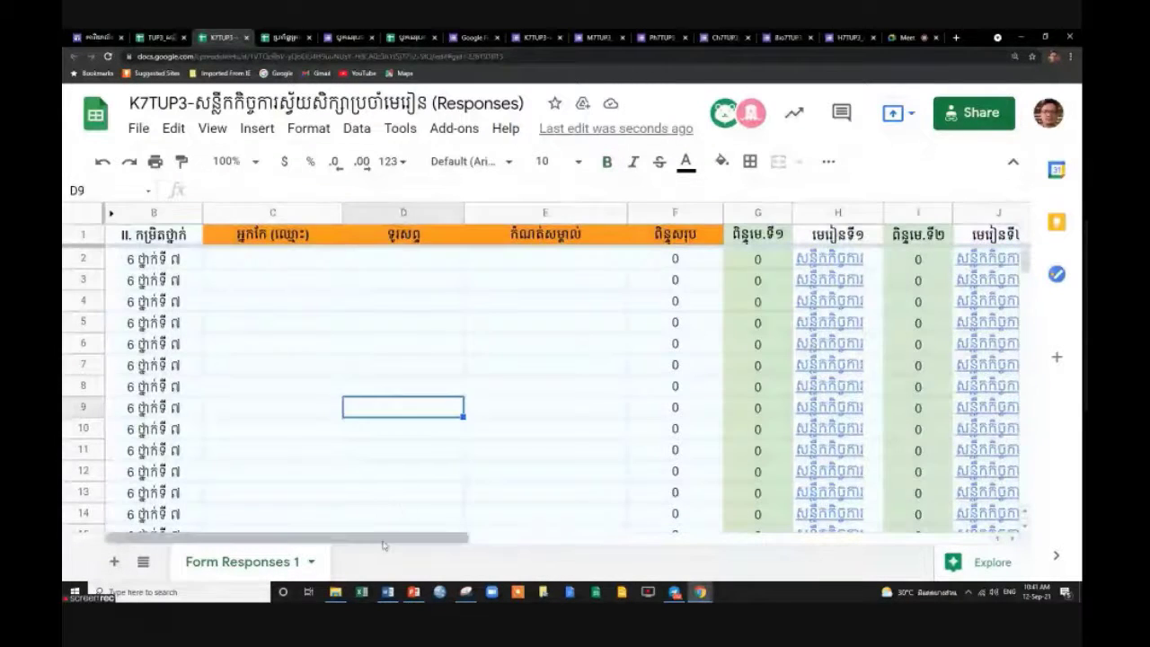
click(315, 369)
click(150, 212)
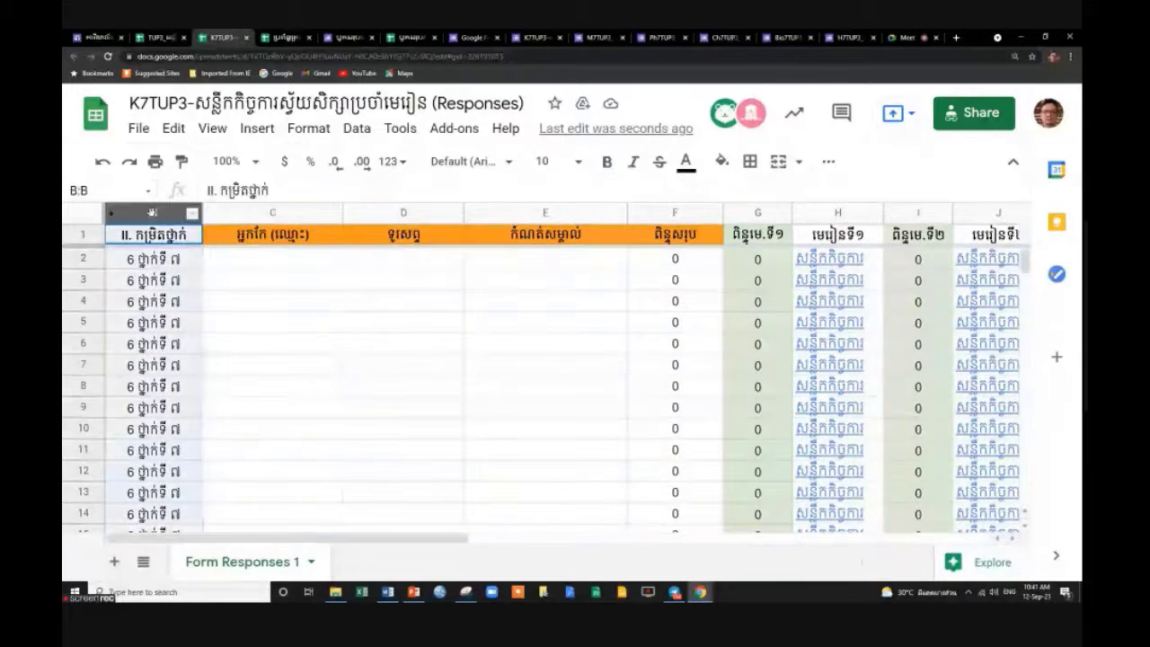
right_click(124, 208)
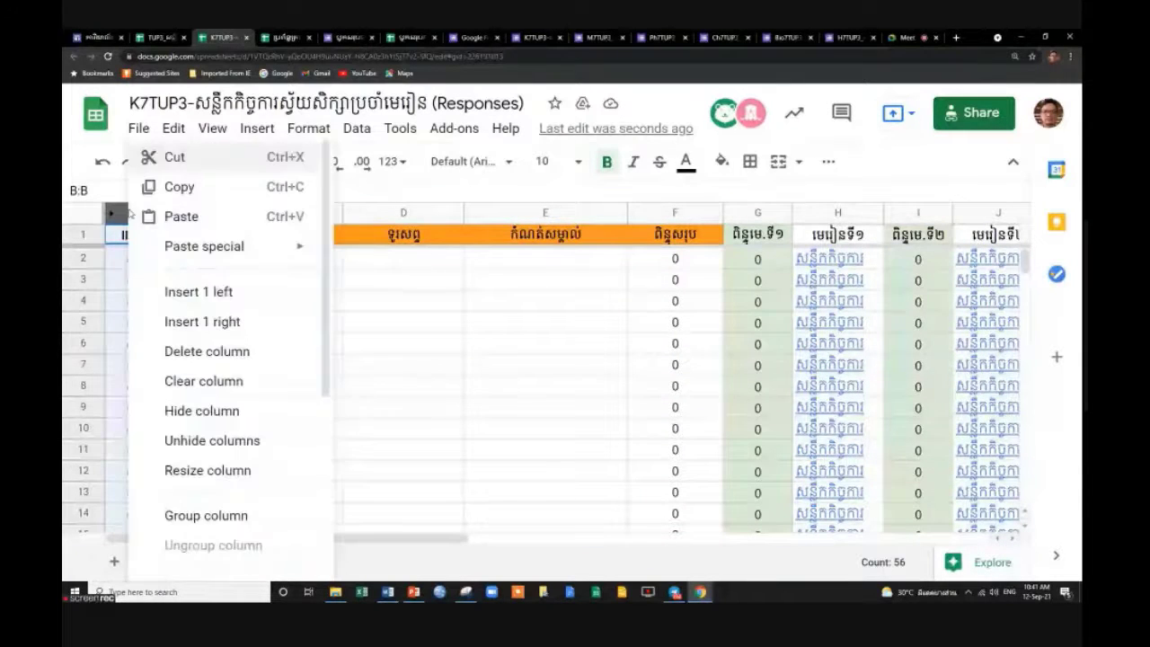
click(225, 440)
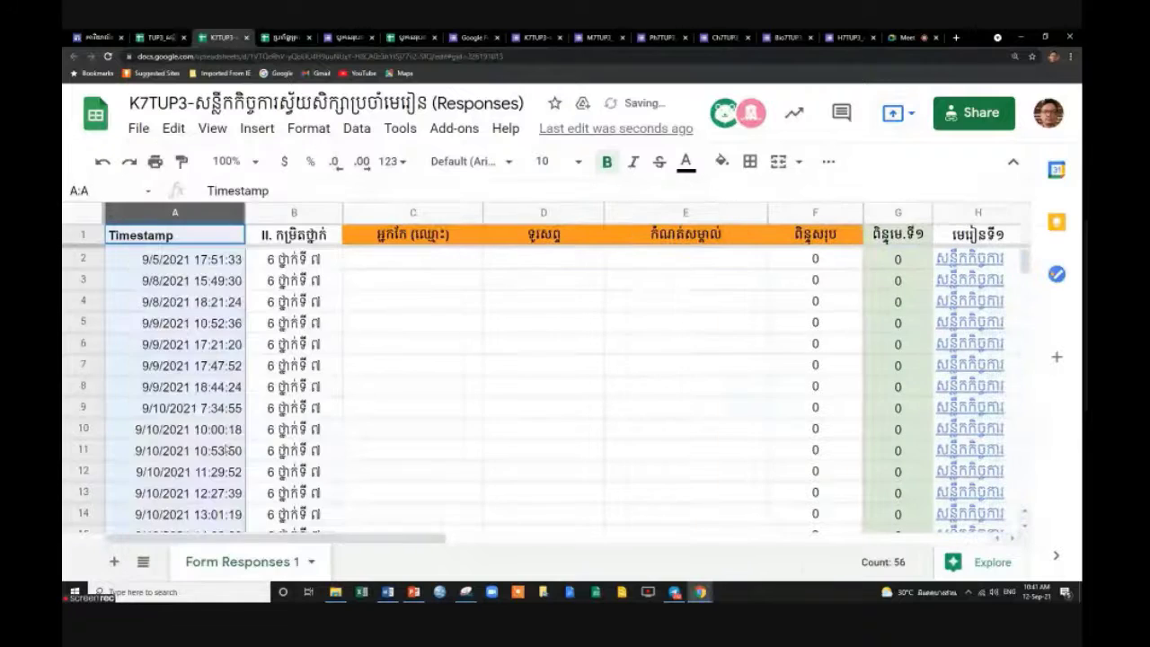
click(408, 403)
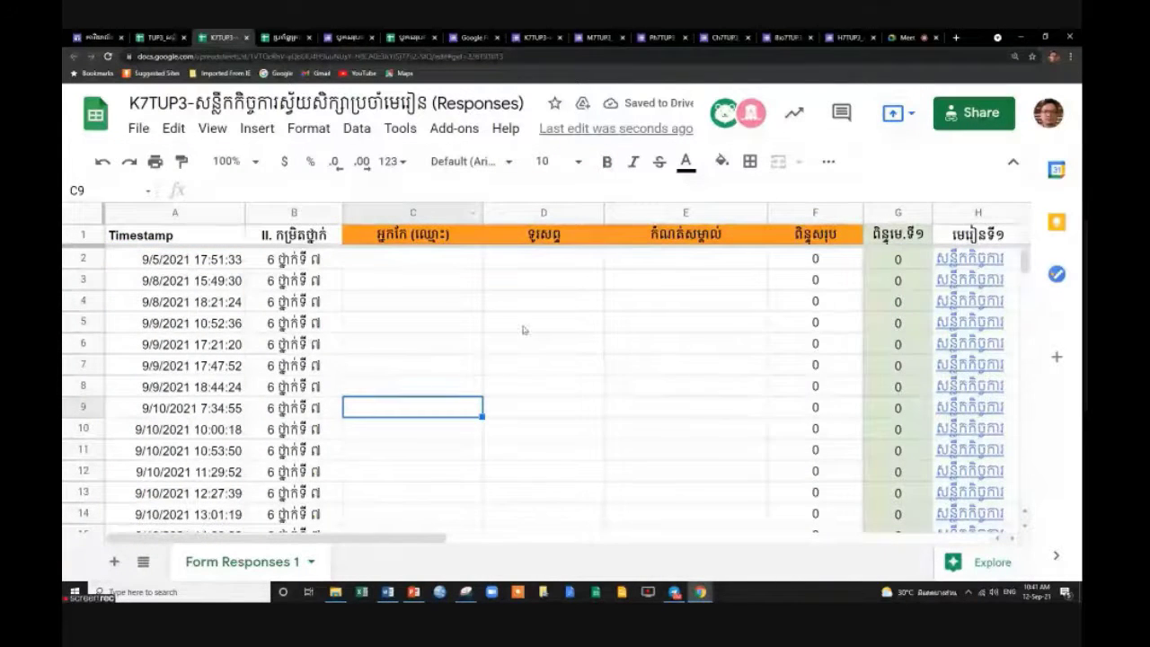
click(354, 298)
click(294, 280)
click(395, 215)
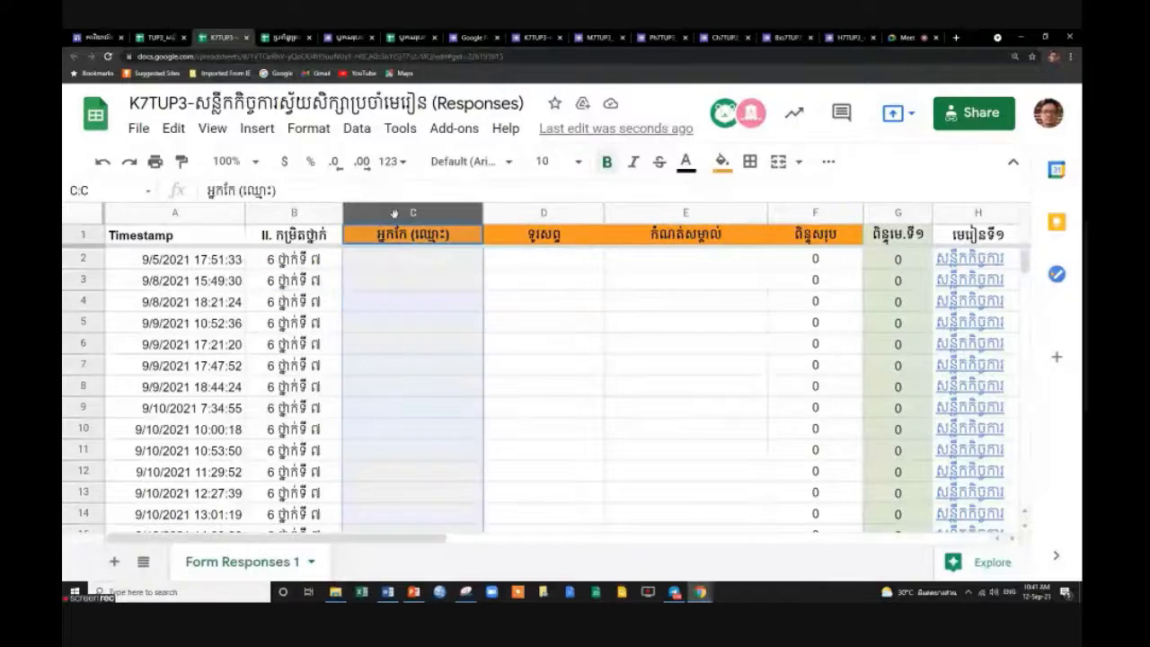
click(523, 214)
click(652, 218)
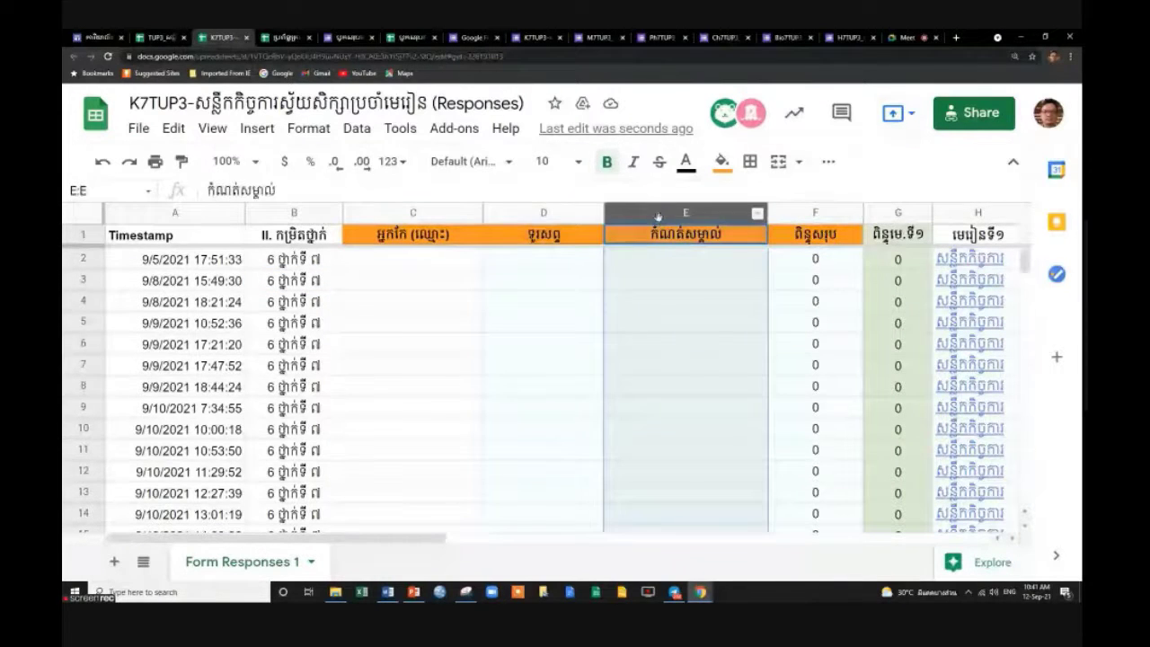
click(554, 318)
drag(375, 538, 207, 485)
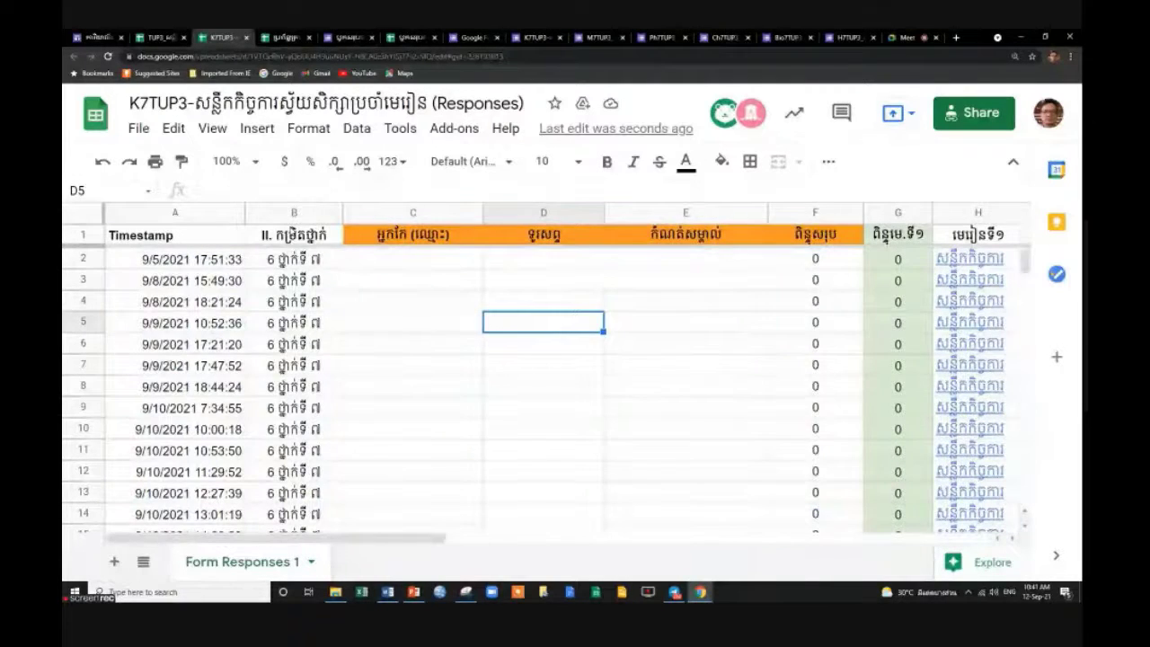
click(293, 212)
click(170, 213)
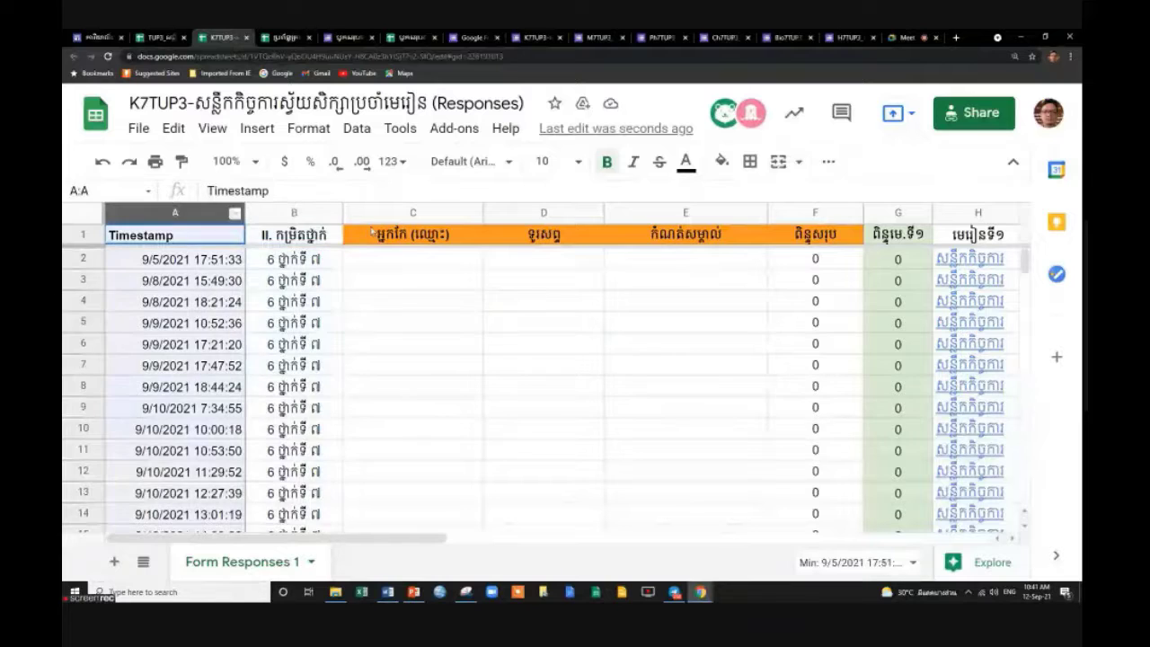
click(453, 213)
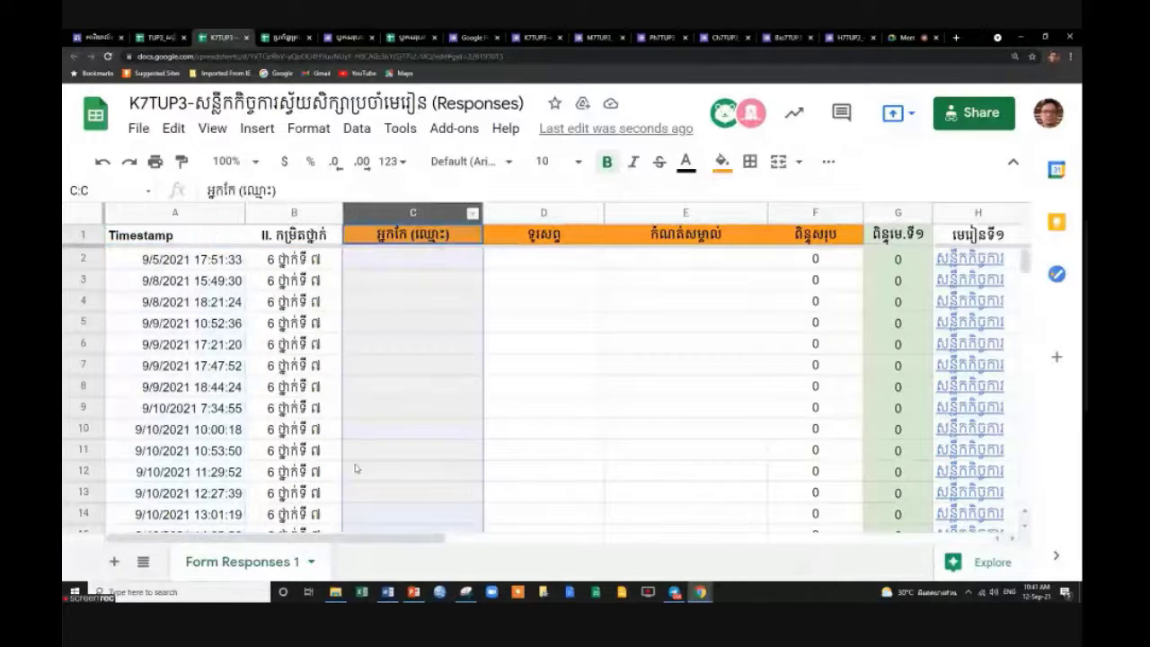
drag(422, 539, 984, 523)
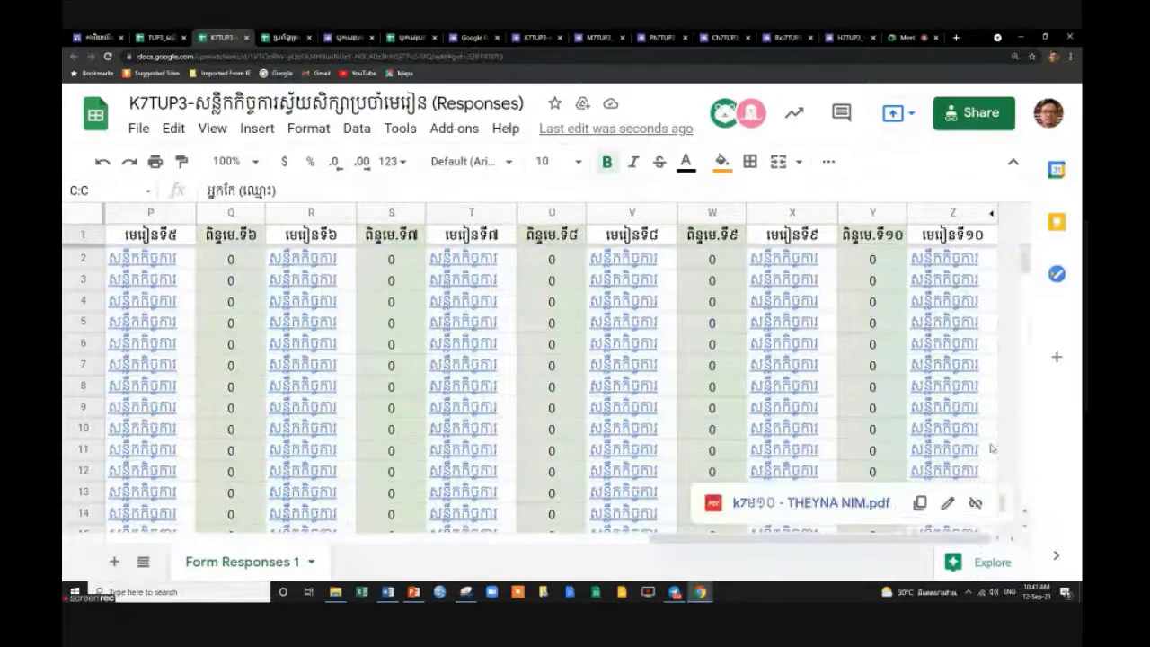
drag(686, 541, 426, 460)
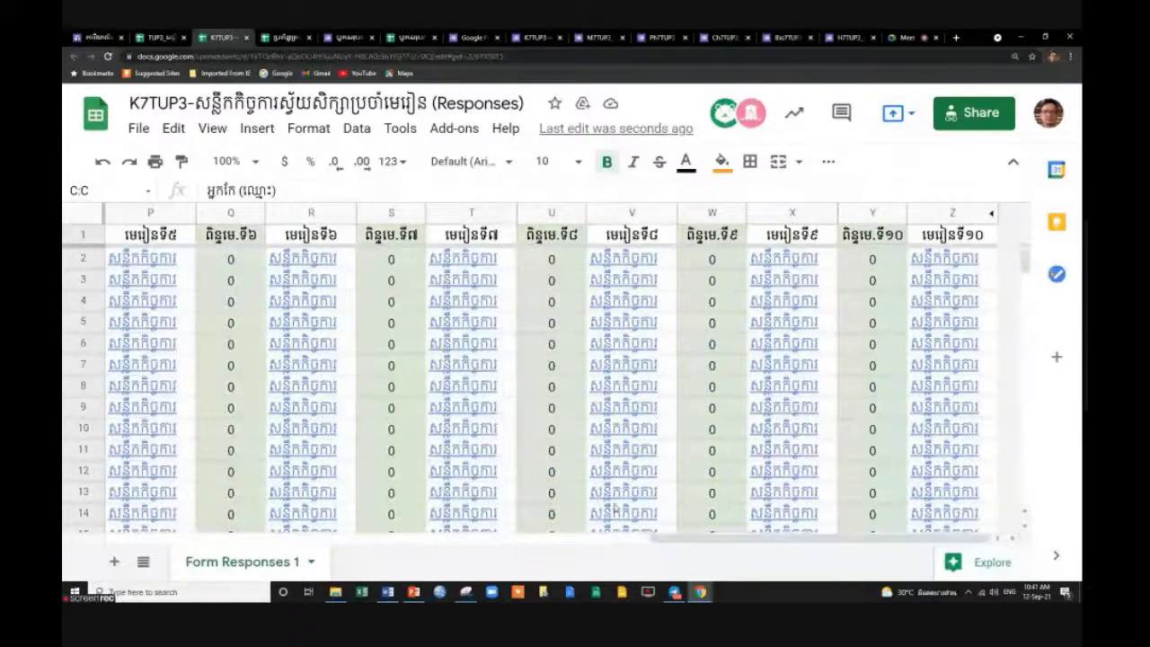
drag(665, 540, 67, 485)
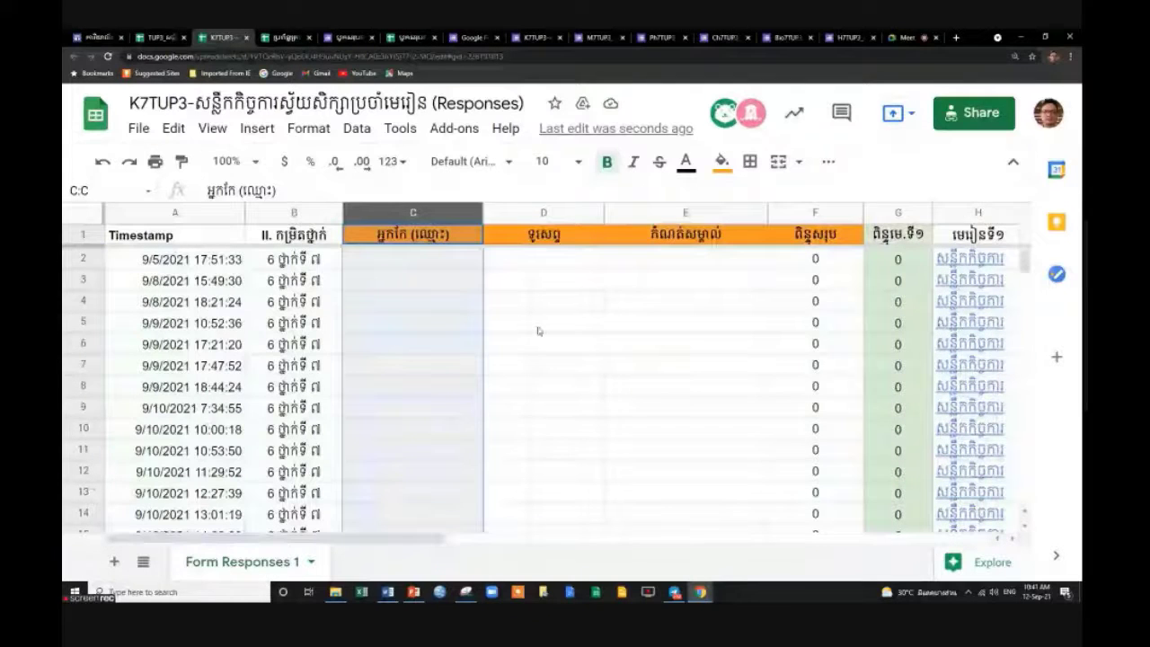
scroll(537, 331, down, 20)
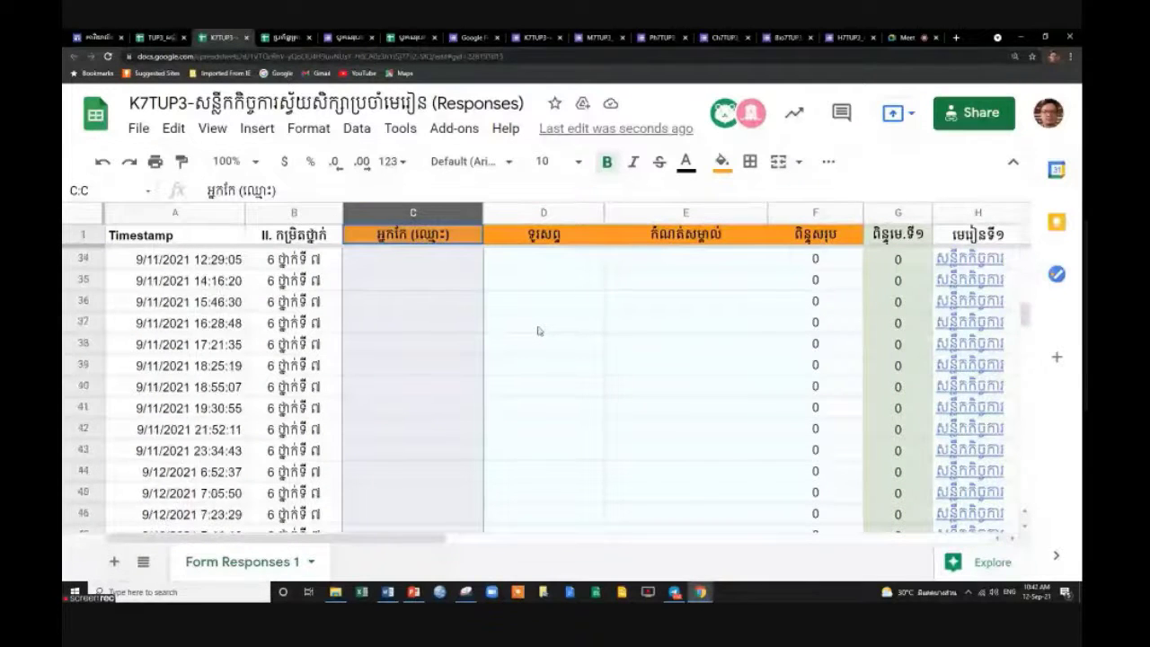
scroll(537, 330, up, 9)
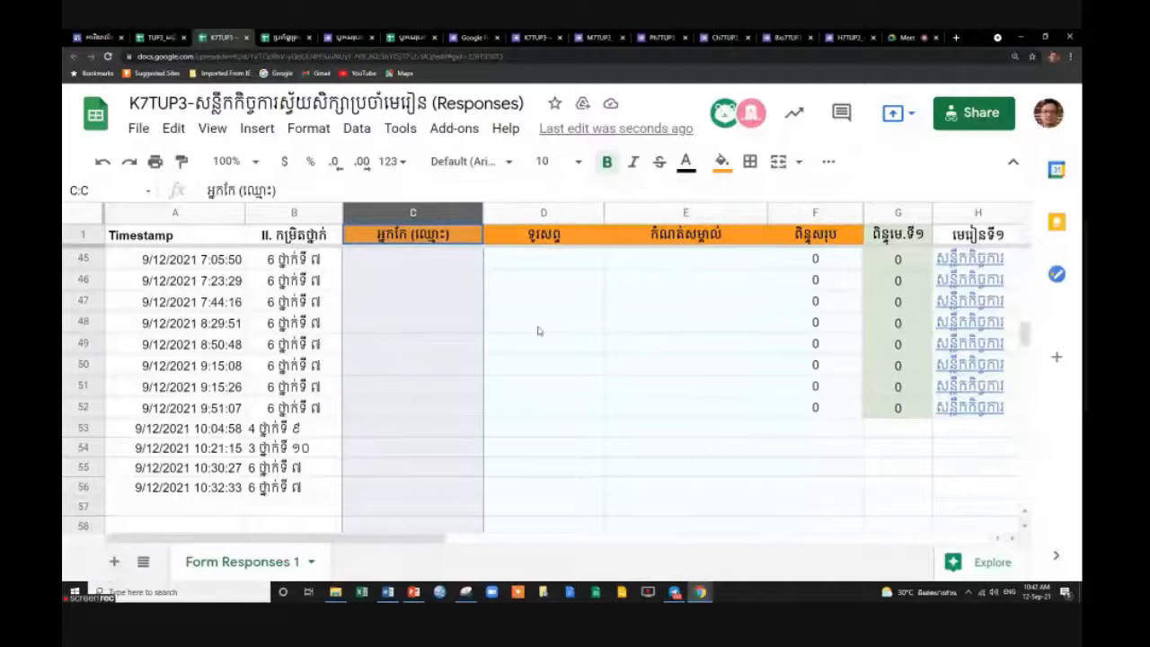
click(430, 485)
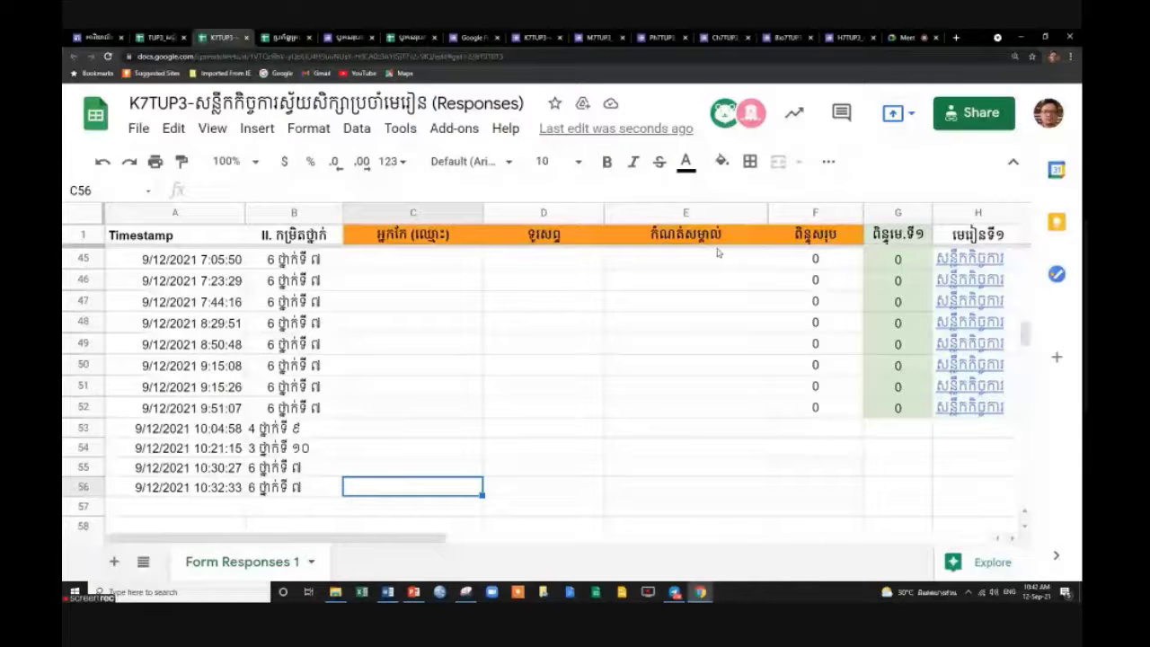
scroll(718, 253, up, 4)
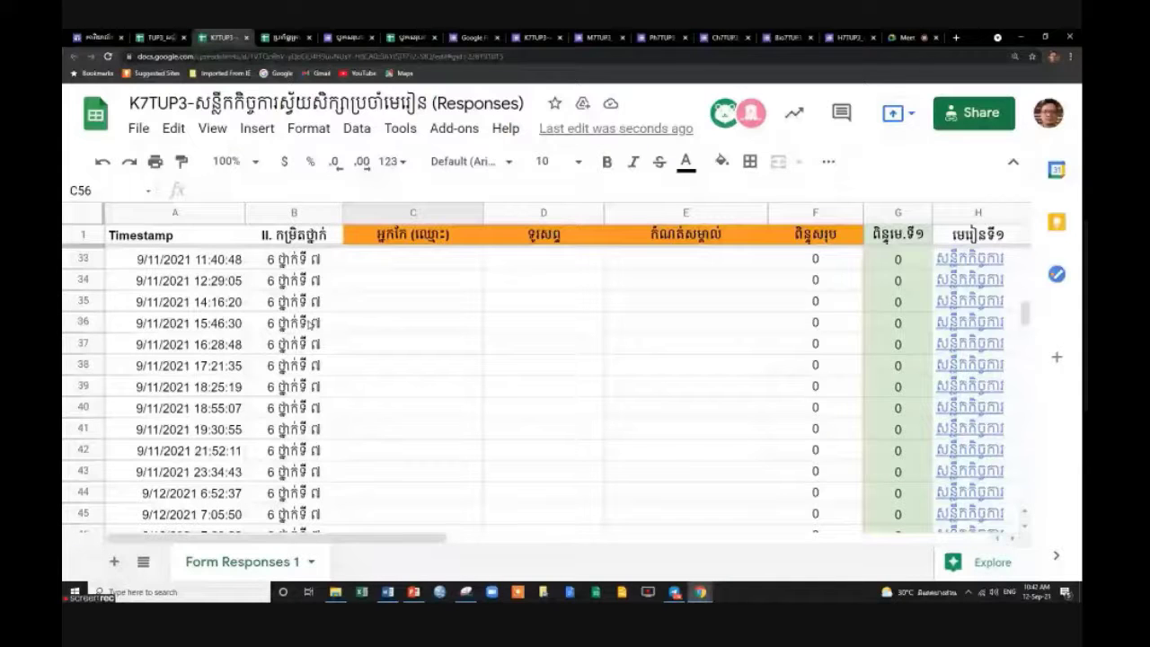
click(898, 212)
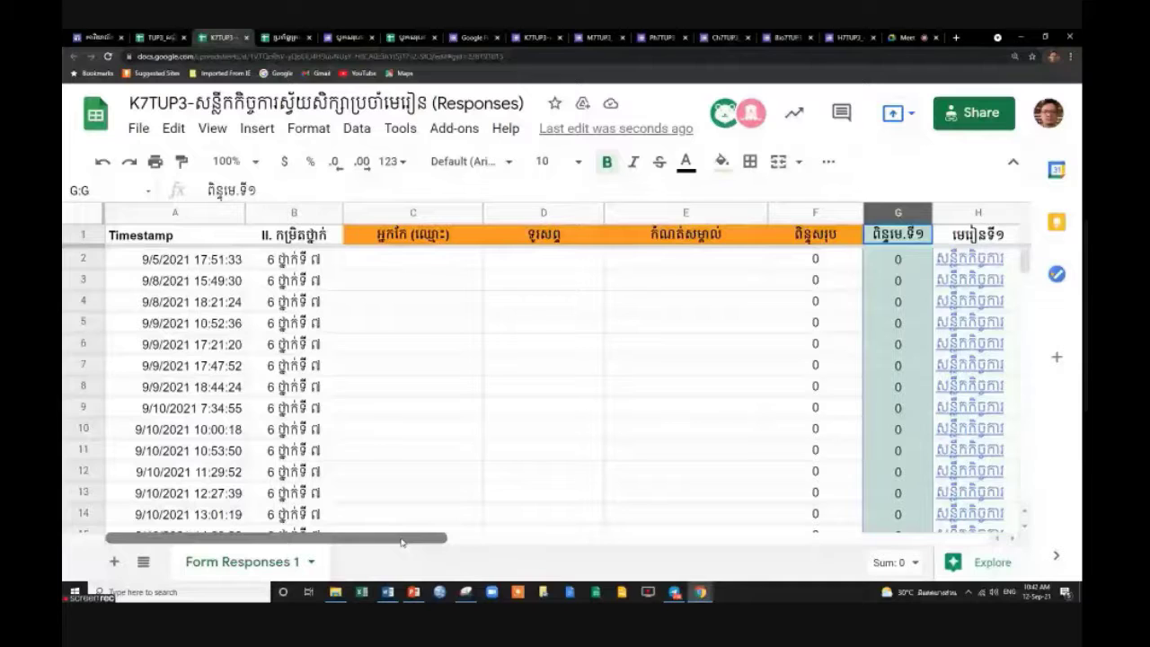
click(142, 562)
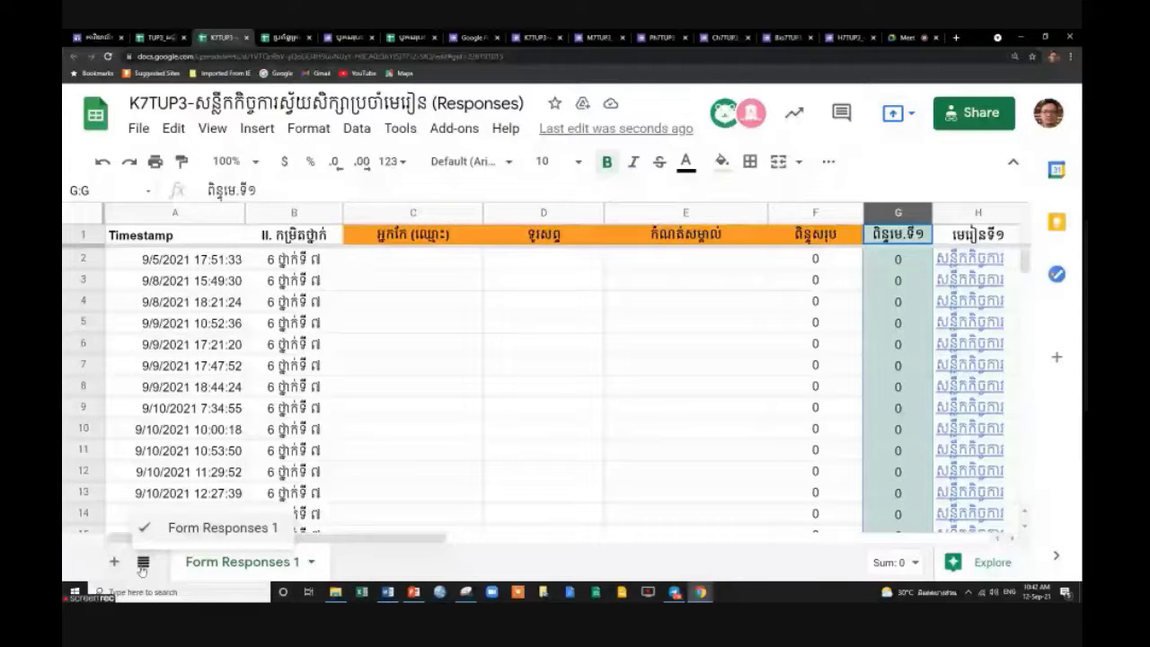
click(413, 212)
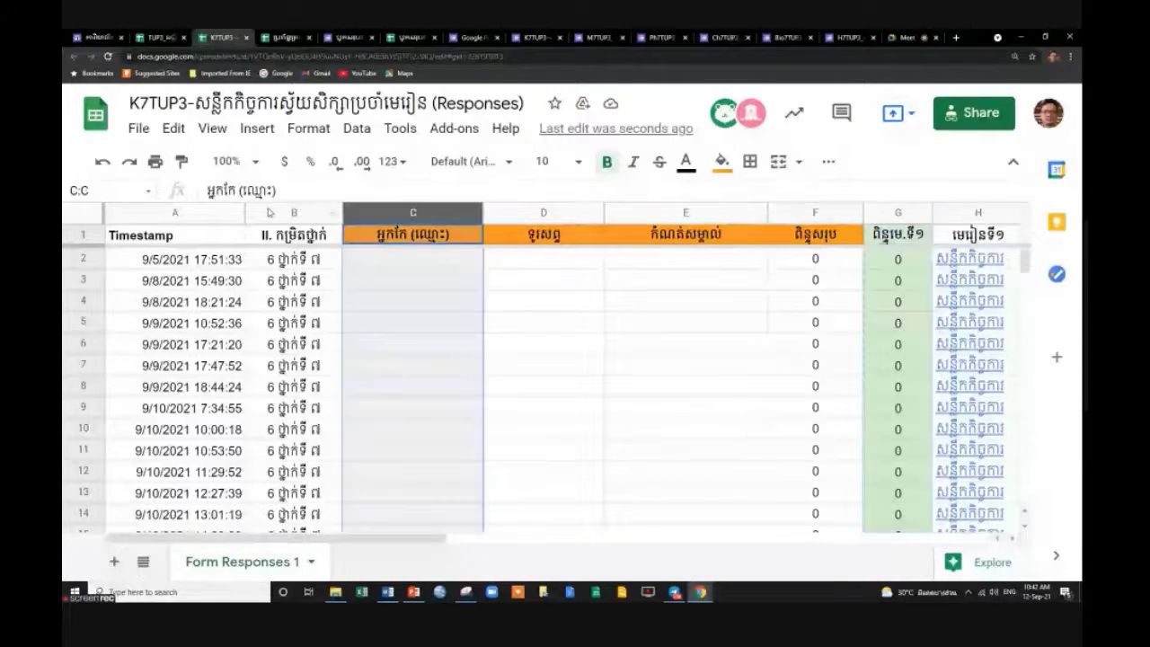
shift+click(175, 212)
drag(440, 538, 1013, 540)
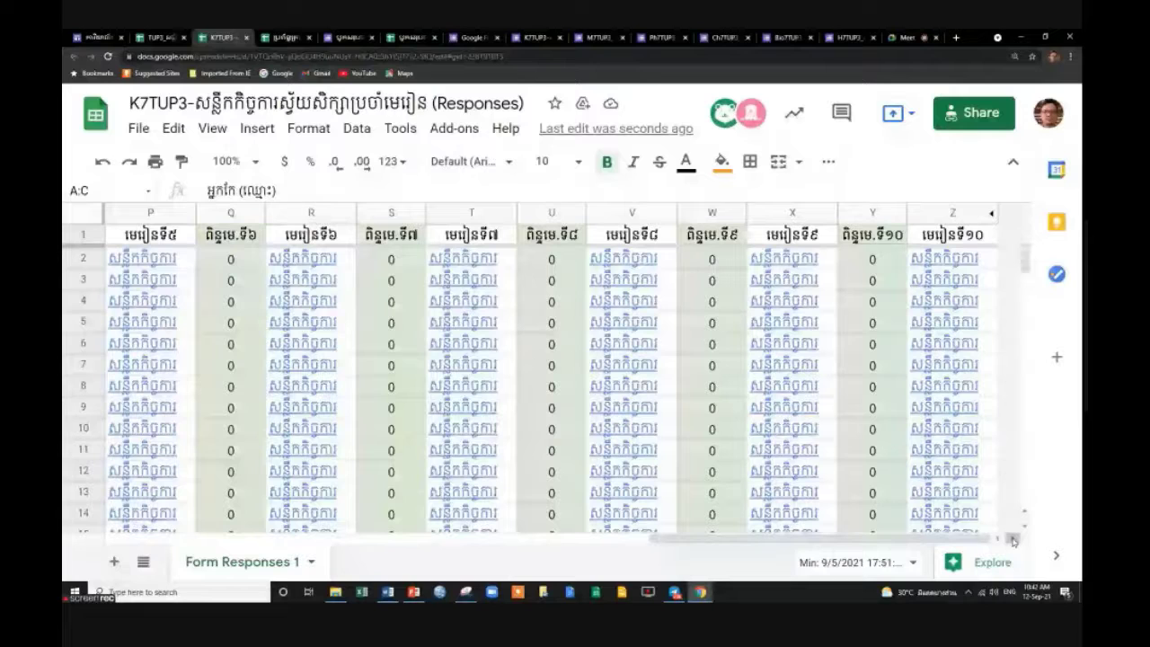
drag(1012, 540, 460, 540)
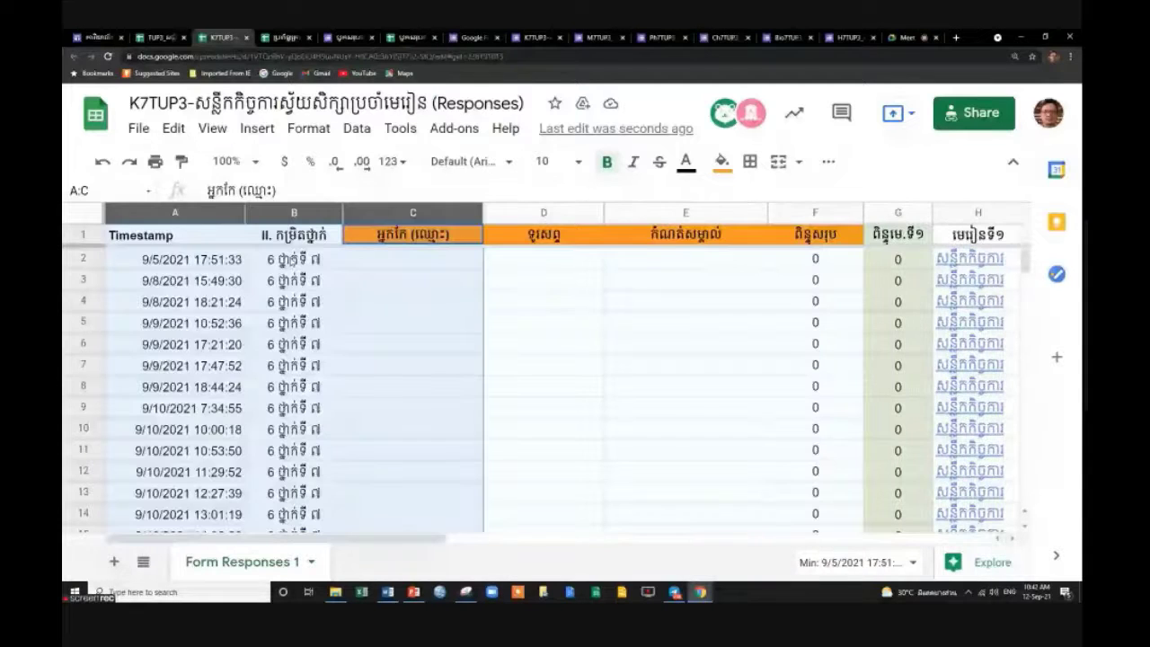
Open Data's protected sheets and ranges list and remove the B:B protection.
click(355, 128)
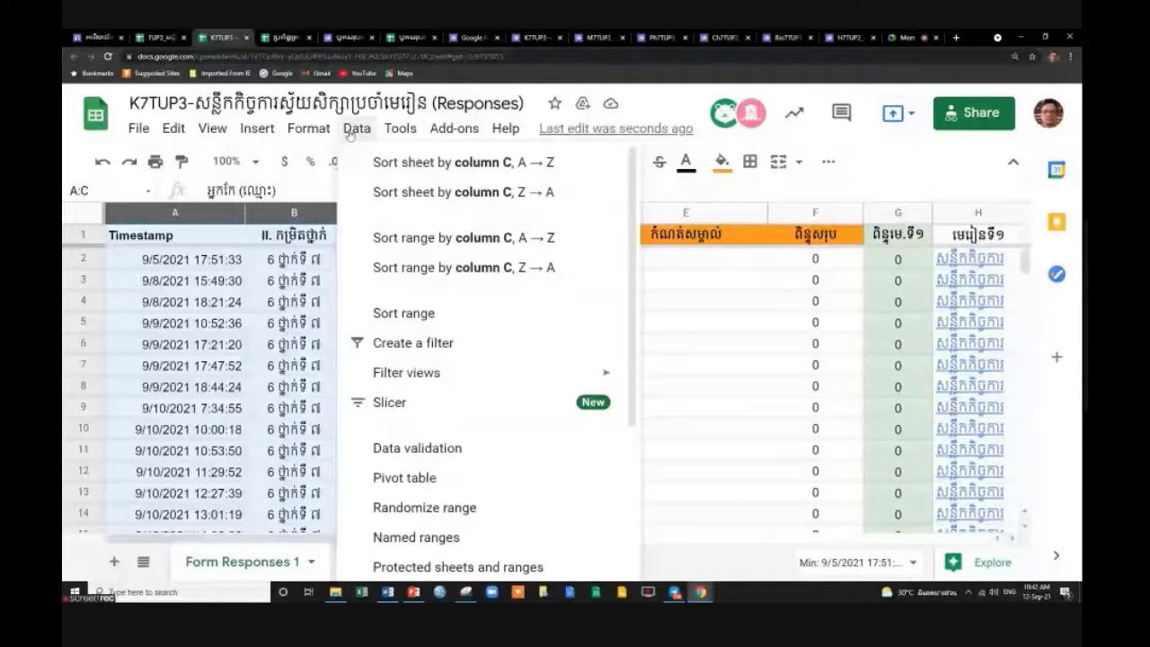
click(685, 279)
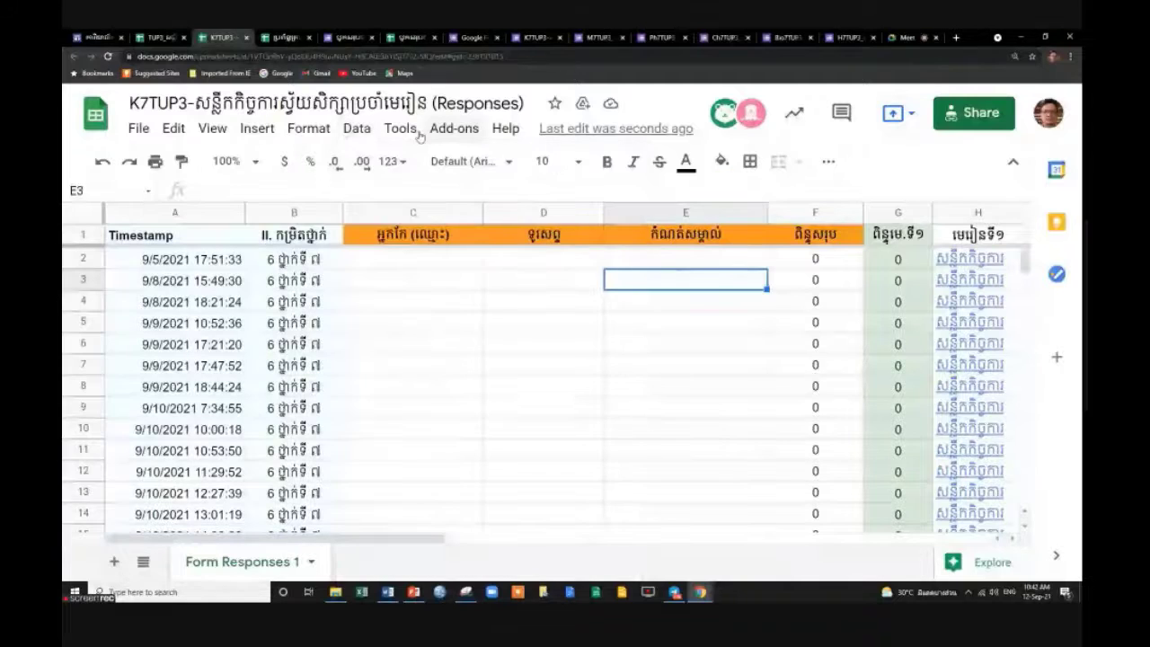
click(356, 128)
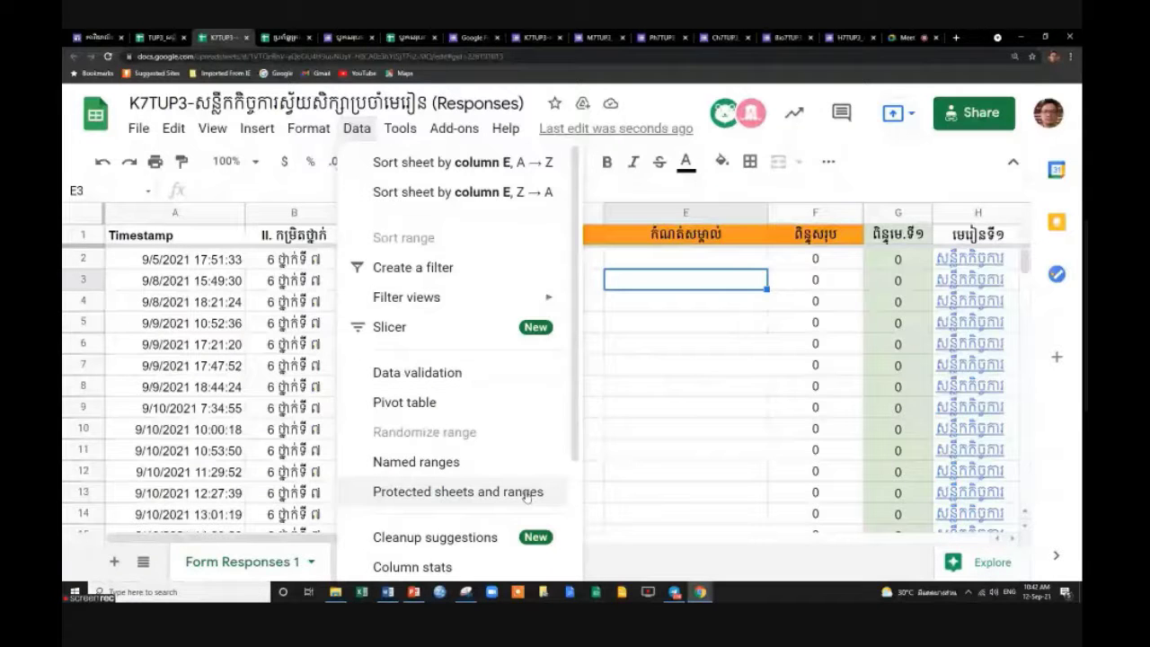
scroll(526, 481, down, 2)
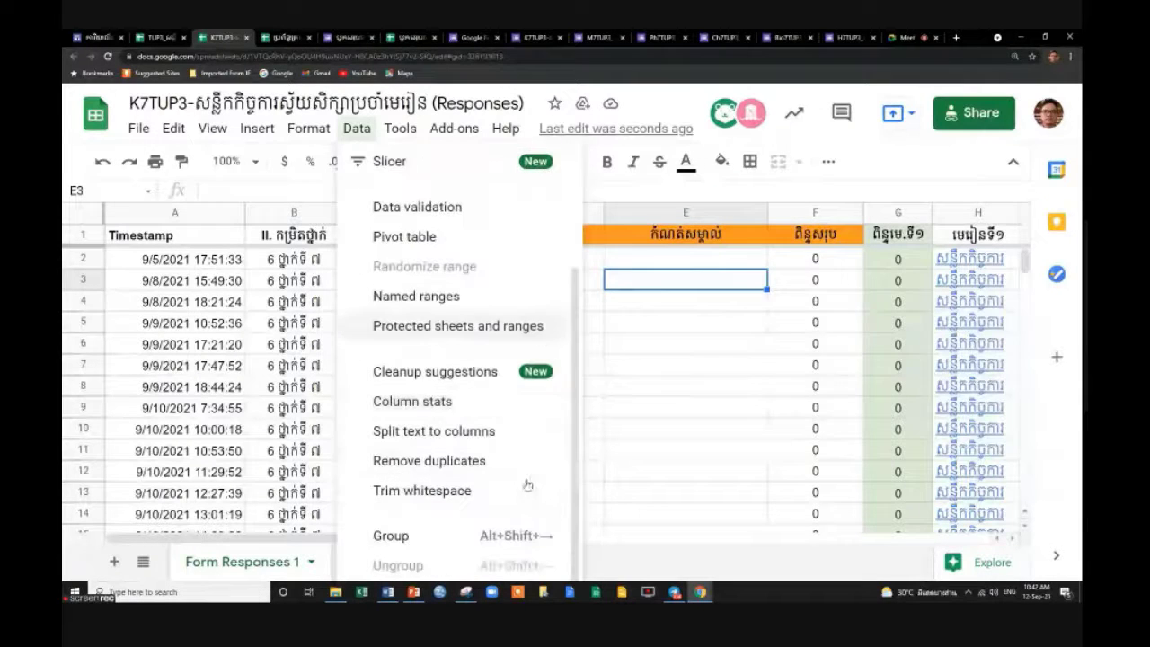
click(514, 334)
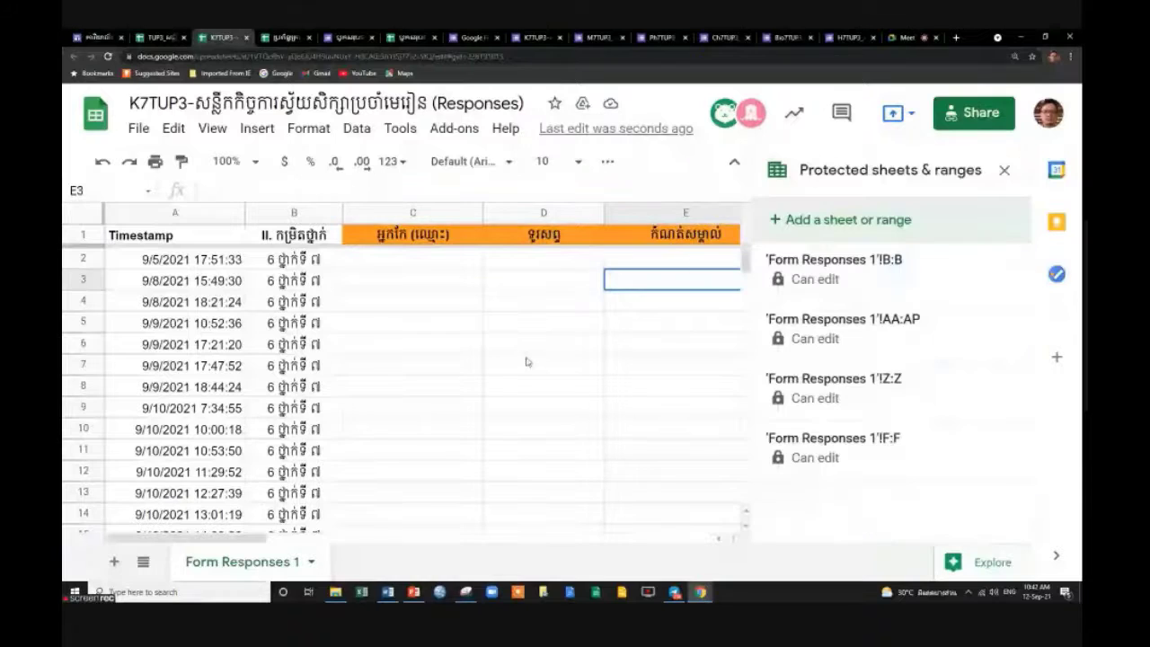
click(878, 270)
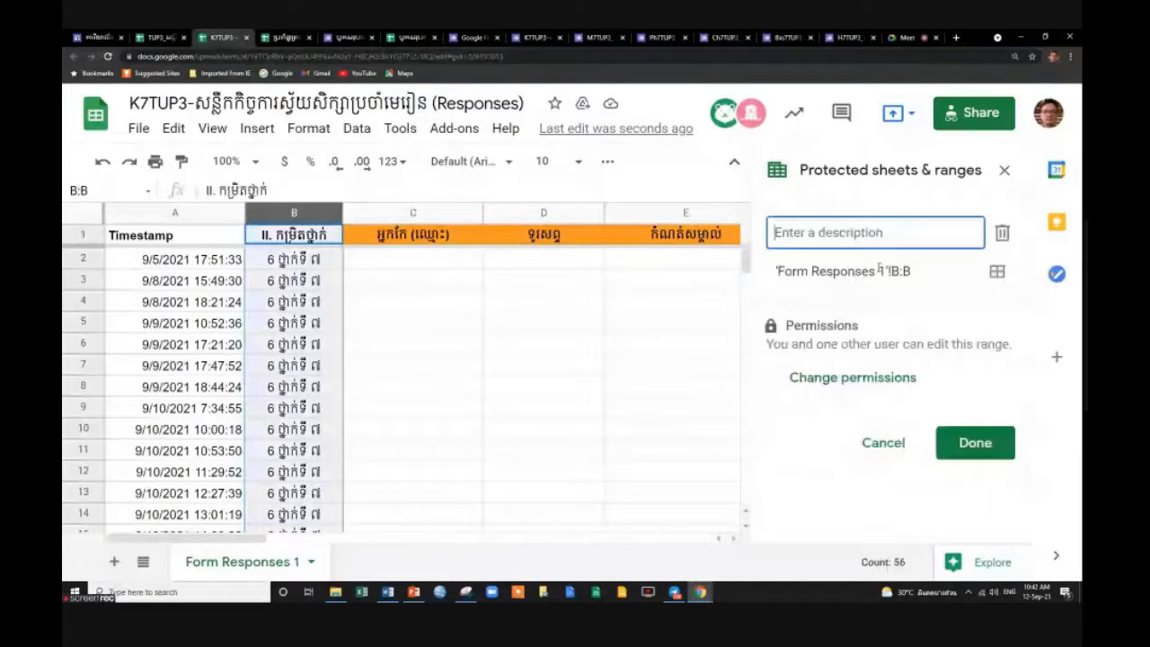
click(1003, 234)
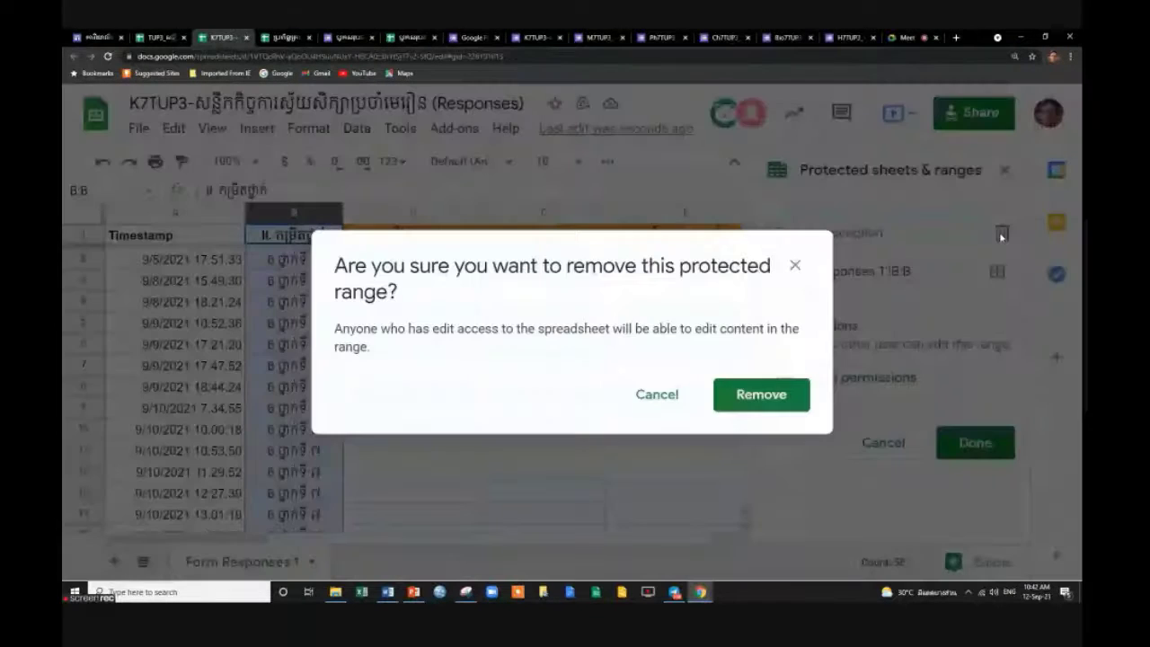
click(770, 403)
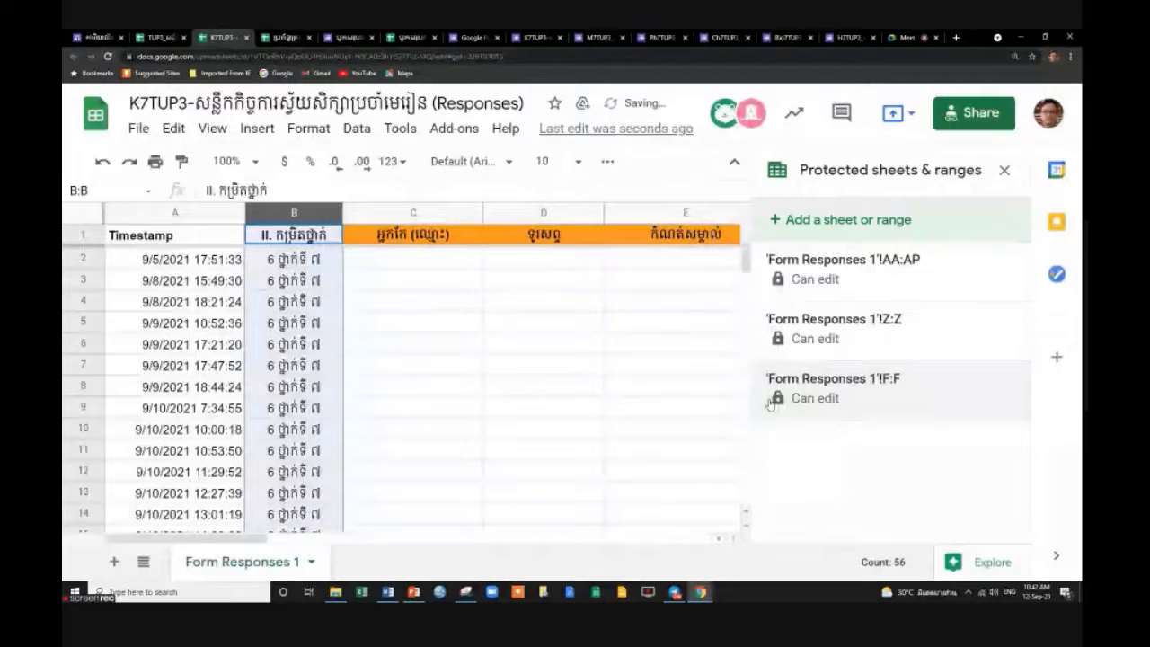
Remove the AA:AP, Z:Z and F:F protected ranges and close the panel.
click(844, 259)
click(1003, 236)
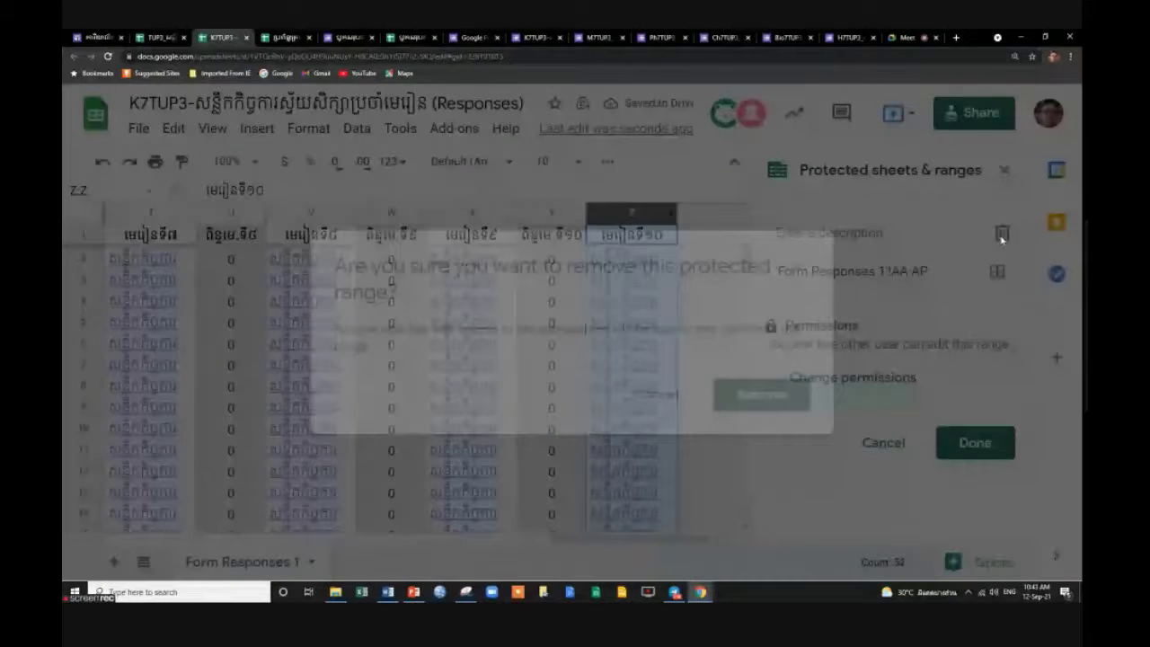
click(747, 403)
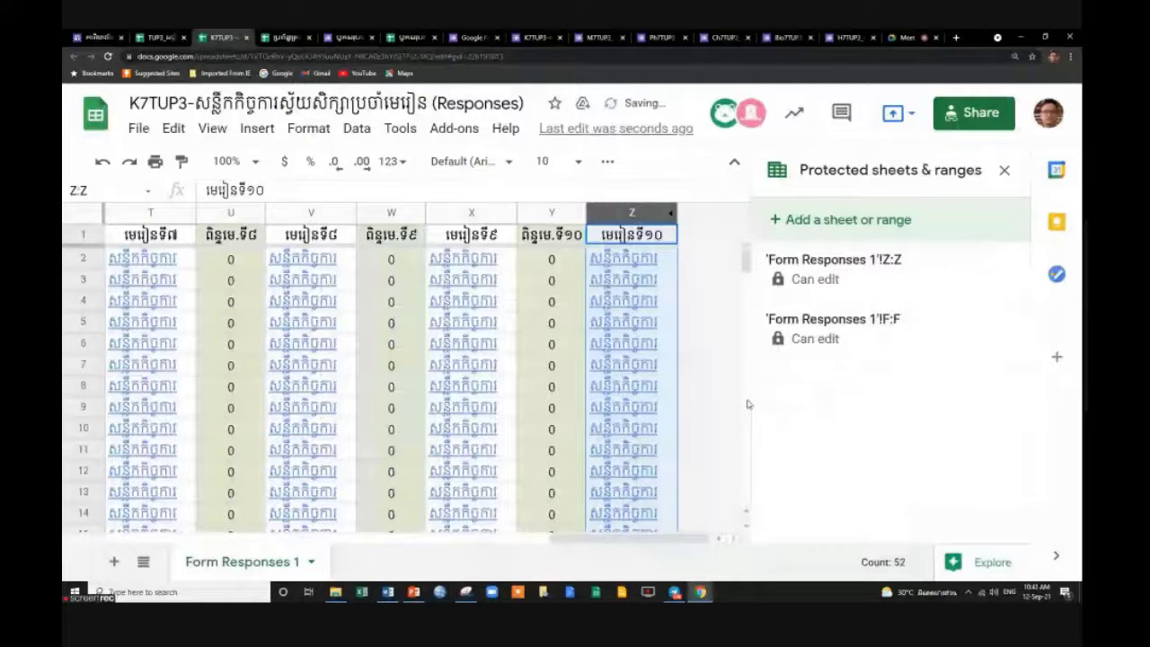
click(836, 263)
click(1000, 230)
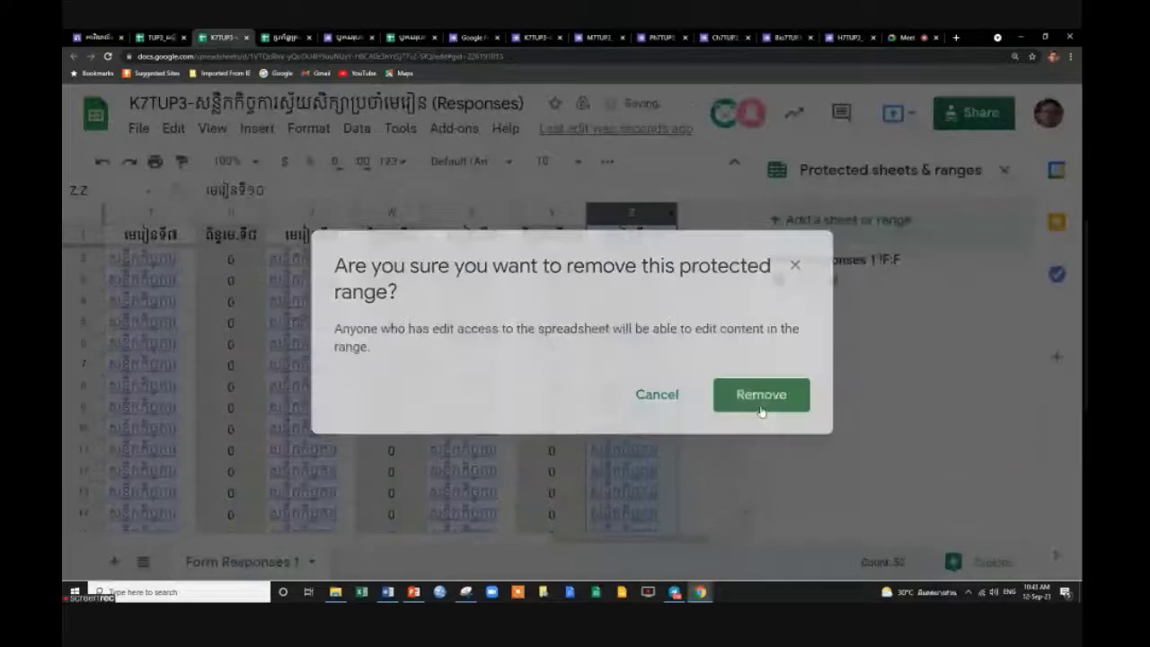
click(762, 395)
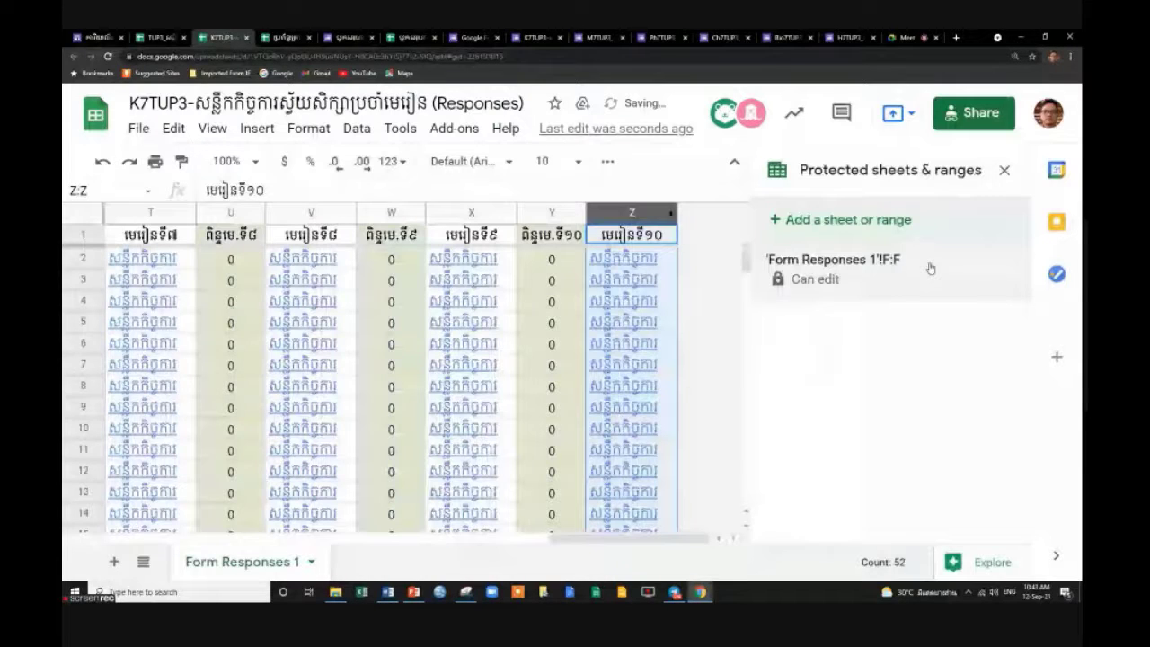
click(930, 269)
click(999, 230)
click(762, 393)
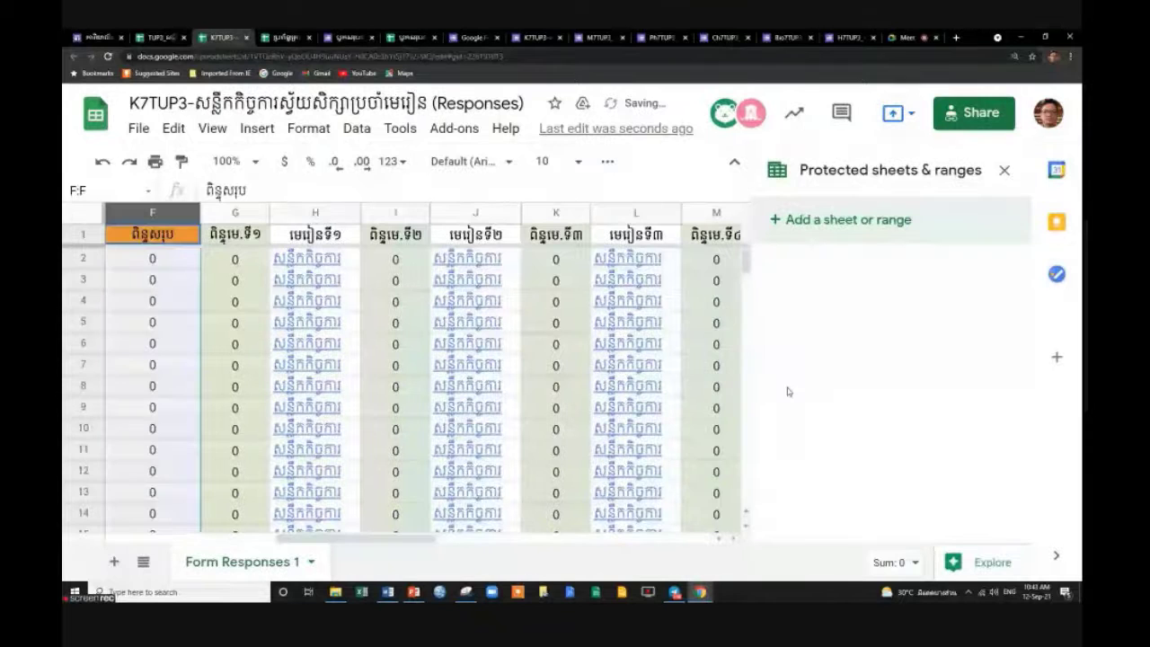
click(1003, 170)
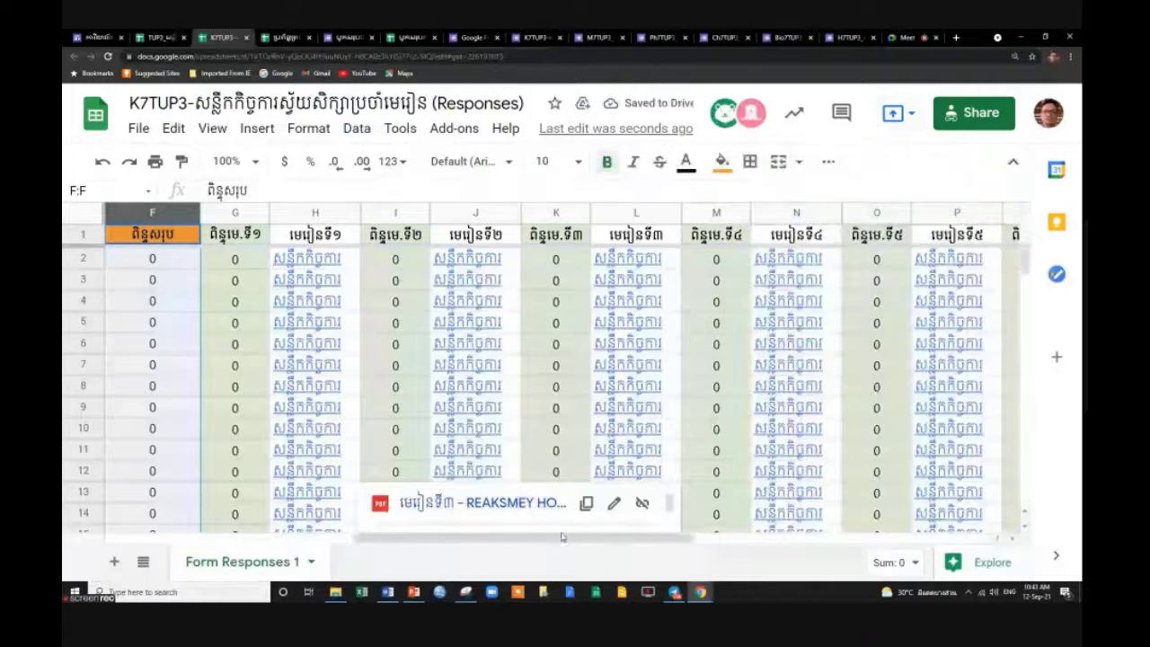
Select columns A through F and bring up their column actions.
drag(563, 539, 193, 527)
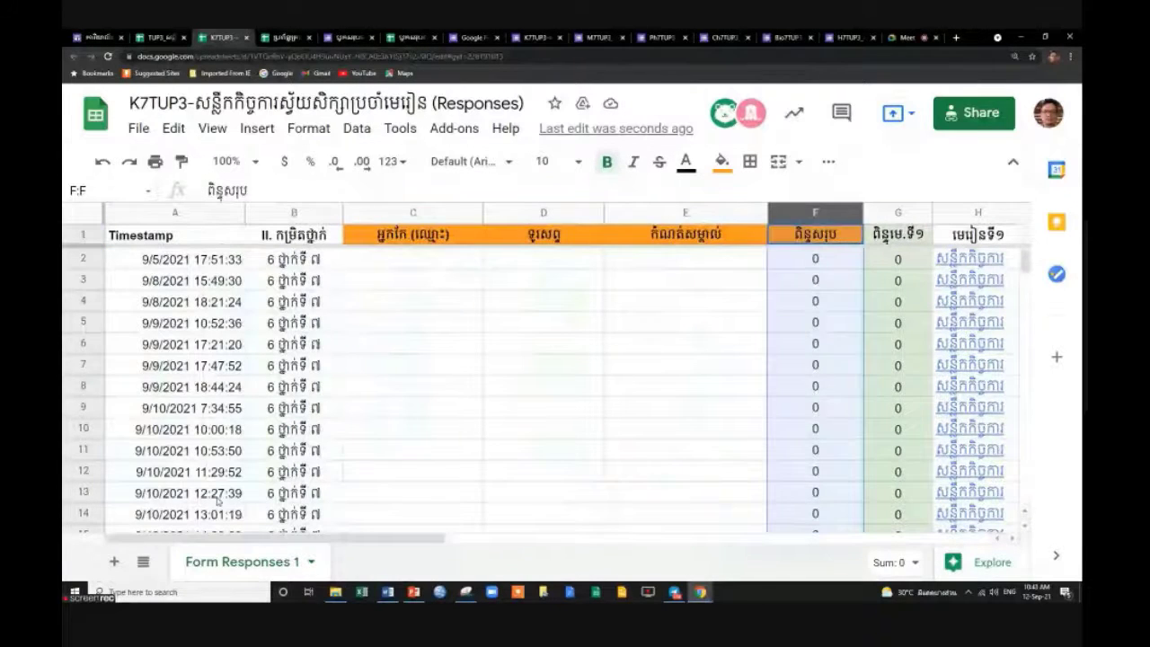
click(552, 350)
click(294, 259)
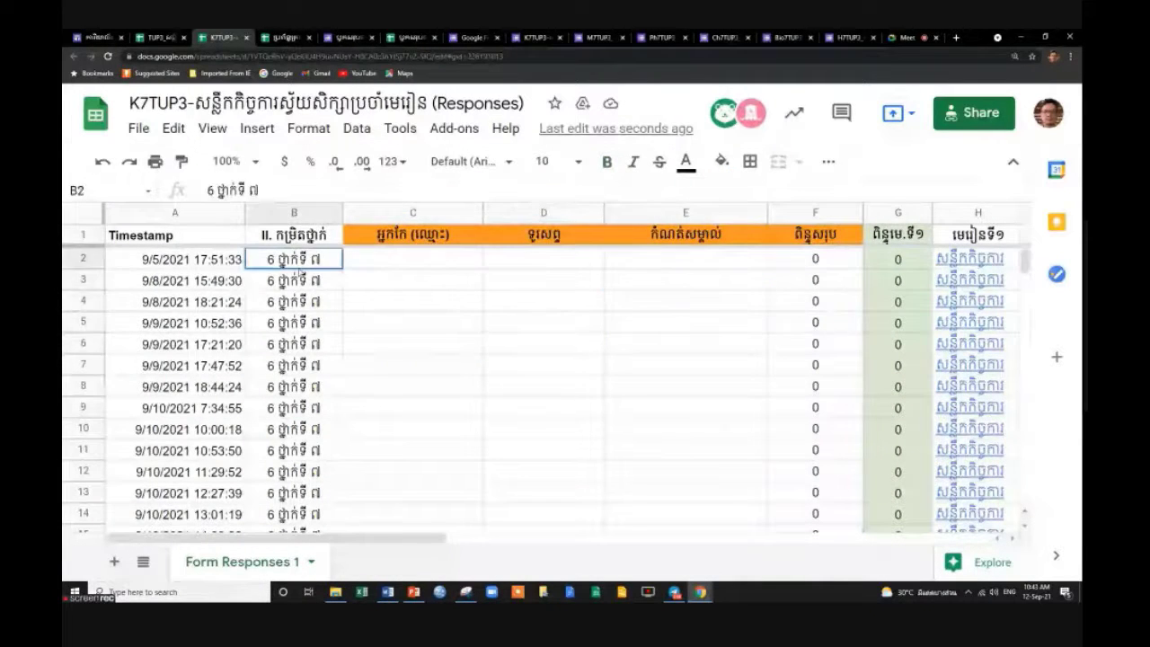
click(294, 214)
click(184, 213)
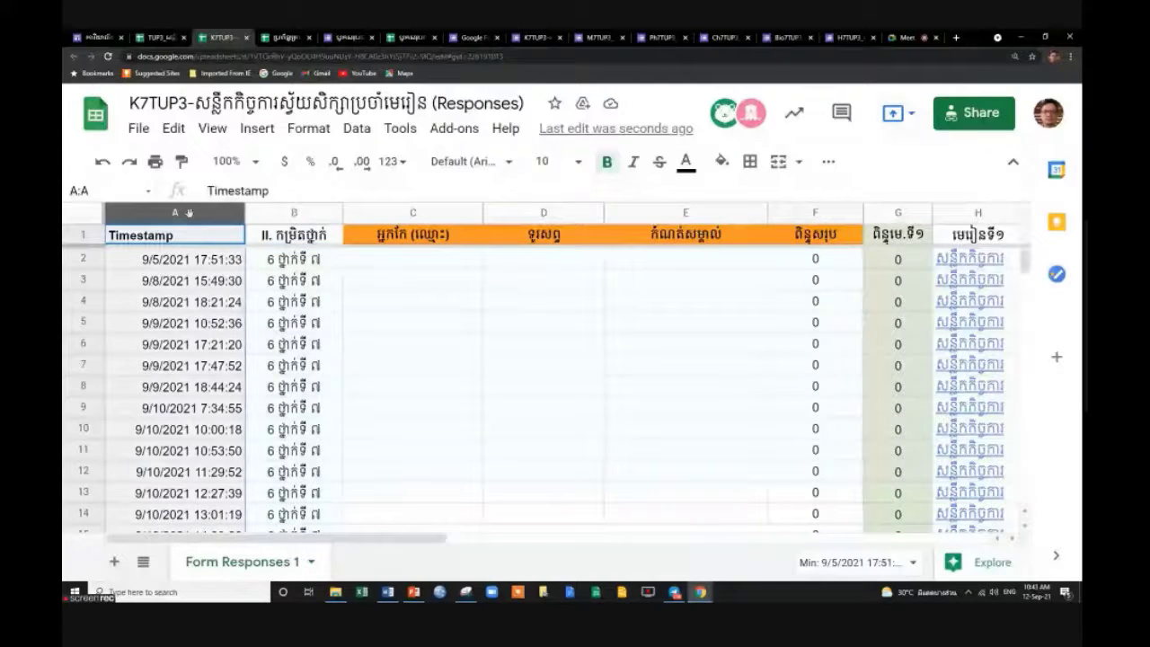
shift+click(814, 214)
right_click(815, 214)
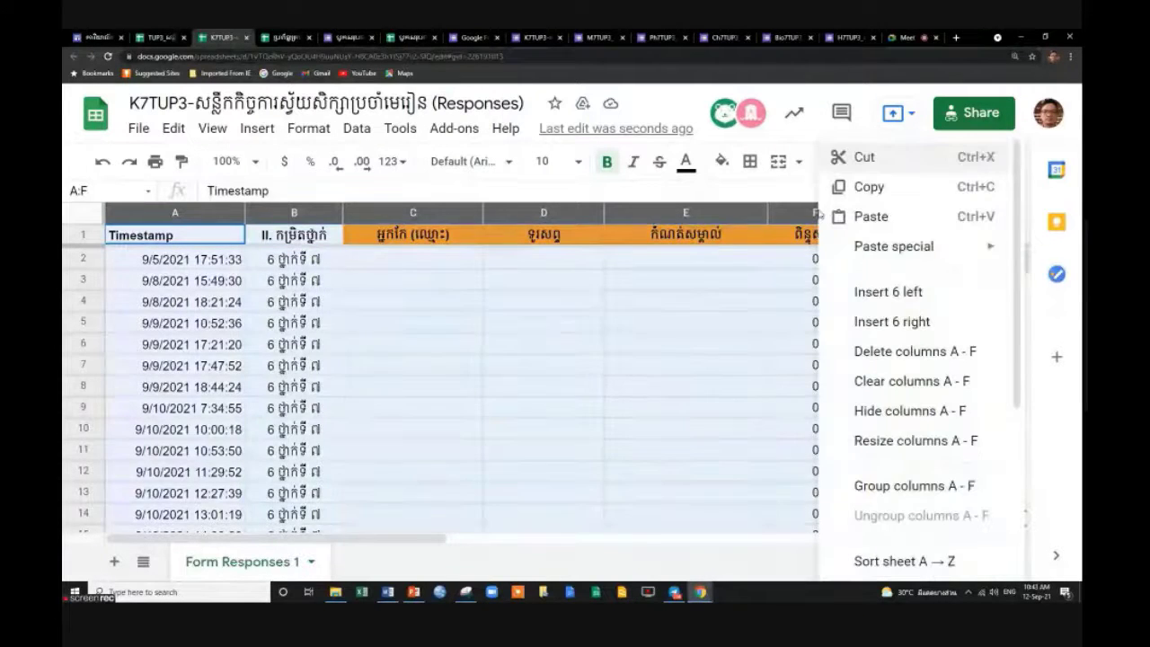
Dismiss the column menu and undo three times to restore deleted columns B and T.
click(617, 395)
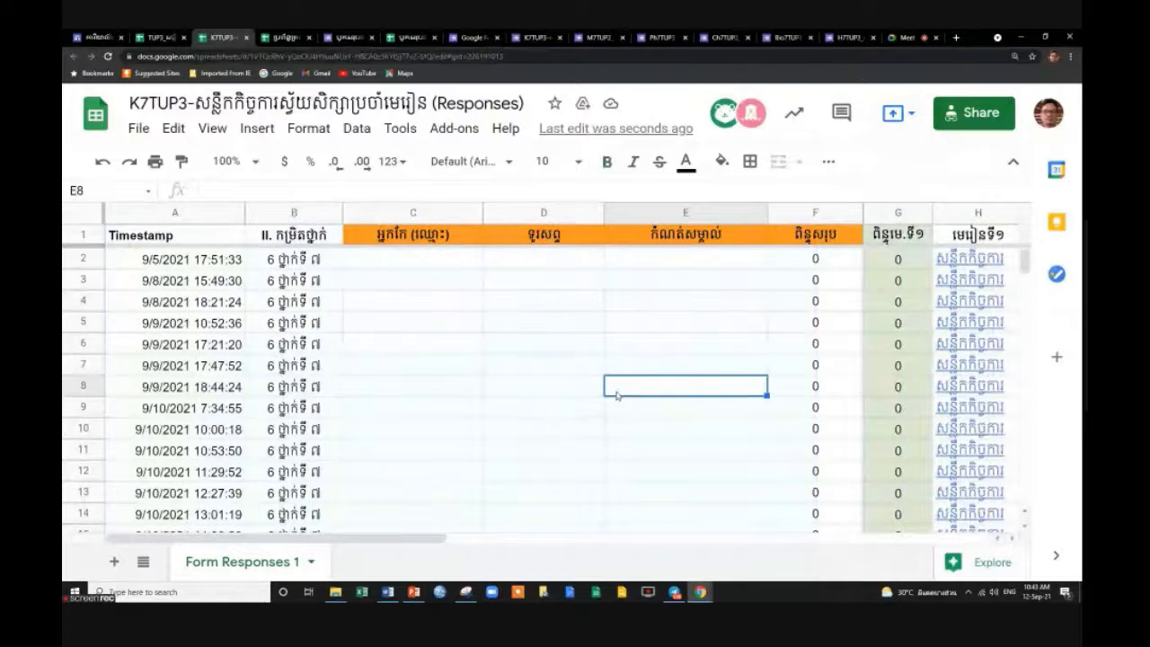
key(ctrl+z)
key(ctrl+z)
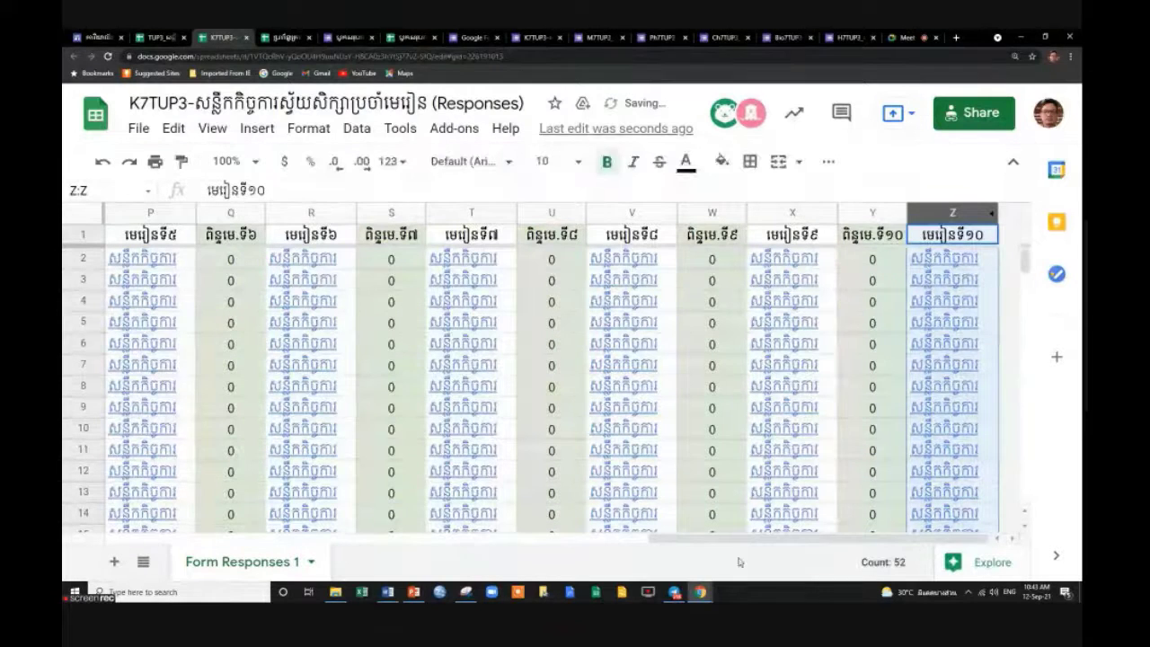
drag(739, 537, 180, 537)
click(532, 407)
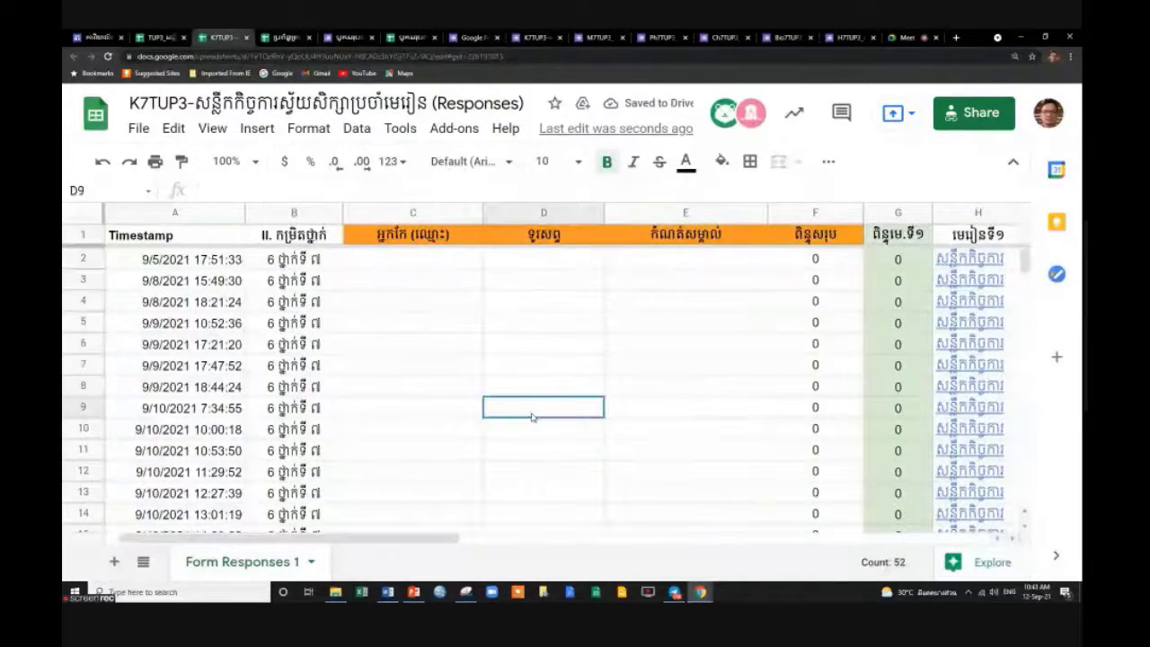
key(ctrl+z)
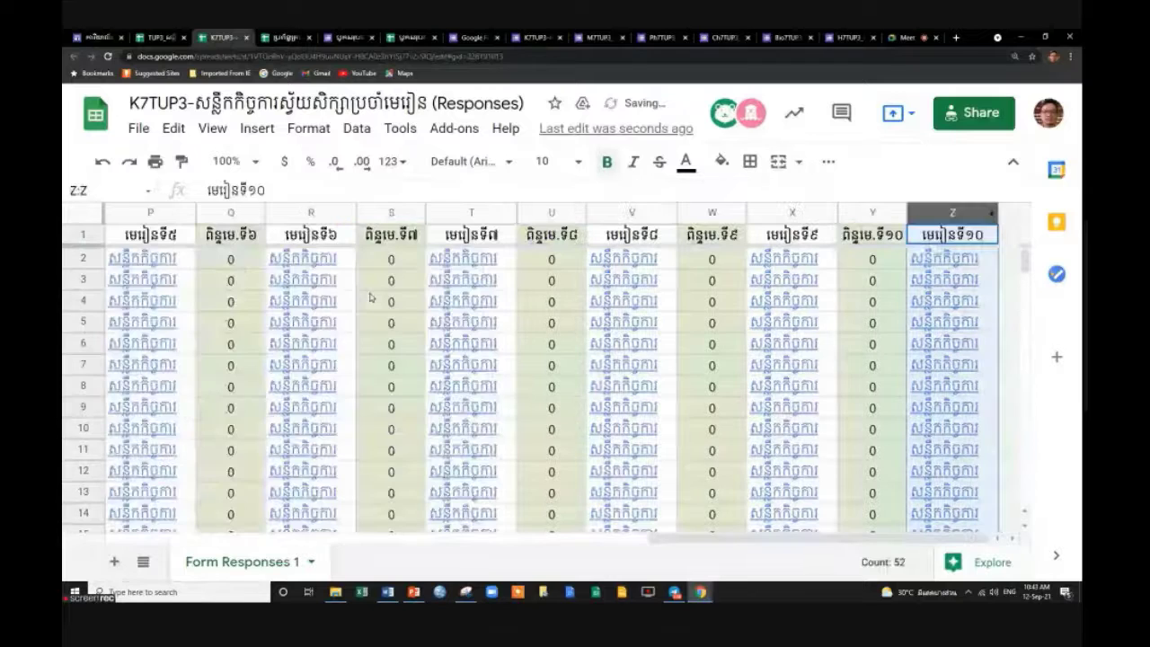
scroll(687, 478, left, 15)
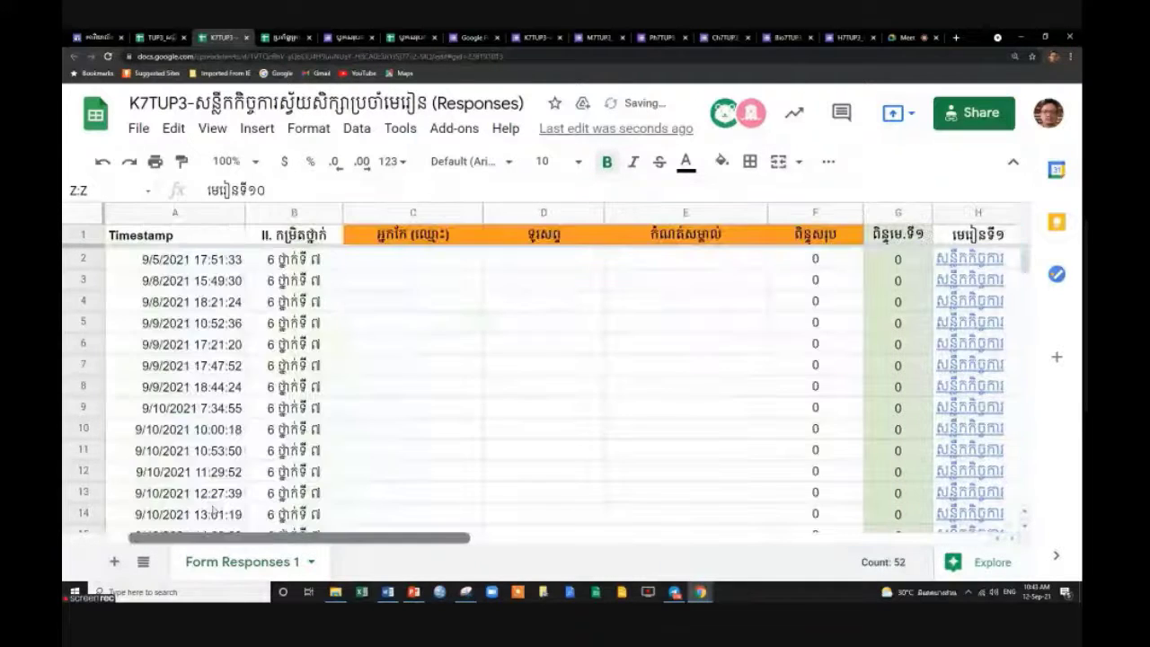
key(ctrl+z)
key(ctrl+z)
key(ctrl+z)
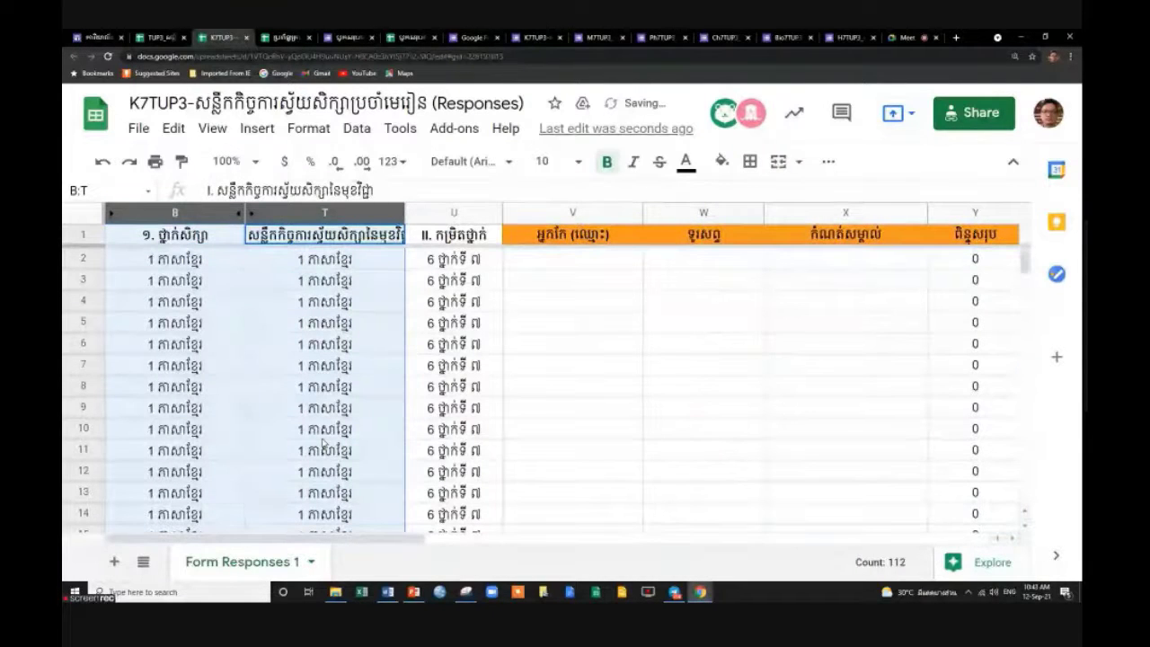
Unhide the hidden columns C through S between B and T.
click(614, 318)
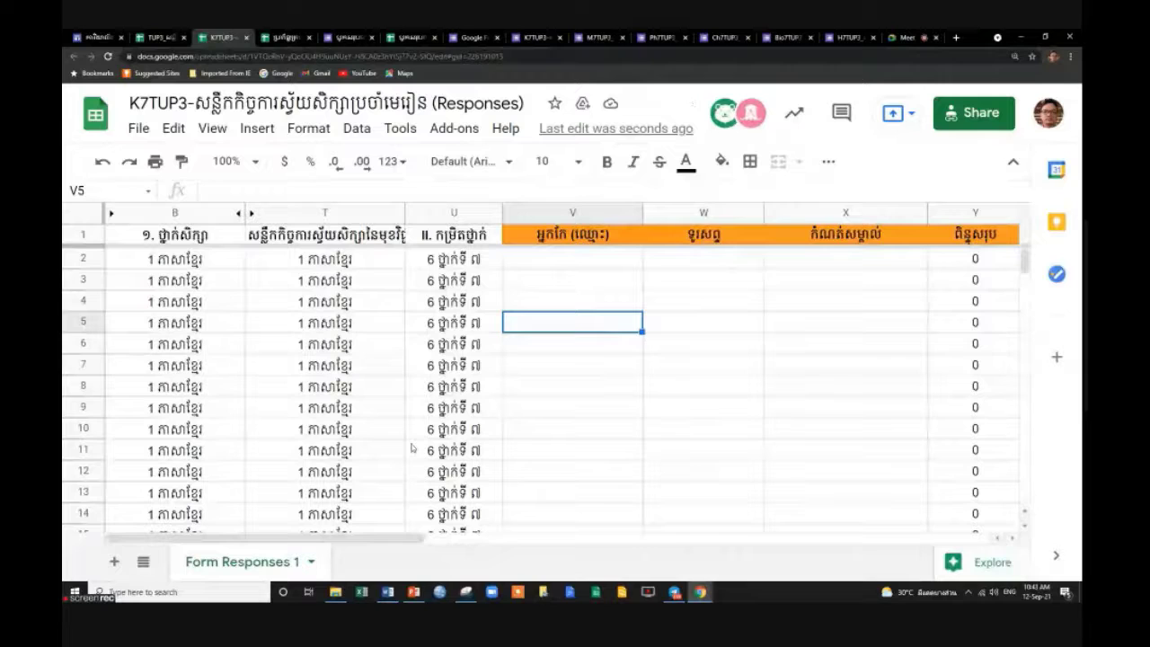
click(402, 213)
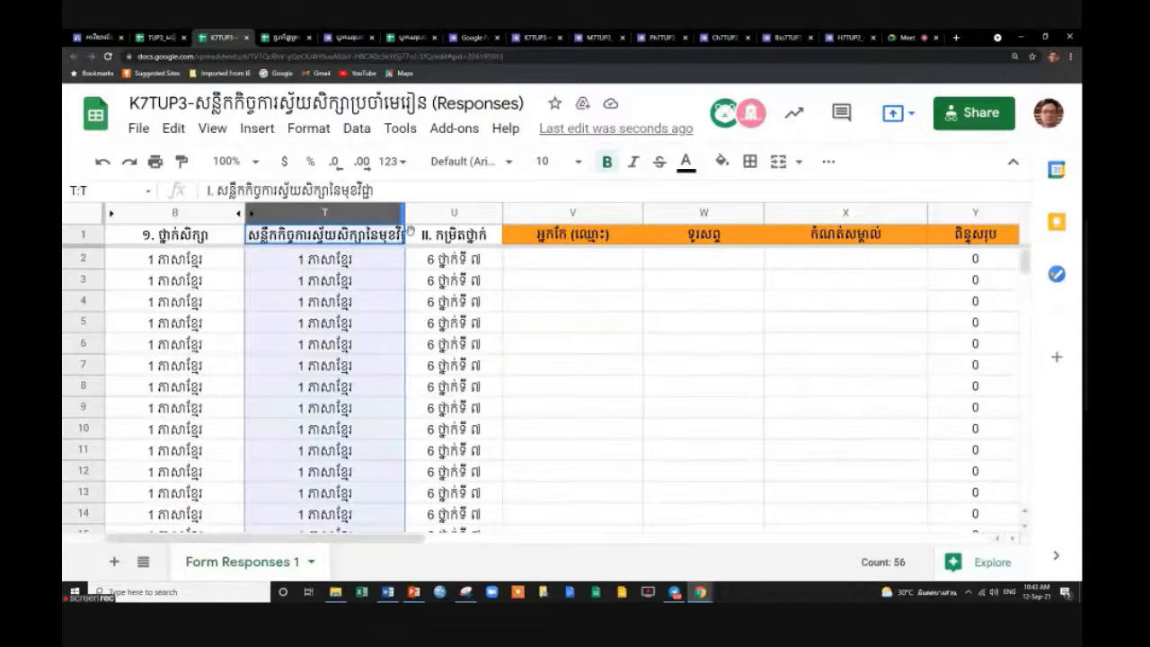
click(543, 335)
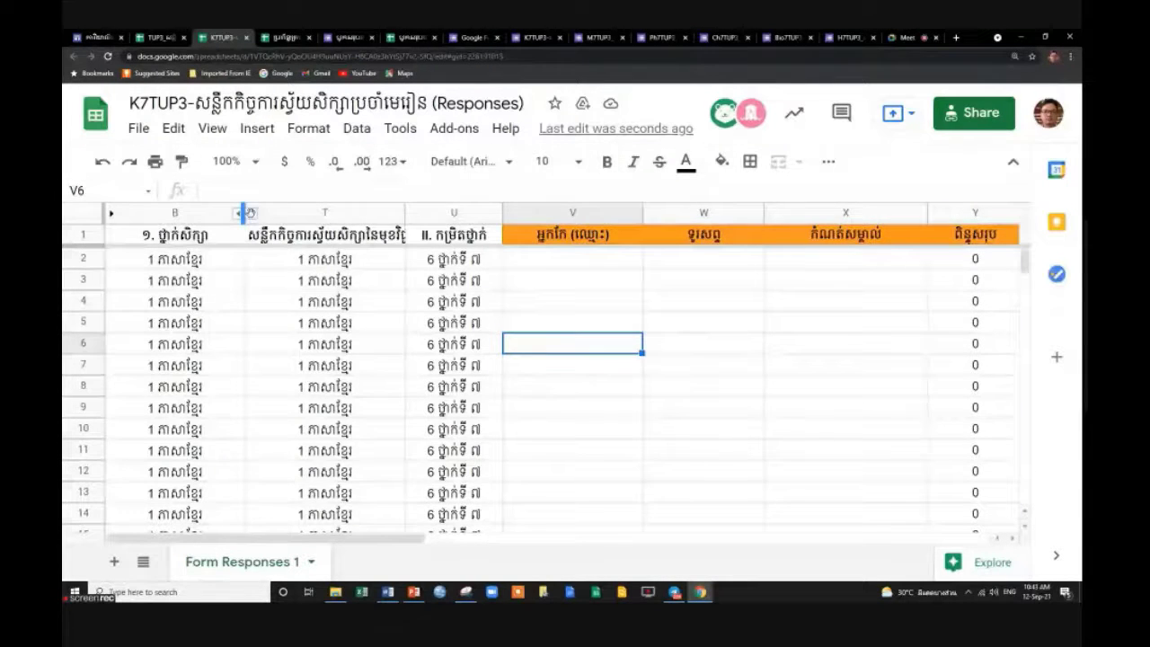
click(245, 214)
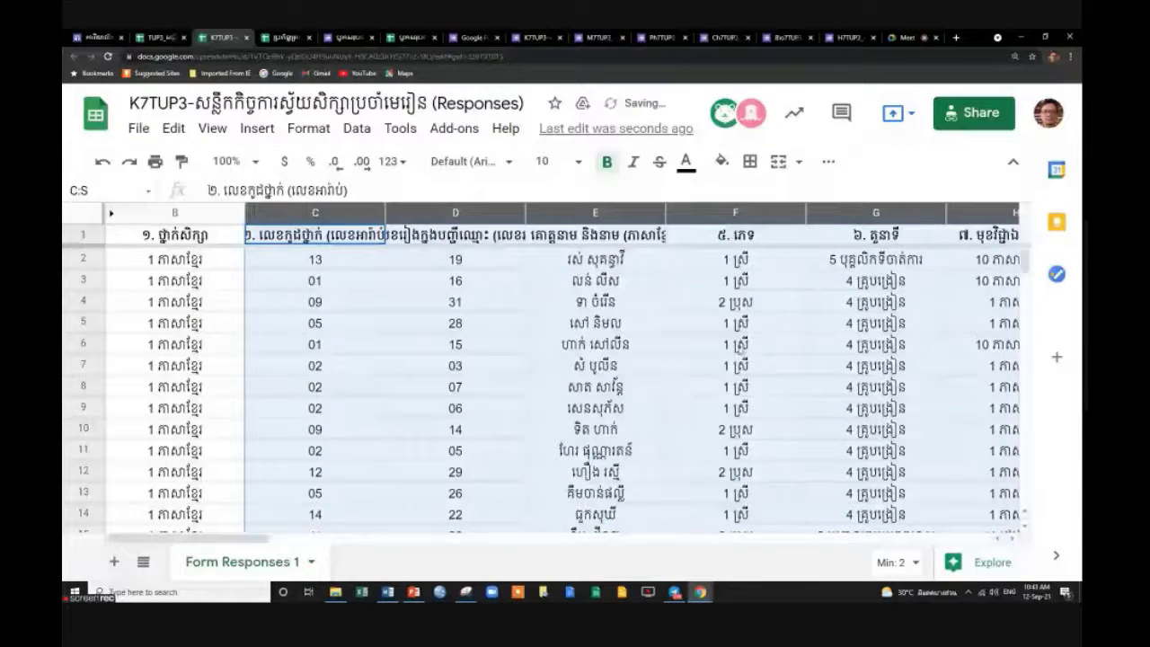
click(620, 302)
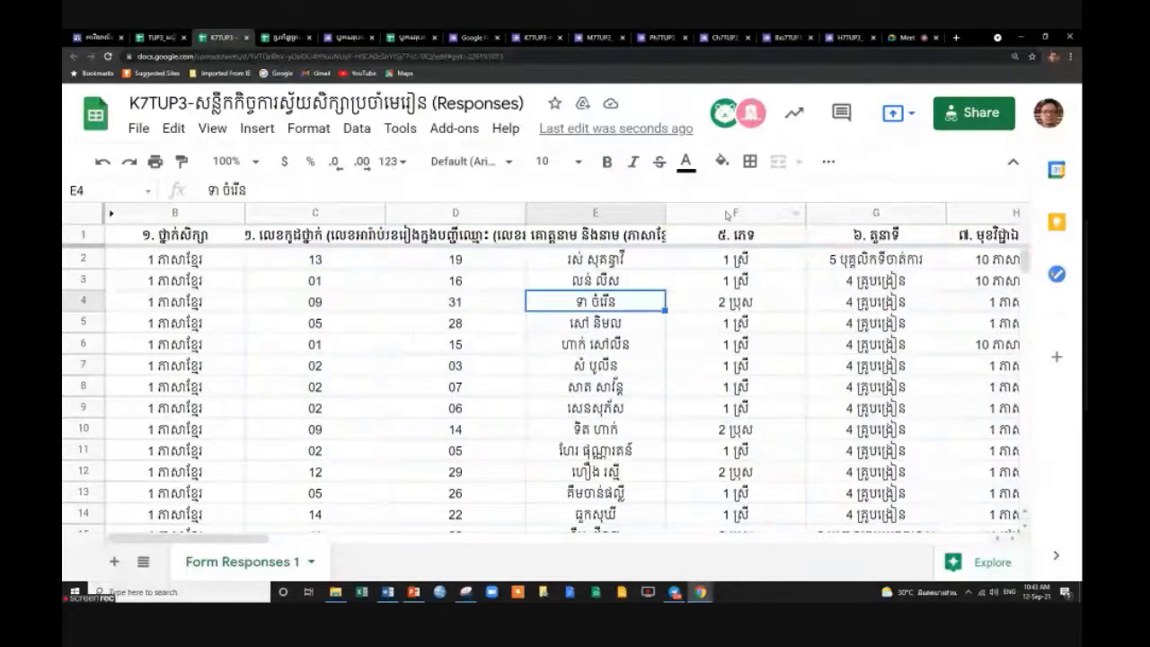
Unhide column A so the Timestamp column shows again.
click(875, 216)
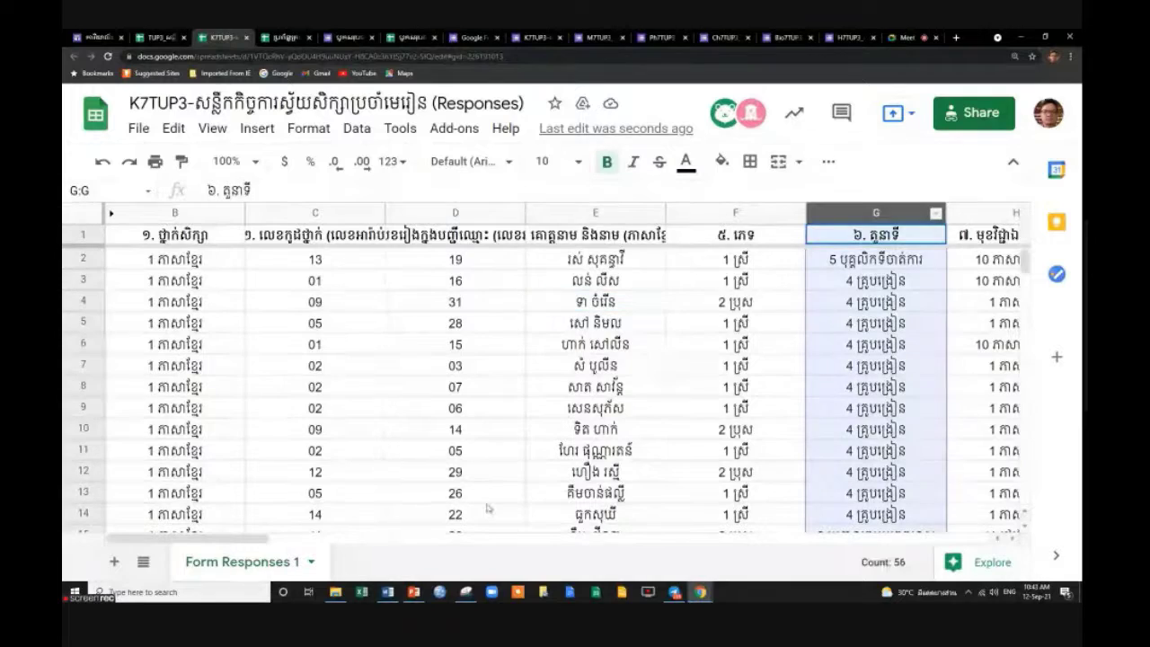
drag(248, 540, 552, 410)
scroll(551, 410, down, 5)
scroll(550, 410, up, 5)
click(594, 260)
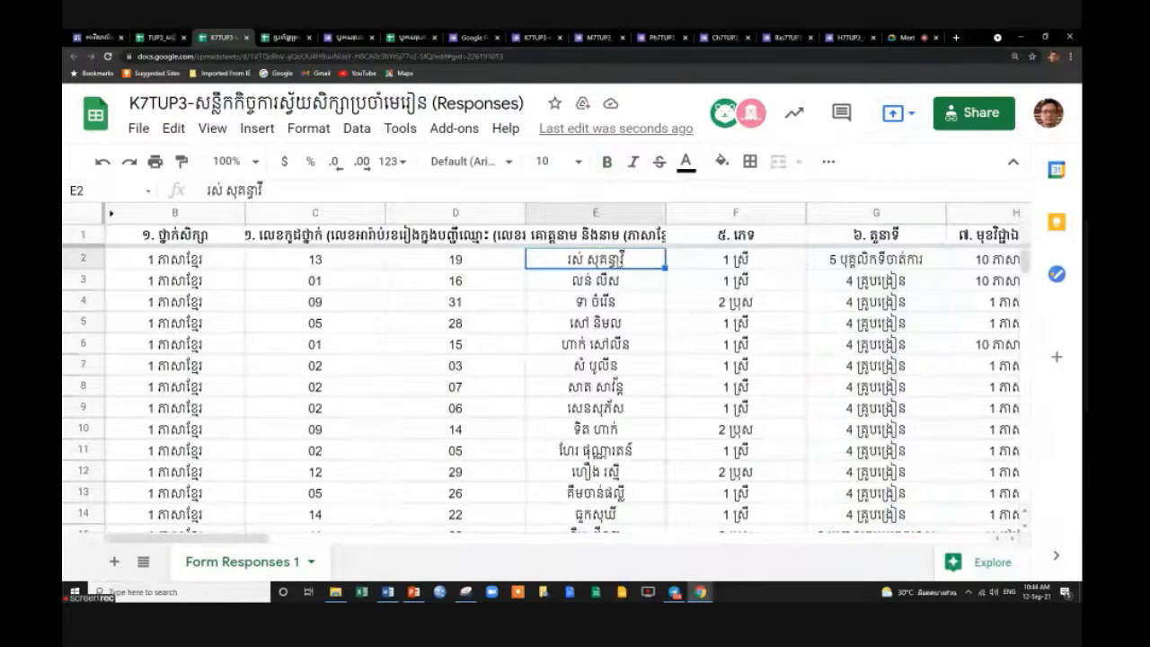
click(111, 213)
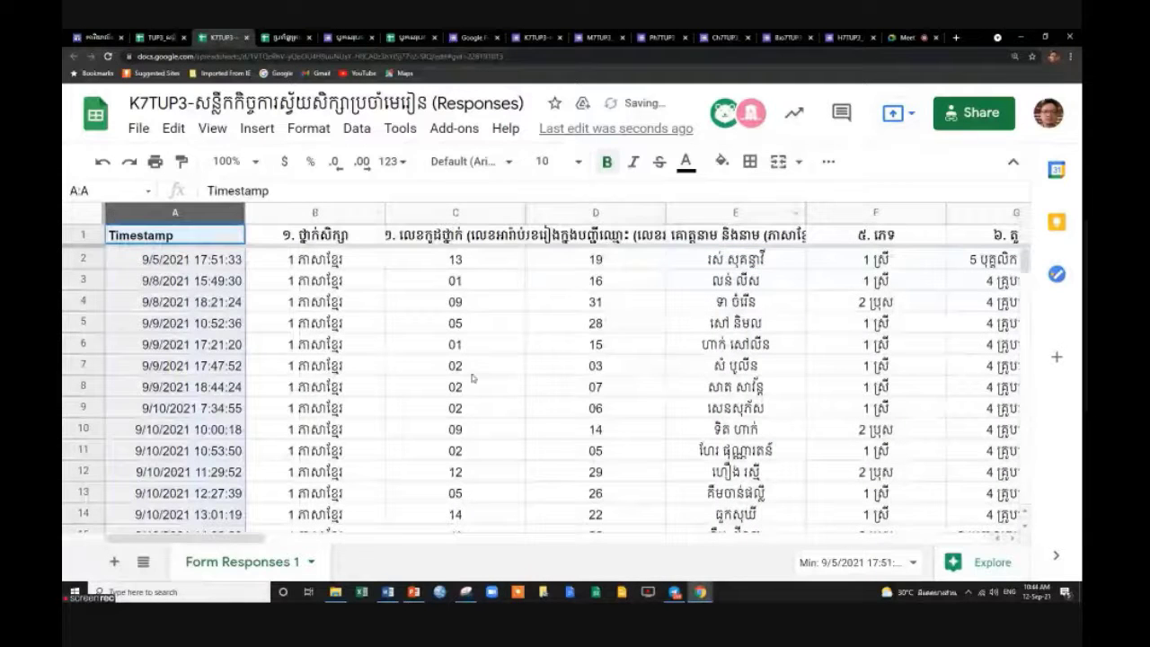
click(735, 259)
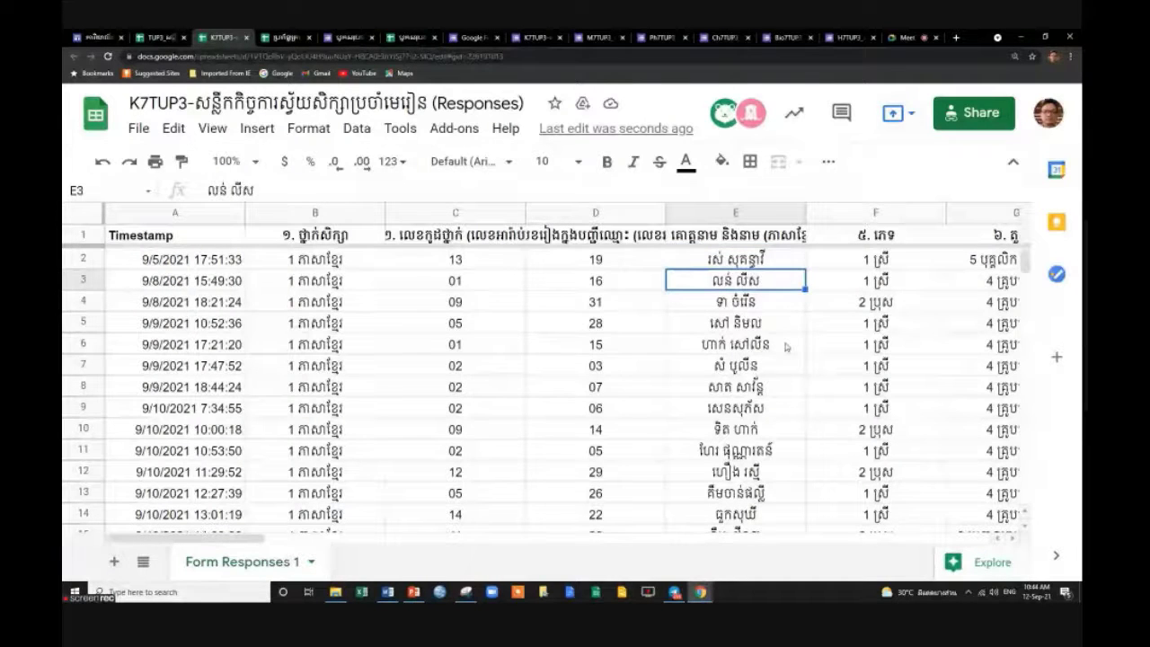
key(Down)
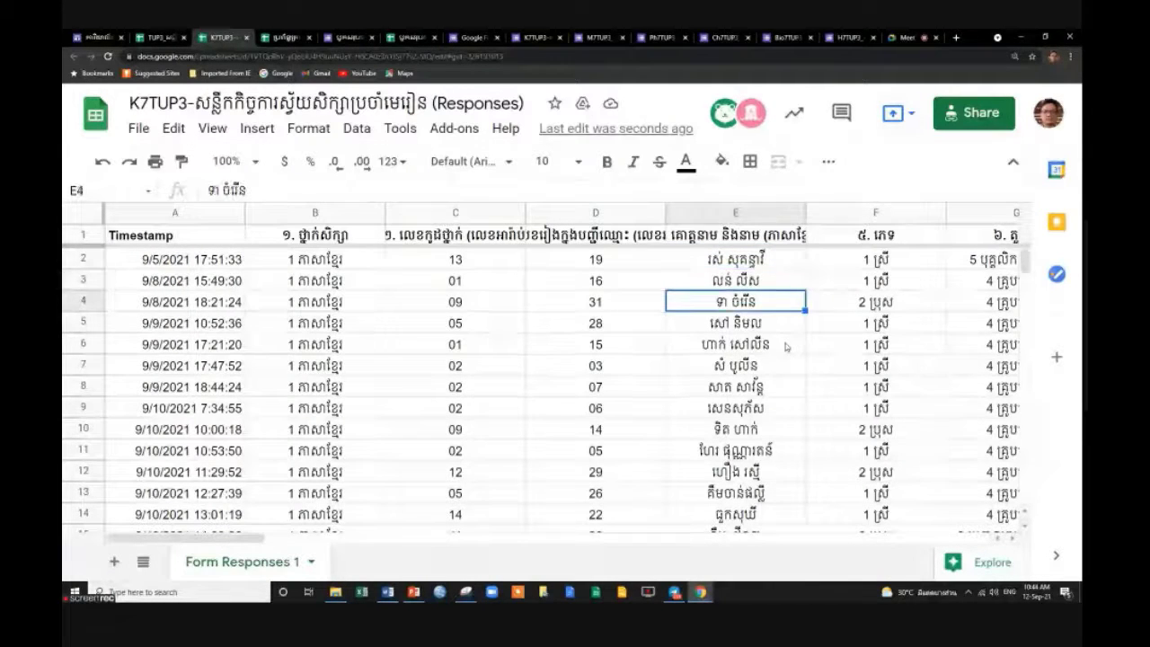
key(Down)
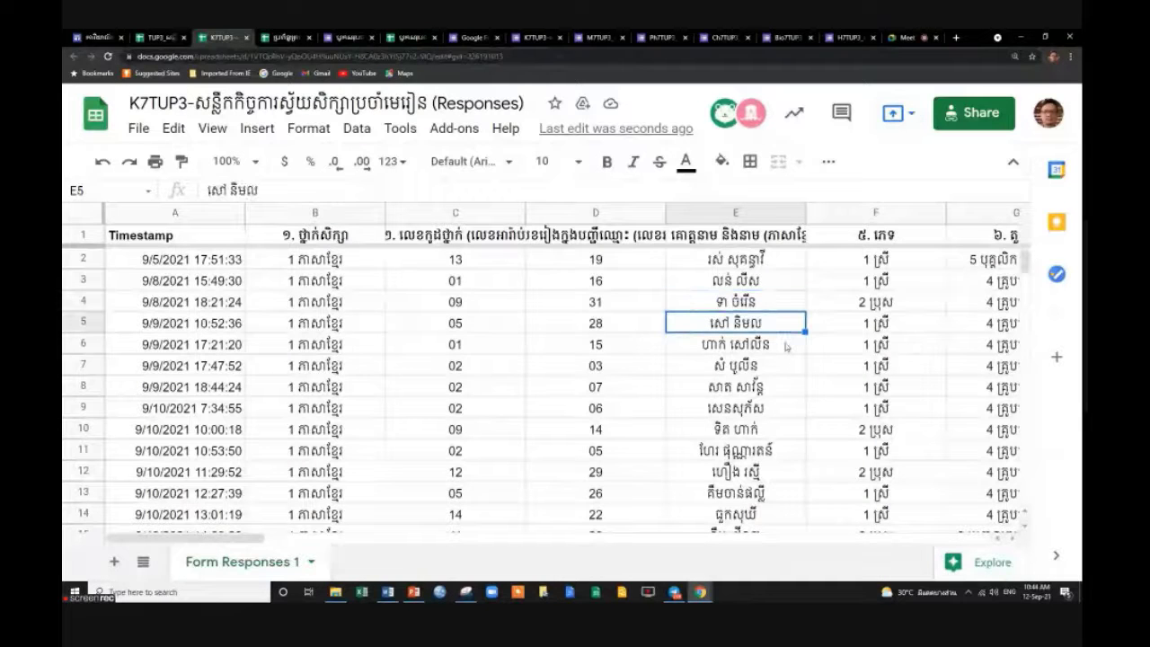
key(Down)
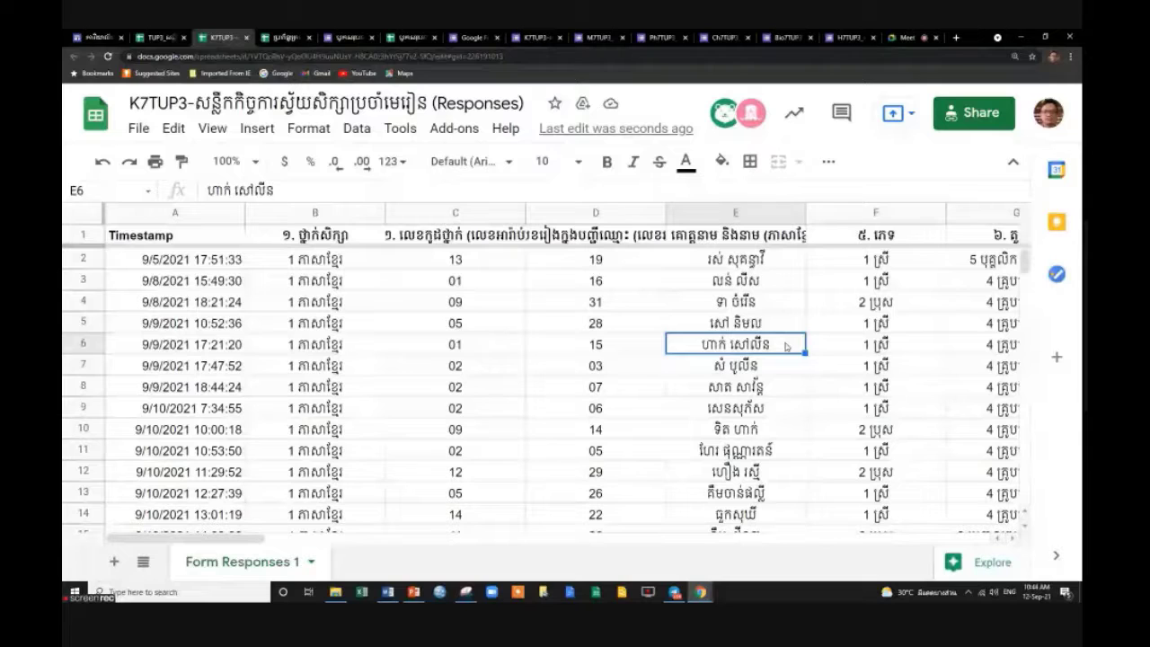
key(Down)
key(Down)
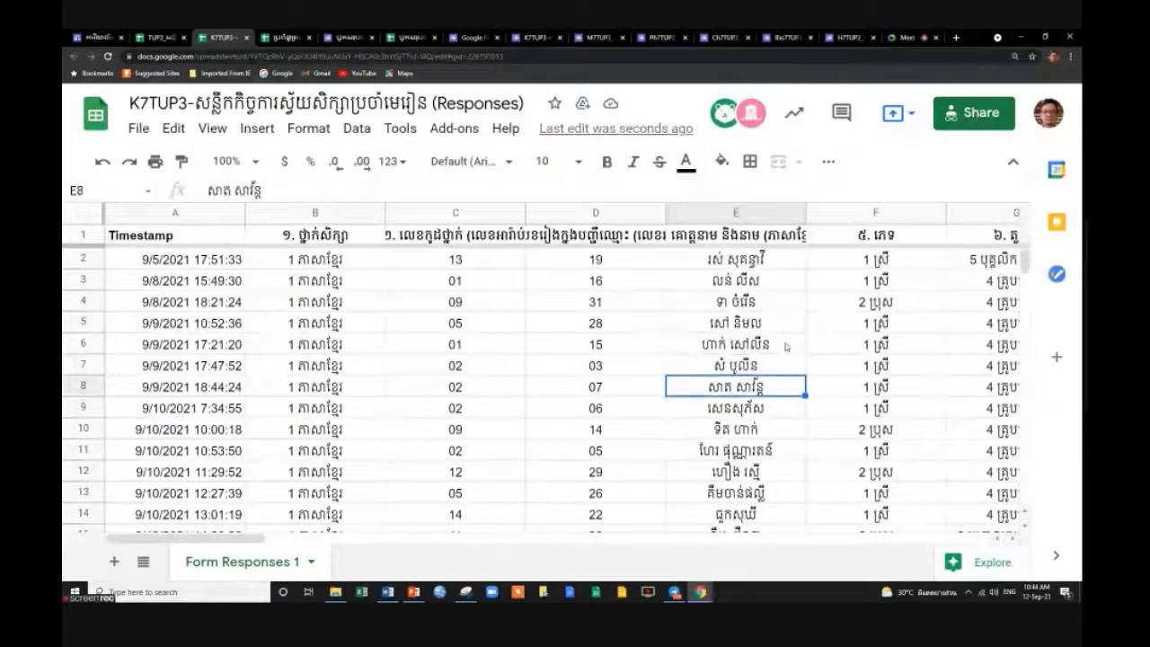
key(Down)
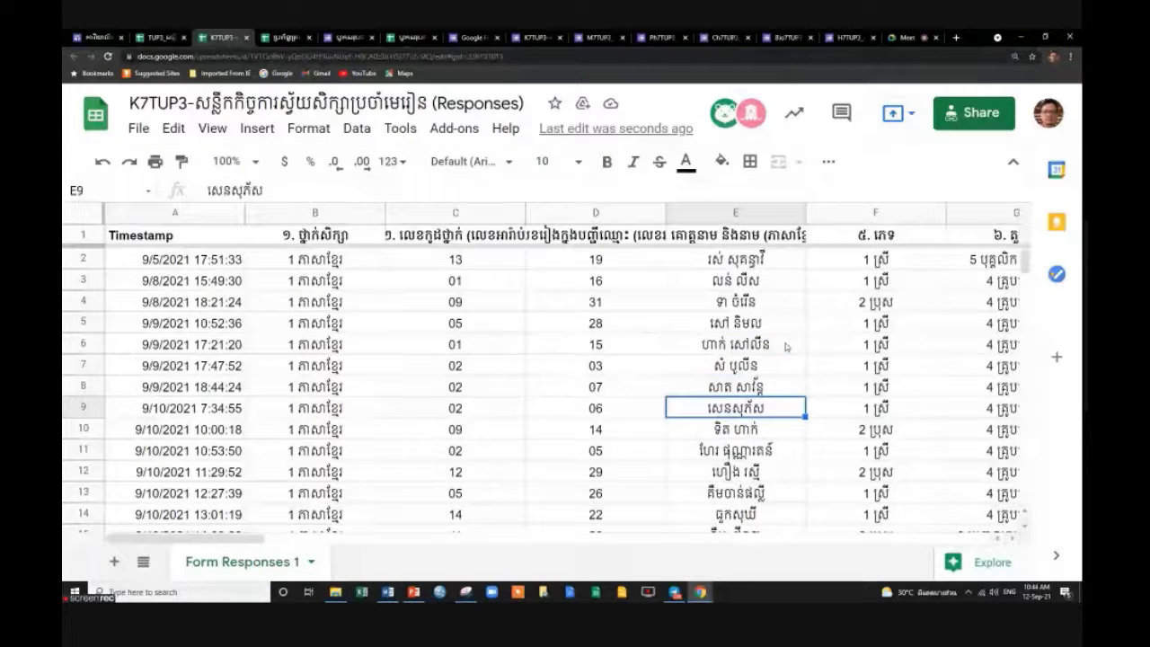
key(Down)
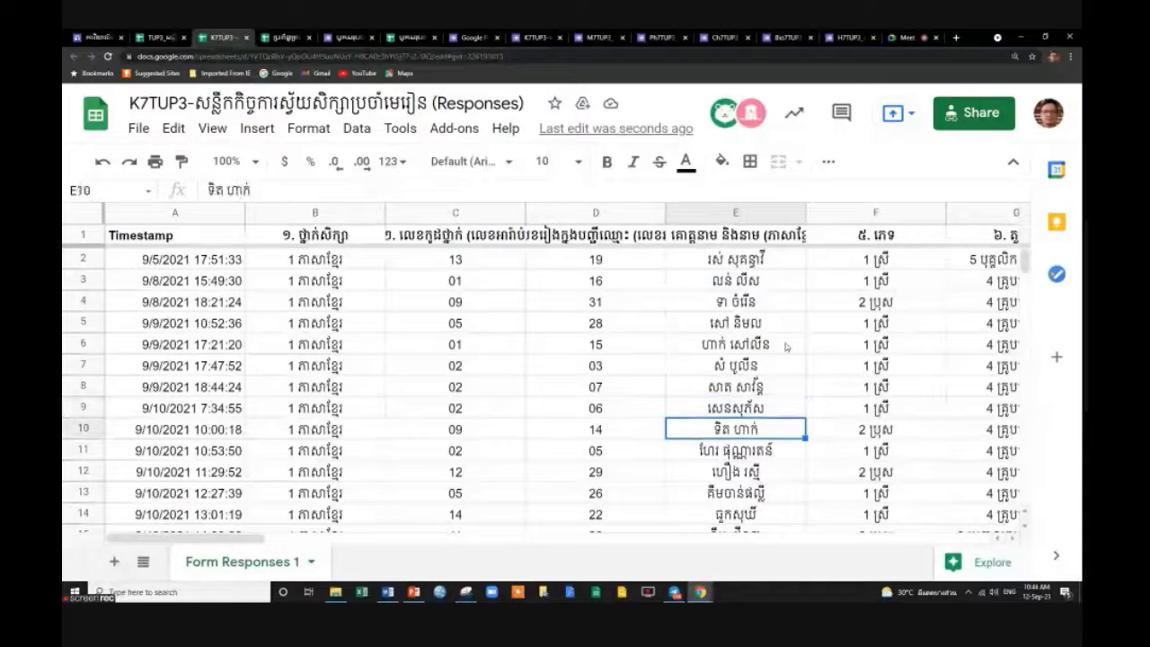
key(Down)
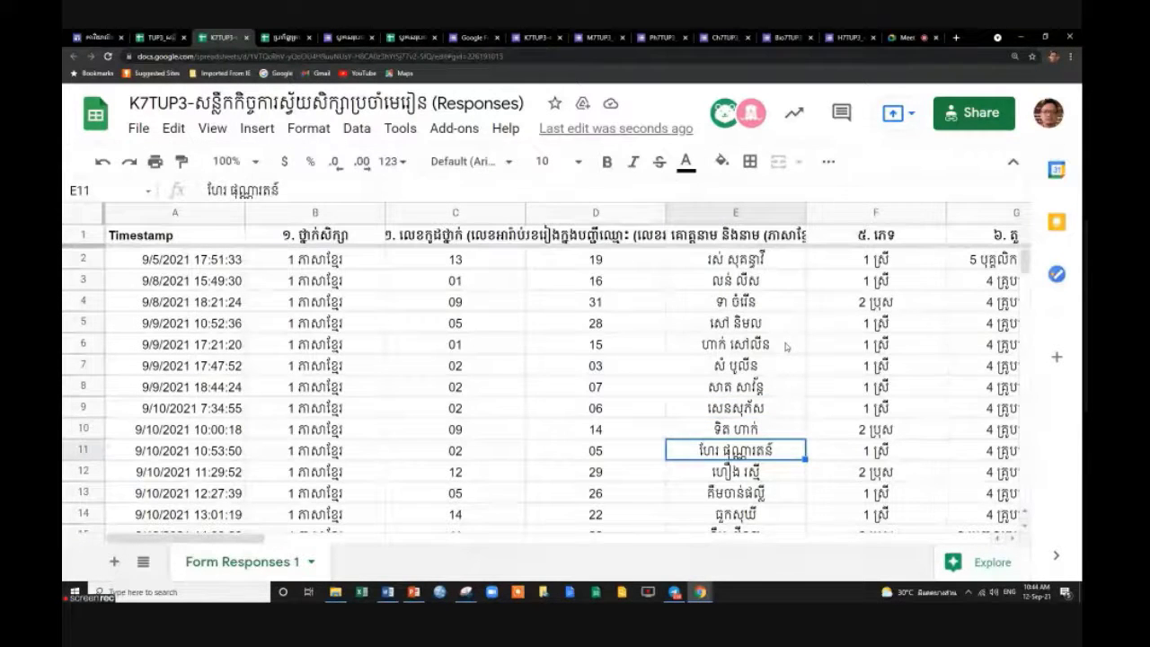
key(Down)
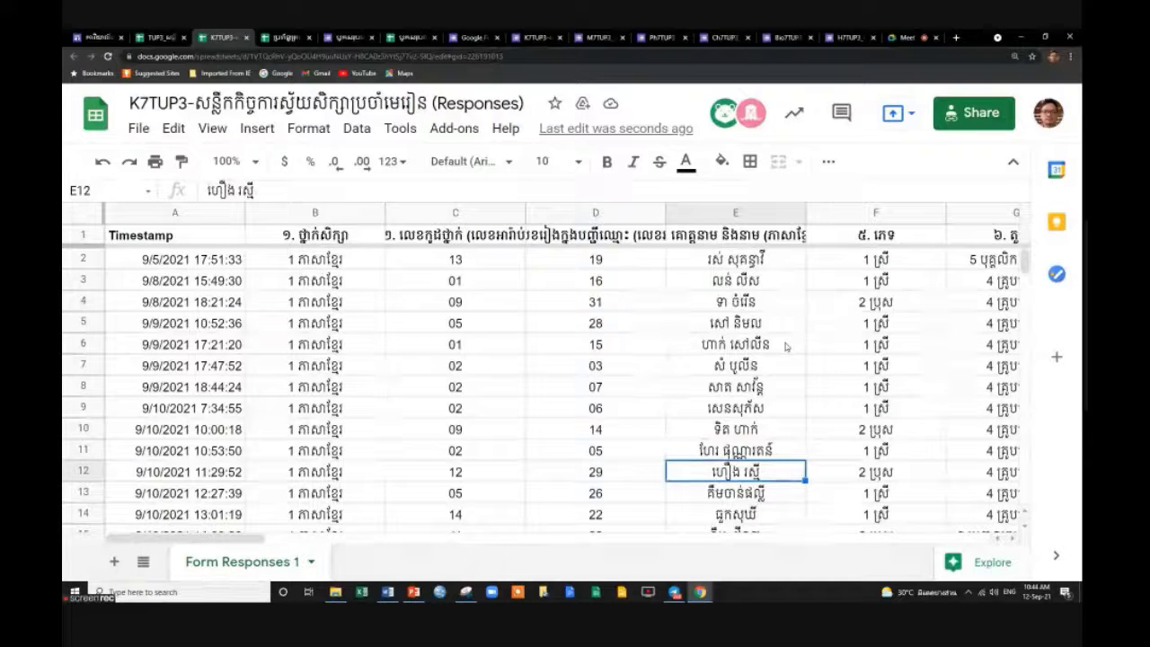
key(Down)
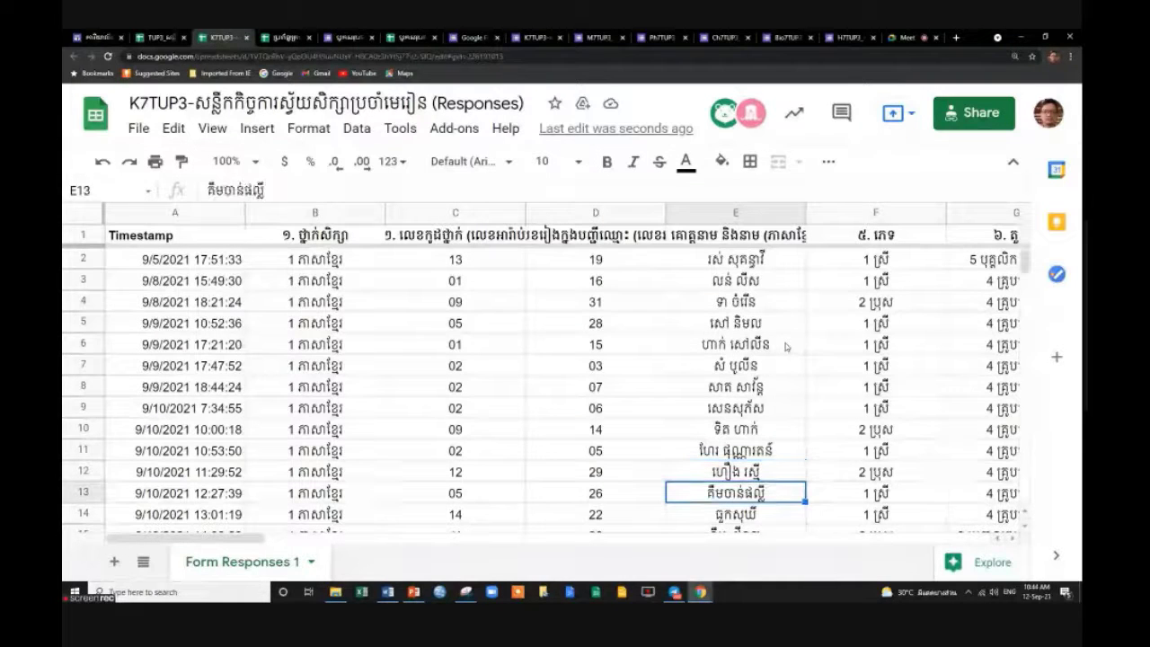
key(Down)
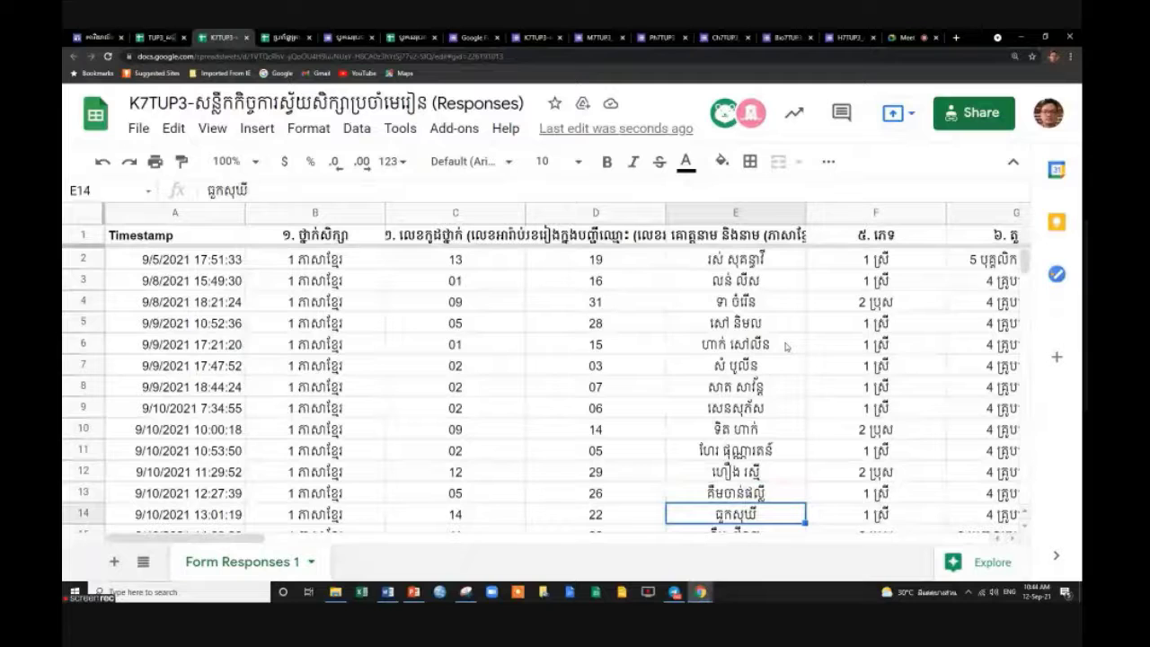
key(Down)
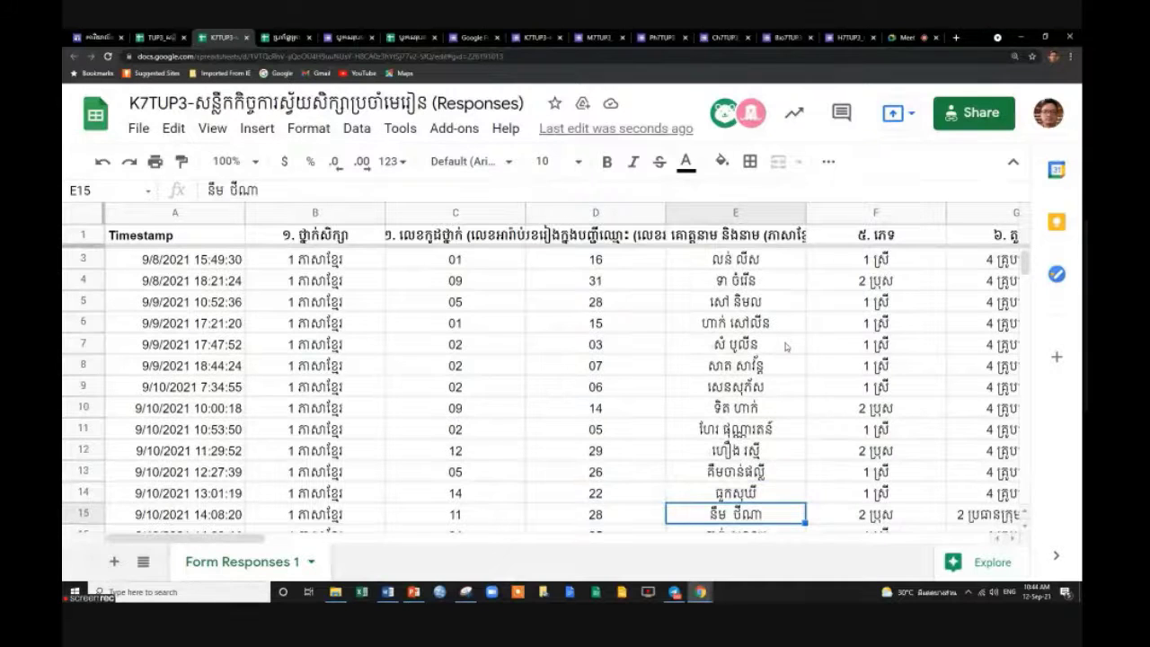
key(Down)
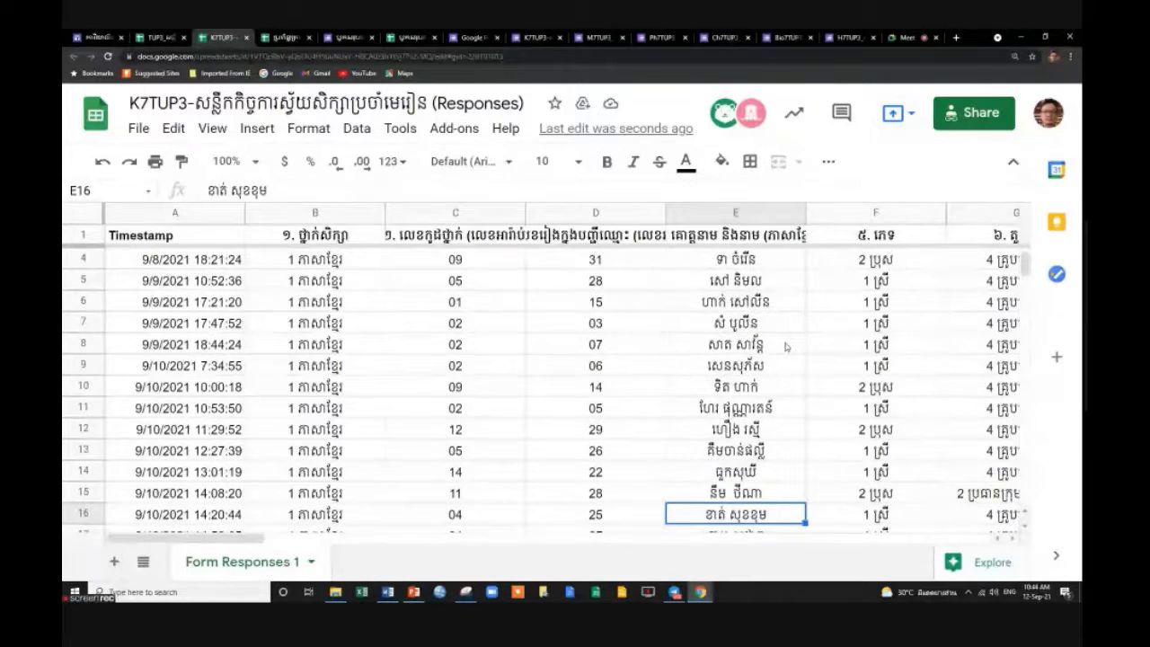
key(Down)
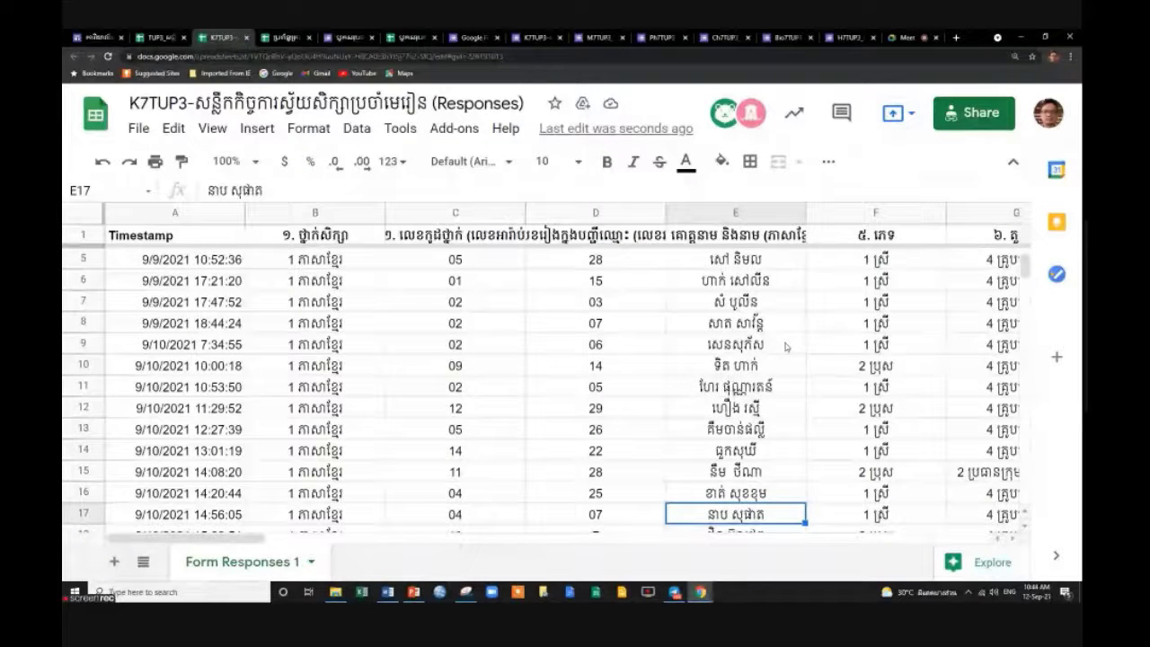
key(Down)
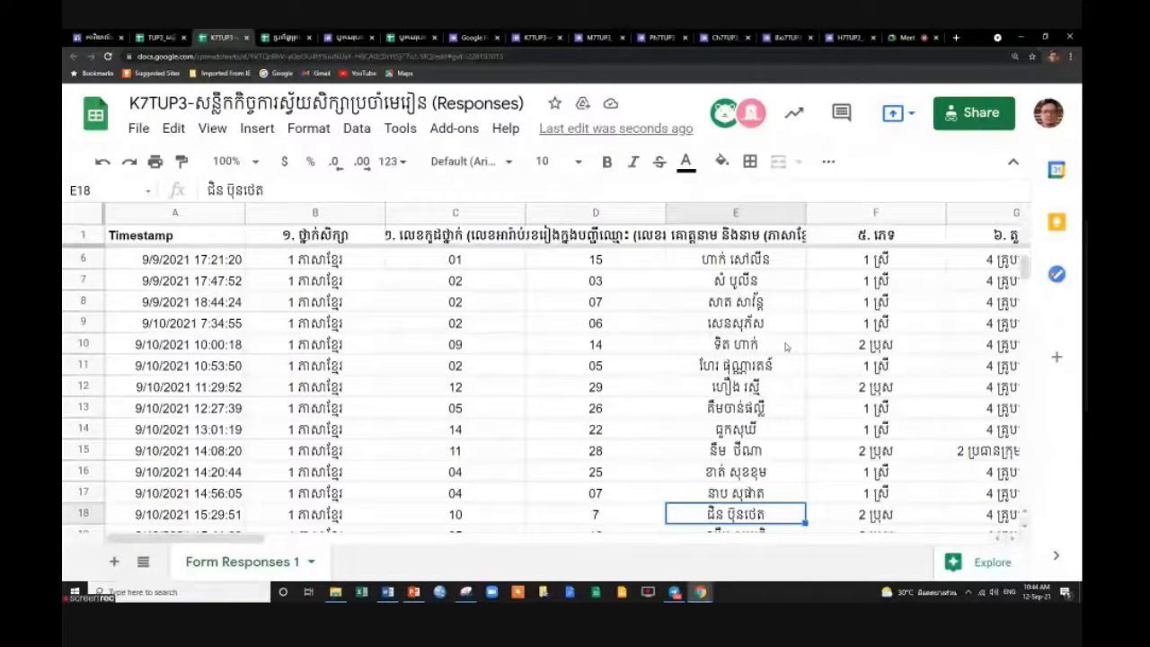
key(Down)
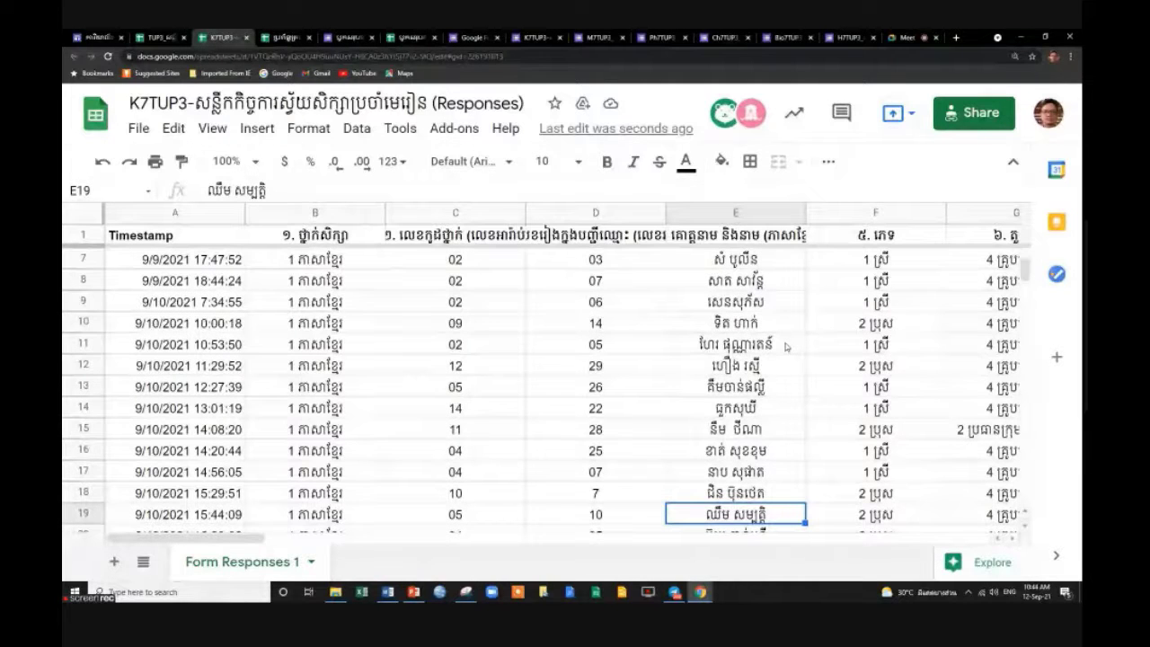
key(Up)
key(Down)
key(Down)
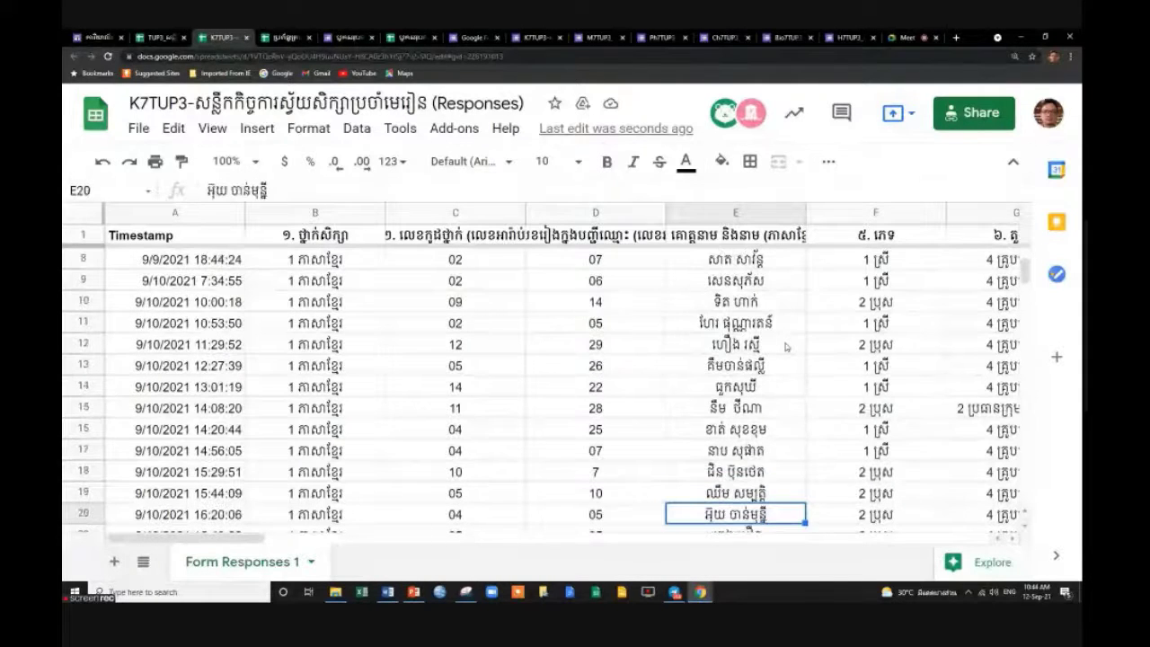
key(Down)
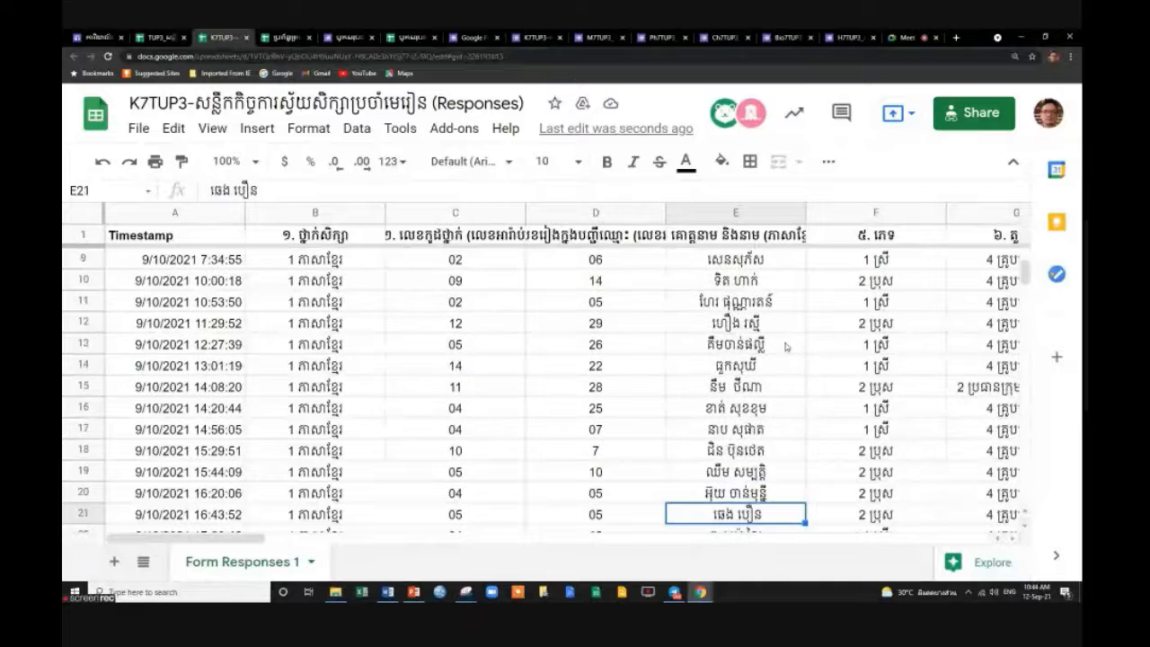
key(Down)
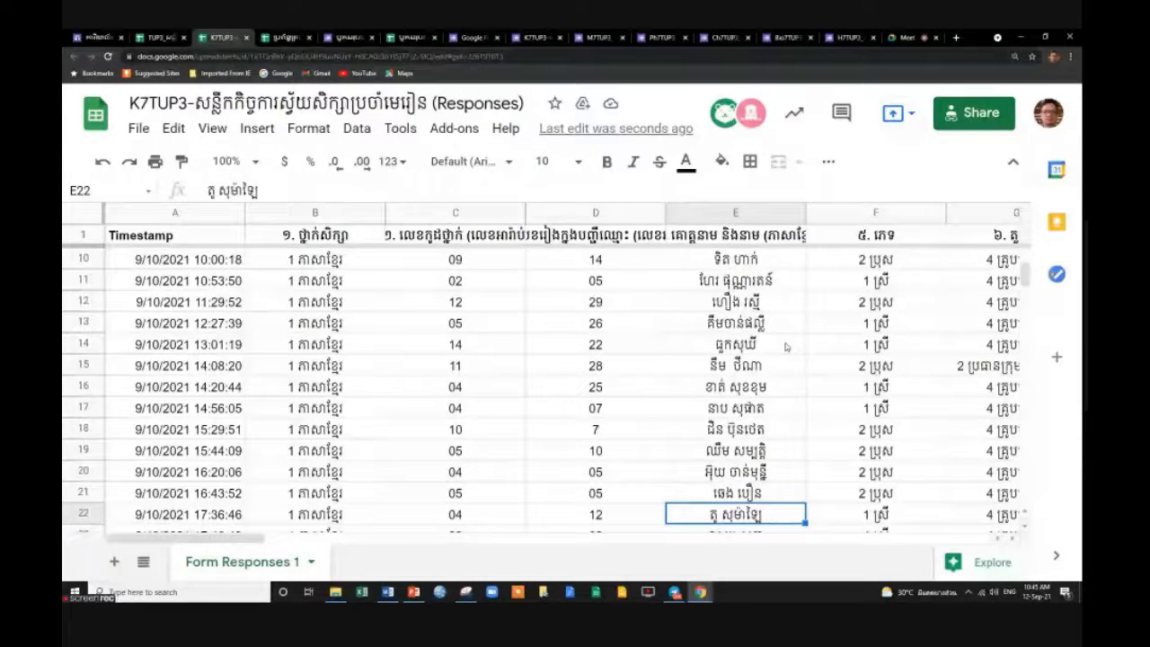
key(Down)
key(Down)
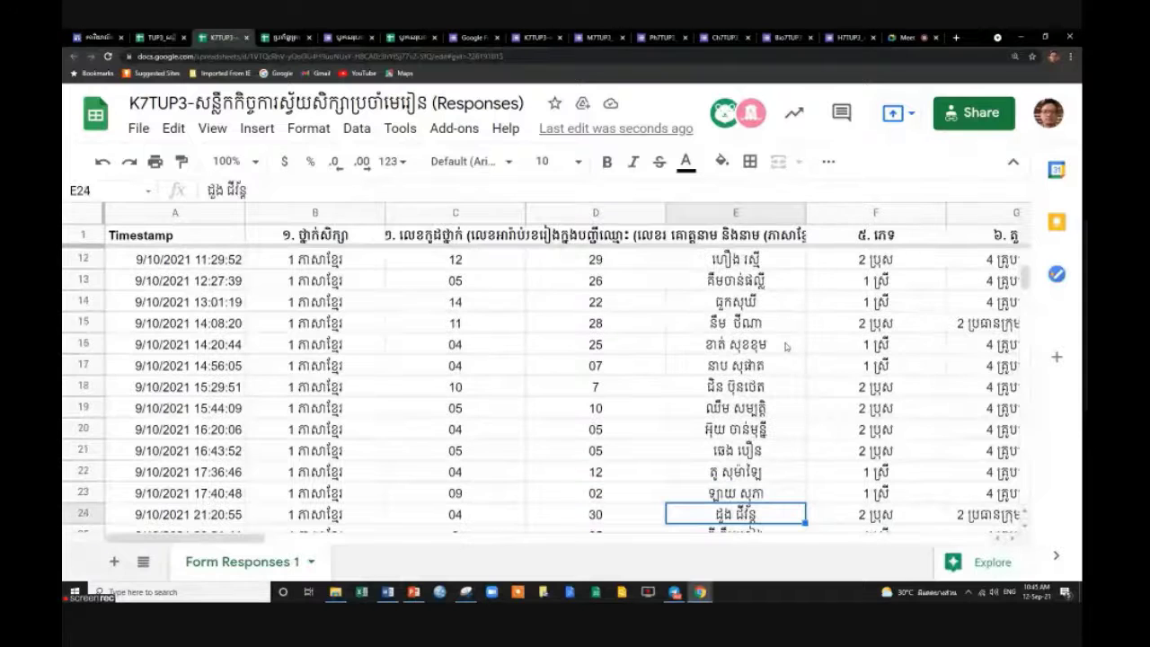
key(Down)
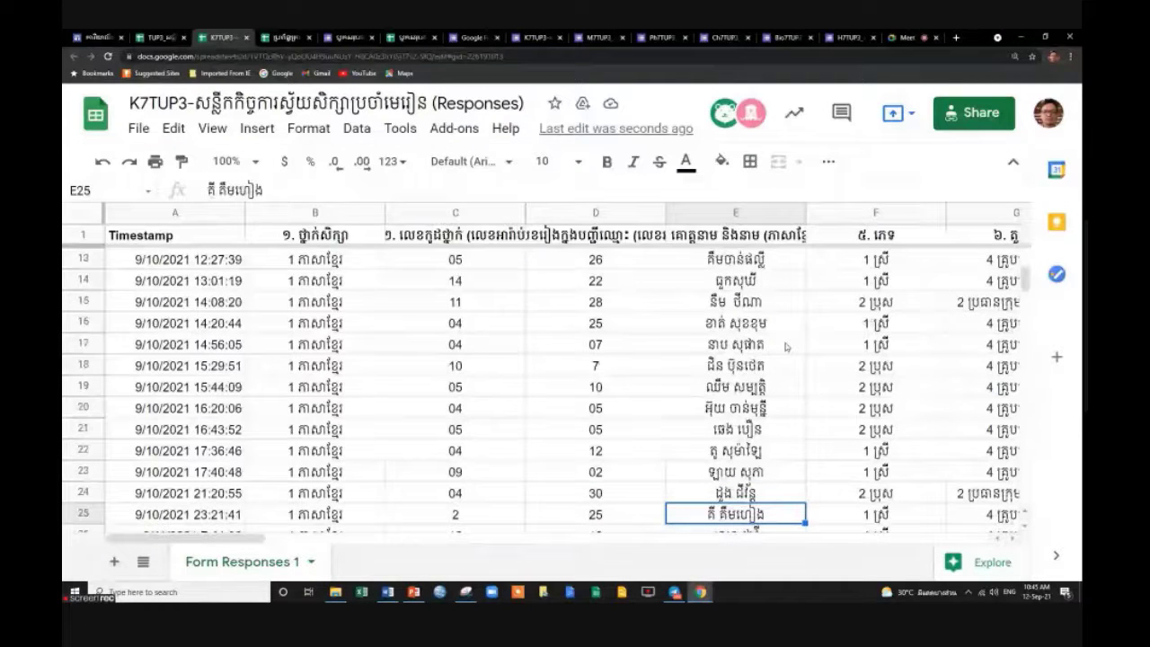
key(Down)
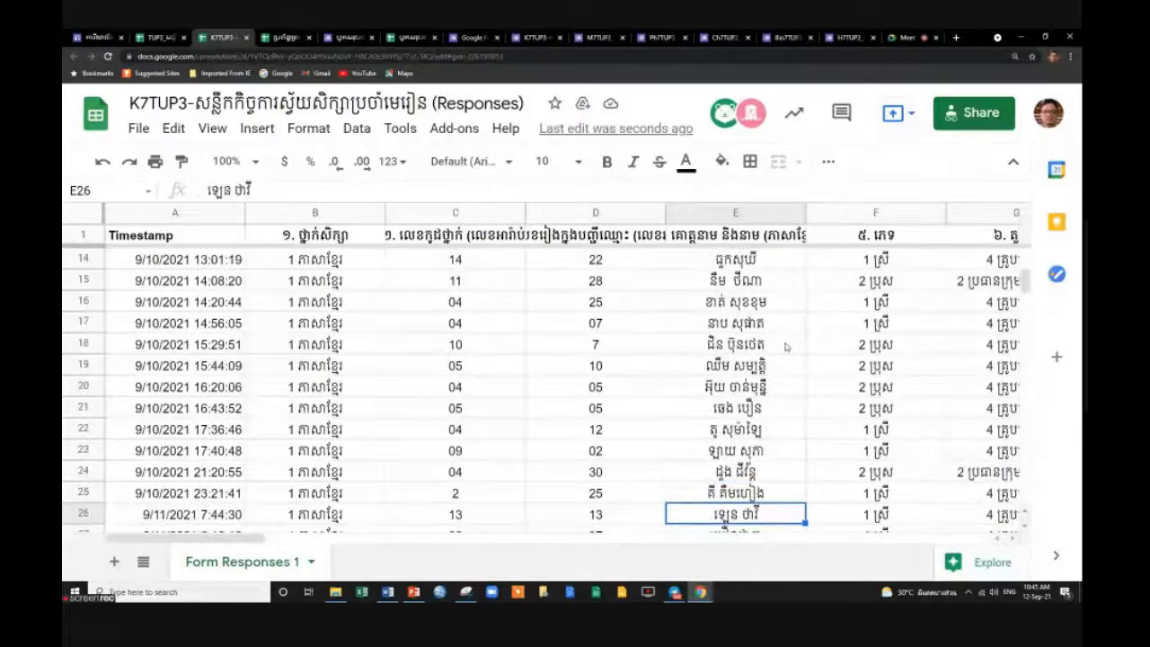
key(Down)
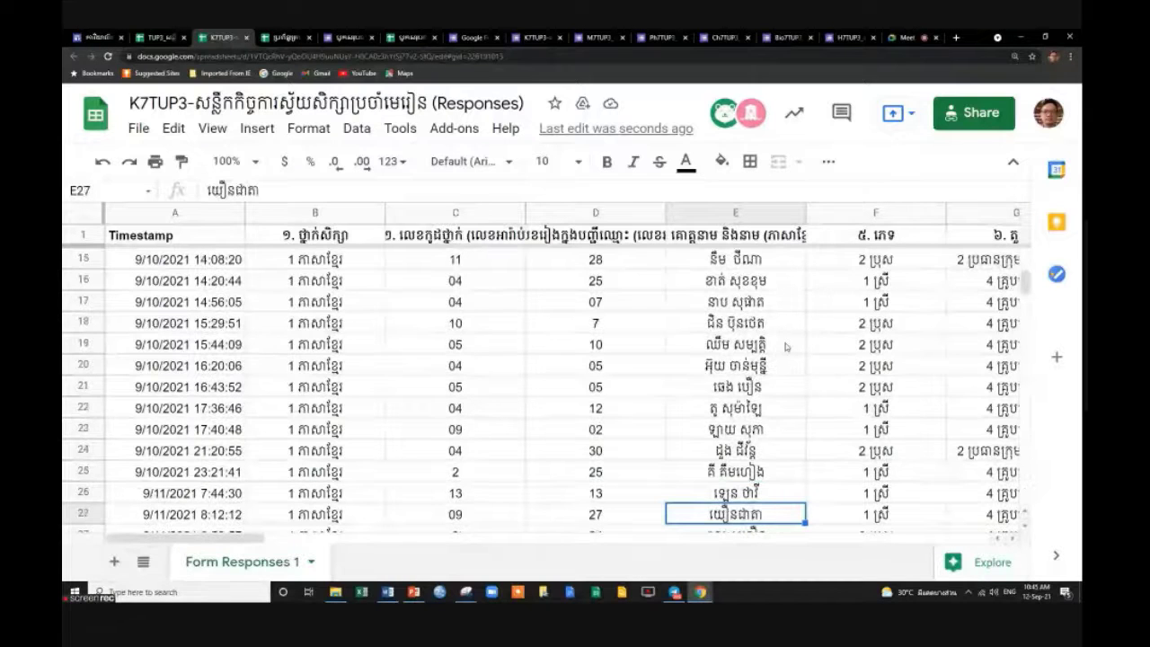
key(Down)
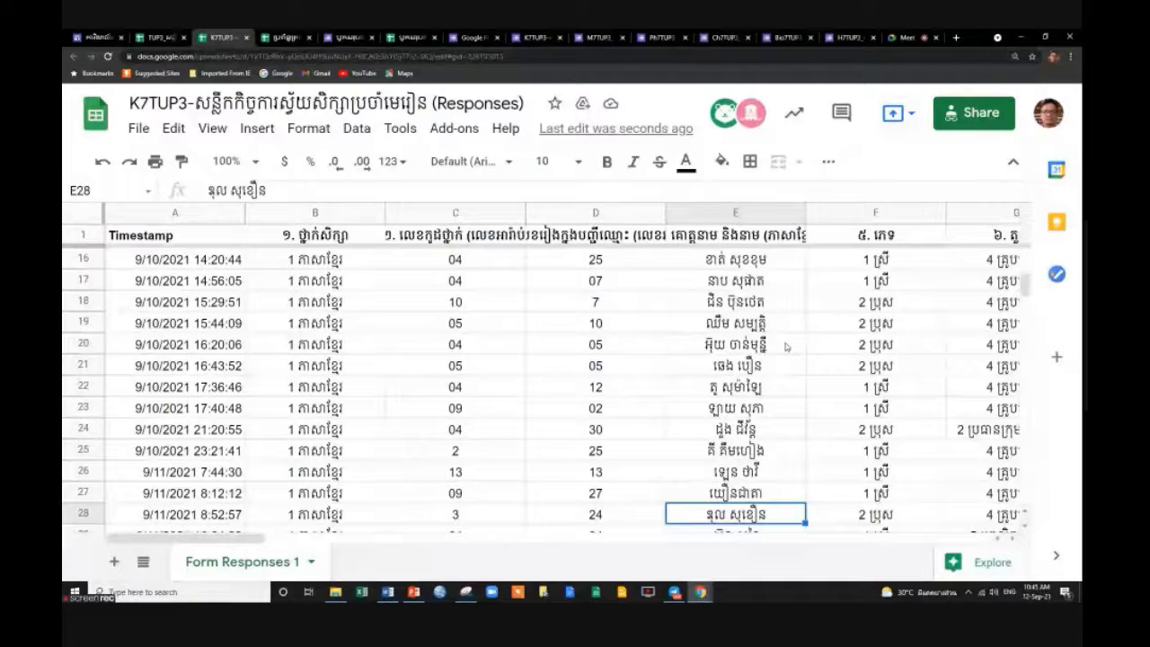
key(Down)
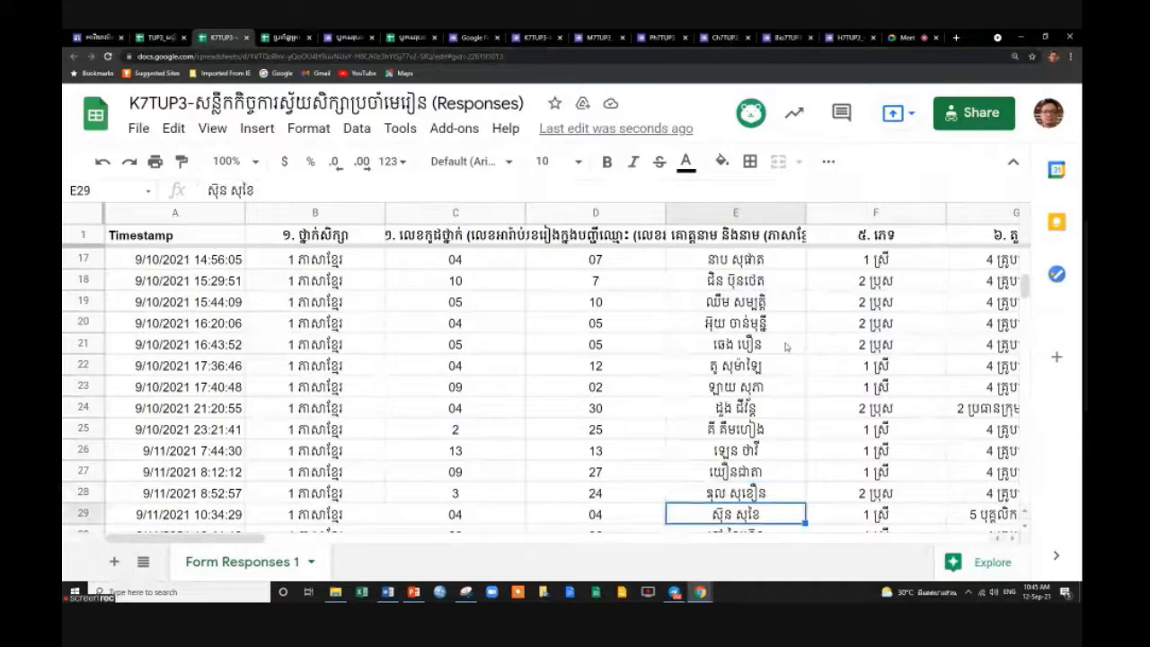
key(Down)
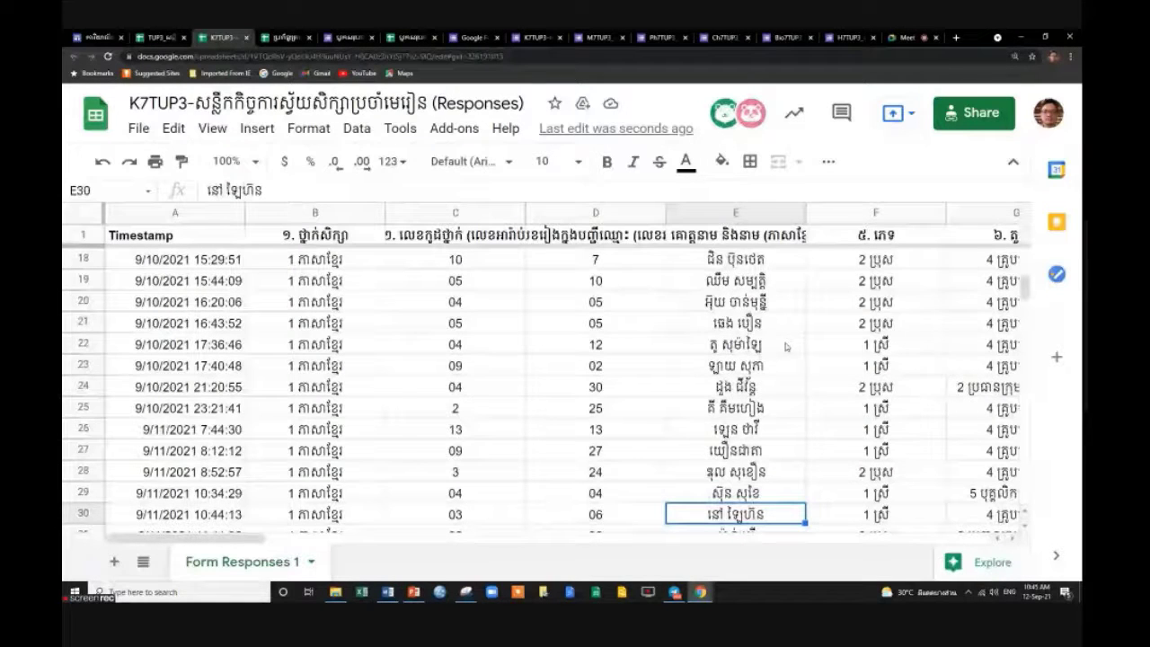
key(Down)
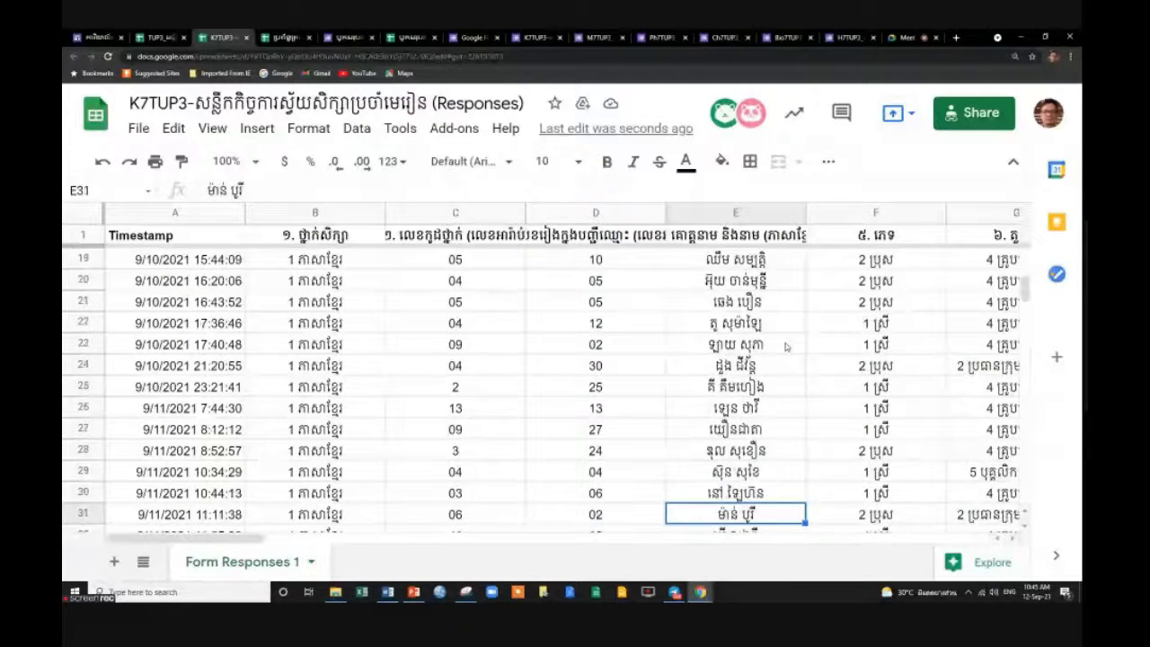
key(Down)
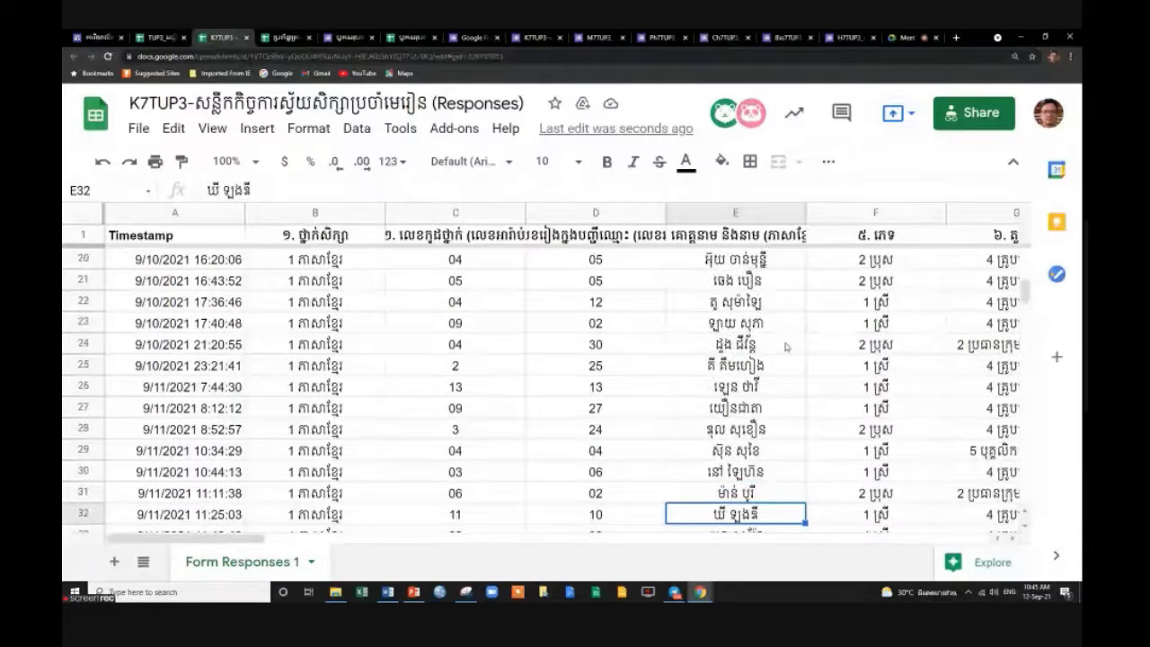
key(Down)
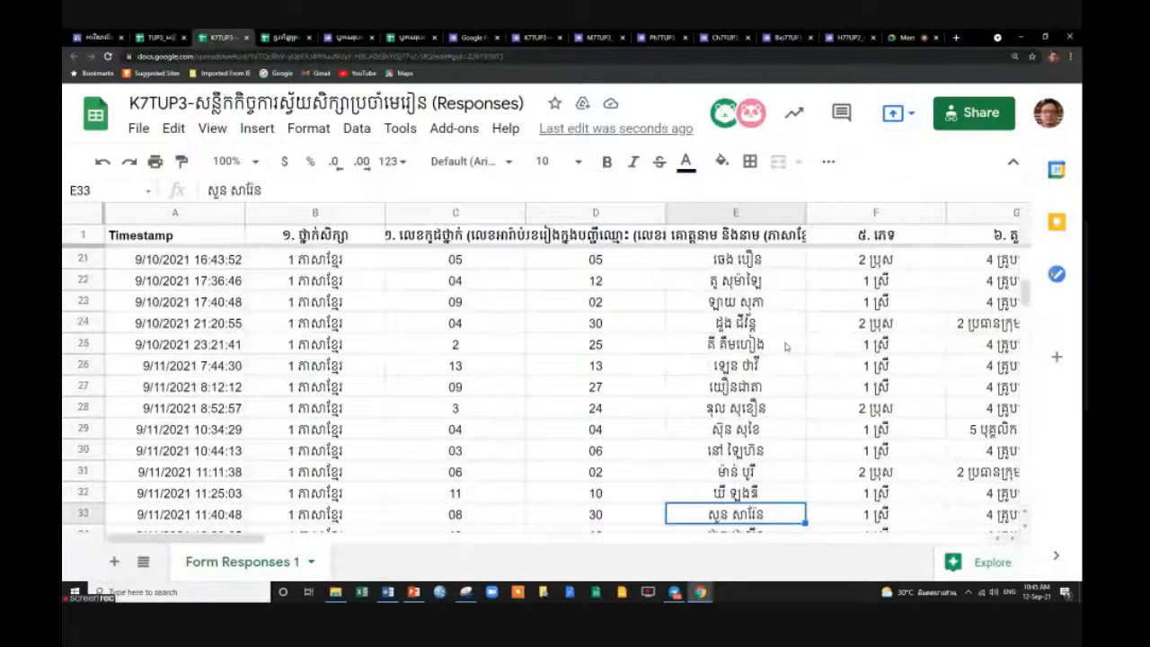
key(Down)
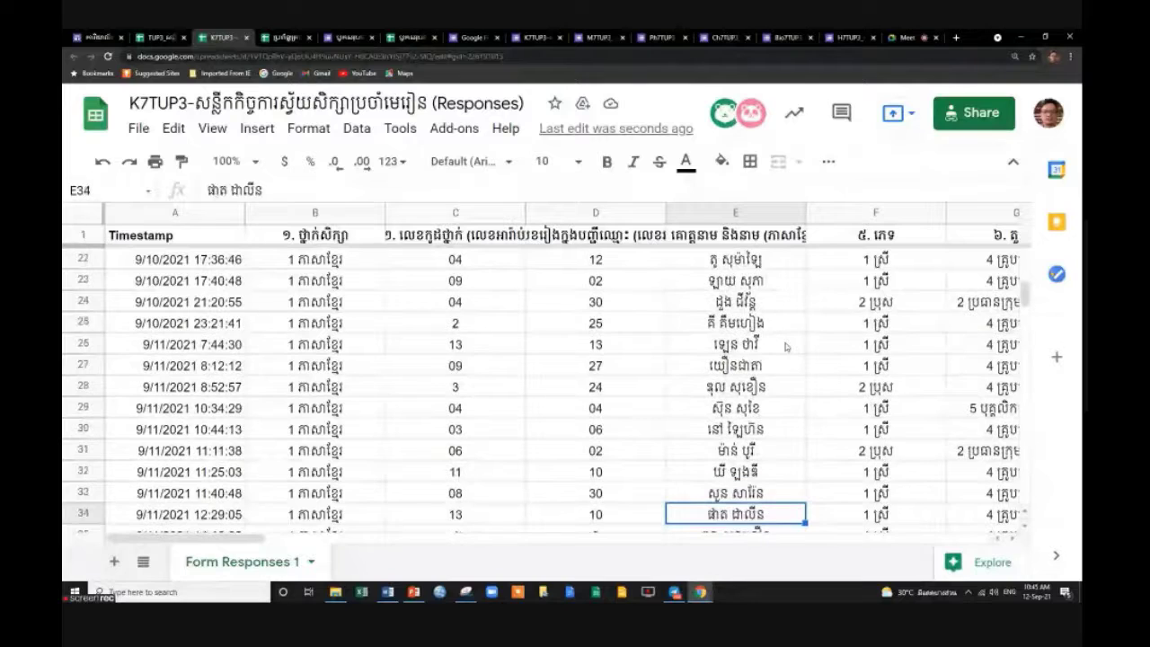
key(Down)
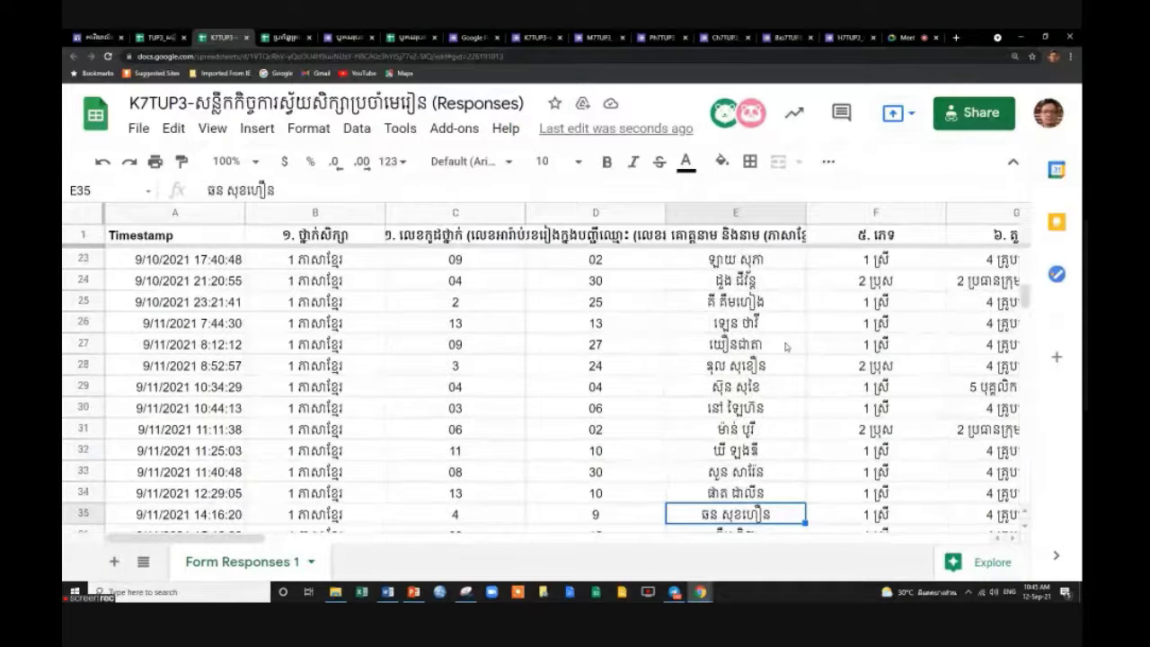
key(Down)
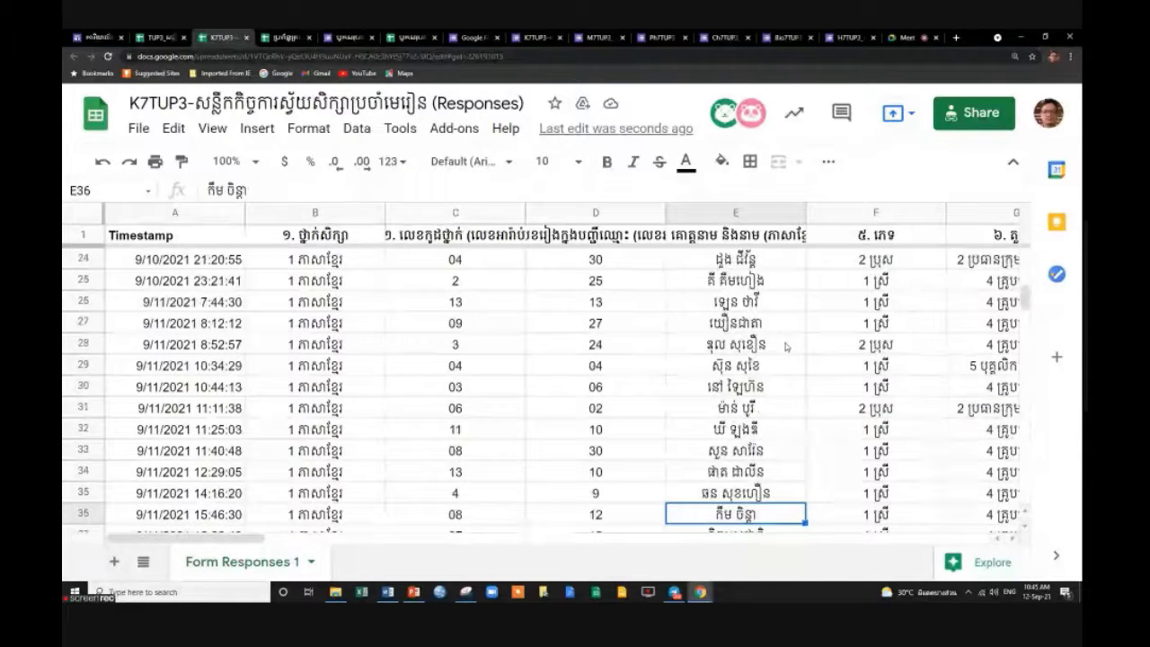
key(Down)
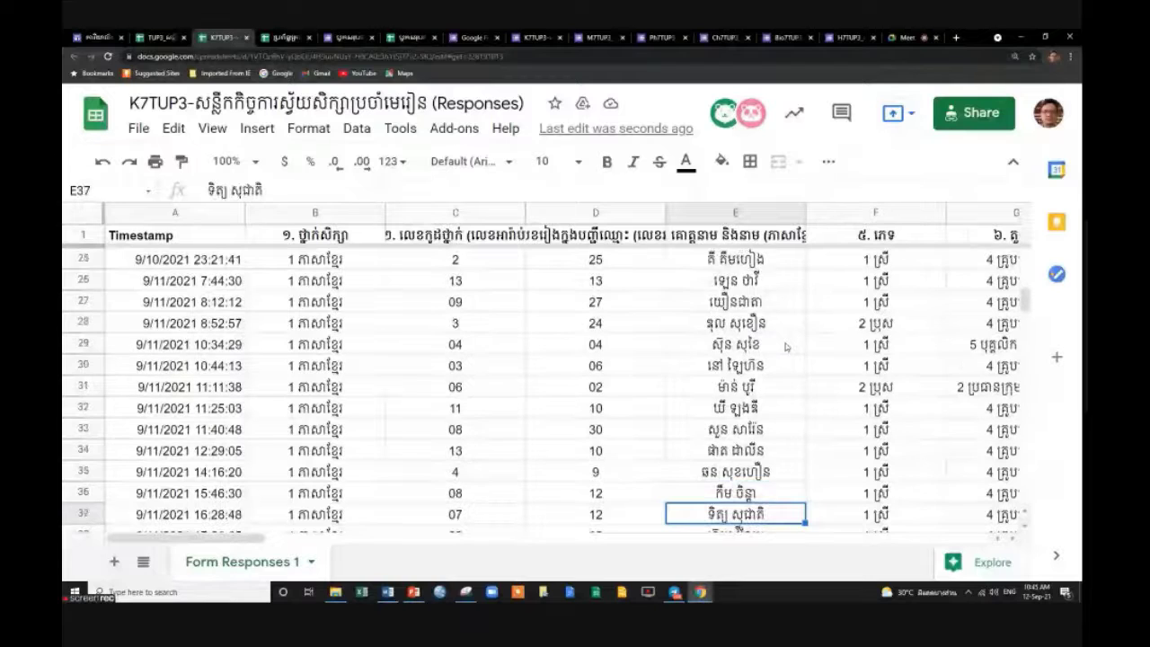
key(Down)
key(Down)
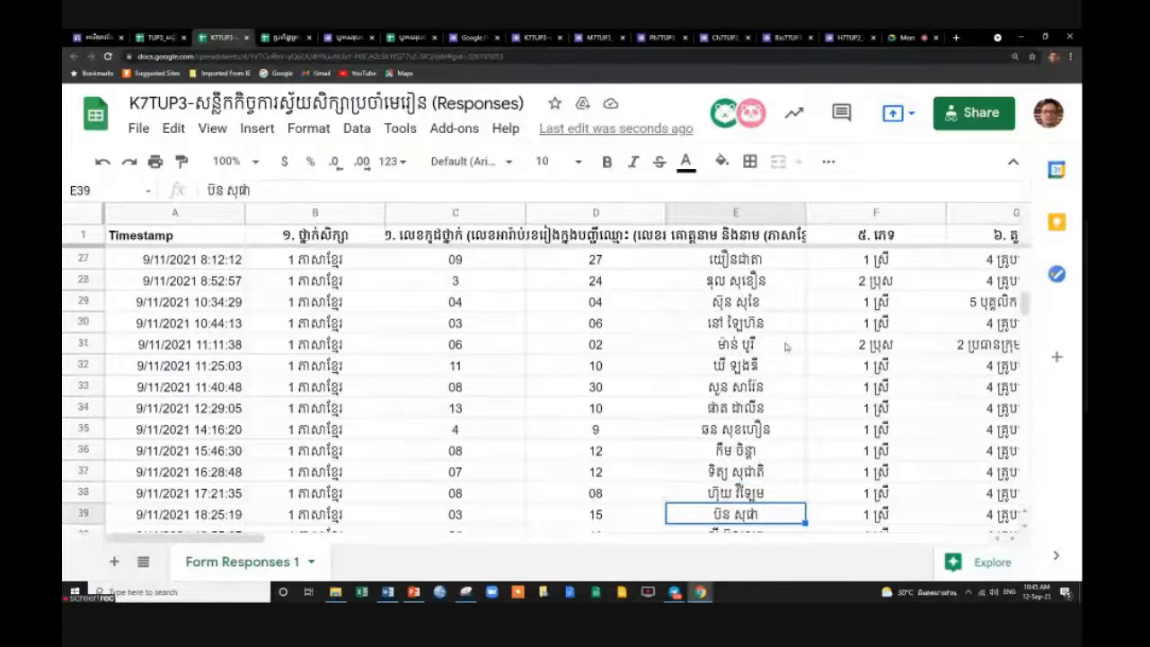
key(Down)
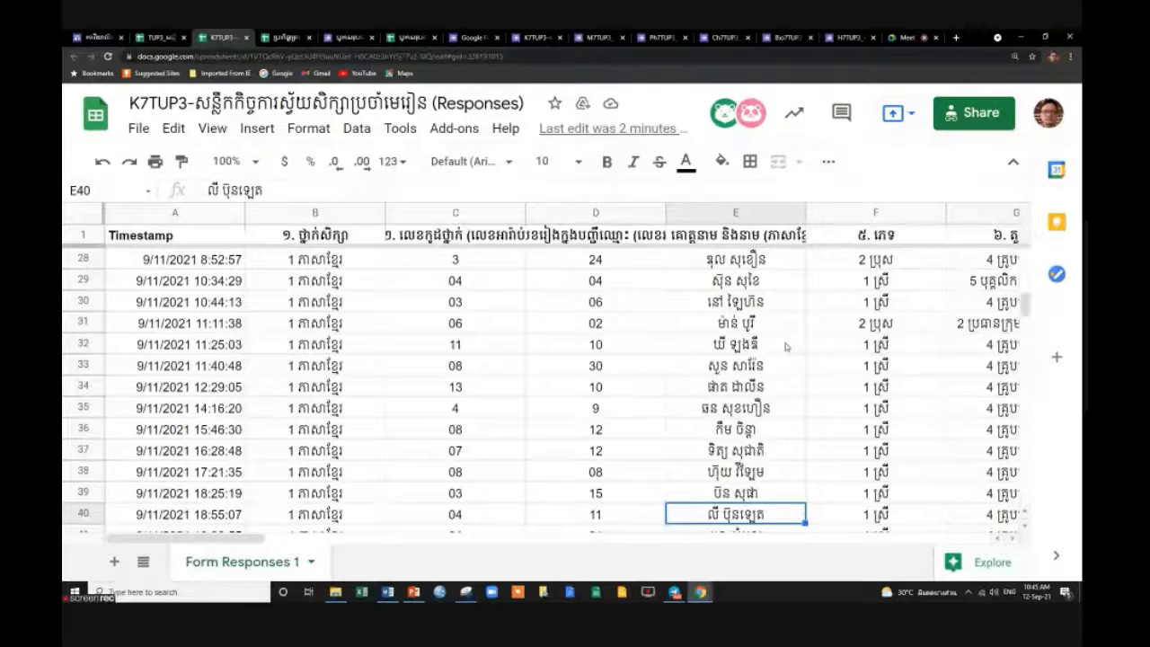
key(Down)
key(Down)
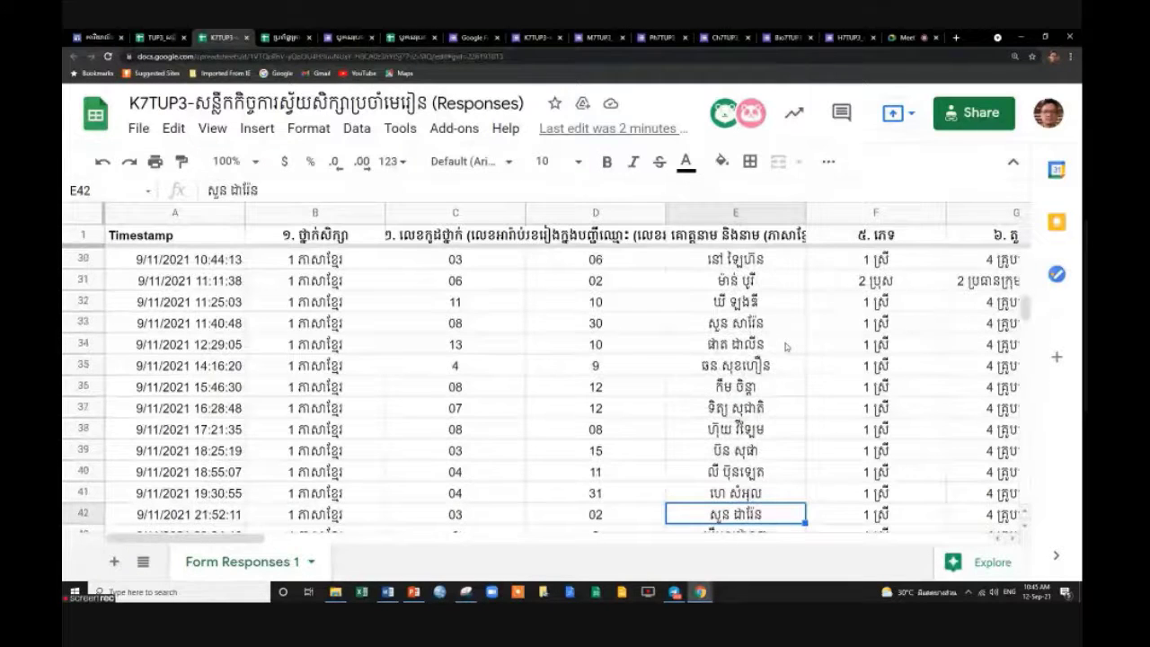
key(Down)
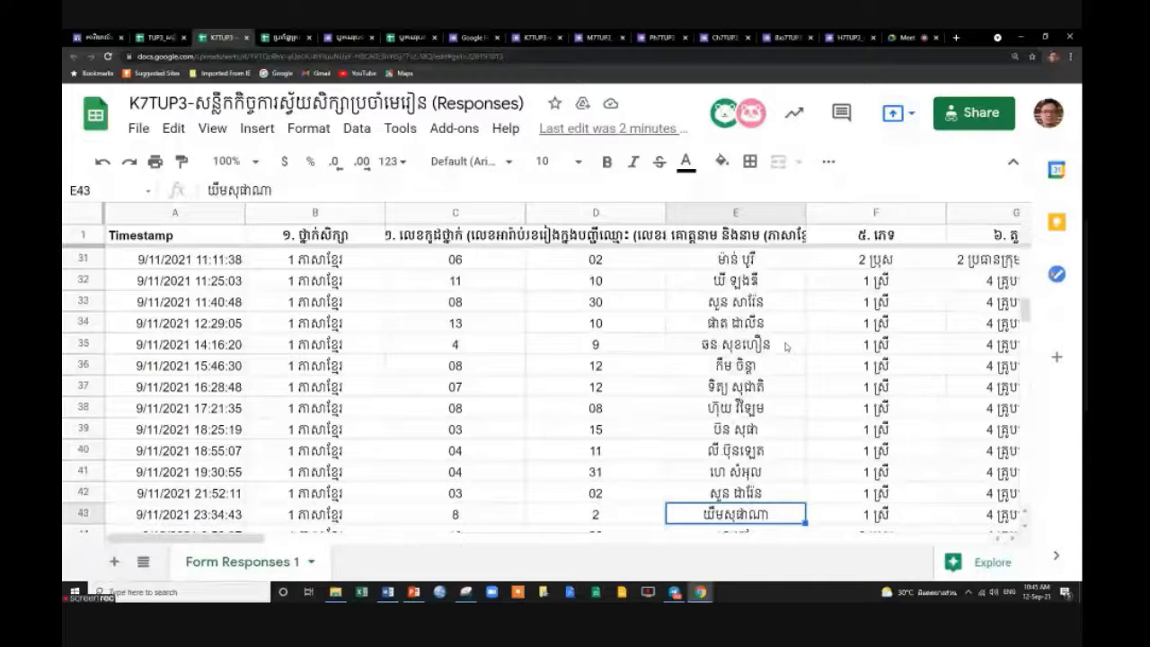
key(Down)
key(Down)
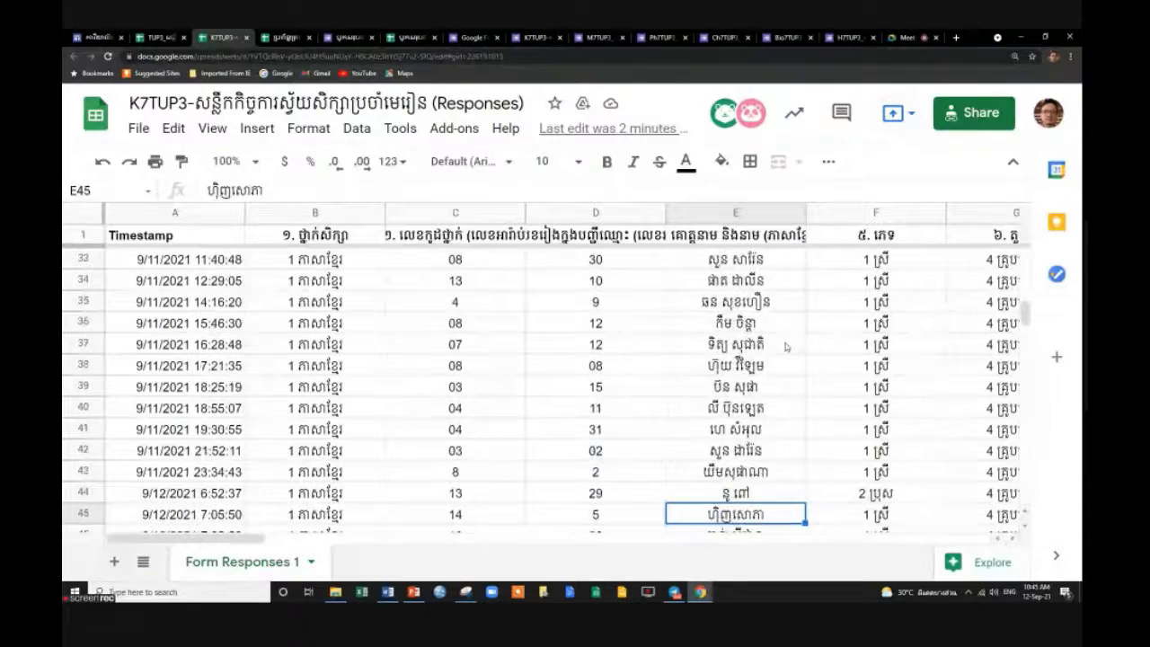
key(Down)
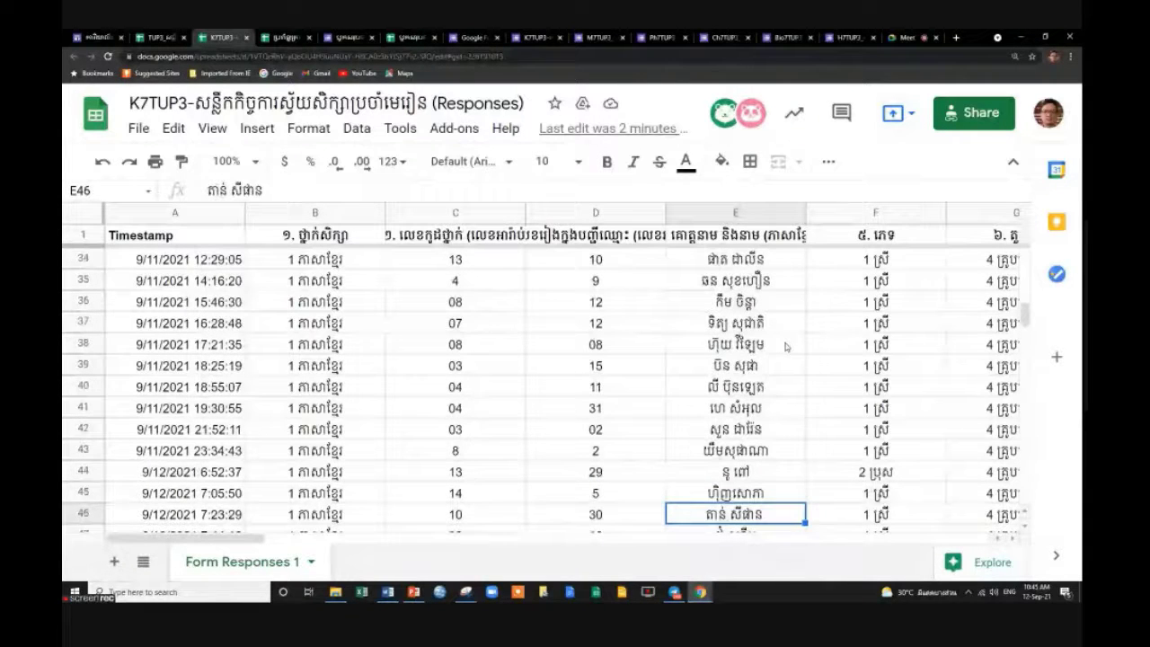
key(Down)
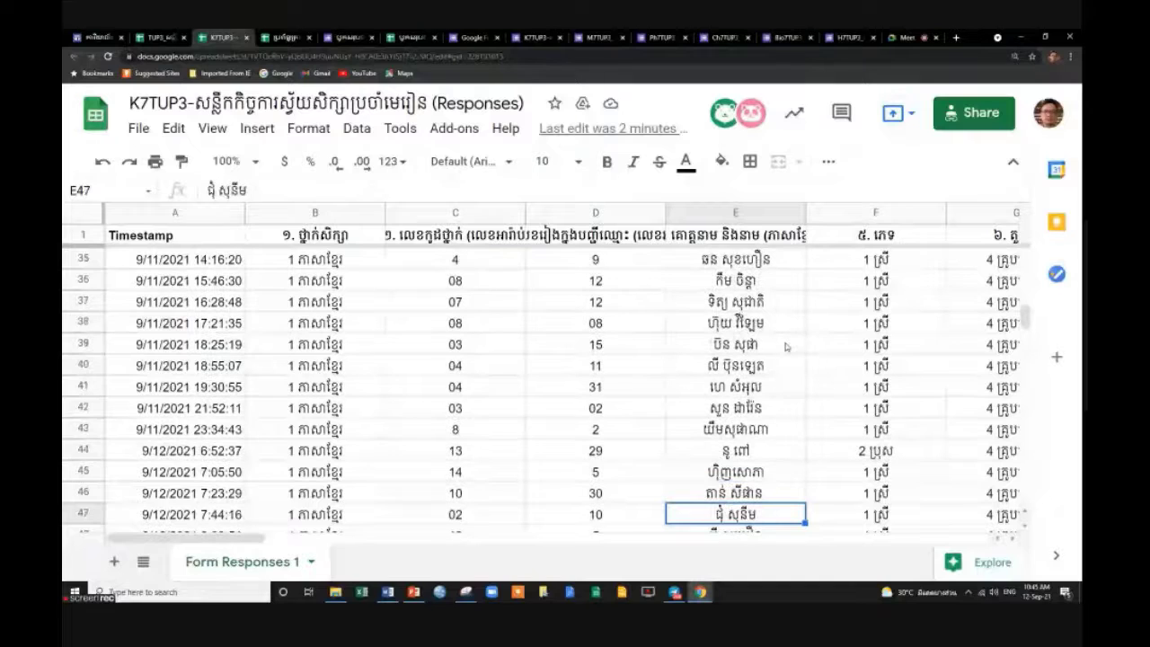
key(Down)
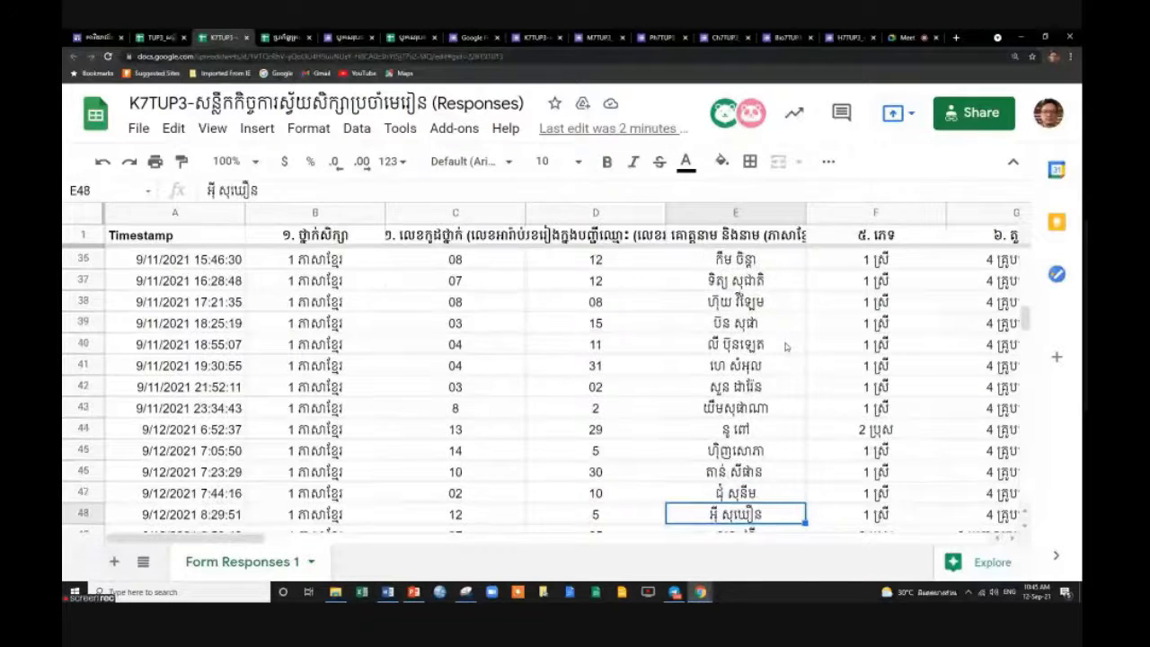
key(Down)
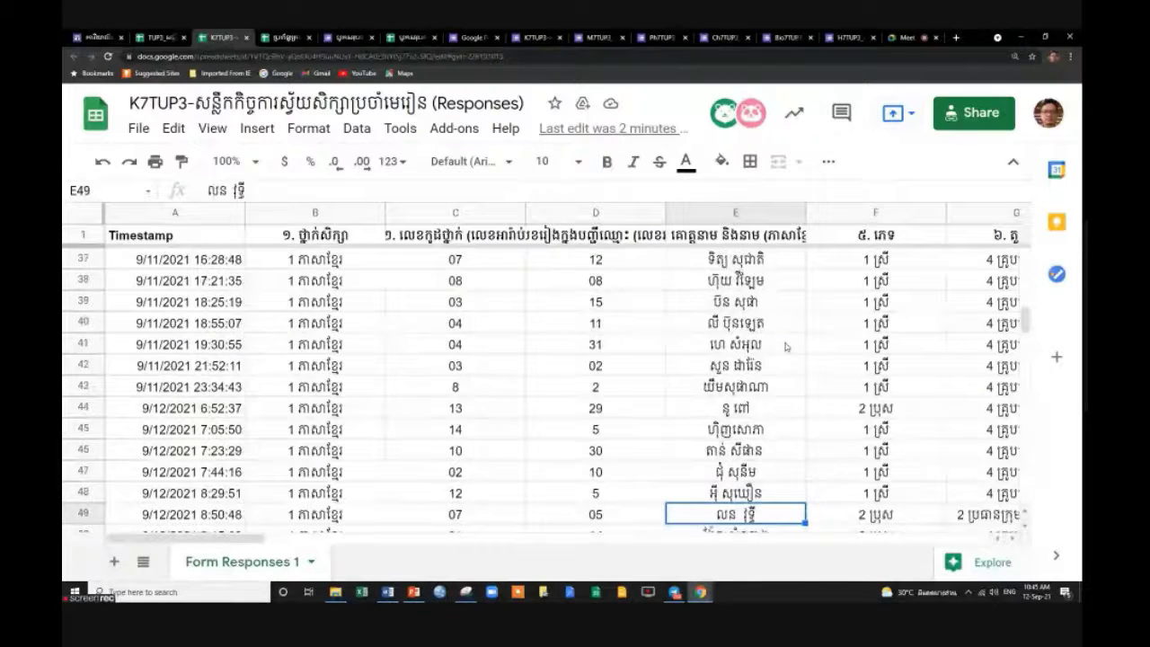
key(Down)
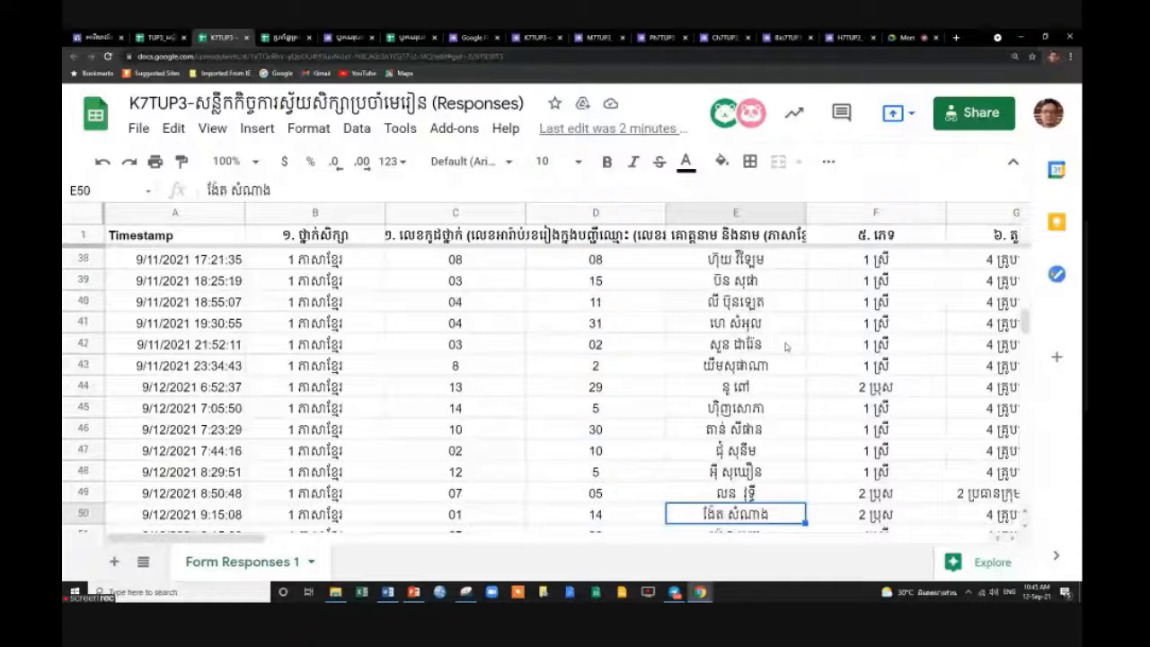
key(Down)
key(Down)
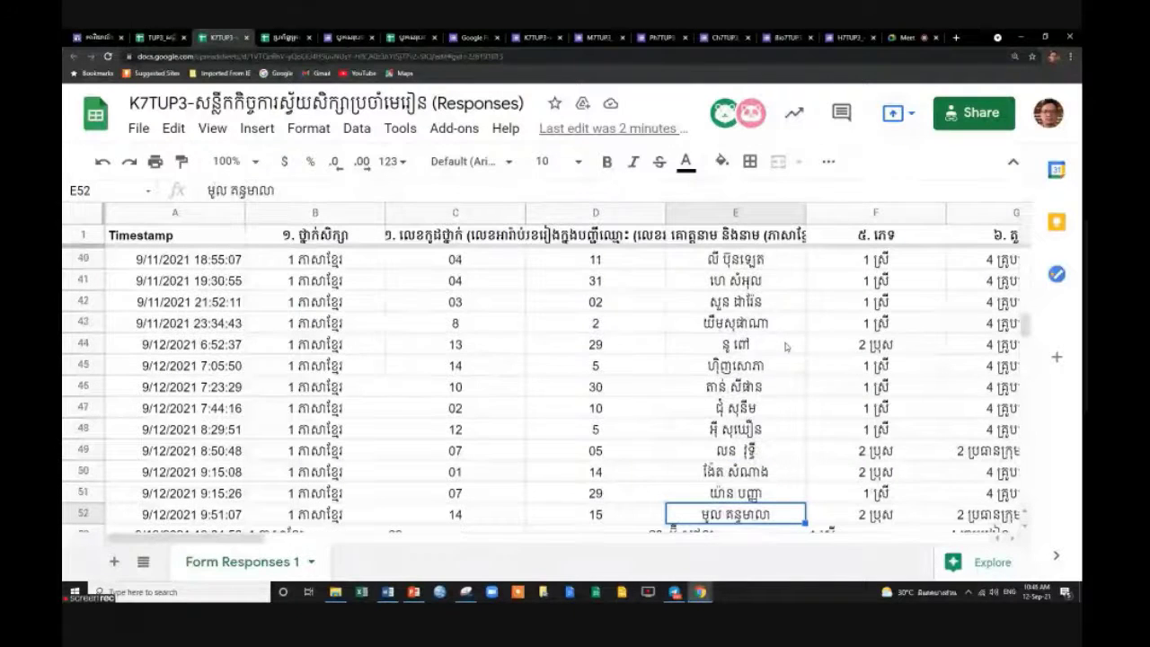
key(Down)
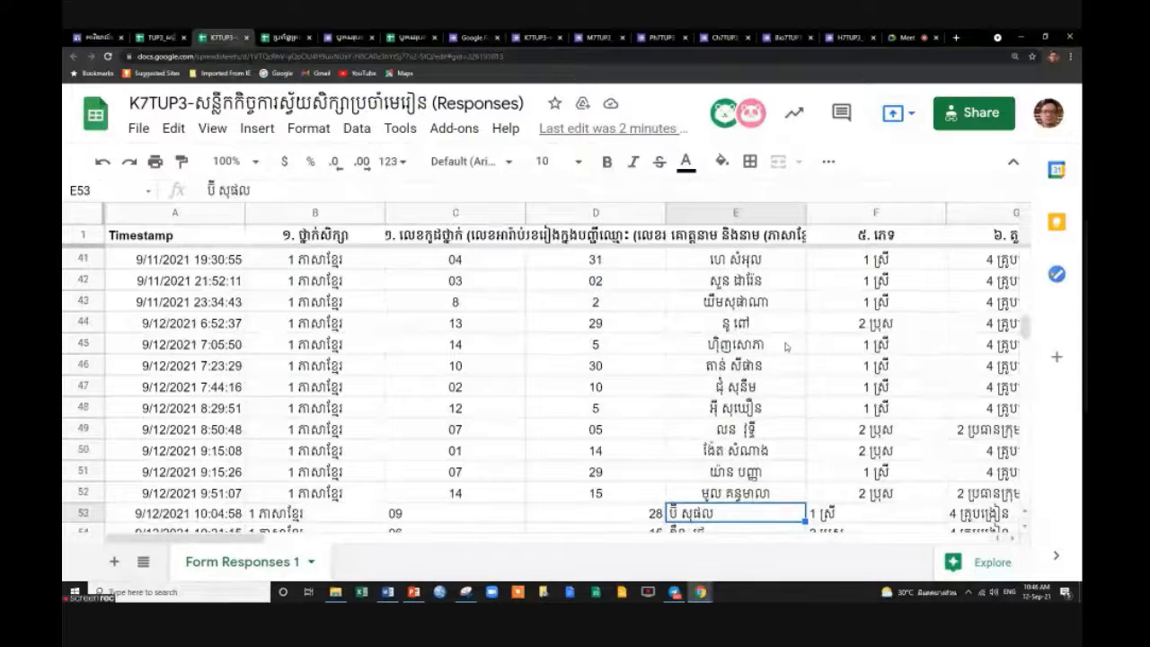
key(Down)
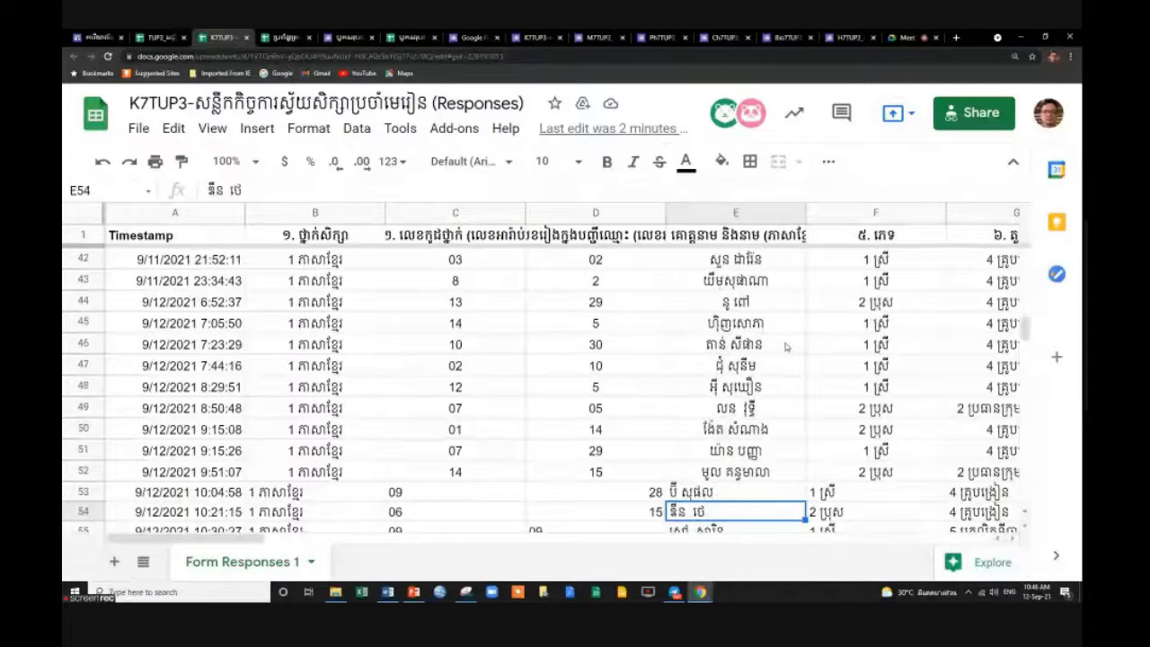
key(Down)
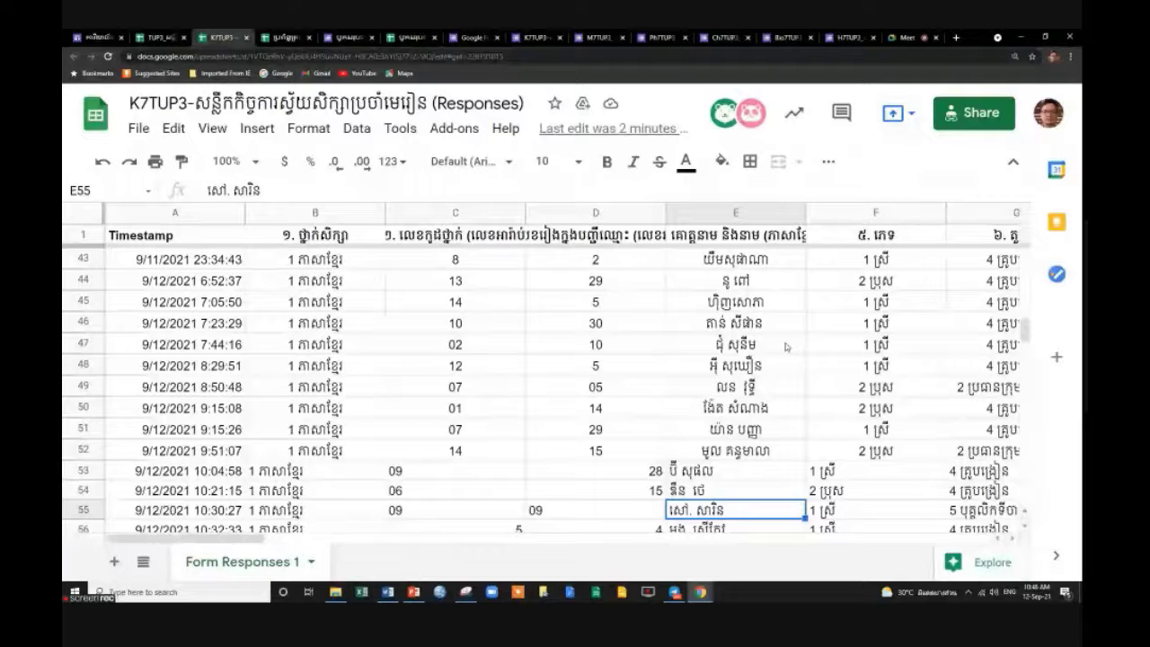
key(Down)
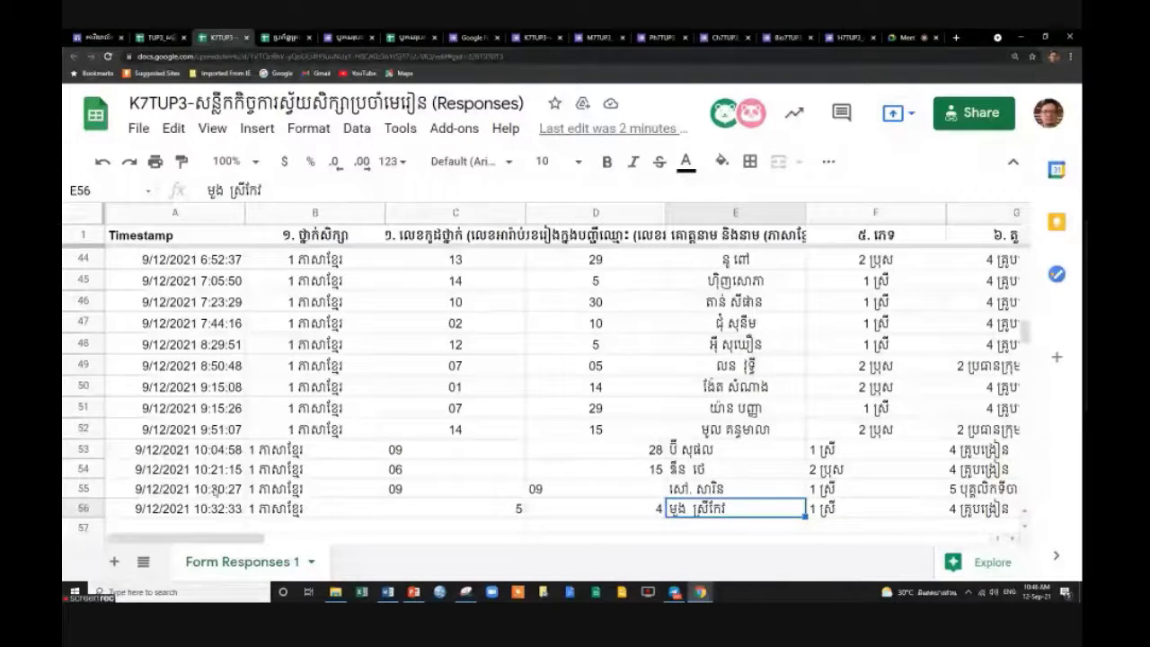
Hide the Timestamp column A.
click(75, 509)
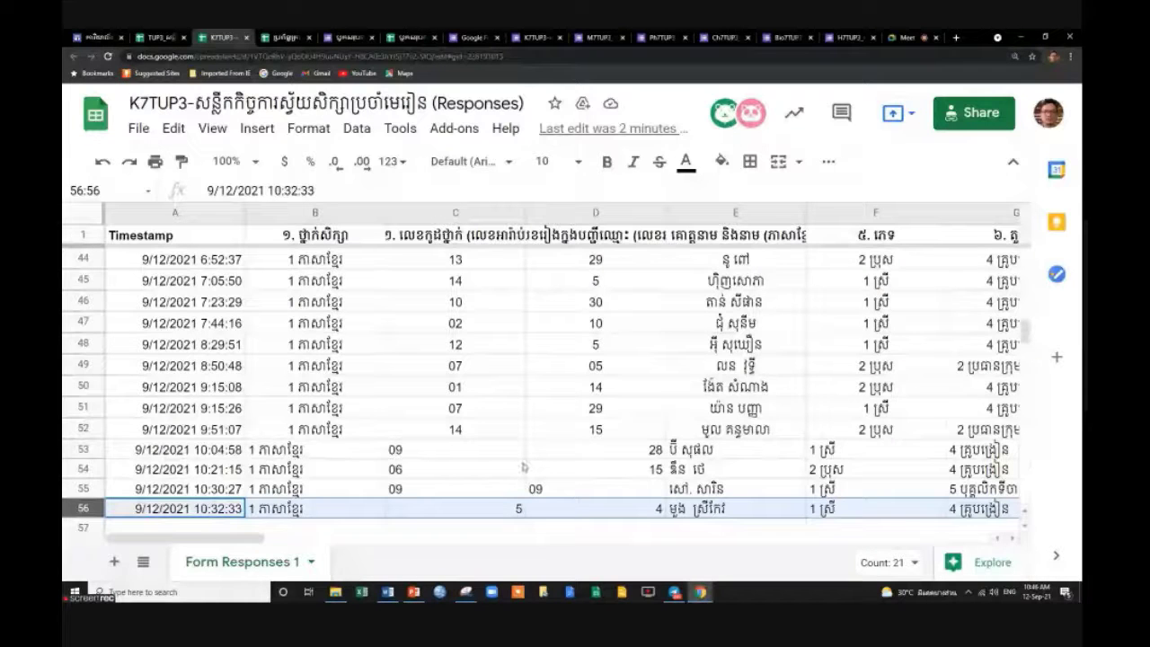
scroll(524, 467, up, 12)
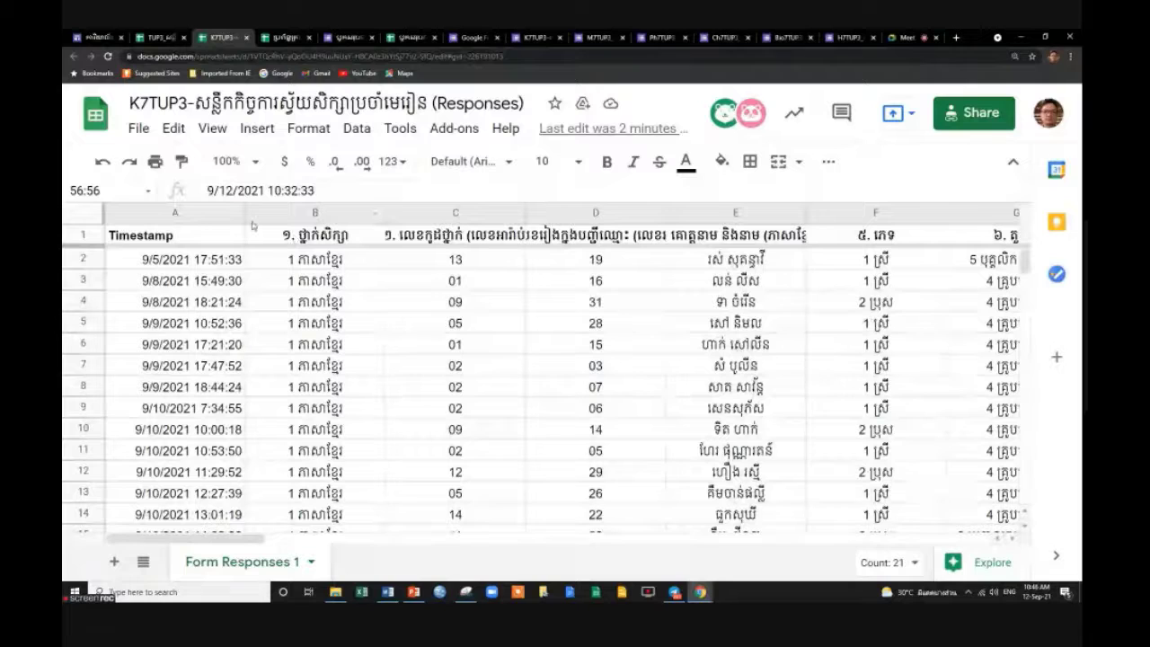
click(192, 216)
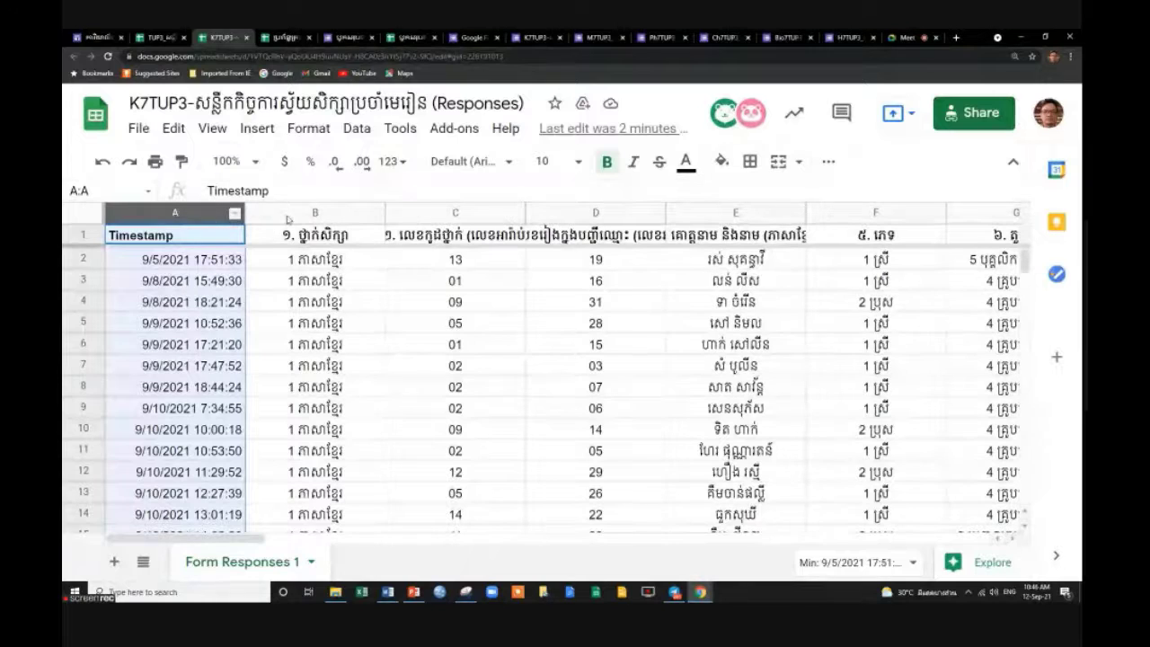
right_click(205, 213)
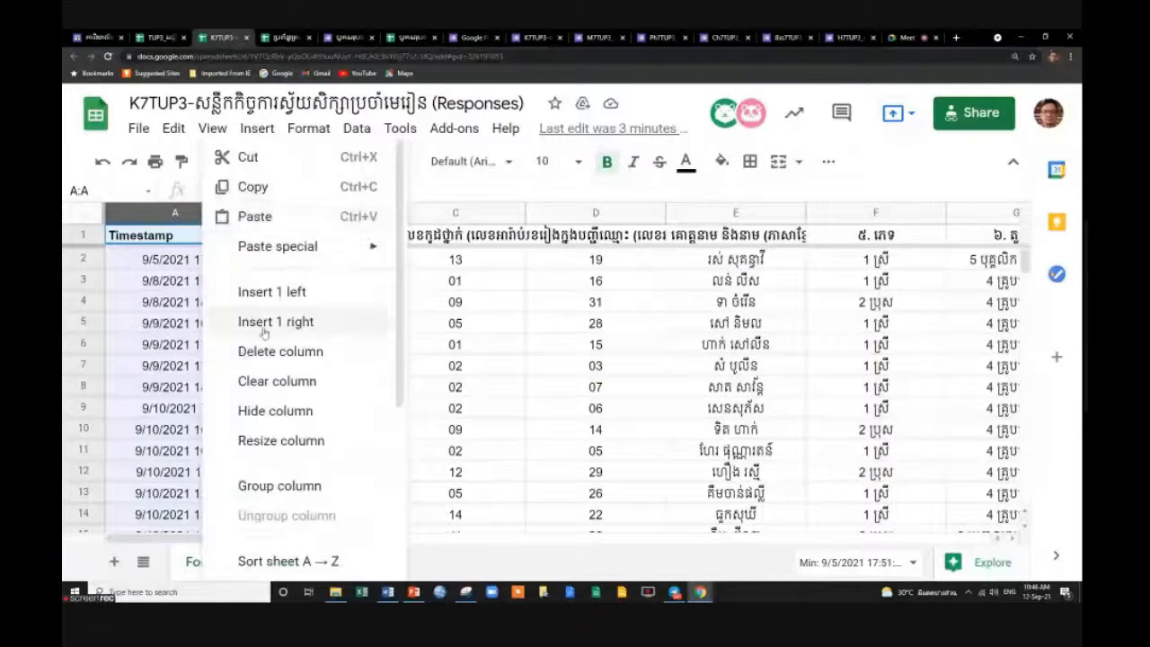
click(311, 412)
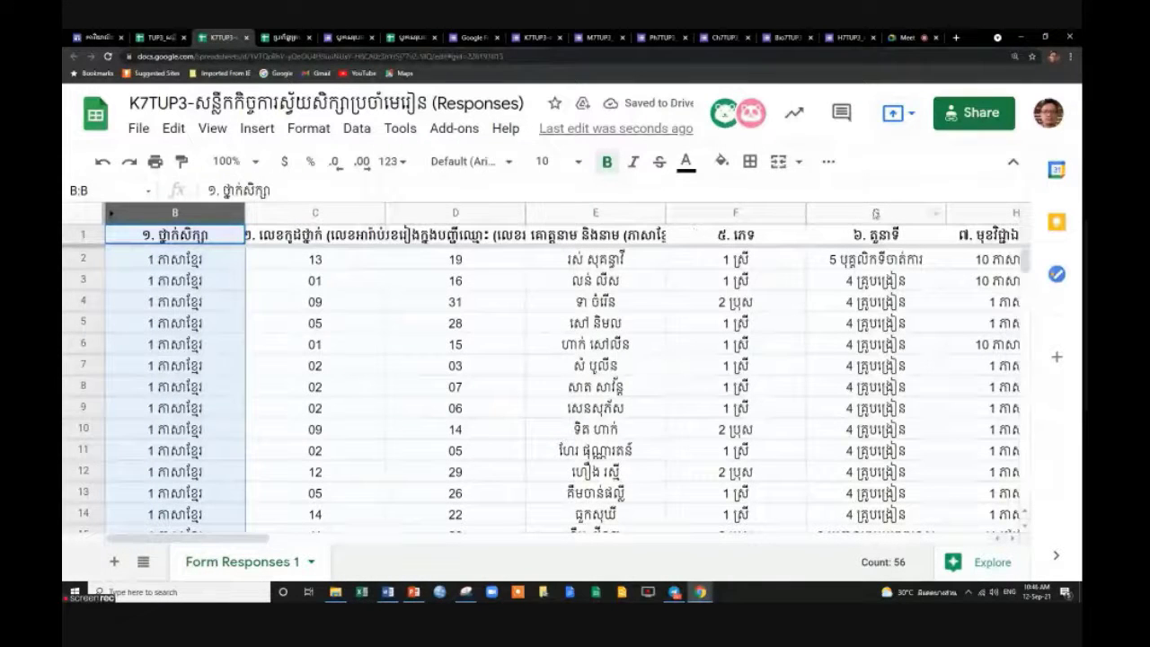
Hide the extra question columns G through AS.
click(701, 221)
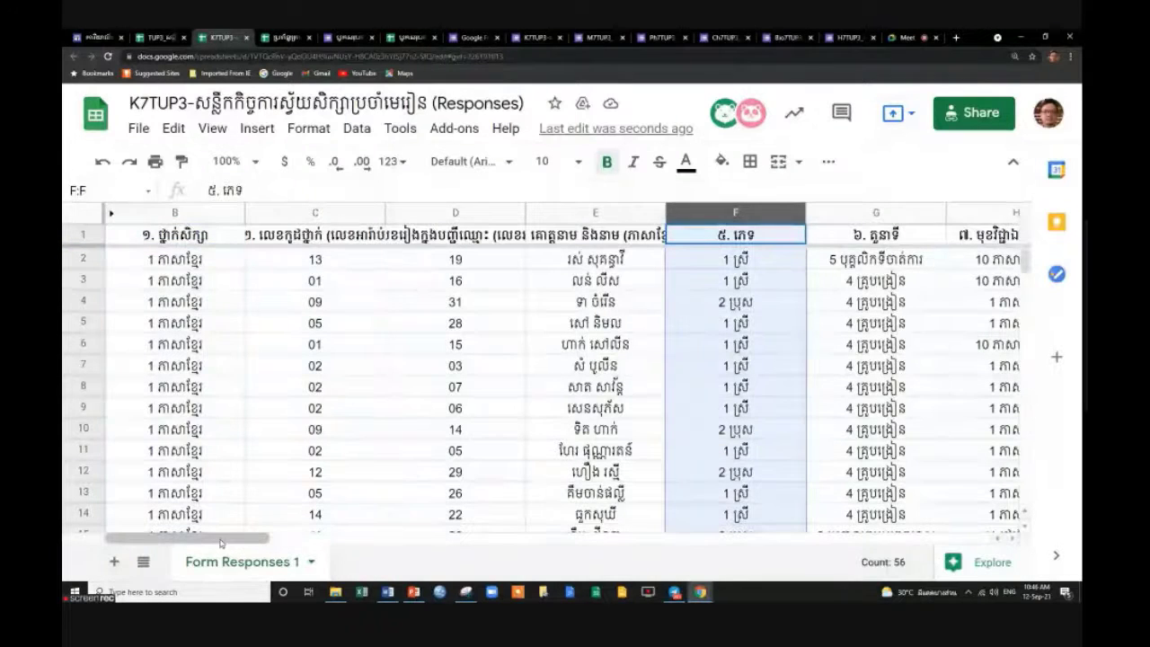
drag(217, 542, 901, 541)
click(313, 215)
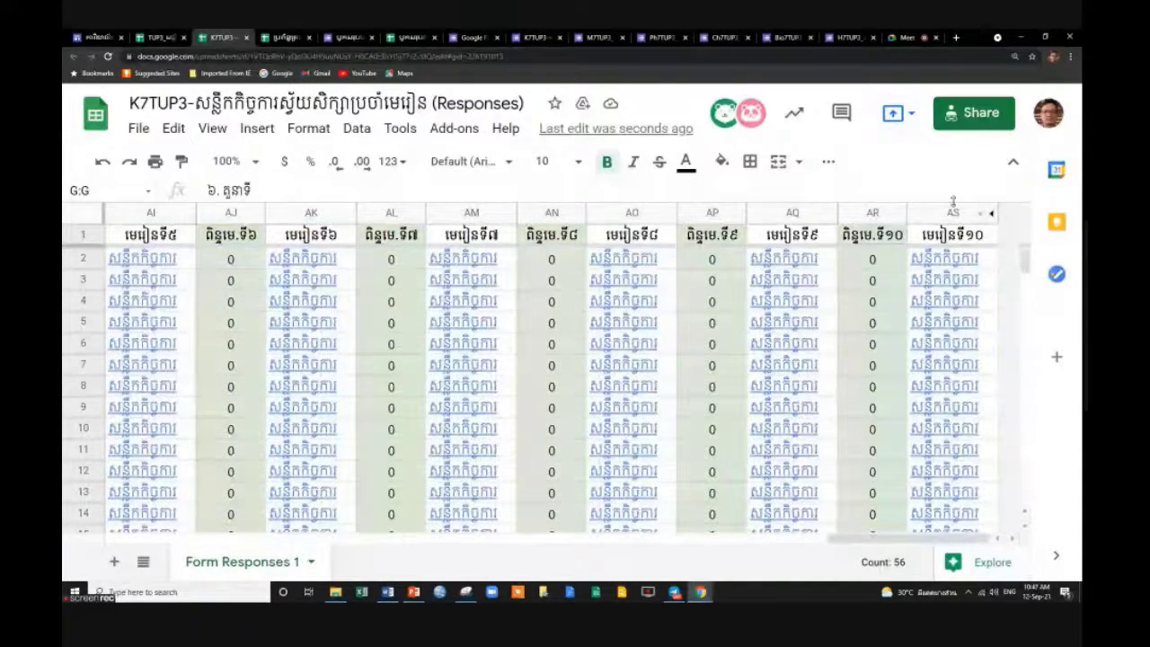
shift+click(945, 212)
right_click(945, 212)
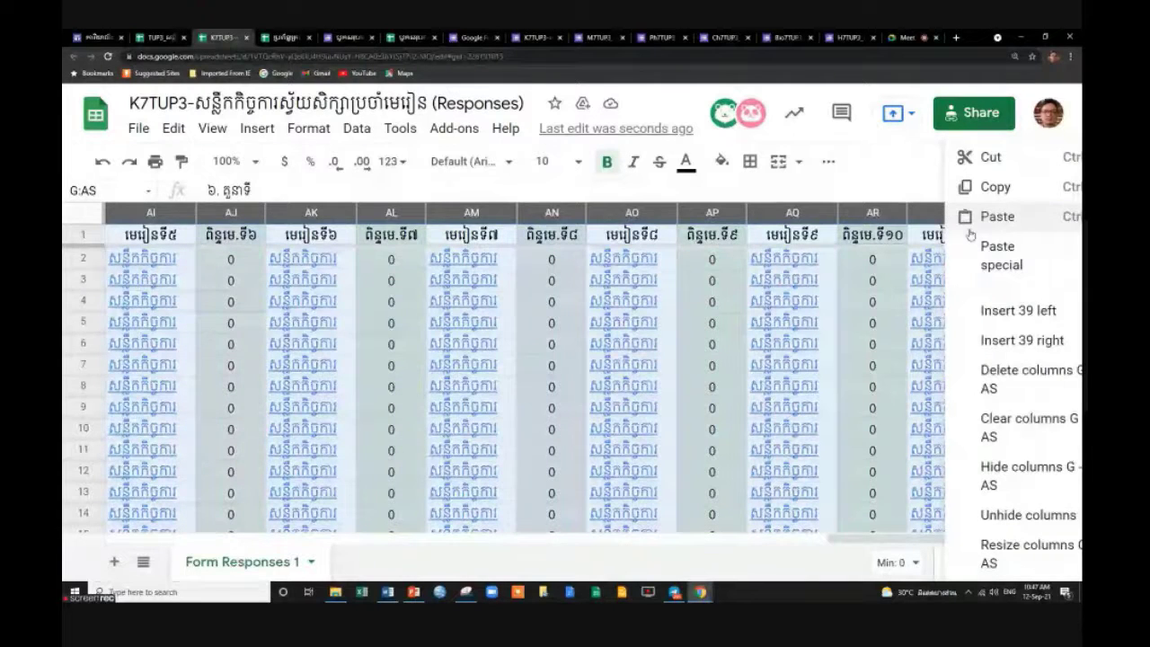
click(999, 474)
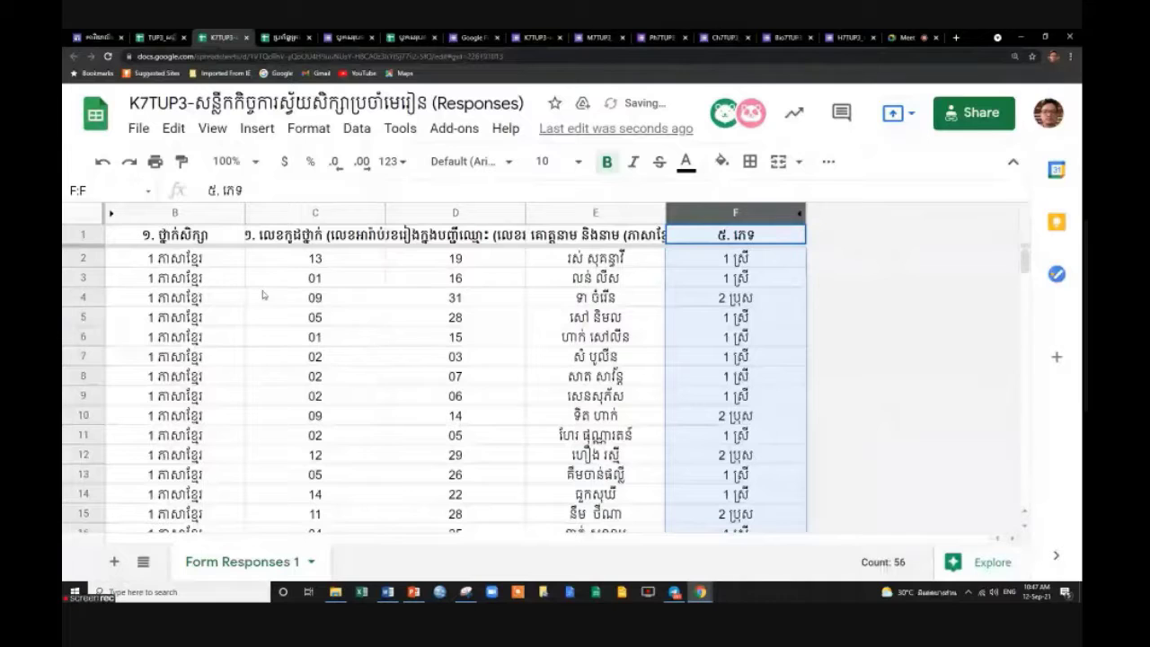
click(321, 261)
click(512, 243)
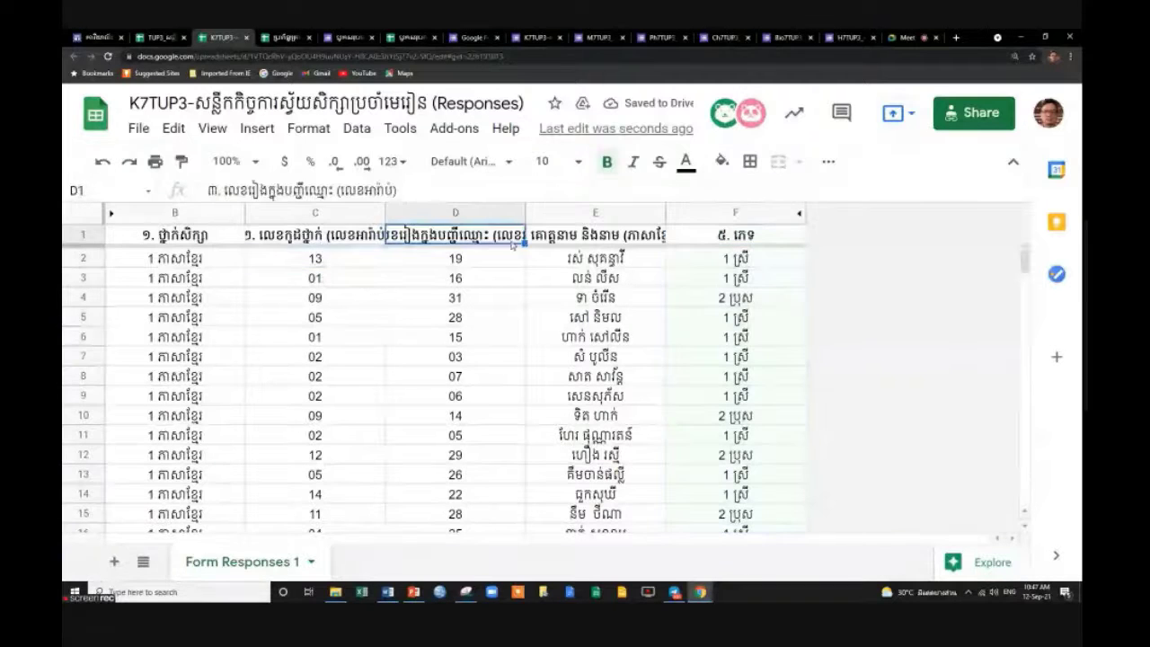
click(593, 236)
drag(664, 212, 674, 212)
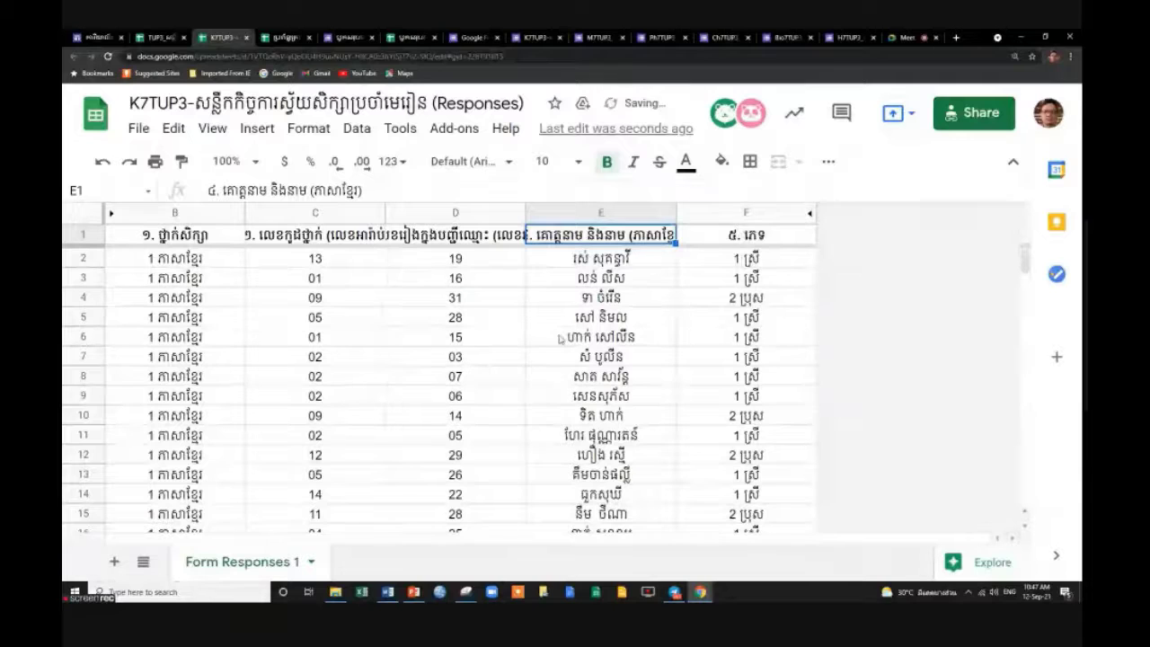
scroll(559, 338, down, 15)
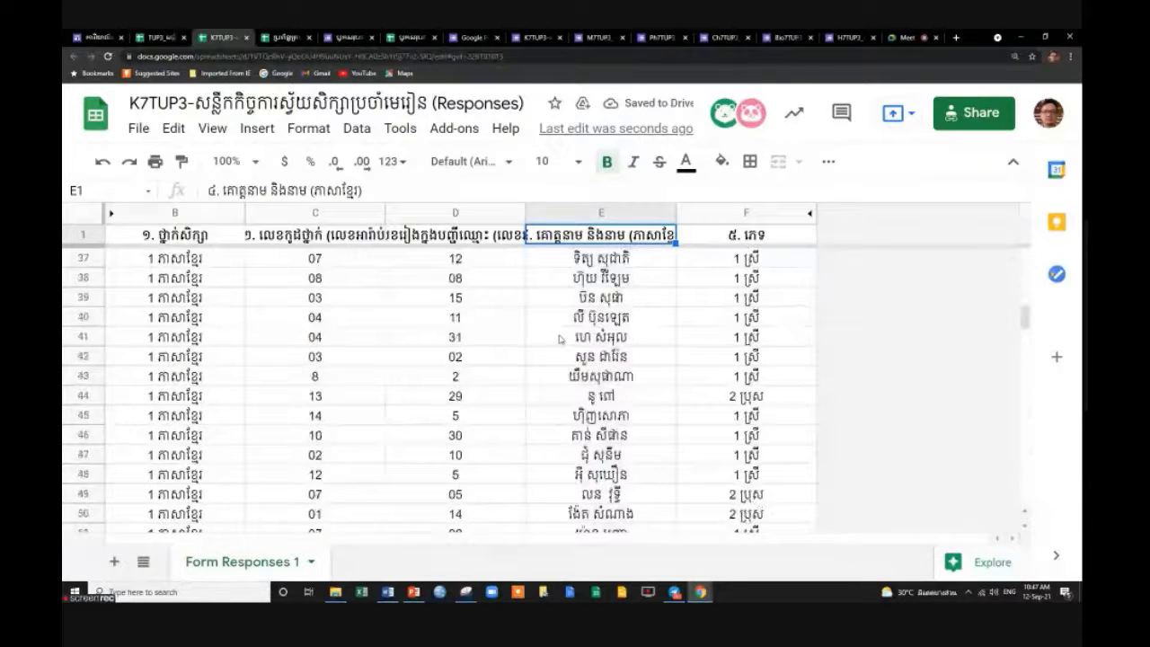
scroll(559, 360, up, 3)
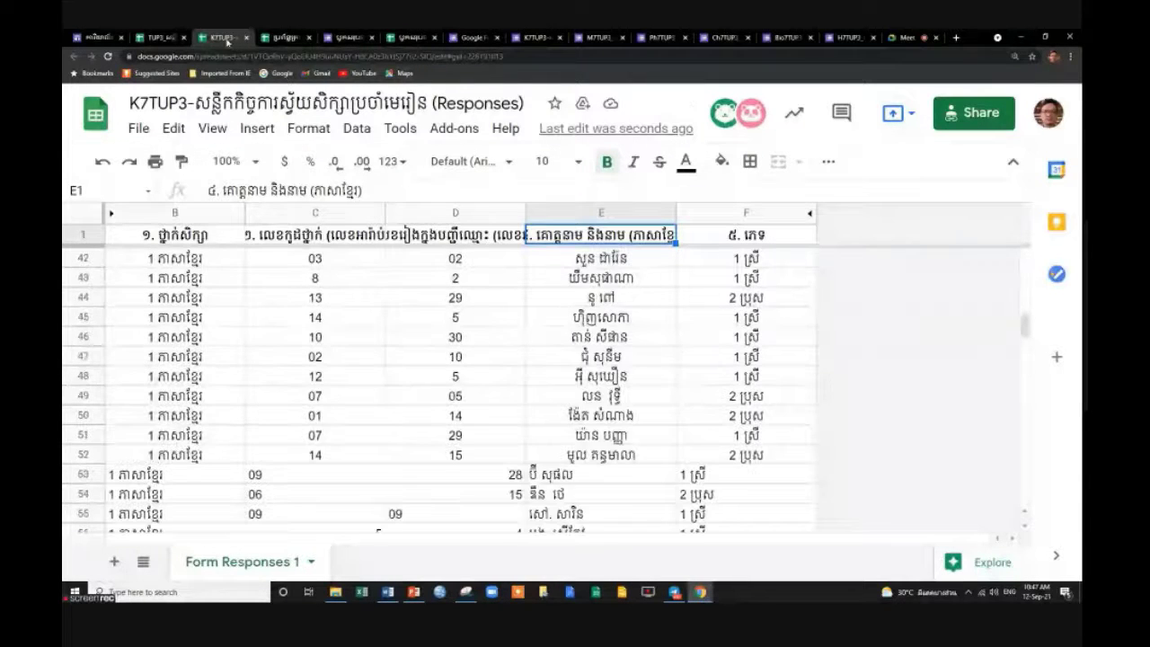
click(162, 37)
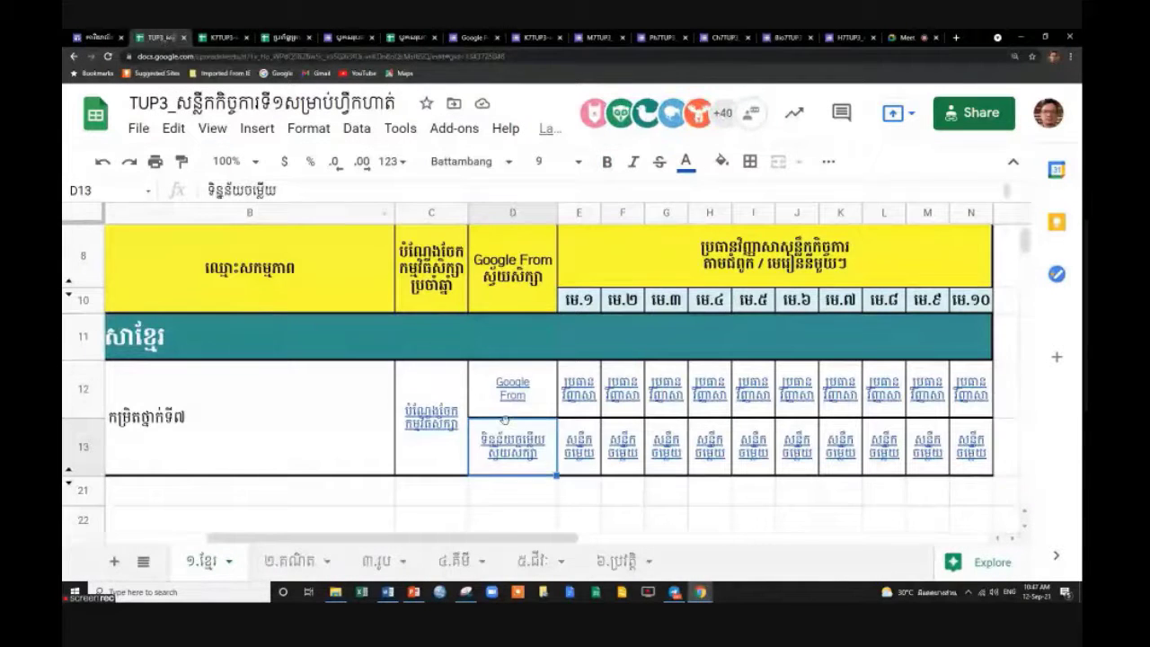
click(495, 501)
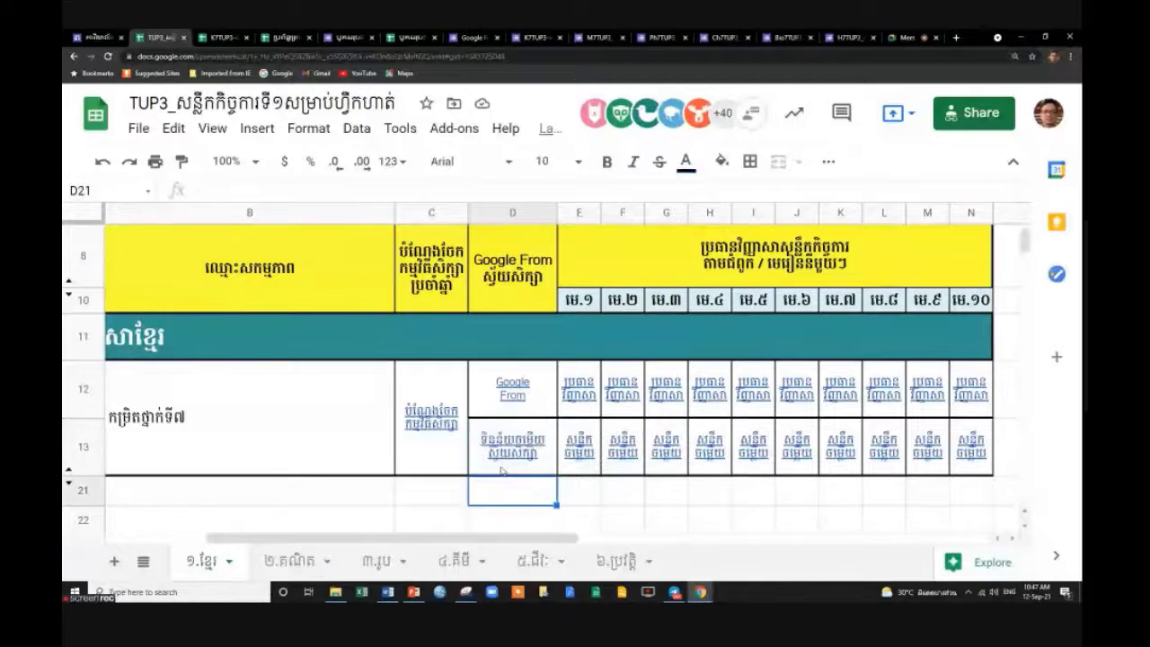
click(508, 460)
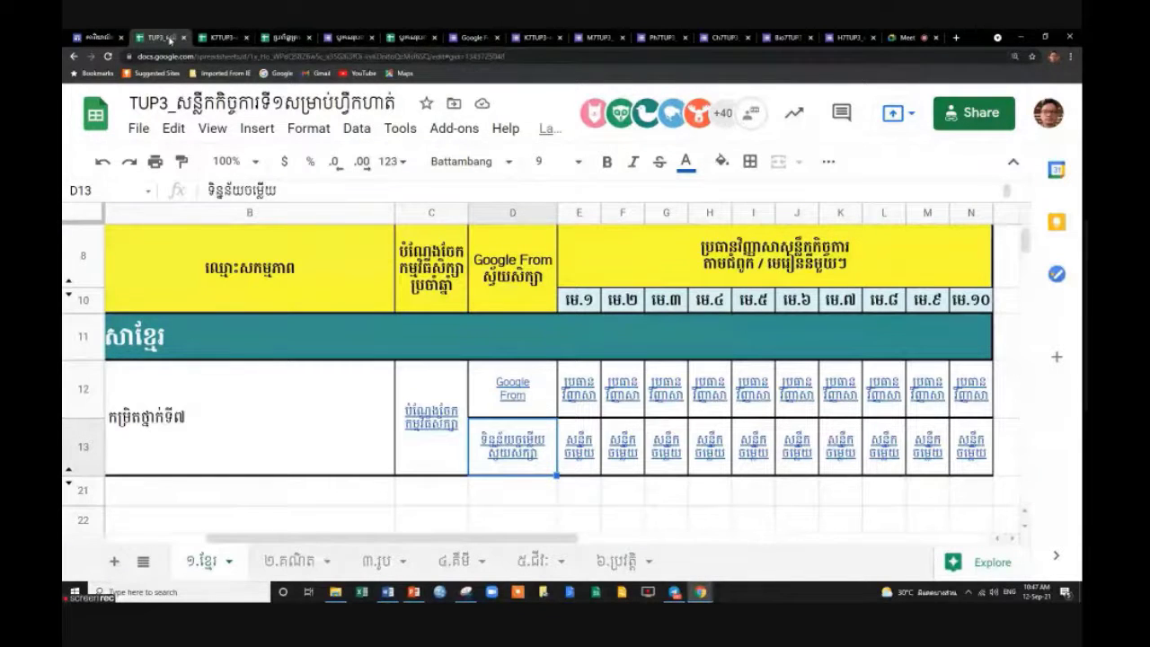
click(220, 38)
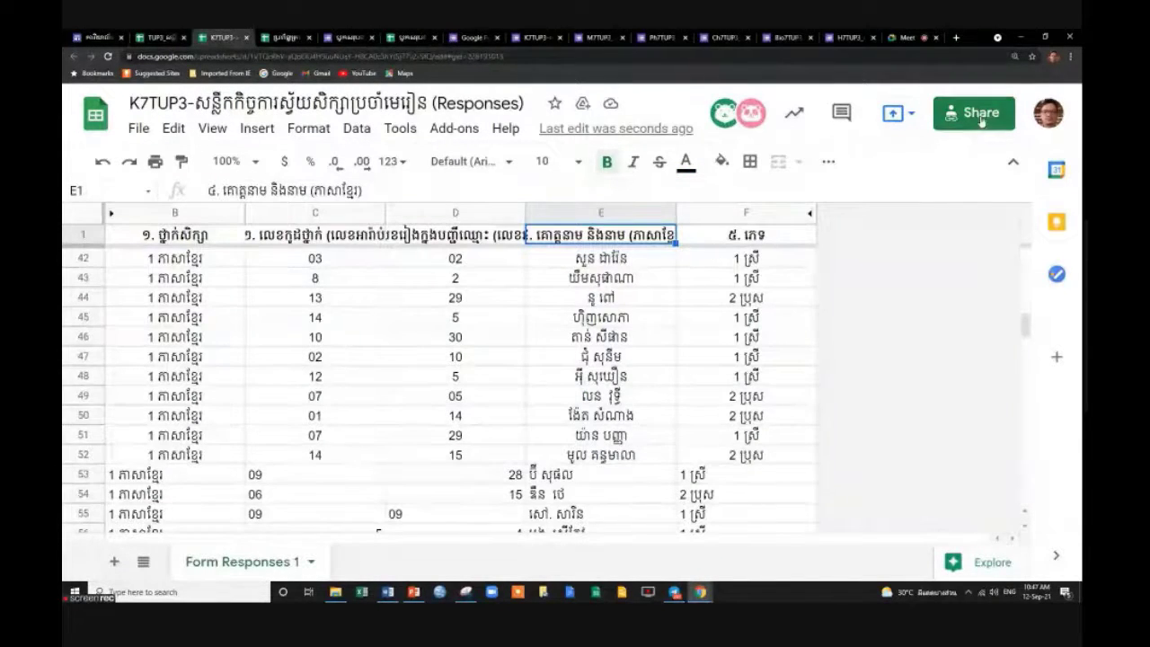
Confirm K7TUP3 responses are viewable by anyone with the link, then review rows down to 56.
click(973, 112)
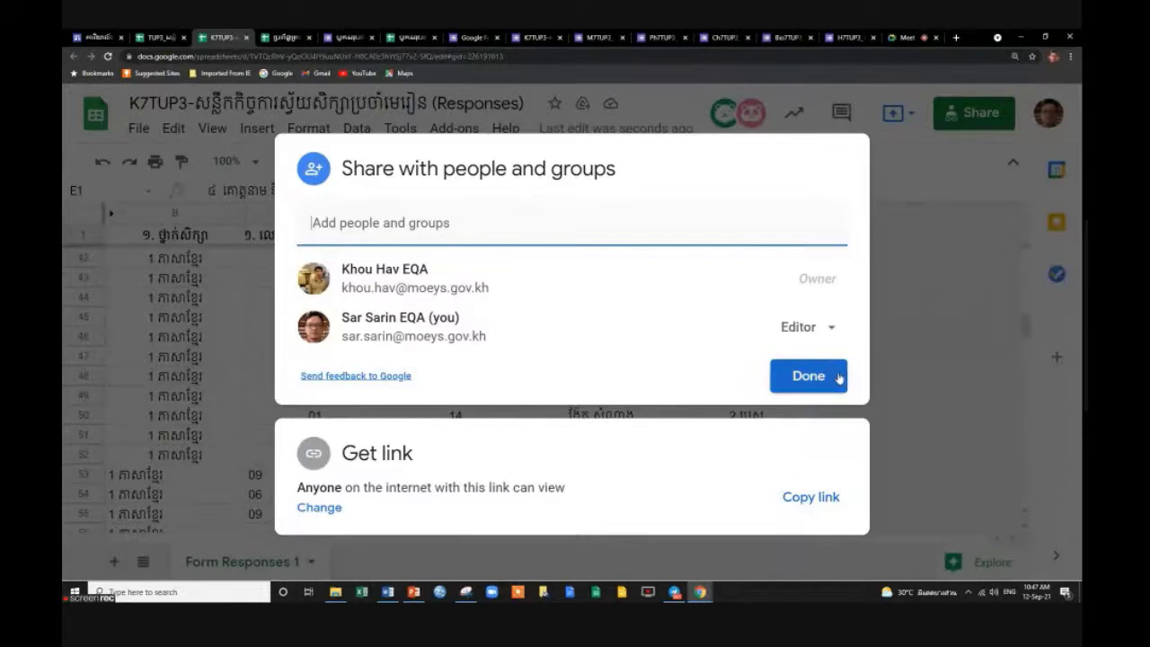
click(943, 288)
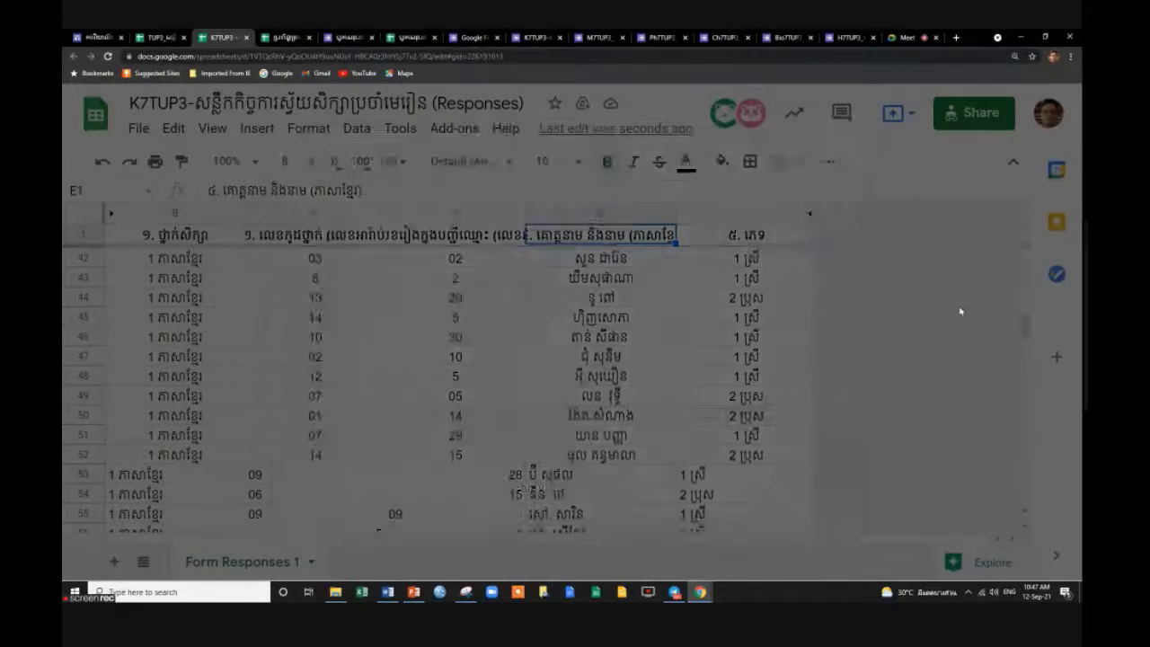
scroll(703, 387, down, 3)
scroll(704, 390, up, 10)
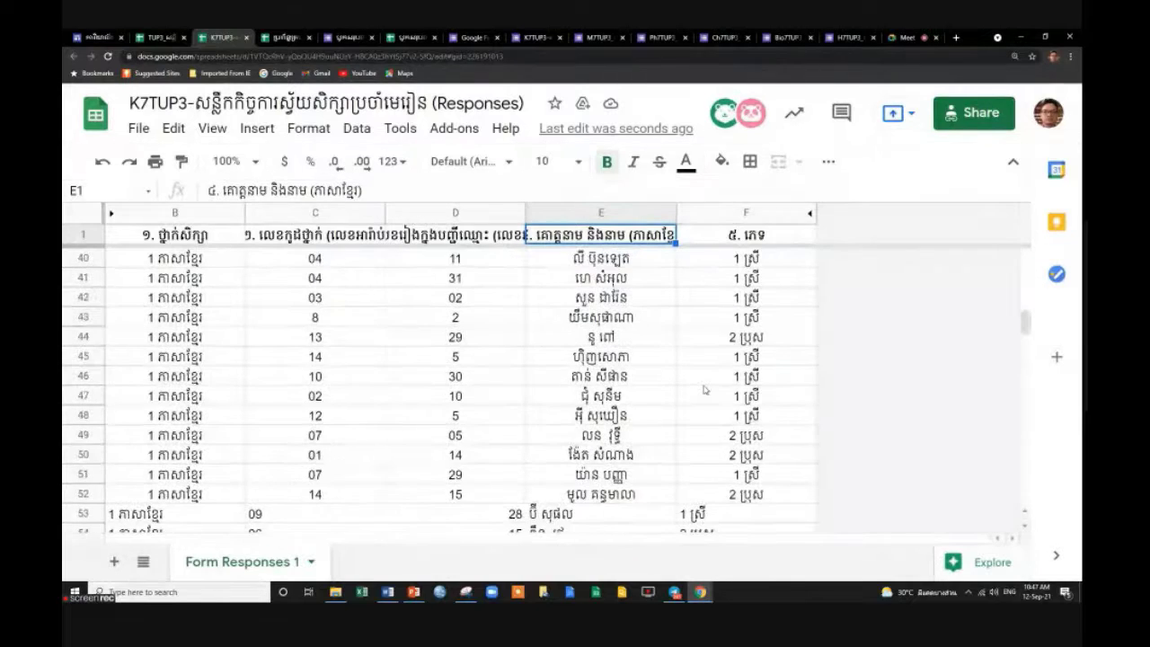
scroll(703, 389, down, 7)
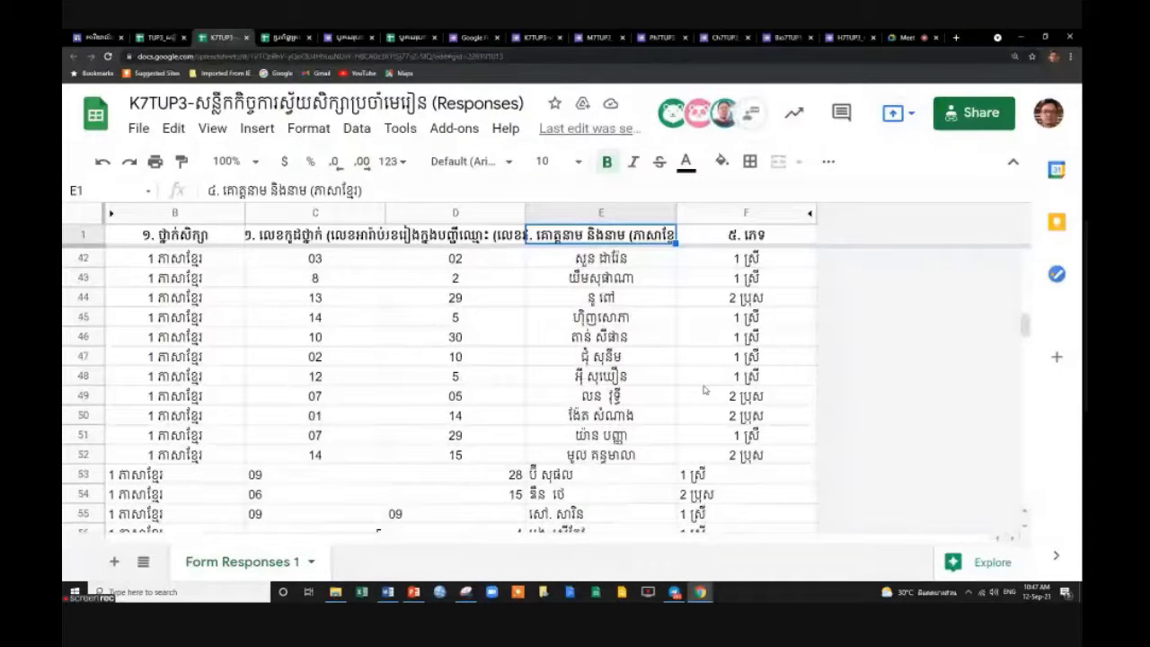
scroll(705, 389, down, 3)
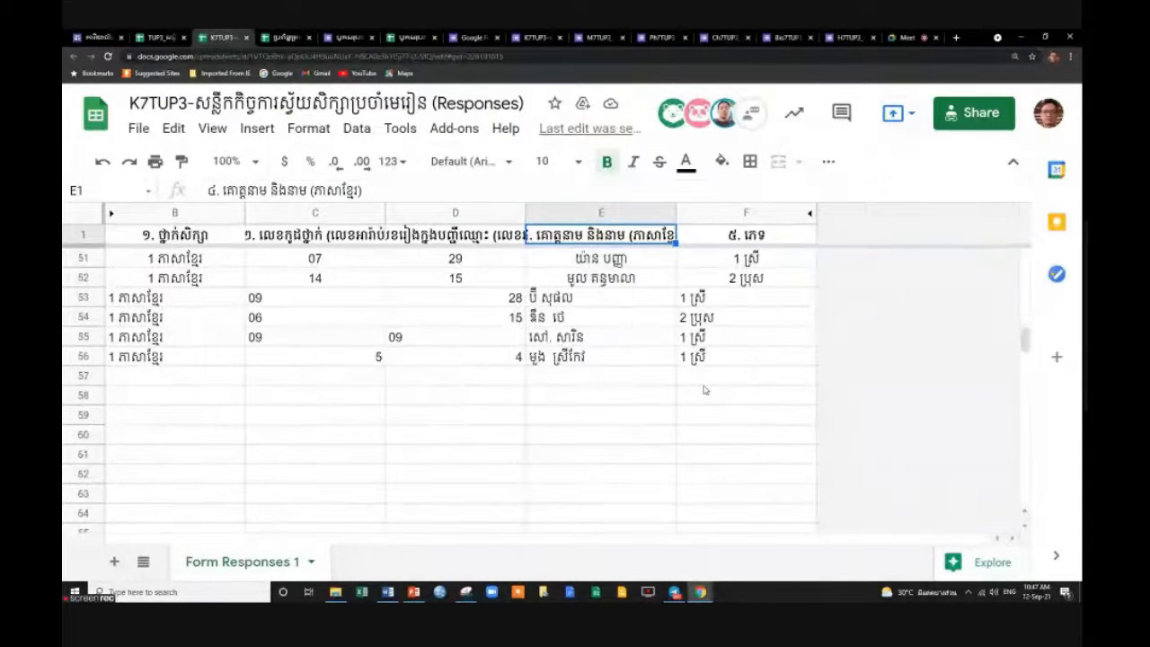
scroll(706, 390, up, 2)
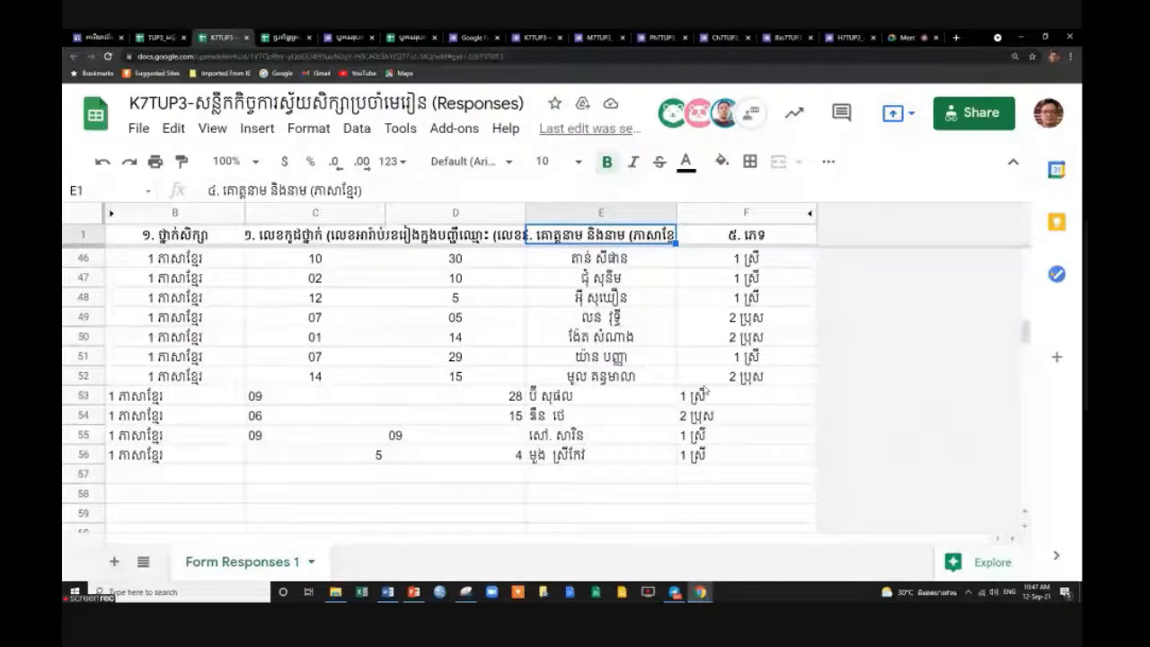
scroll(707, 391, up, 15)
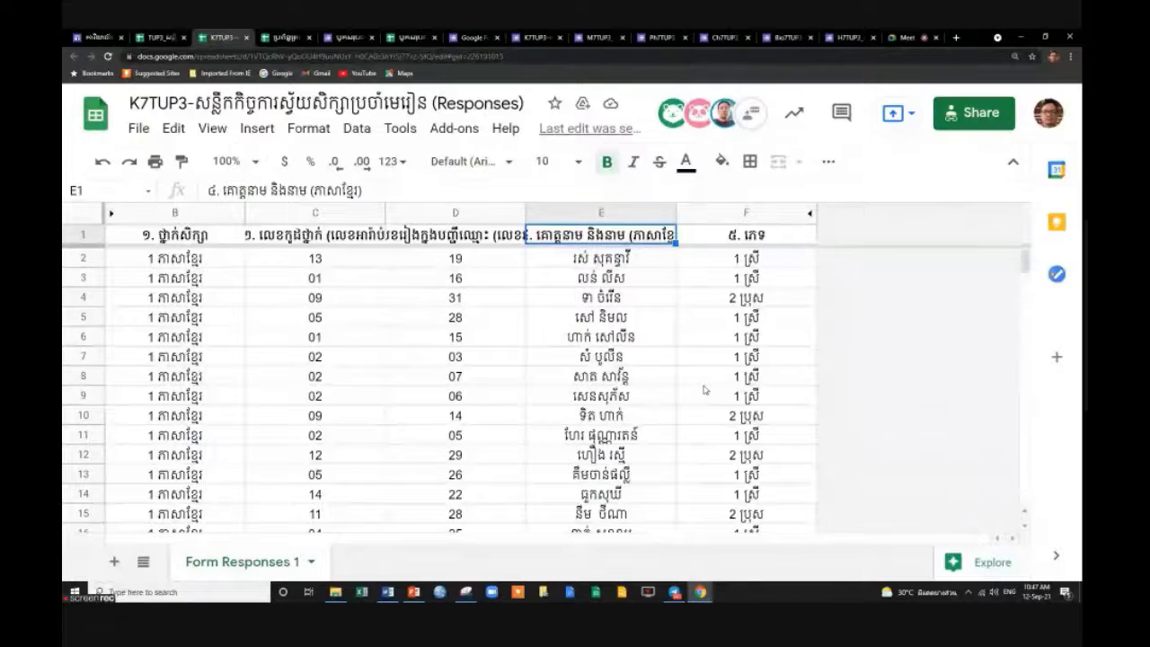
scroll(705, 390, down, 18)
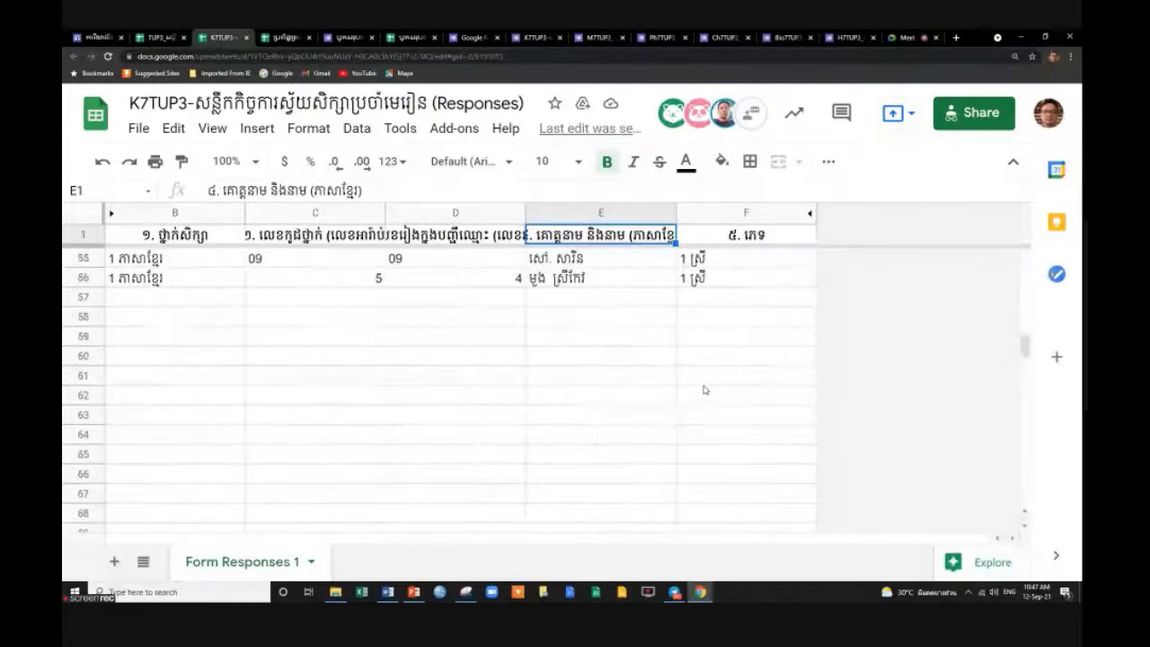
scroll(705, 390, up, 2)
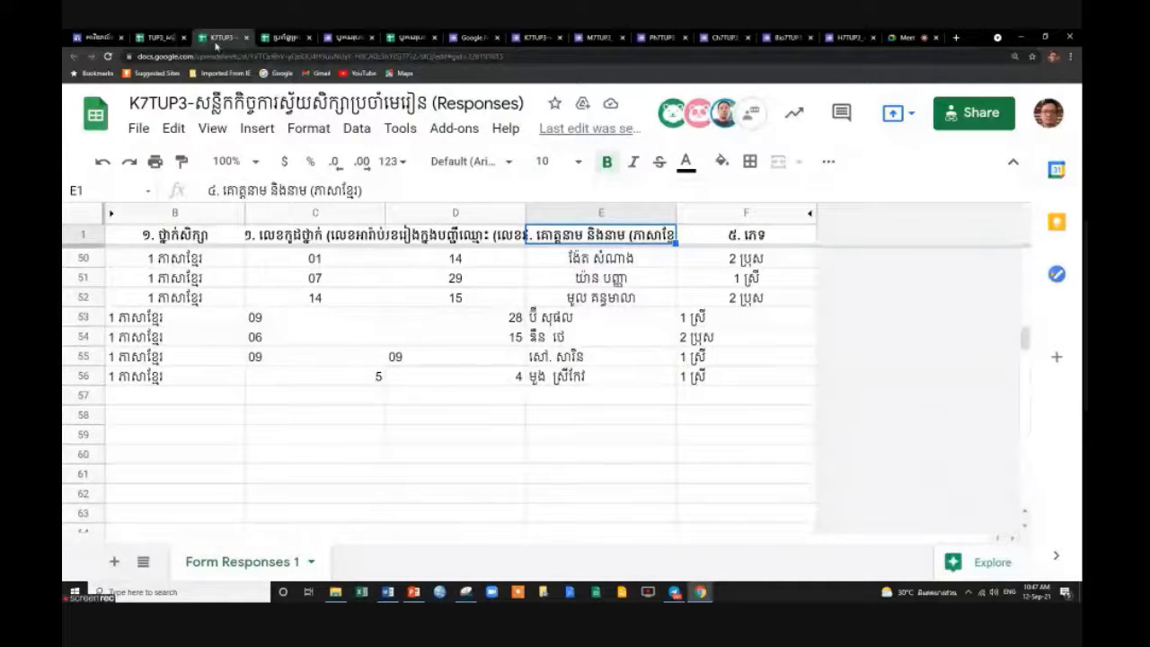
Switch to the TUP3 overview spreadsheet and open its ២.គណិត maths sheet.
click(150, 37)
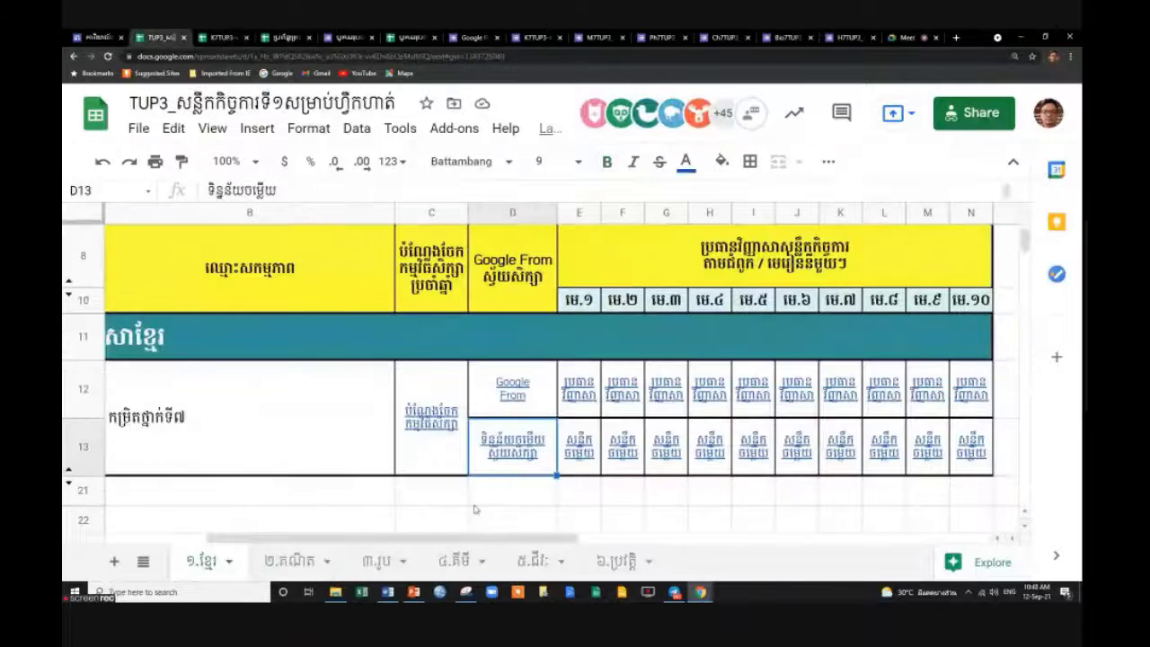
click(296, 561)
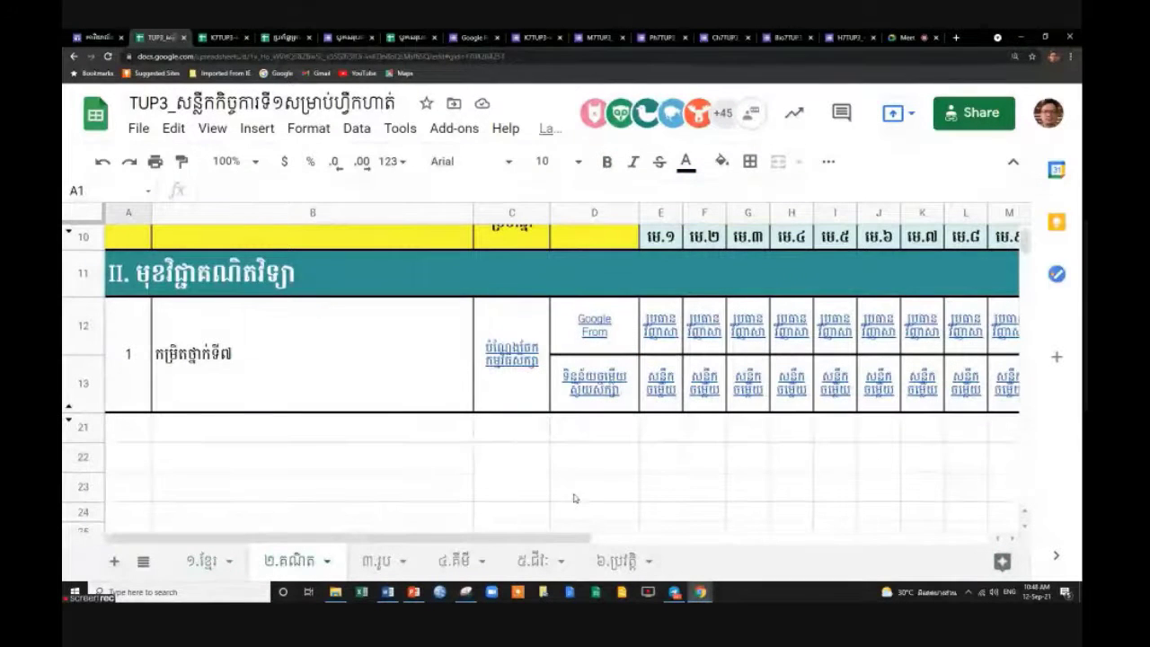
click(215, 37)
key(ctrl+shift+Tab)
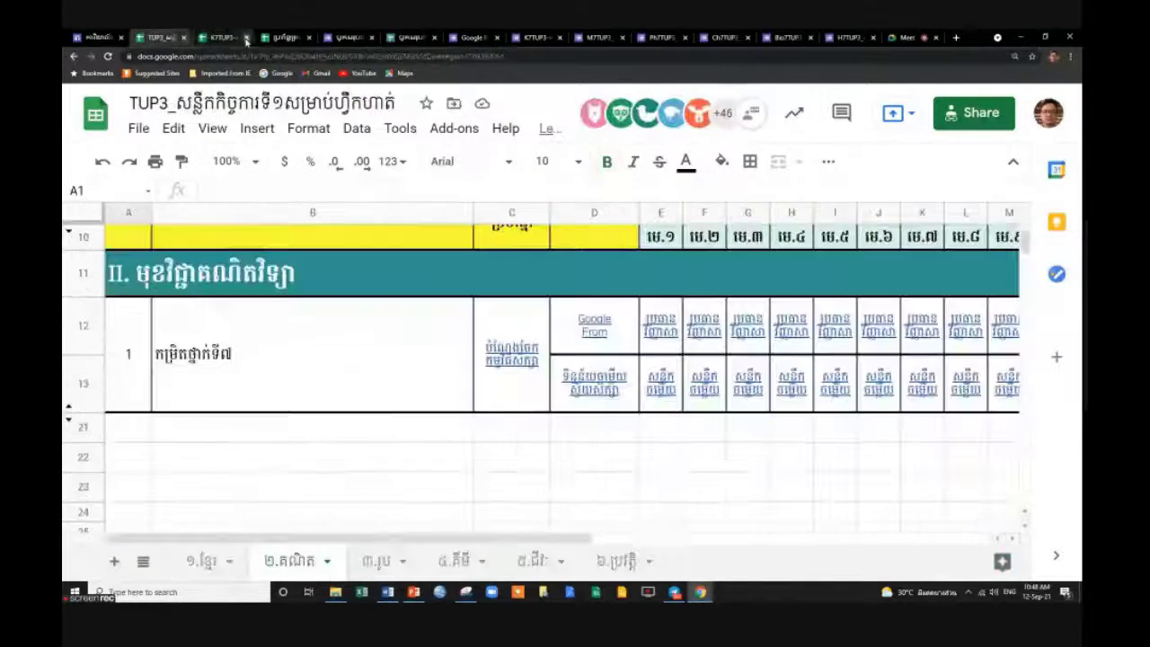
Close the K7TUP3 and results-report response tabs and return to the TUP3 maths sheet.
click(246, 37)
click(217, 39)
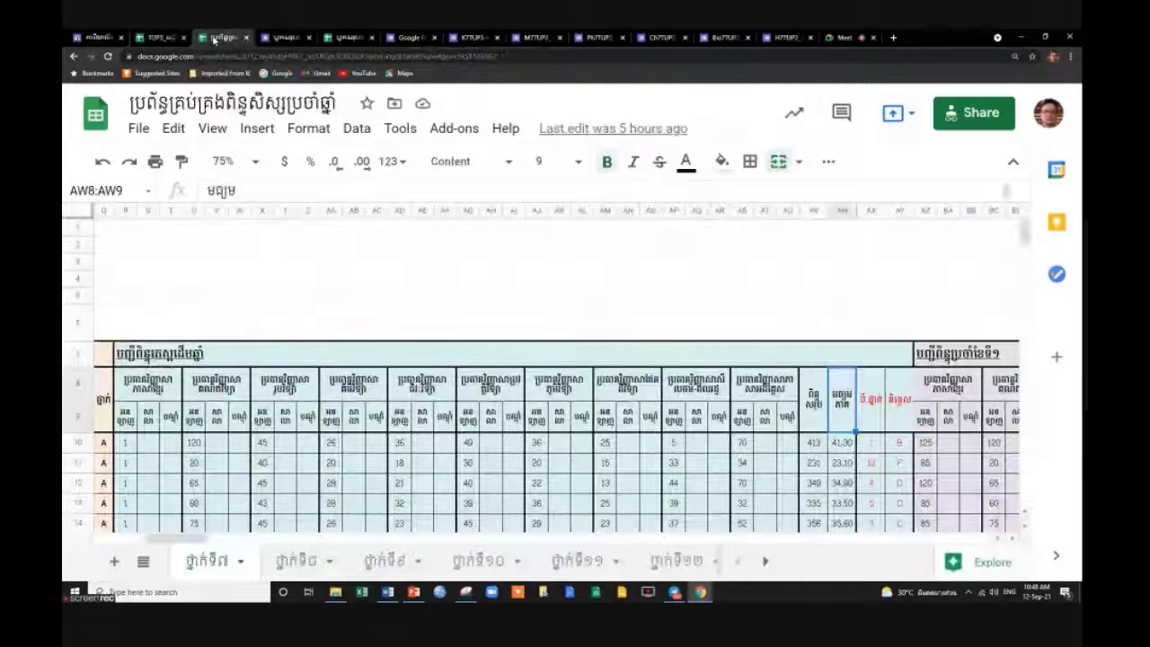
click(336, 39)
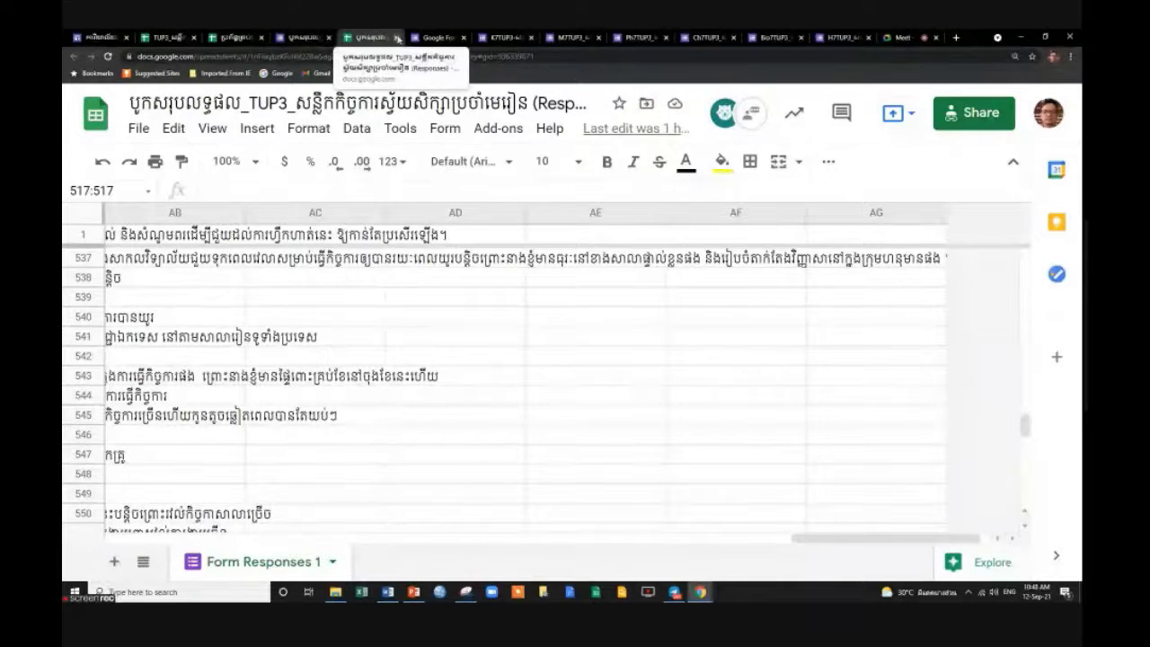
click(398, 38)
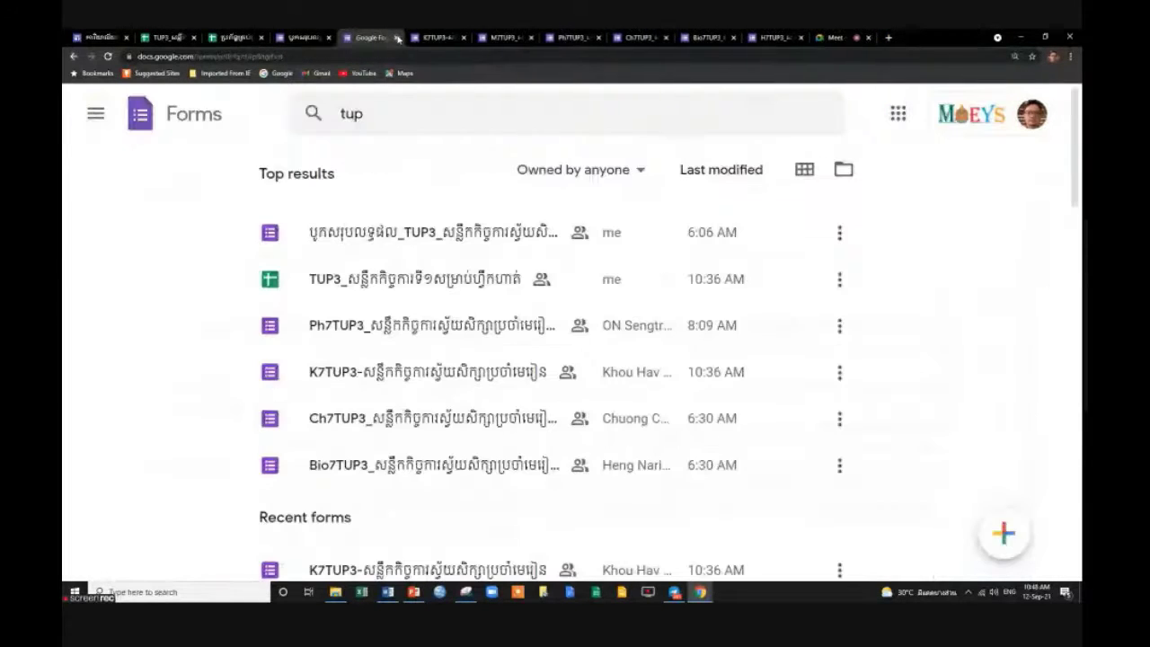
click(254, 39)
click(176, 38)
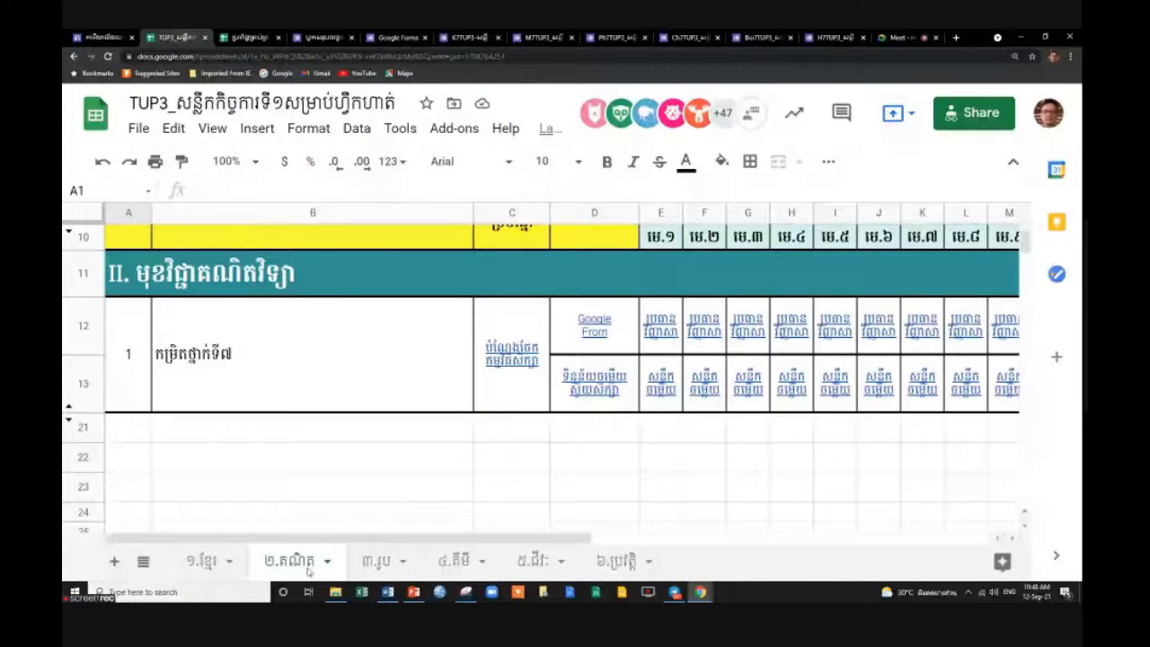
scroll(503, 377, up, 1)
mouse_move(609, 401)
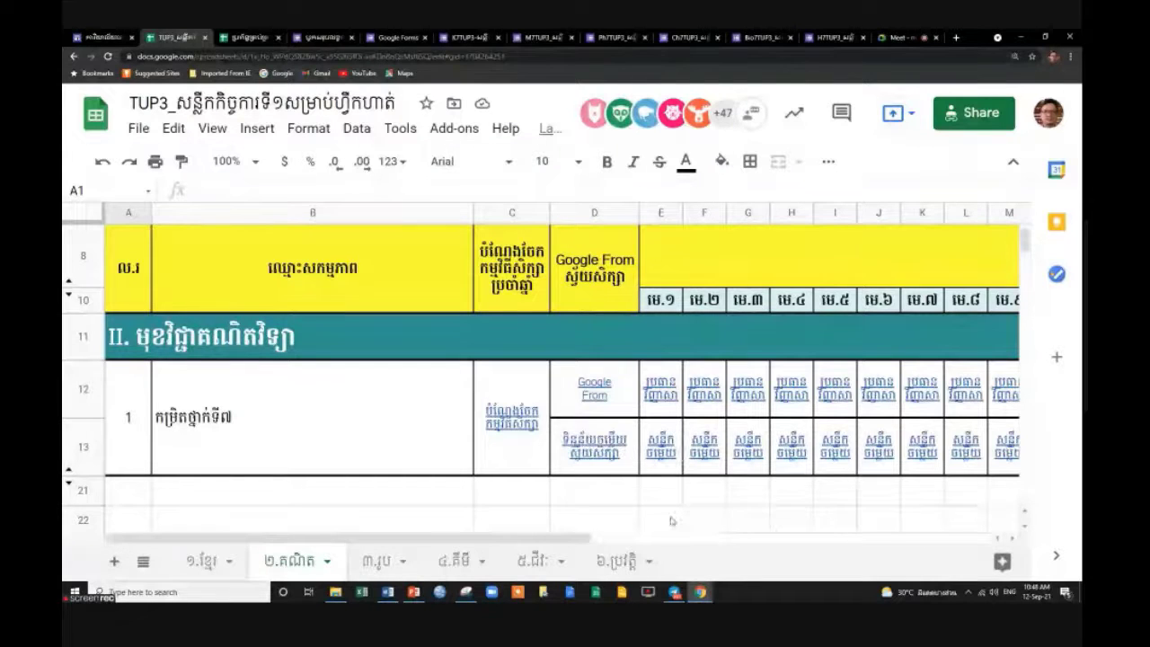
mouse_move(663, 462)
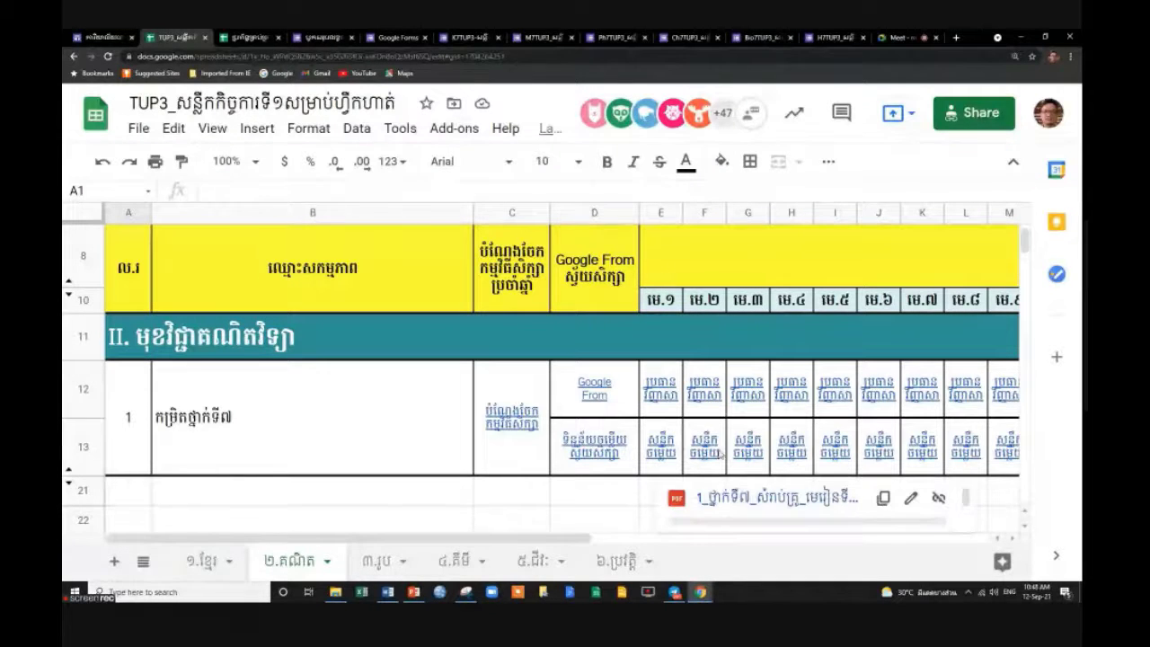
Open the maths responses spreadsheet from the D13 link and unhide columns C through S.
mouse_move(716, 462)
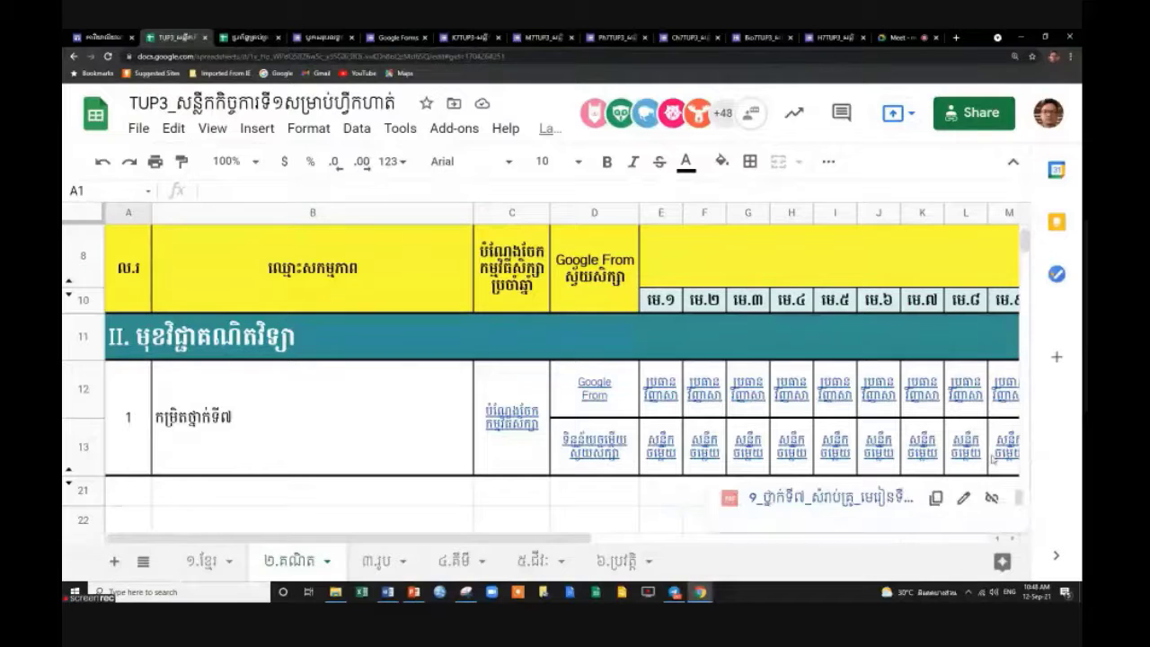
click(602, 454)
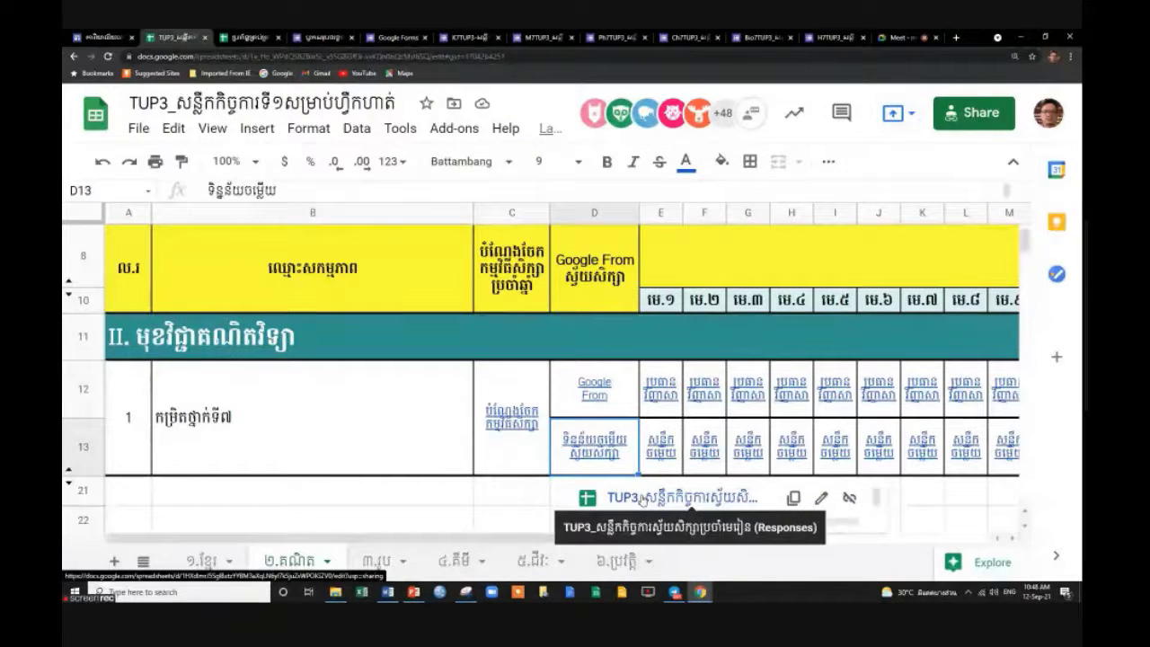
click(644, 500)
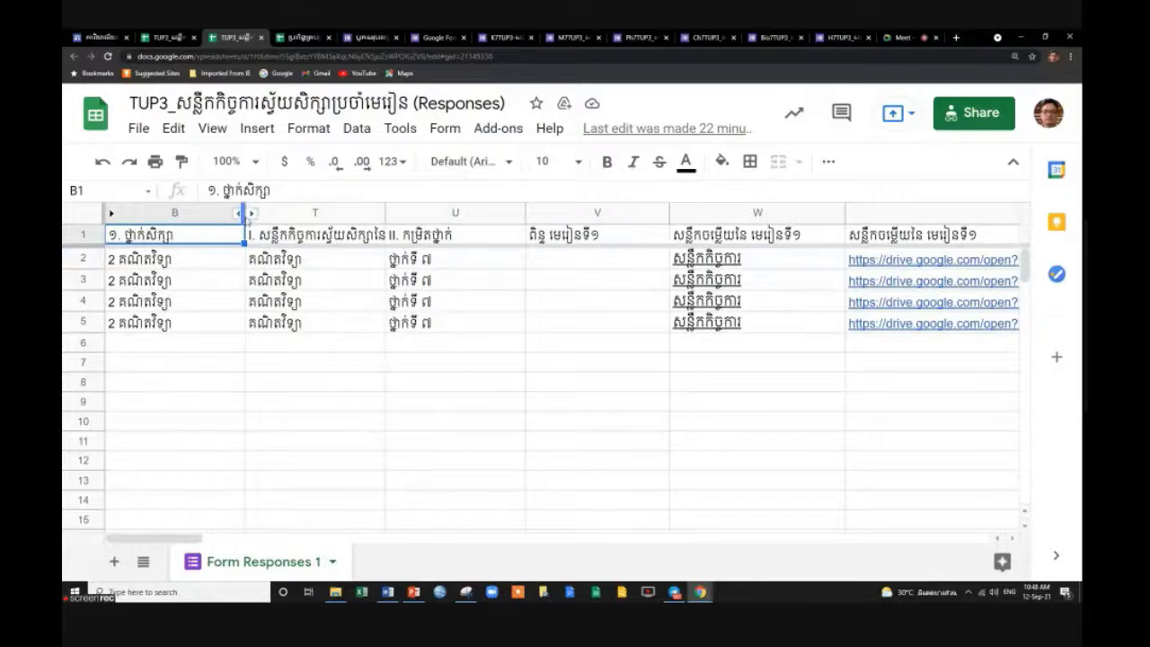
click(252, 213)
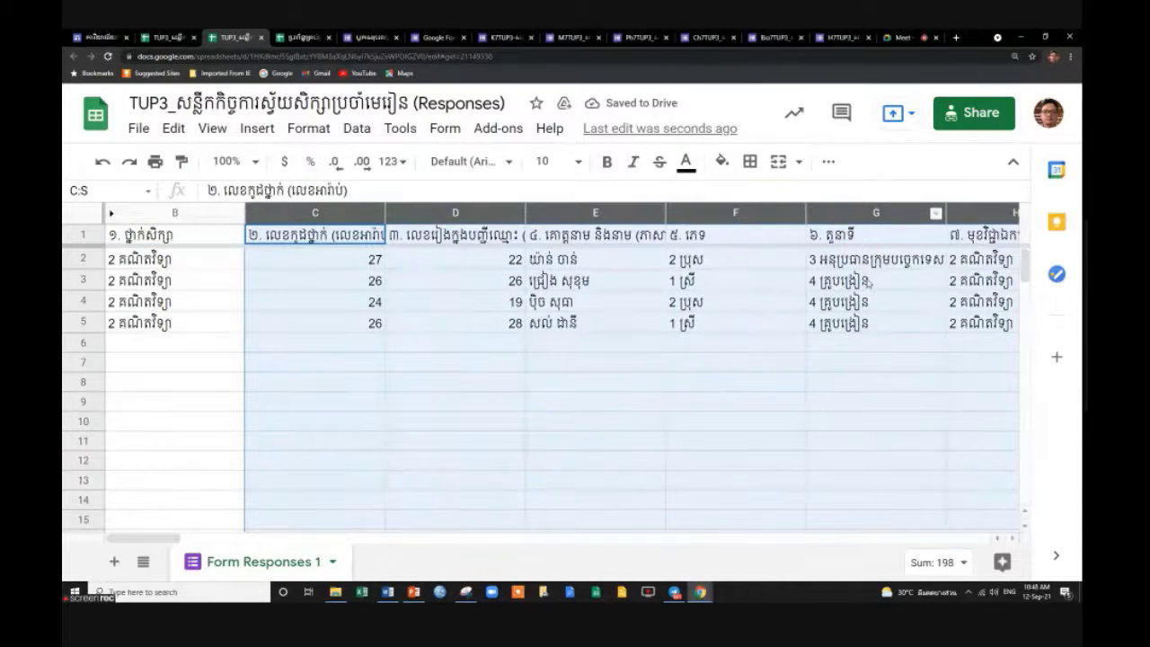
Hide question columns G through BD, then scroll back left to the answer columns.
click(896, 356)
click(871, 216)
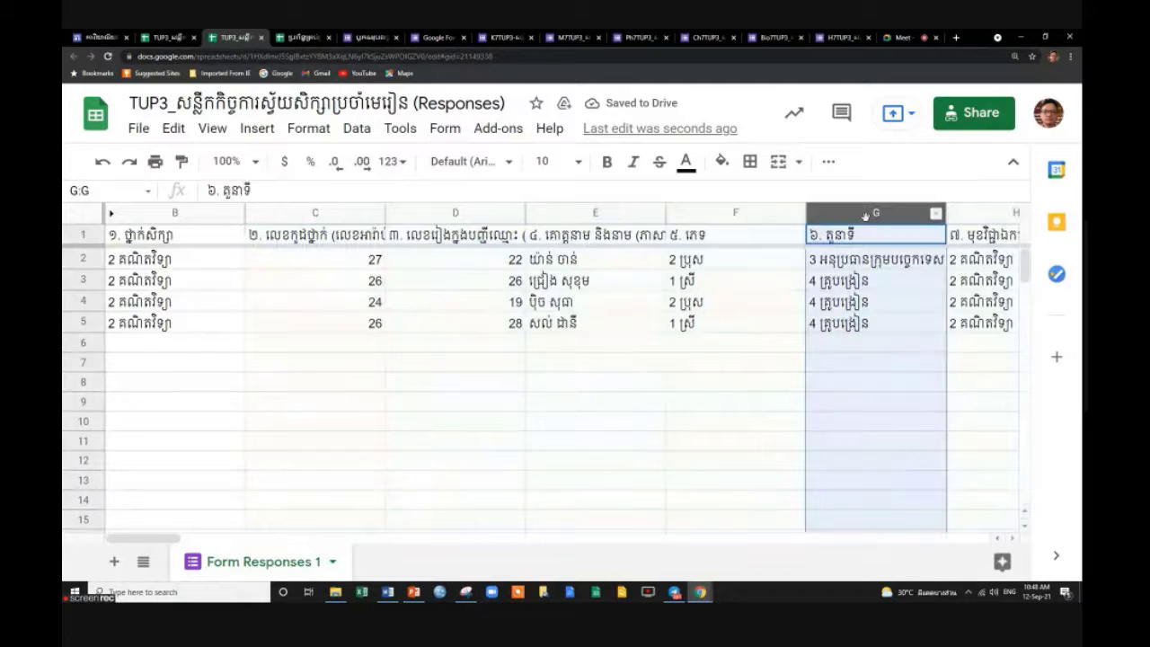
drag(159, 536, 988, 536)
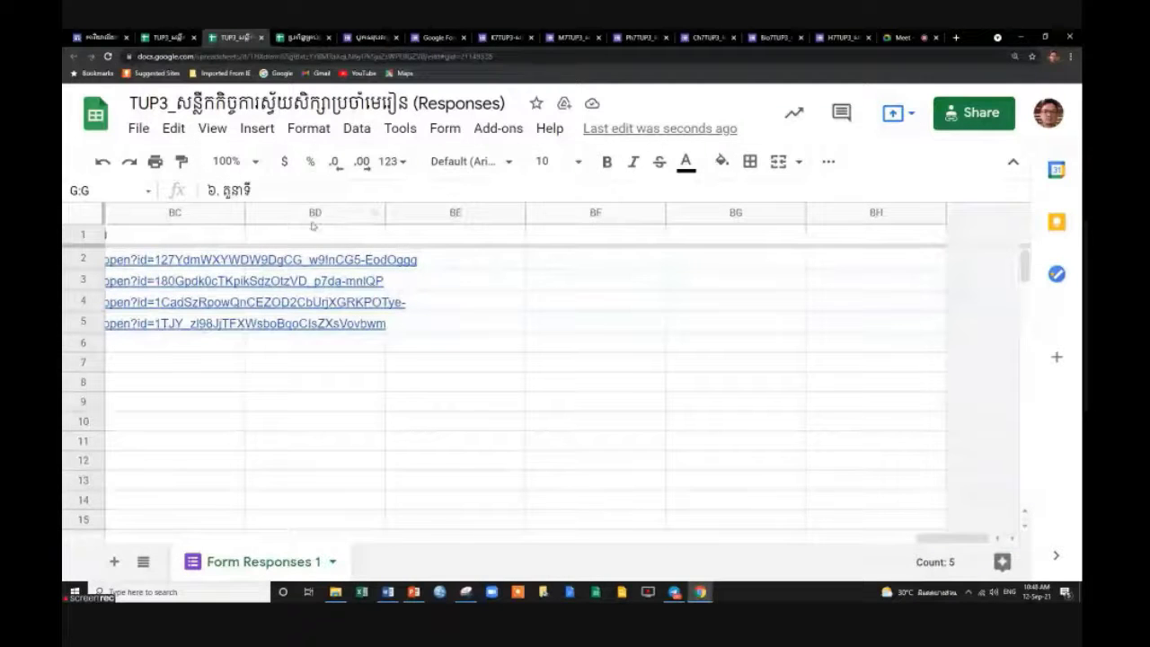
shift+click(309, 216)
right_click(309, 216)
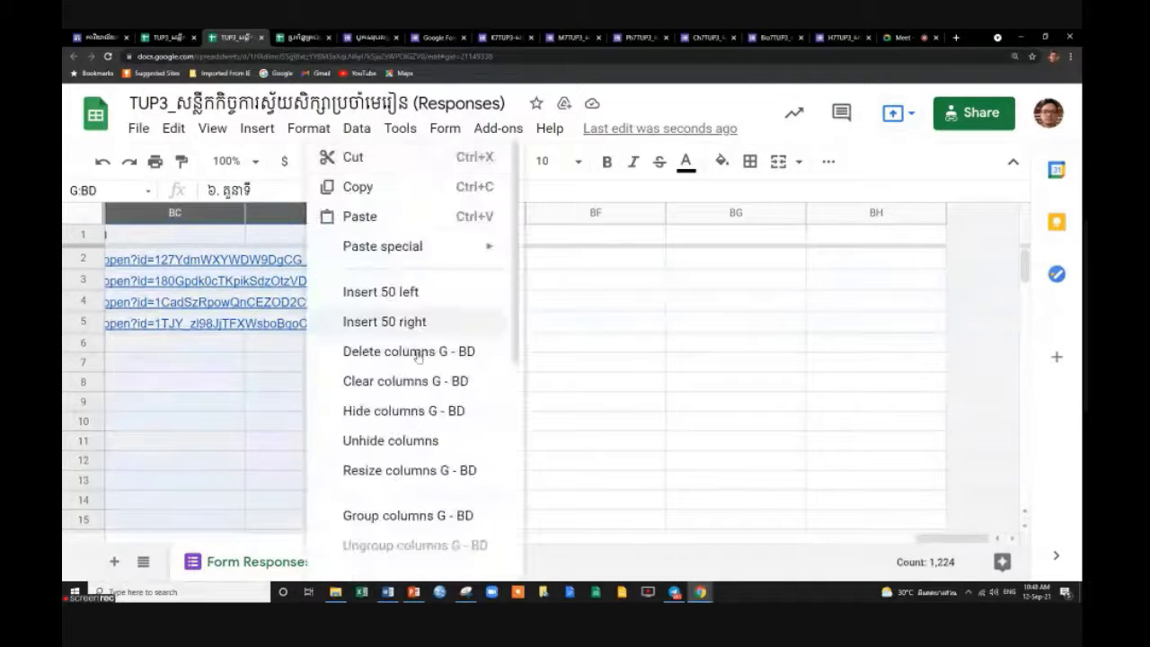
click(419, 411)
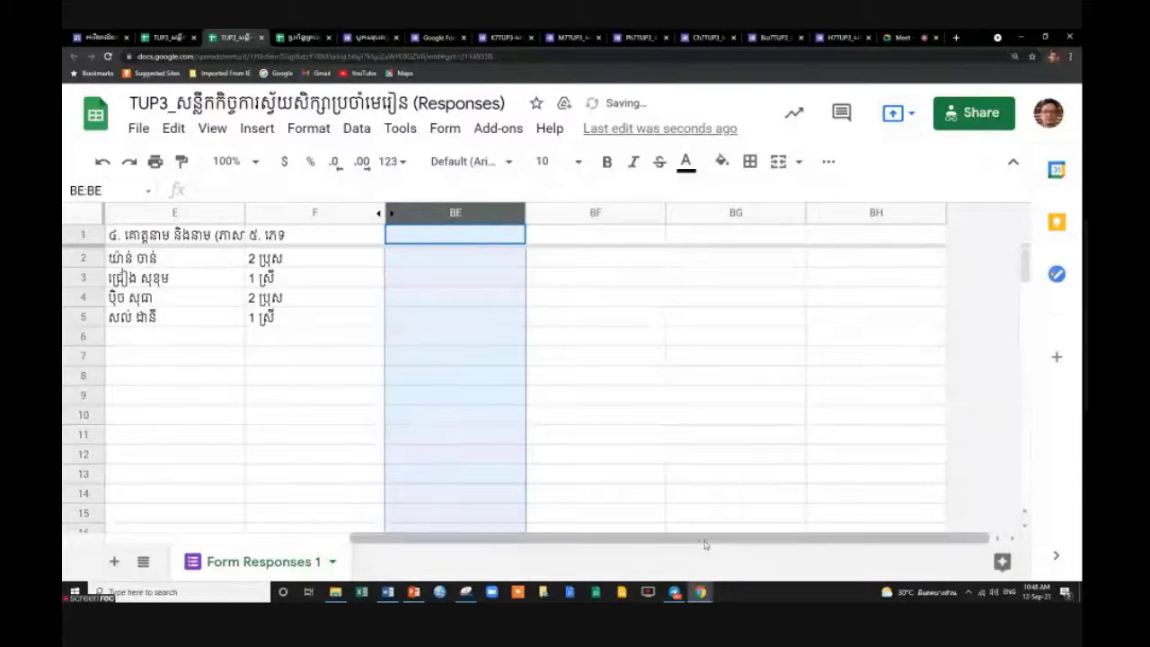
drag(698, 544, 449, 544)
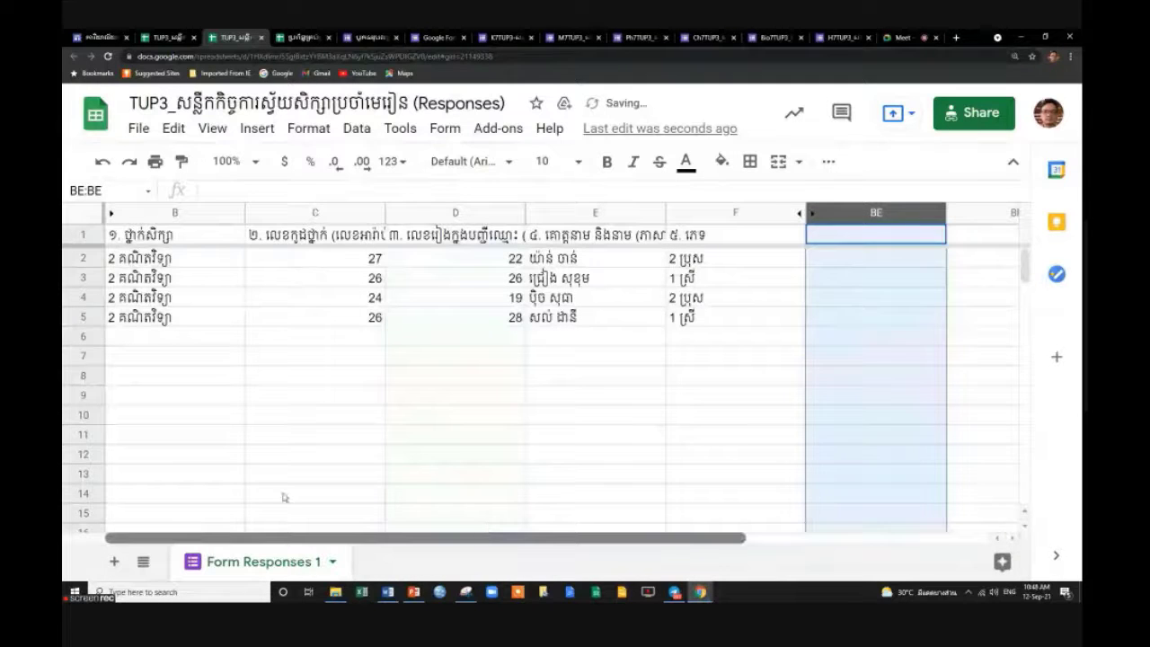
click(321, 300)
Check the student names in E2–E5, gender in F4–F5, and that column BE is empty.
click(575, 279)
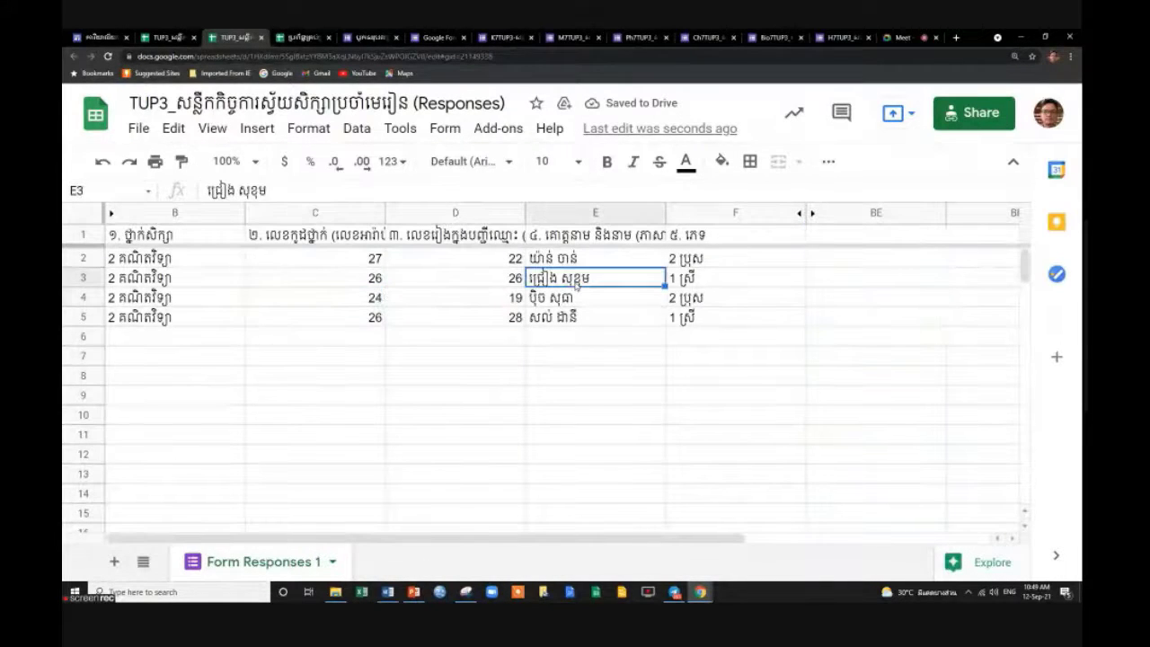
click(579, 257)
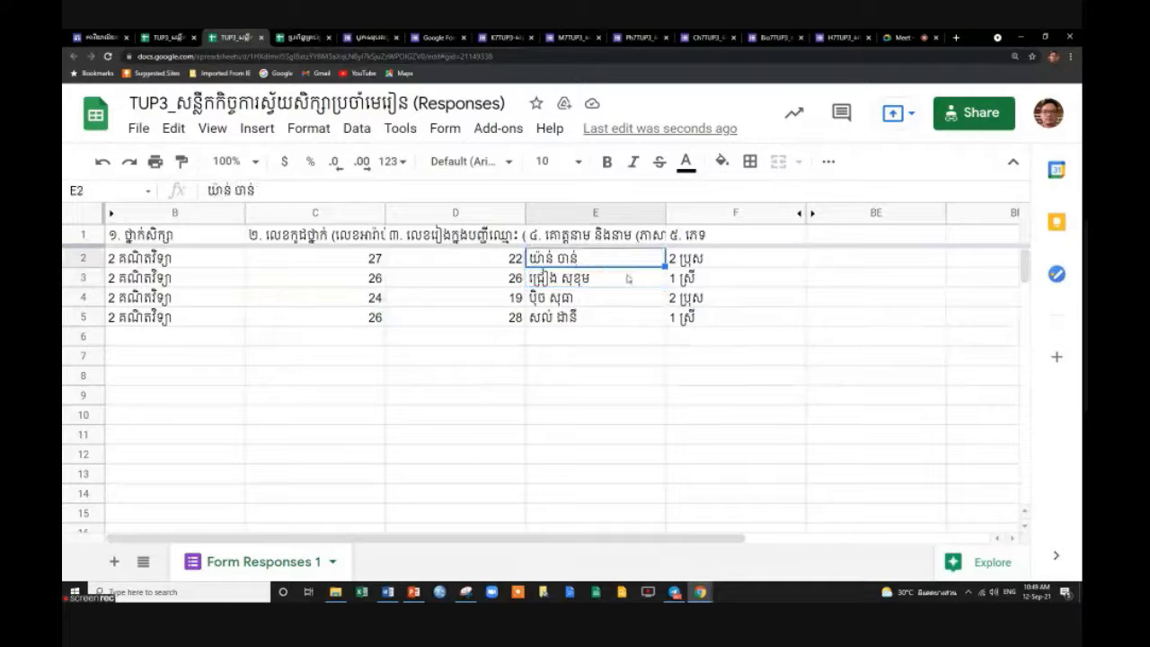
click(617, 285)
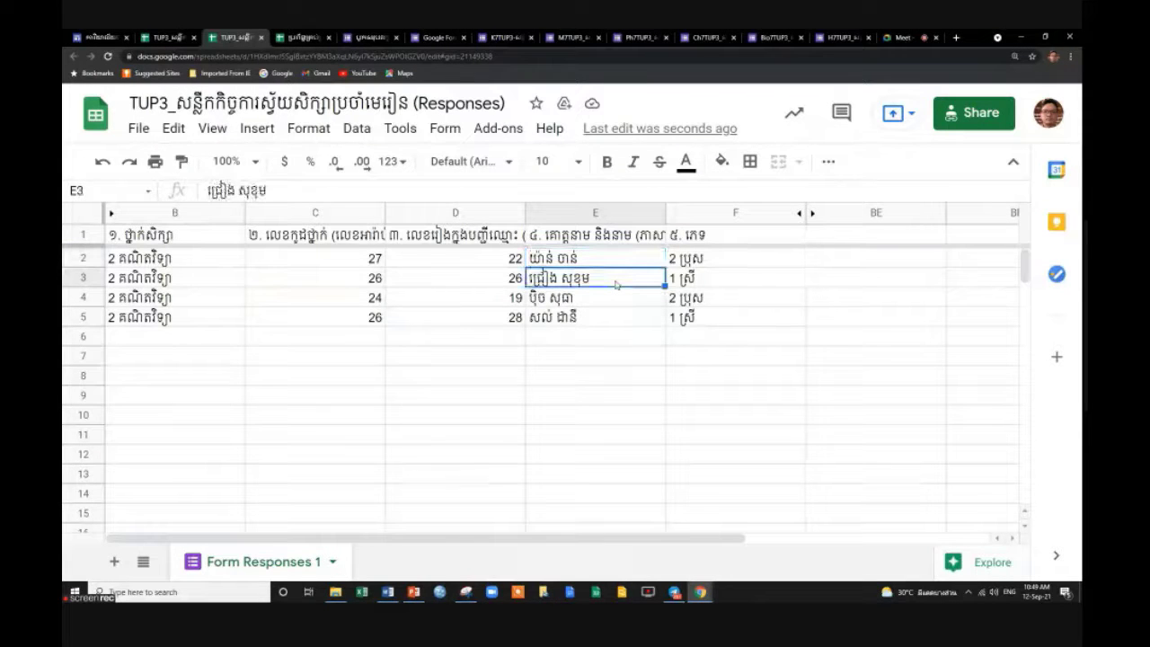
click(601, 303)
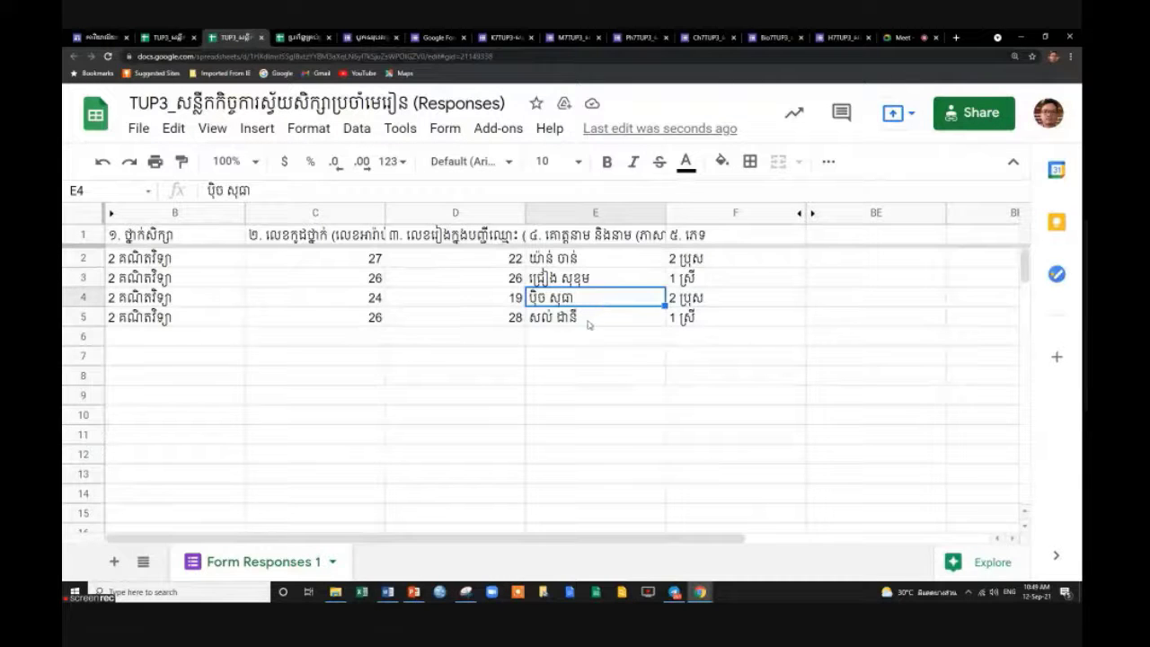
click(589, 321)
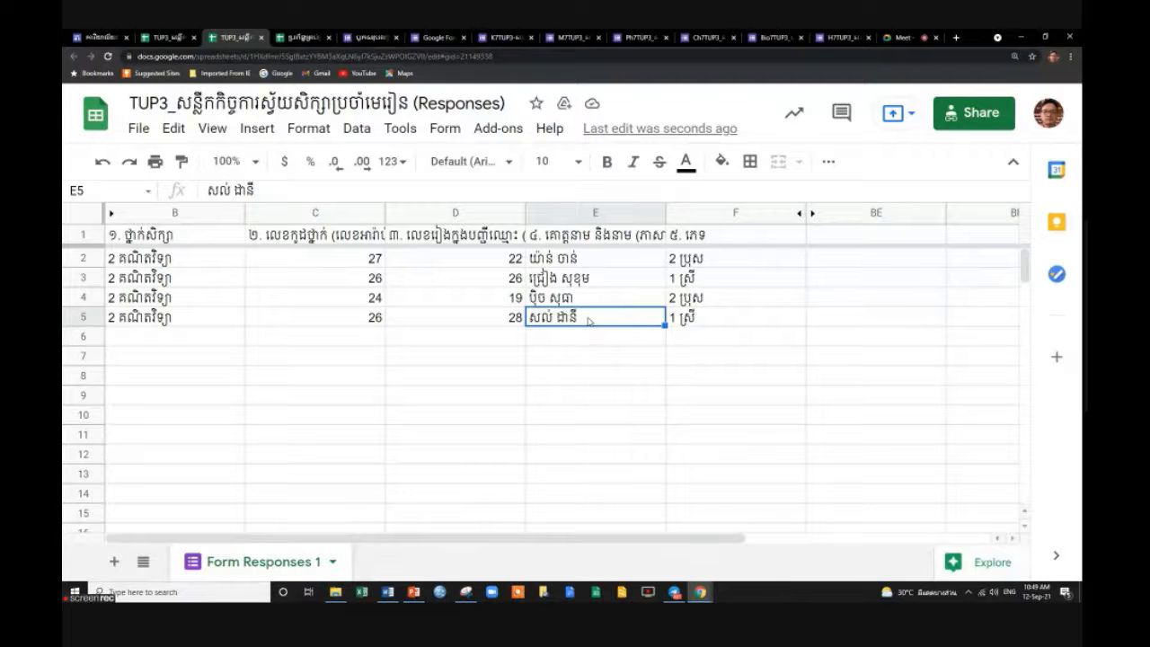
click(674, 322)
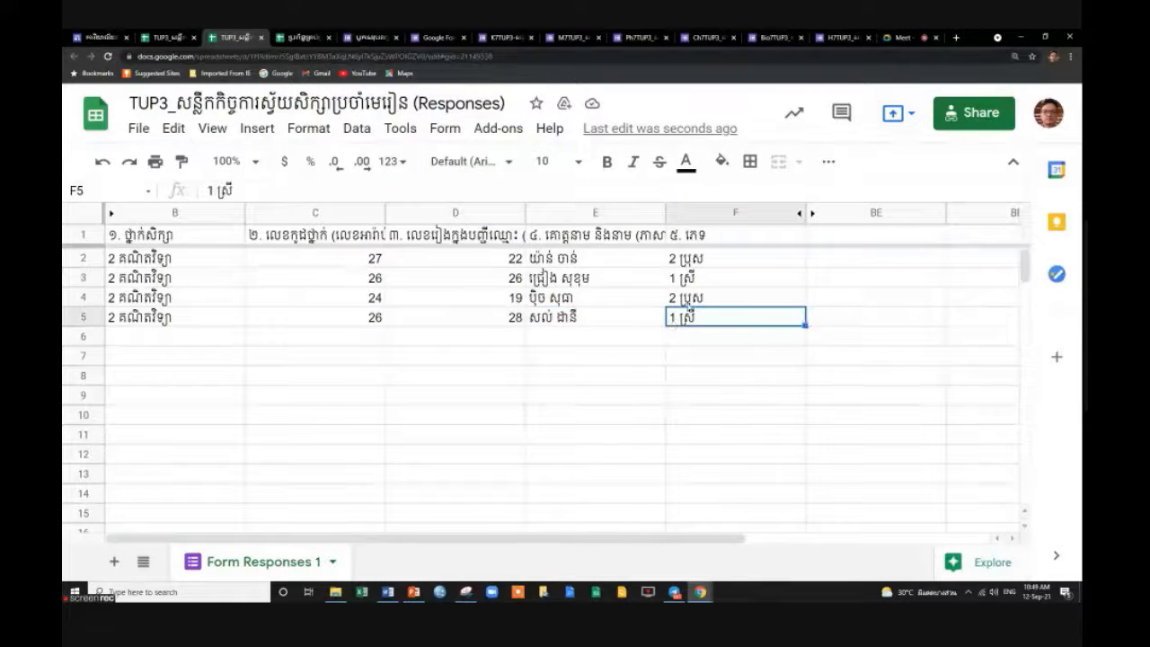
click(688, 296)
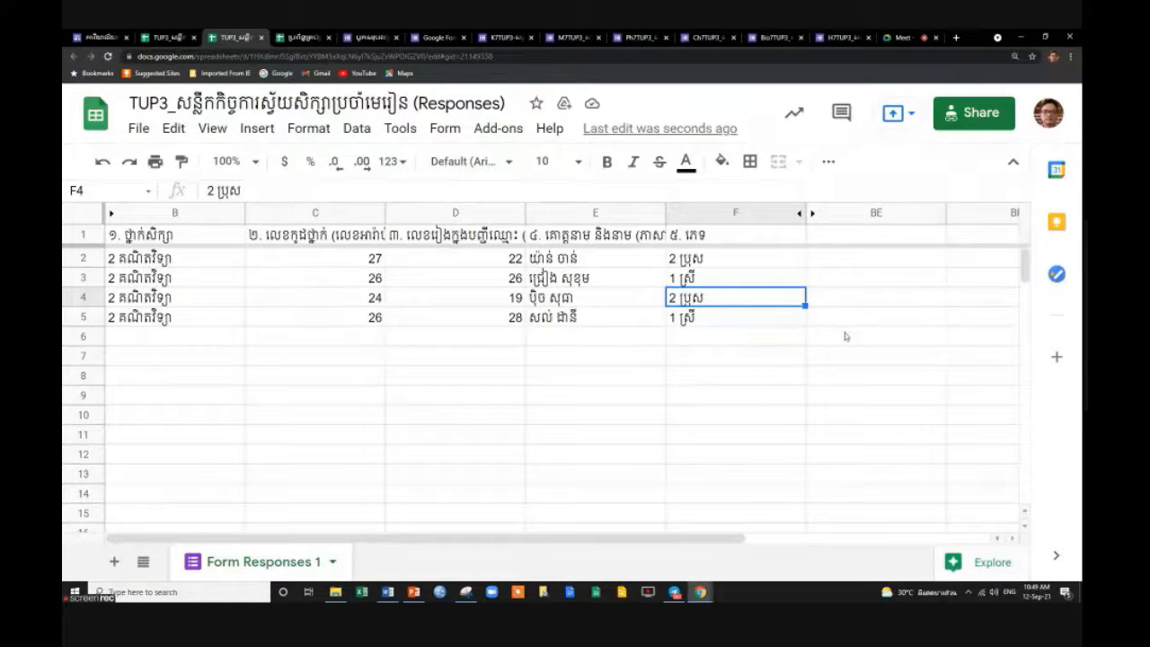
click(842, 318)
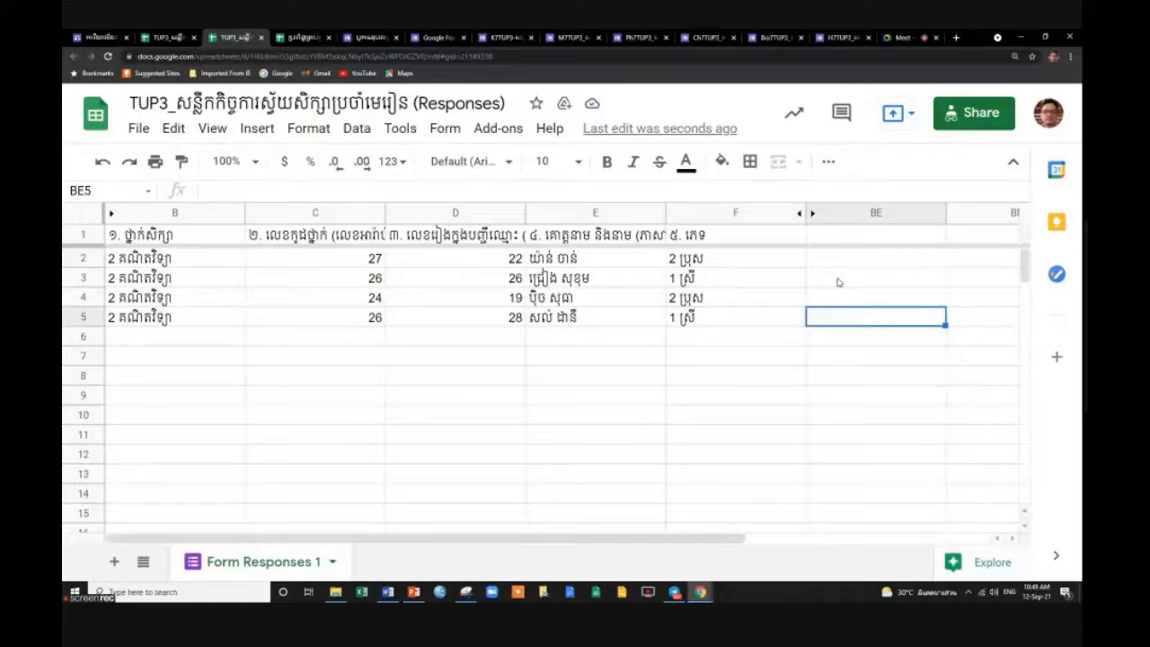
click(611, 294)
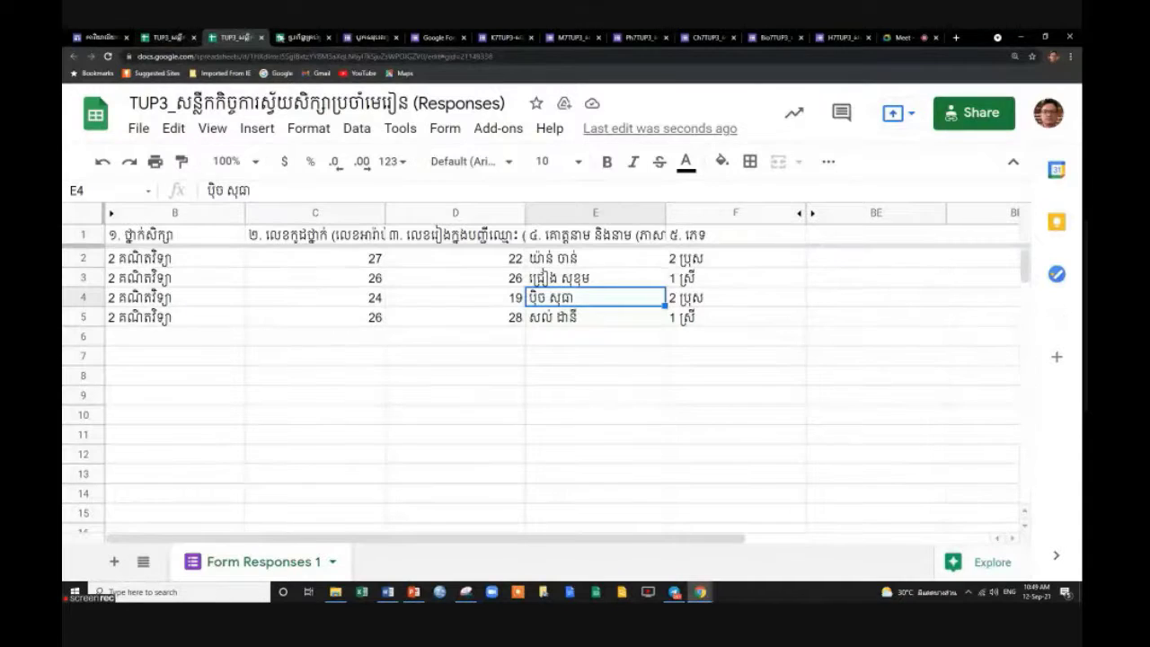
Close the finished TUP3 Responses spreadsheet tab.
click(309, 39)
click(238, 41)
click(261, 38)
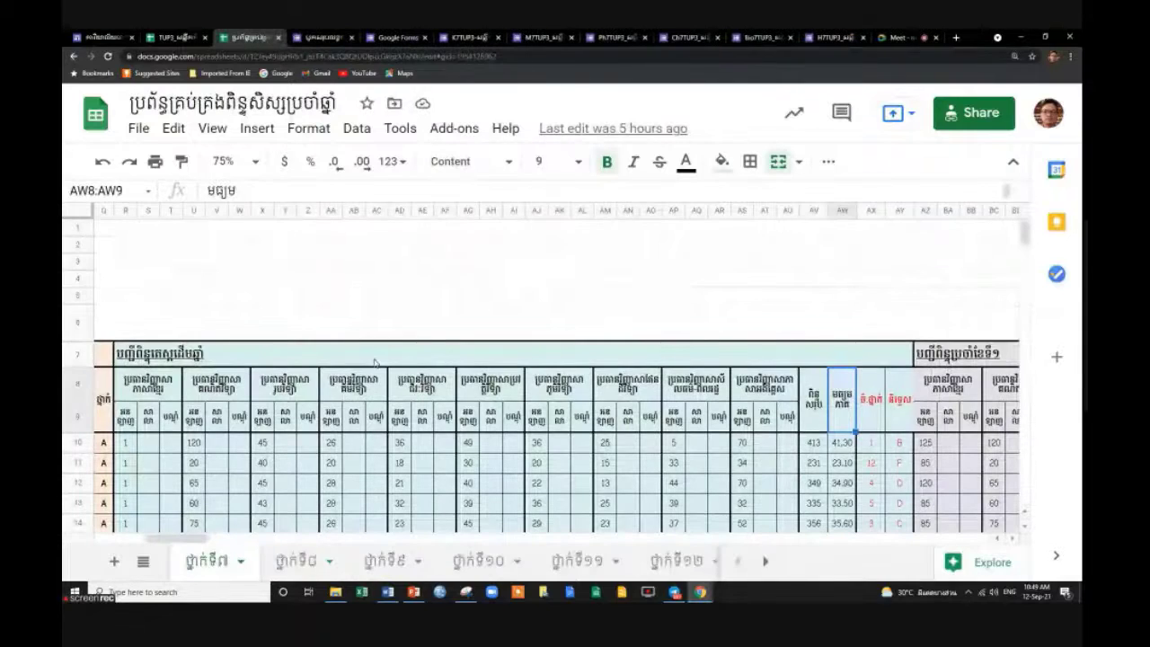
Go to the TUP3 tracker's ៣.រូប physics sheet to find the Grade 7 form and response links.
click(165, 36)
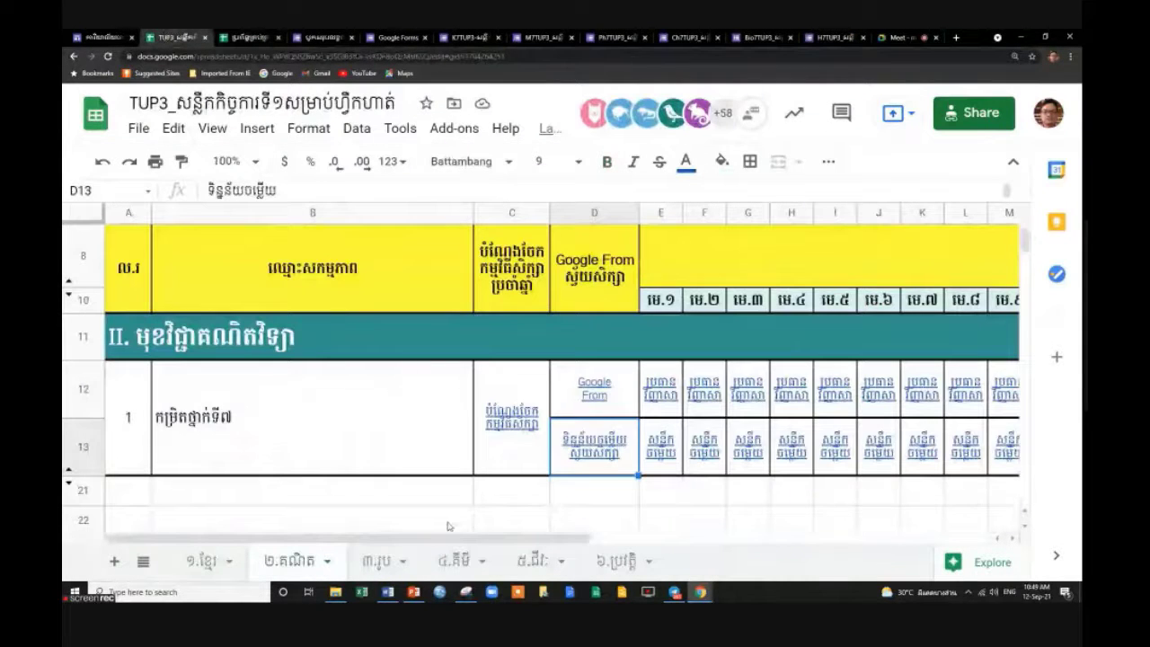
click(378, 561)
mouse_move(653, 432)
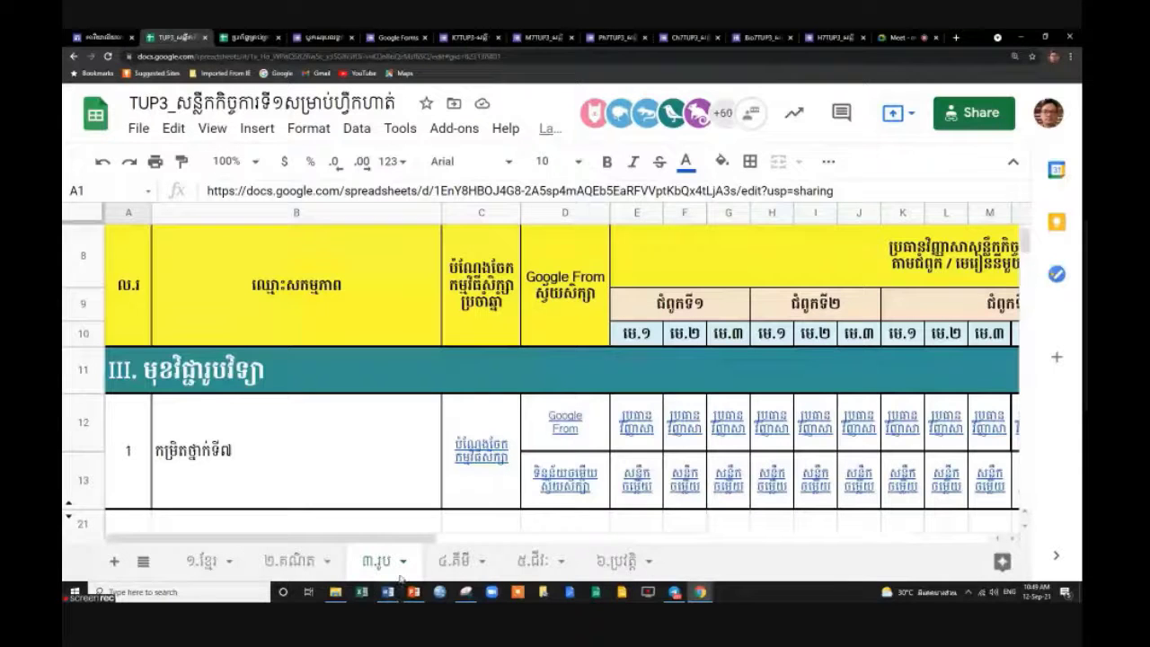
scroll(677, 458, down, 1)
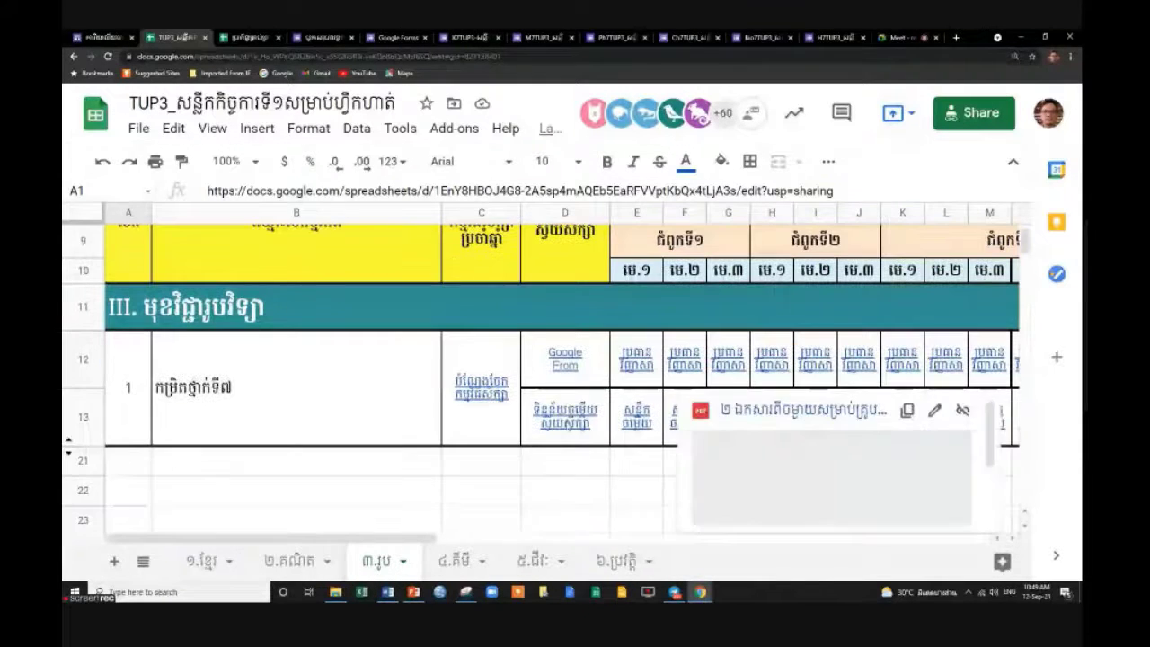
mouse_move(683, 418)
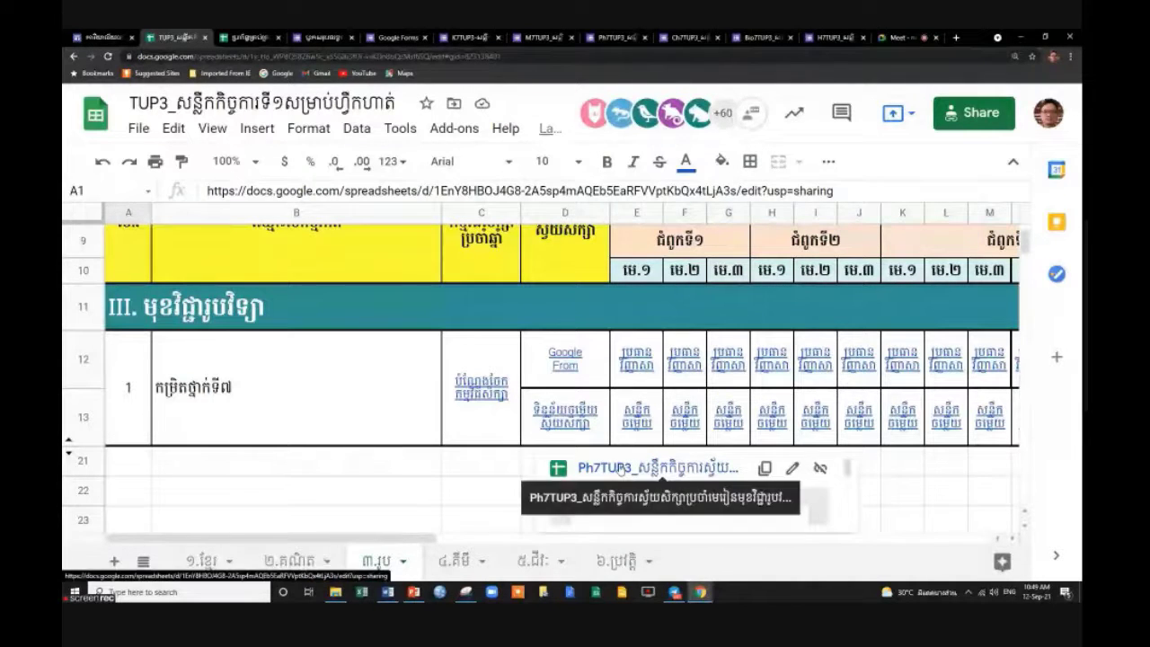
Open the linked Ph7TUP3 responses spreadsheet, look over its student rows, and select column G.
click(619, 468)
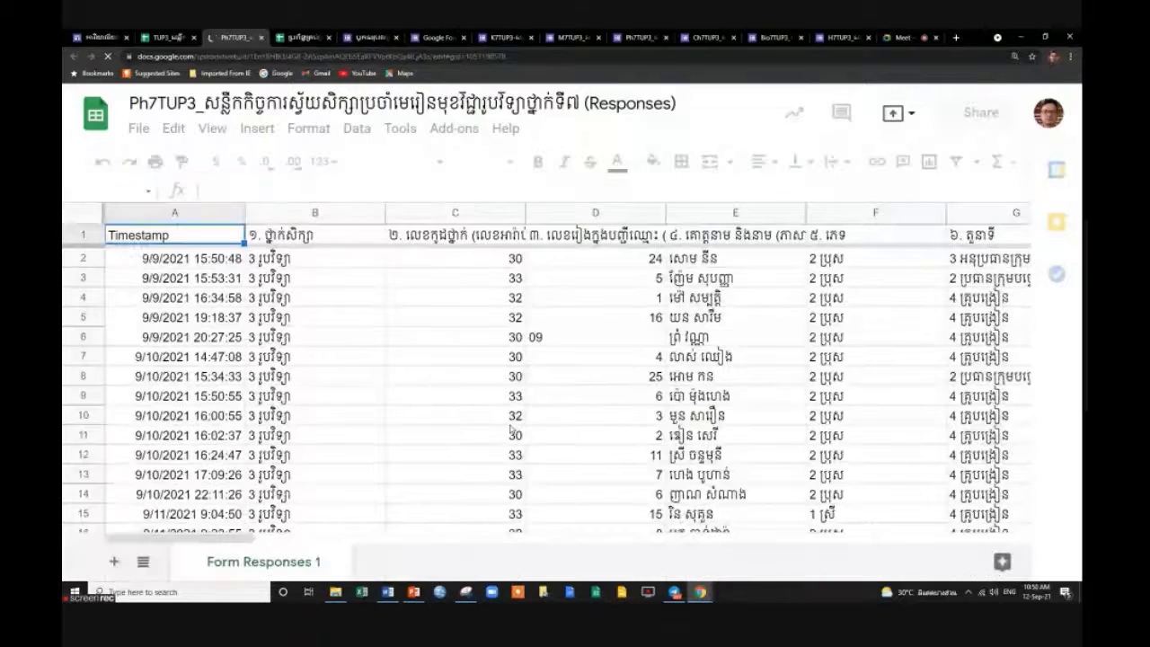
scroll(488, 403, down, 4)
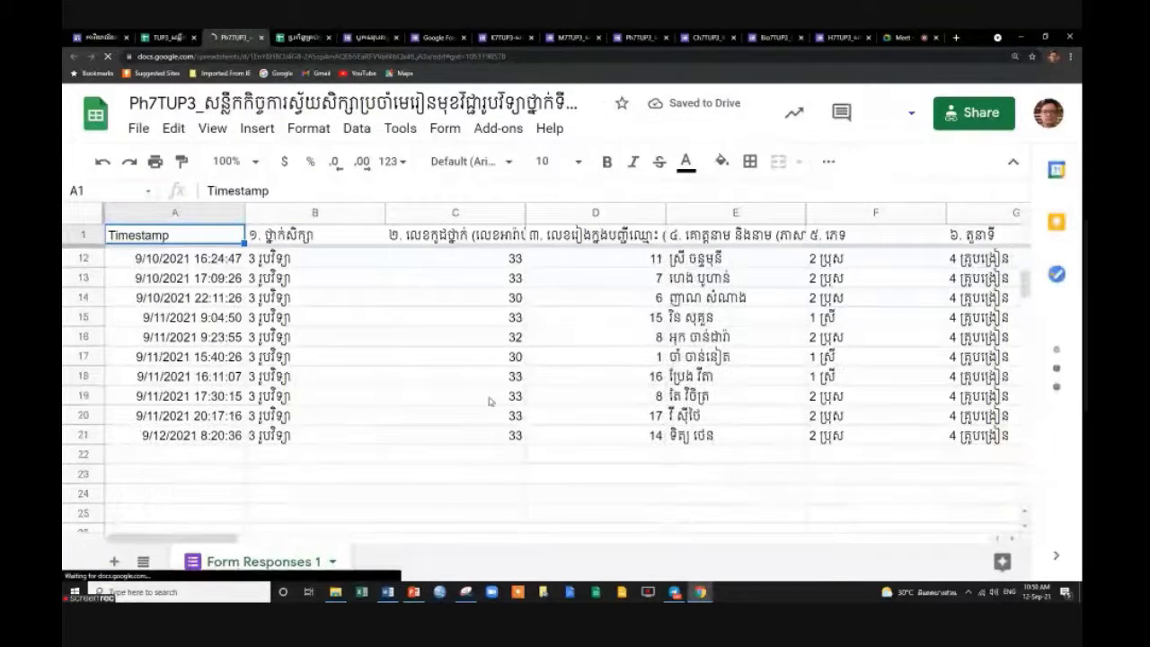
scroll(488, 401, up, 4)
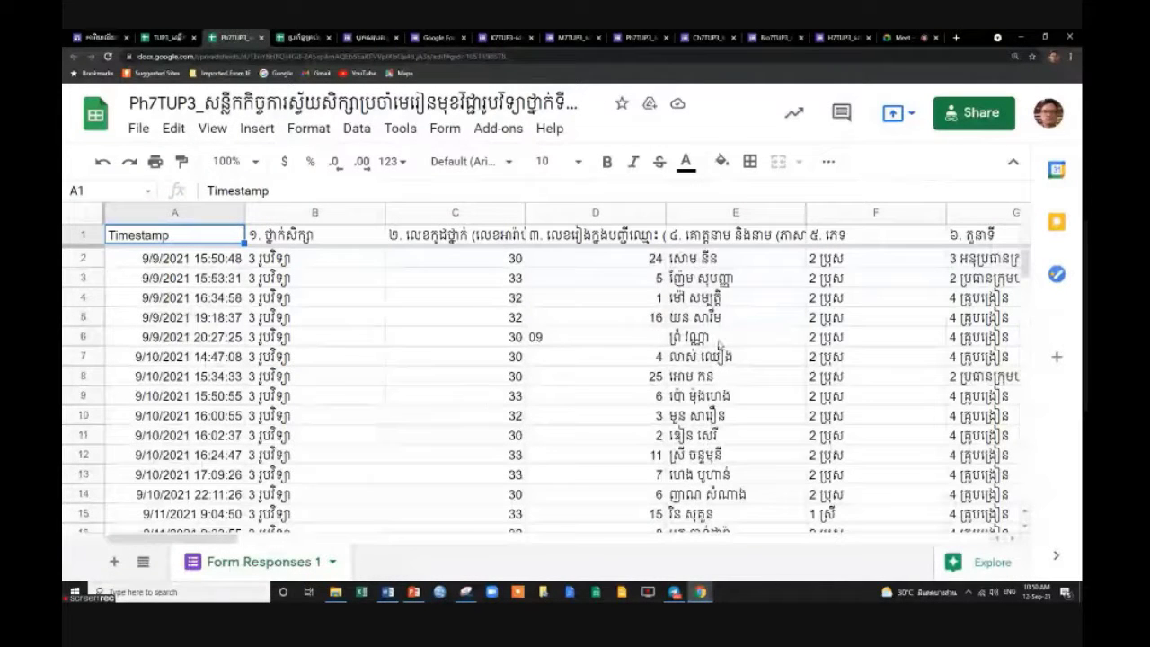
drag(219, 533, 984, 534)
click(455, 213)
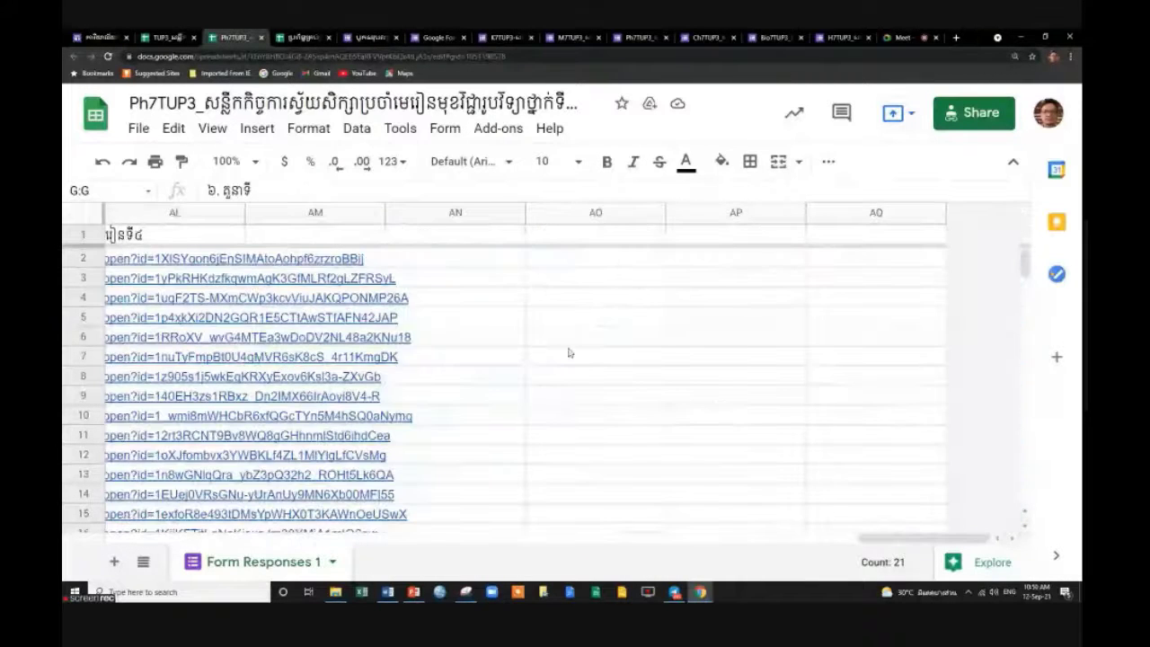
shift+click(315, 213)
right_click(315, 213)
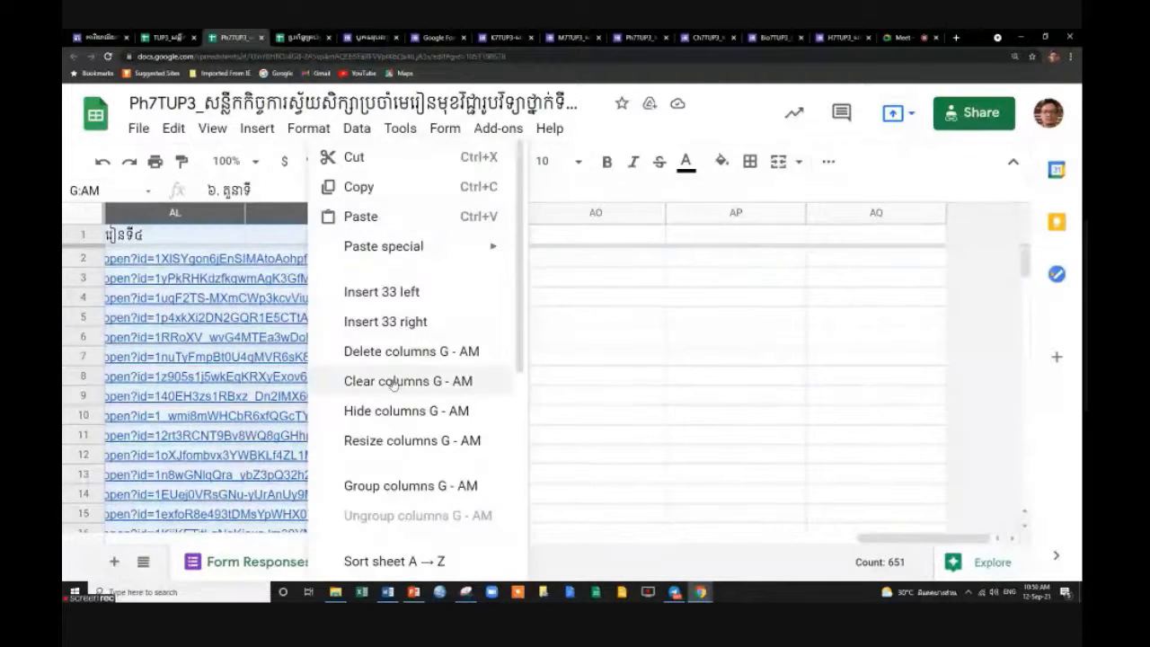
click(392, 412)
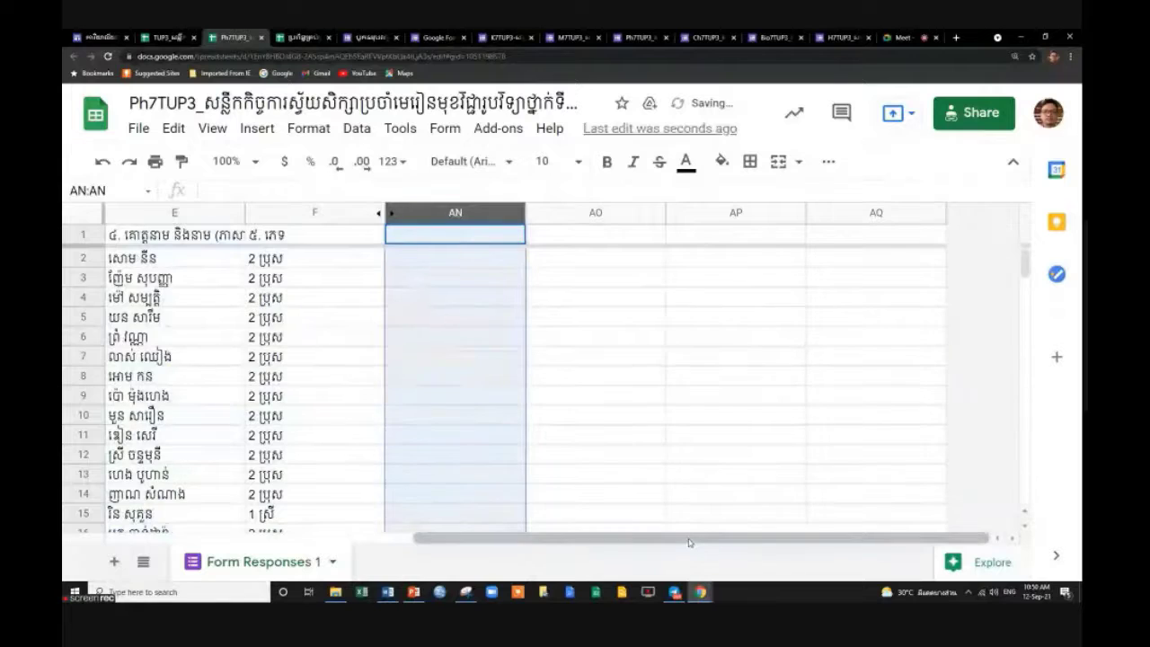
scroll(316, 511, left, 3)
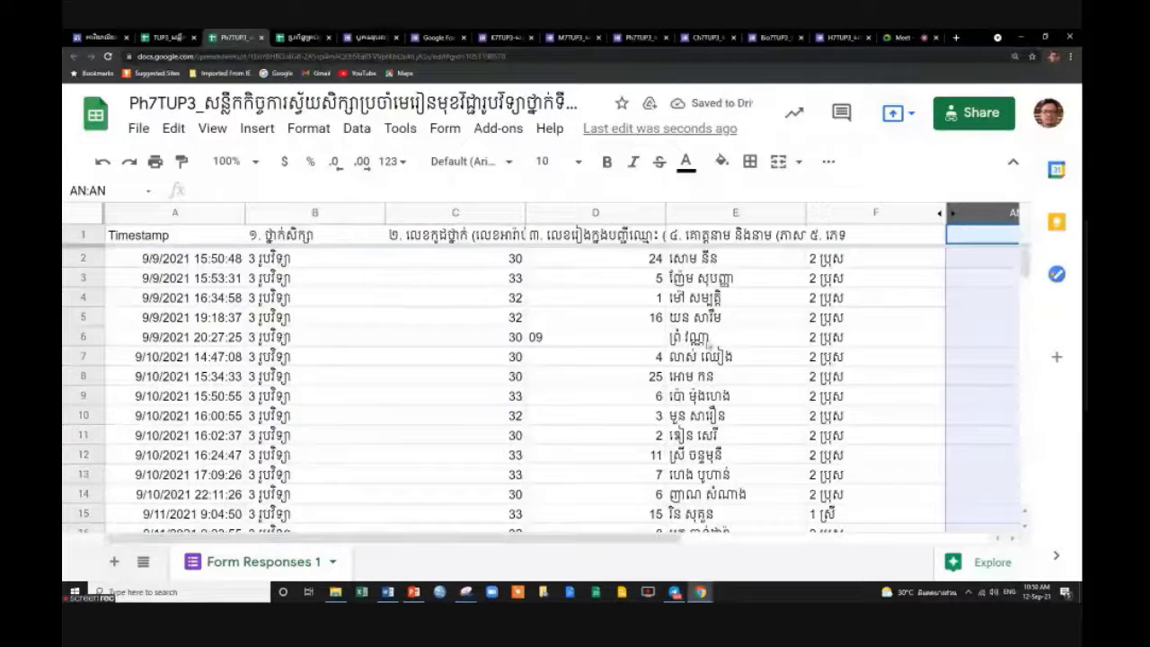
scroll(707, 344, down, 5)
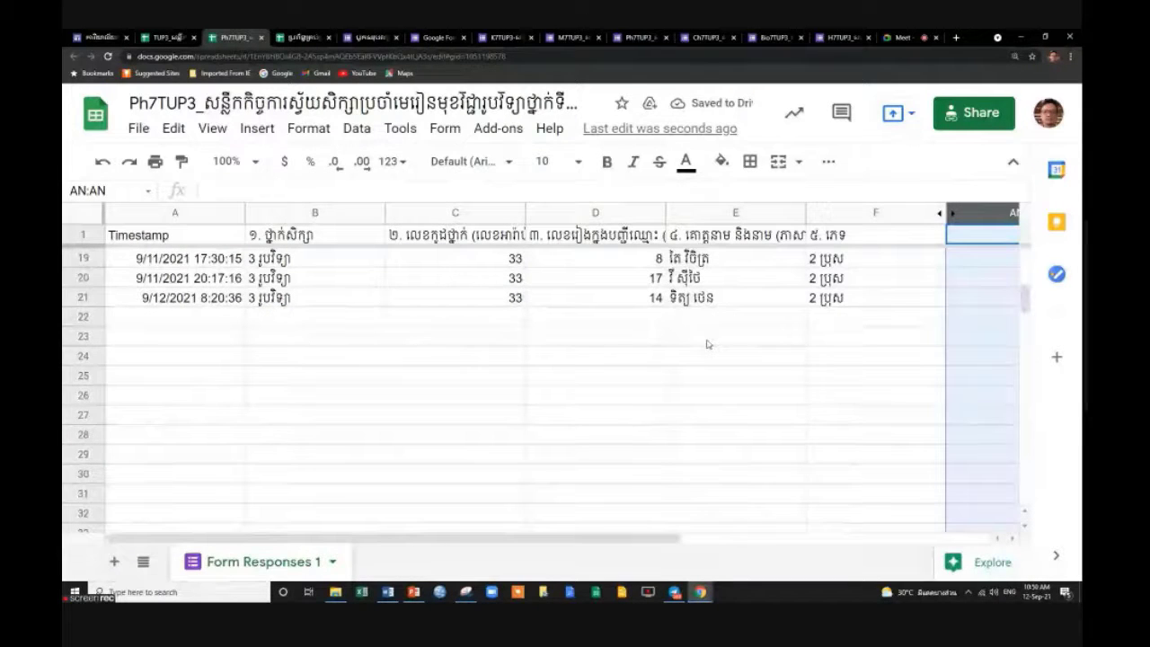
scroll(707, 345, up, 5)
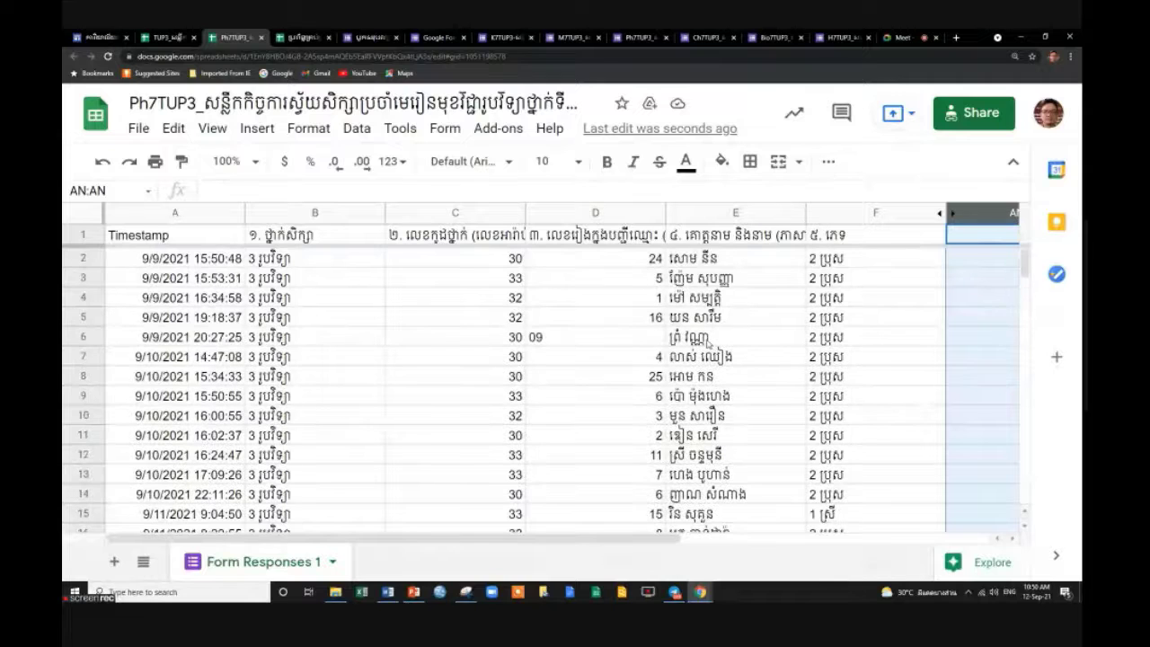
click(753, 388)
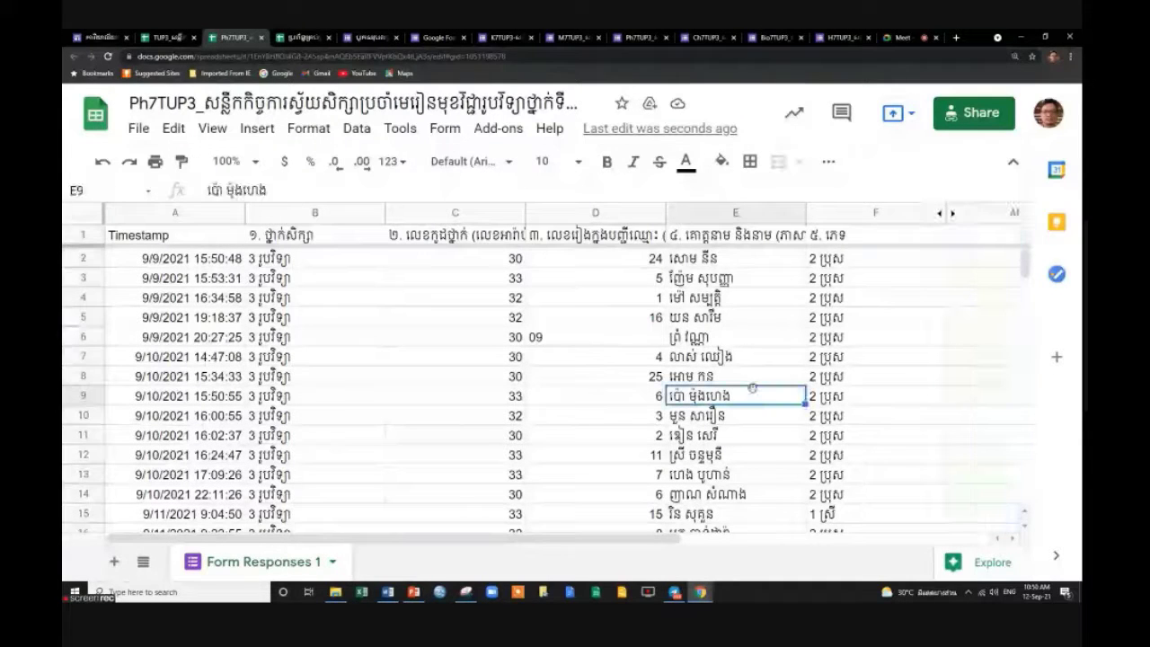
key(Up)
key(Up)
key(Up)
key(Up)
key(Up)
key(Up)
key(Up)
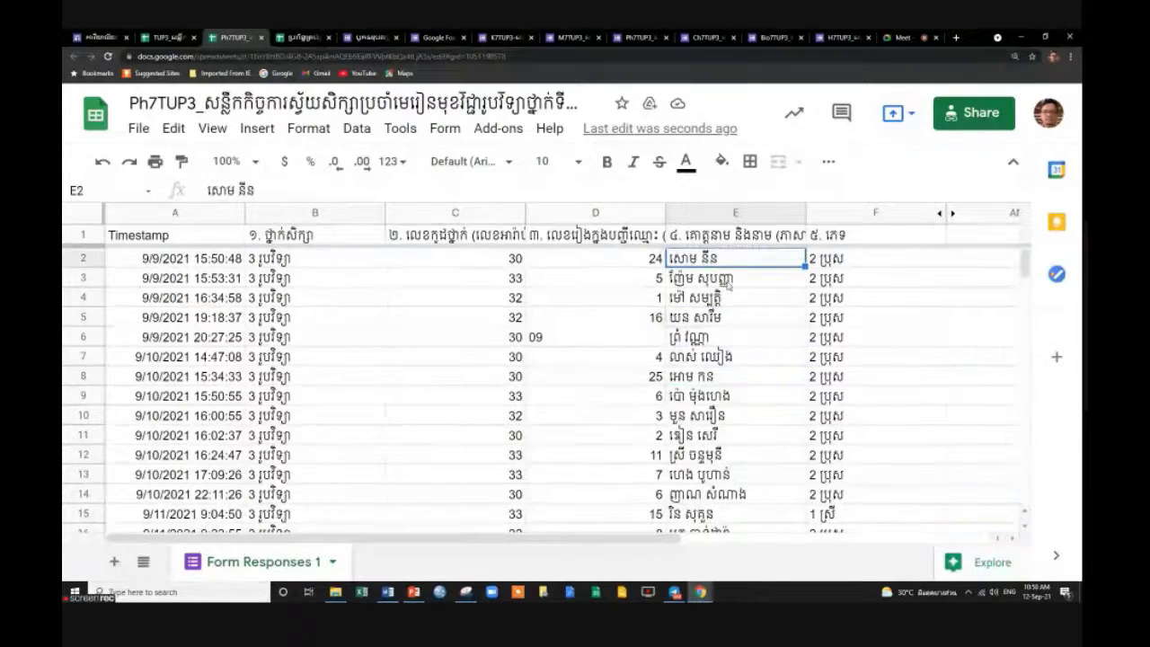
click(79, 257)
scroll(676, 380, down, 3)
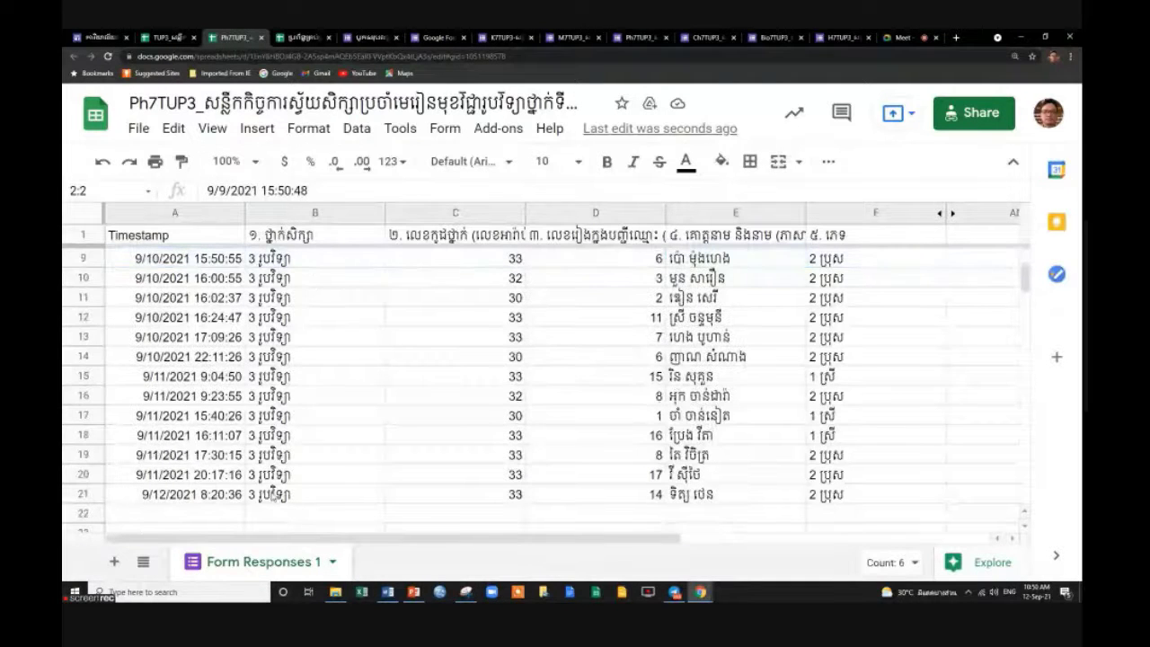
click(83, 494)
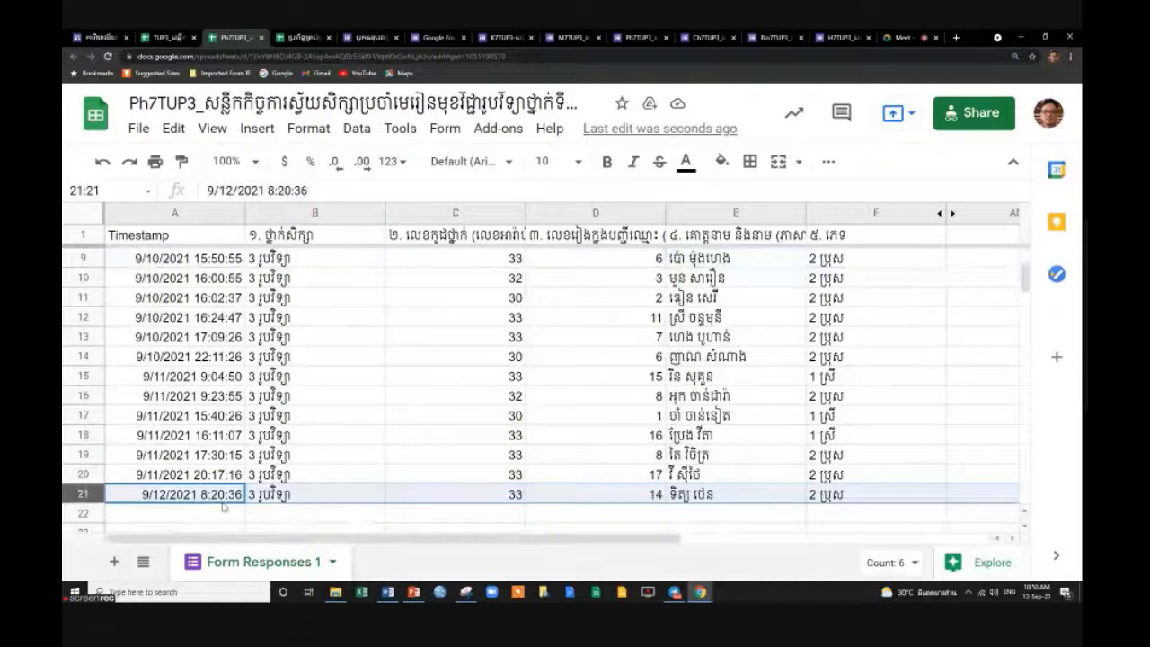
scroll(771, 473, up, 3)
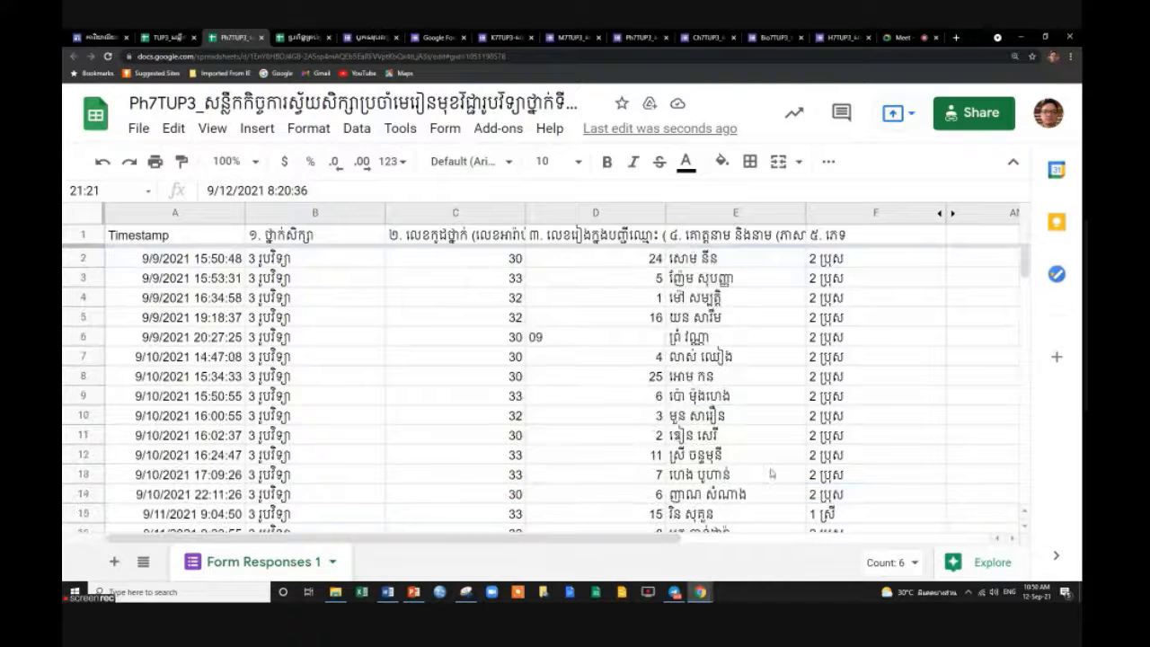
click(771, 473)
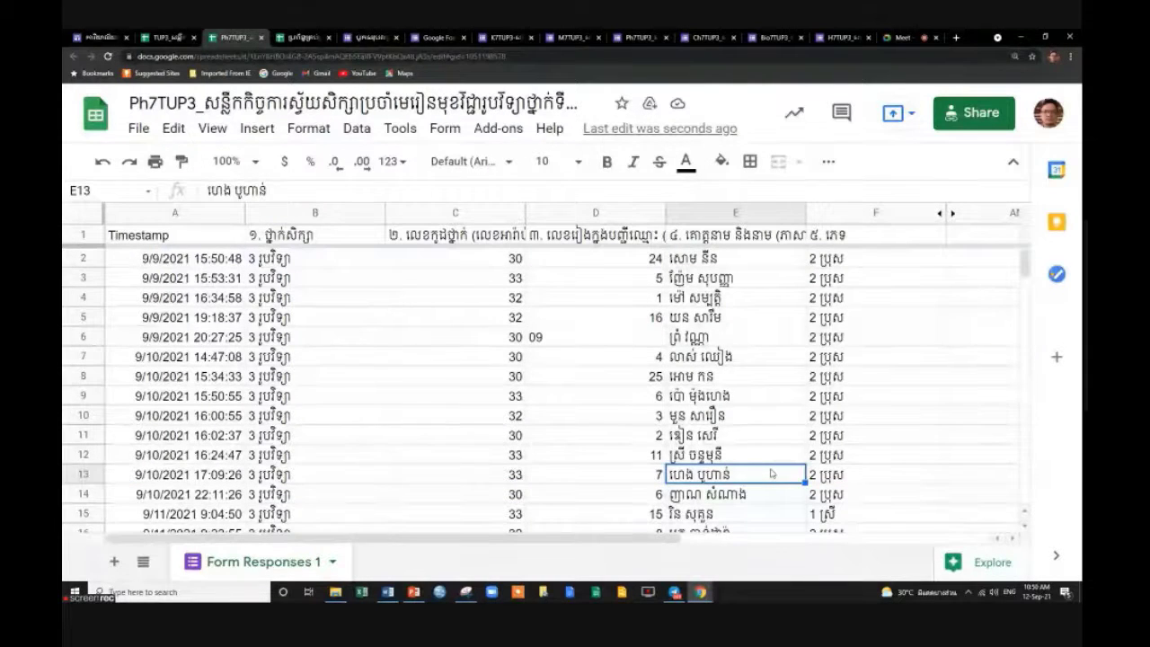
click(769, 432)
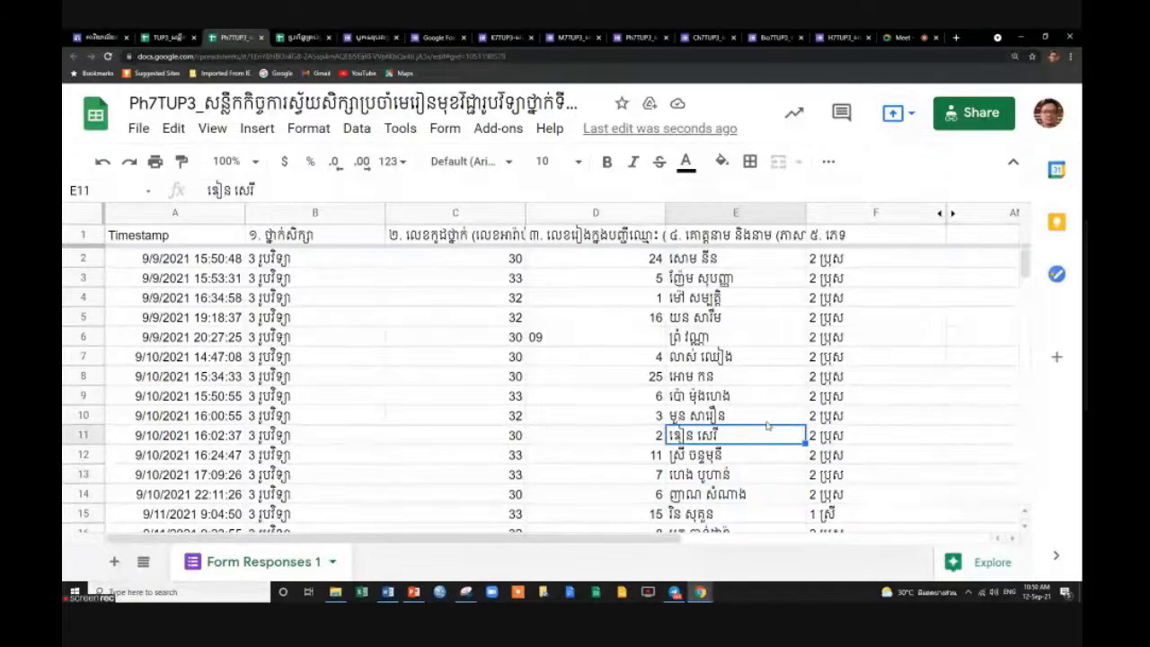
click(757, 418)
click(760, 400)
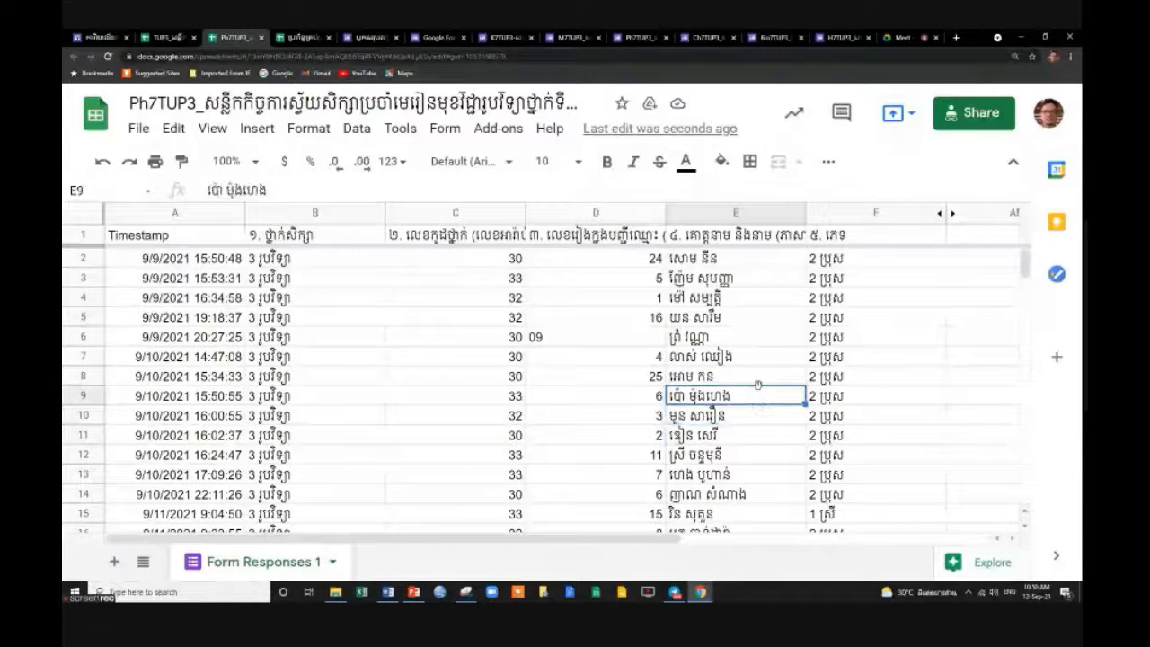
click(760, 379)
click(759, 357)
click(760, 320)
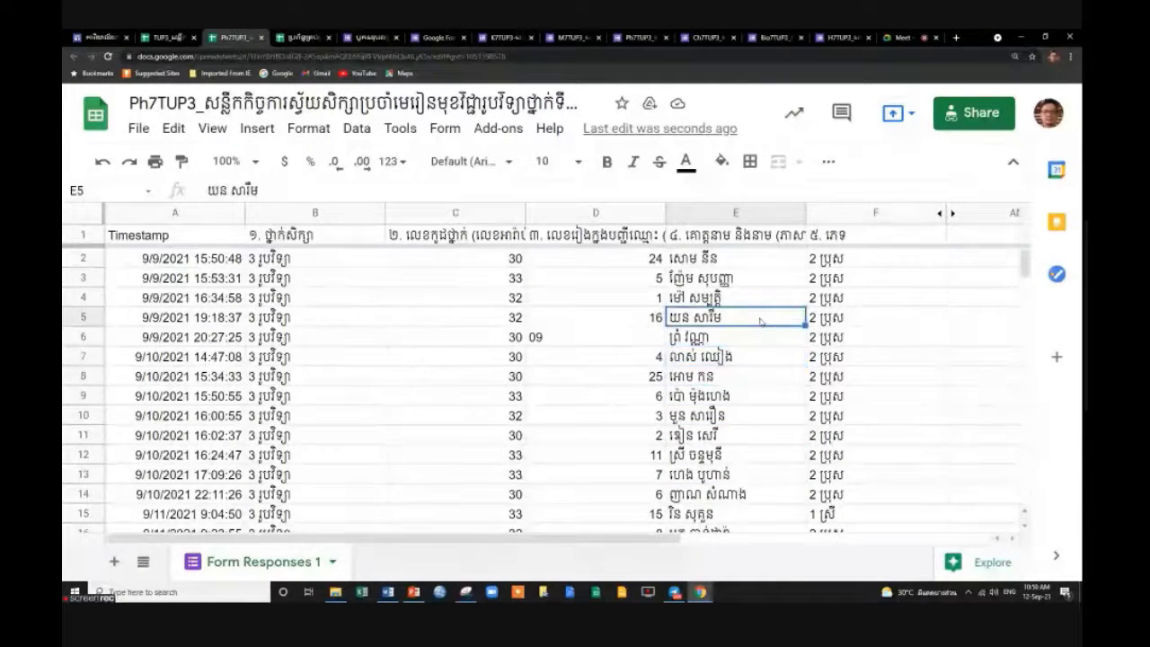
click(751, 338)
click(751, 297)
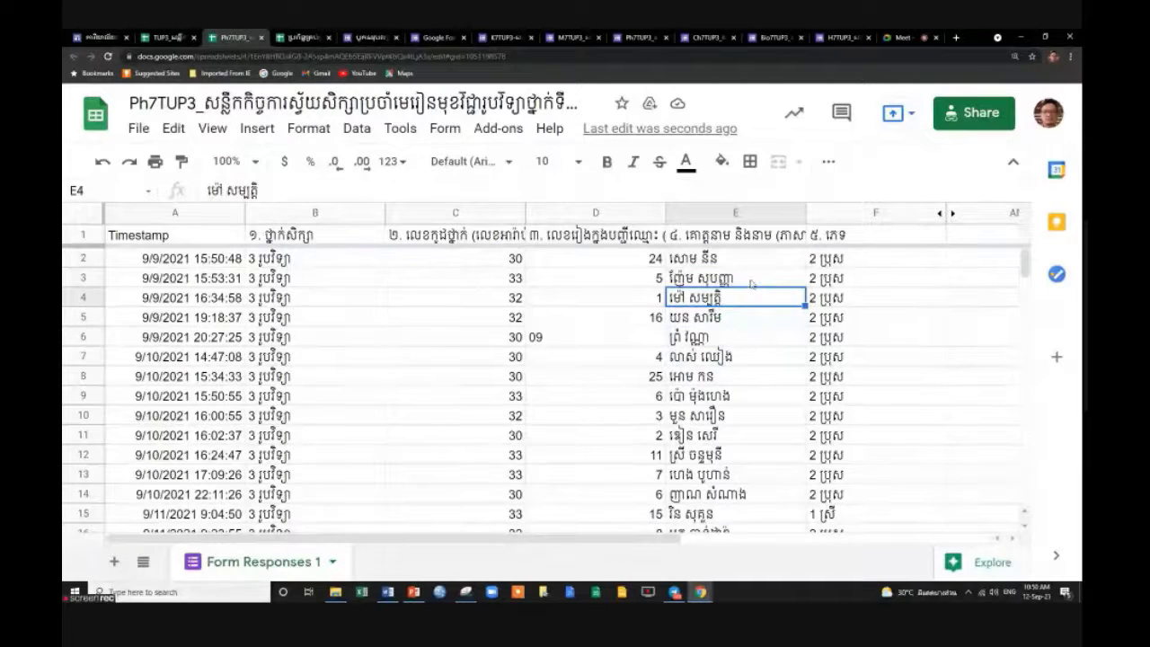
click(748, 279)
click(744, 261)
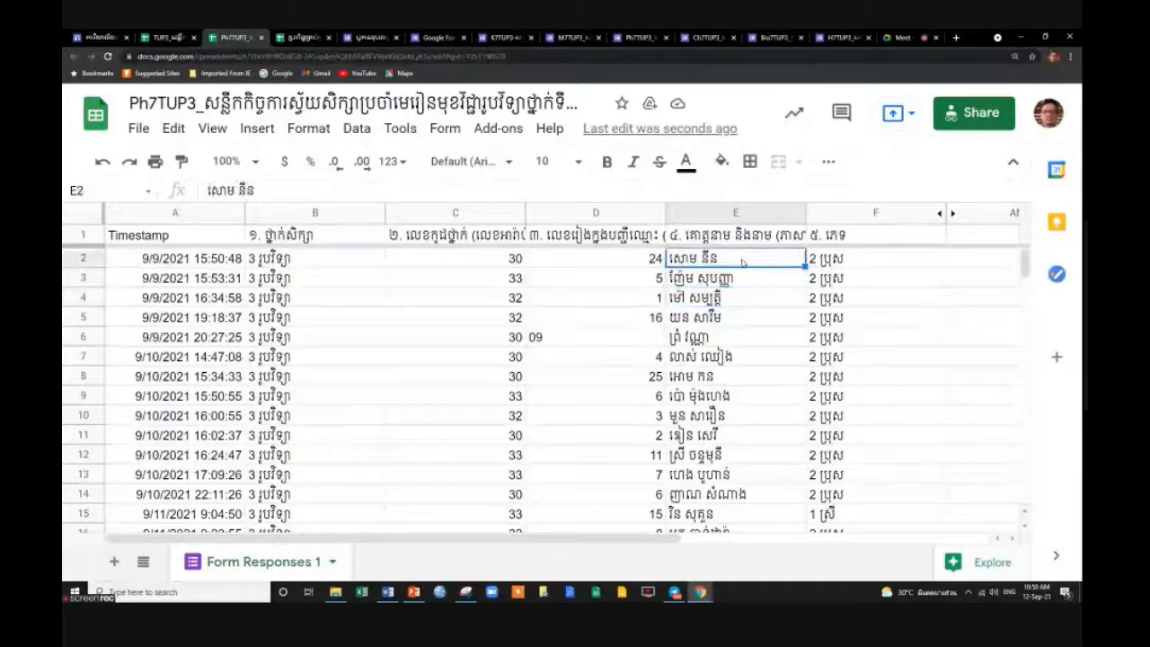
click(883, 265)
scroll(875, 340, down, 2)
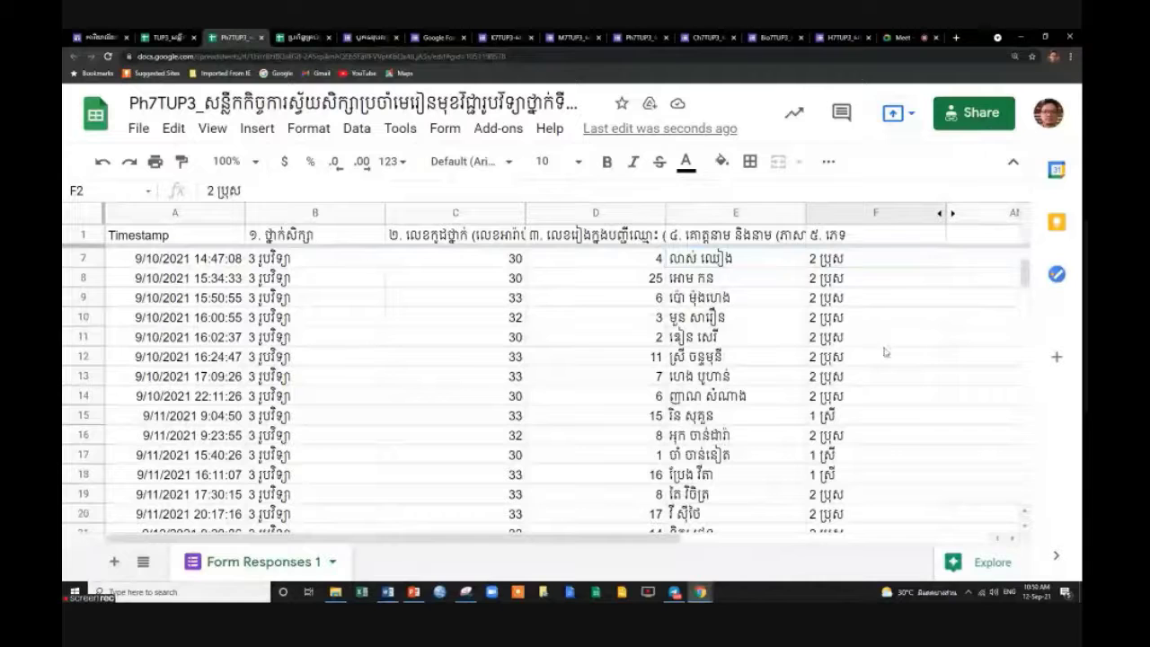
Close the duplicate Ph7TUP3 tab and open Ch7TUP3 from the link on the ៤.គីមី sheet.
click(258, 38)
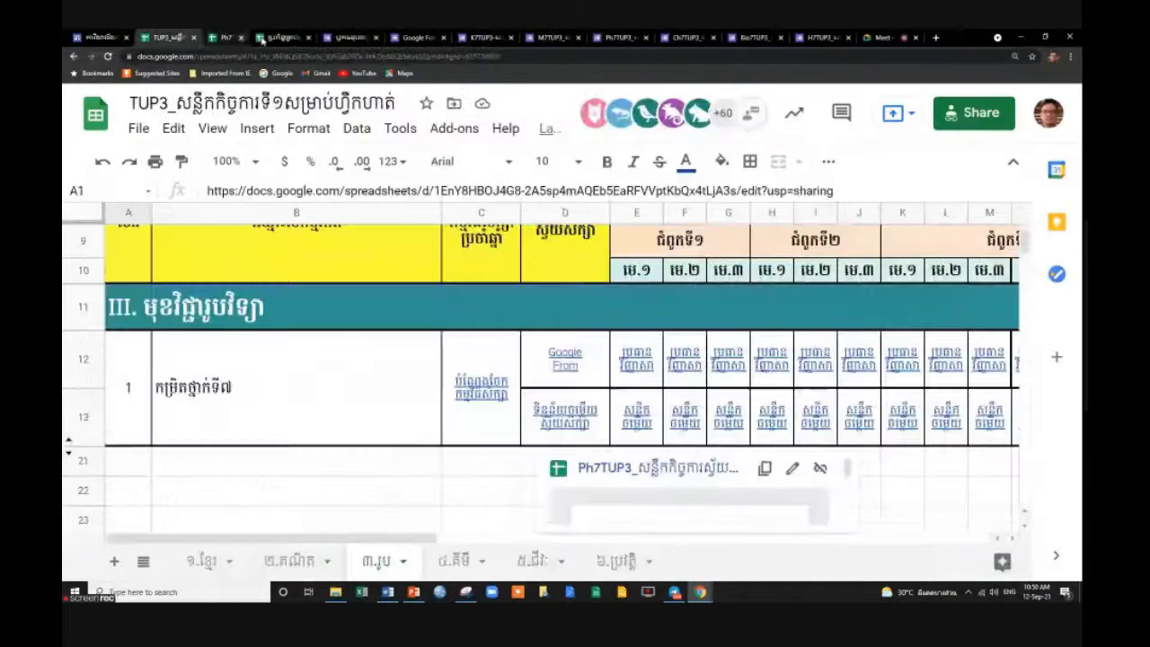
click(473, 563)
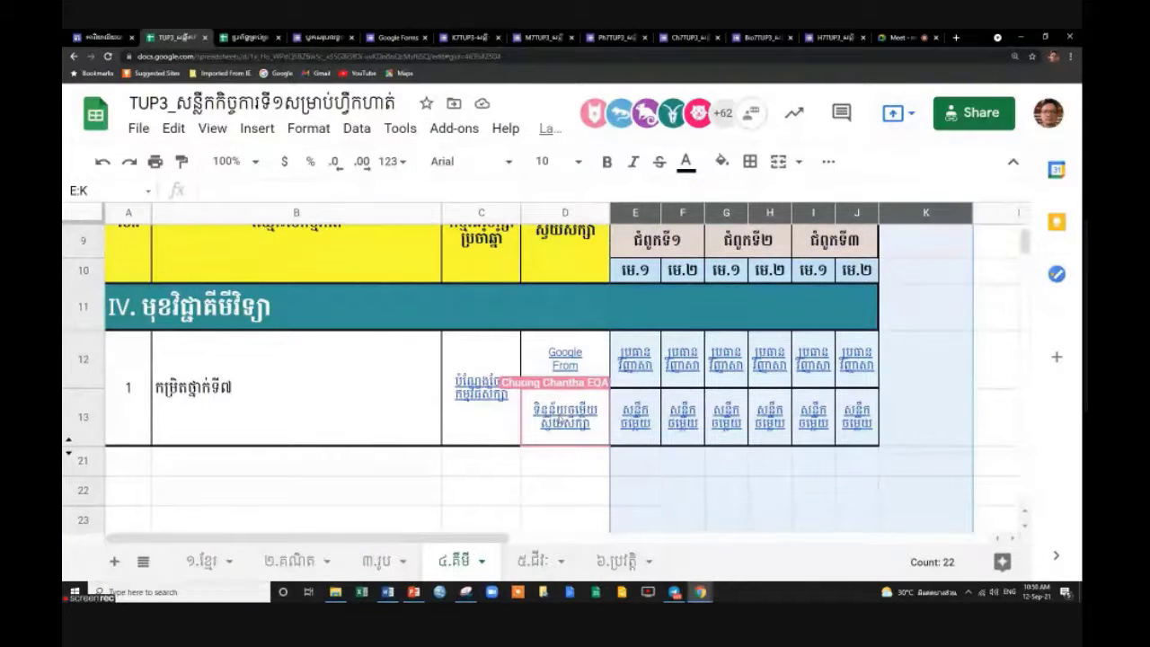
mouse_move(559, 419)
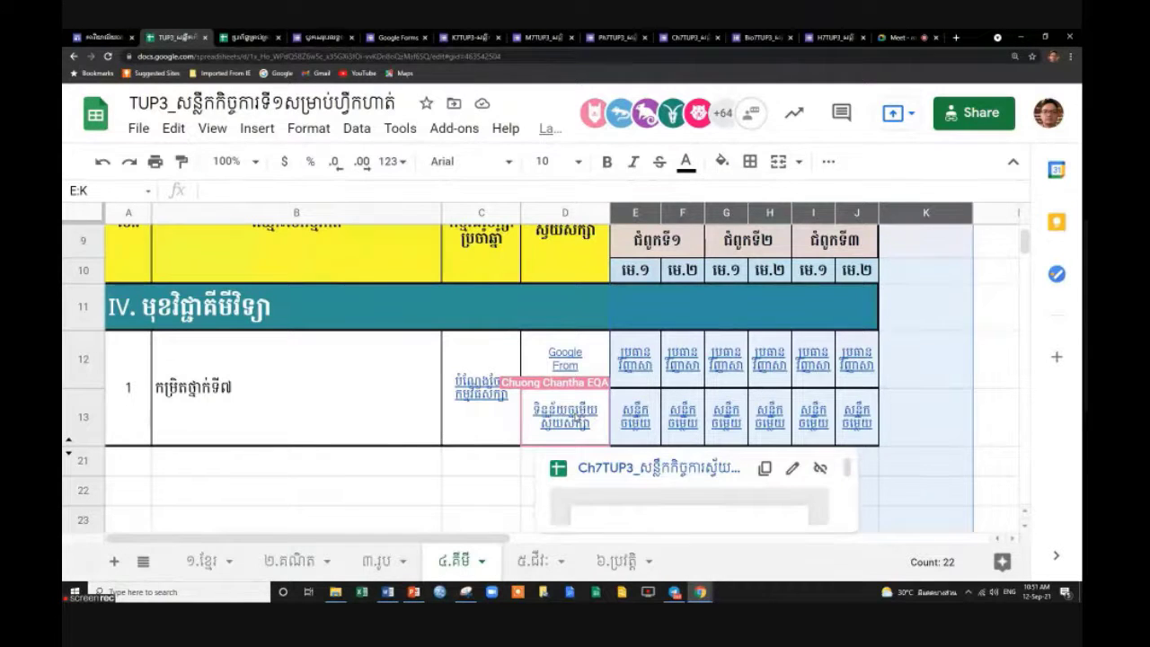
click(615, 468)
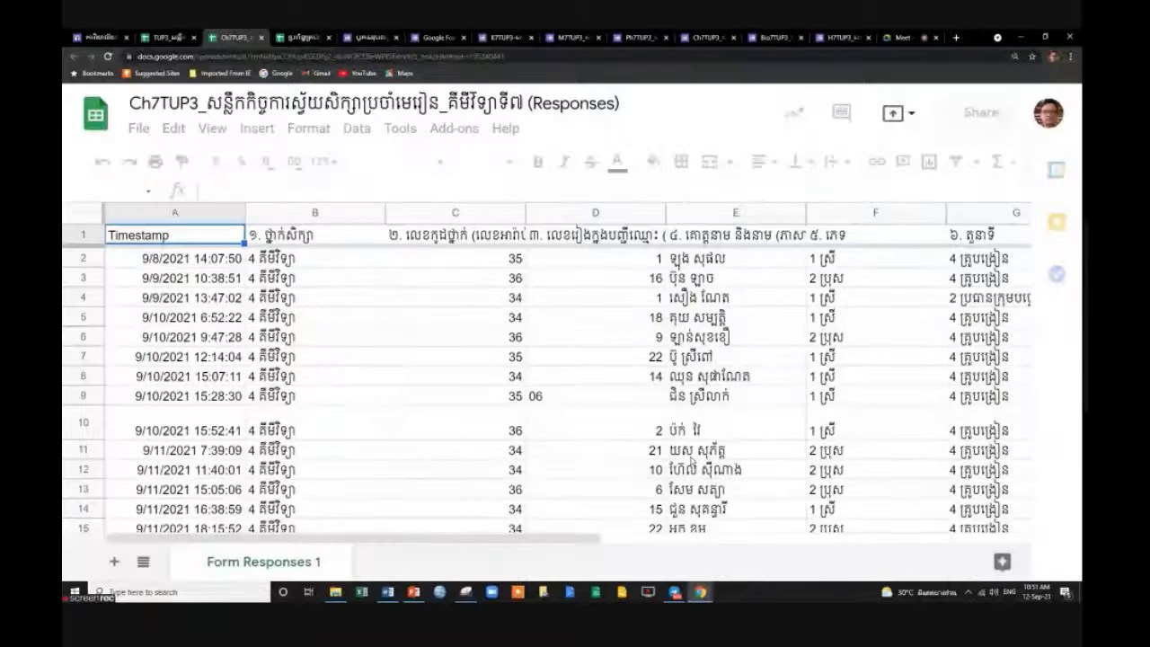
Hide Ch7TUP3 columns G through M after the attempt to delete them fails.
scroll(338, 360, down, 4)
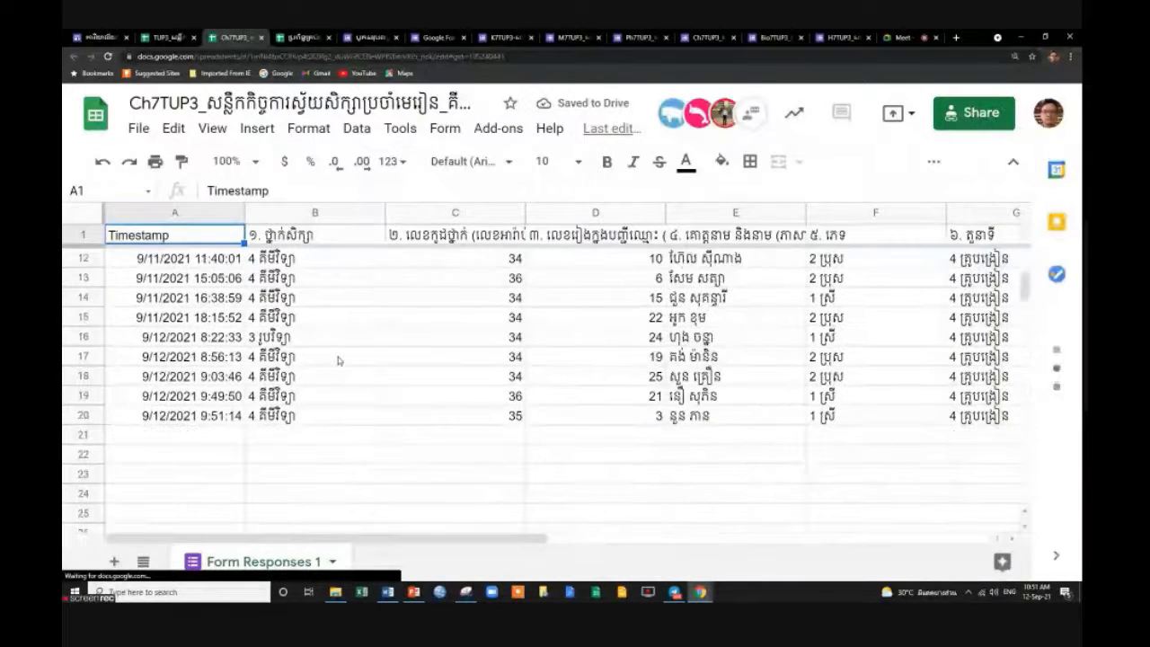
scroll(338, 360, up, 4)
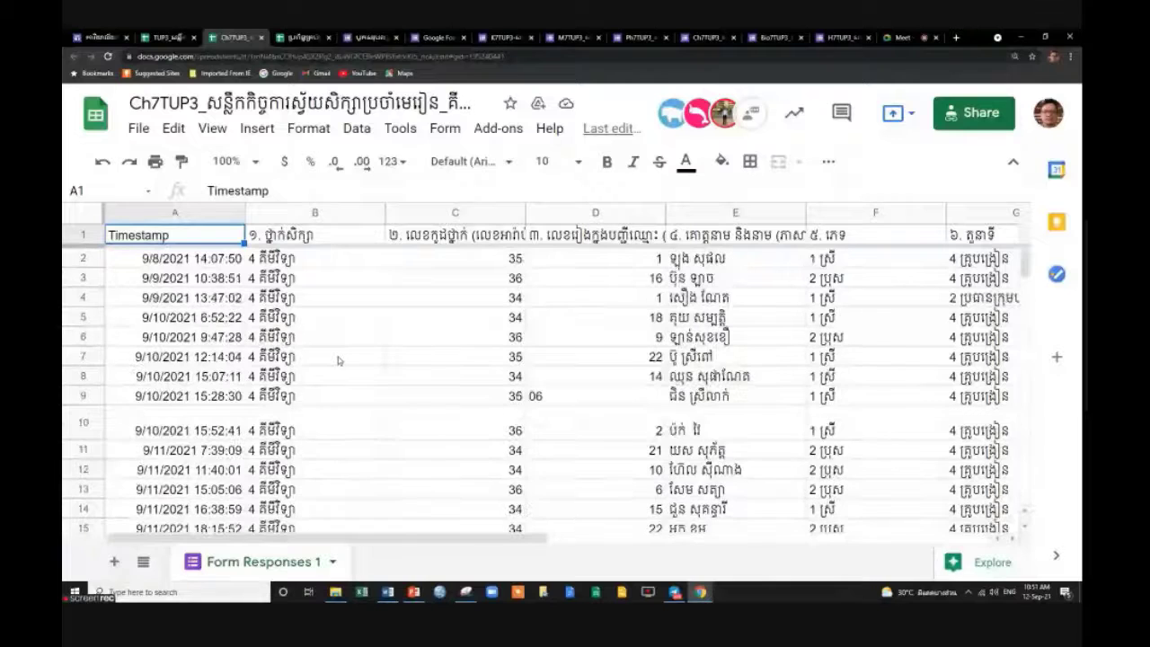
click(972, 213)
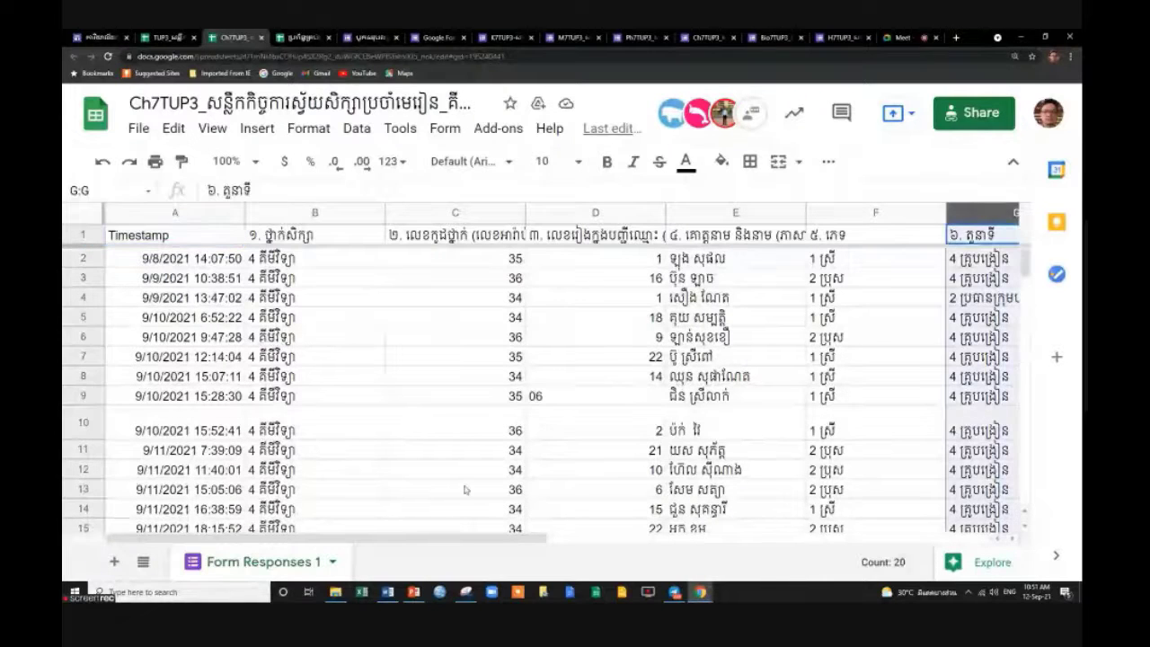
drag(385, 539, 869, 545)
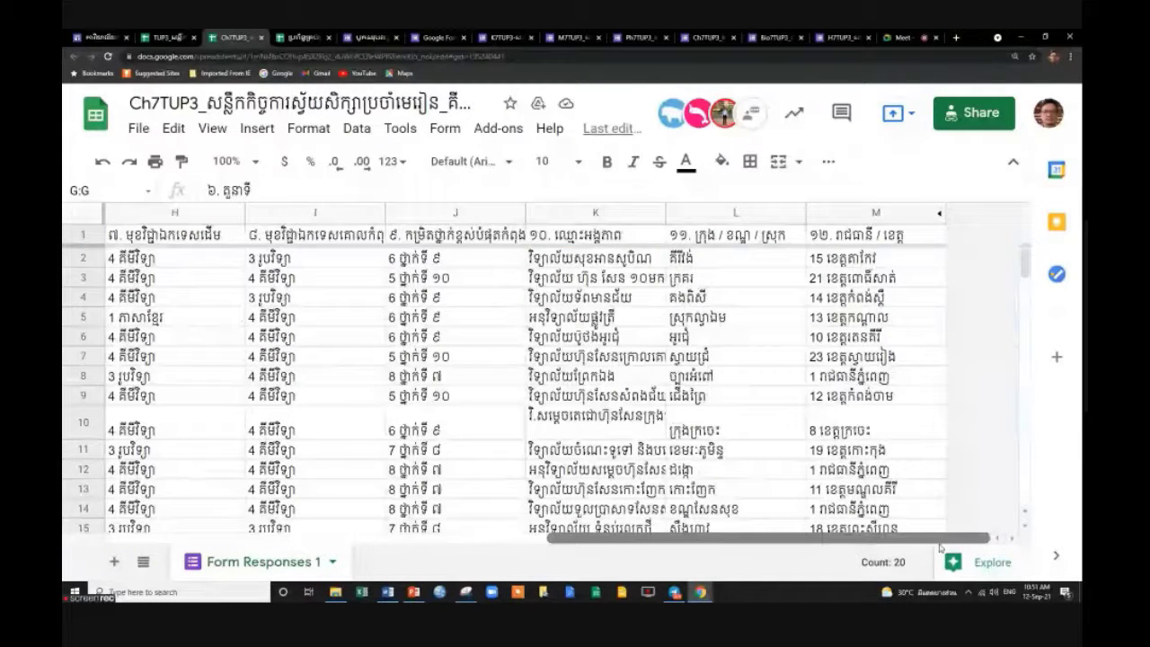
shift+click(886, 213)
right_click(886, 213)
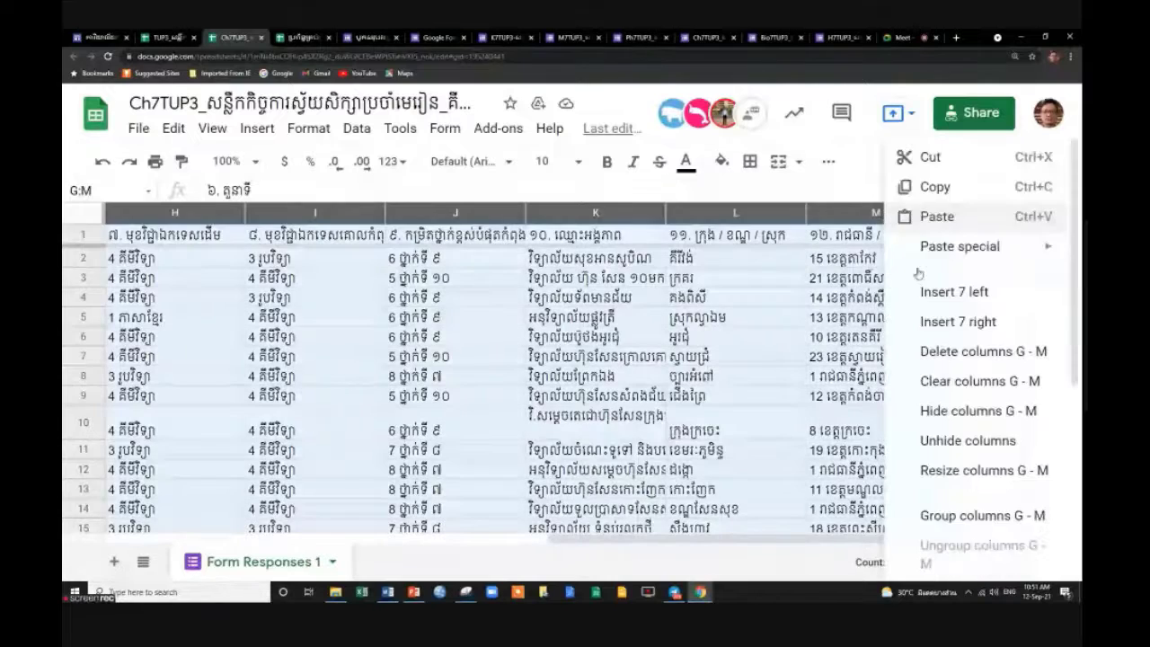
click(983, 352)
click(812, 270)
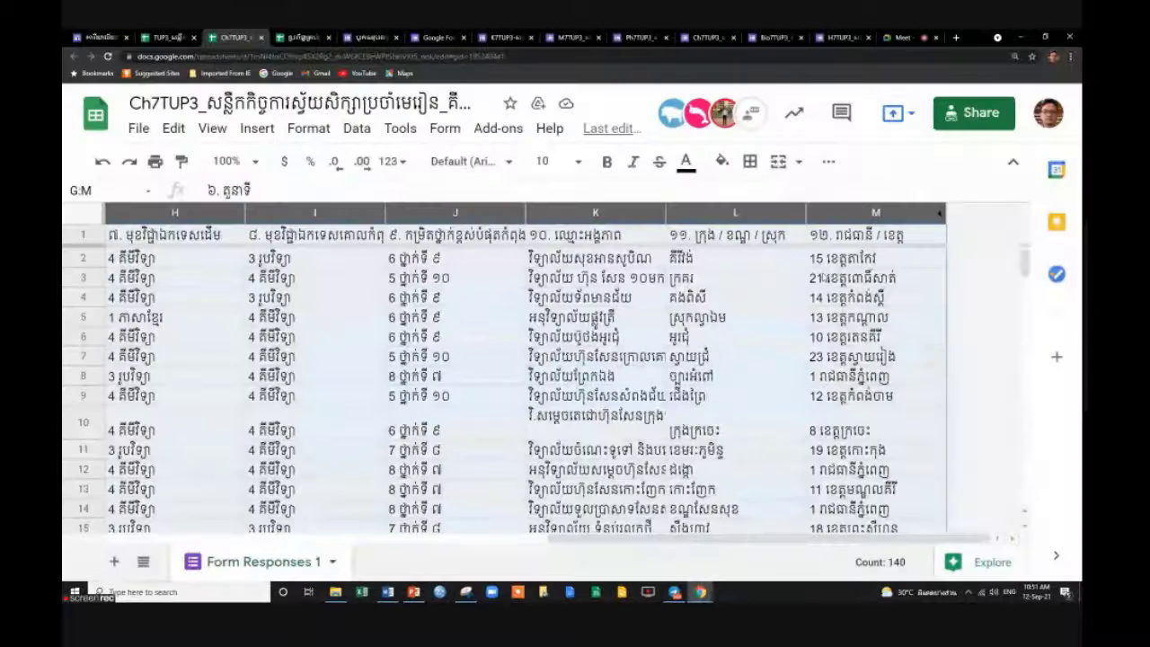
right_click(876, 213)
click(954, 408)
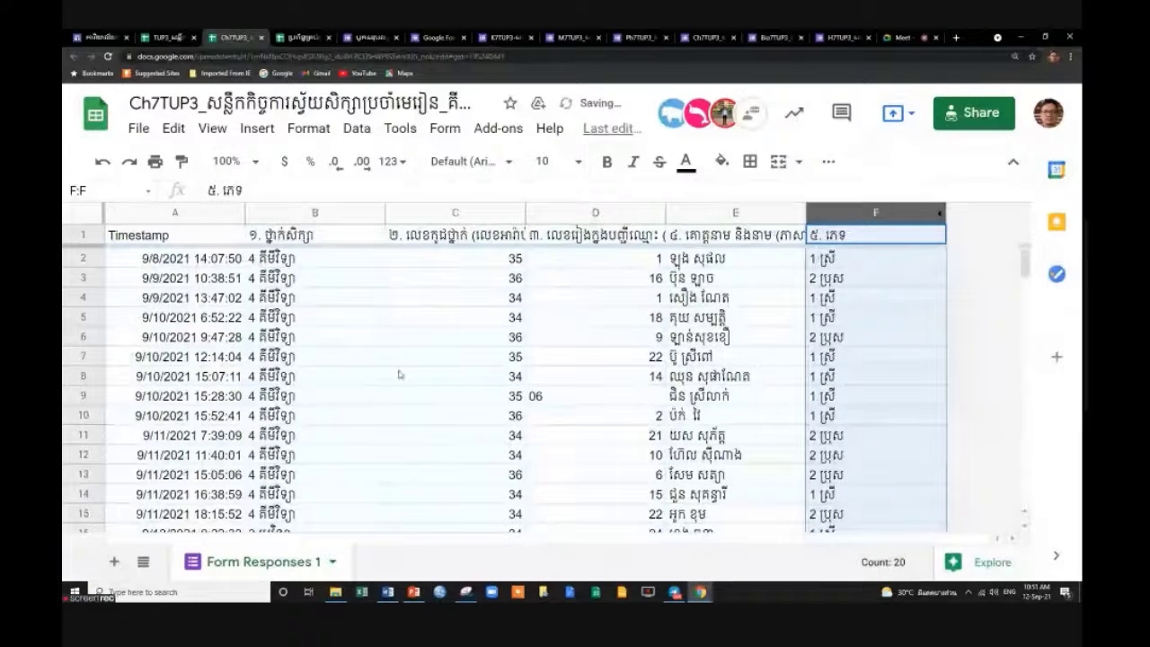
Narrow Ch7TUP3 columns B, C, D, E and F to fit their contents.
drag(382, 213, 328, 212)
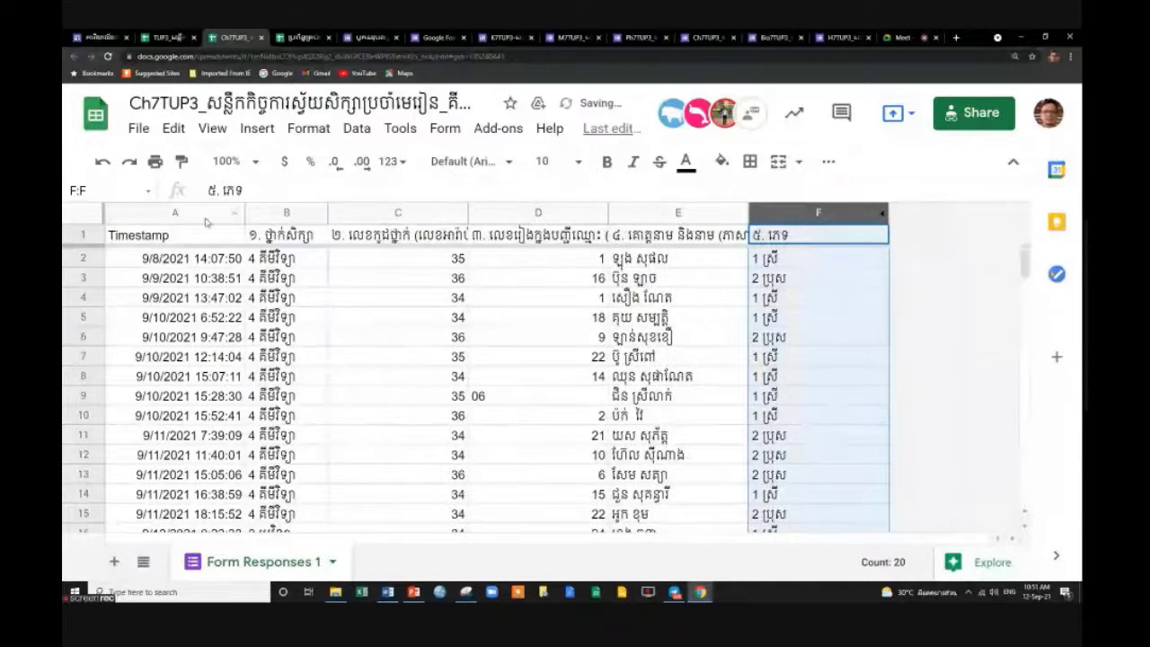
double_click(467, 213)
drag(467, 213, 384, 213)
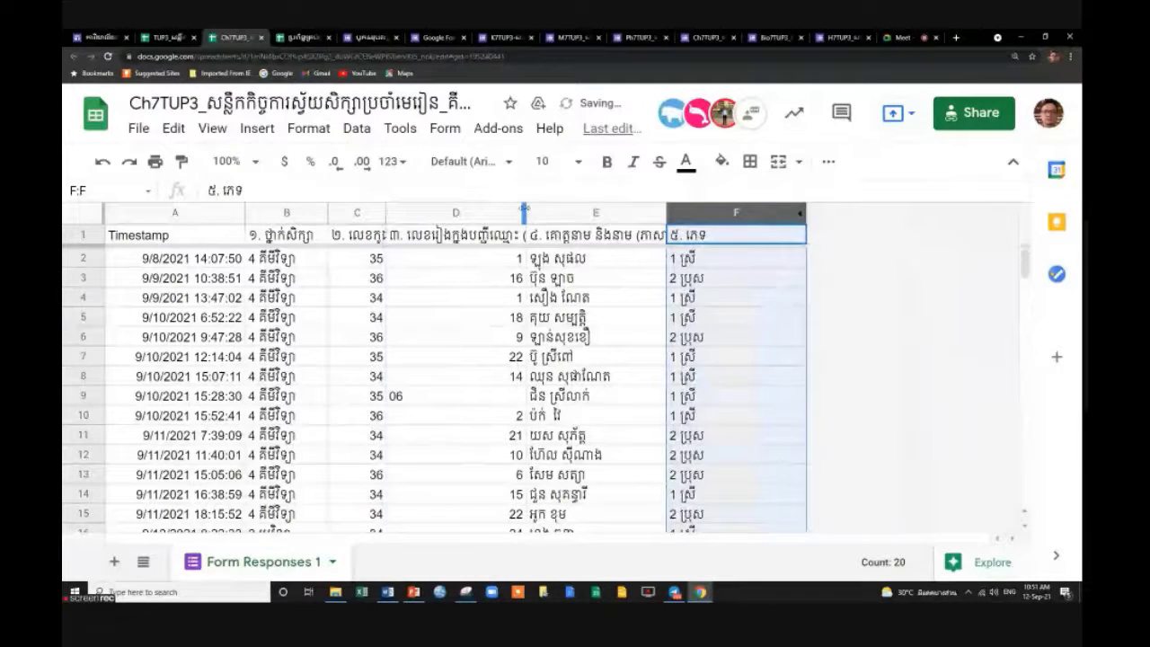
drag(525, 213, 441, 213)
click(633, 317)
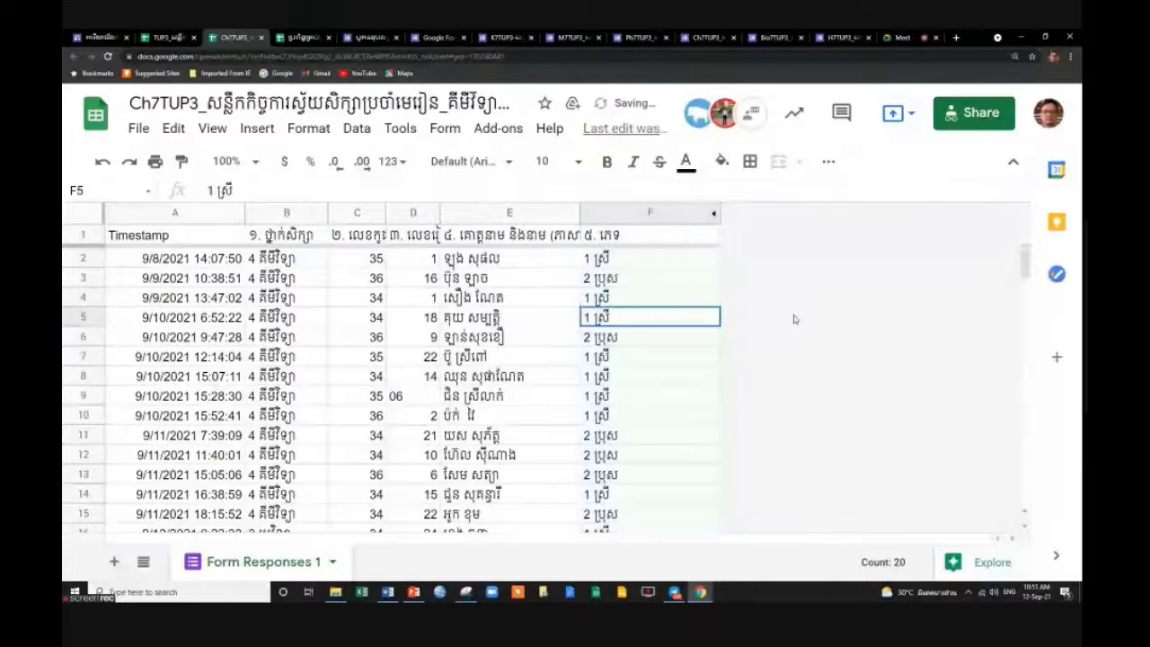
drag(579, 213, 536, 213)
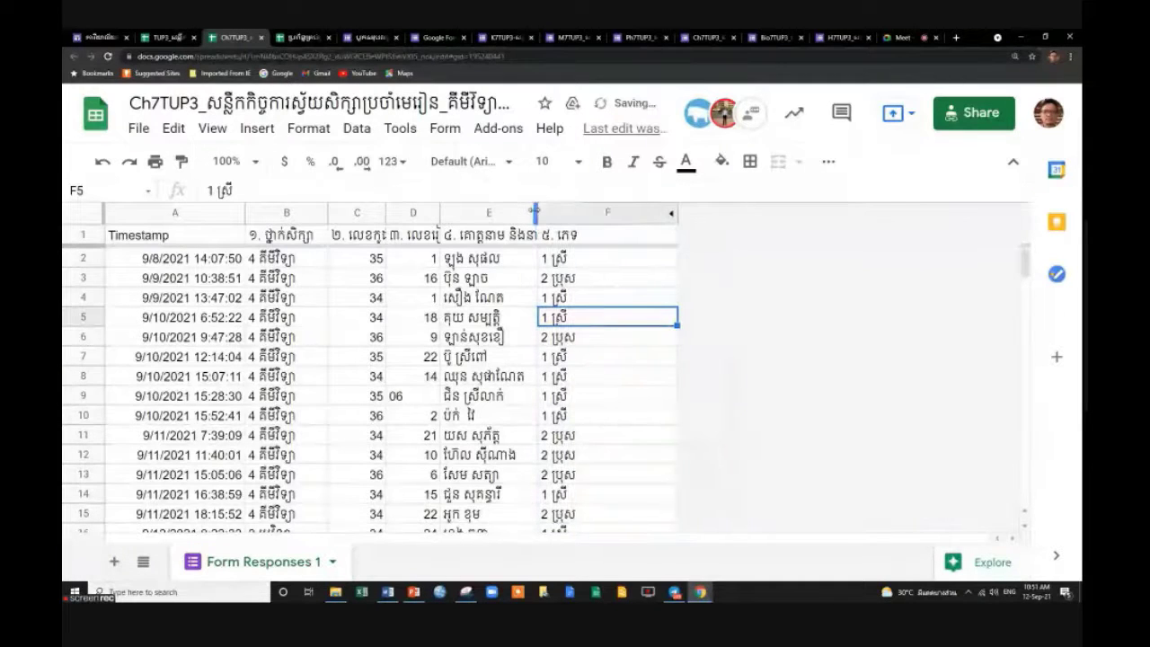
drag(658, 207, 602, 213)
scroll(520, 449, down, 3)
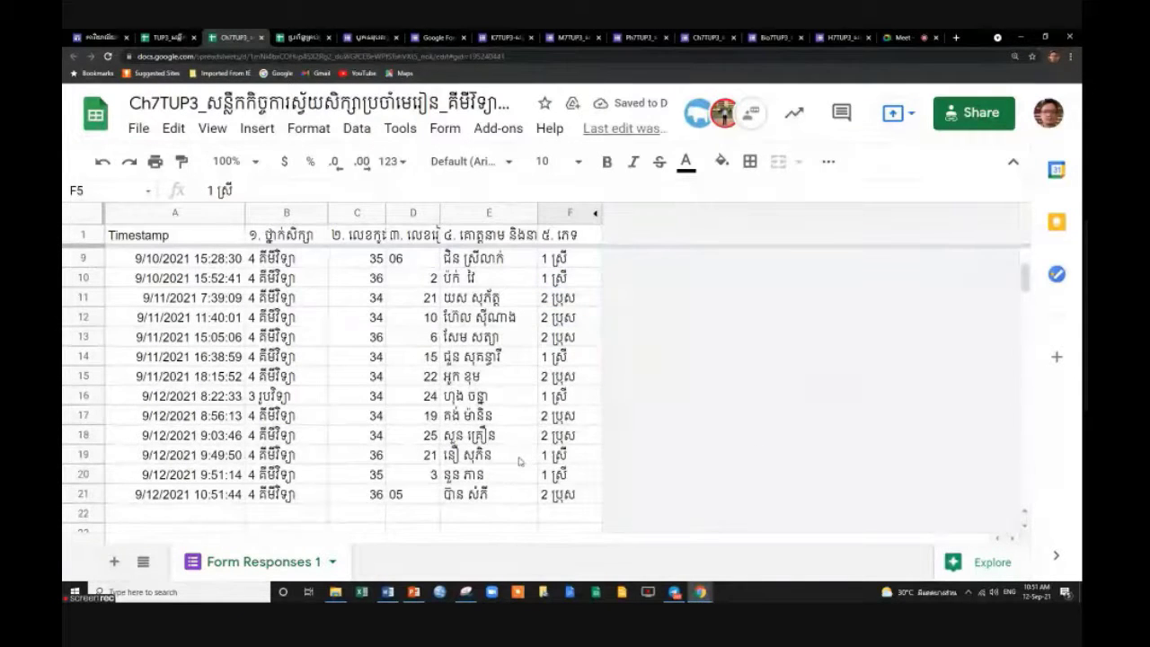
scroll(519, 461, up, 3)
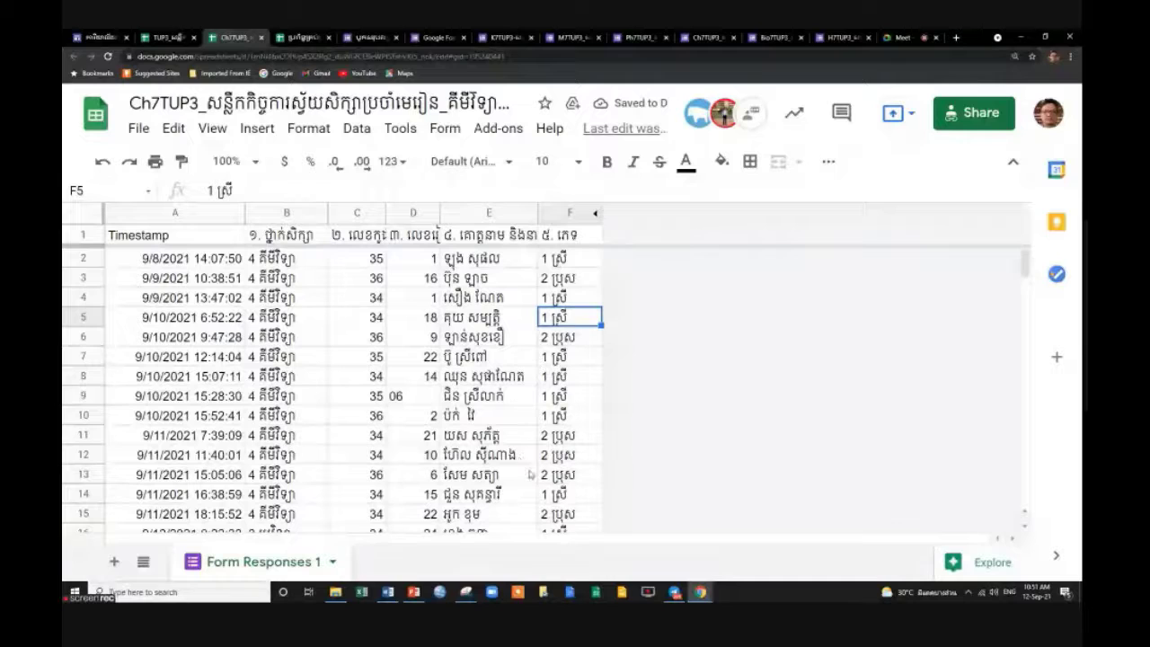
click(530, 474)
click(570, 473)
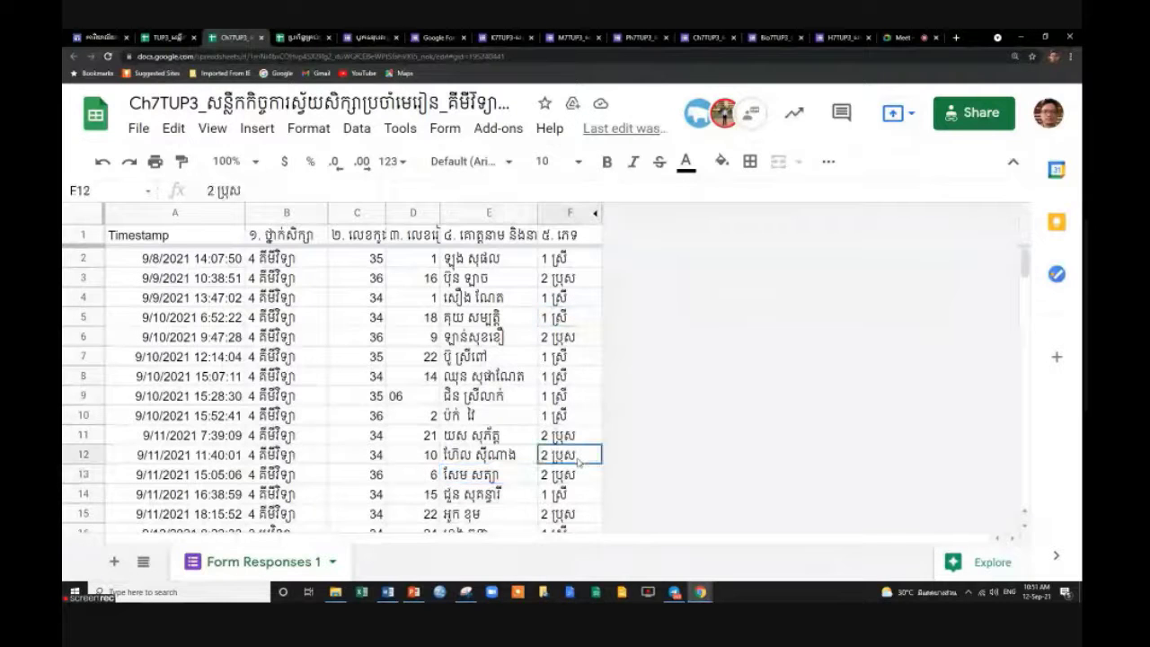
click(508, 485)
click(510, 458)
click(520, 415)
scroll(548, 415, down, 2)
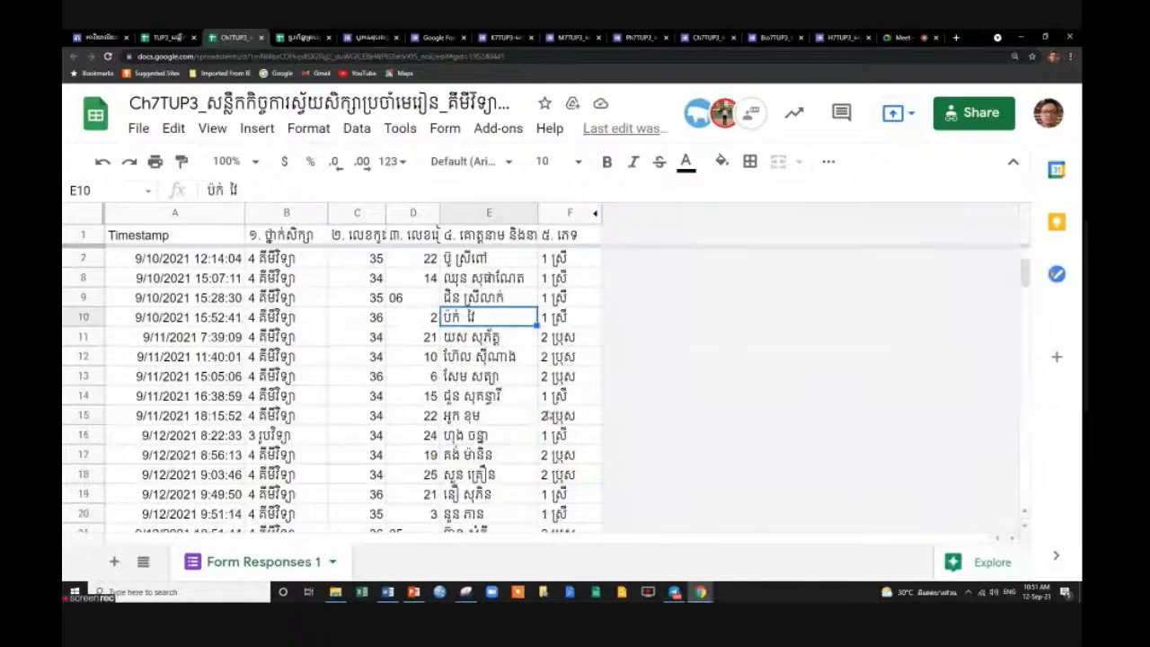
scroll(480, 453, down, 2)
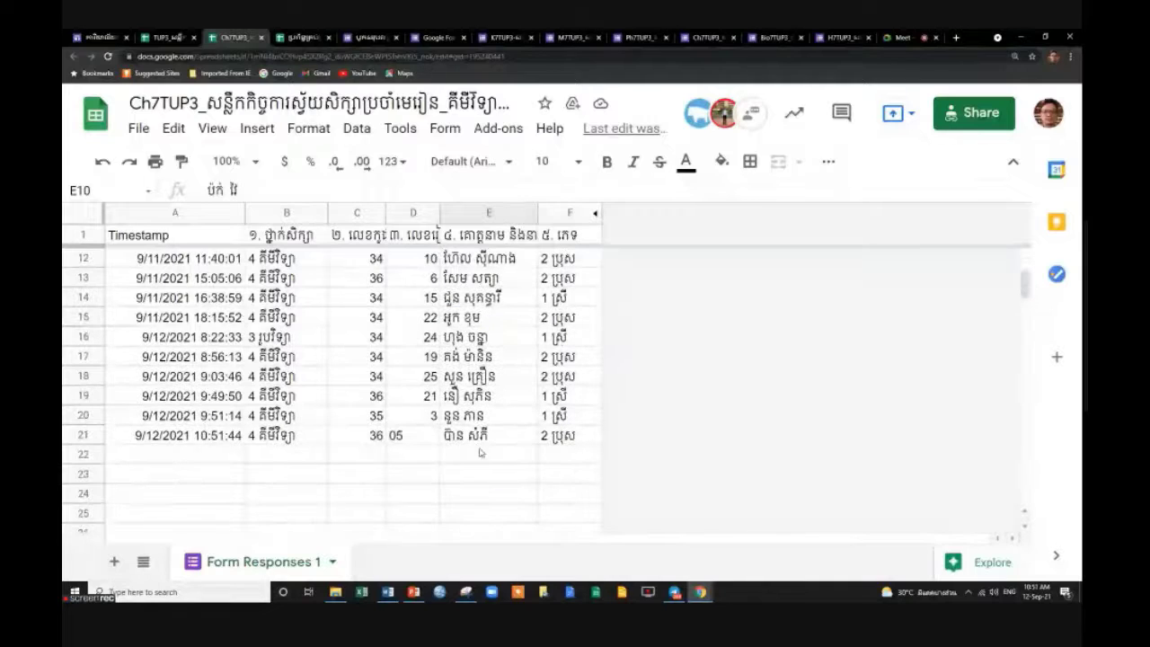
click(421, 434)
click(424, 418)
click(422, 401)
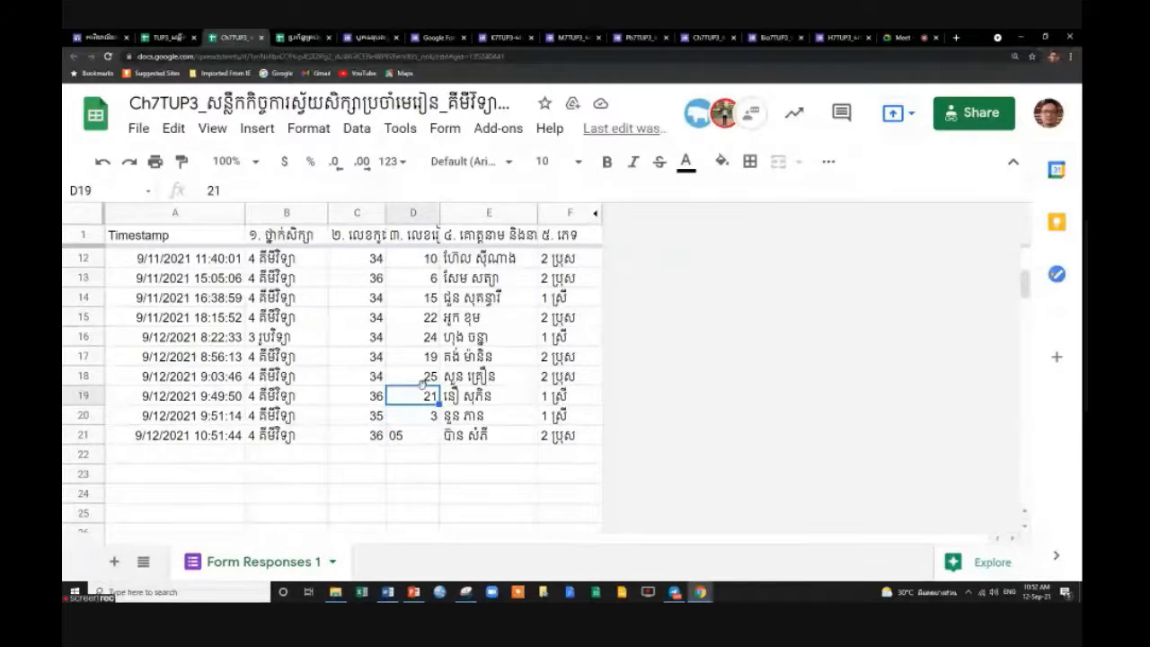
click(451, 379)
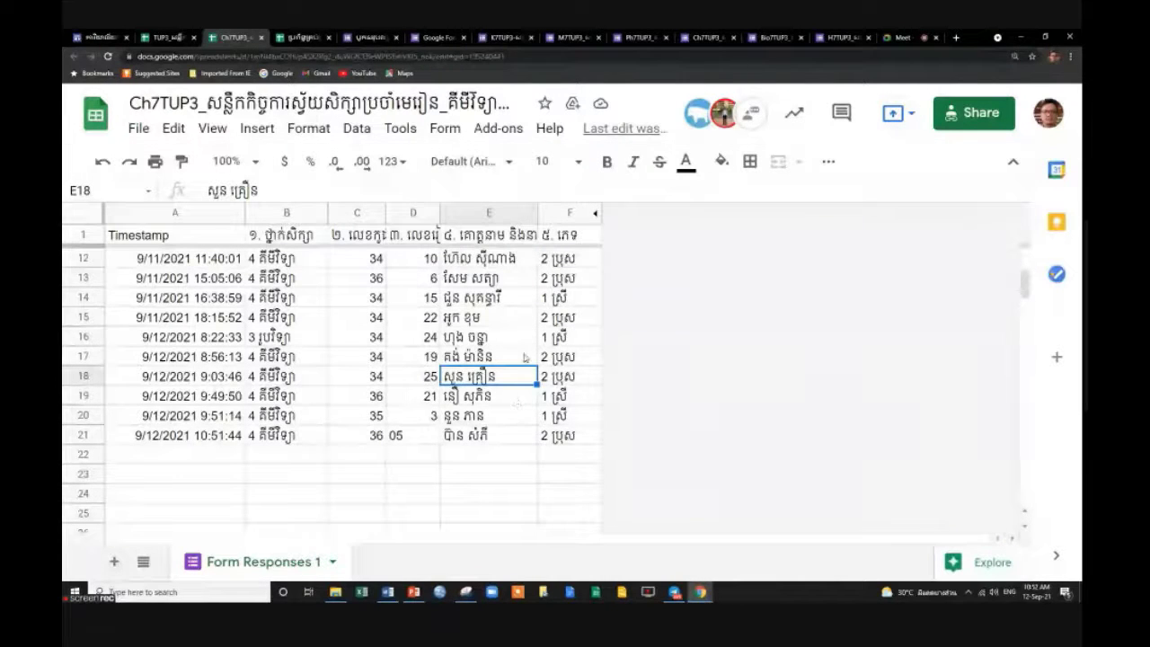
click(416, 440)
click(510, 435)
scroll(507, 436, up, 3)
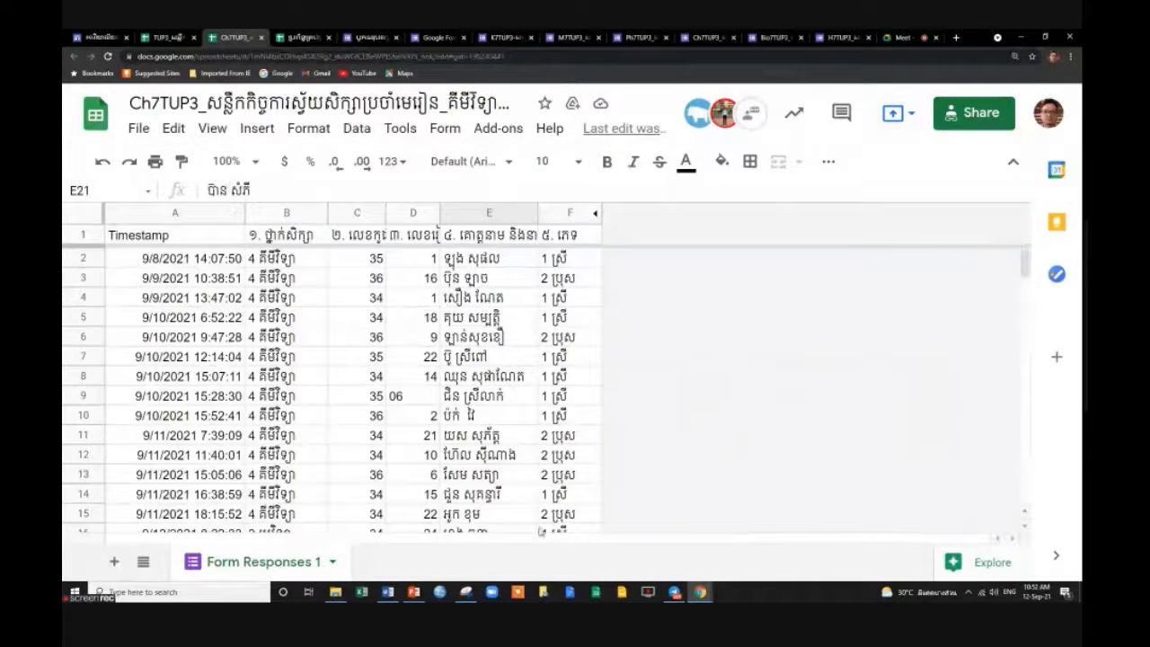
scroll(556, 495, down, 5)
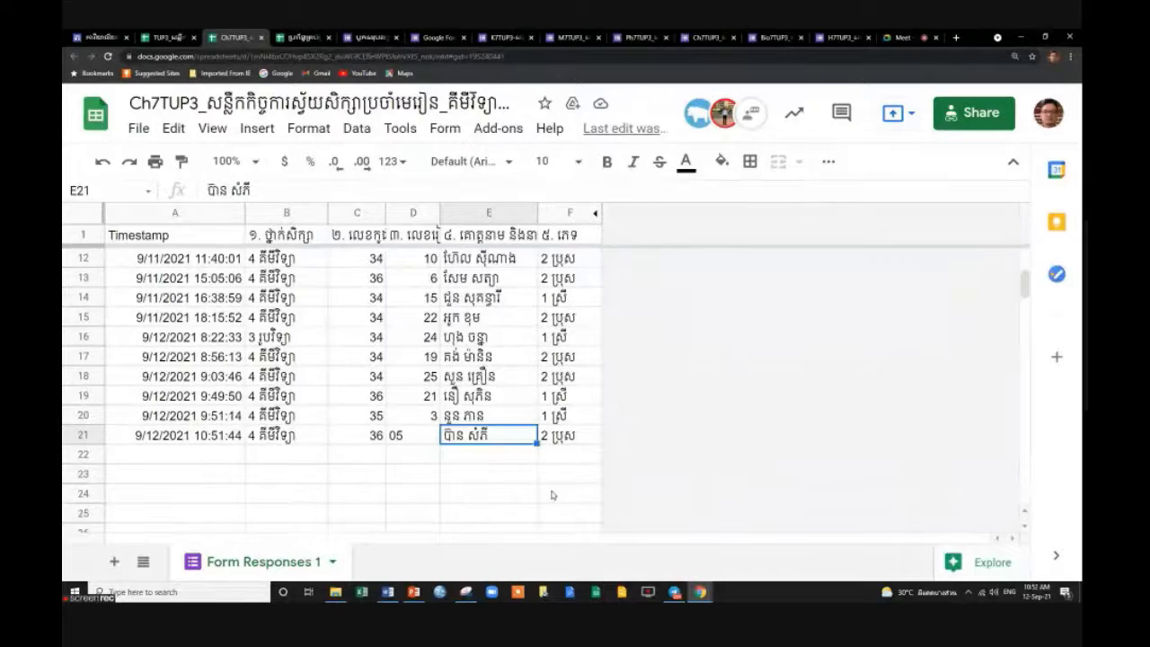
click(564, 441)
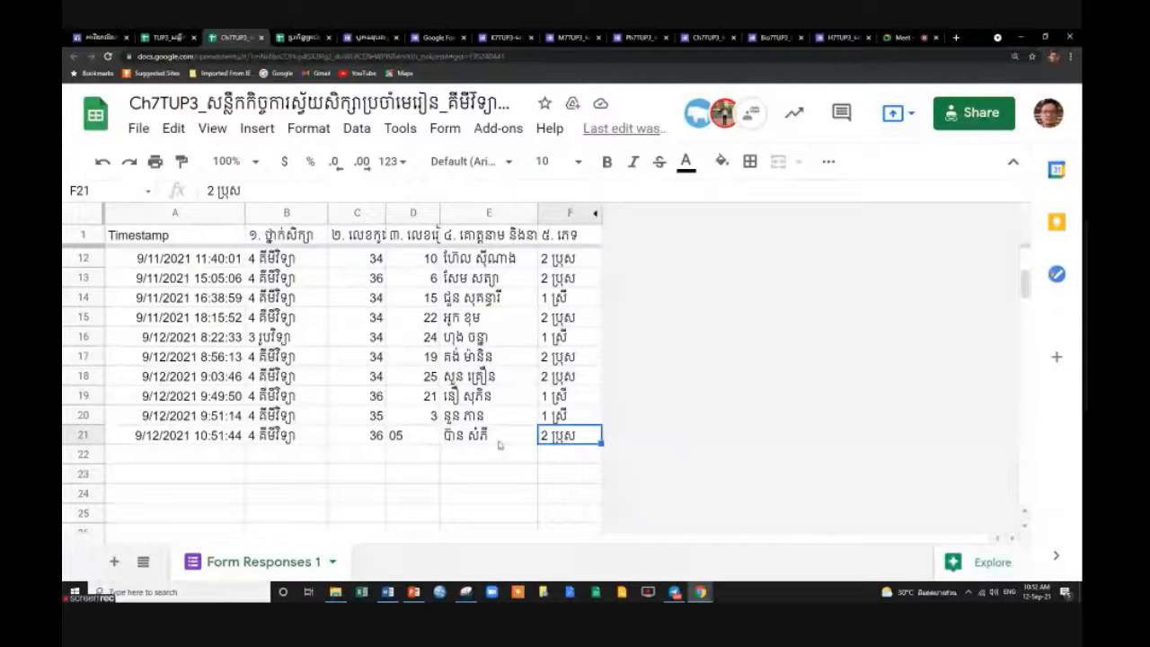
click(430, 433)
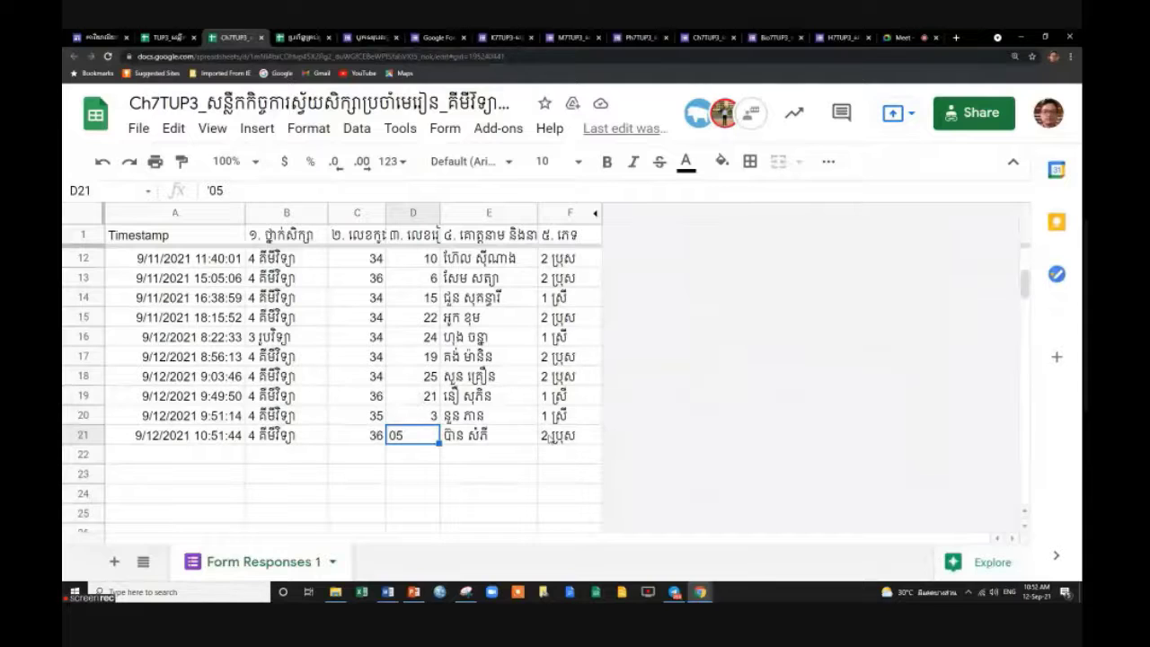
key(Tab)
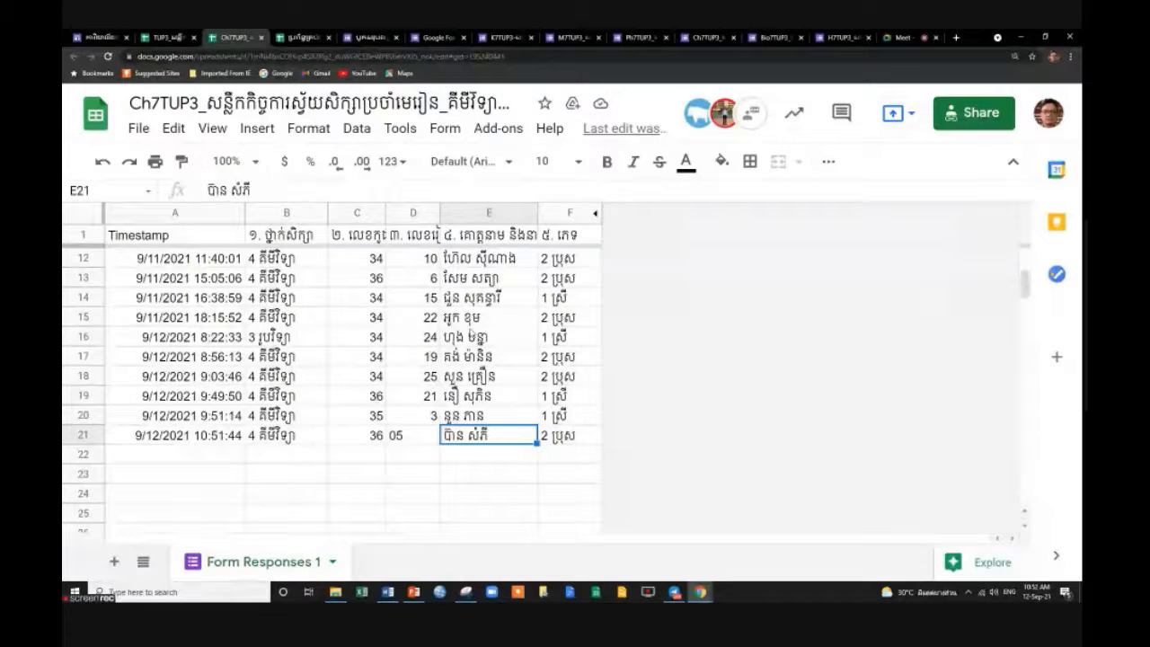
scroll(351, 377, up, 3)
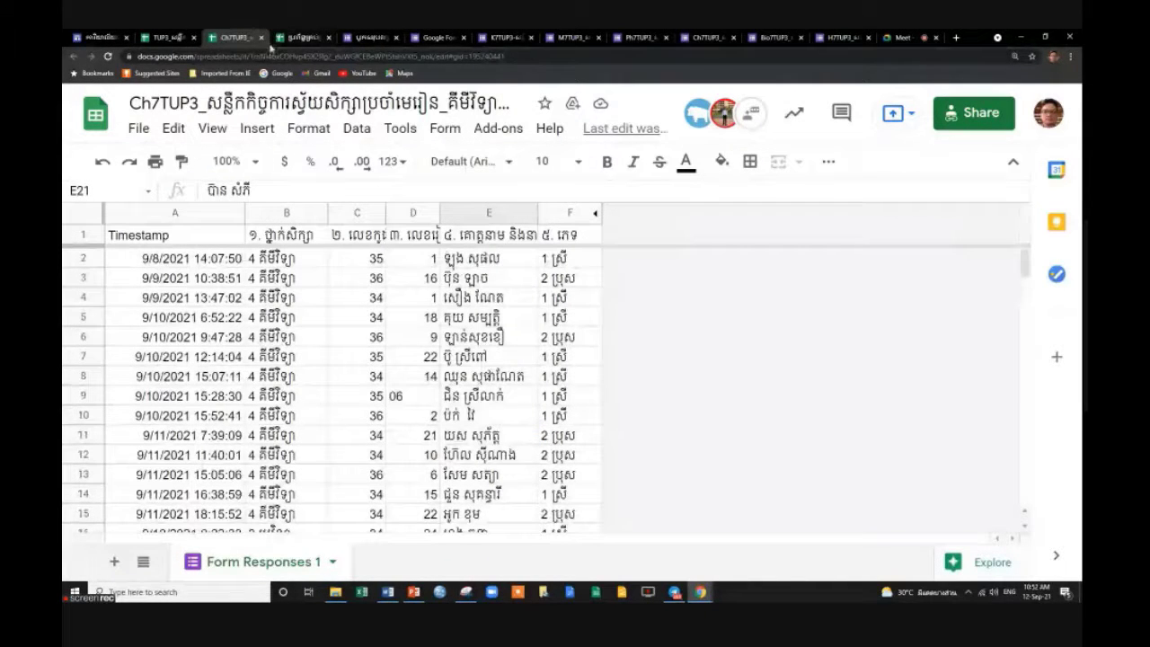
Close the Ch7TUP3 tab and open the biology responses link on the ៥.ជីវៈ sheet.
click(261, 38)
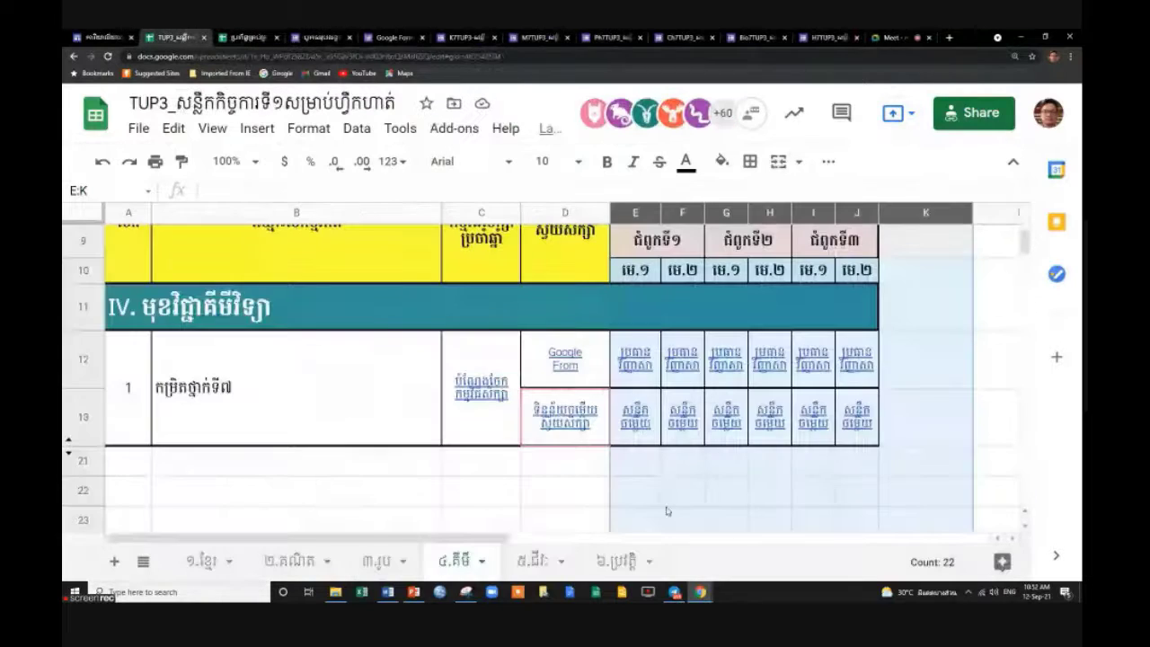
click(539, 563)
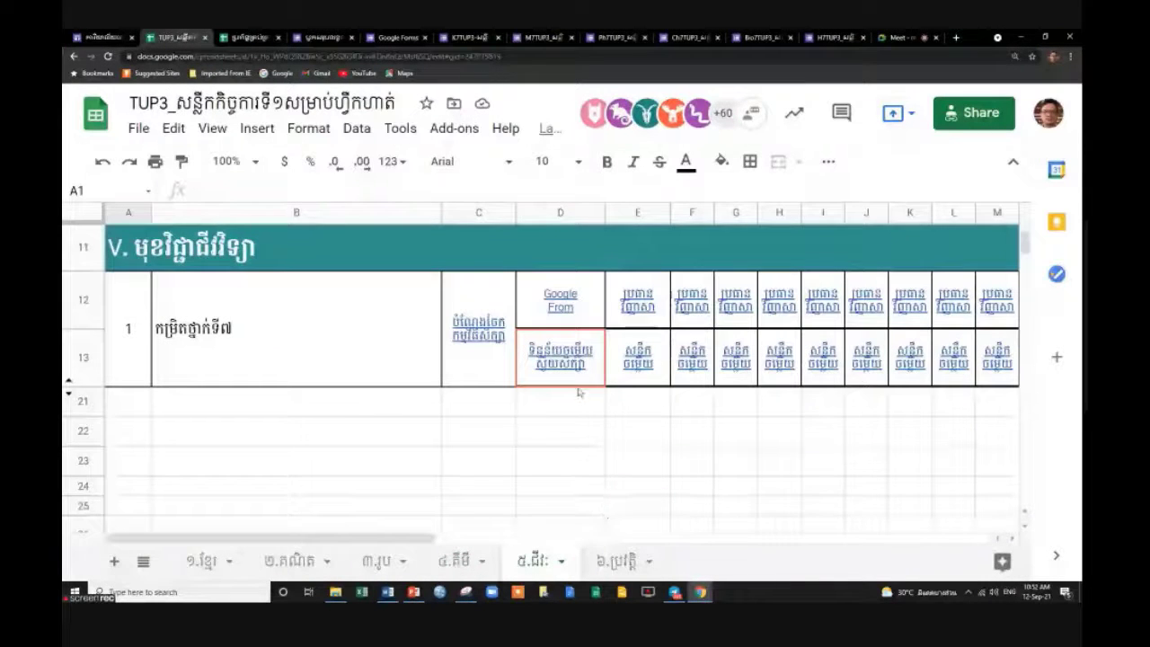
mouse_move(578, 370)
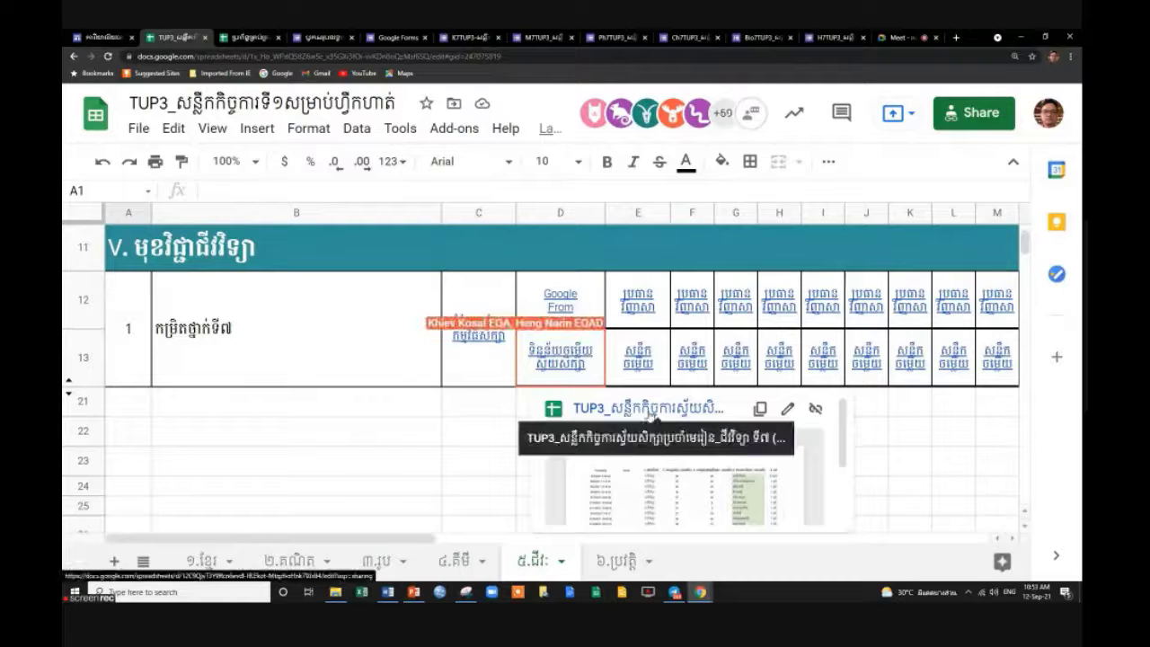
click(650, 412)
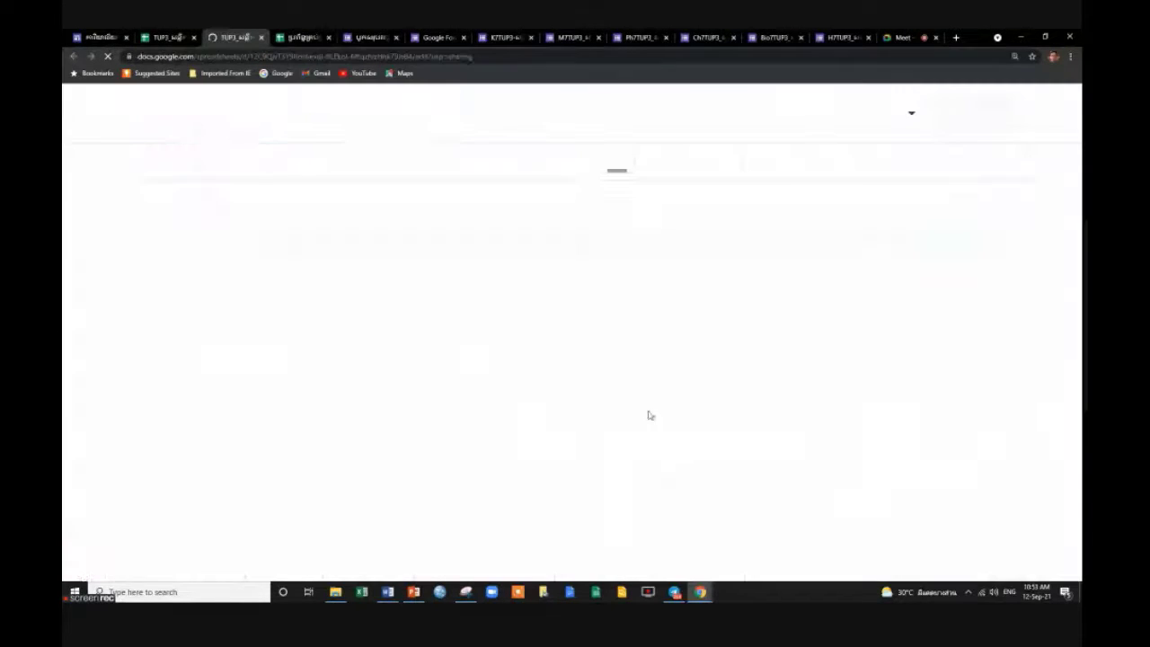
Review the biology responses' Score column and the grade, number and name entries.
scroll(903, 441, down, 2)
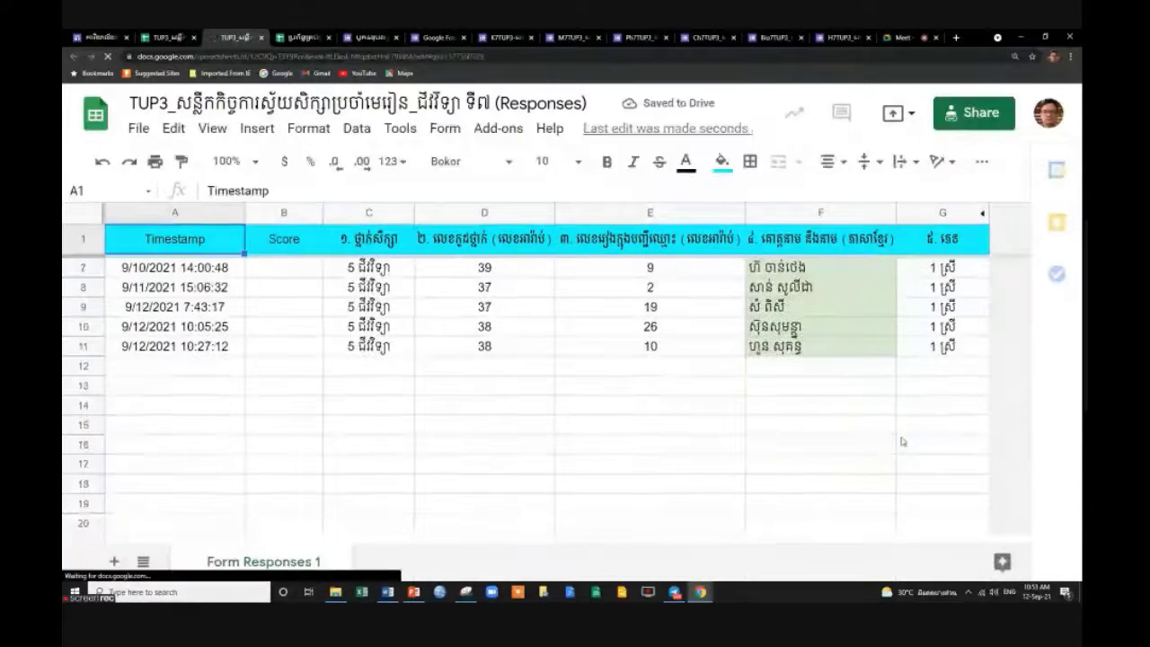
scroll(835, 350, up, 3)
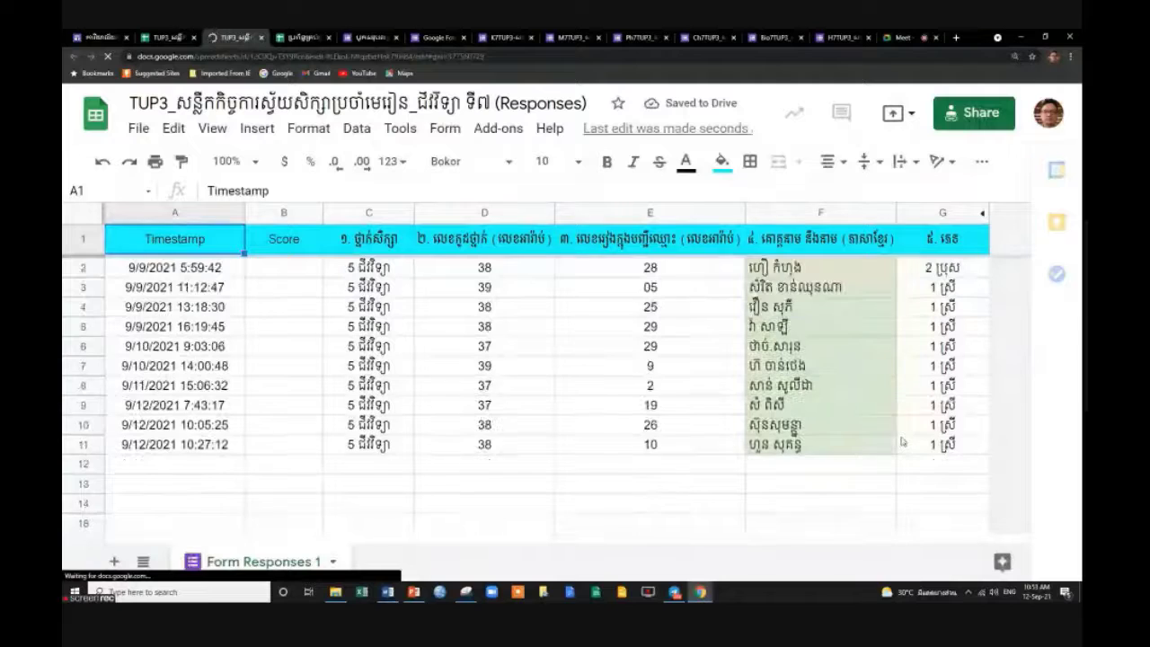
click(832, 312)
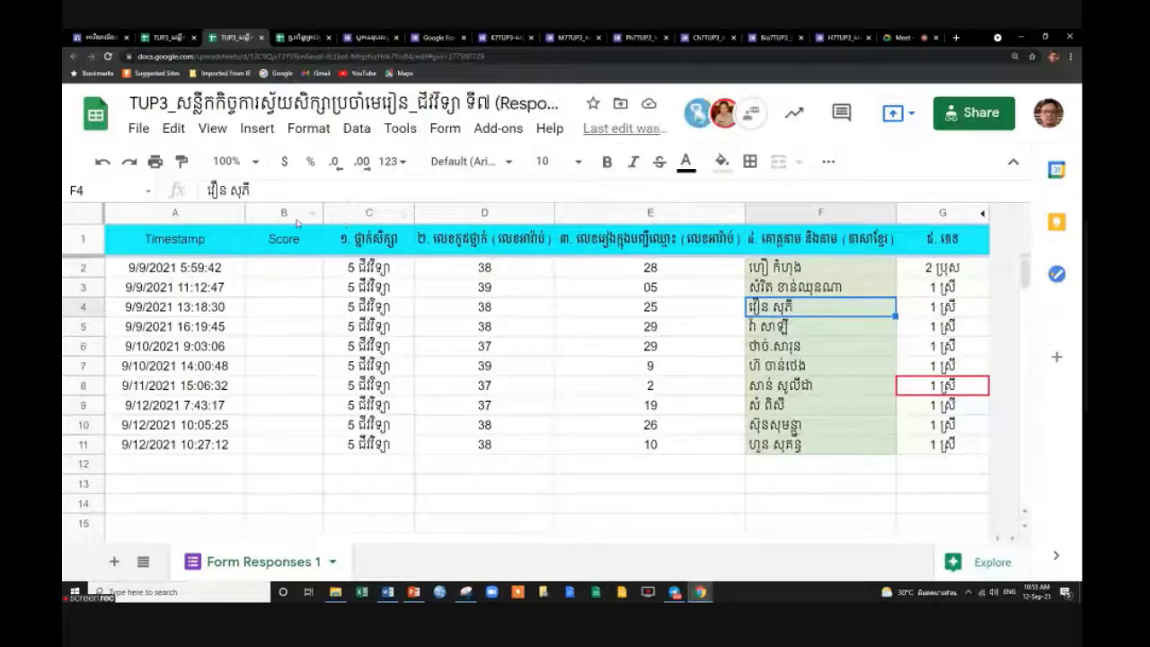
click(292, 217)
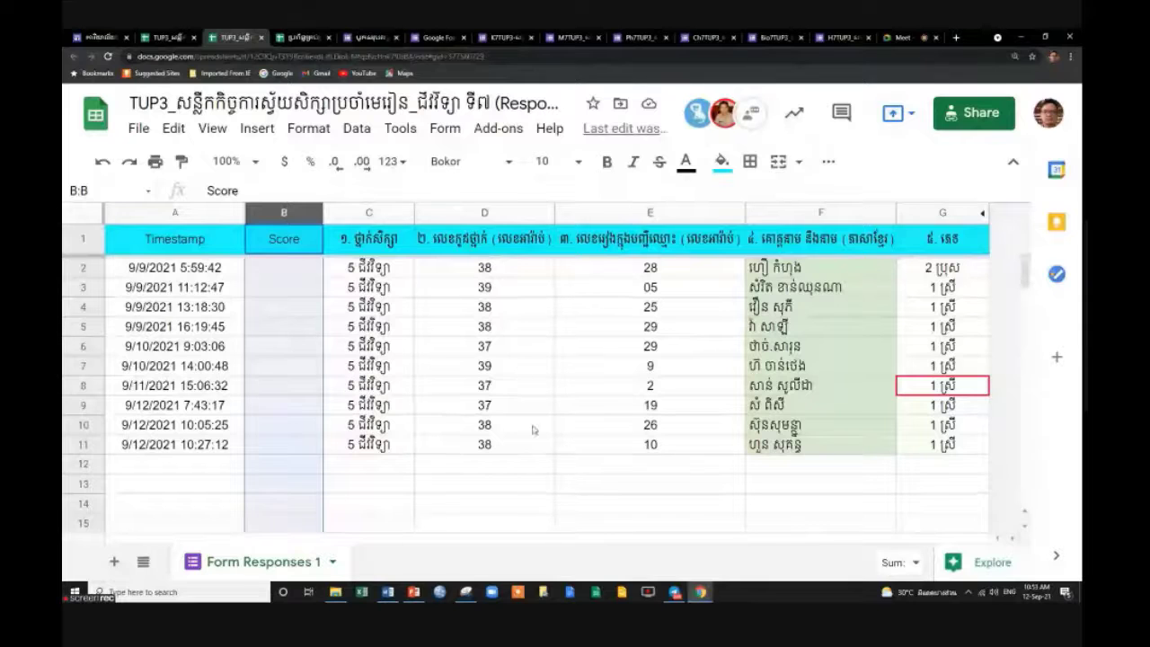
right_click(285, 215)
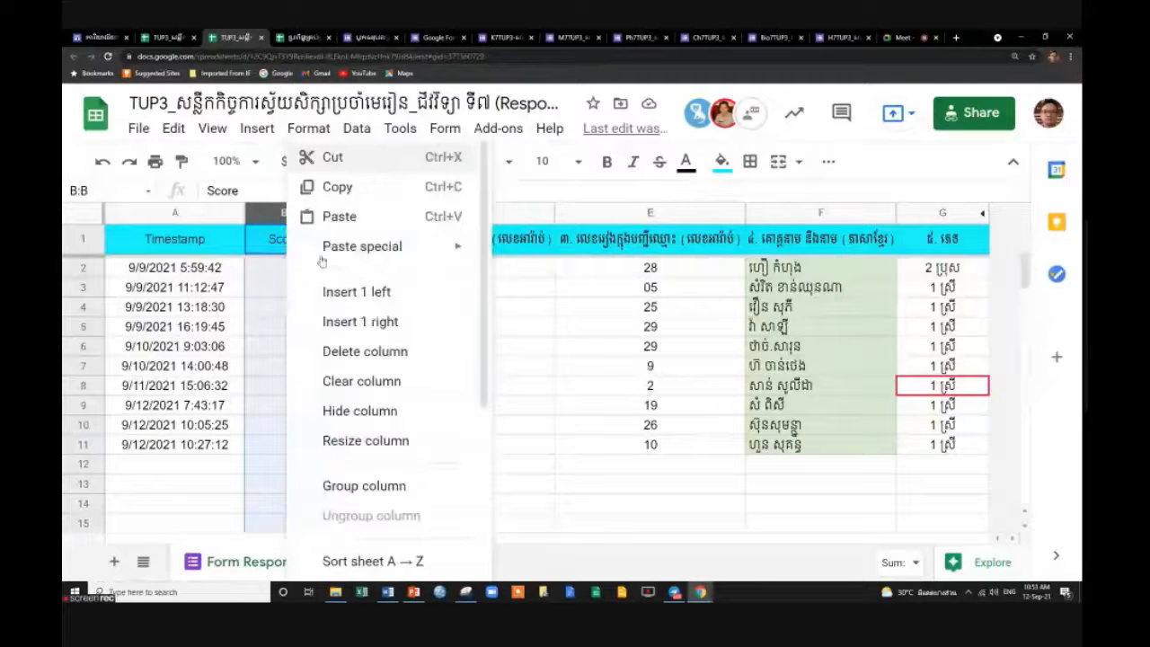
click(542, 405)
click(404, 309)
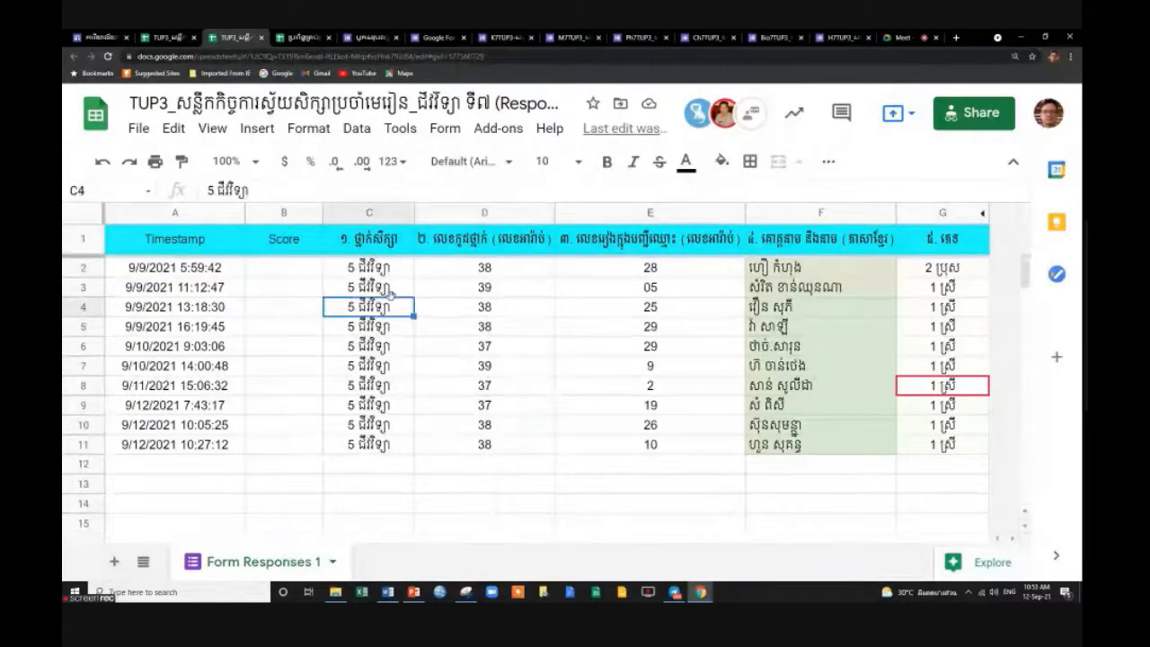
click(386, 269)
click(530, 272)
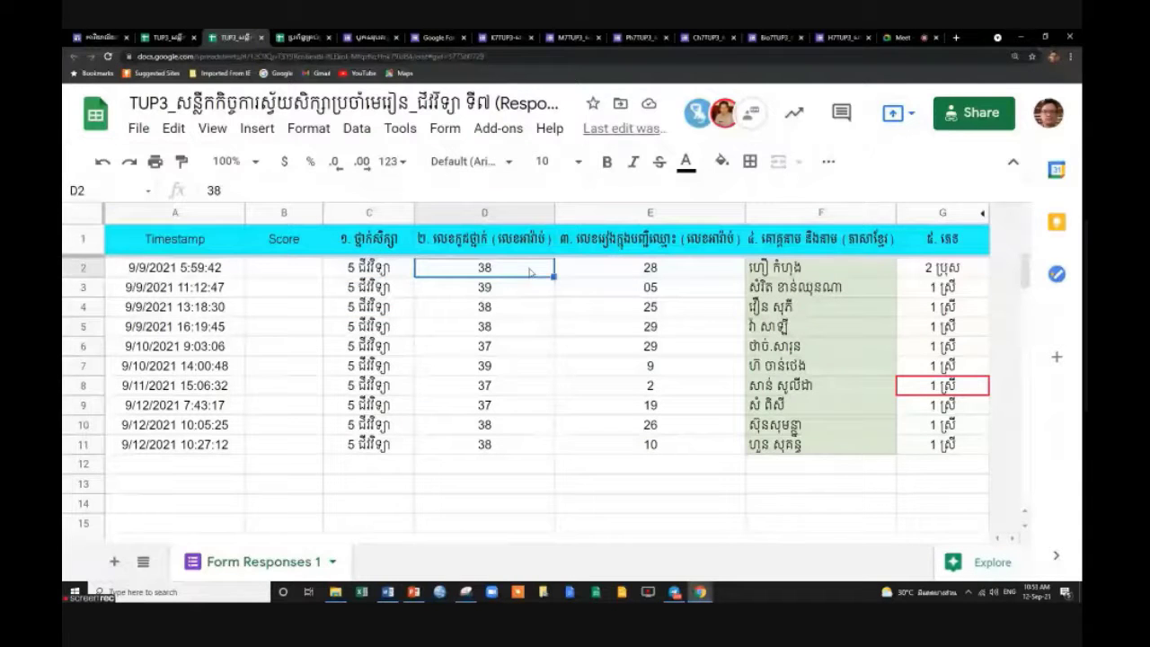
click(281, 214)
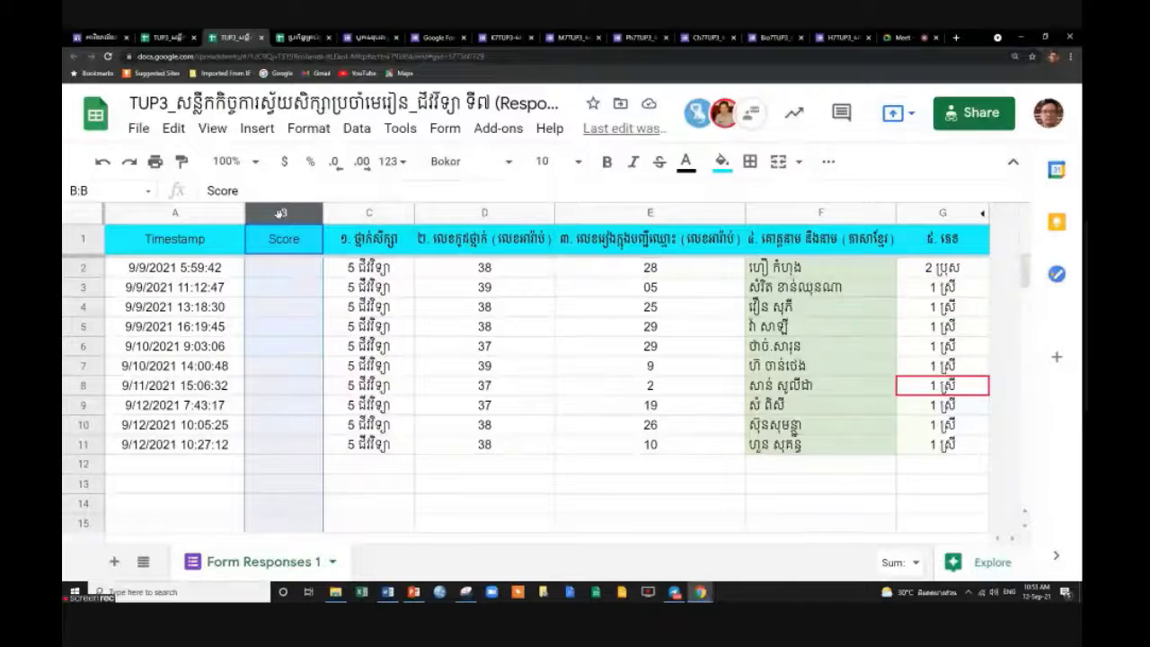
click(403, 332)
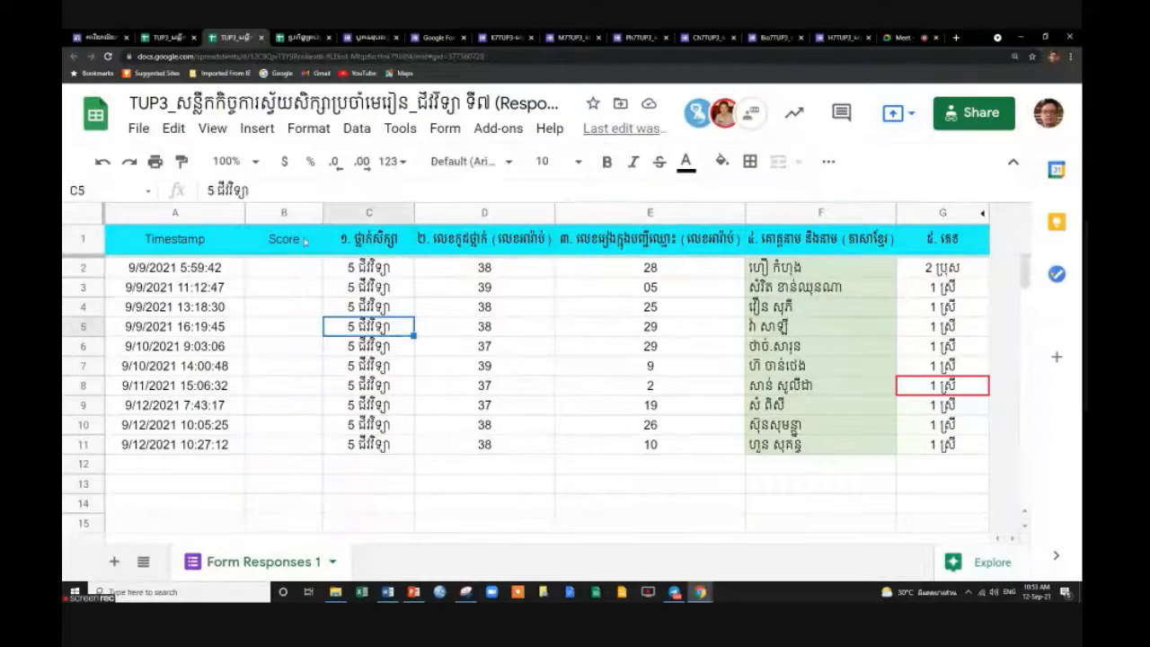
click(283, 213)
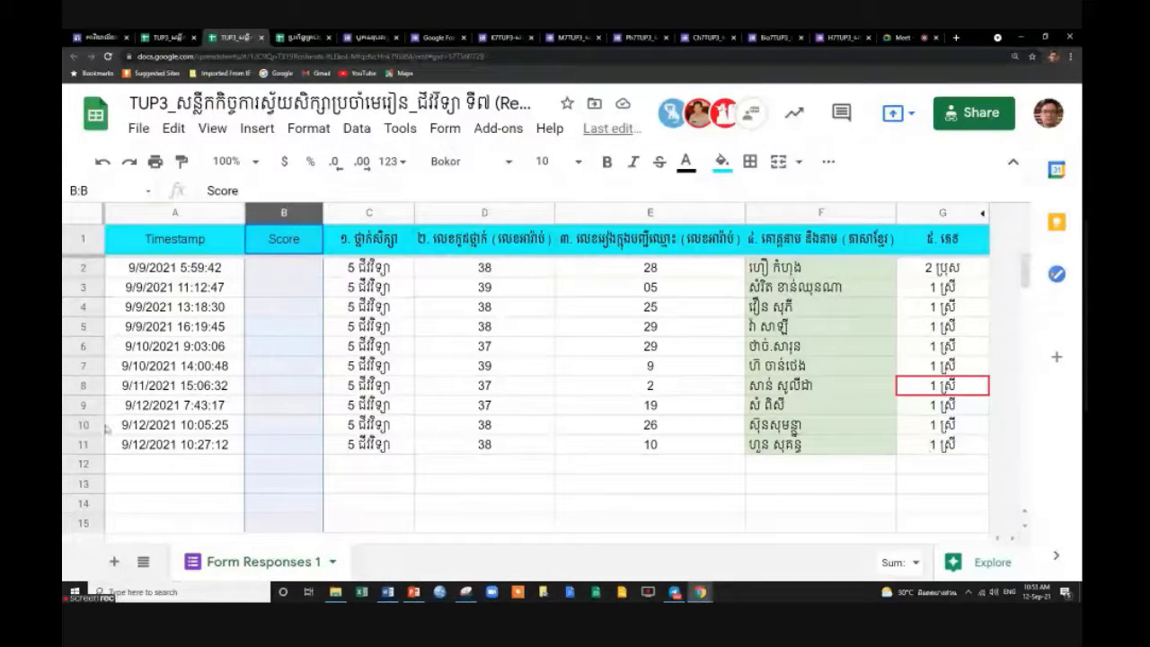
Select response rows 2 and 11 to check the span of ten student rows.
click(83, 444)
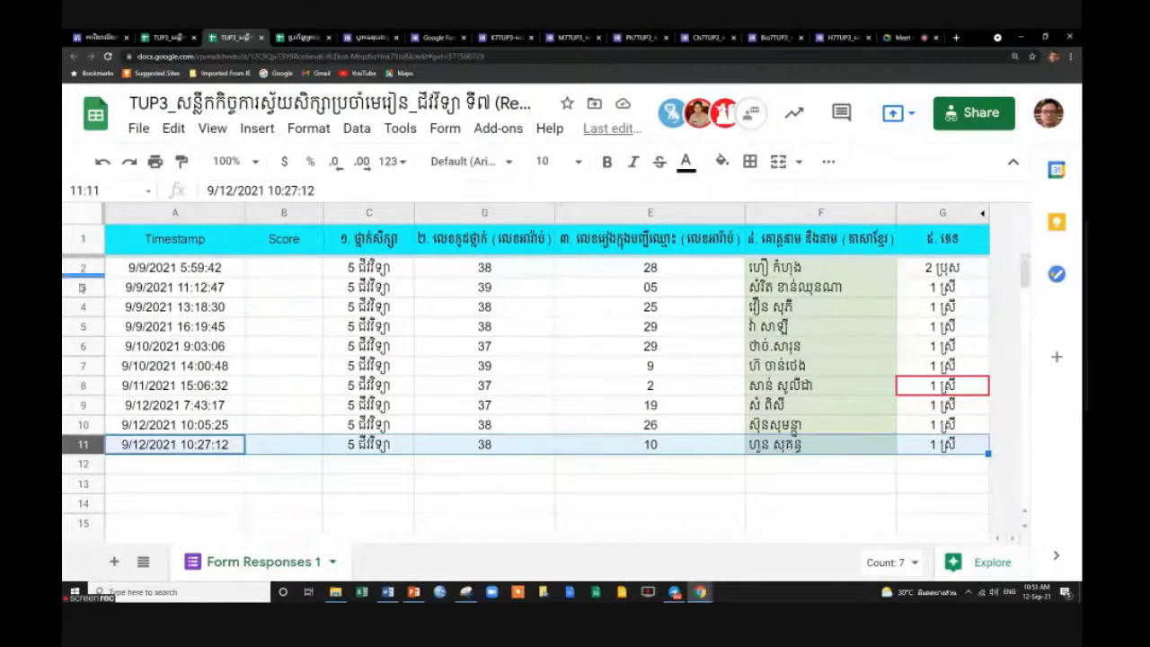
click(81, 267)
click(837, 302)
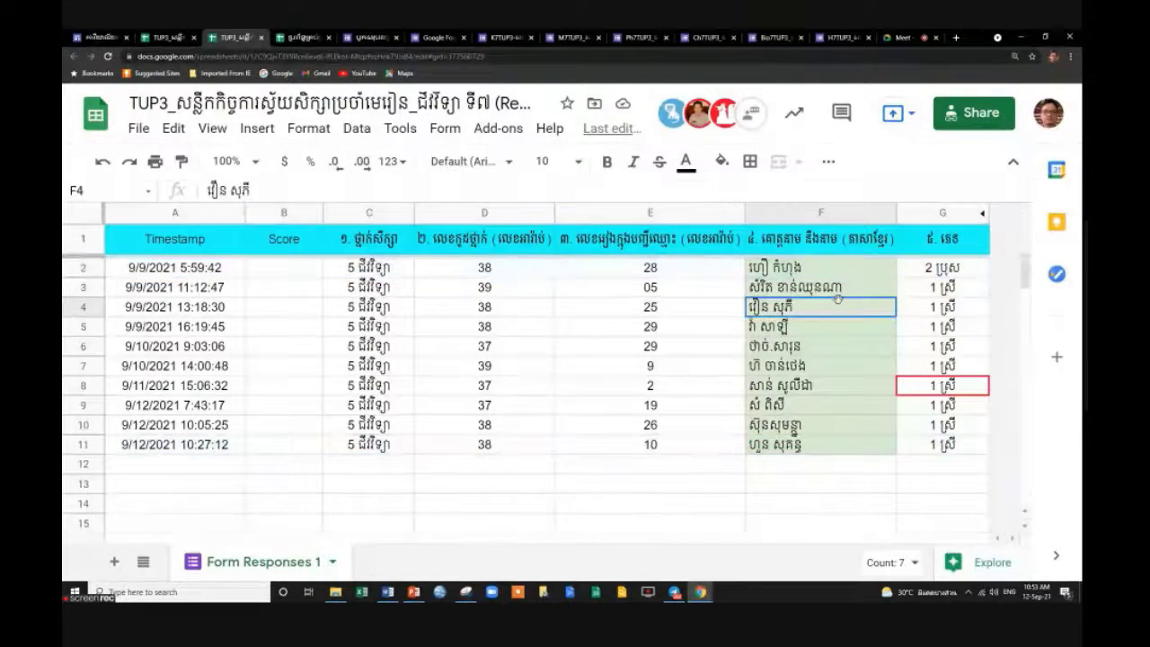
click(844, 268)
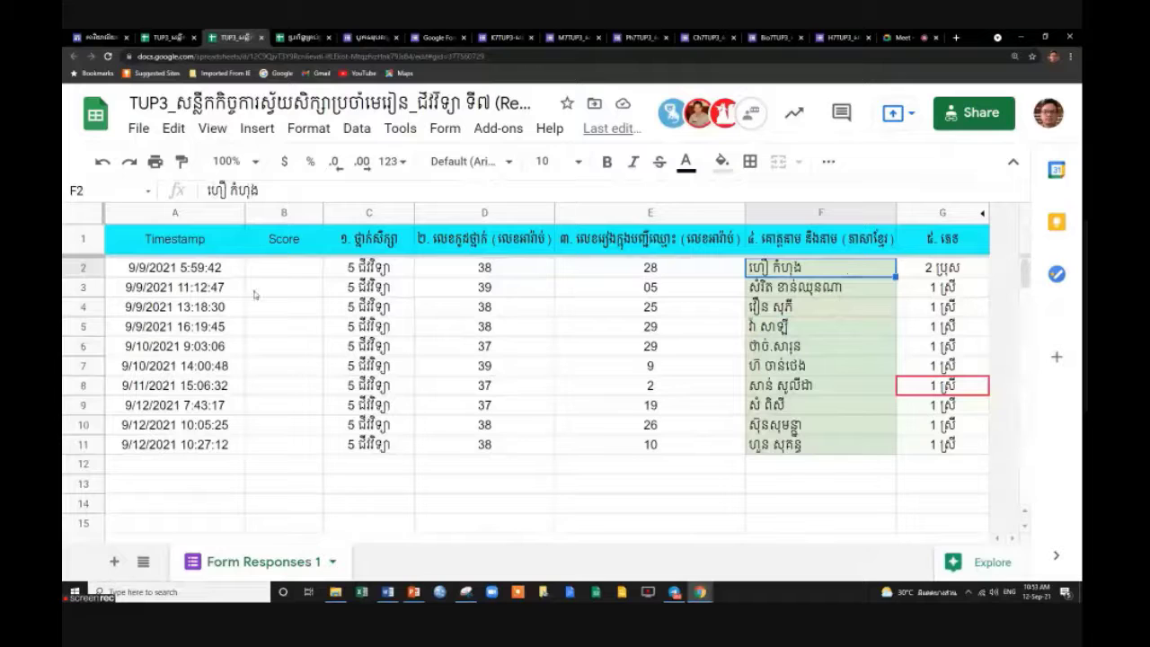
click(71, 268)
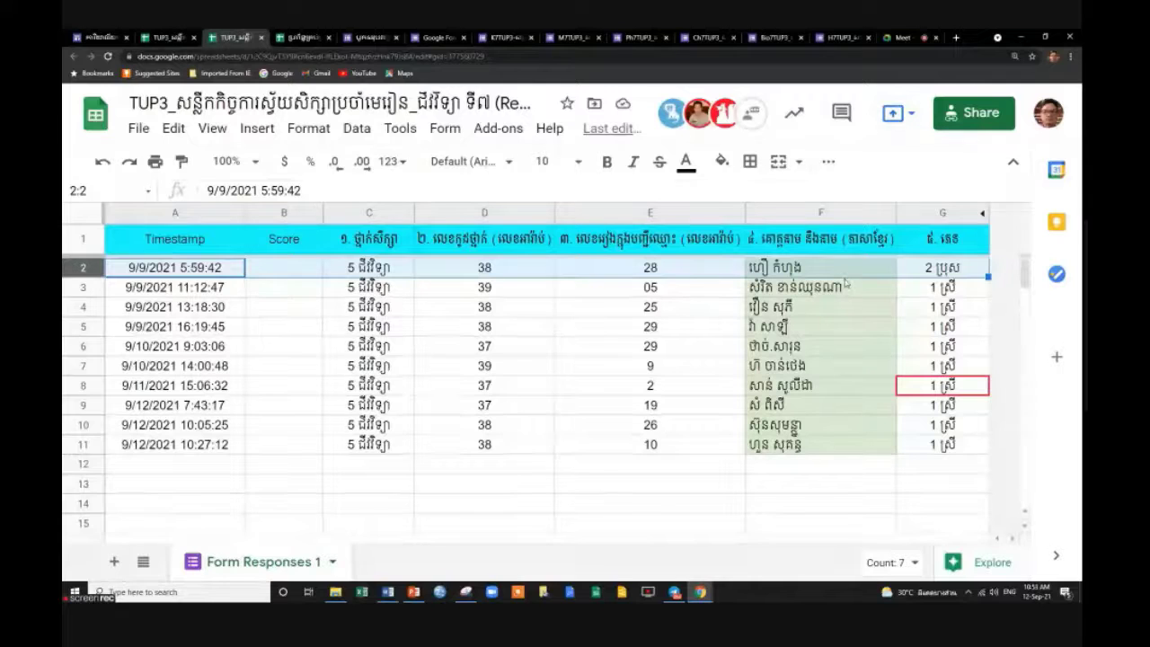
click(86, 444)
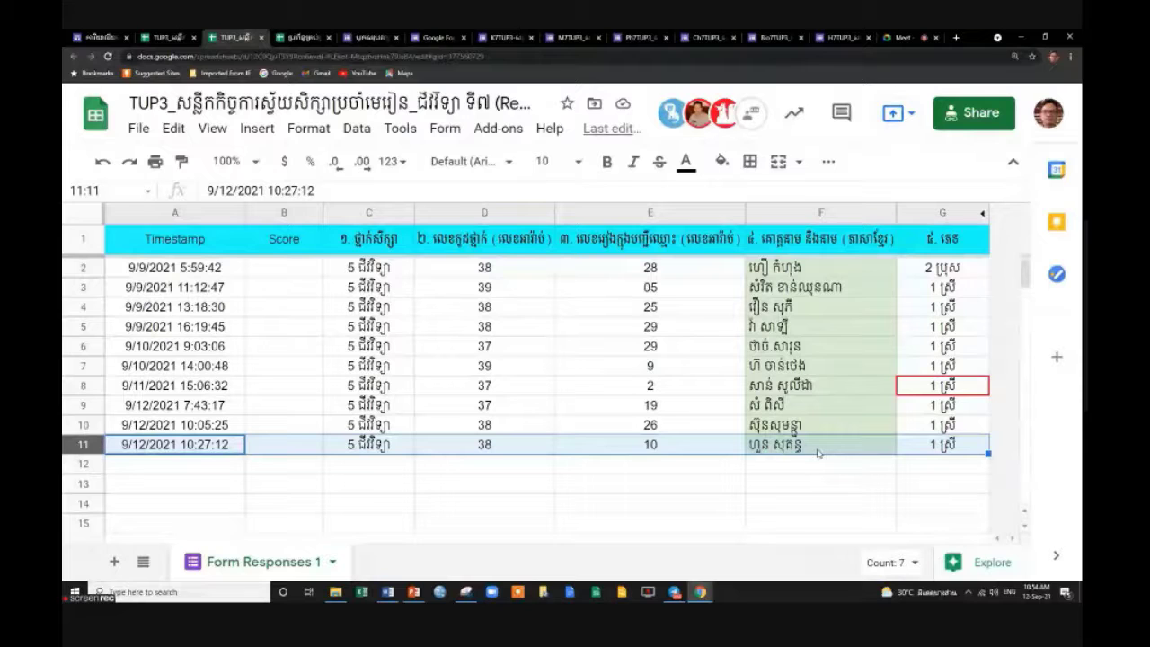
click(966, 273)
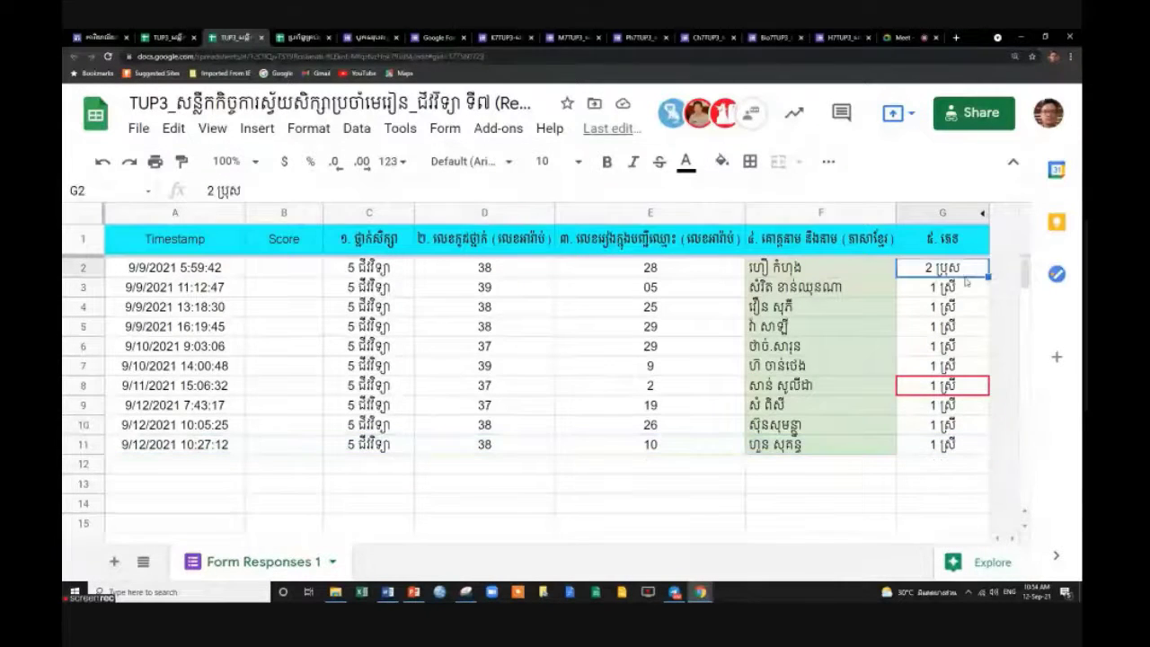
click(966, 289)
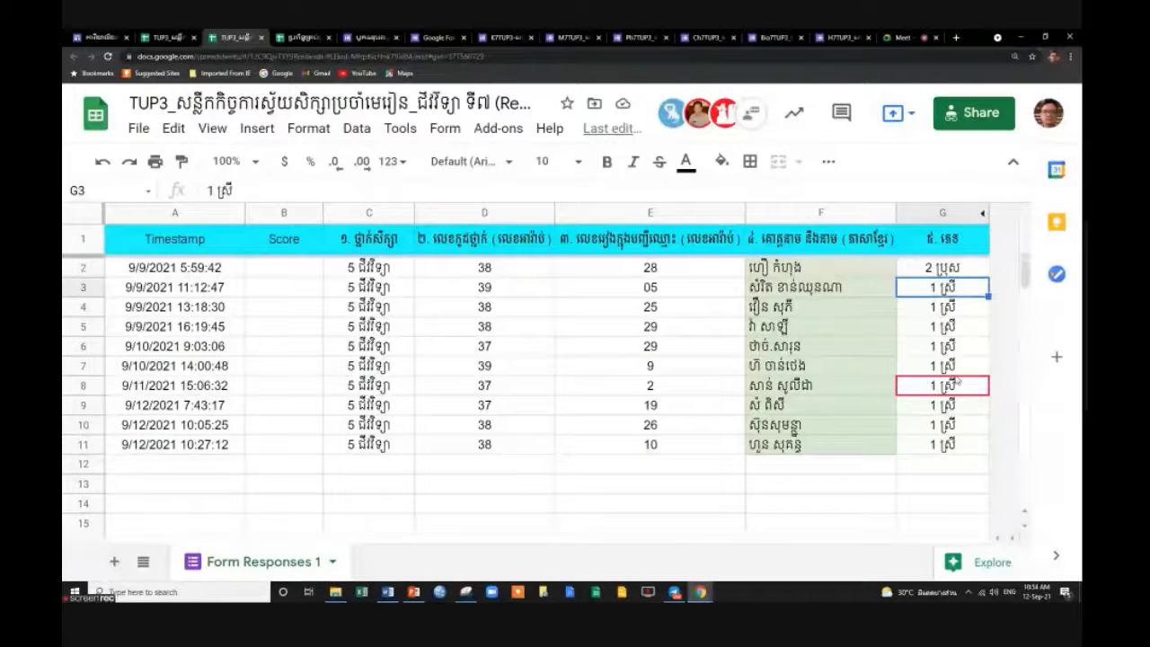
click(960, 453)
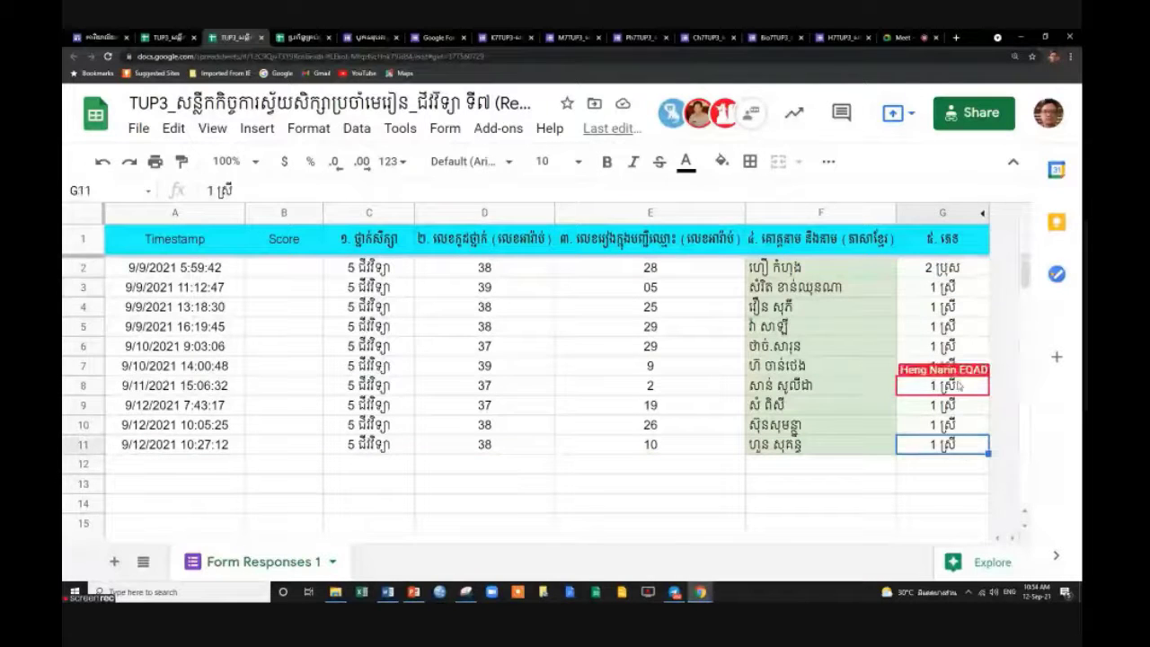
click(964, 290)
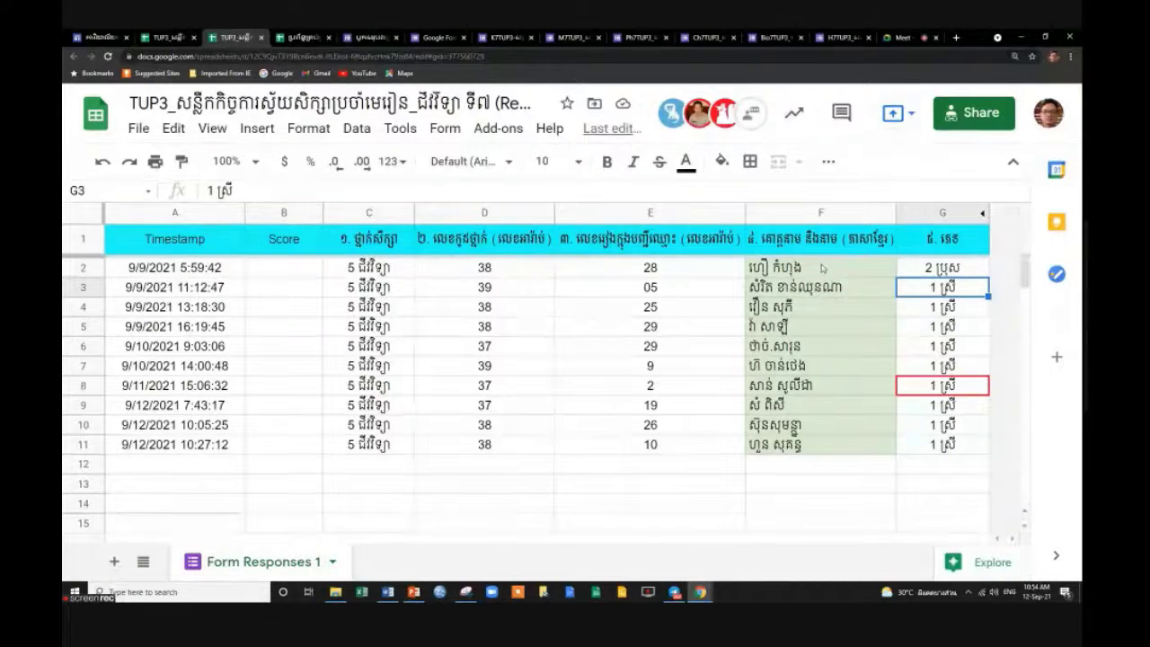
click(831, 270)
click(966, 274)
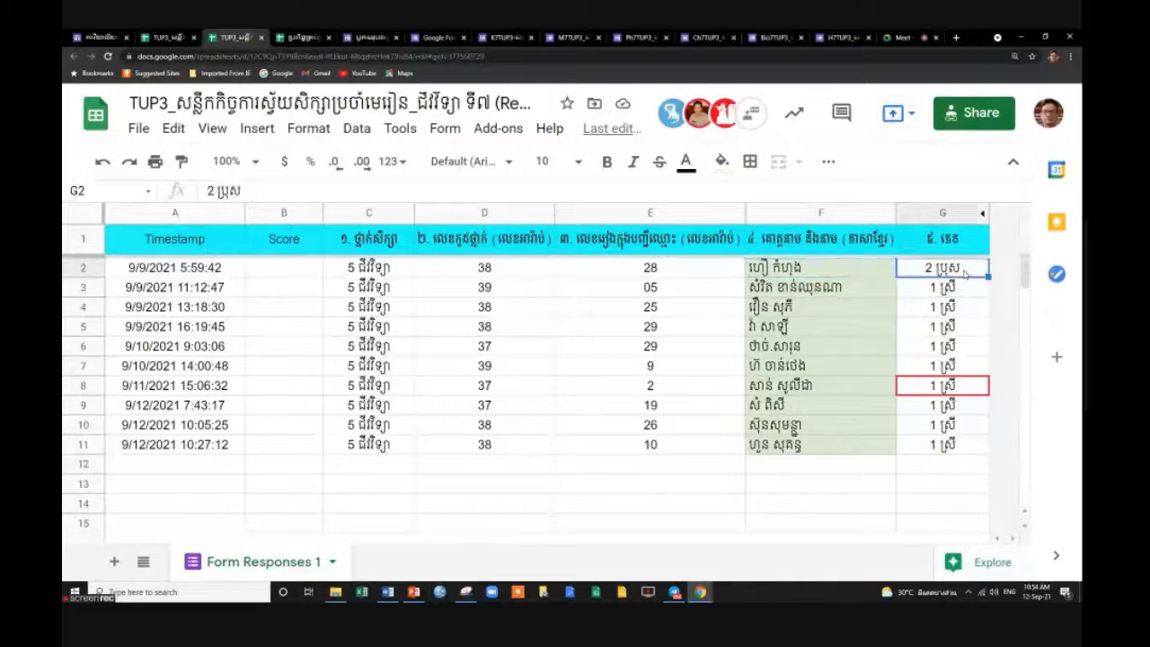
click(965, 446)
click(972, 290)
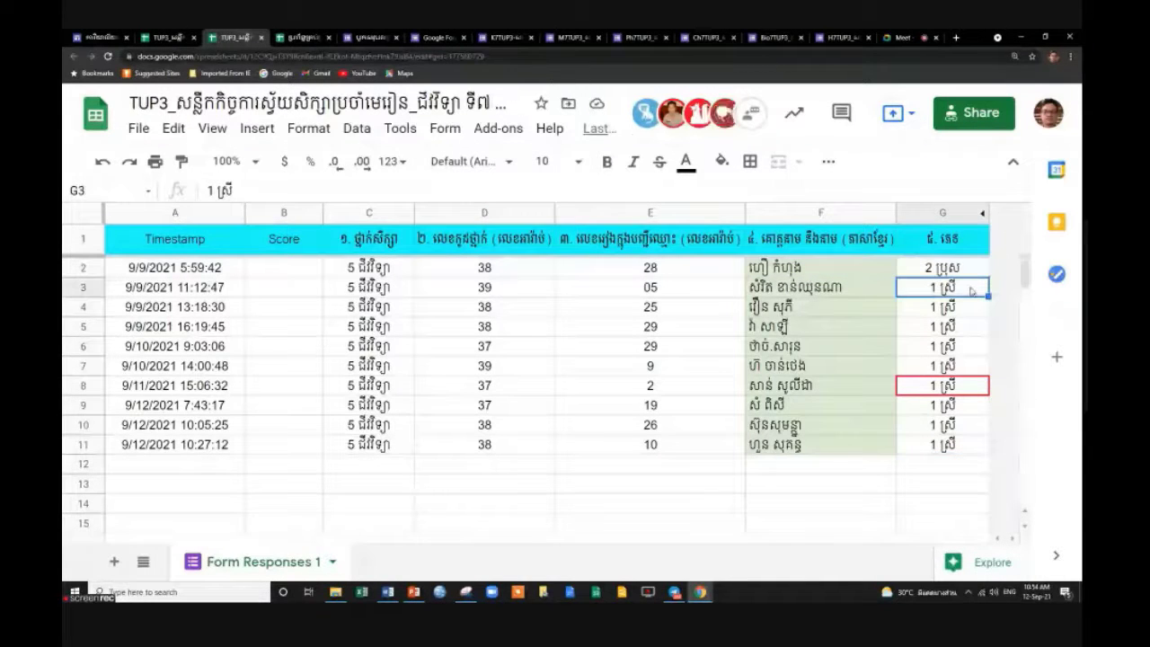
click(962, 449)
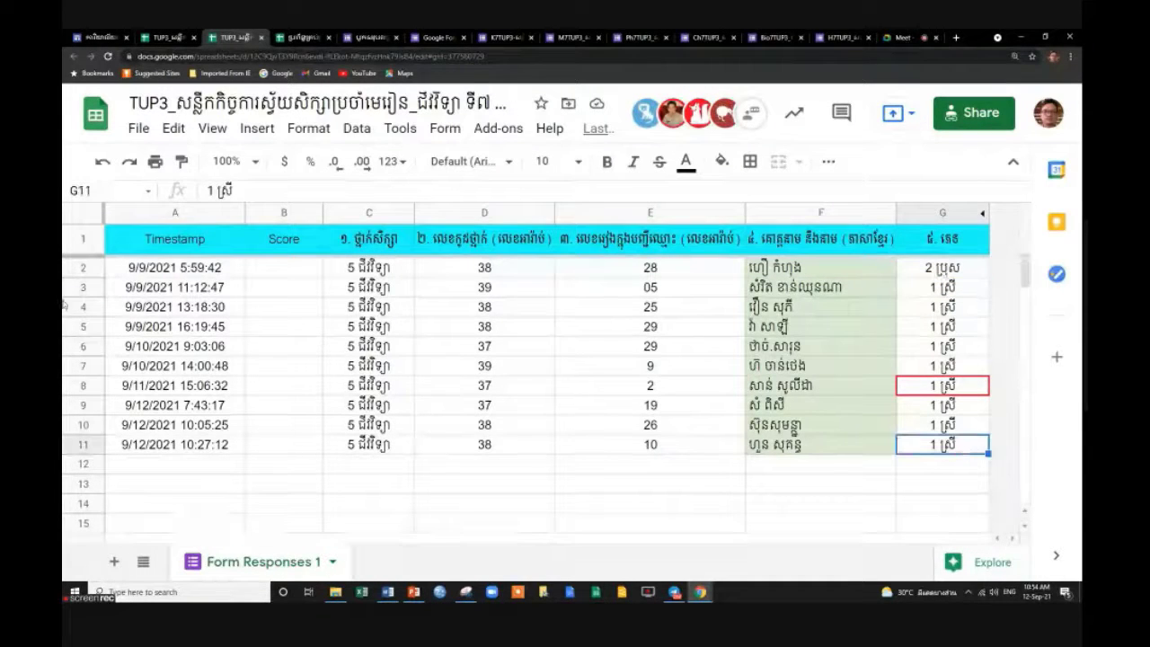
click(71, 267)
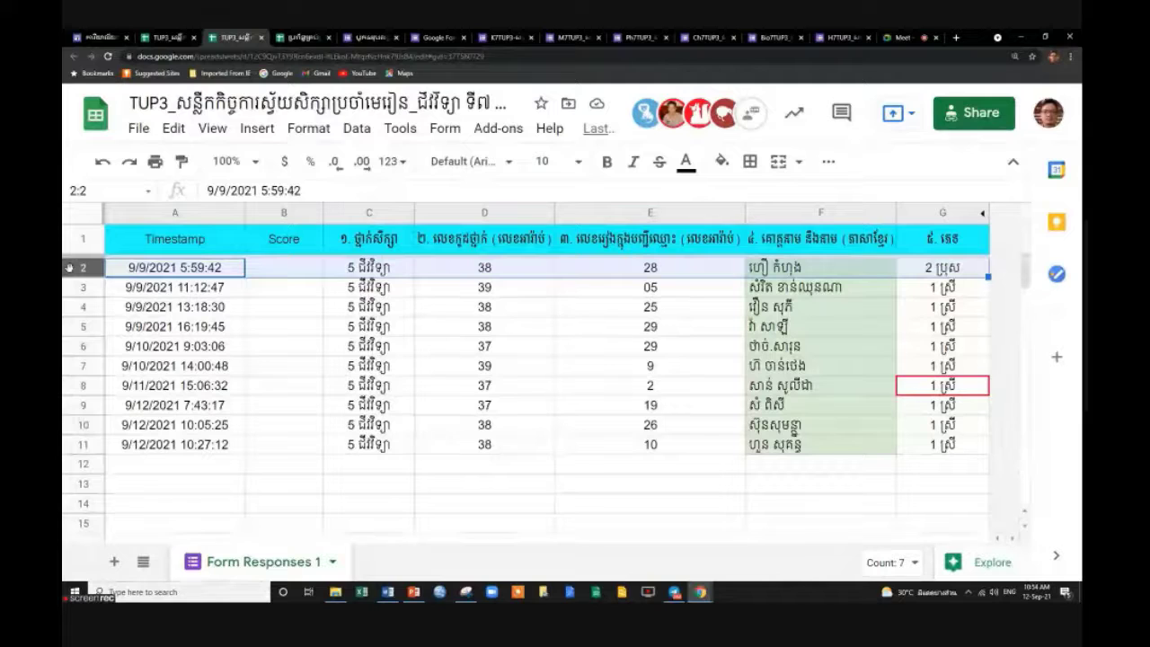
click(163, 267)
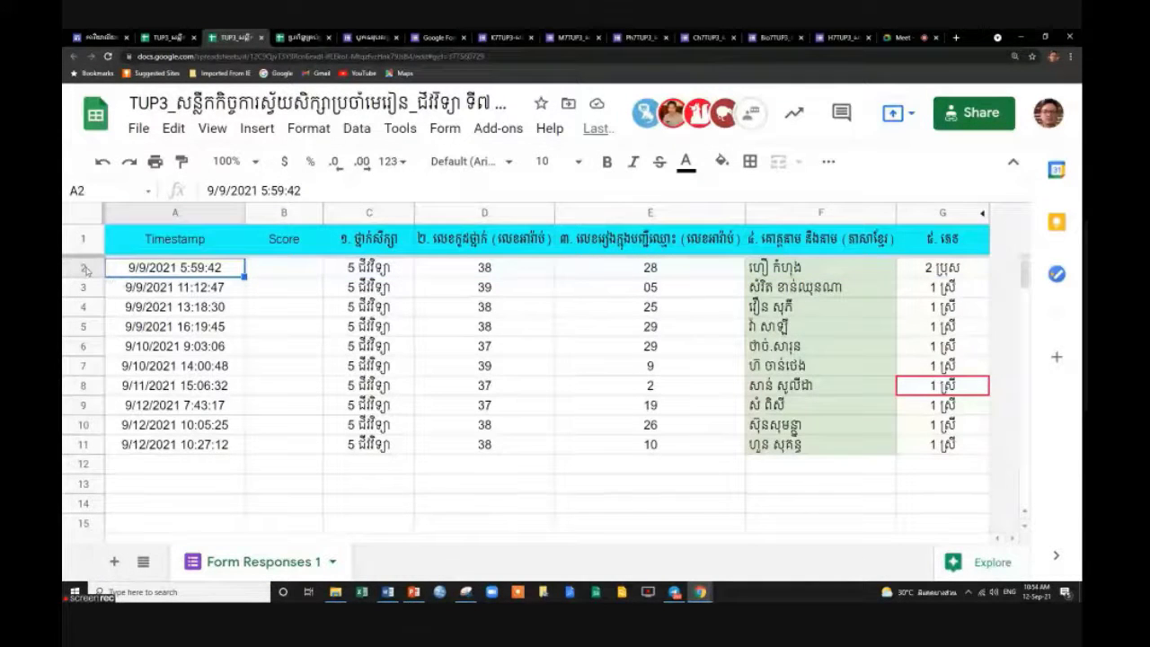
click(85, 268)
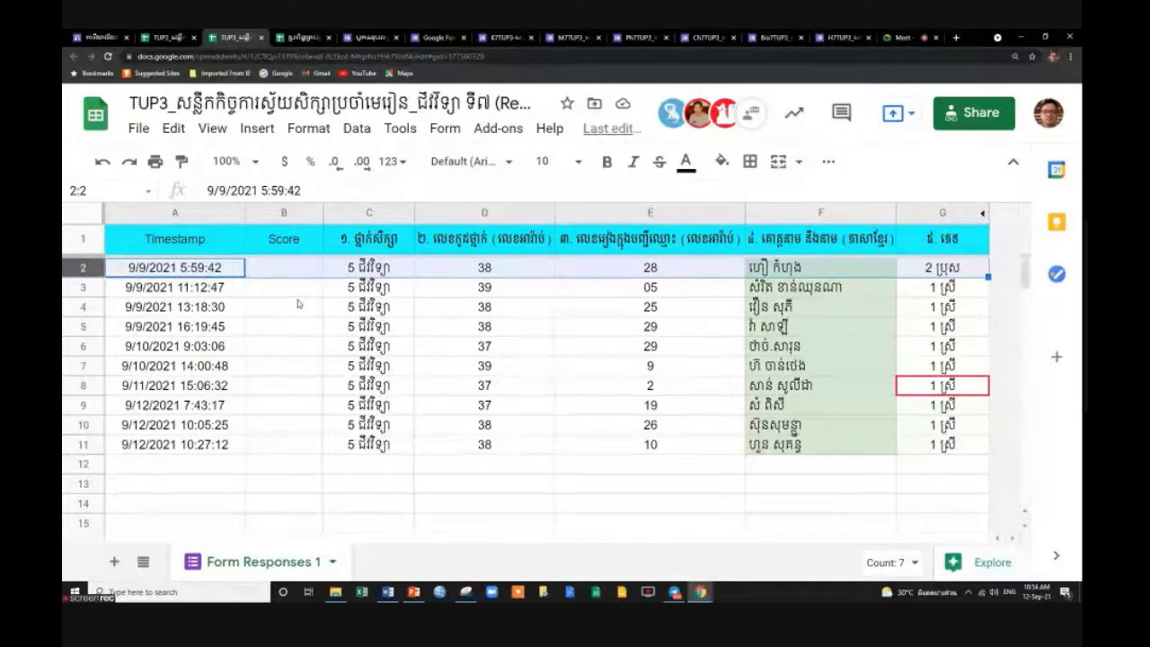
click(90, 444)
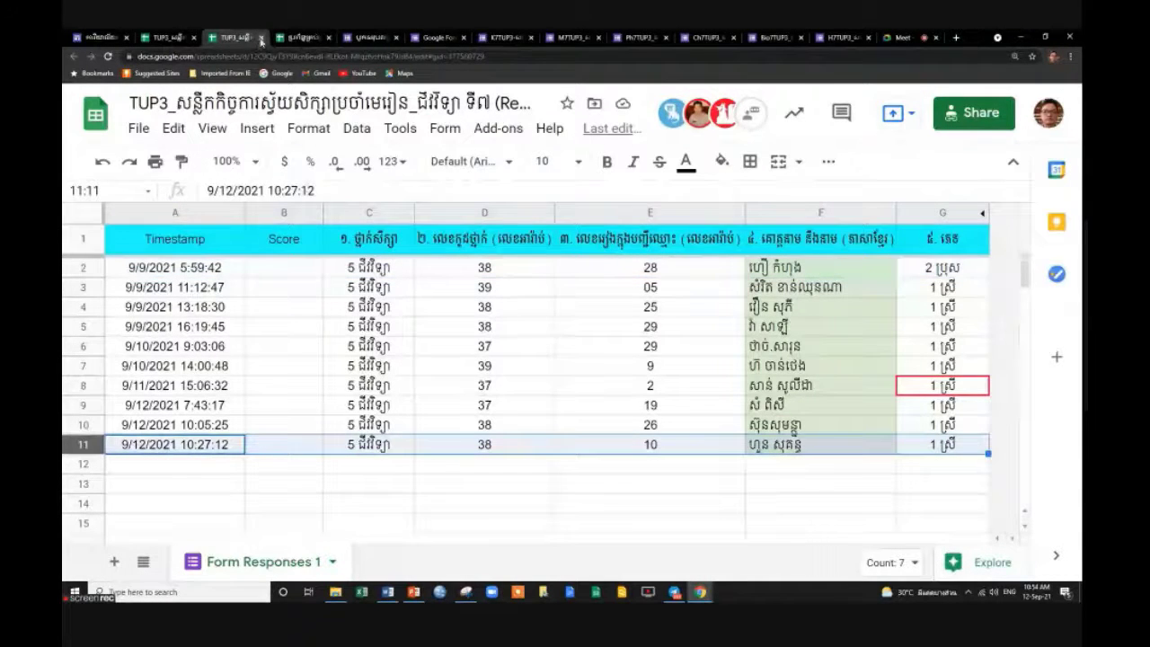
Close the biology tab and open H7TUP3 from the link on the ៦.ប្រវត្តិ sheet.
click(261, 39)
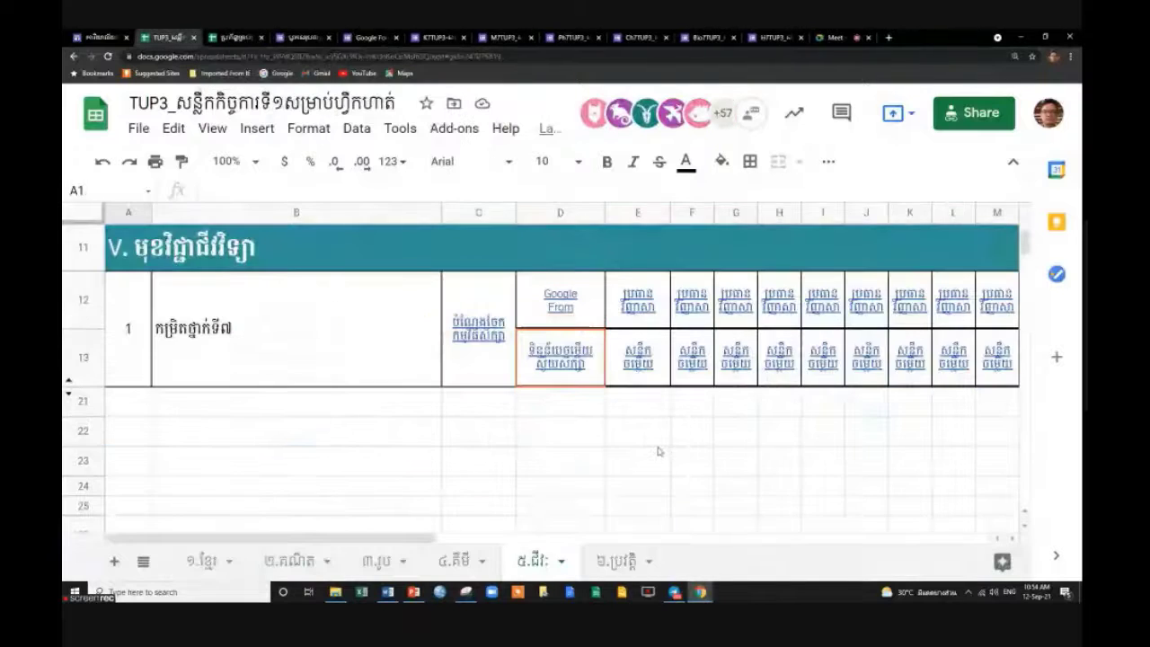
click(610, 566)
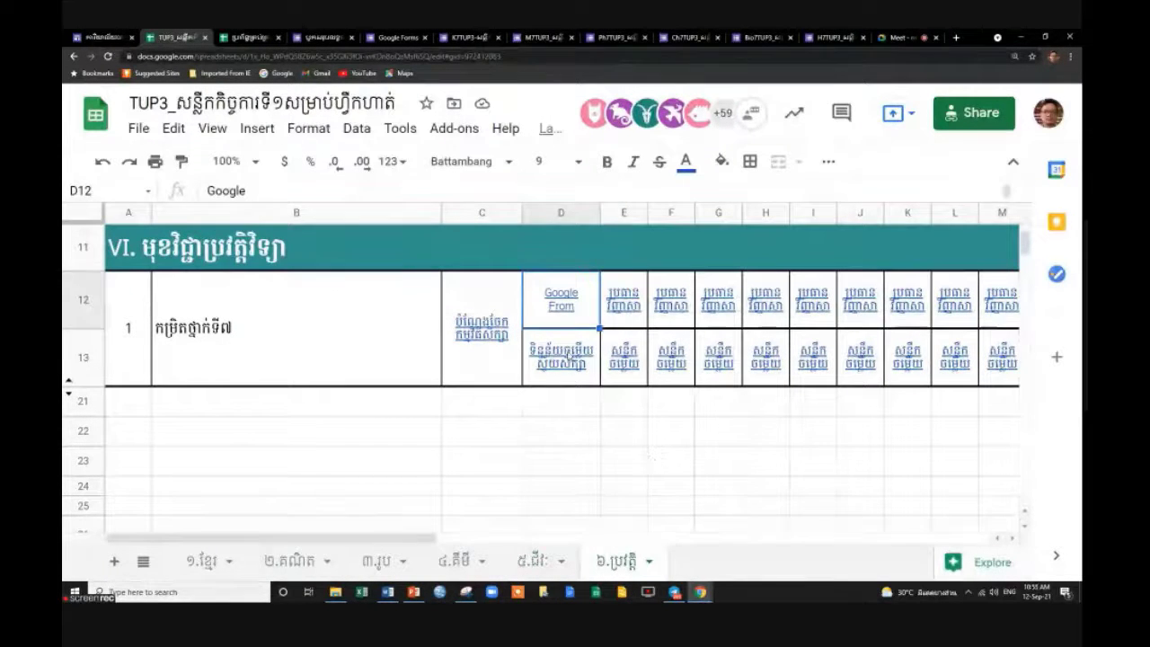
click(569, 353)
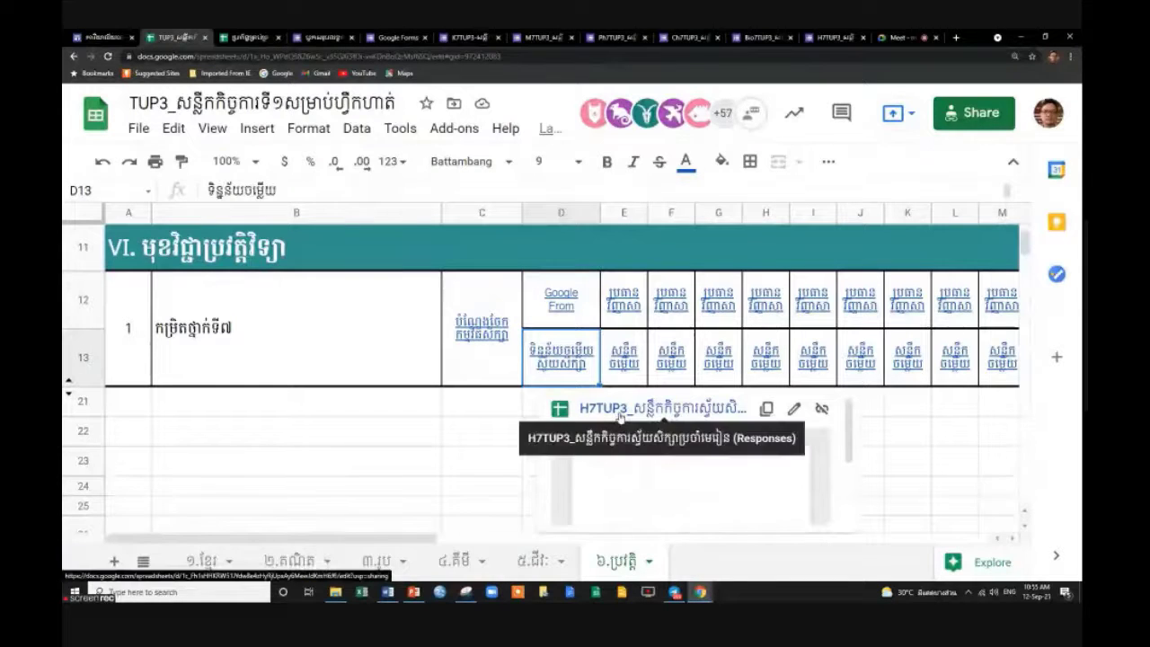
click(619, 410)
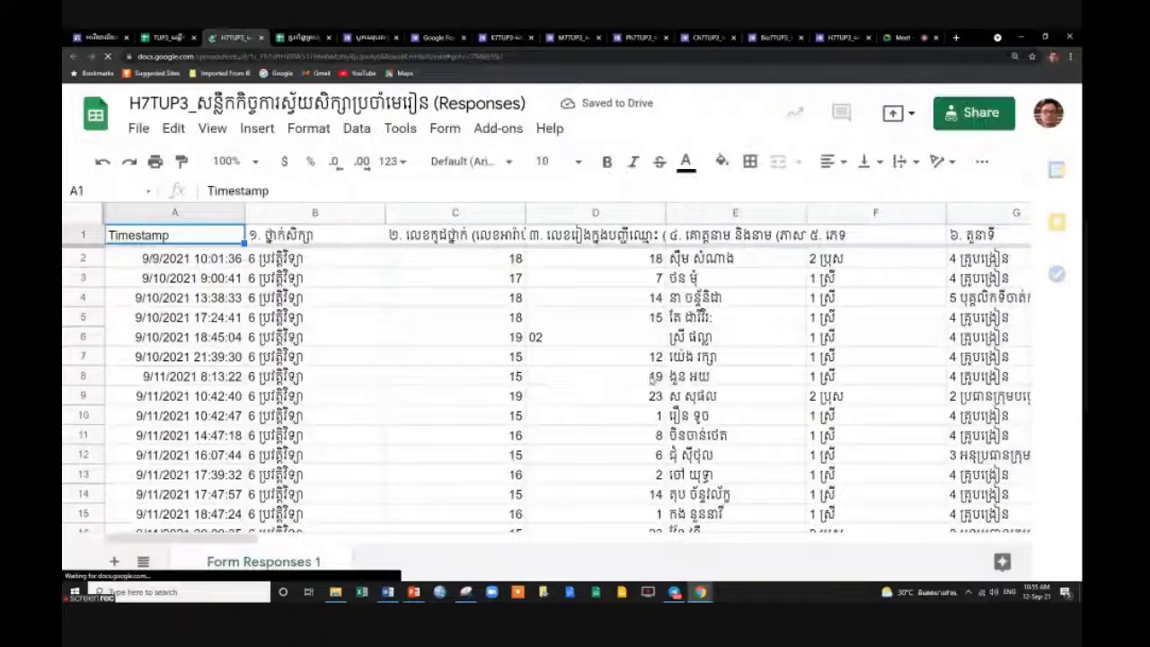
Hide columns G through AK of the H7TUP3 responses.
drag(249, 540, 325, 533)
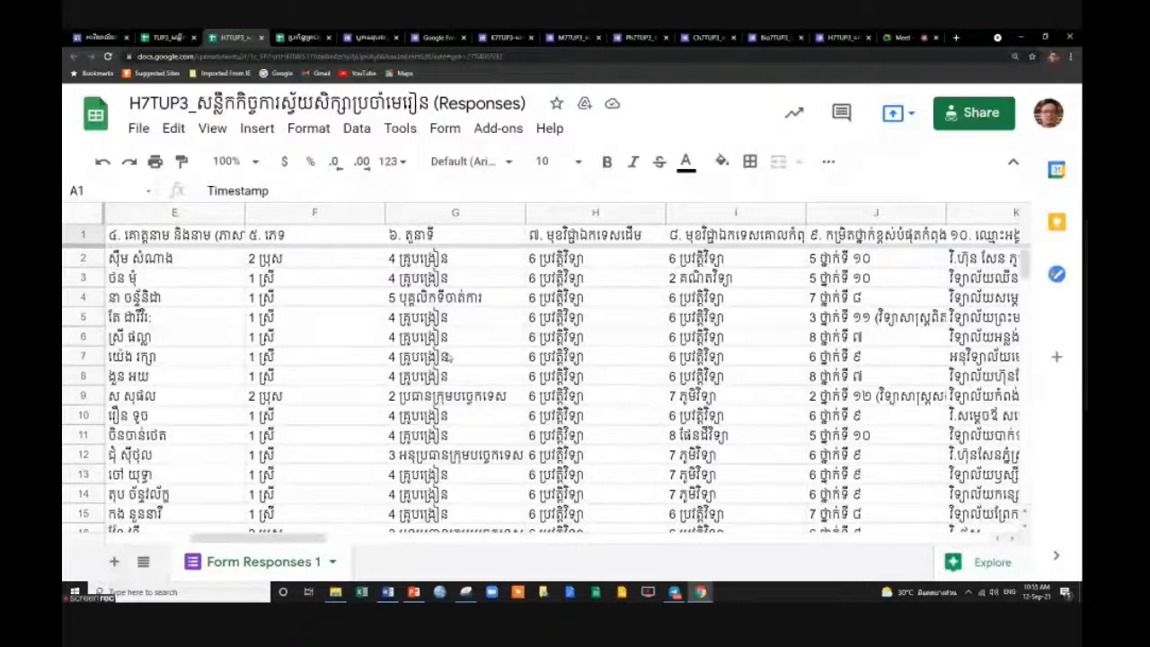
click(455, 214)
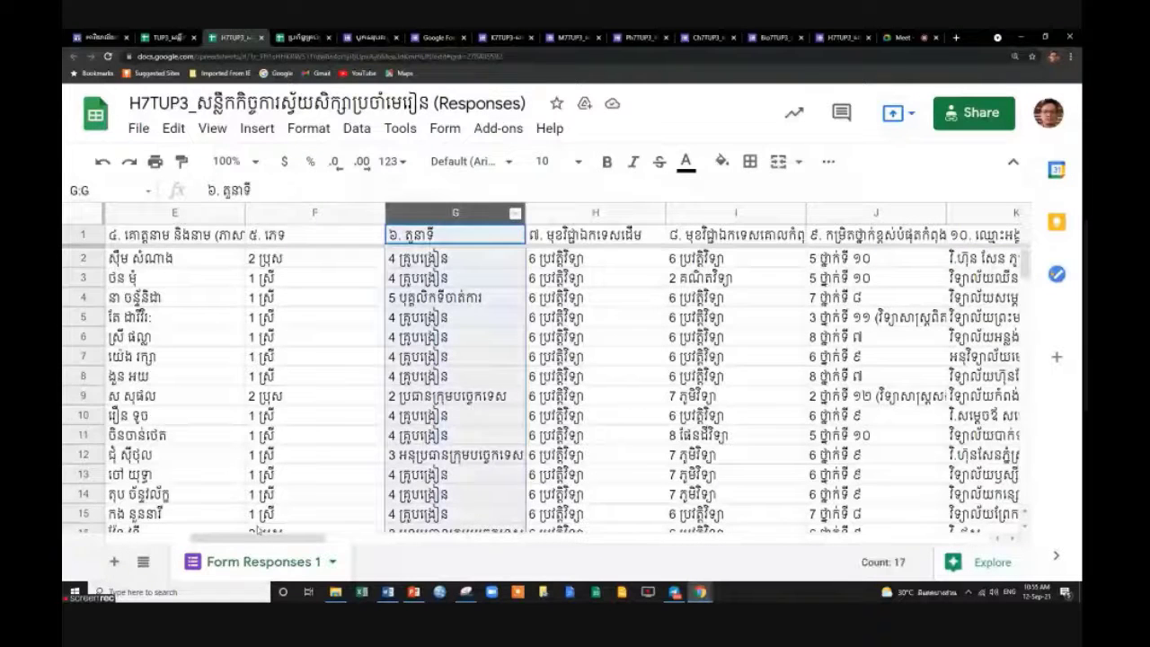
drag(282, 541, 925, 541)
shift+click(420, 216)
right_click(422, 216)
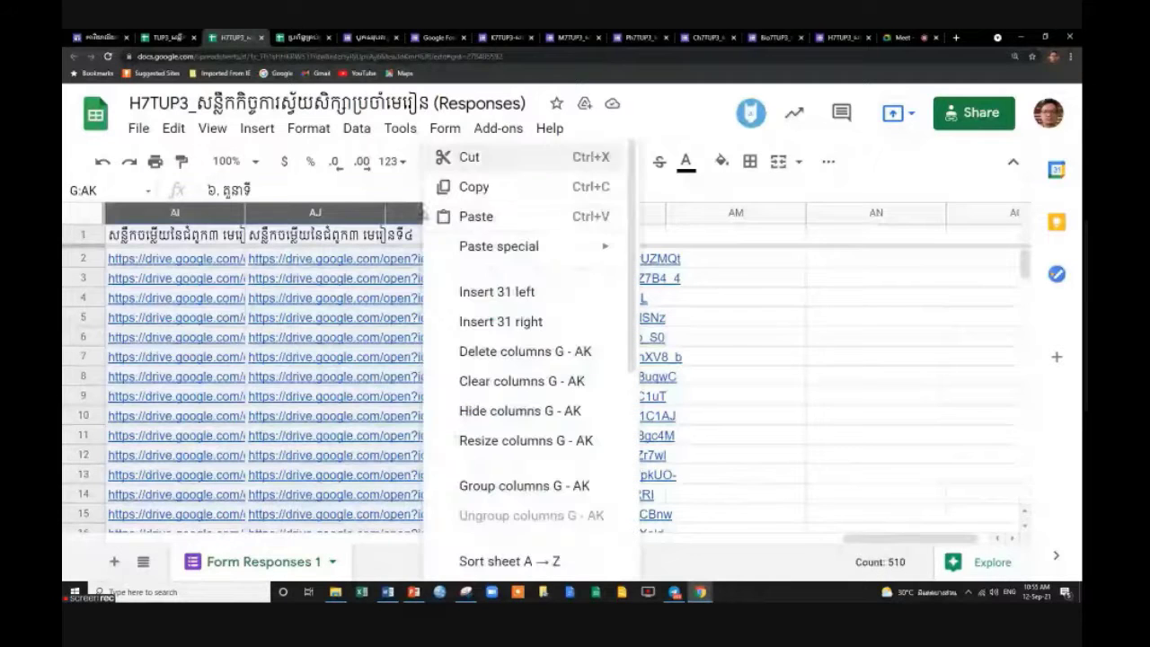
click(539, 411)
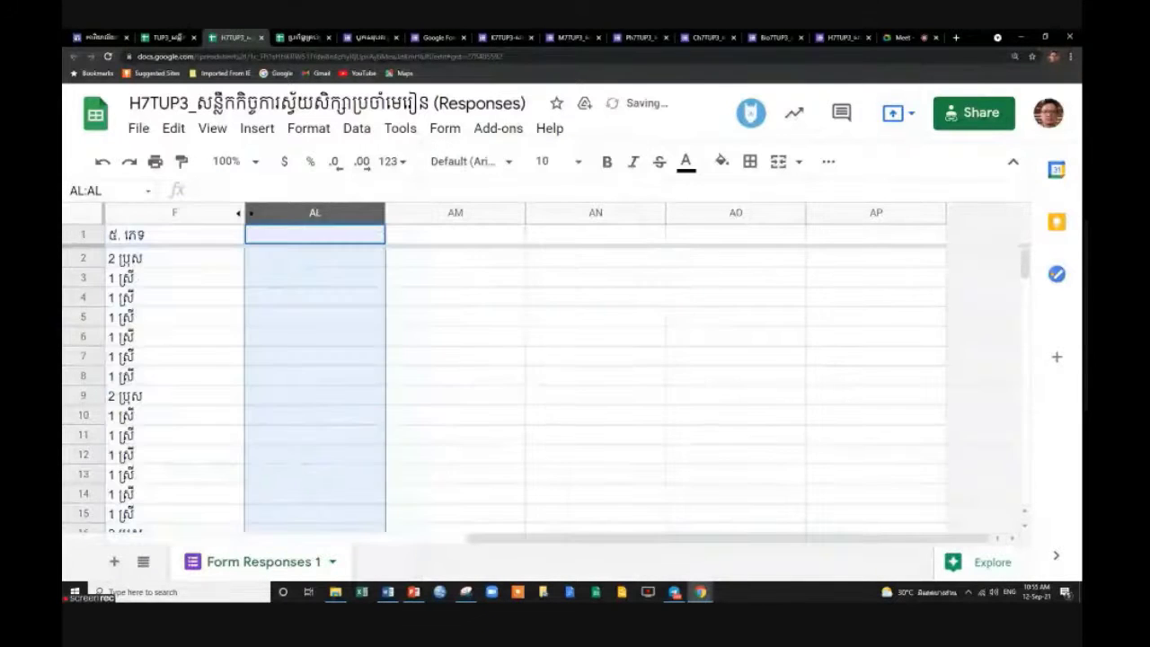
click(981, 113)
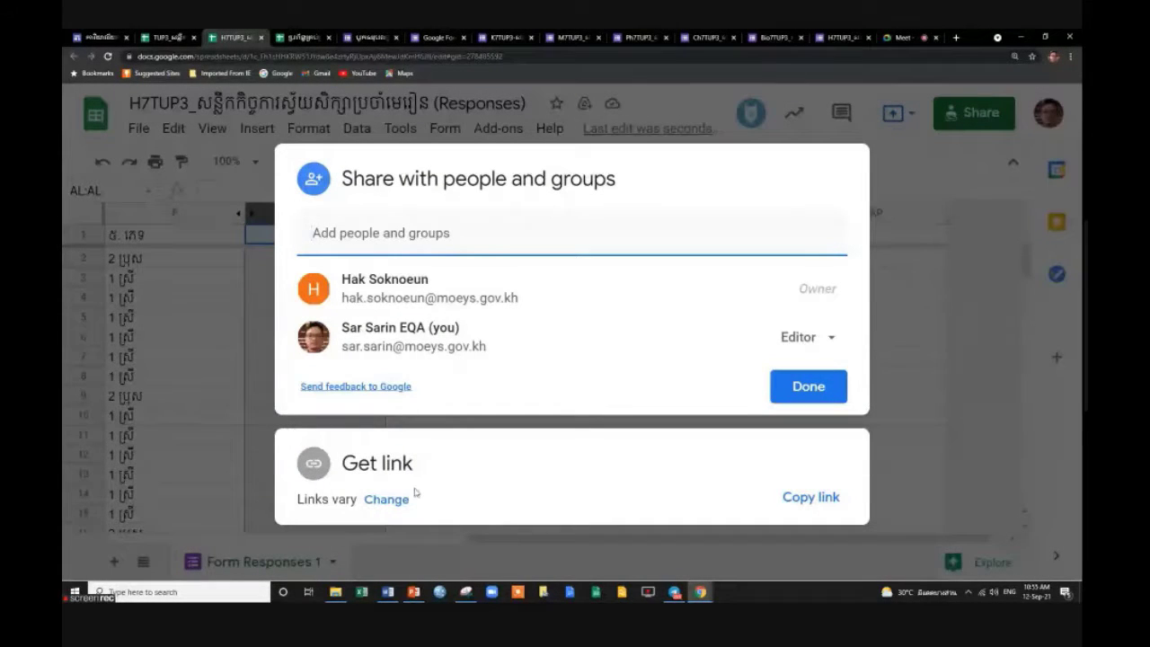
Keep H7TUP3's link at Viewer access for the Ministry group and anyone with the link.
click(388, 500)
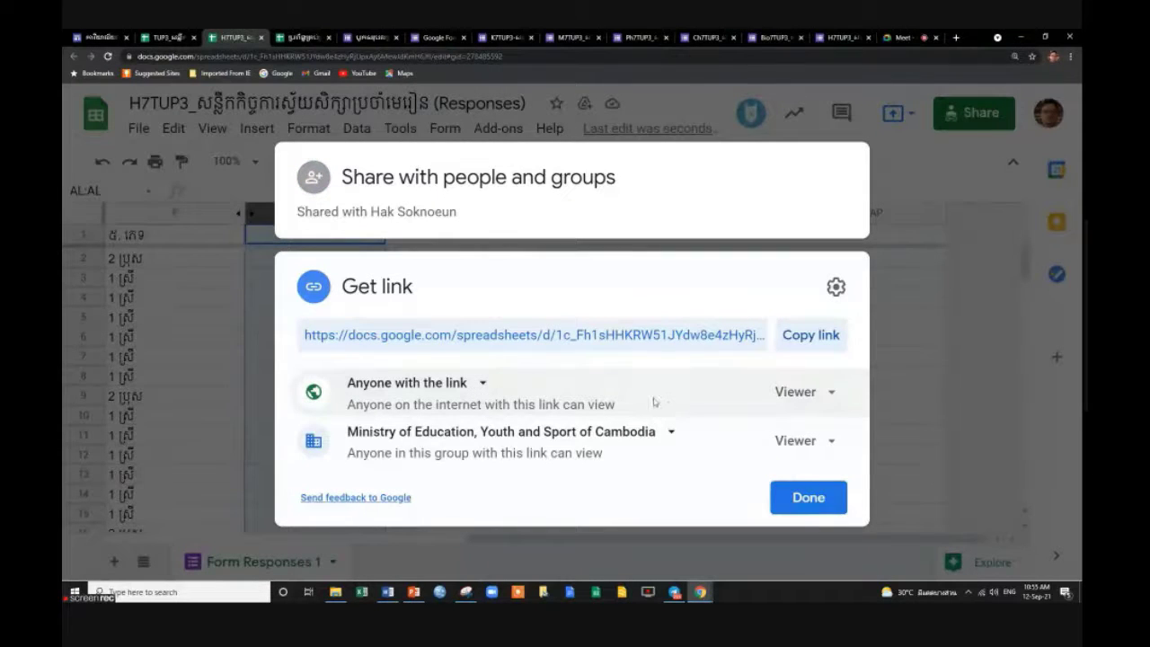
click(828, 441)
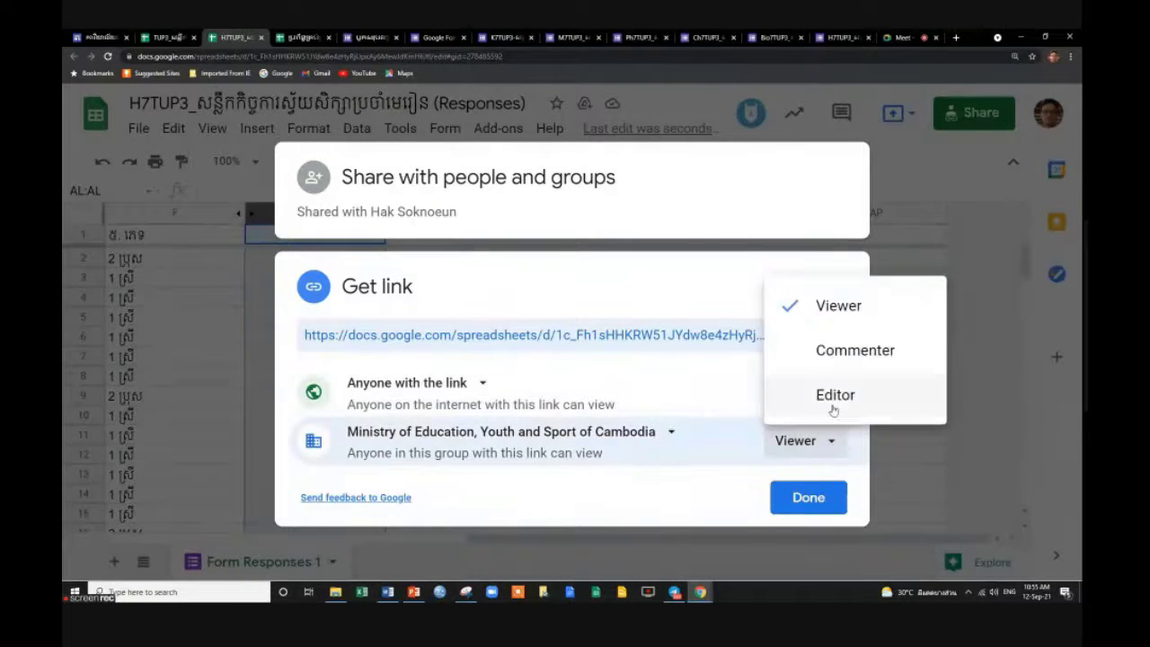
click(703, 496)
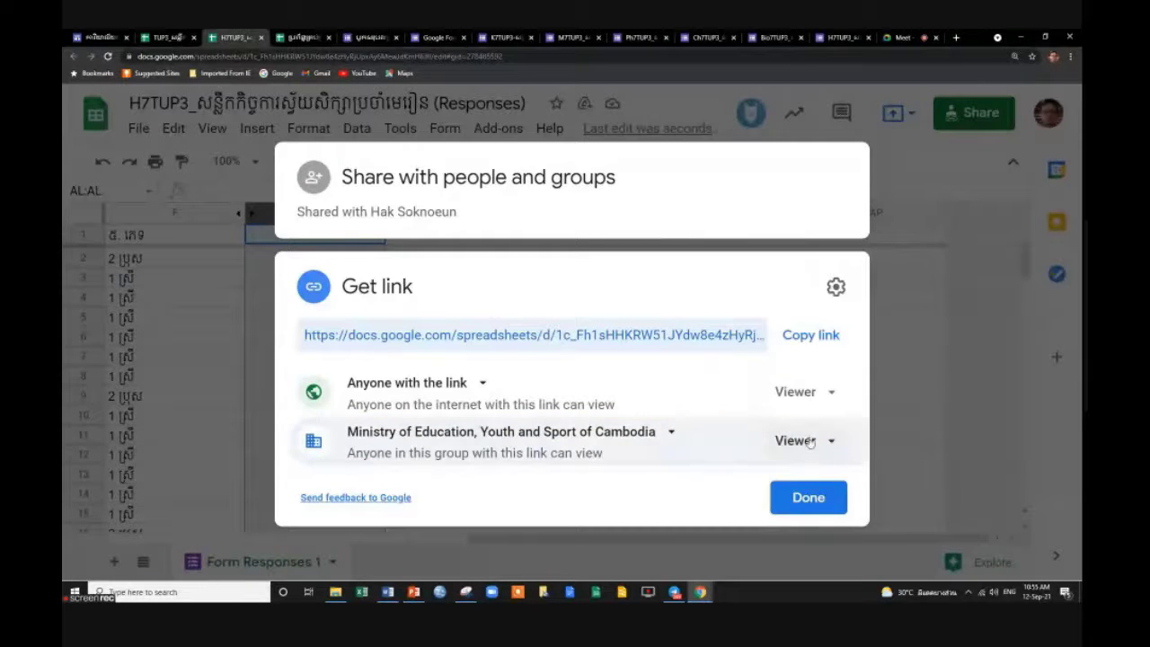
click(808, 498)
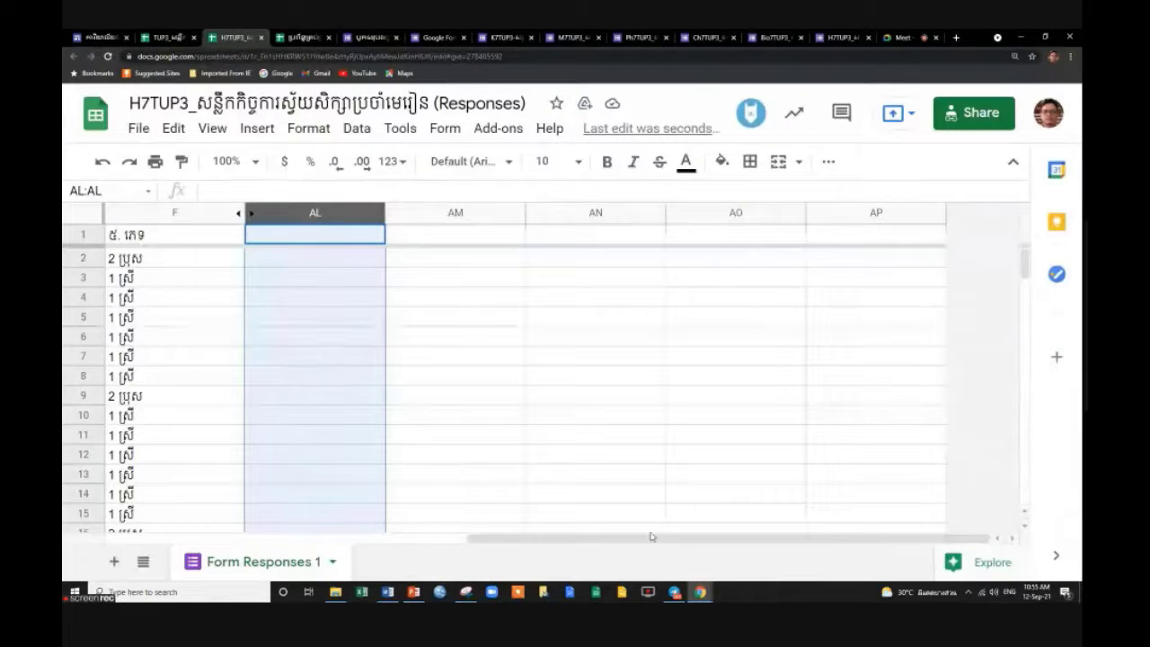
drag(651, 536, 287, 537)
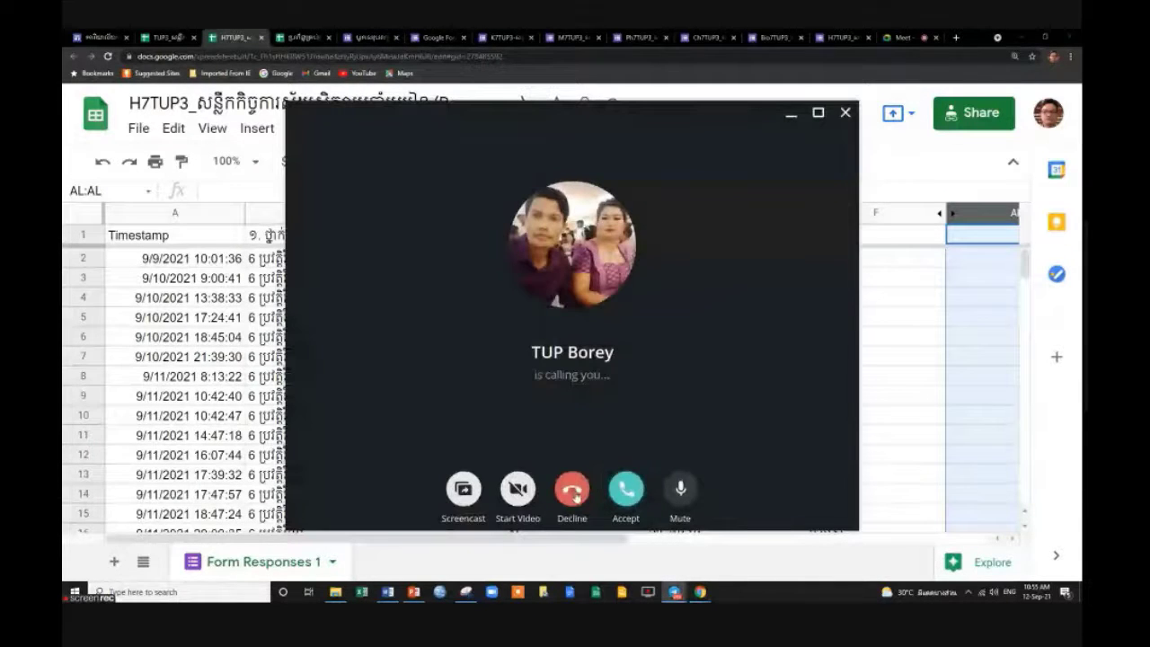
click(569, 482)
scroll(582, 364, down, 1)
scroll(582, 363, down, 3)
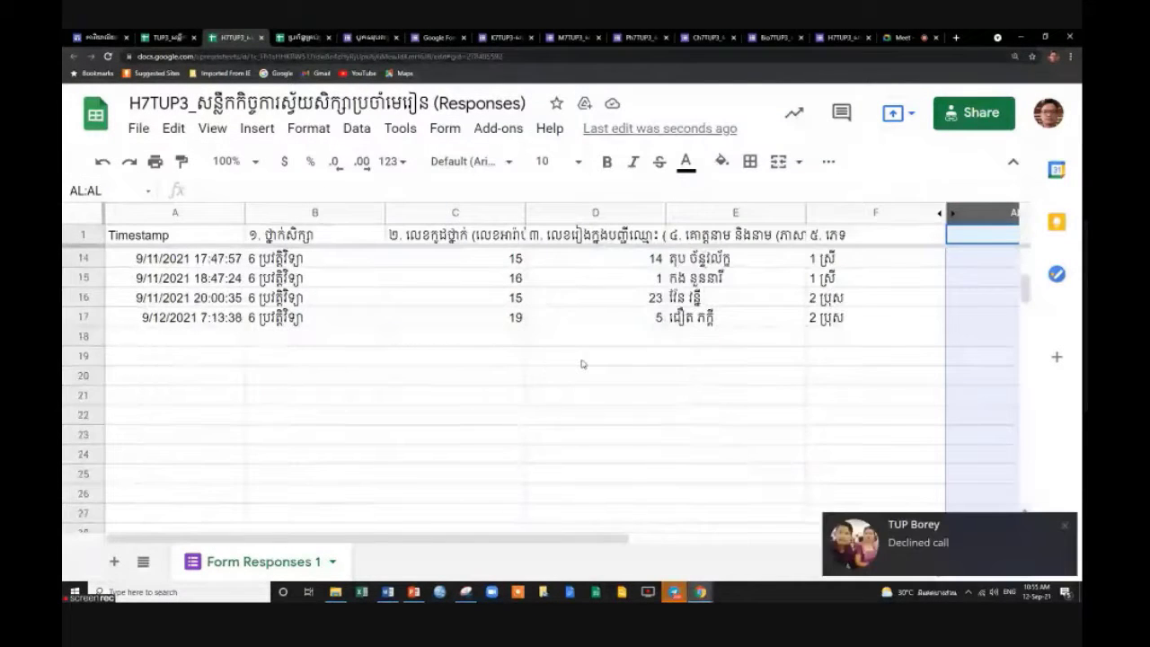
scroll(517, 375, up, 4)
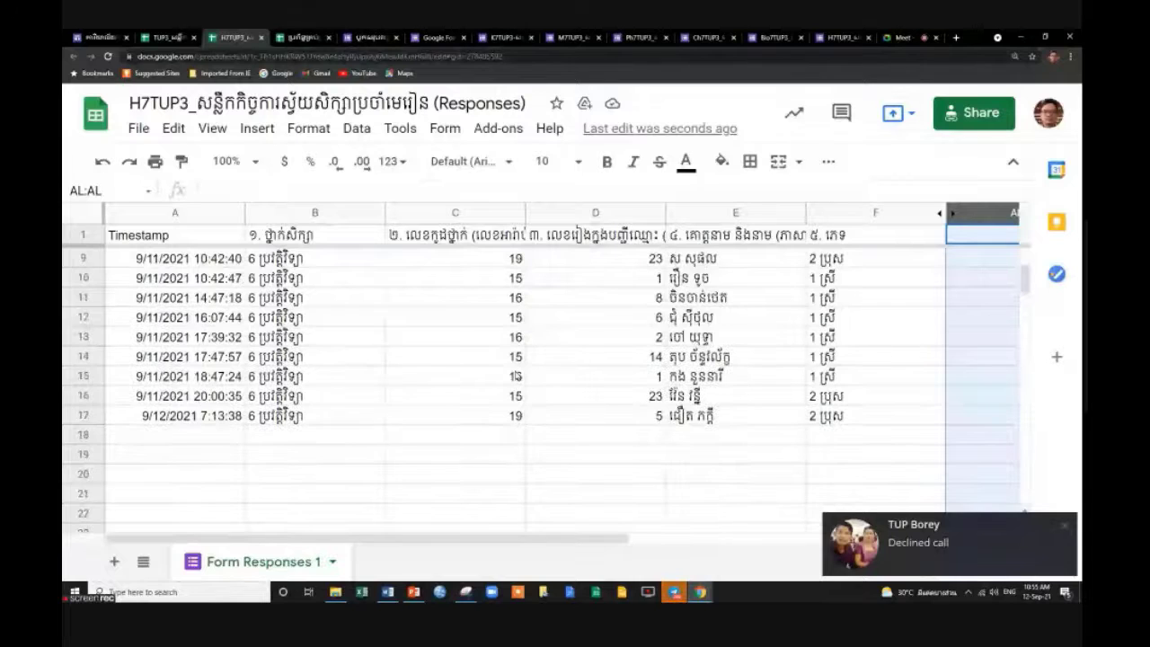
scroll(517, 375, down, 2)
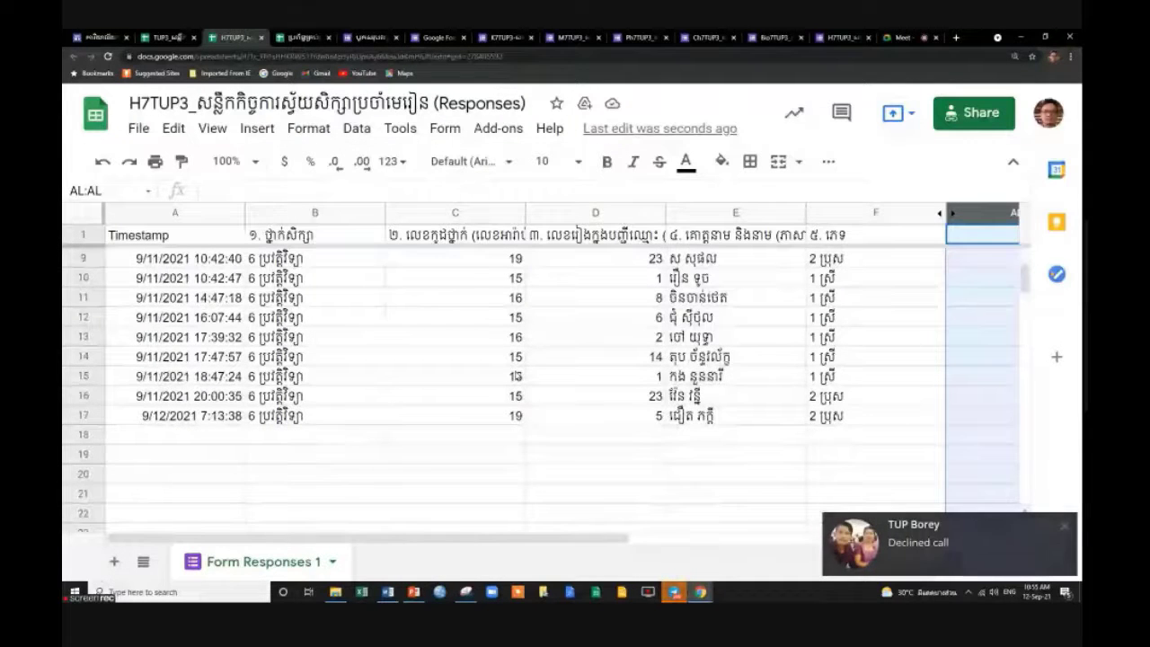
scroll(517, 375, up, 2)
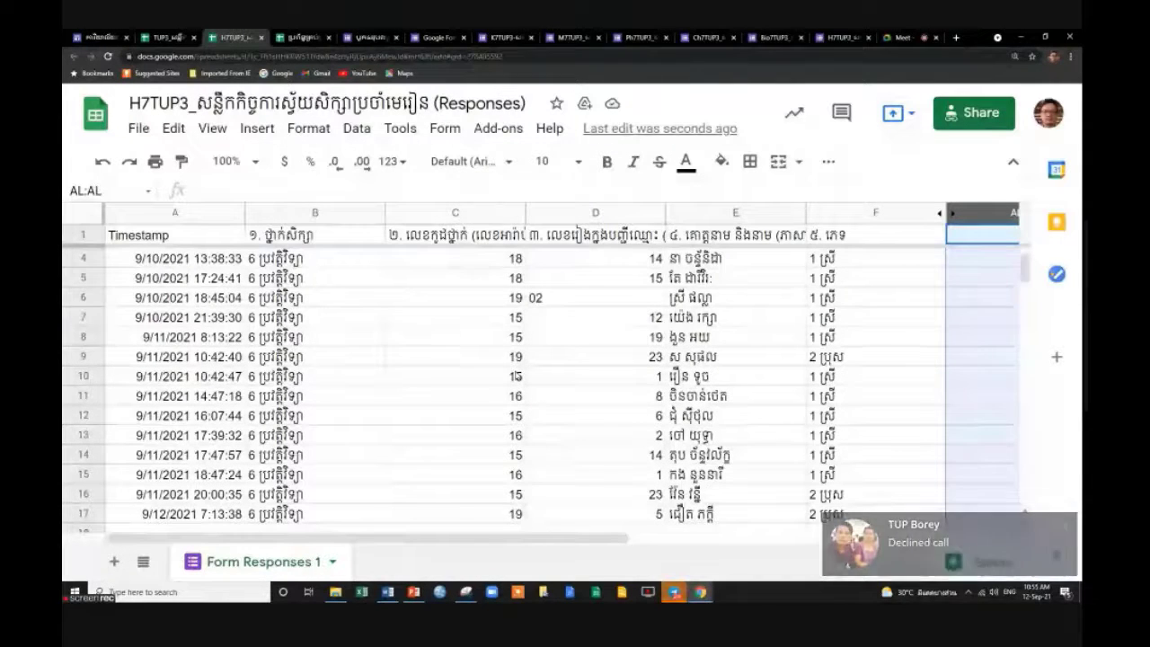
scroll(516, 375, up, 1)
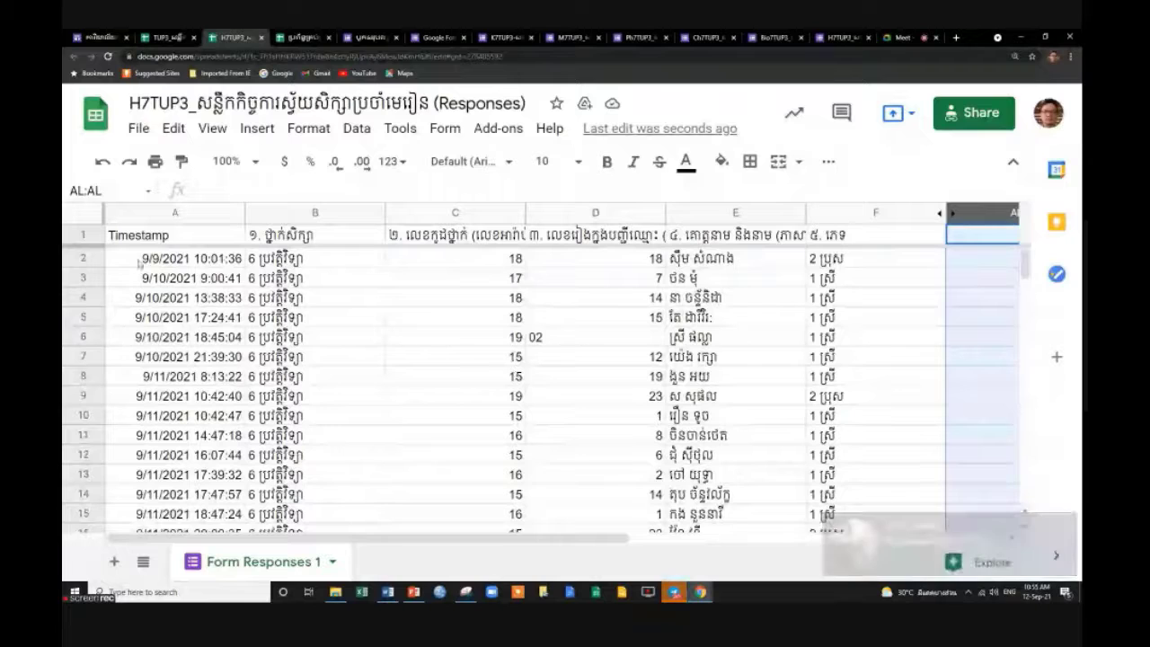
click(83, 259)
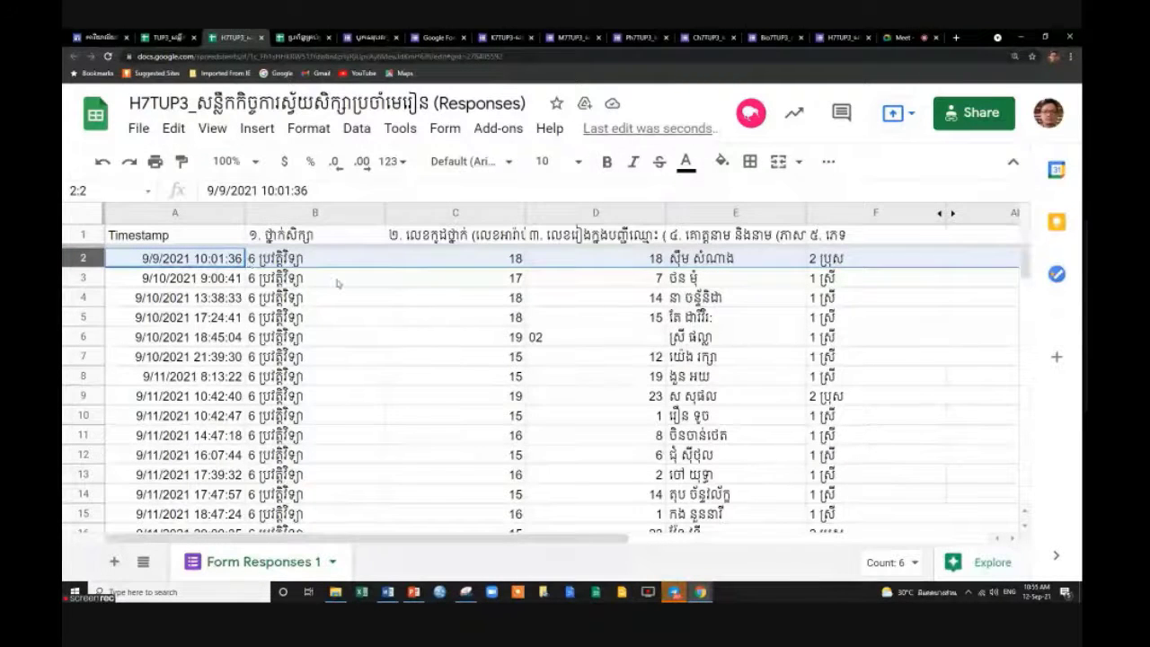
scroll(342, 288, down, 2)
click(94, 454)
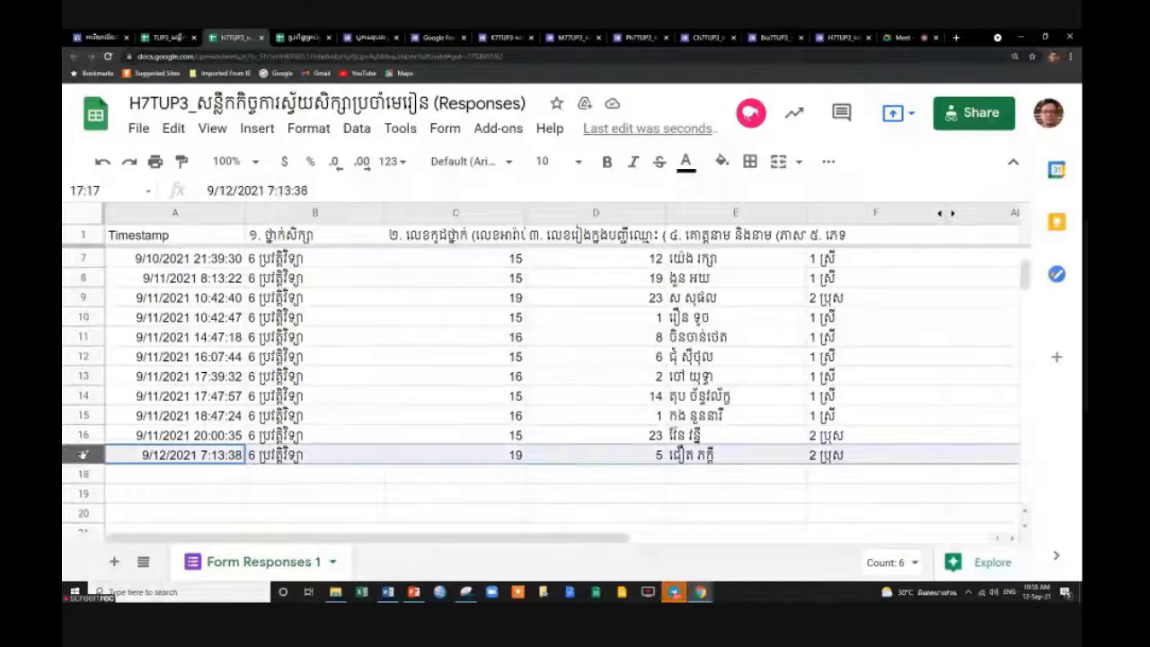
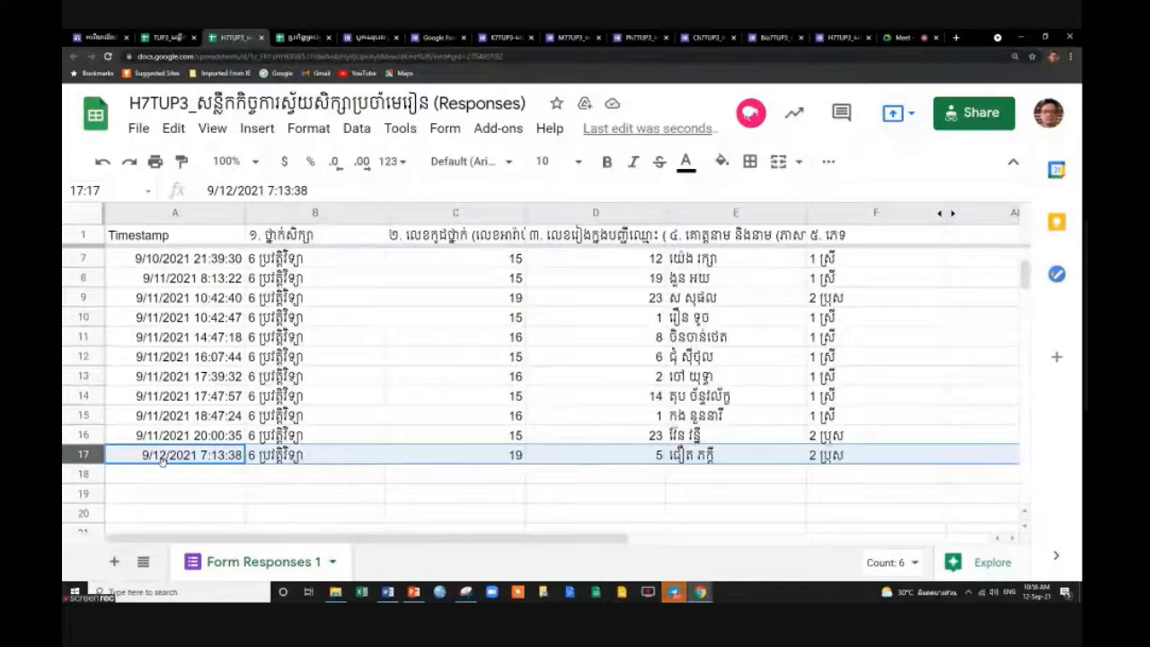
Review the latest response in row 17, then close the H7TUP3 responses spreadsheet.
click(225, 457)
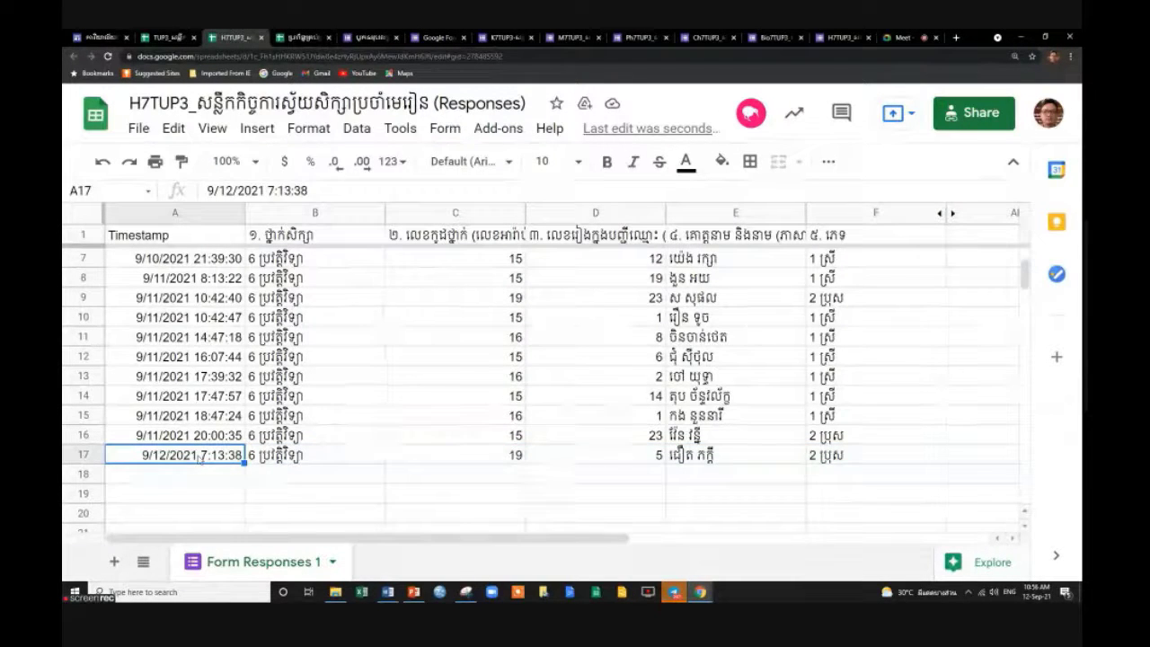
click(86, 455)
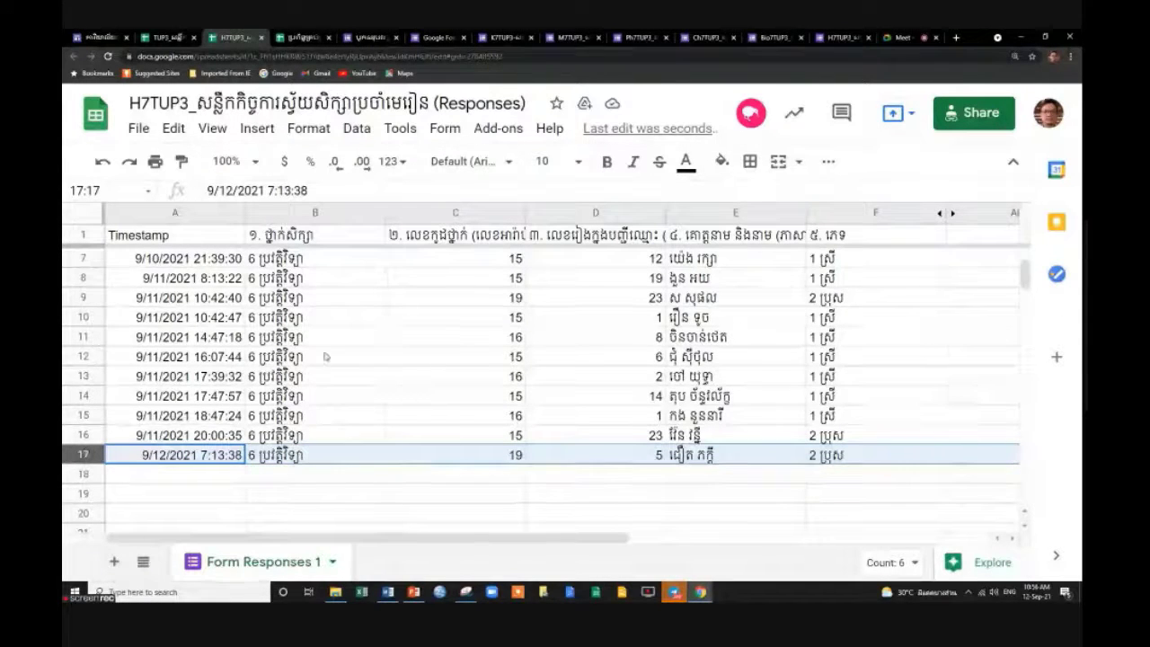
scroll(857, 431, up, 2)
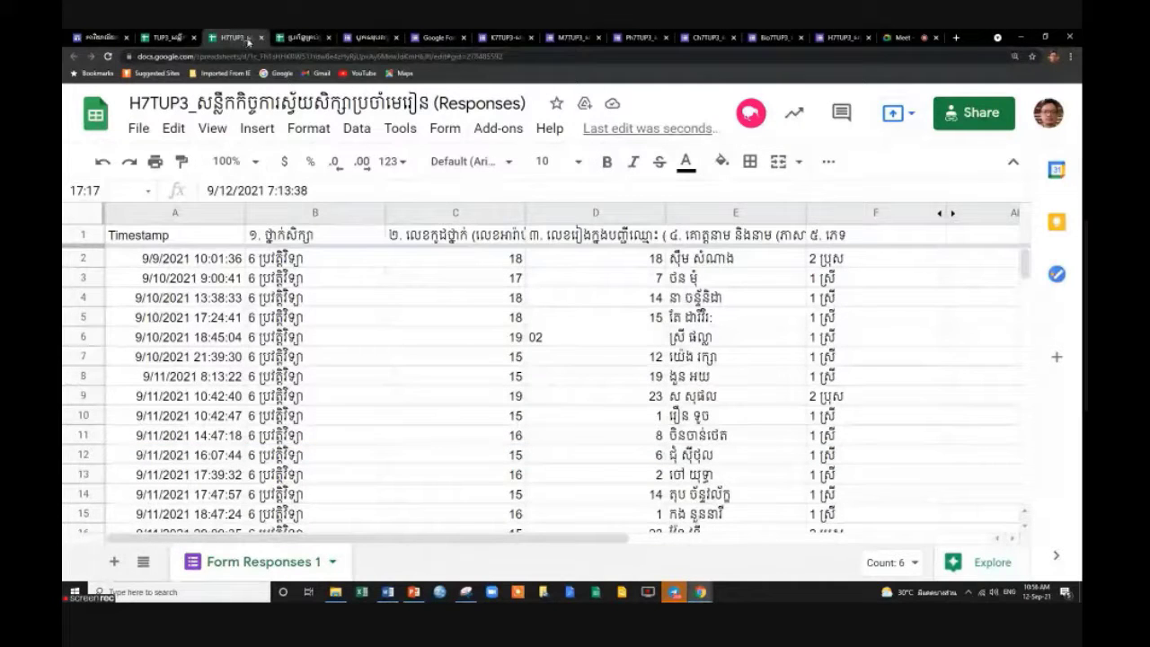
click(260, 38)
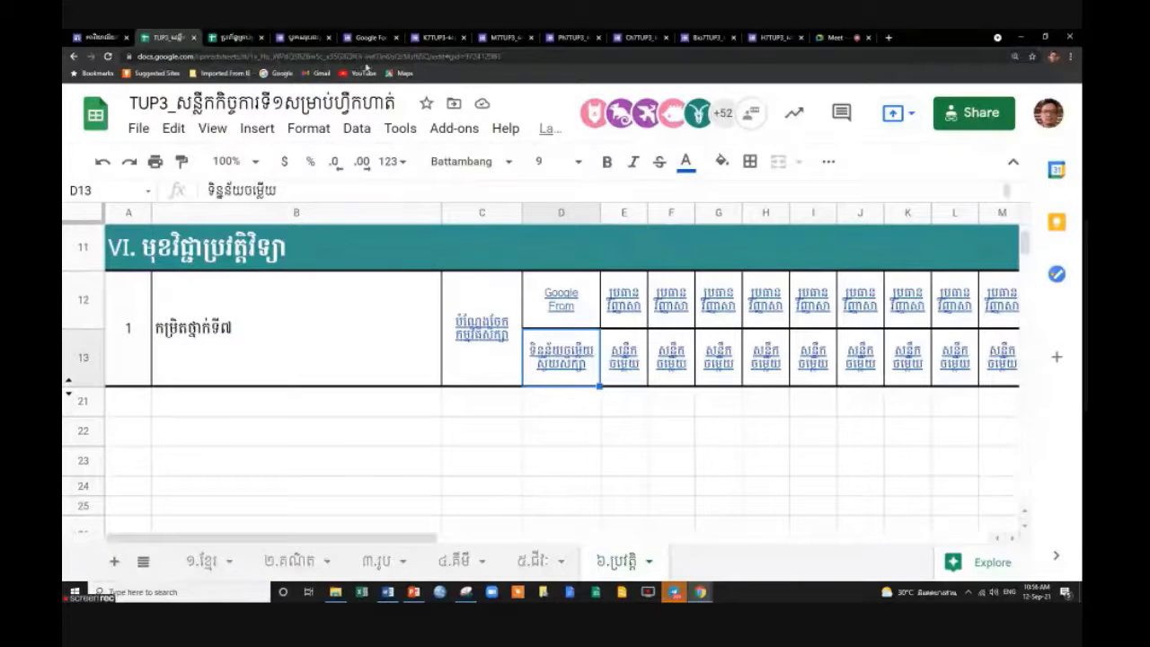
Copy the tracking sheet's web address, hide the sharing notice, and return to the Meet presentation view.
click(336, 56)
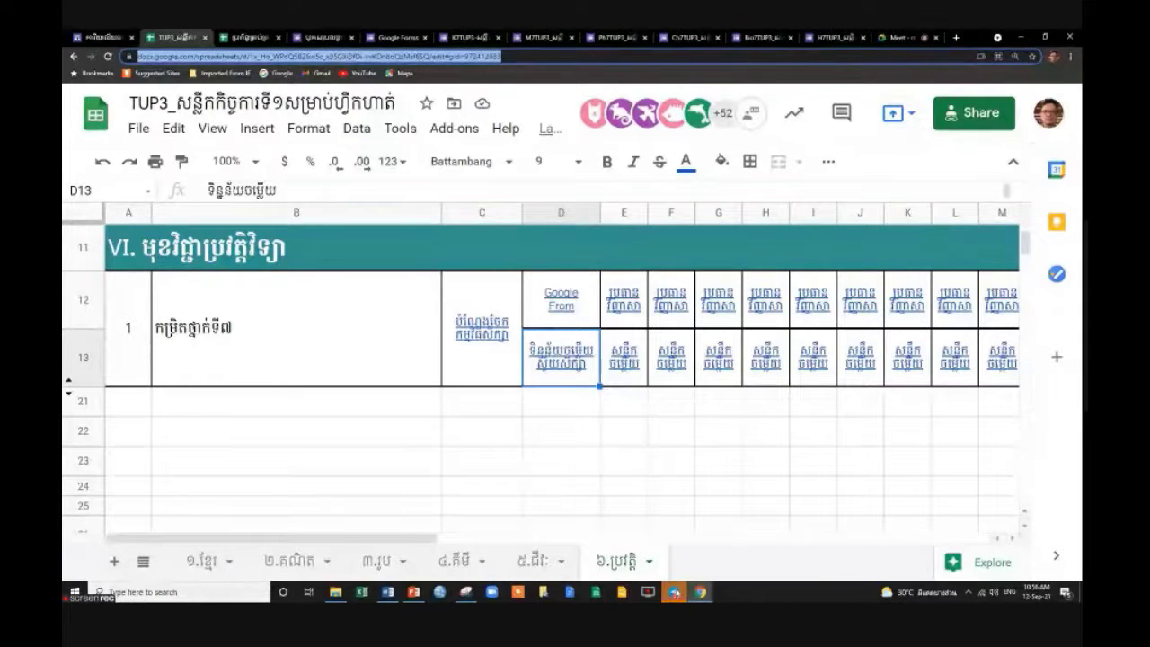
click(674, 591)
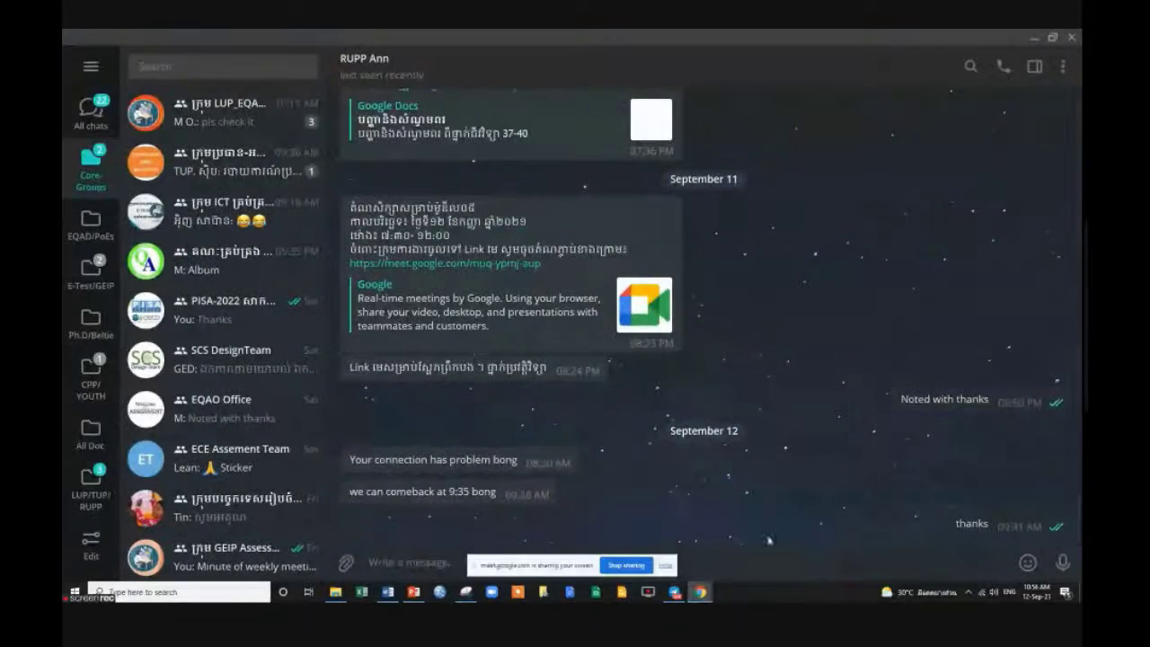
click(666, 566)
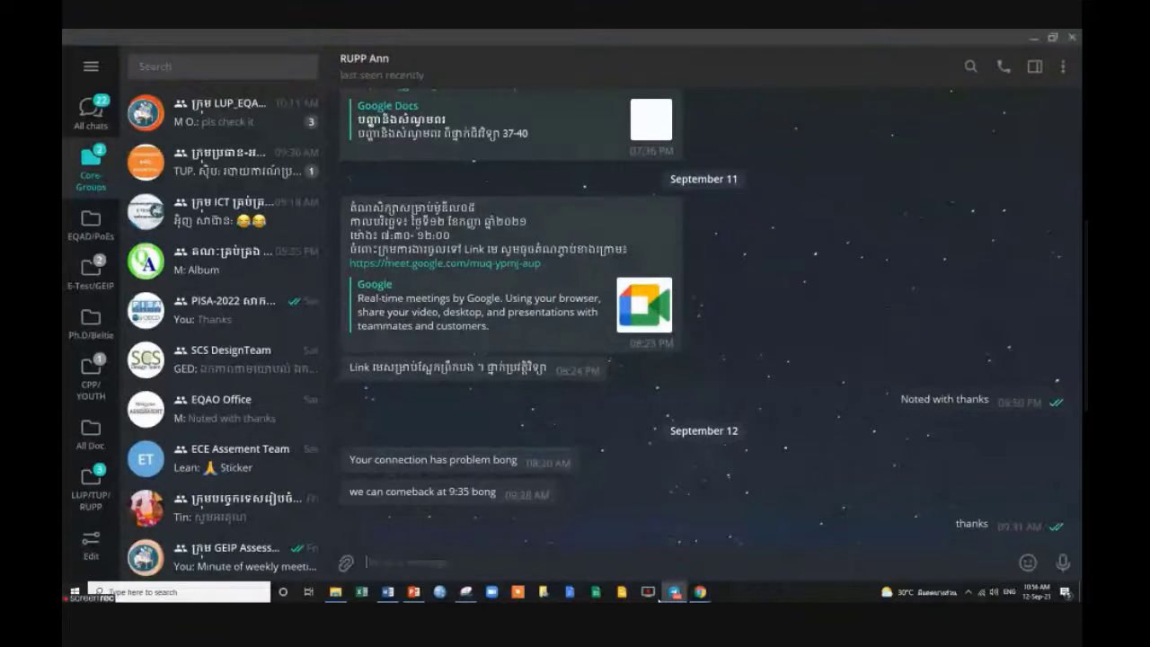
mouse_move(700, 591)
click(645, 569)
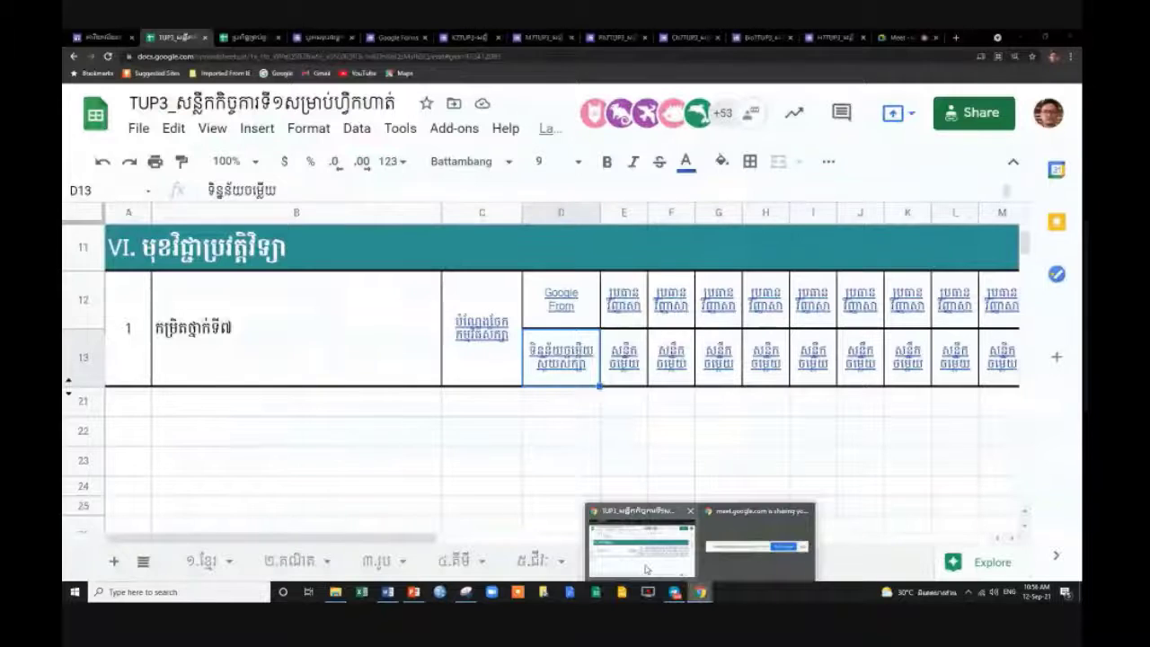
click(907, 38)
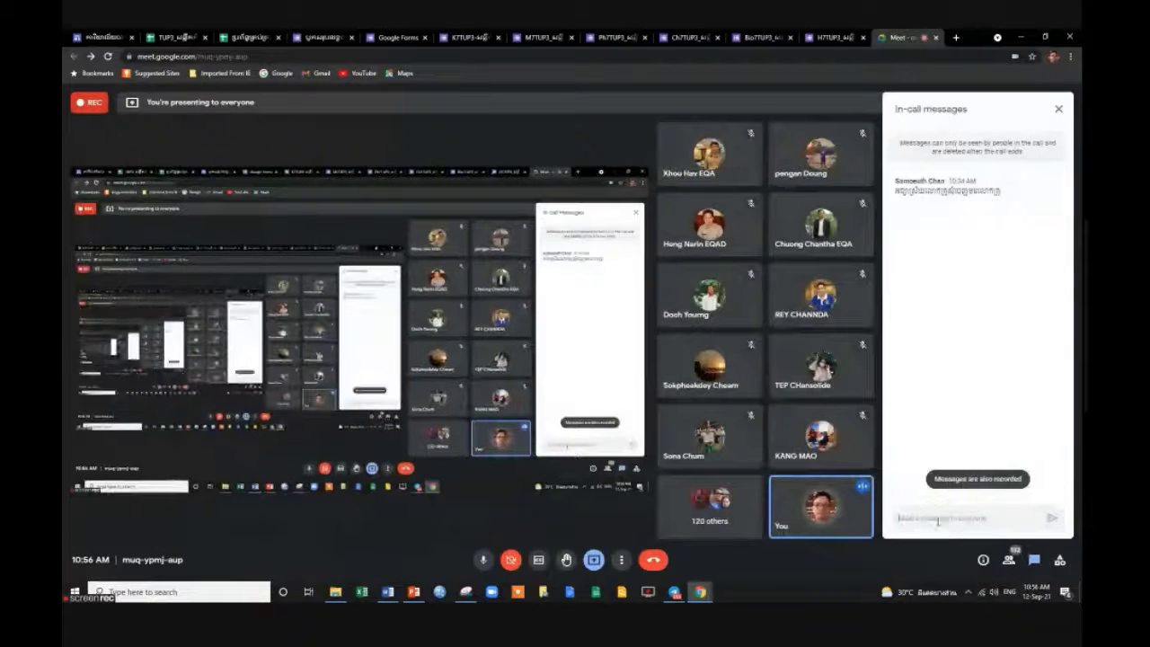
Send the tracking sheet link in the Meet chat, labelled 'Link' and 'ស៊ីបលីក្លា'.
click(945, 530)
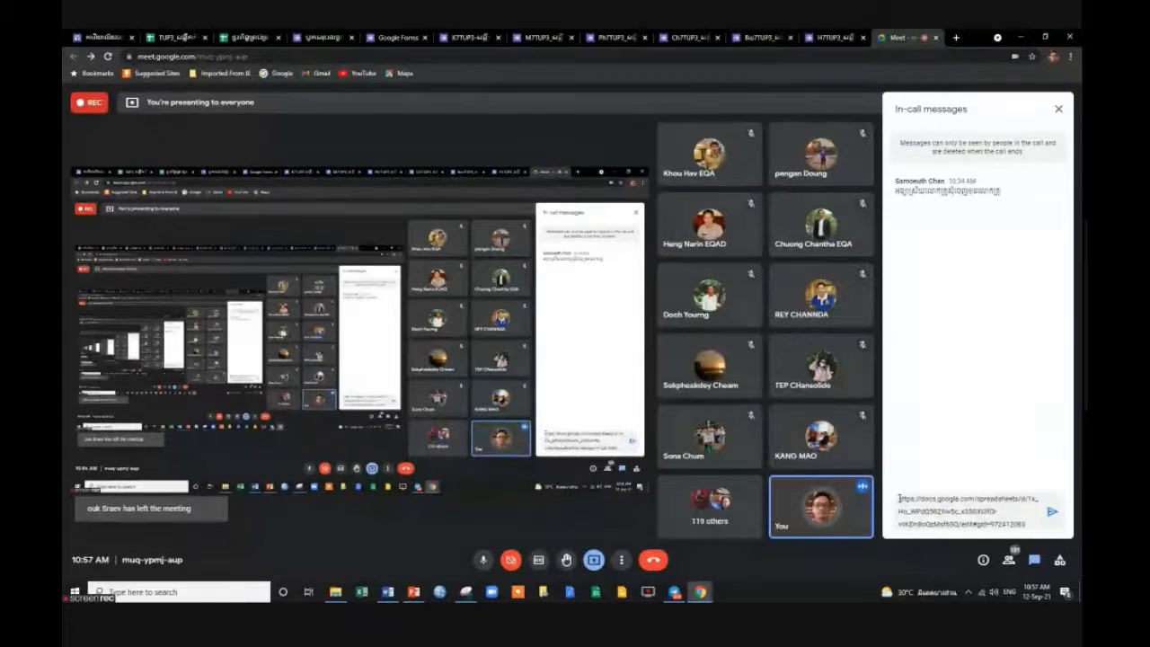
click(899, 497)
key(BackSpace)
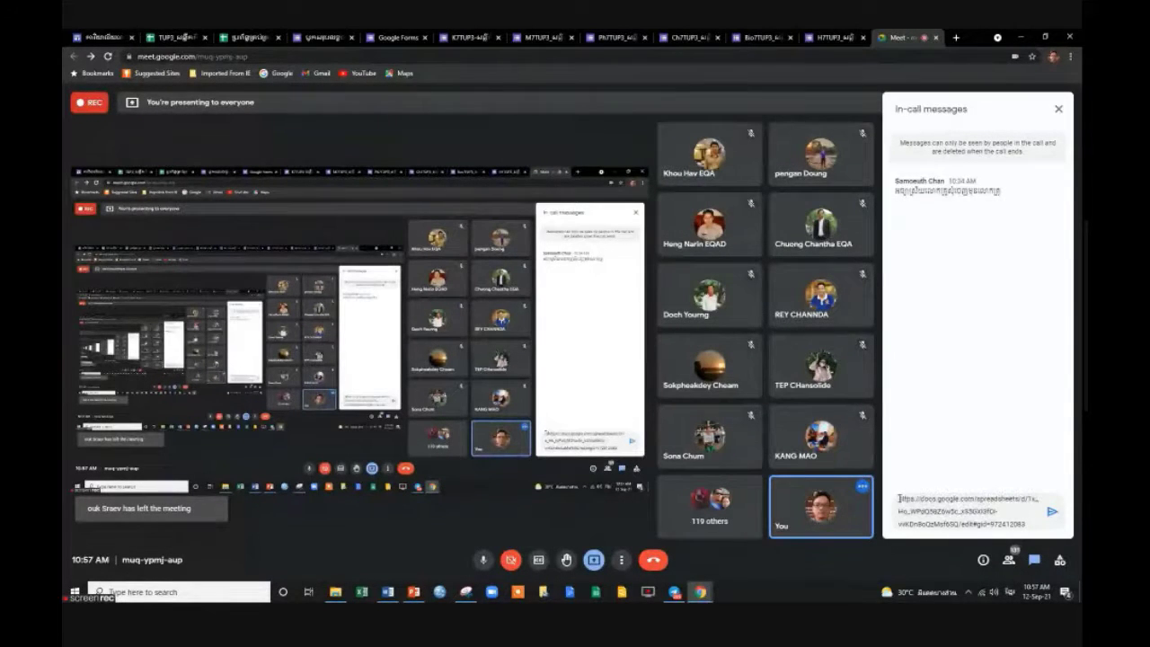
text(Link)
key(shift+Return)
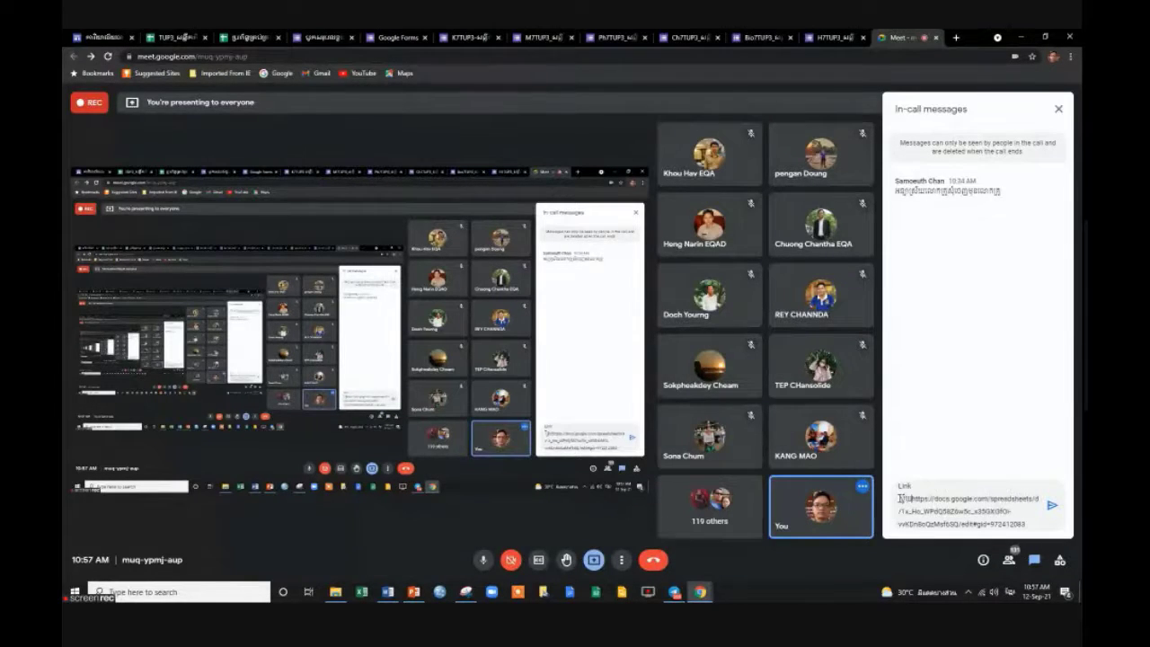
text(ស៊ីប)
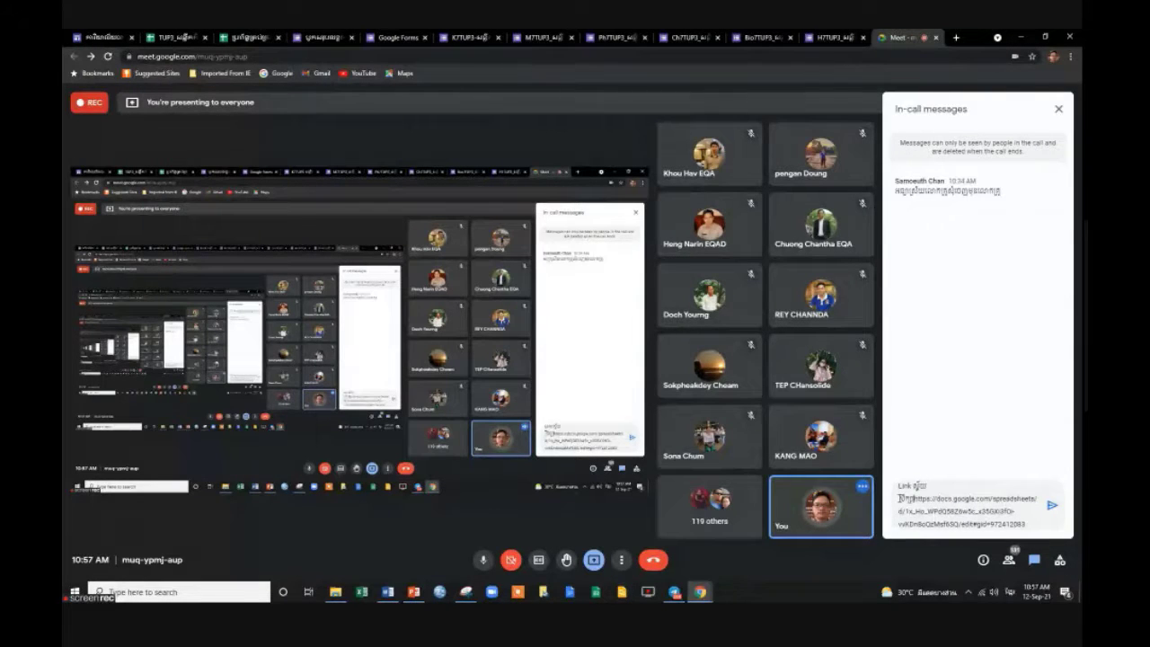
text(លីក្លា)
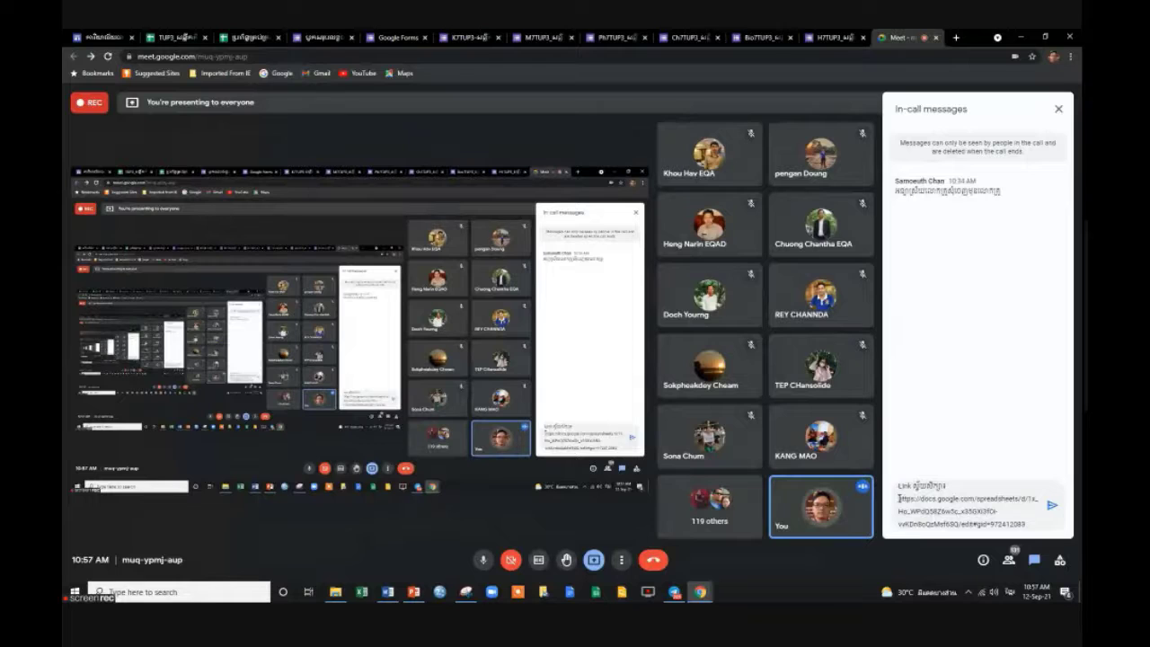
key(Return)
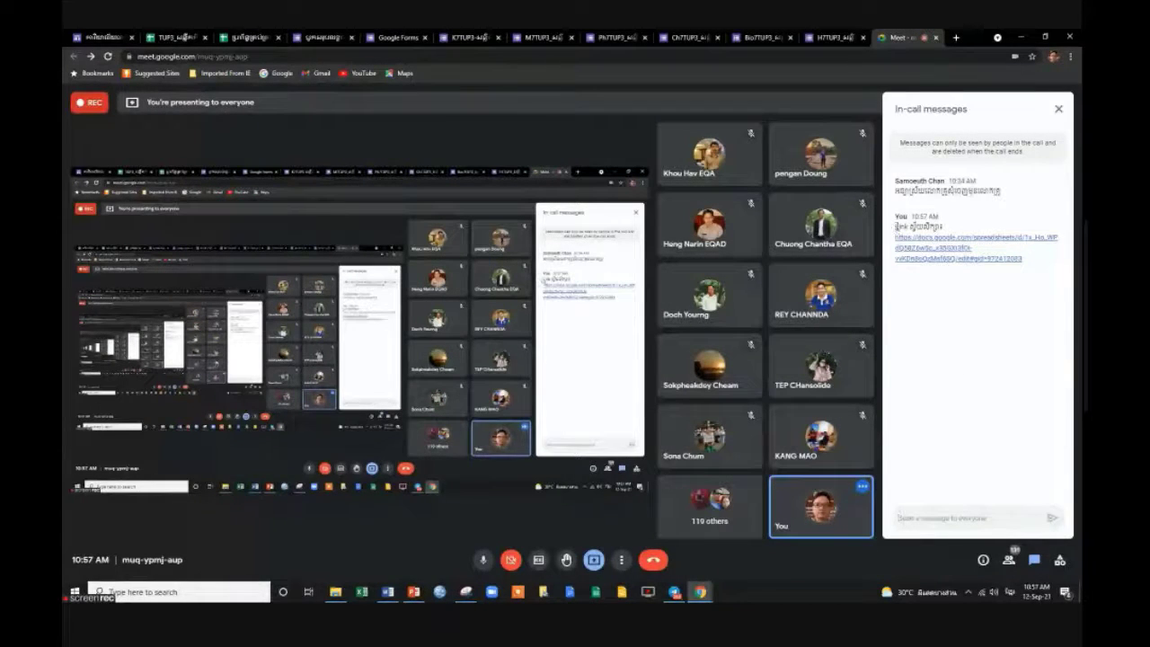
Select the sent link message in the chat and copy it.
drag(897, 227, 1033, 260)
right_click(972, 253)
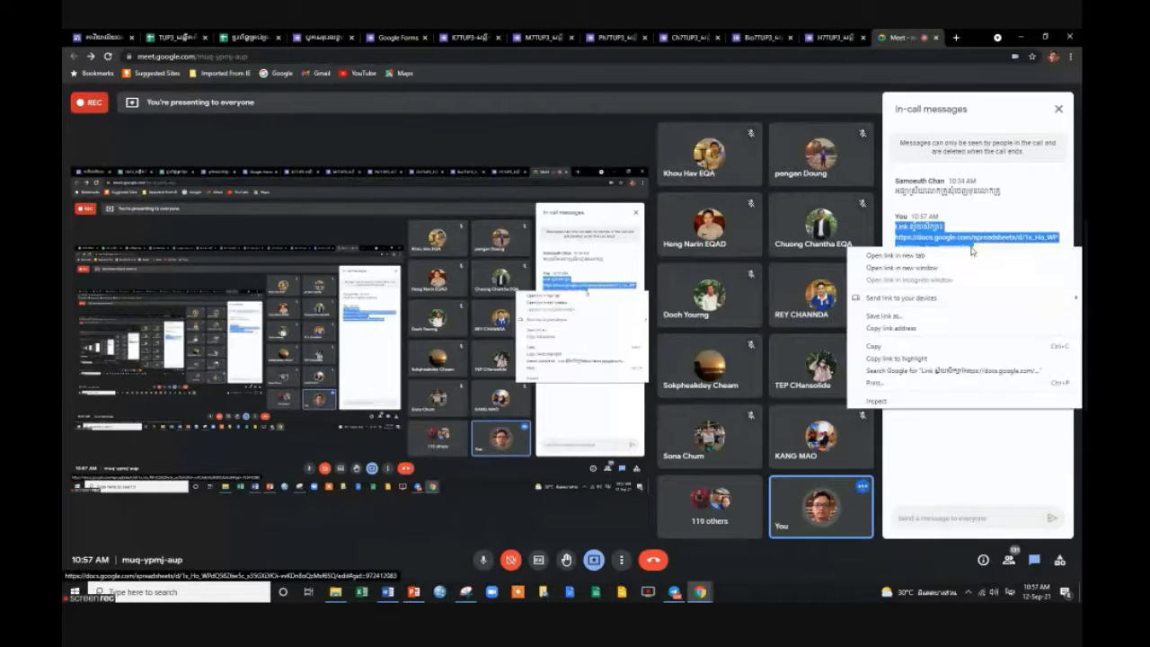
click(884, 349)
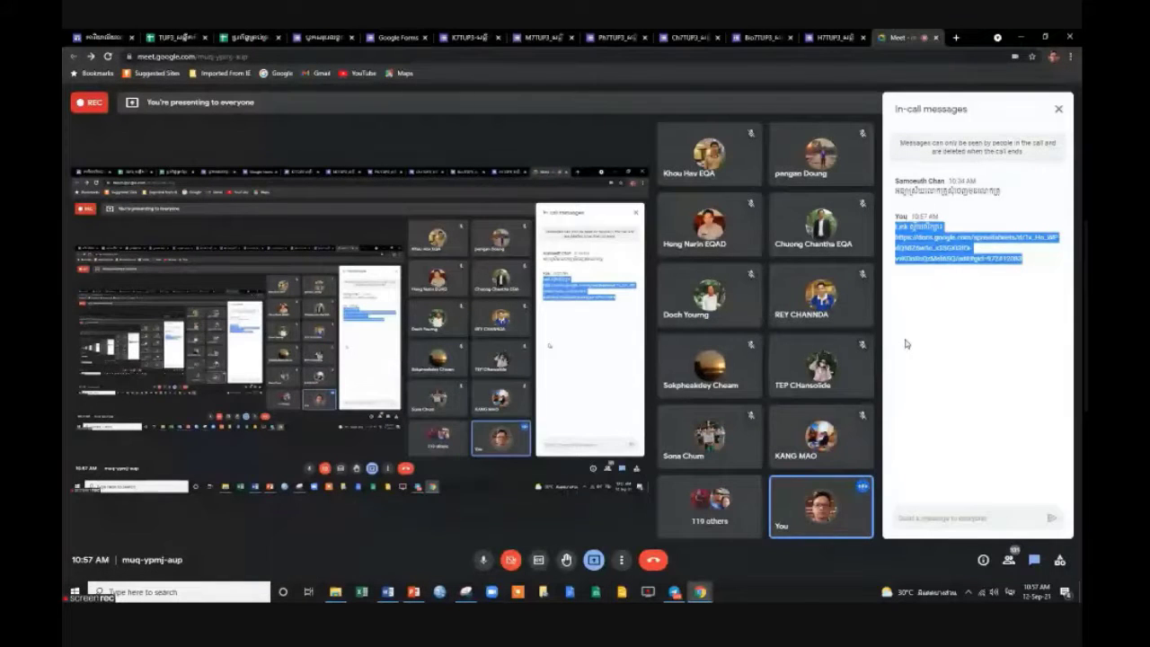
mouse_move(680, 599)
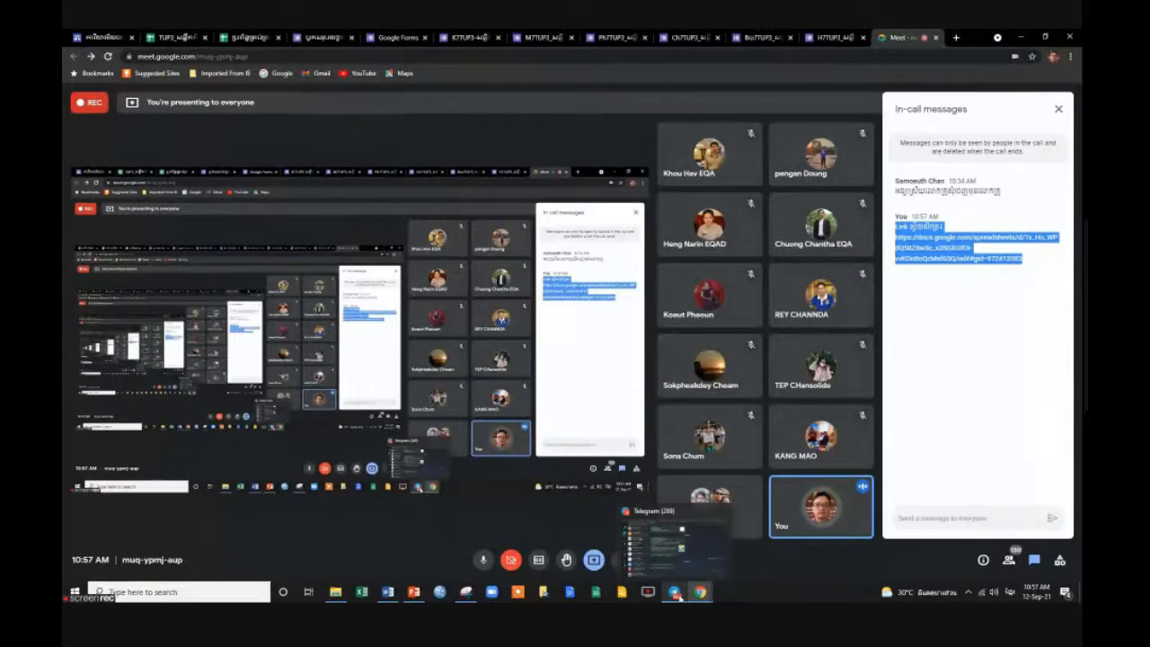
In Telegram, search 'md0' and open the MD05 TUP03 Q&A Subject 2 (Sunday Class) group.
click(680, 577)
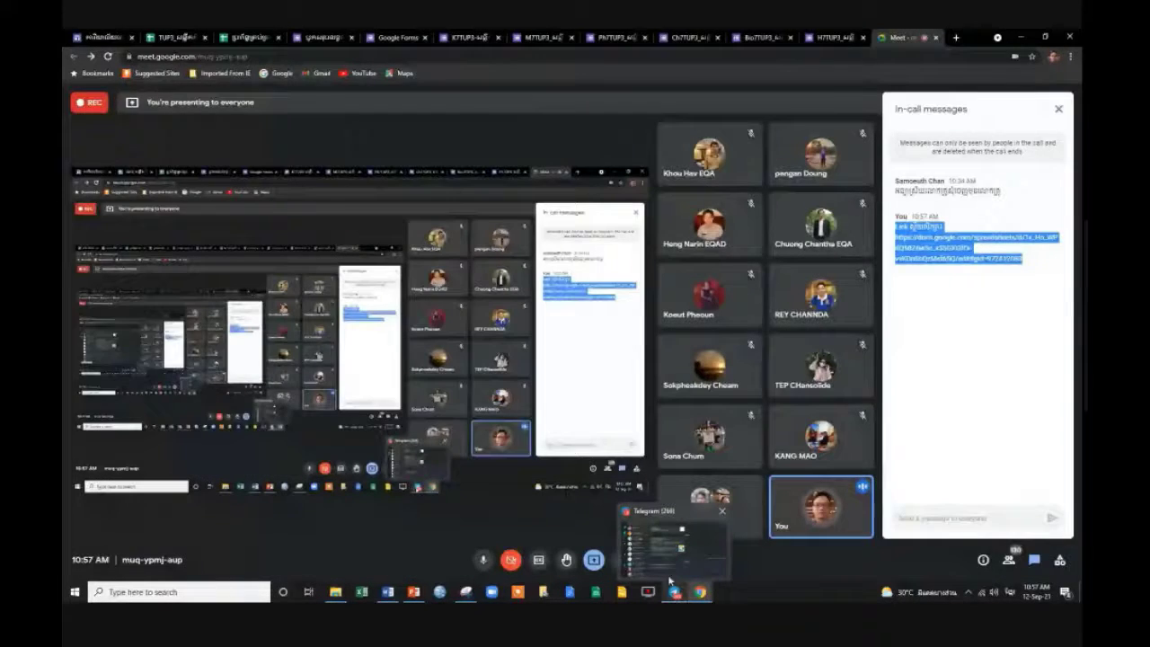
click(667, 572)
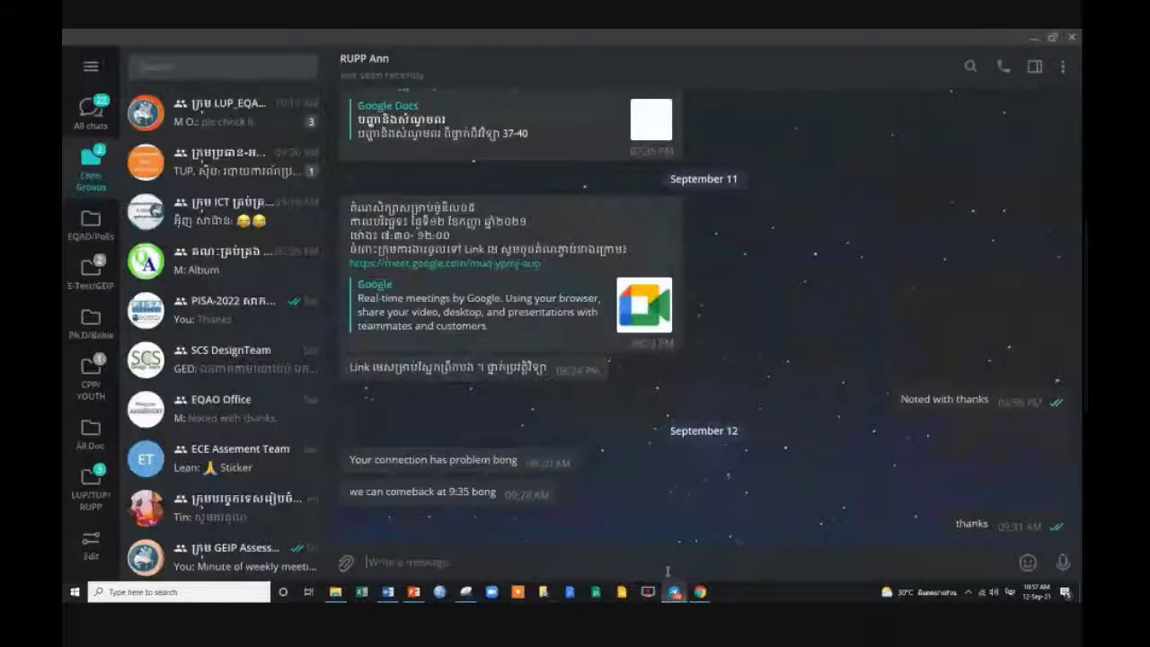
mouse_move(700, 593)
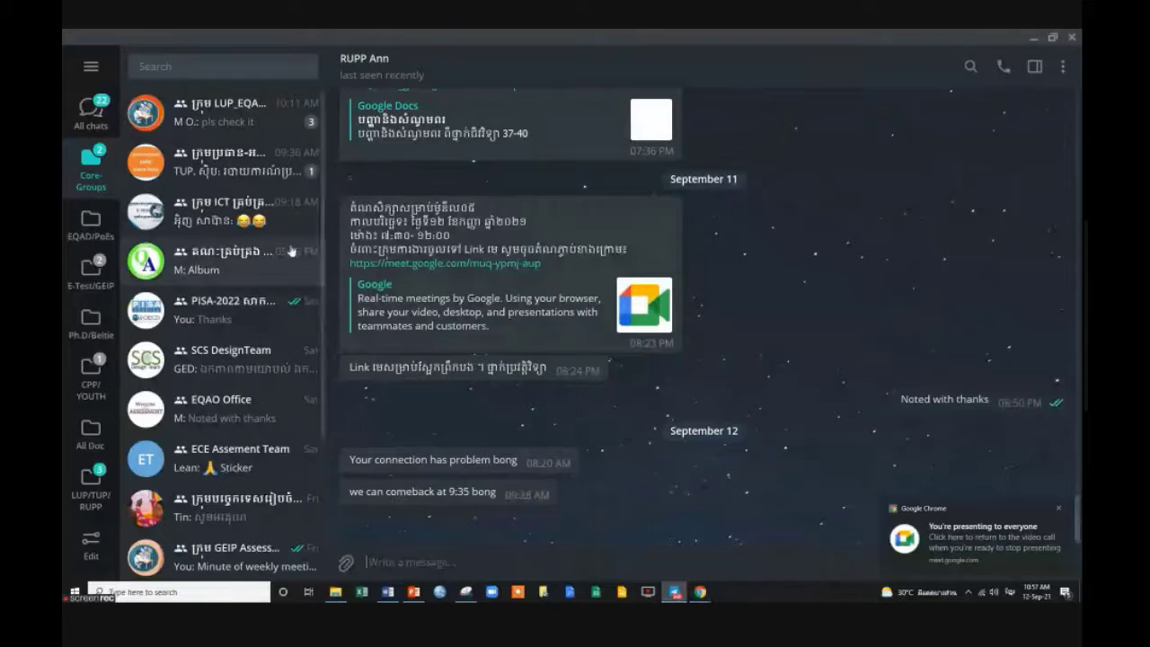
click(215, 66)
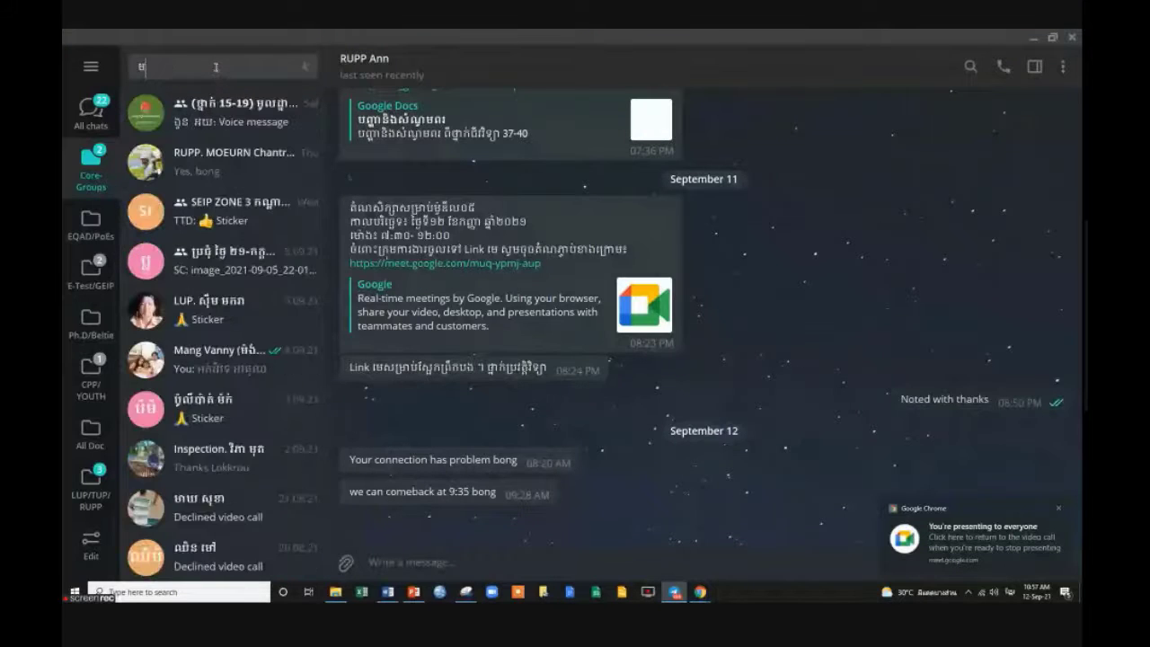
text(m)
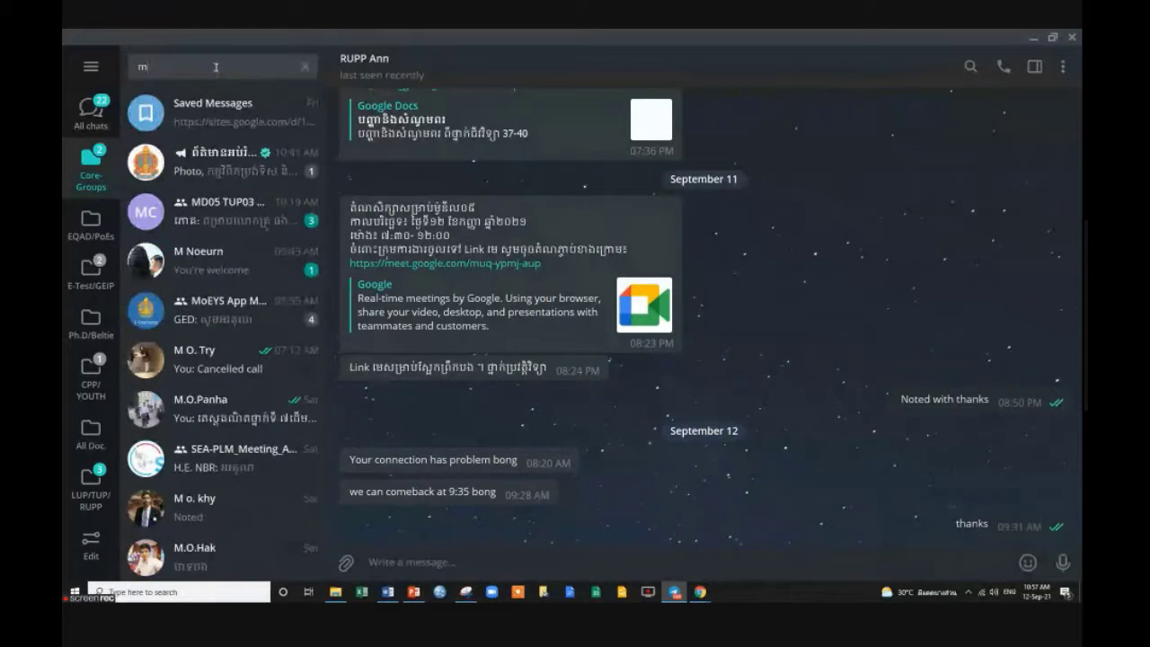
text(d)
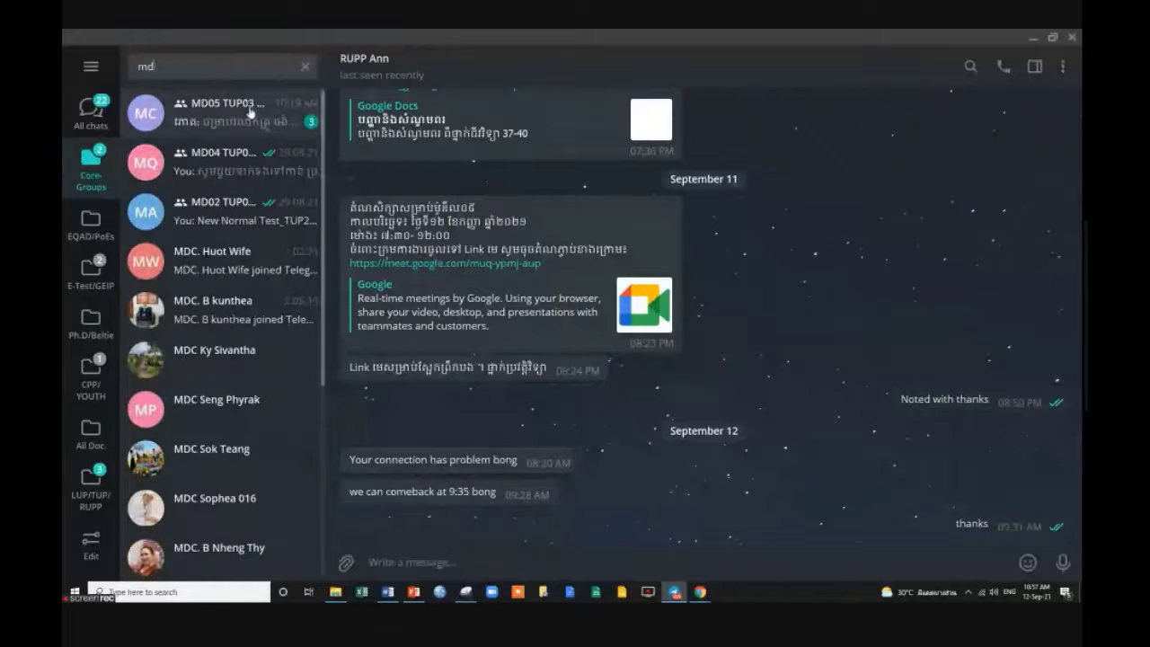
click(254, 117)
click(254, 116)
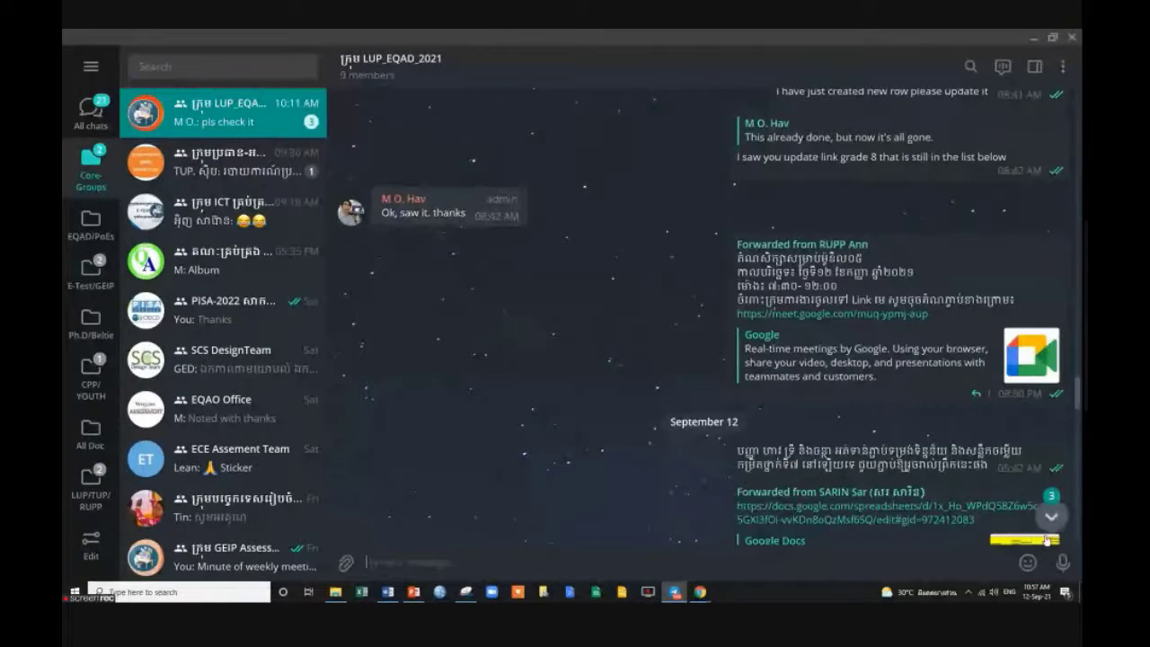
scroll(793, 537, down, 5)
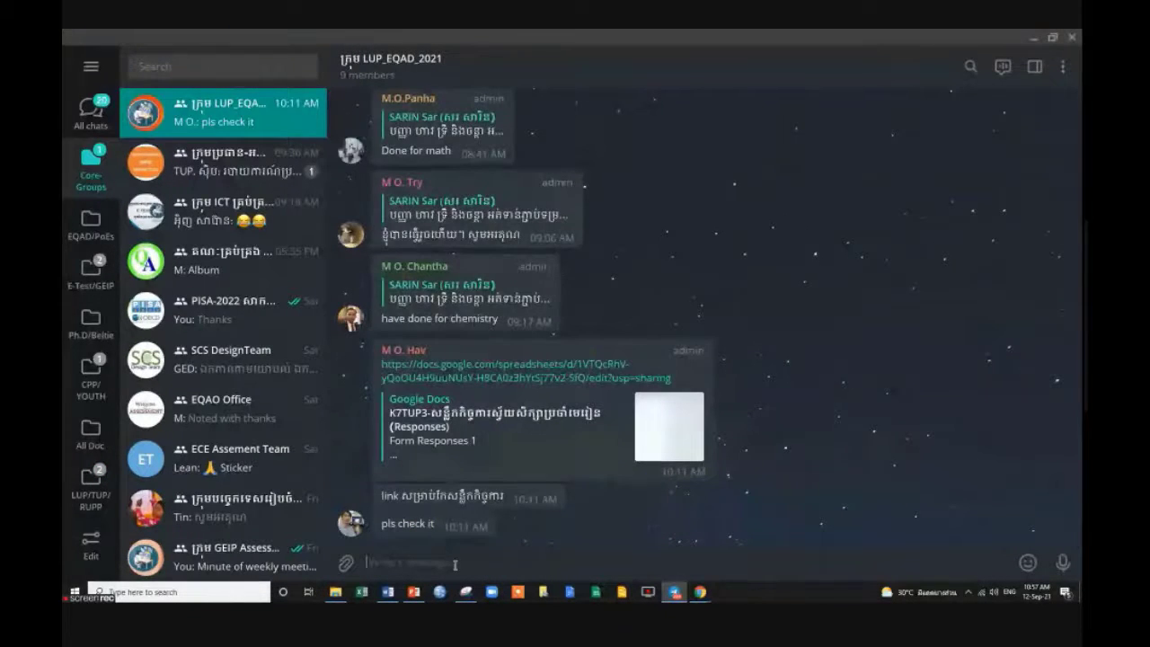
click(189, 64)
text(m)
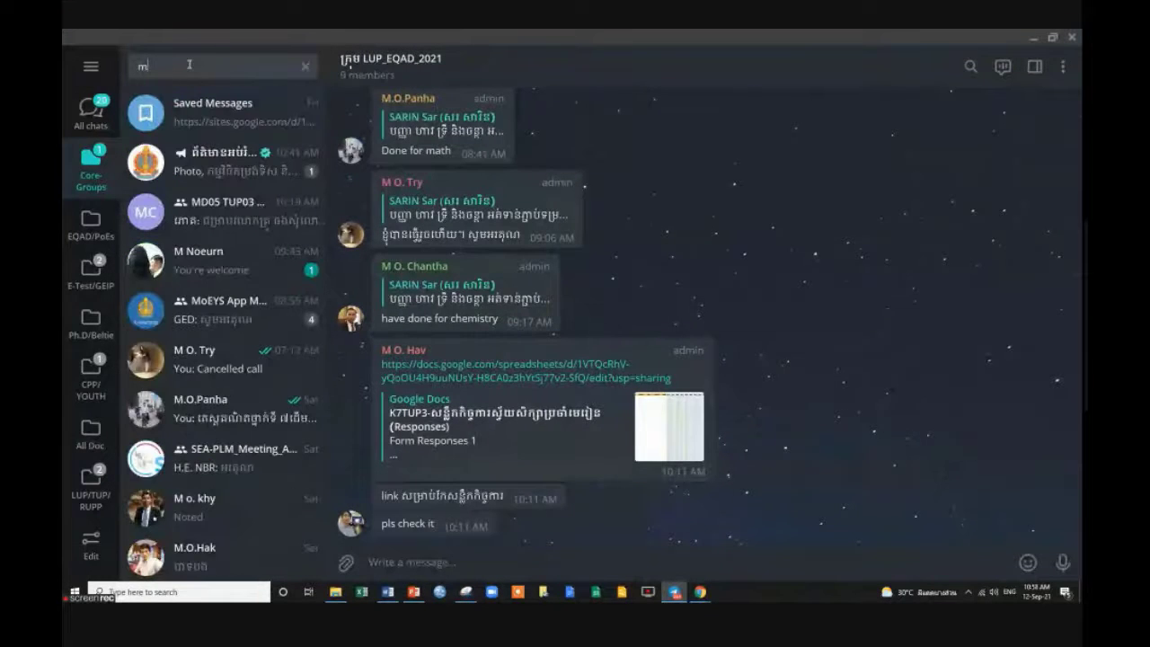
text(d0)
key(Return)
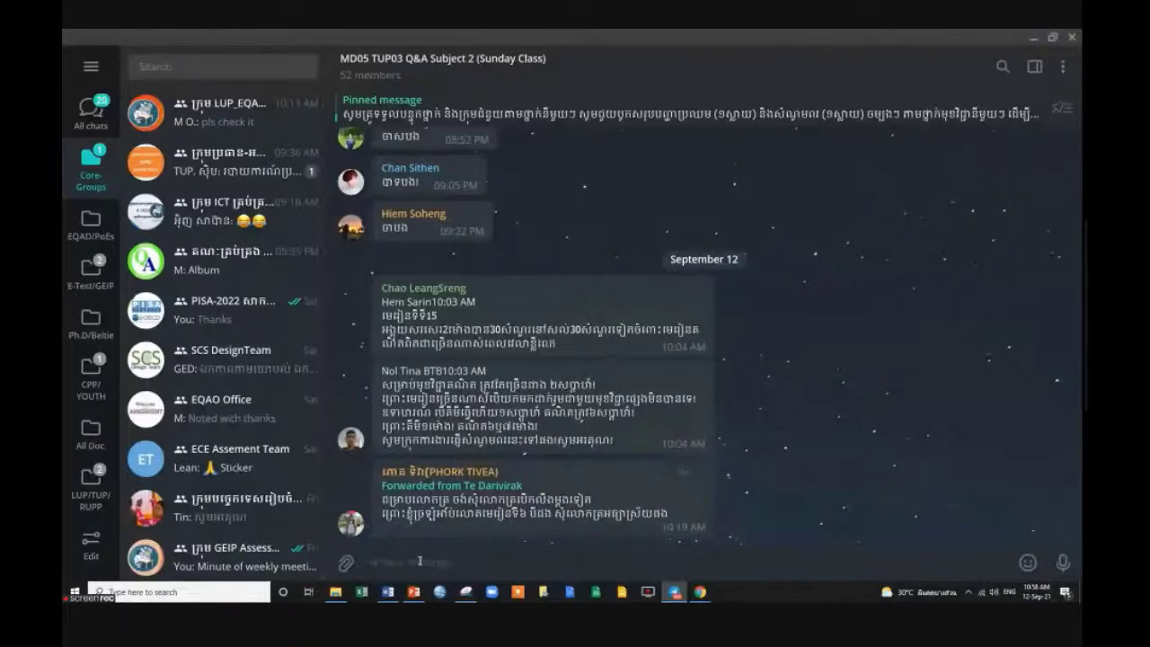
Switch to the Khmer keyboard and type the note 'សូមចូលសាកល…ង Link ចាងក្រោម'.
text(sUM)
key(BackSpace)
key(BackSpace)
key(BackSpace)
key(alt+shift)
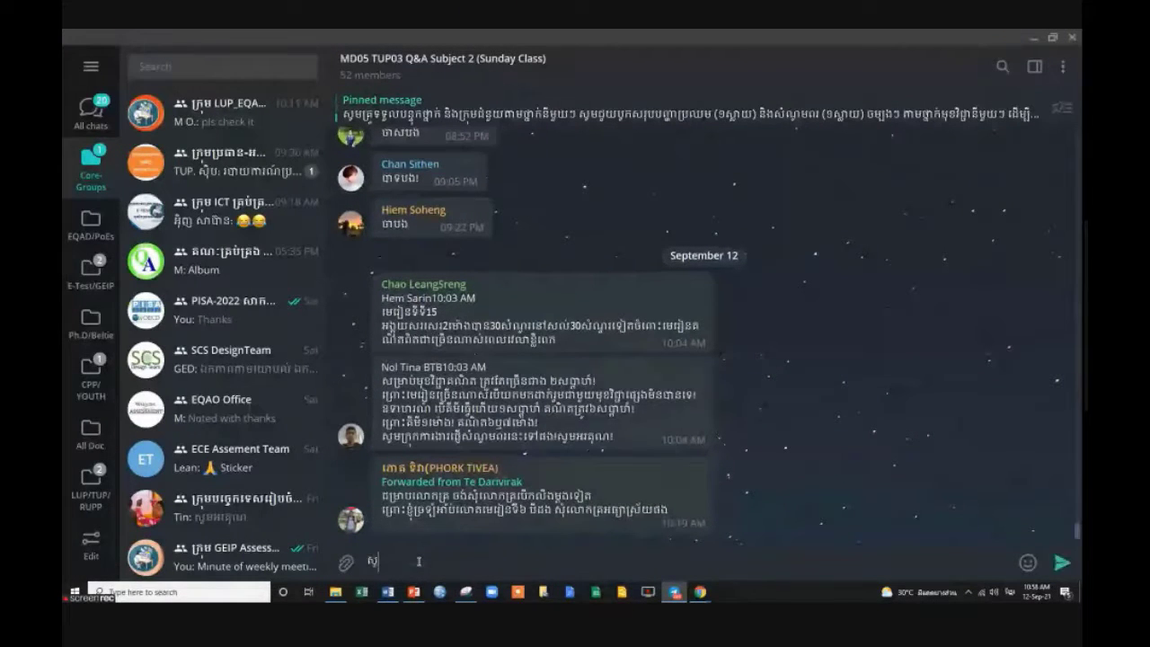
text(សូមចូលស)
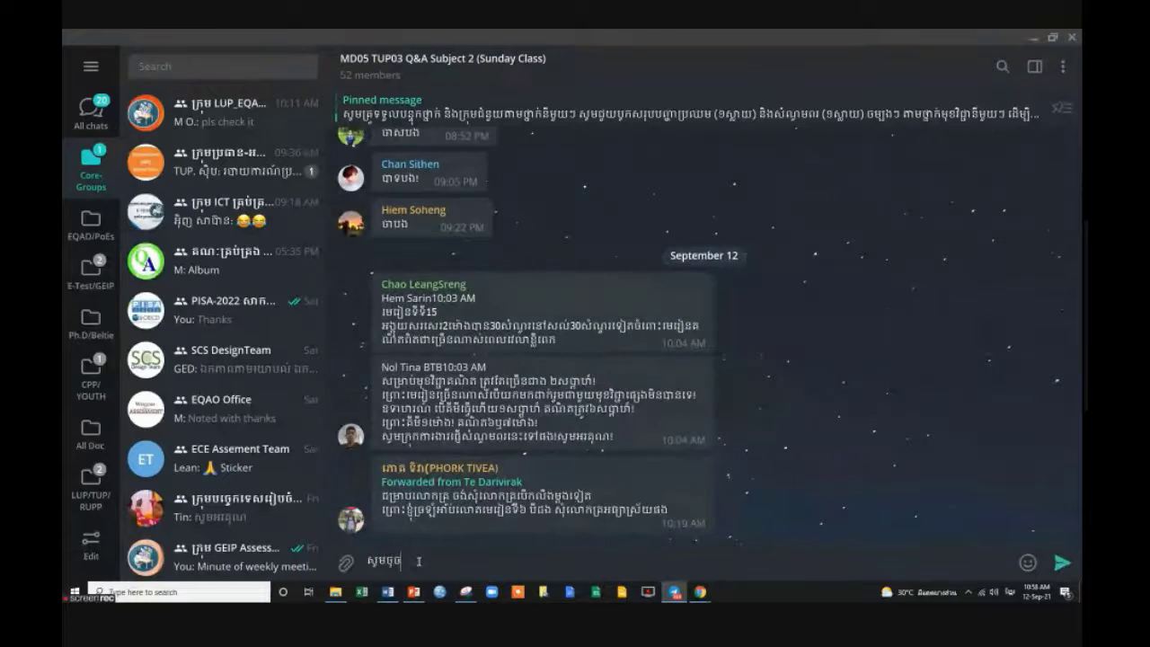
text(ាកល)
key(BackSpace)
text(ង Link ចាងក្រោ)
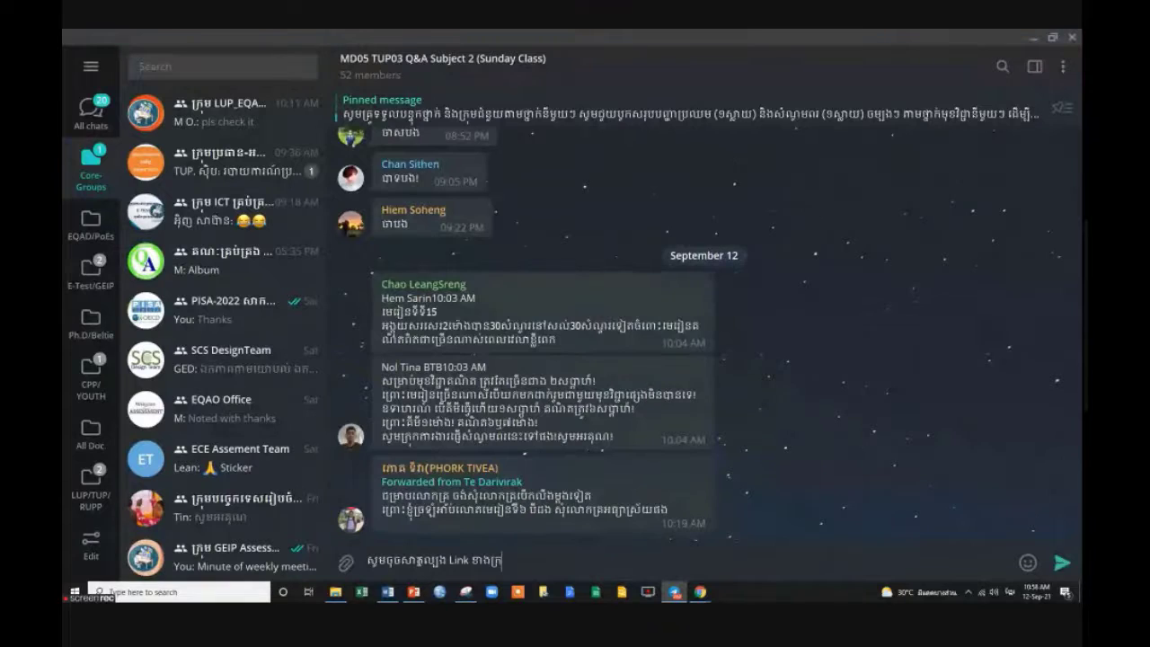
text(ម)
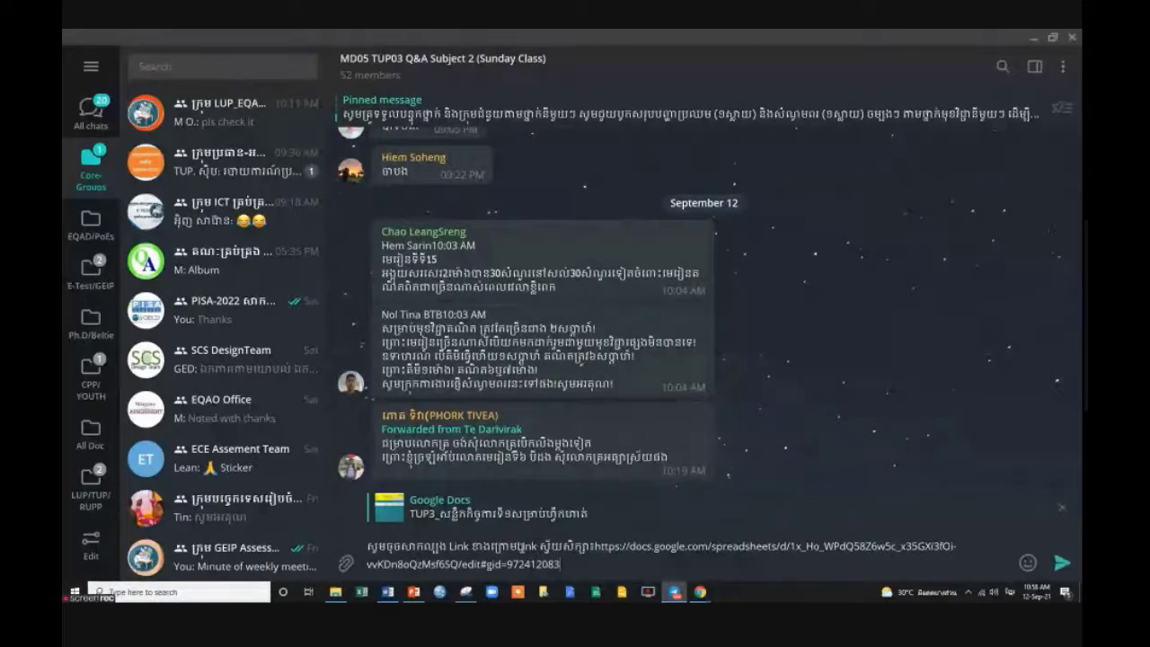
Paste the spreadsheet link, remove the duplicated wording, and send the message.
double_click(537, 545)
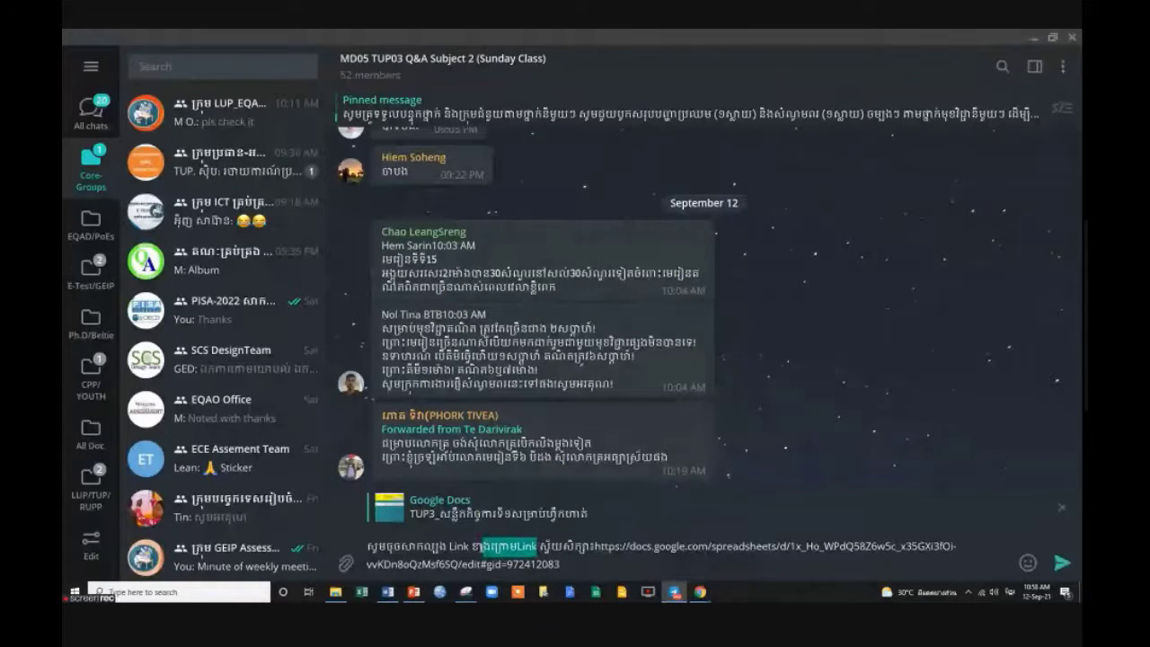
key(ctrl+z)
key(BackSpace)
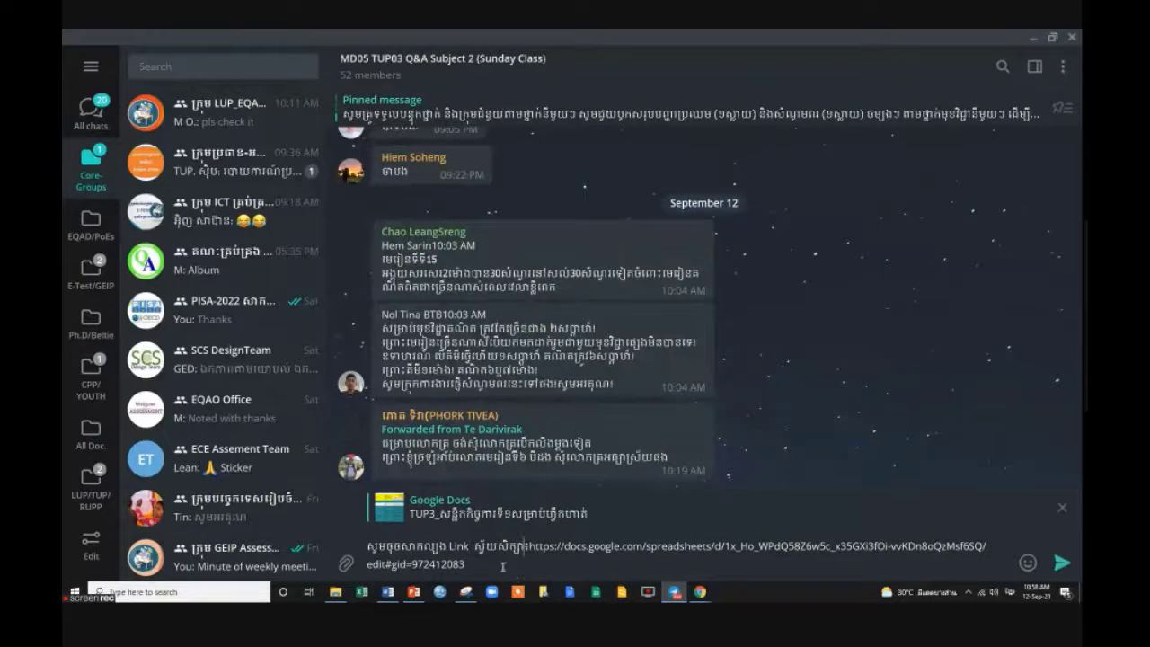
text(សន្និ)
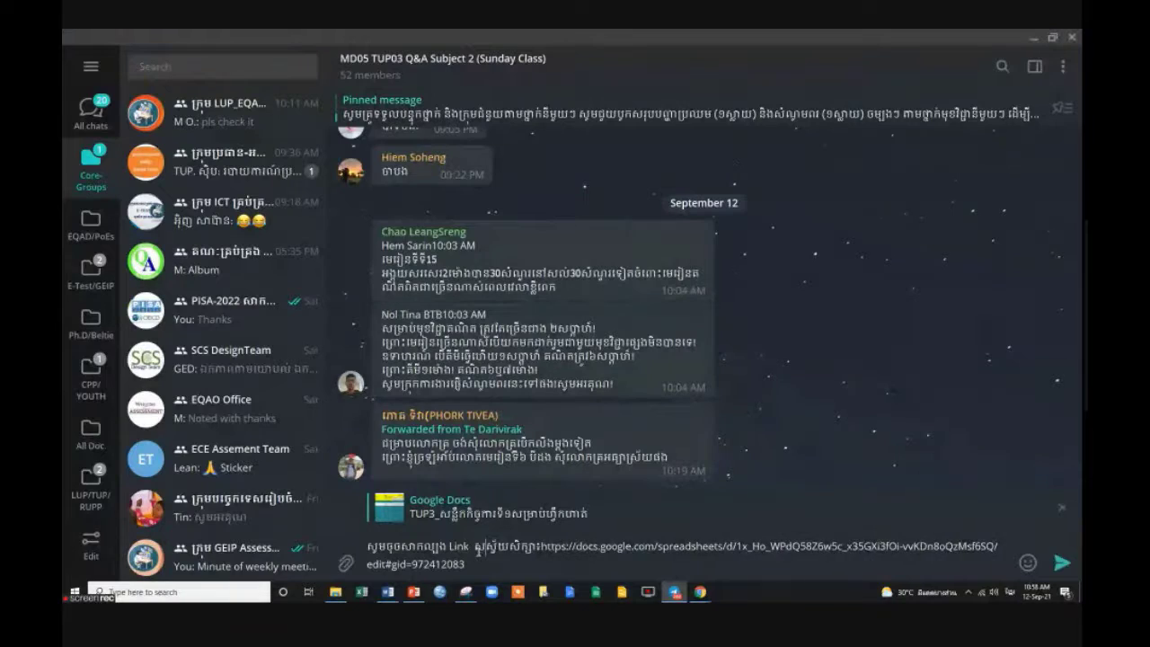
text(ដ្ឋ)
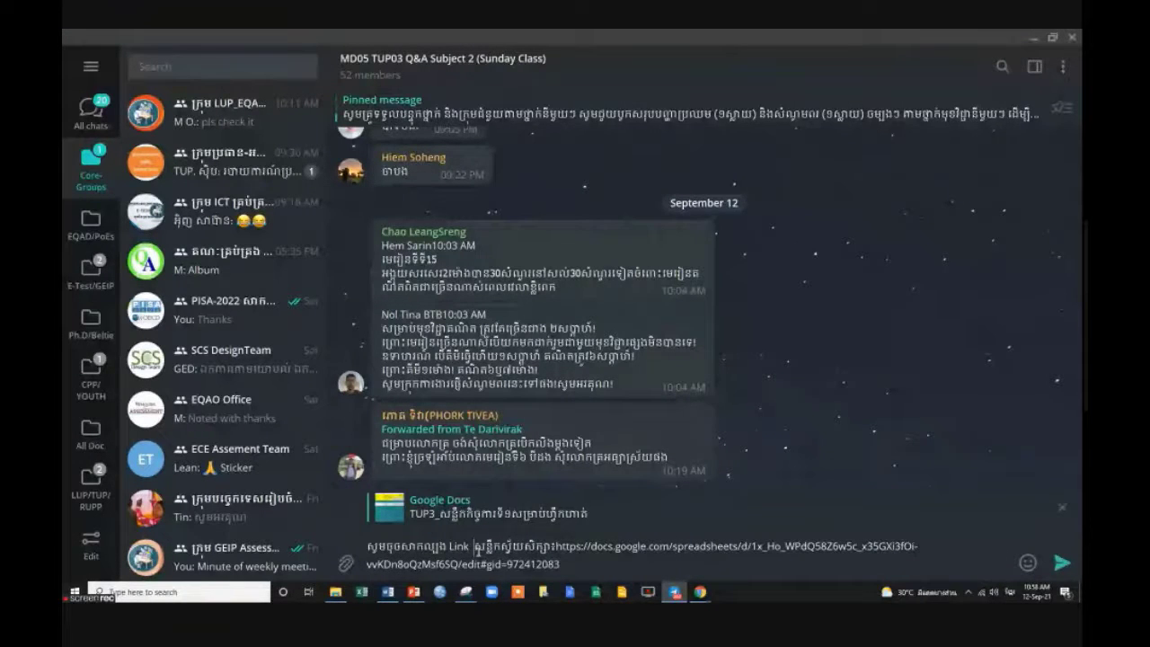
text(ផ្នែក)
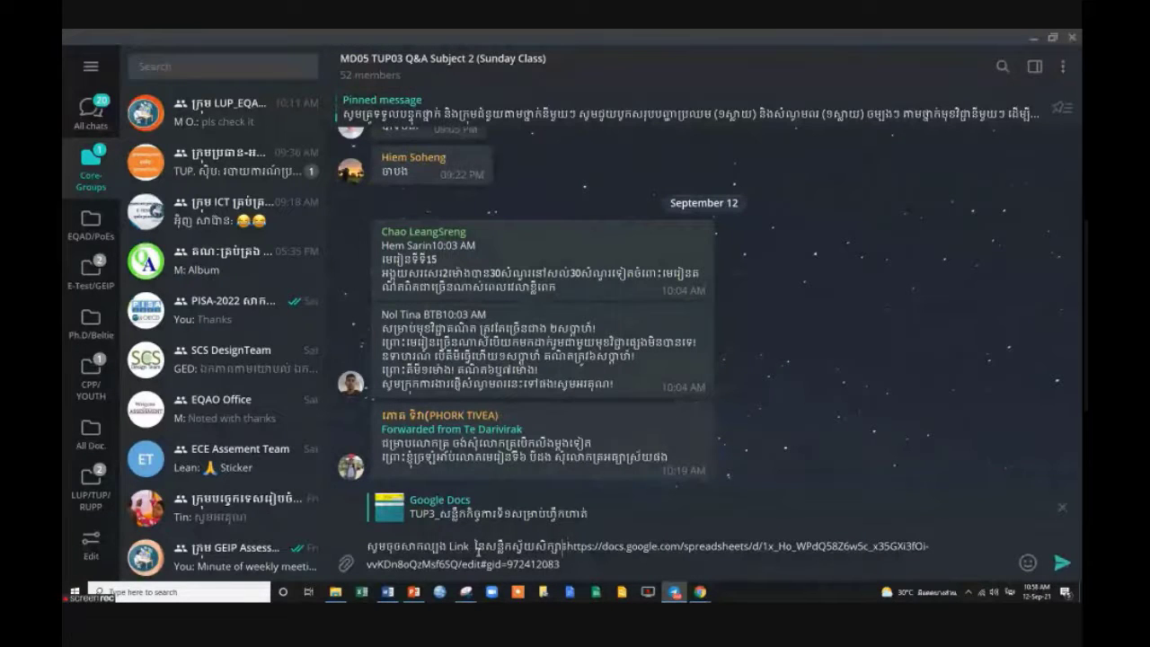
text(ទិន)
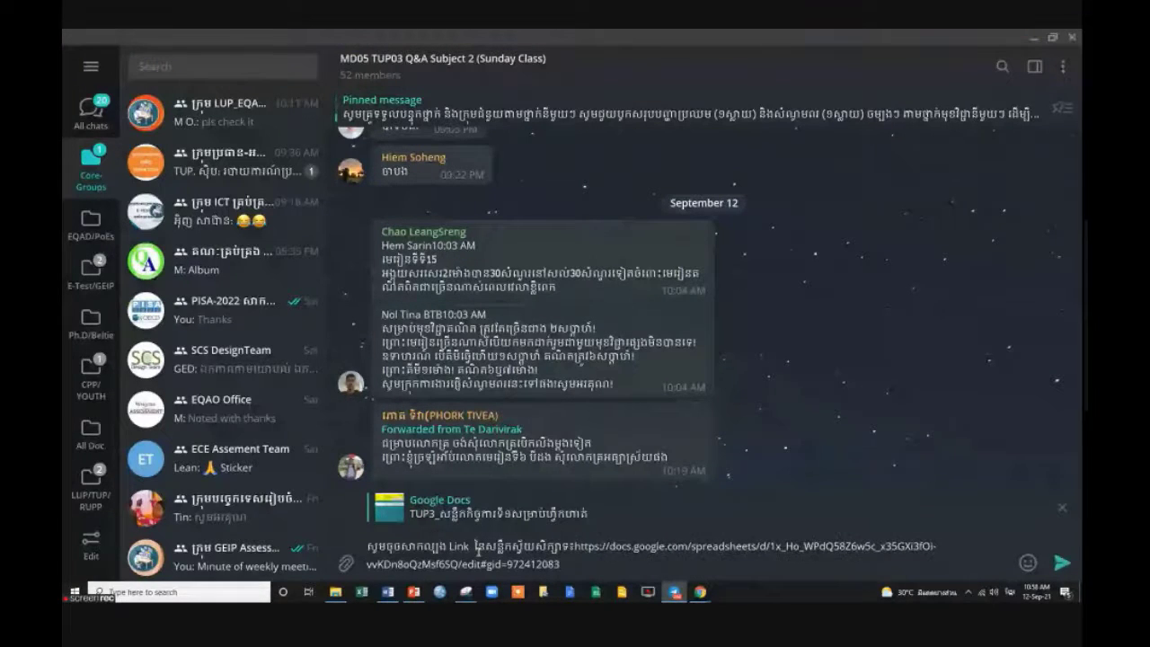
text(្នន សម្រ)
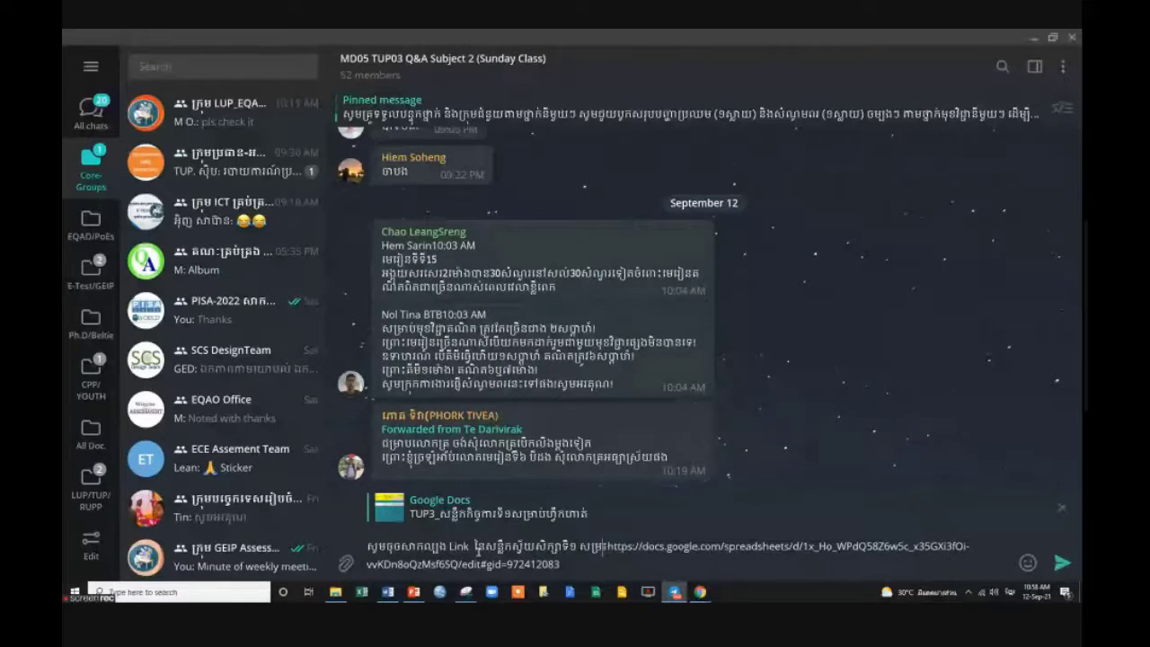
key(BackSpace)
key(BackSpace)
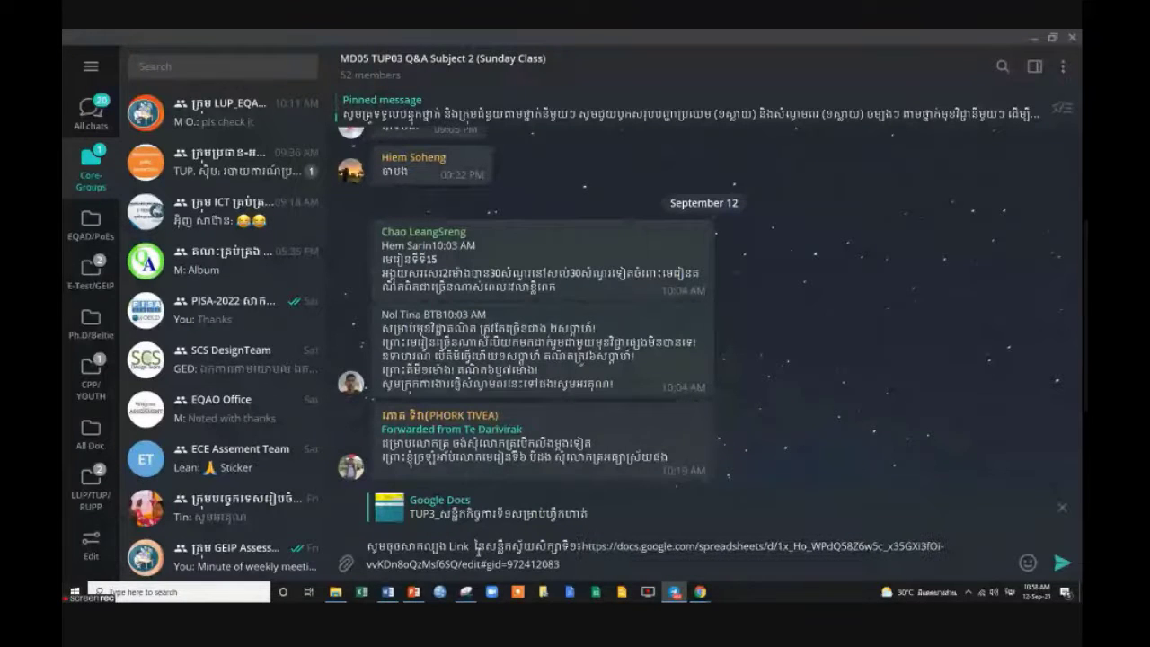
key(Return)
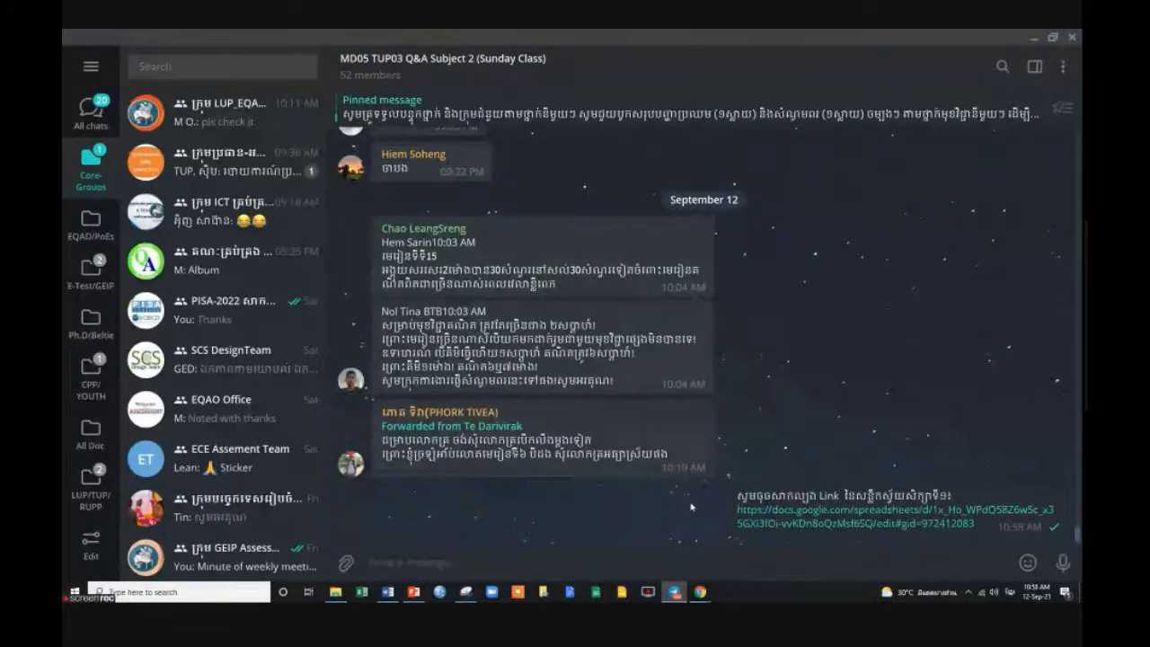
click(689, 513)
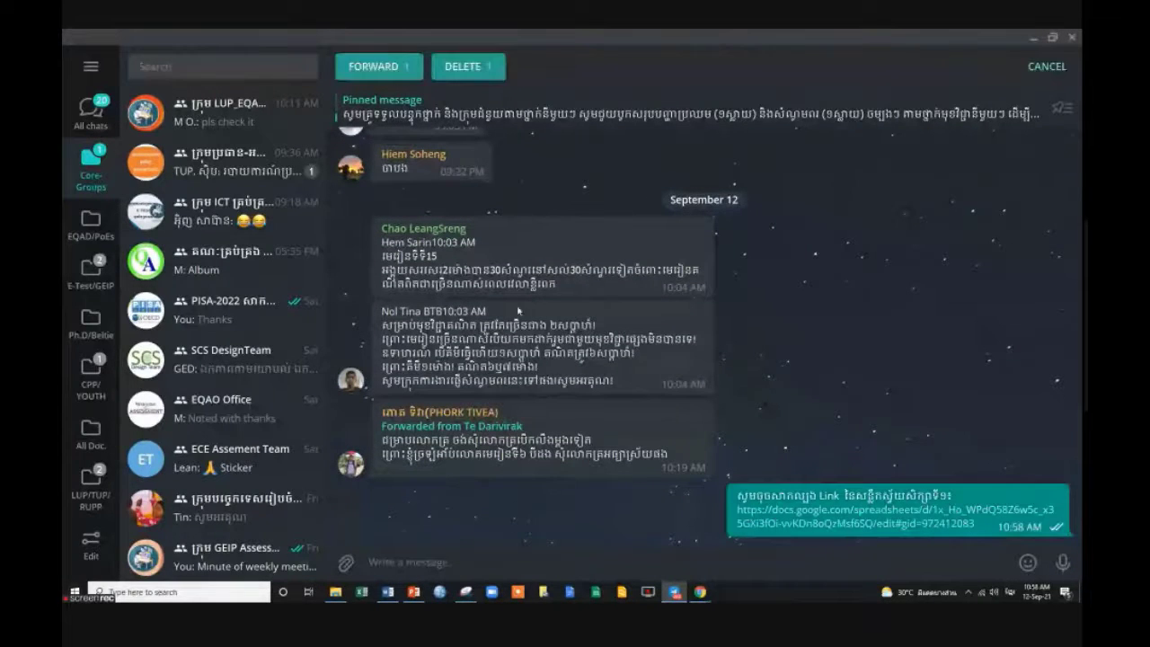
Forward the link message to the first group matching 'ថ', the ថ្នាក់ 15-19 group.
click(373, 66)
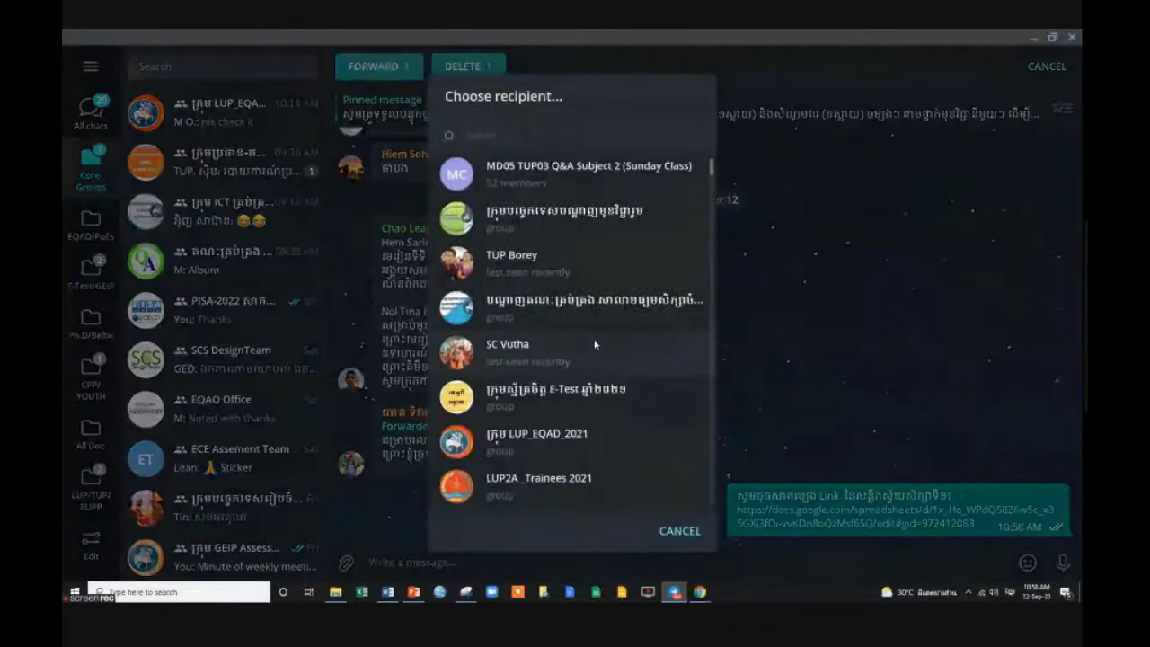
scroll(595, 344, down, 5)
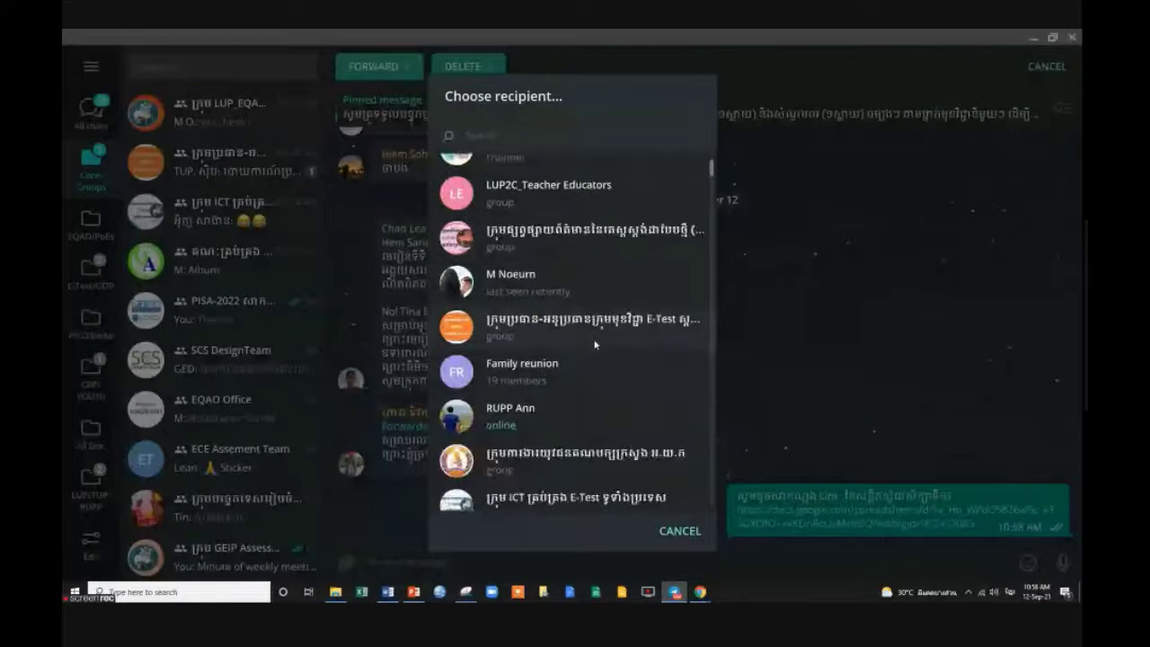
scroll(594, 344, down, 3)
scroll(594, 344, down, 5)
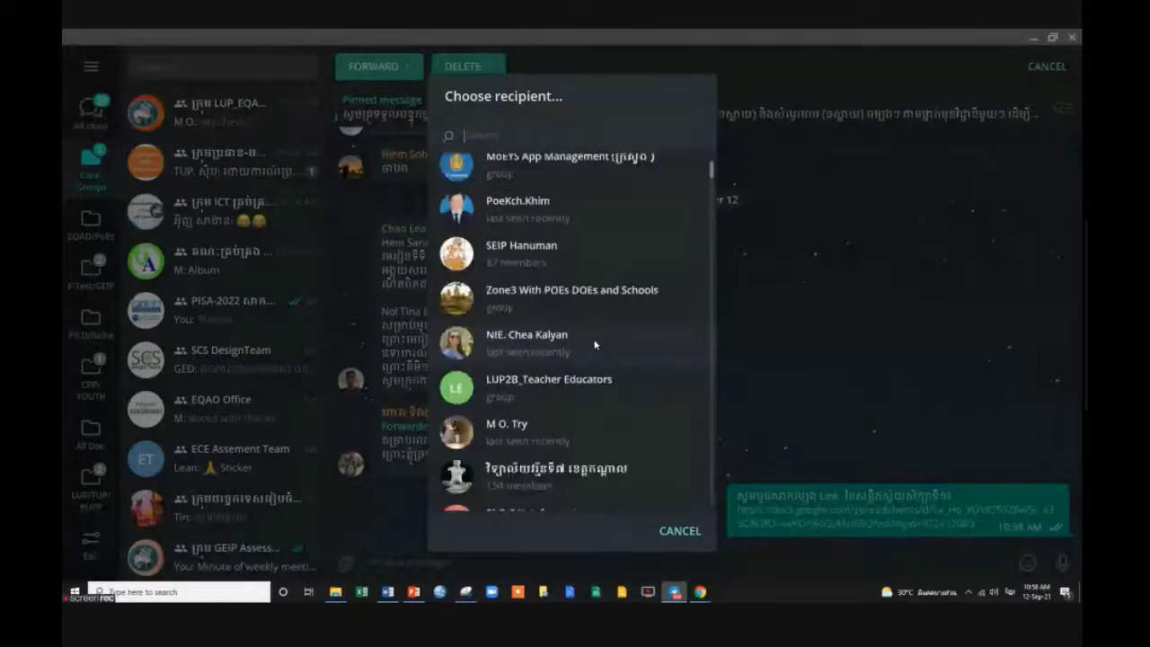
scroll(594, 344, down, 2)
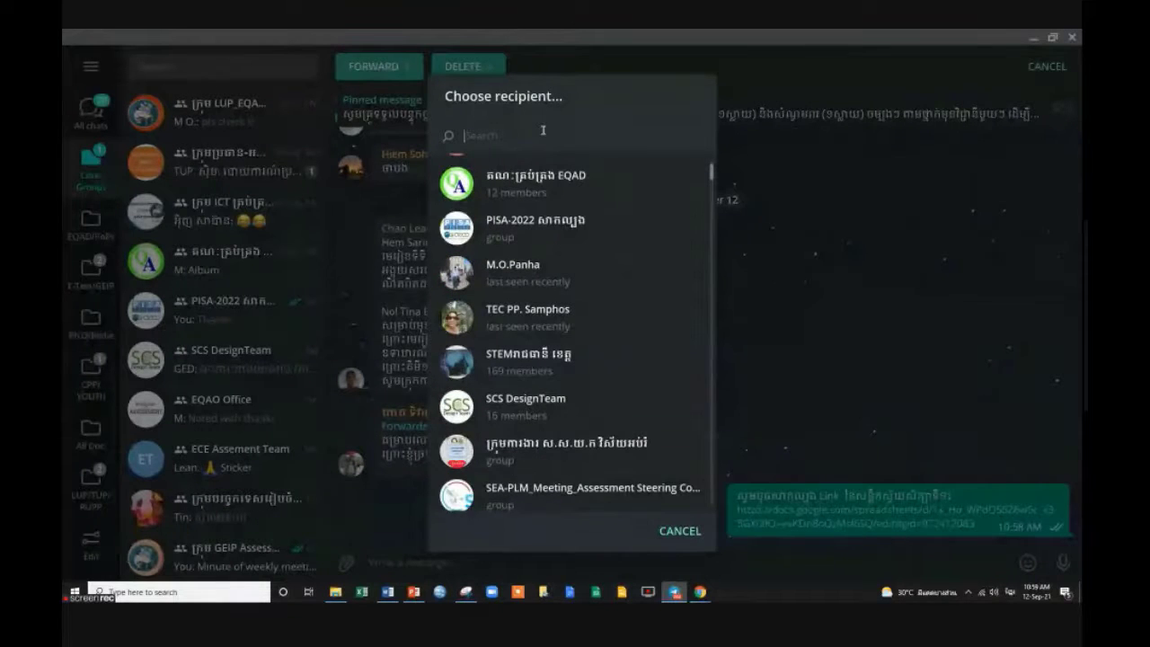
text(ថ)
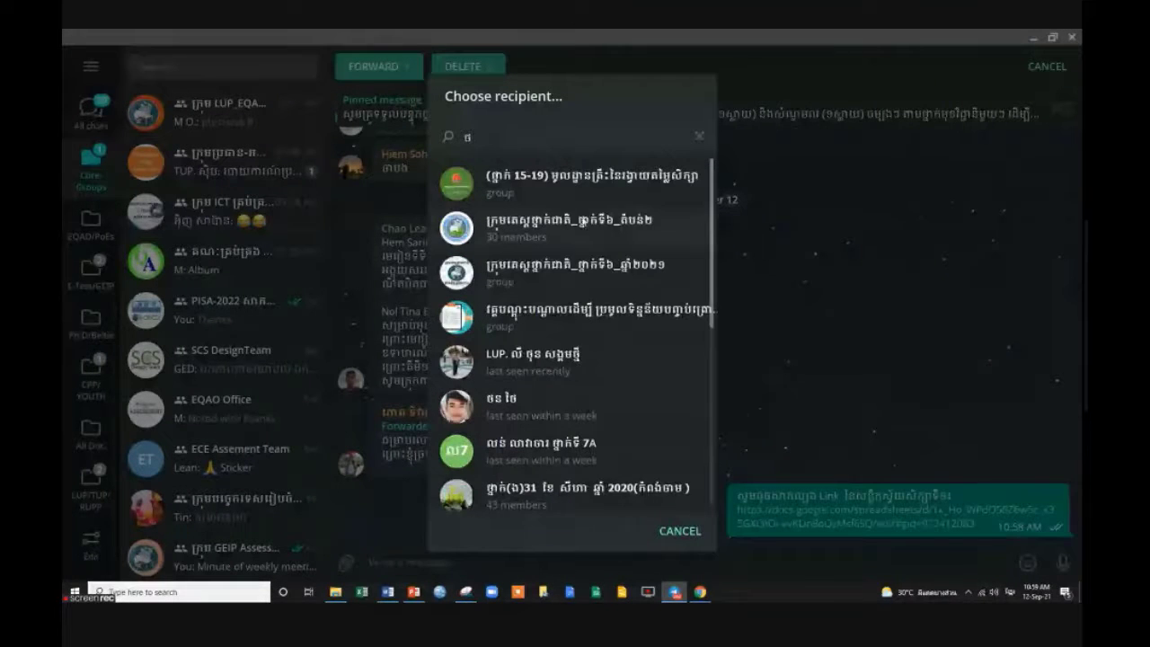
click(584, 173)
key(Return)
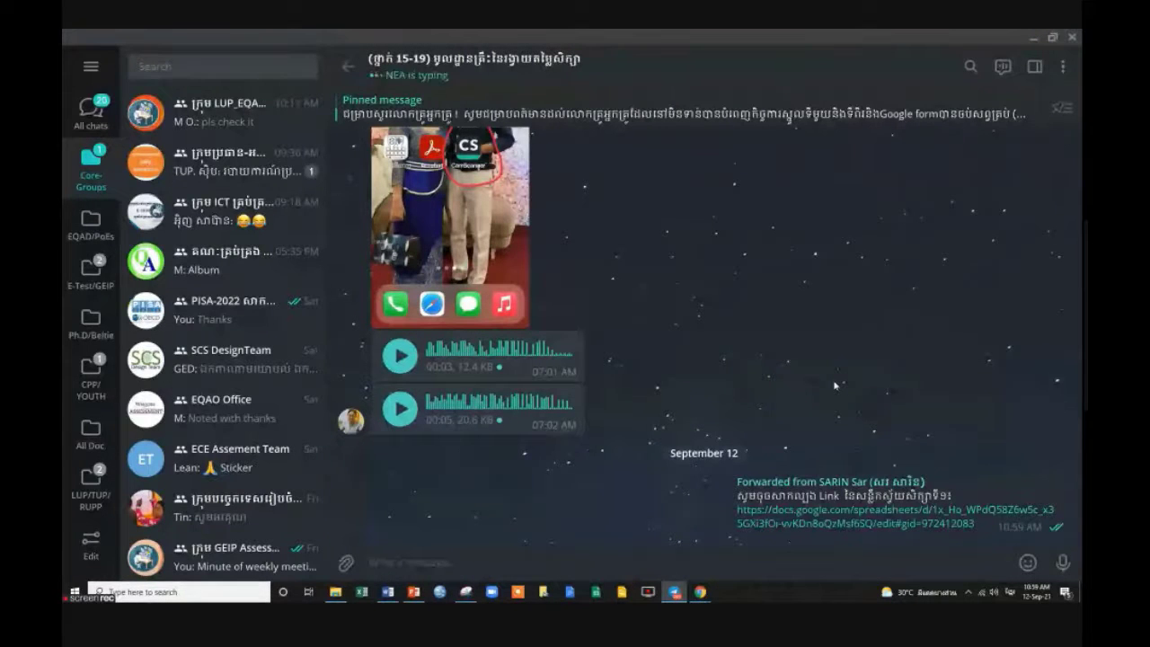
Back in Meet, close the in-call chat panel and go to the Google Forms response charts.
key(alt+Tab)
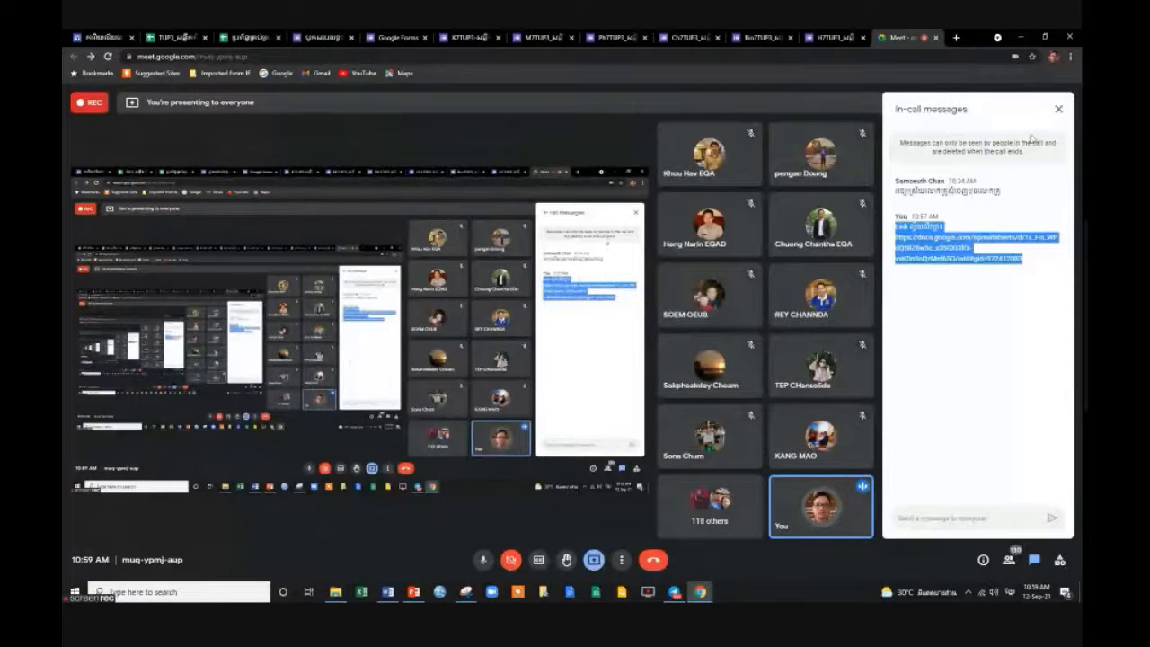
click(1060, 109)
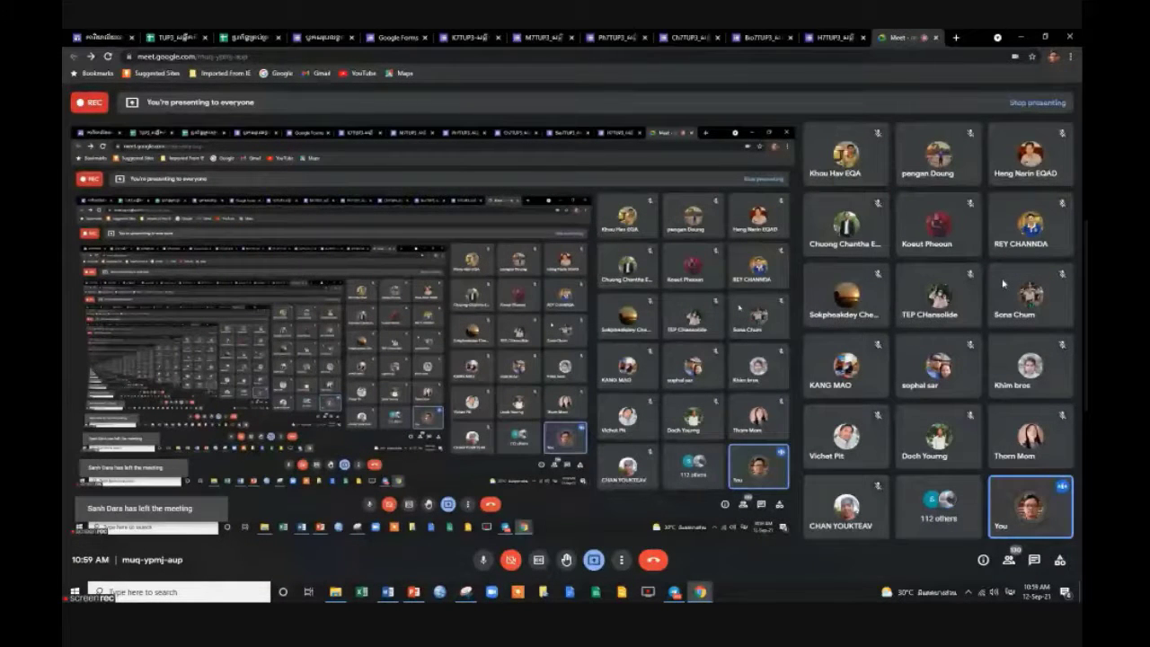
click(321, 37)
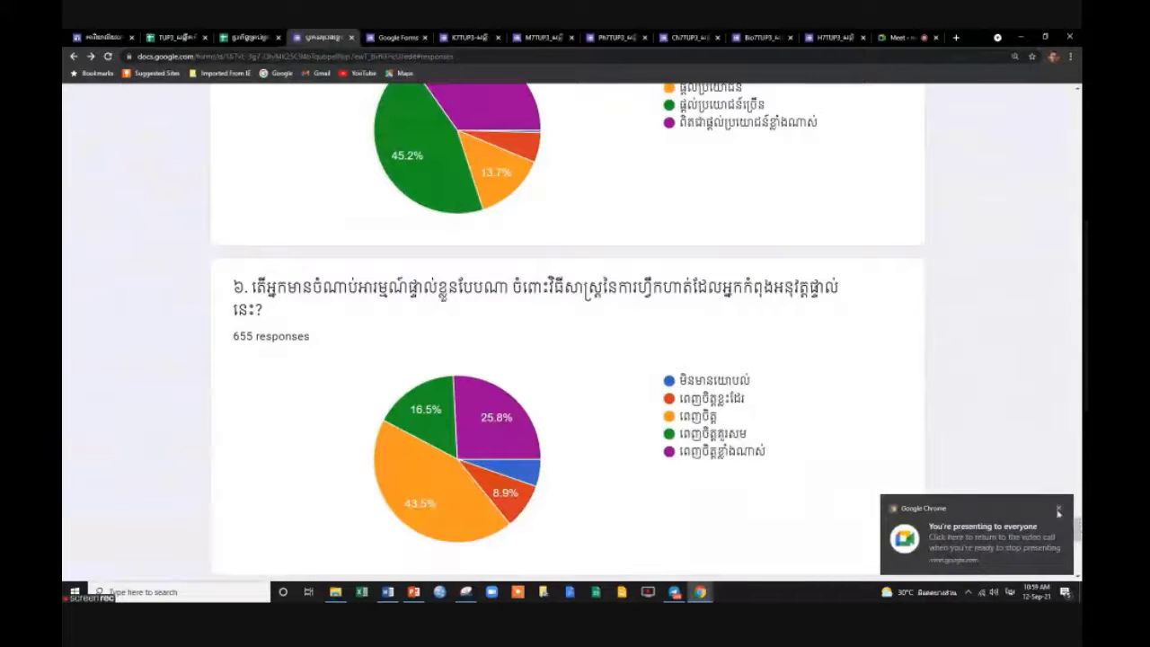
Dismiss the 'You're presenting' notice and go to the TUP3 tracking spreadsheet.
click(1059, 508)
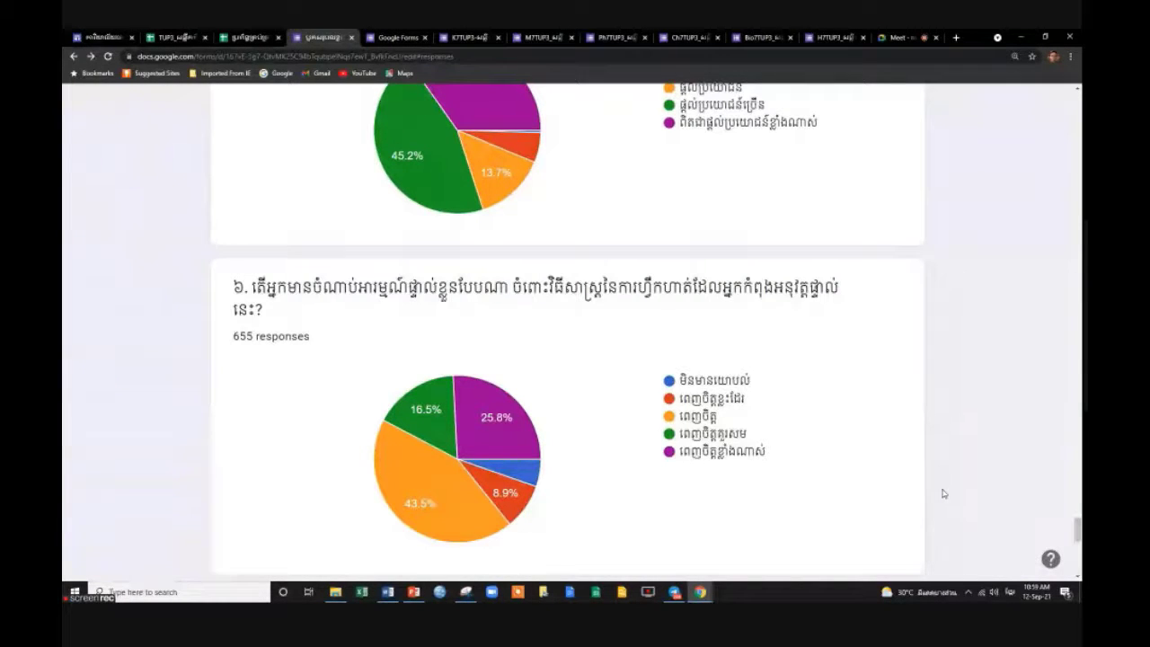
click(217, 38)
click(184, 38)
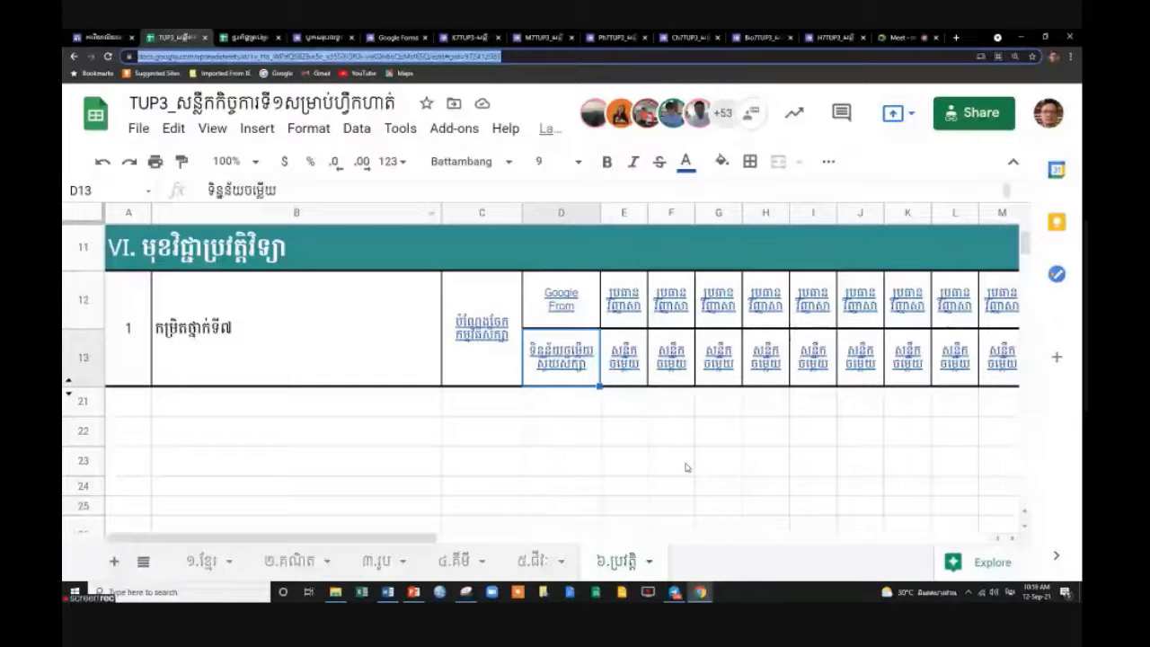
Check the link previews in cells E13 and F13 on the history sheet.
mouse_move(420, 537)
mouse_down()
mouse_move(755, 540)
mouse_move(420, 540)
mouse_up()
click(623, 357)
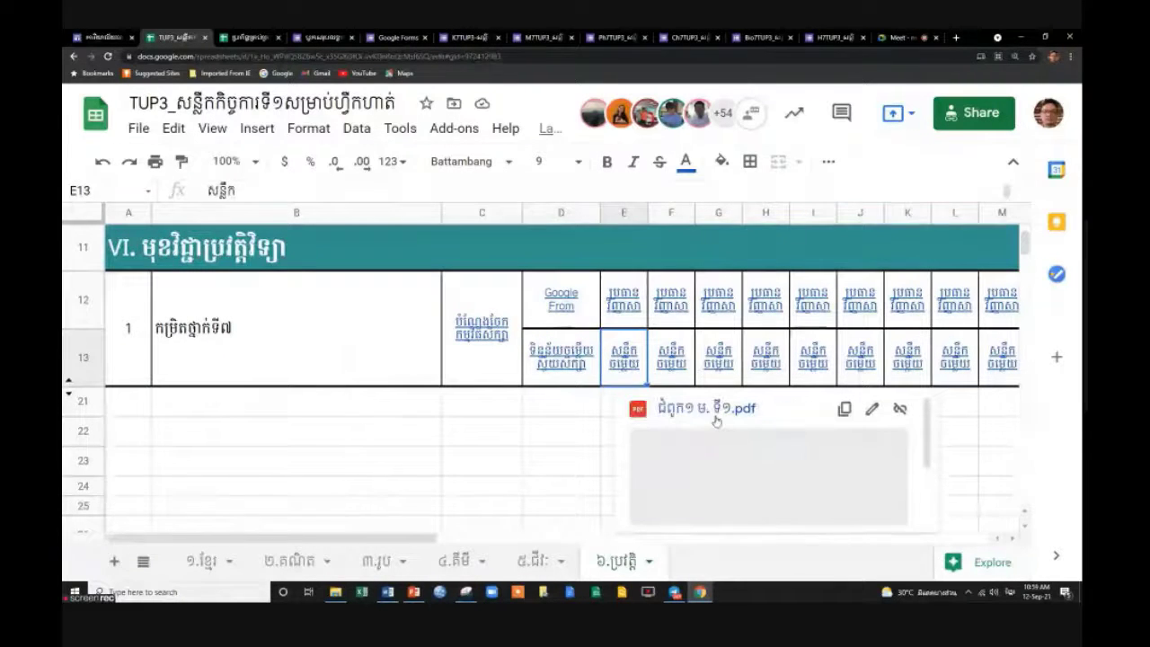
click(557, 430)
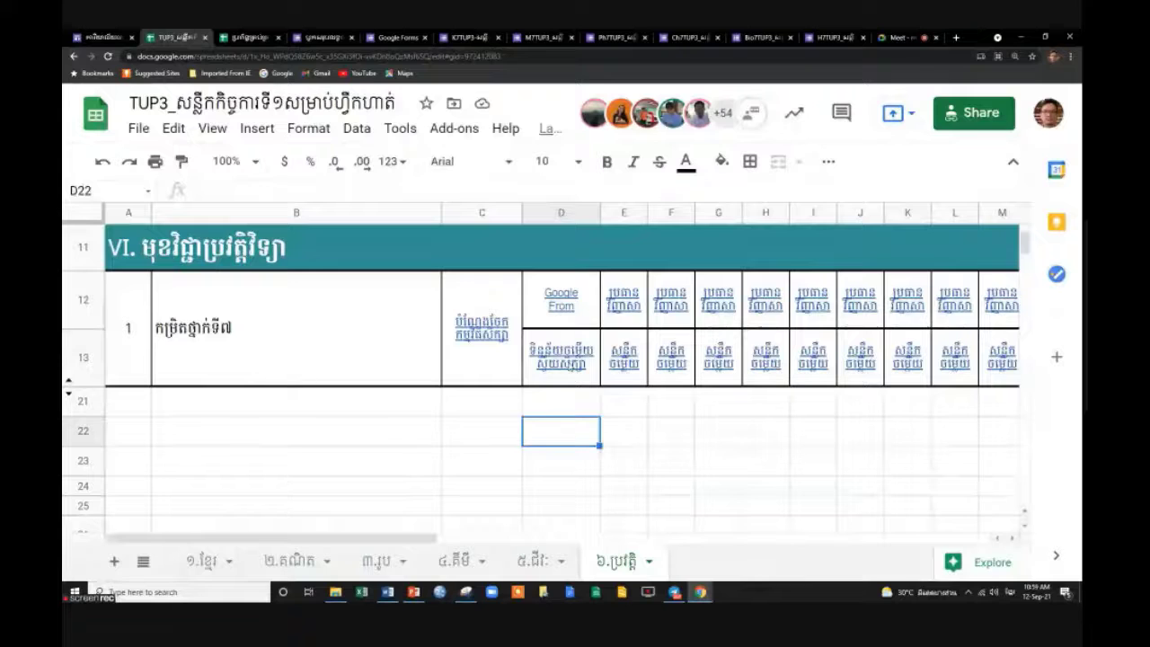
click(623, 356)
key(Right)
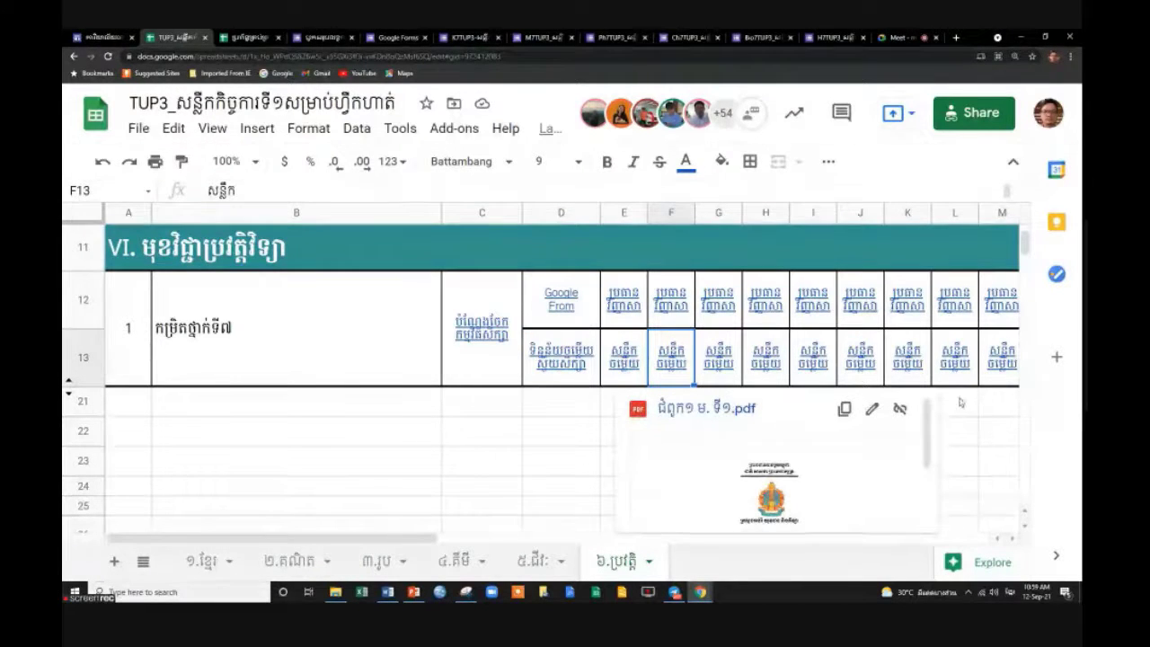
click(954, 460)
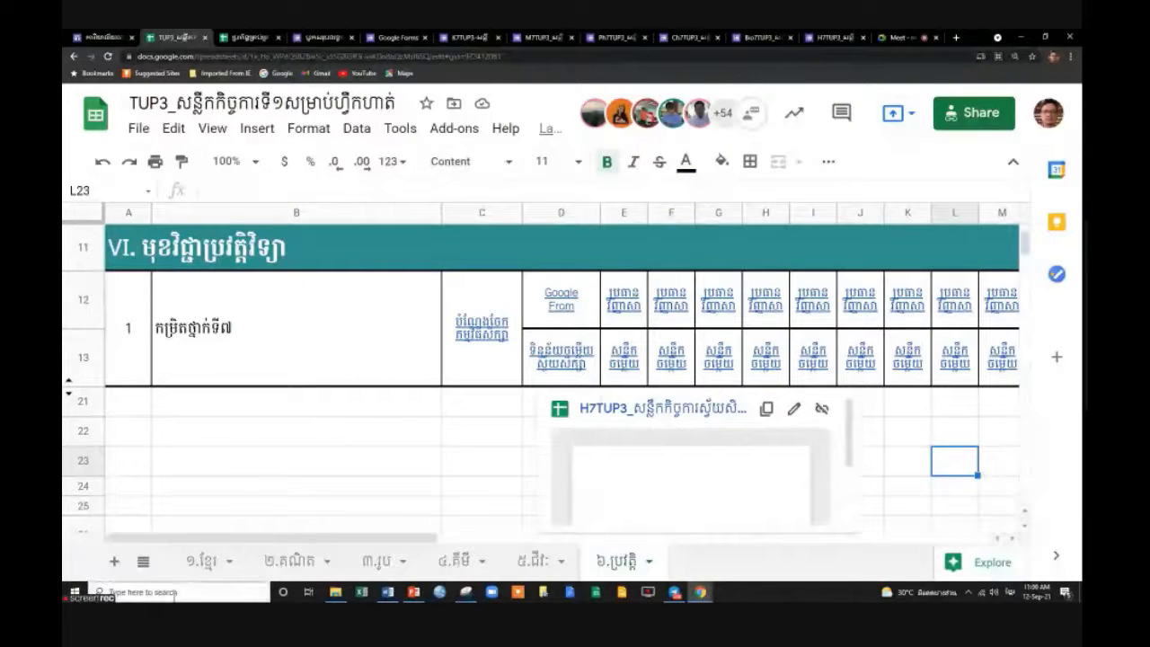
On the ១.ខ្មែរ sheet, check the row 13 links in D13 and E13, then select column E.
click(201, 560)
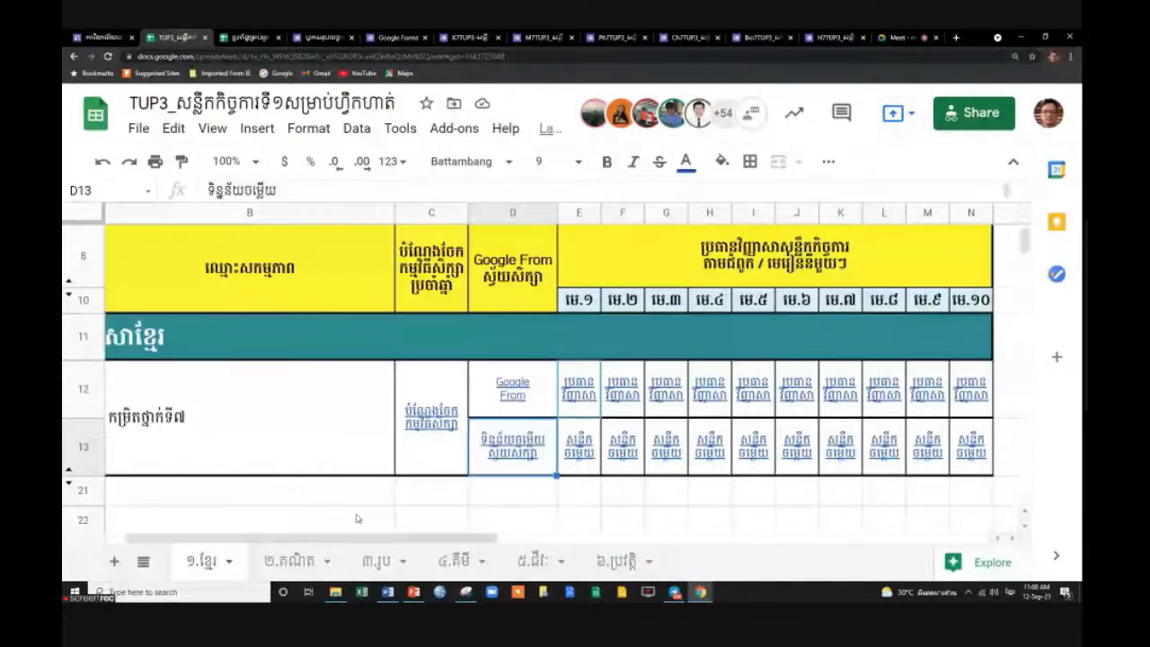
click(85, 447)
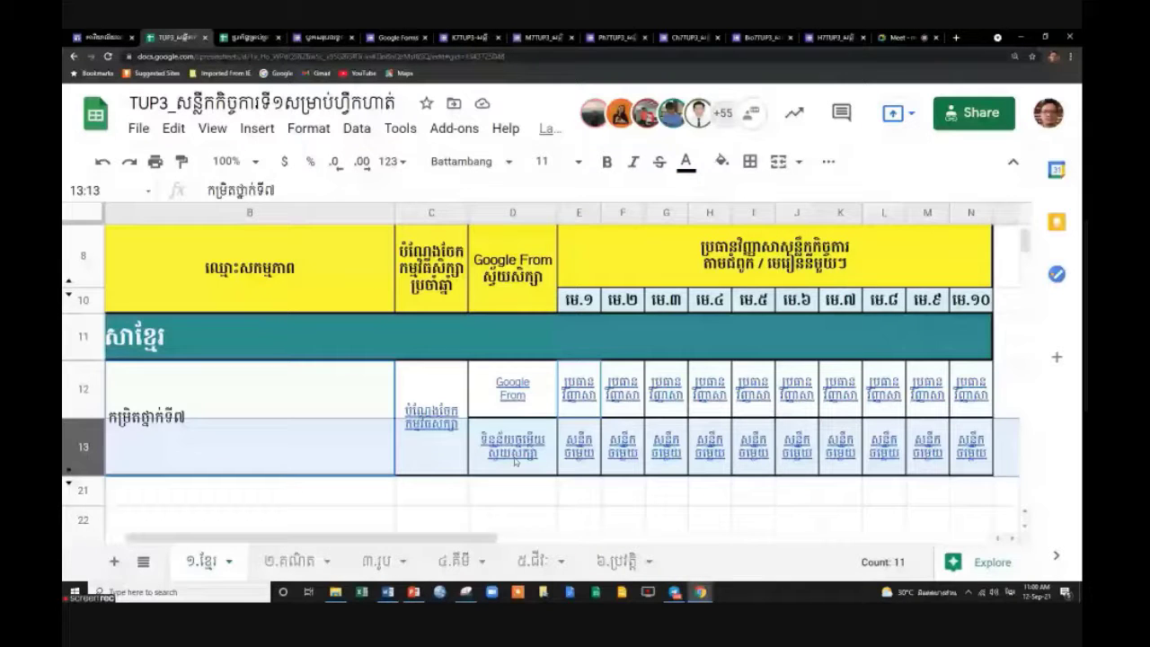
click(515, 461)
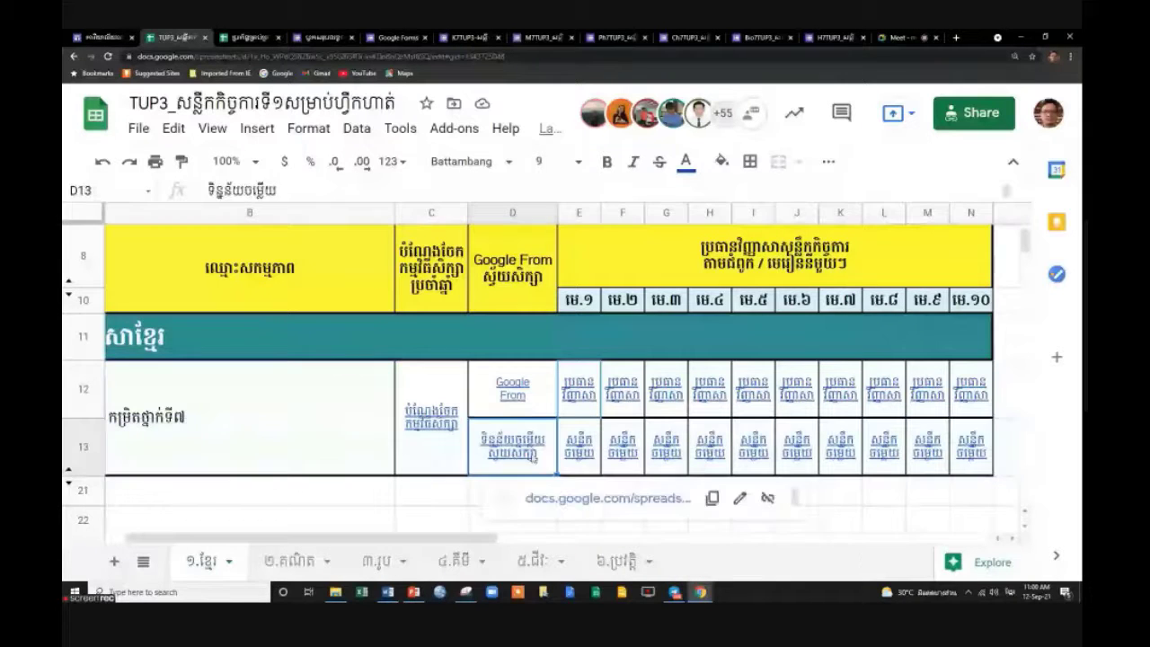
click(481, 492)
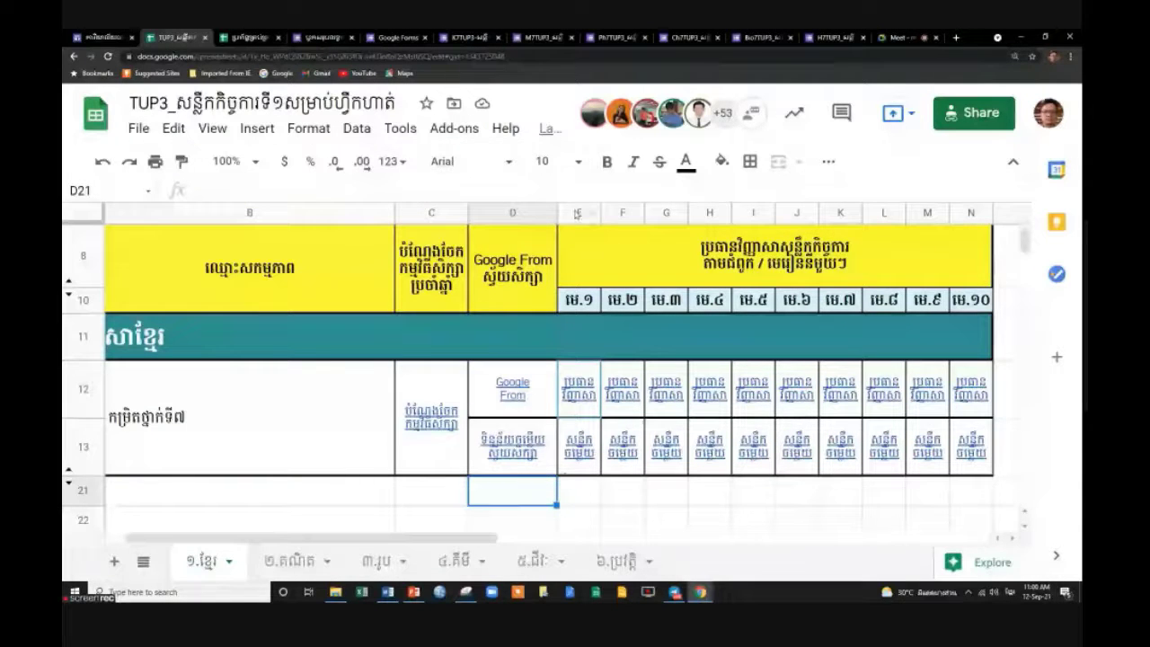
click(594, 464)
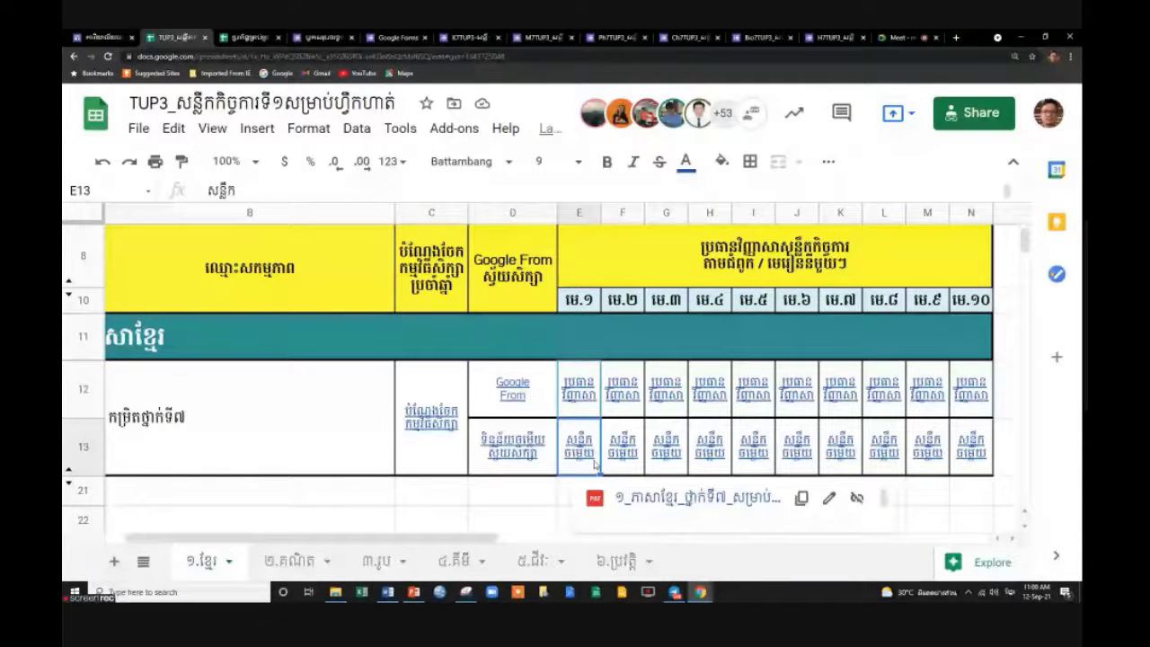
mouse_move(569, 405)
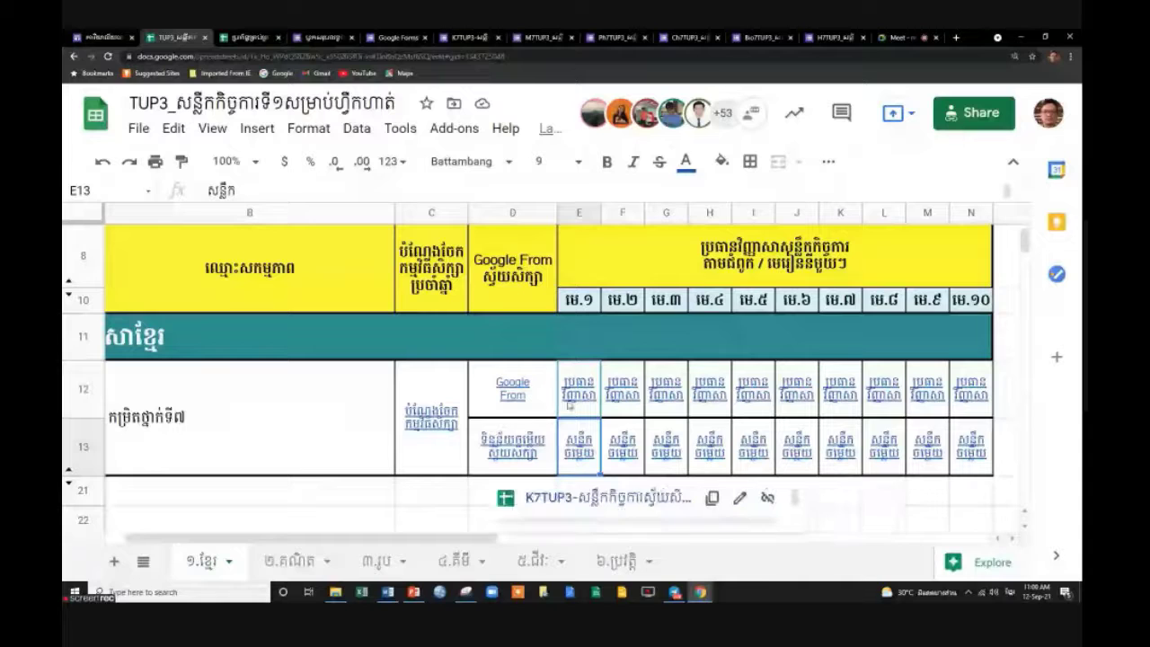
click(579, 212)
drag(495, 538, 656, 537)
Hide lesson columns E–N on the ១.ខ្មែរ sheet.
shift+click(517, 212)
right_click(516, 212)
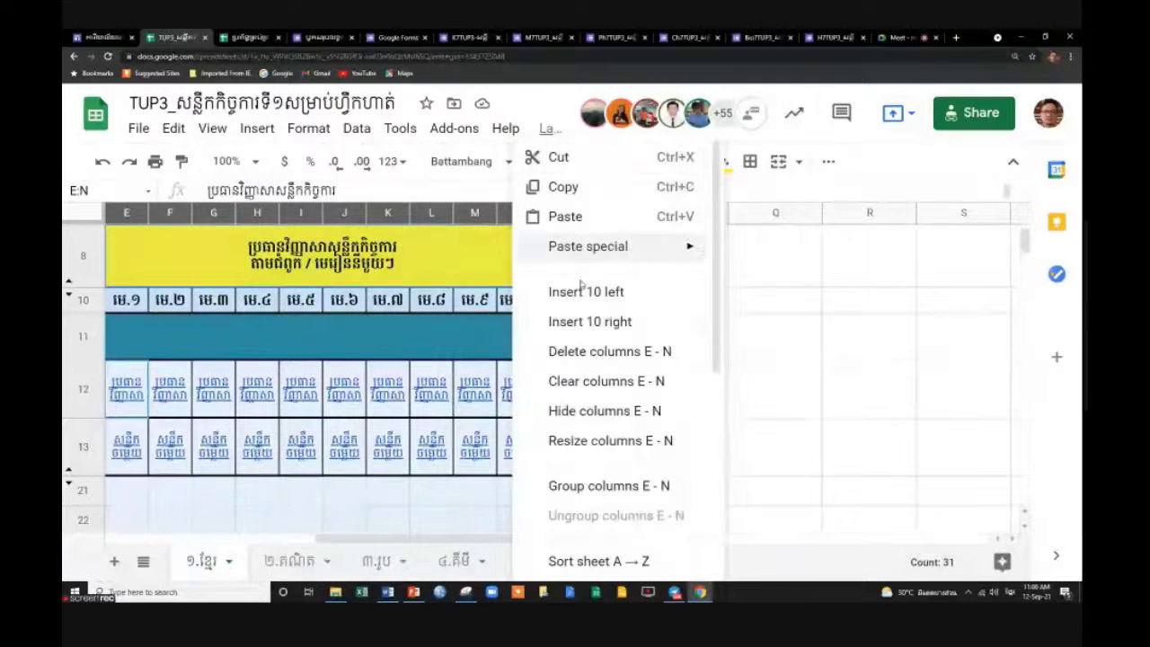
click(603, 423)
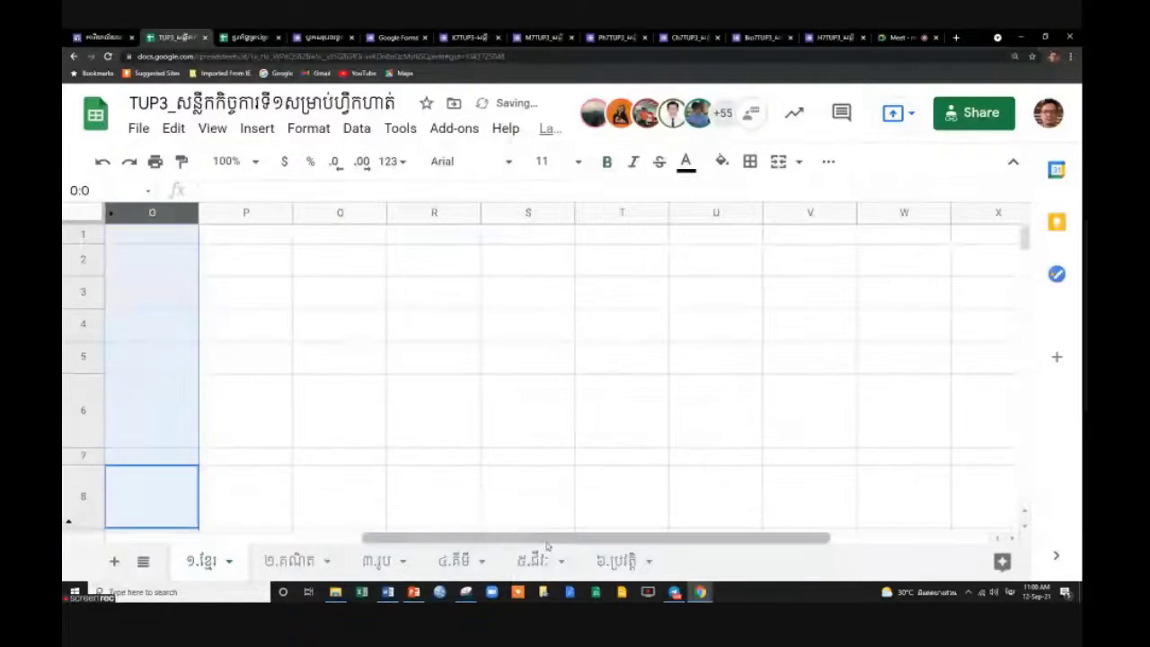
drag(530, 539, 350, 541)
scroll(775, 441, down, 3)
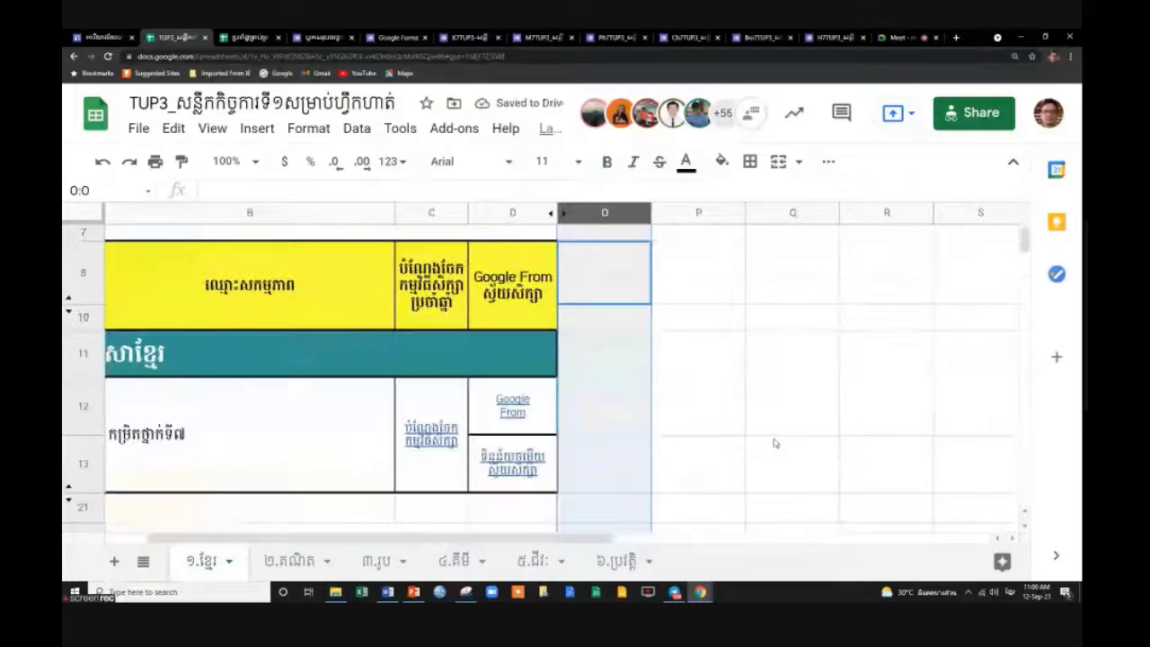
Hide lesson columns E–Z on the ២.គណិត sheet.
click(289, 561)
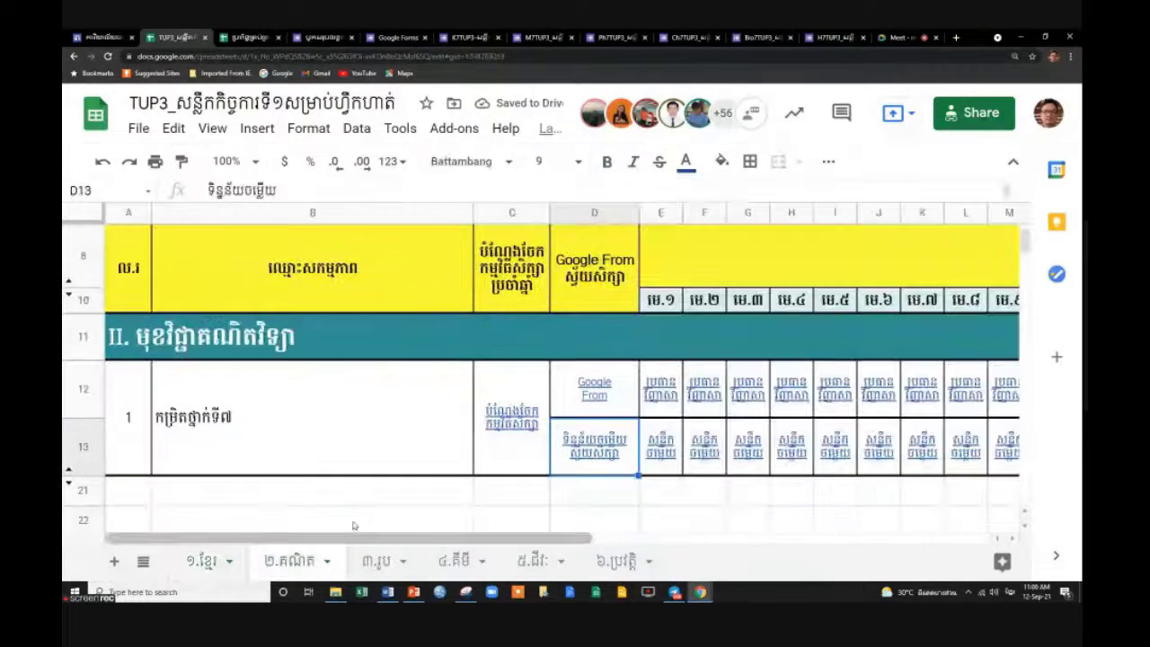
click(661, 212)
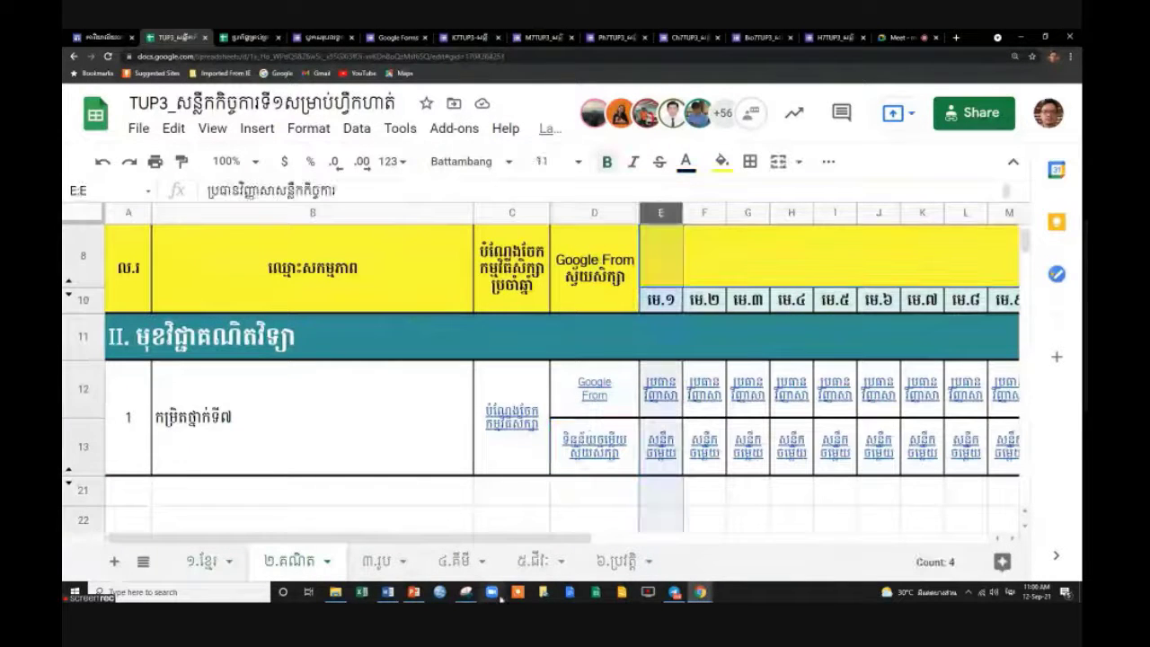
drag(496, 540, 856, 540)
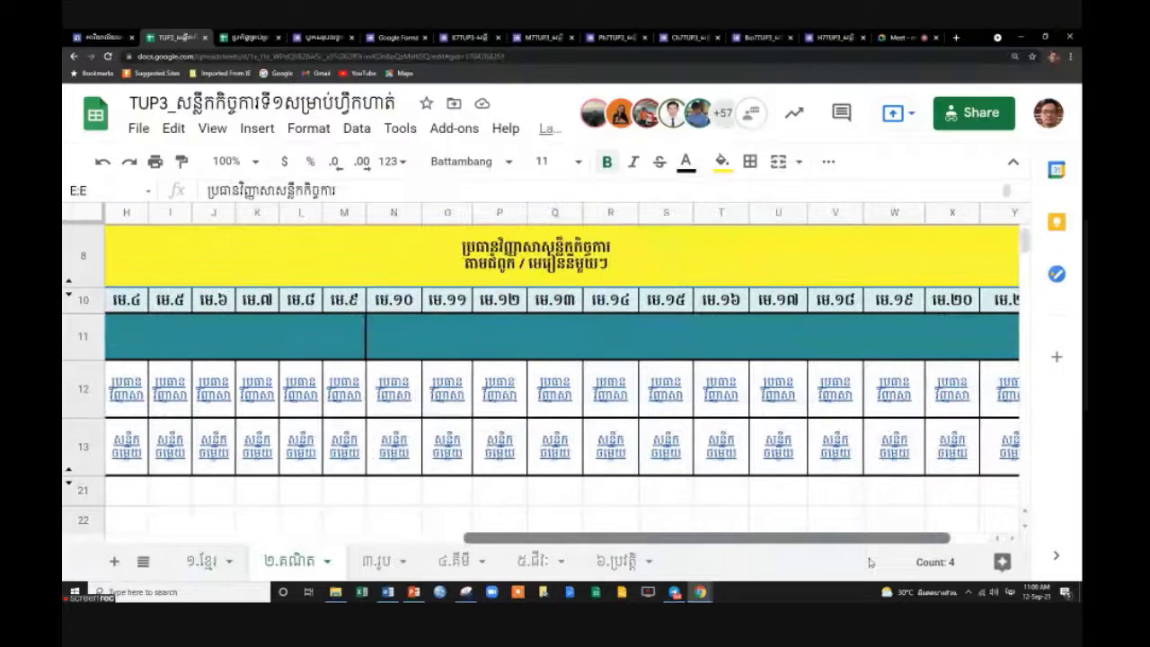
shift+click(986, 214)
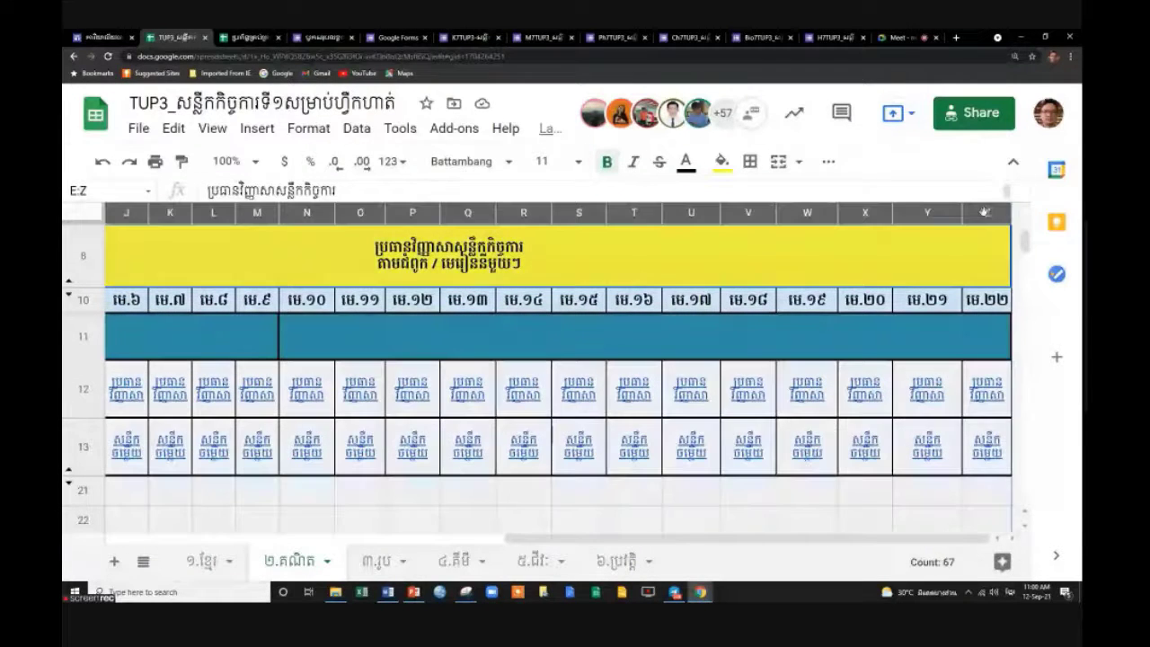
right_click(986, 214)
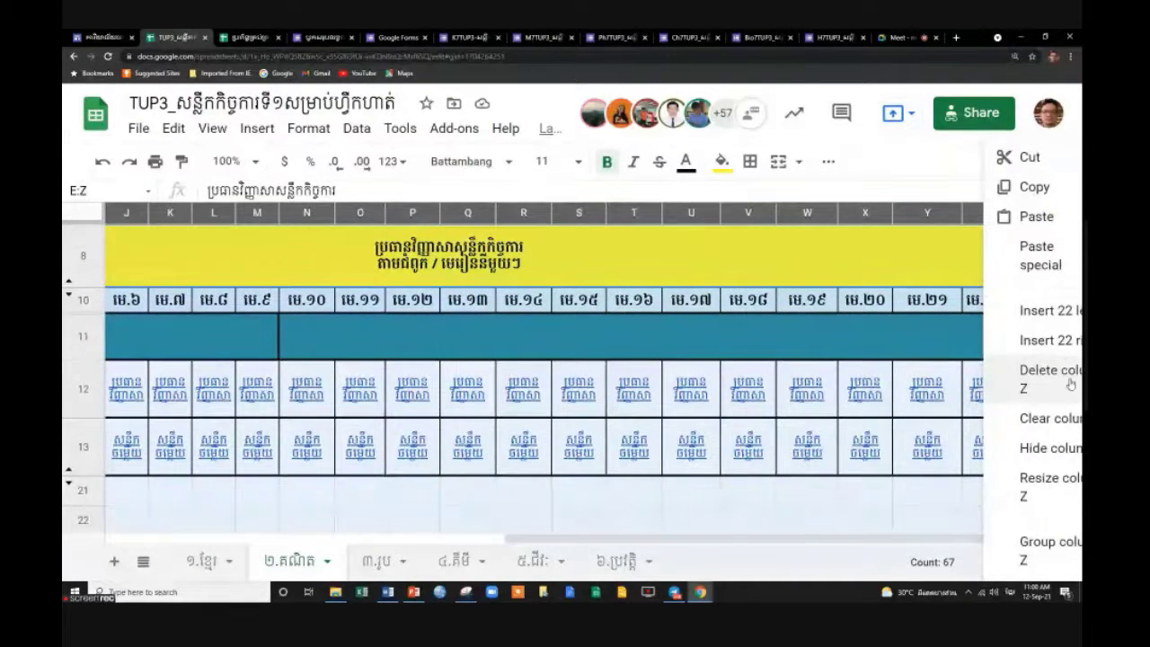
click(1049, 447)
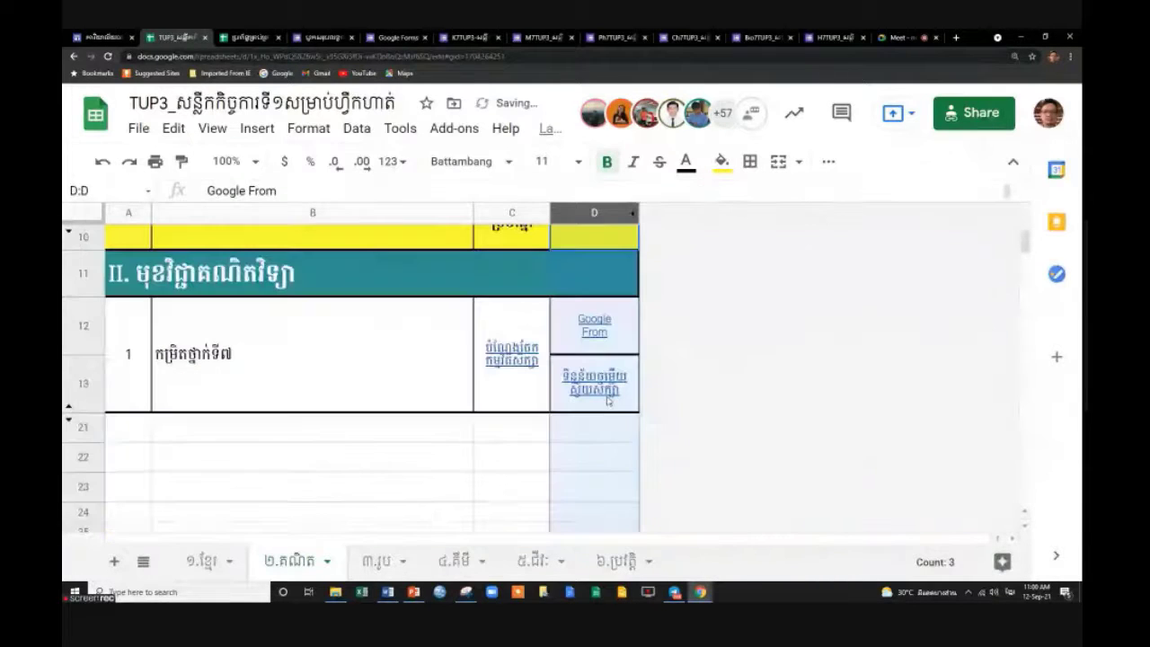
Hide lesson columns E–T on the ៣.រូប sheet.
click(376, 563)
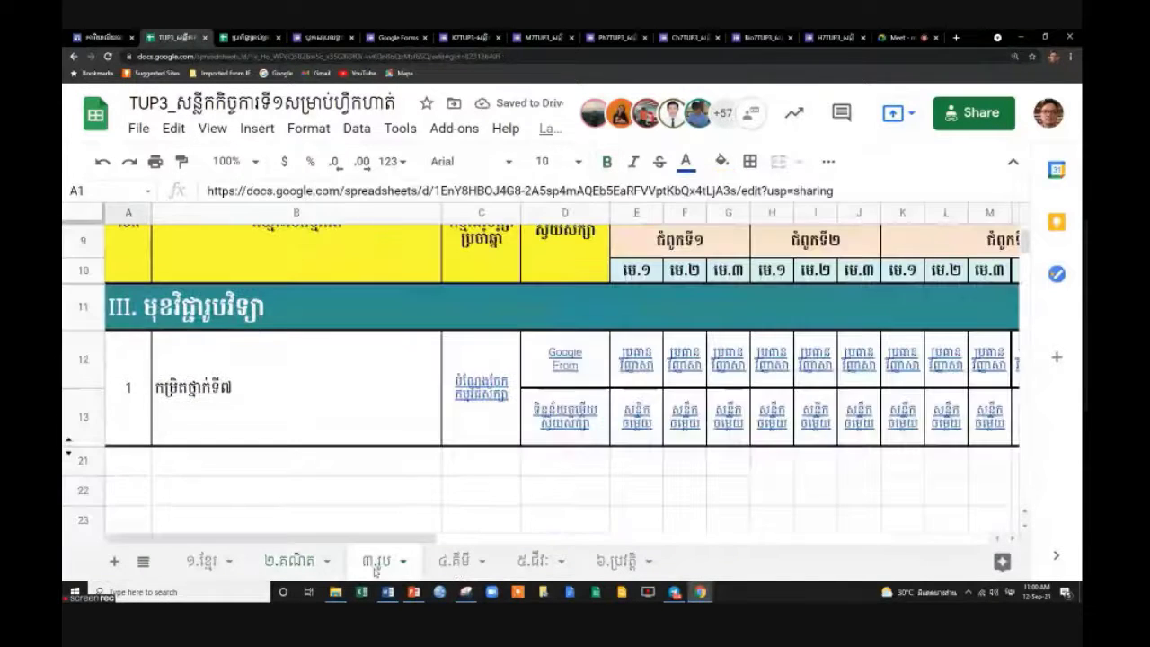
click(636, 212)
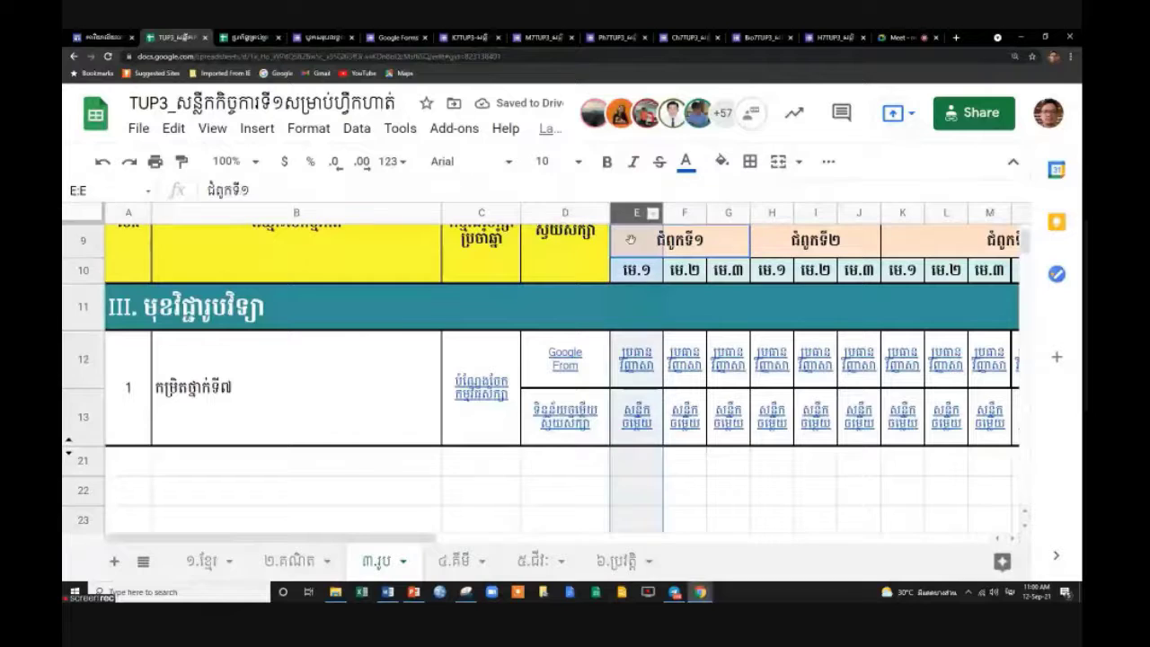
drag(428, 539, 771, 511)
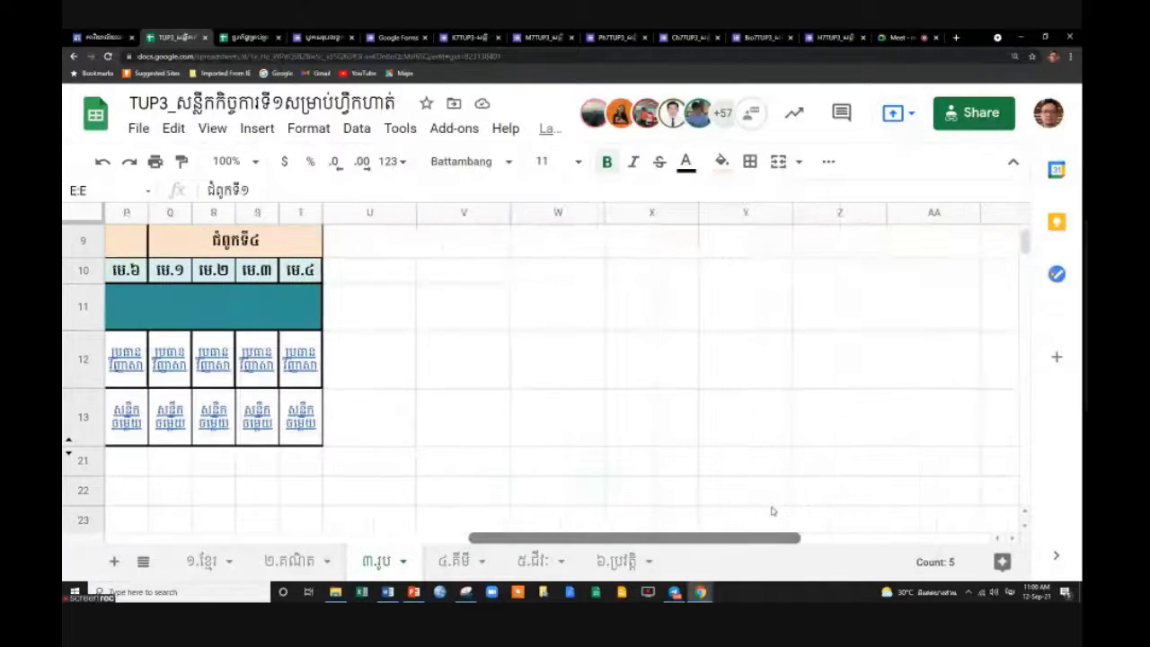
shift+click(382, 210)
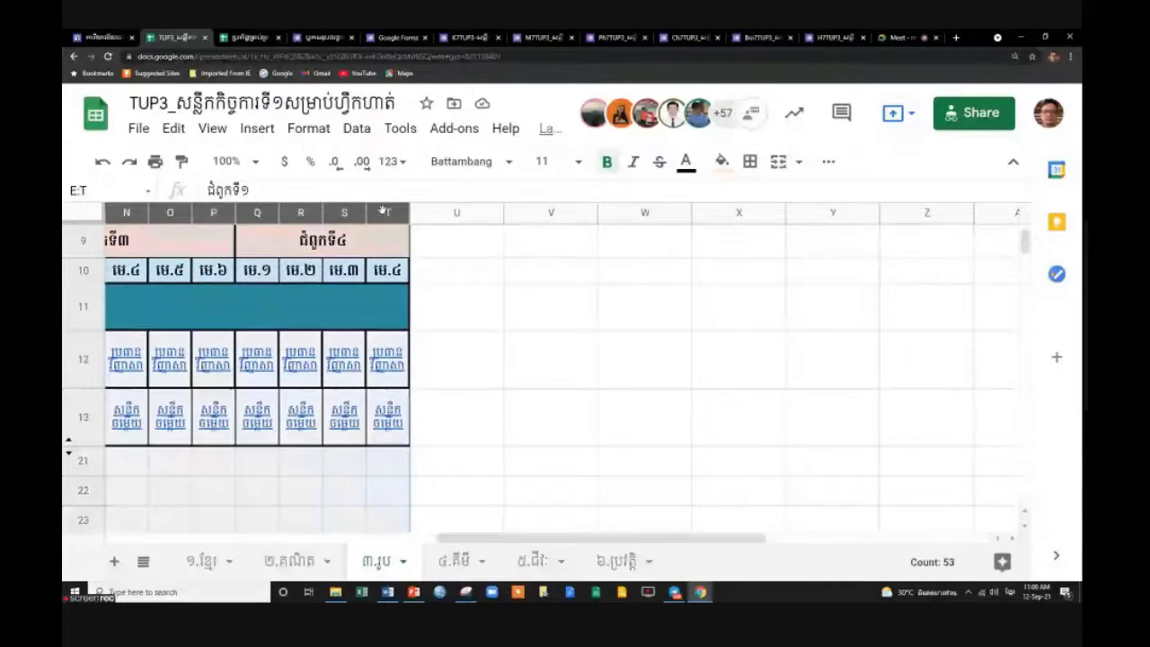
right_click(383, 210)
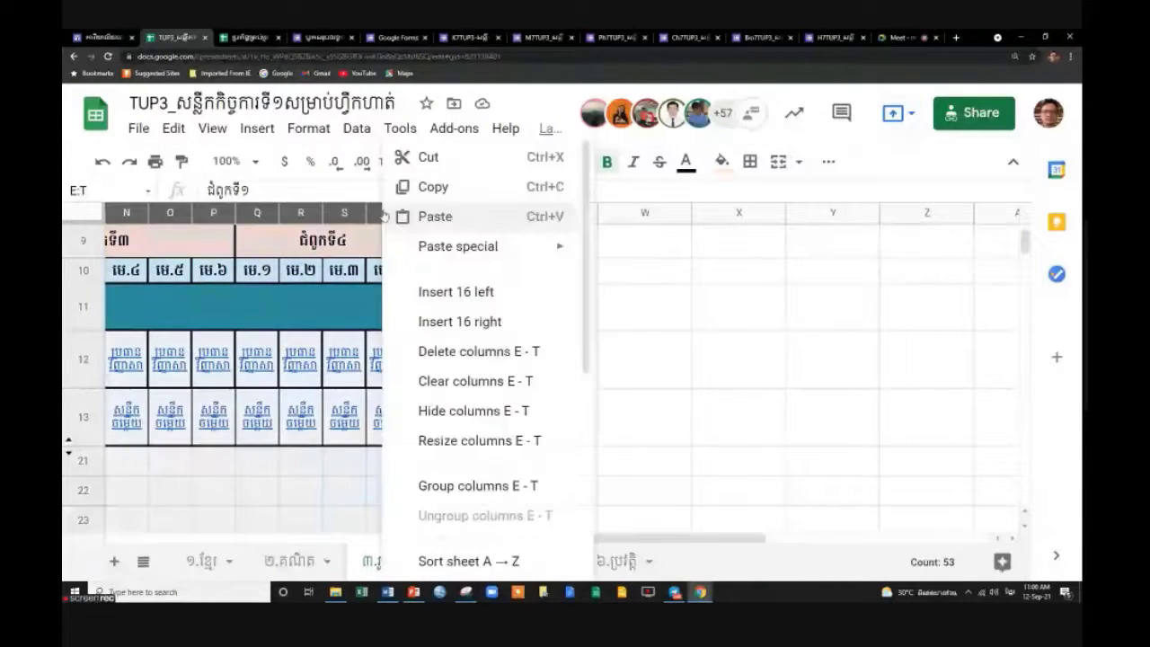
click(478, 409)
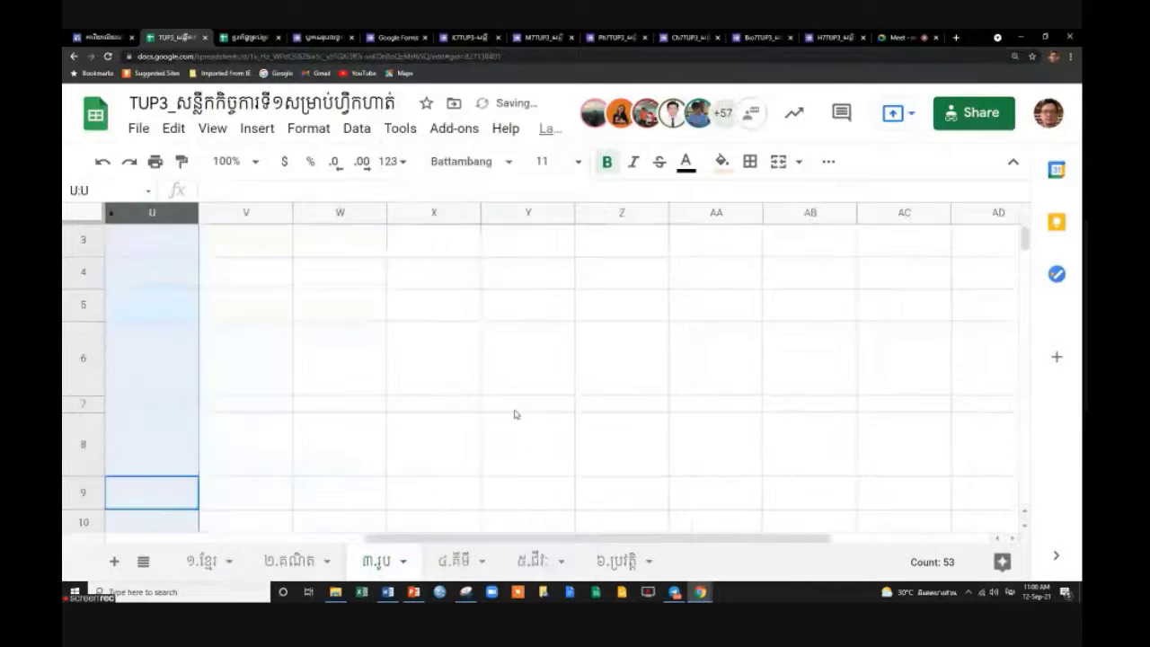
Hide lesson columns E–J on the ៤.គីមី sheet.
click(457, 561)
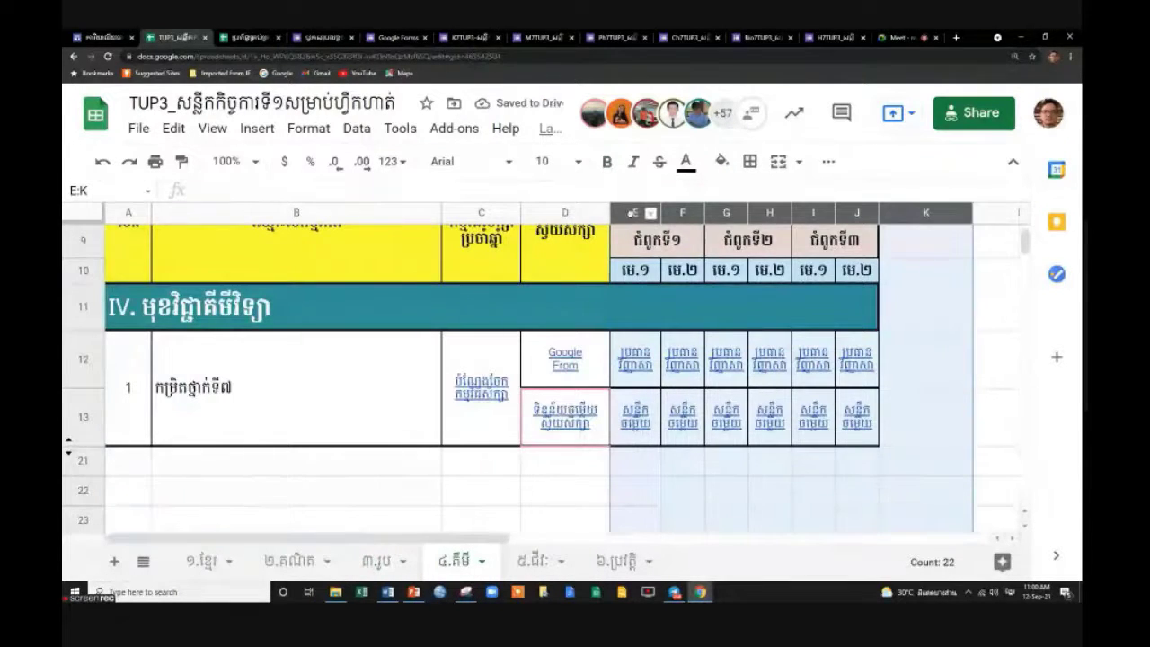
click(744, 474)
click(635, 212)
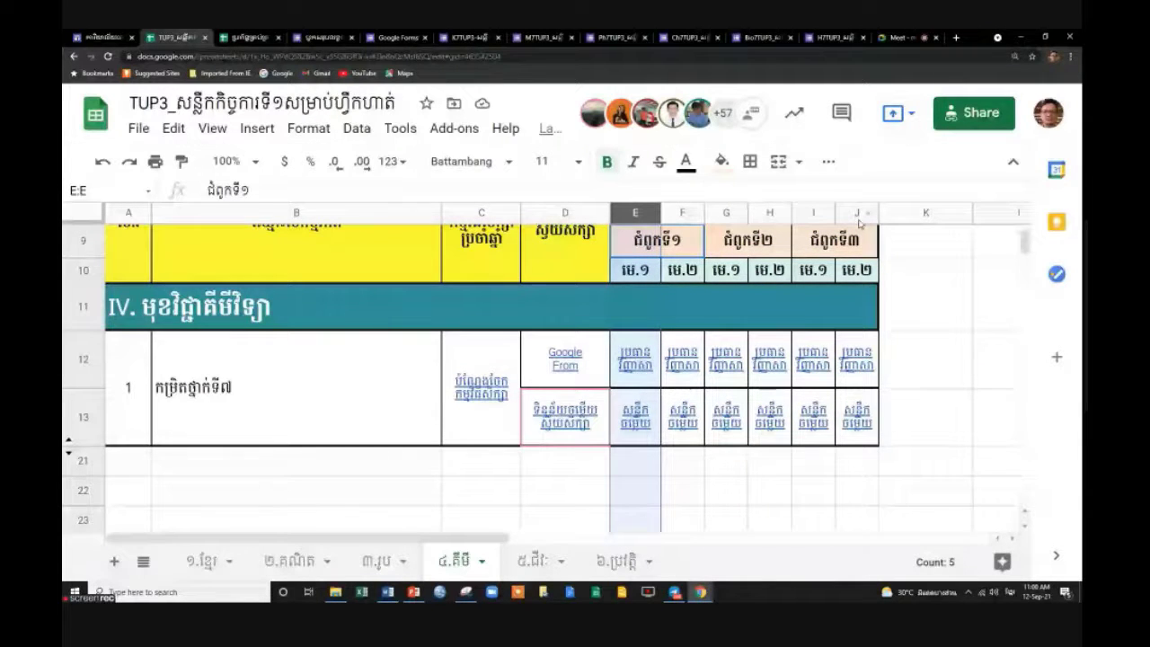
shift+click(858, 216)
right_click(858, 215)
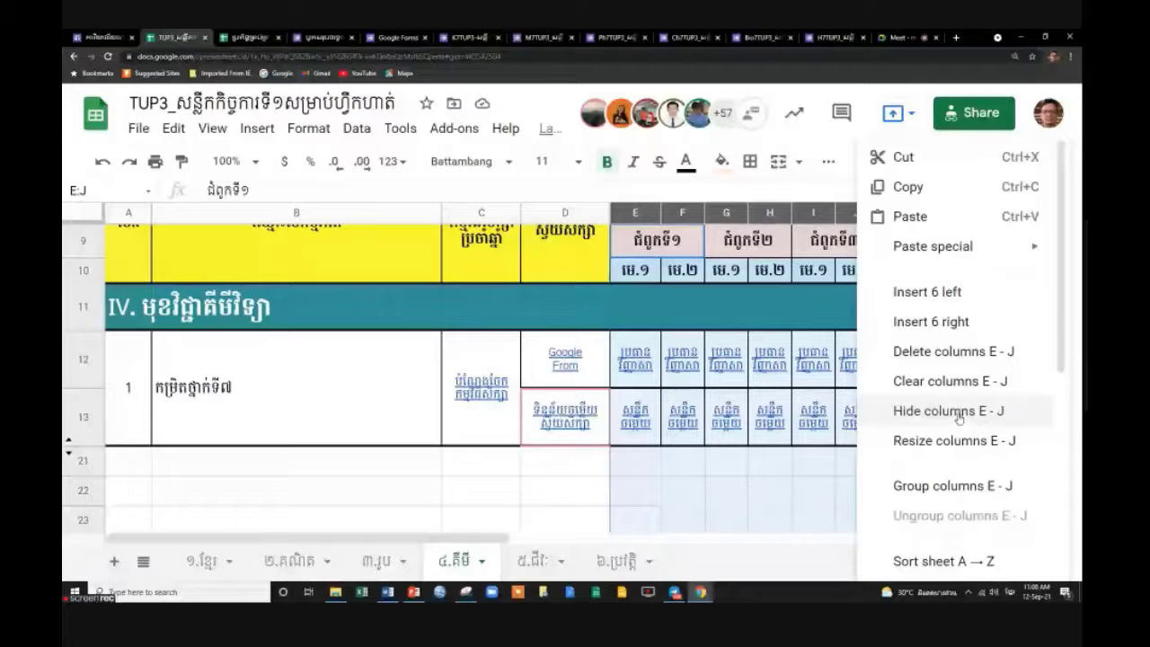
click(952, 413)
Hide lesson columns E–T on the ៥.ជីវៈ sheet with Ctrl+Alt+0.
scroll(585, 441, down, 3)
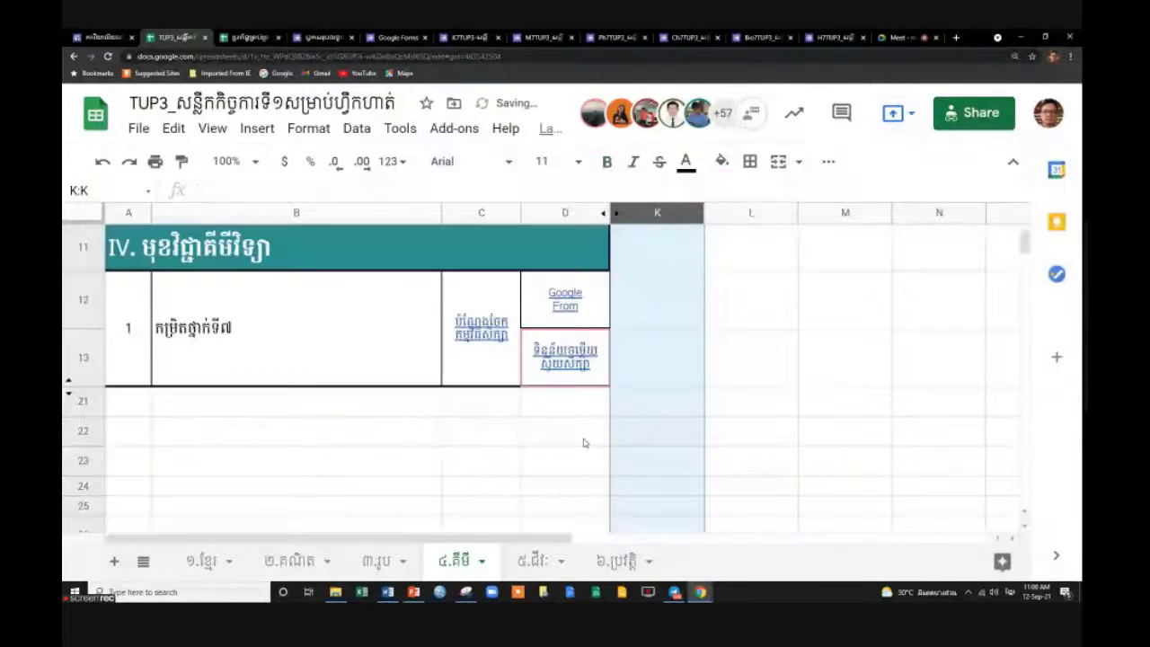
click(539, 561)
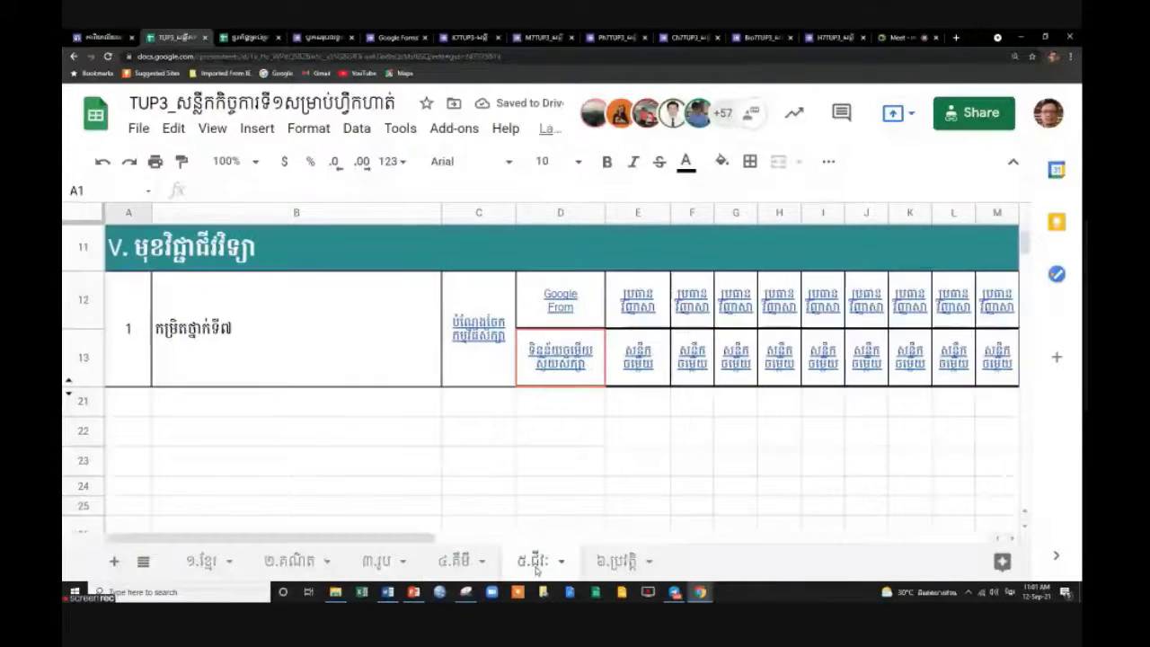
scroll(652, 320, up, 5)
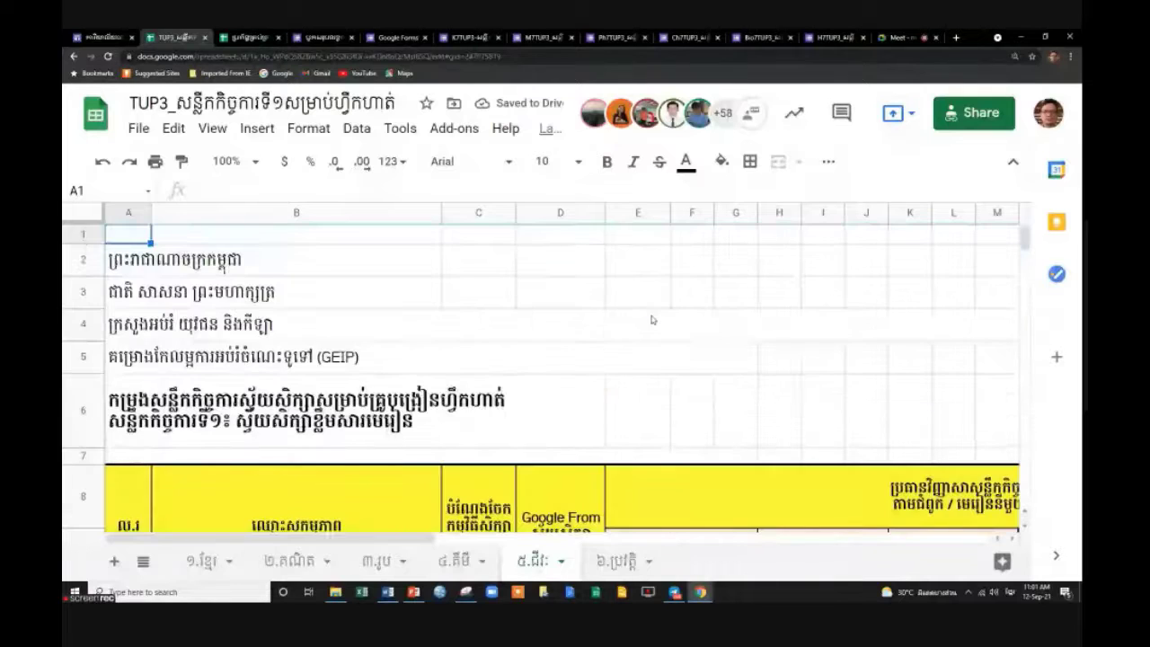
click(638, 212)
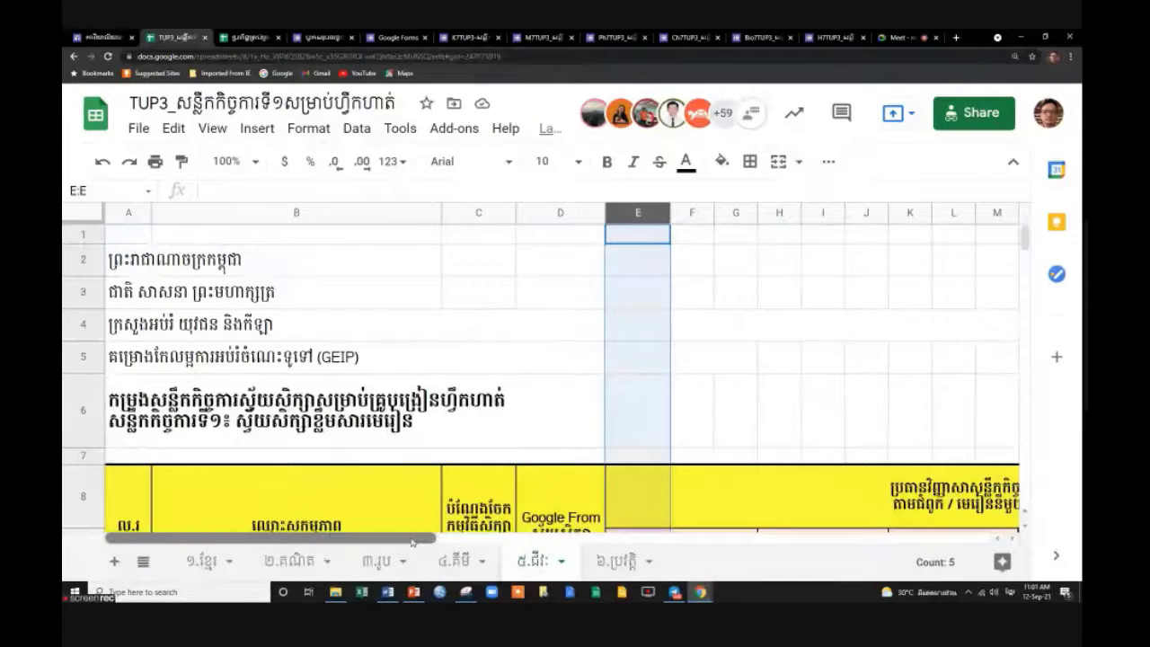
drag(430, 538, 575, 535)
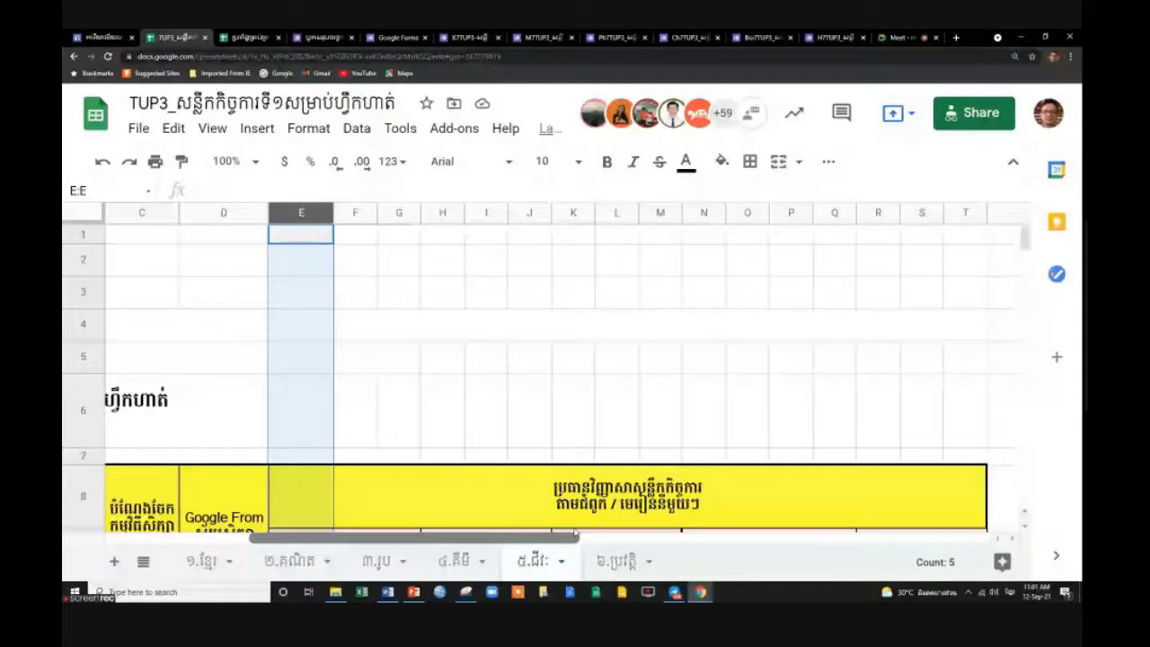
drag(575, 533, 653, 533)
shift+click(689, 213)
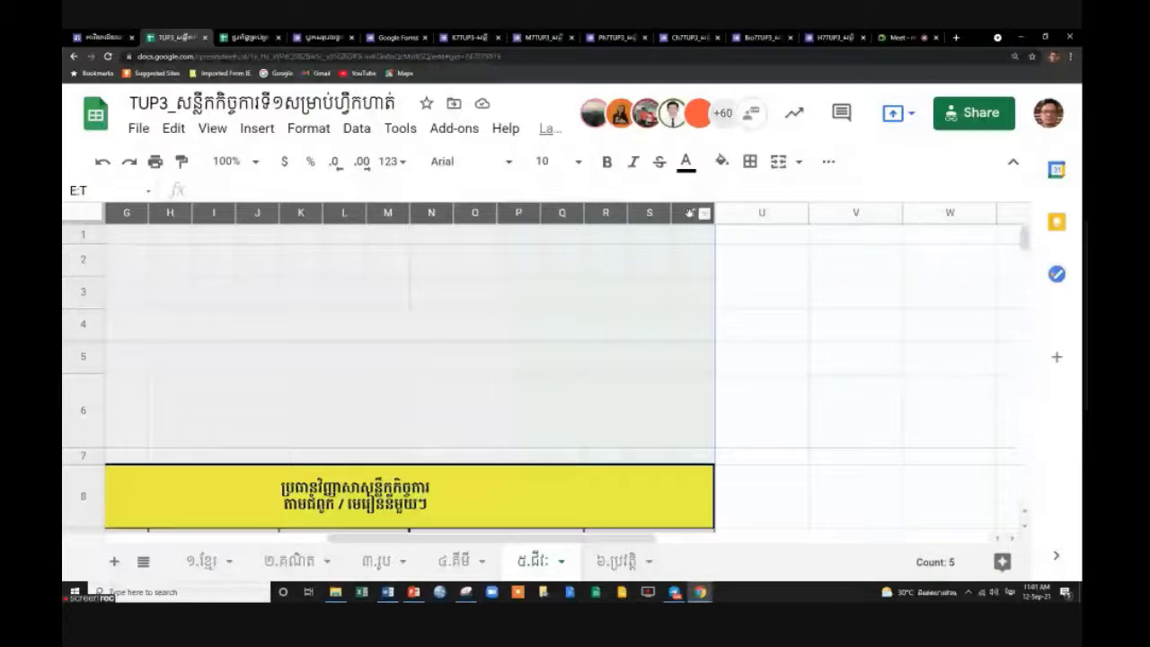
key(ctrl+alt+0)
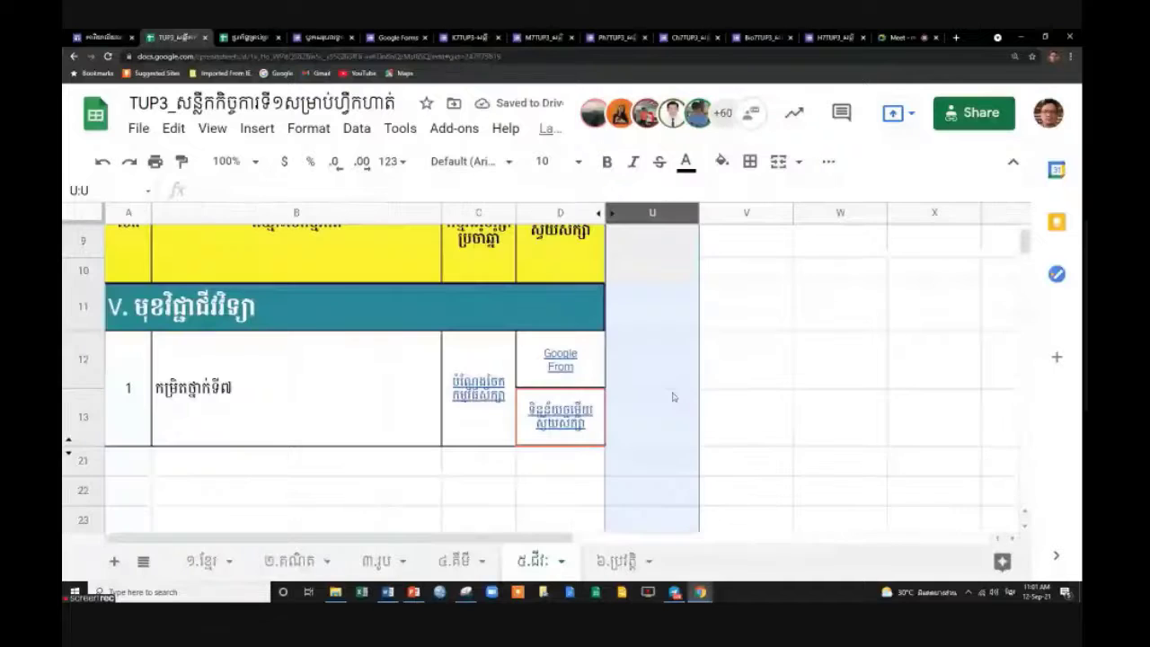
Hide columns E–S on the ៦.ប្រវត្តិ sheet.
key(ctrl+shift+Page_Down)
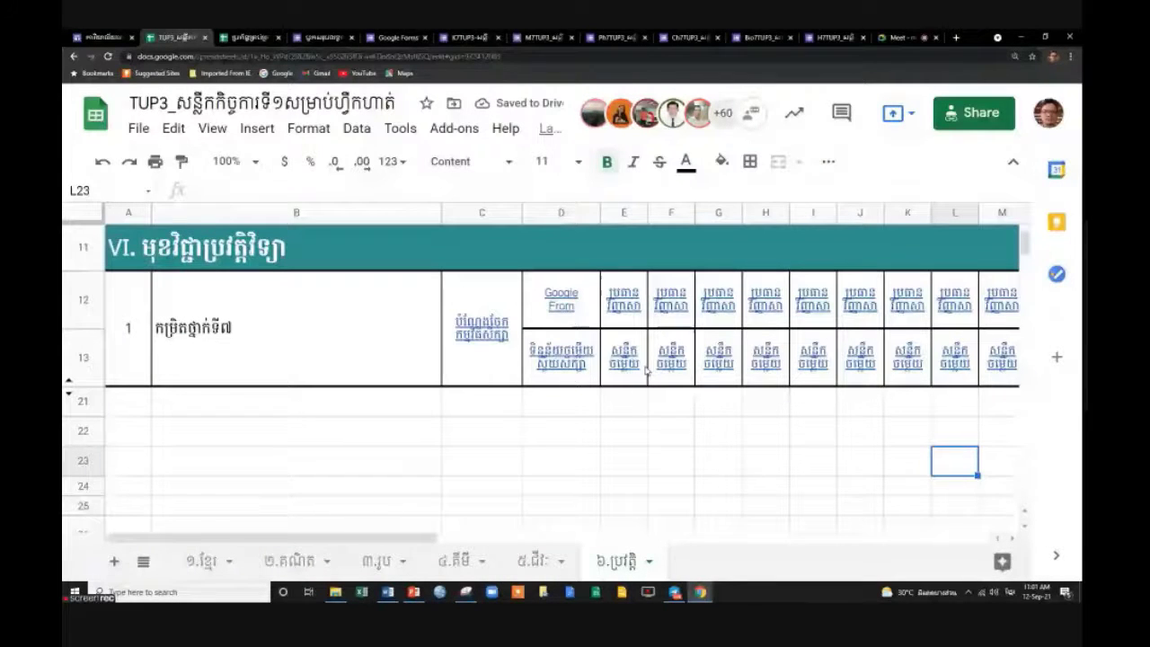
drag(407, 537, 666, 536)
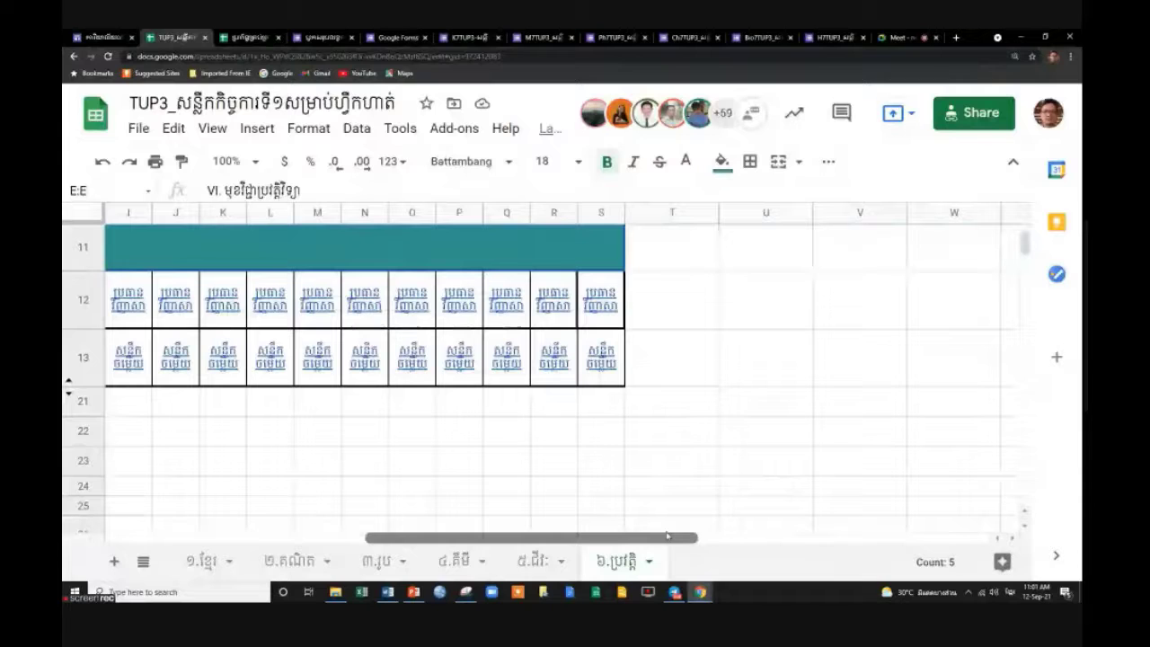
shift+click(601, 212)
right_click(601, 212)
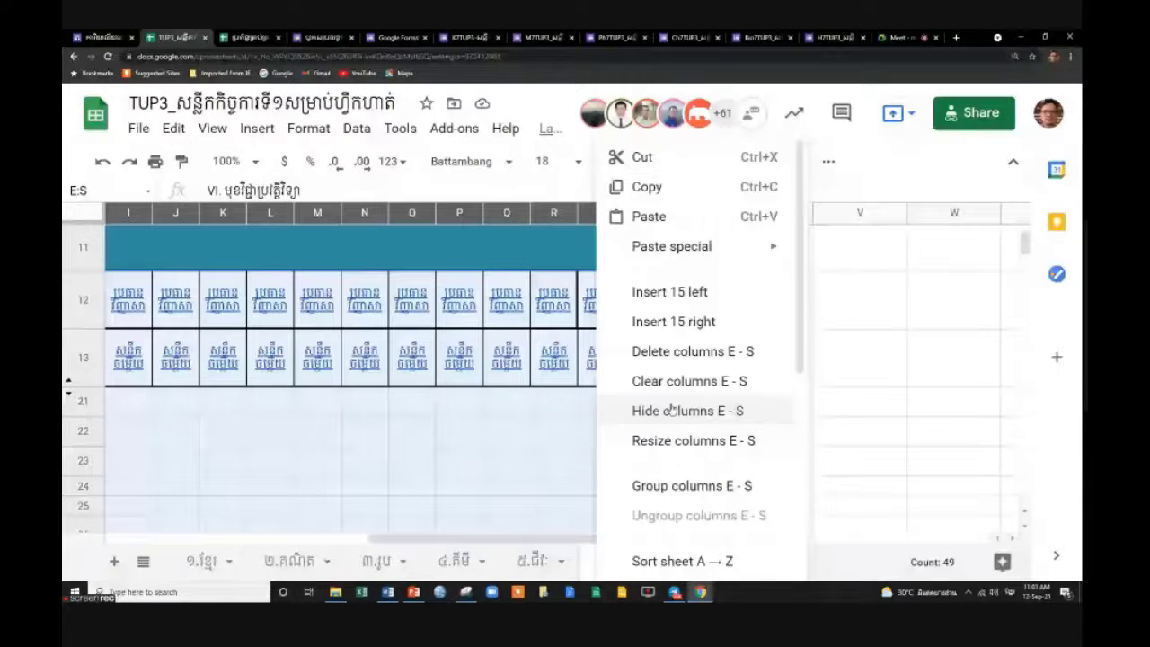
click(671, 411)
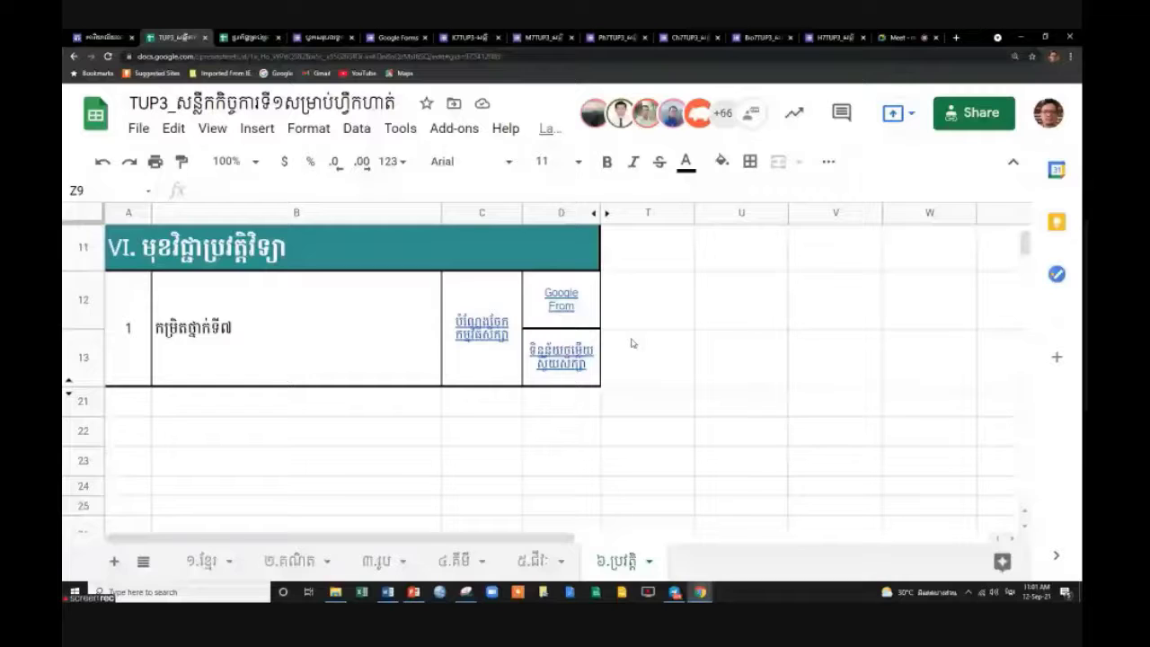
click(559, 299)
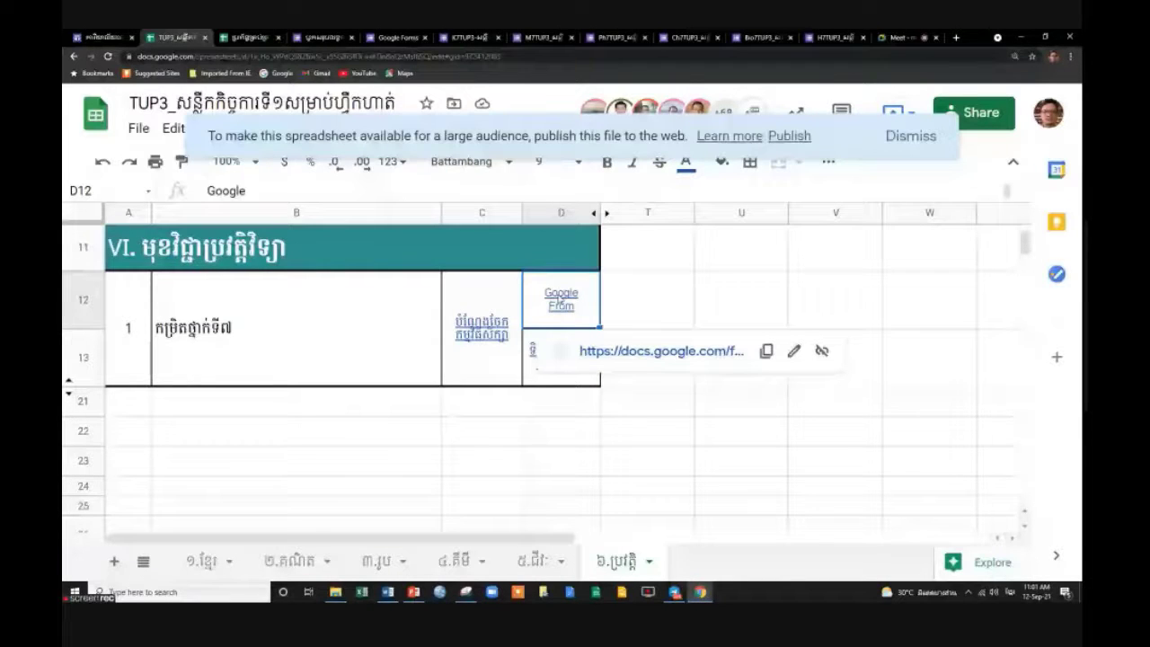
key(Down)
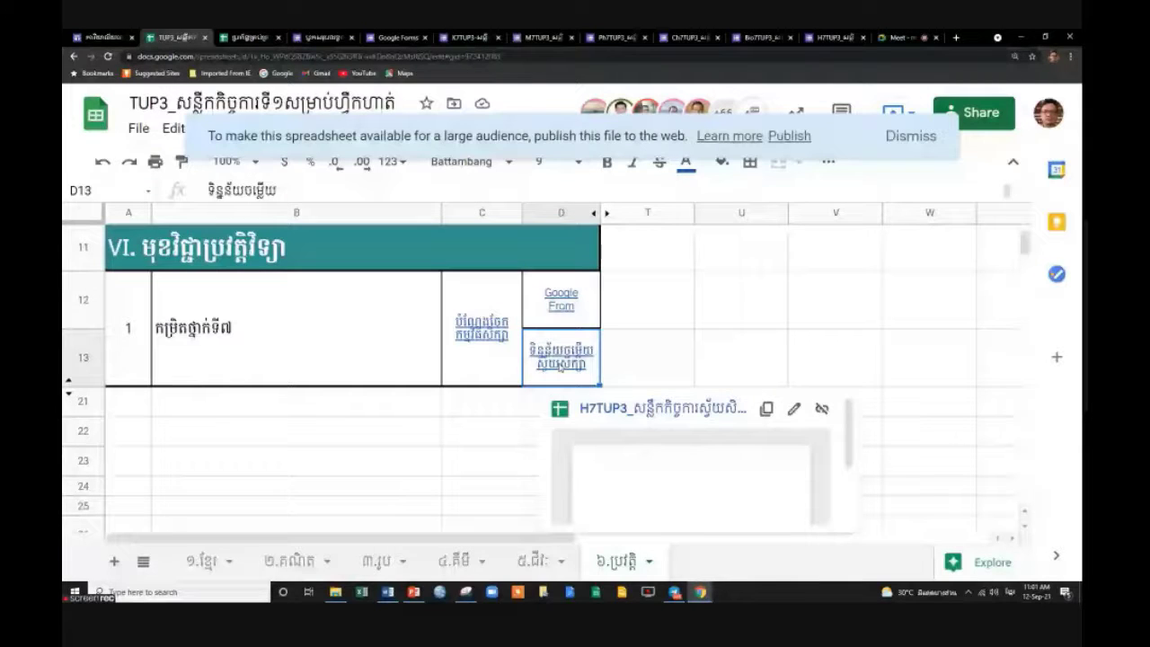
click(666, 303)
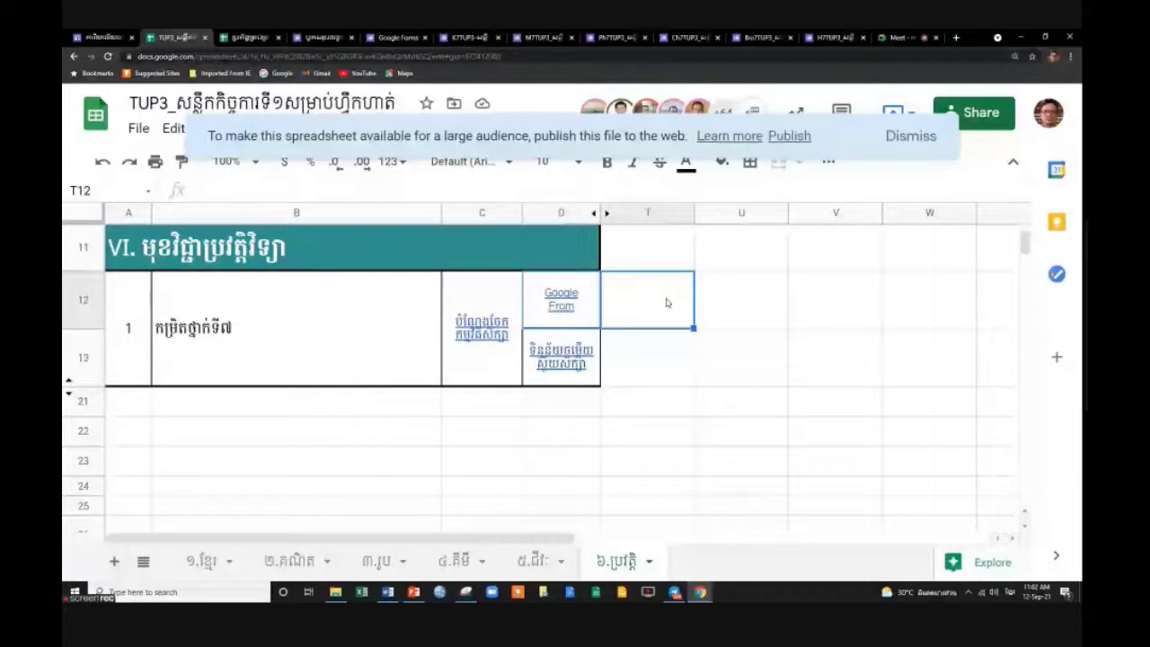
scroll(669, 312, up, 2)
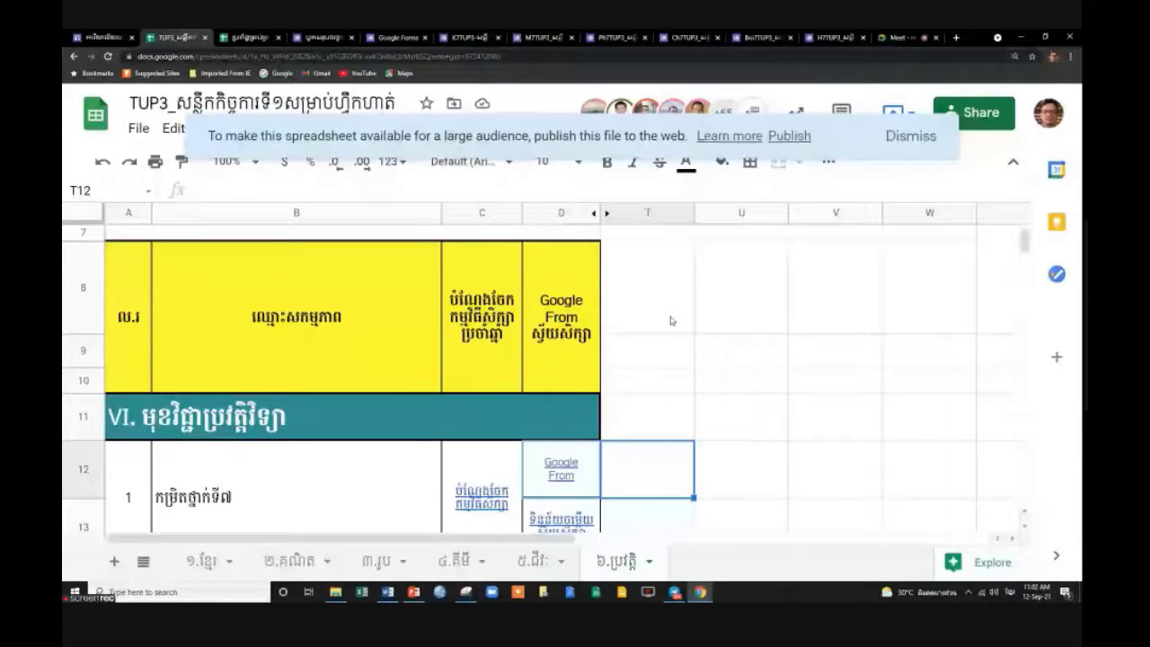
scroll(680, 354, down, 3)
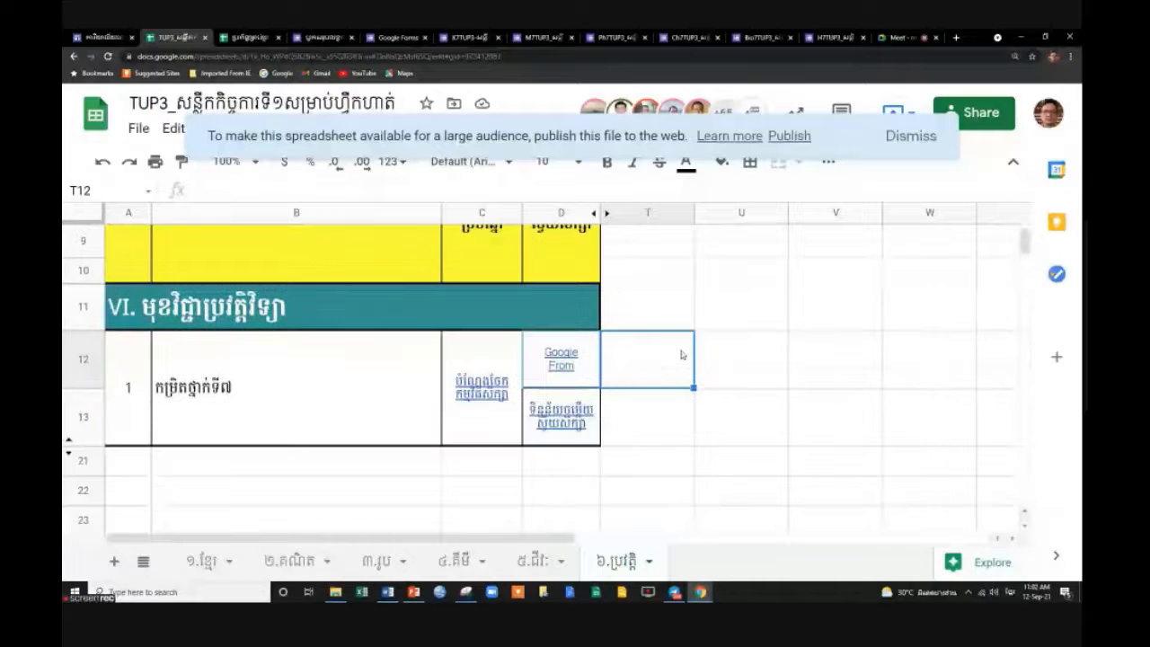
click(545, 377)
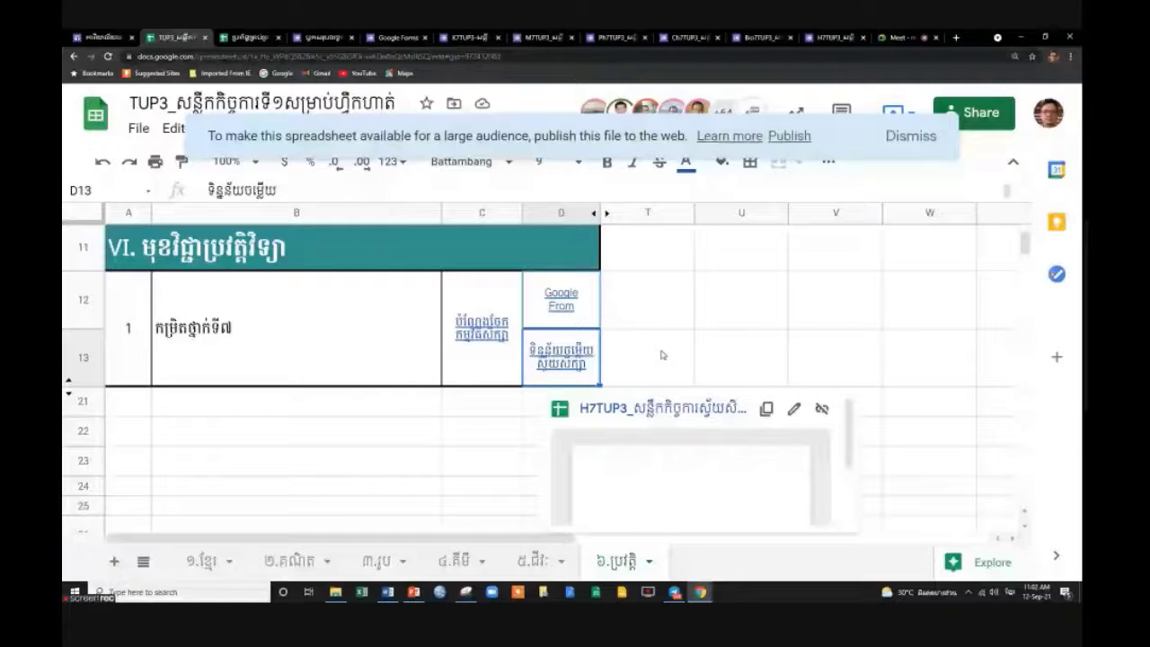
click(663, 355)
scroll(662, 355, up, 3)
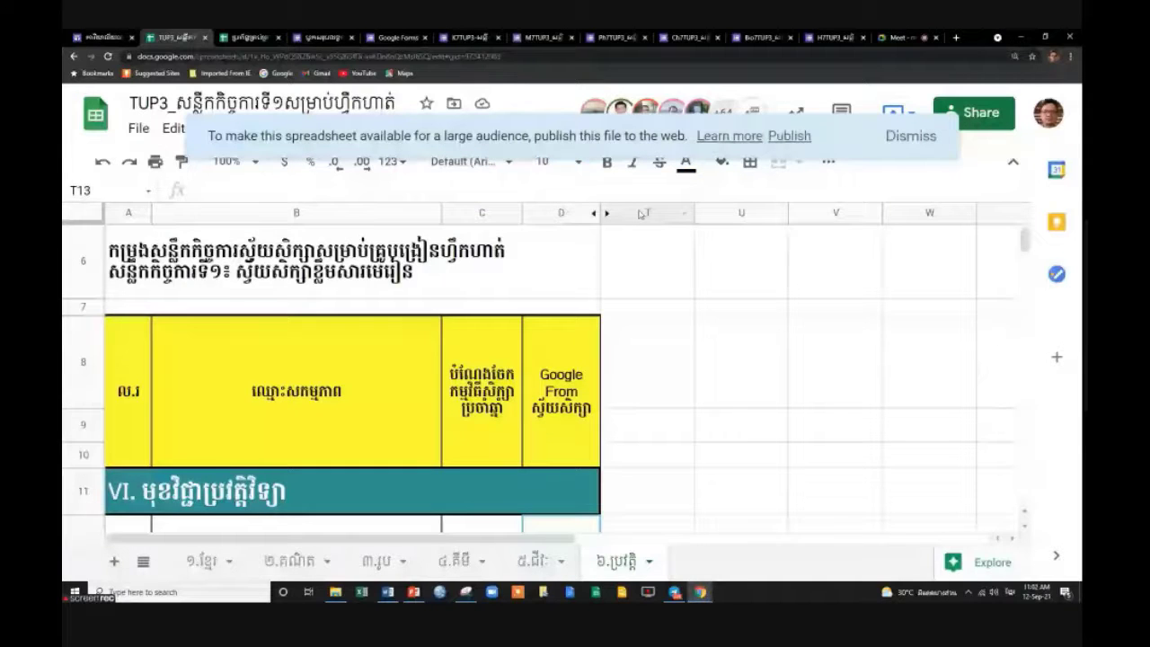
click(640, 214)
scroll(579, 359, down, 5)
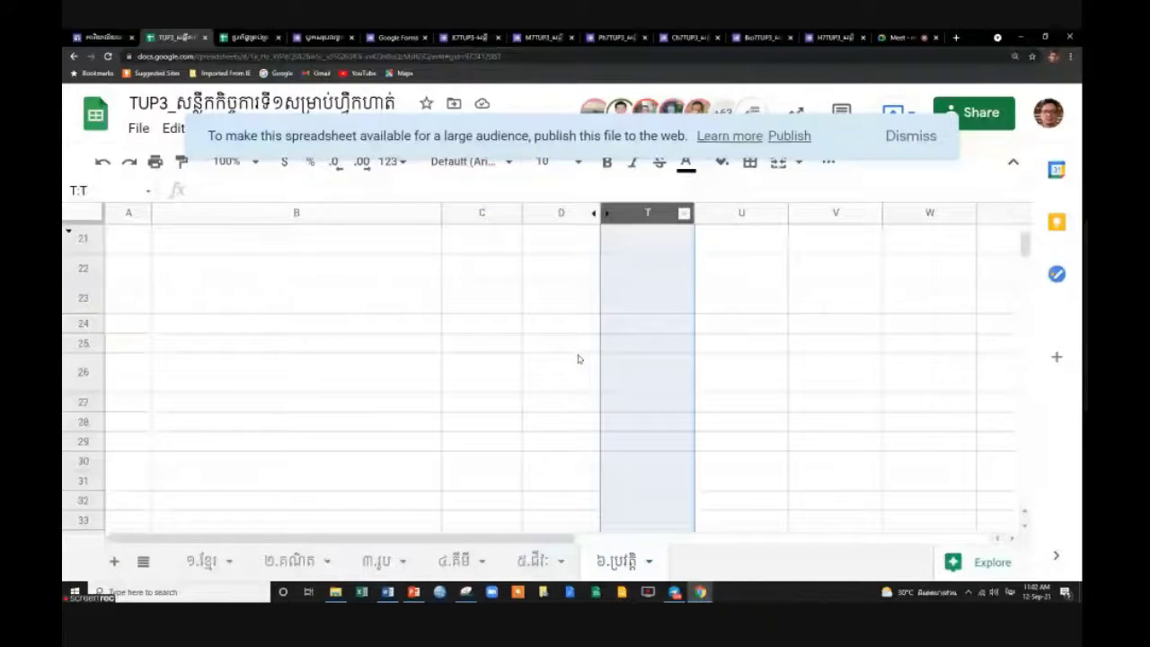
scroll(579, 359, up, 2)
click(562, 260)
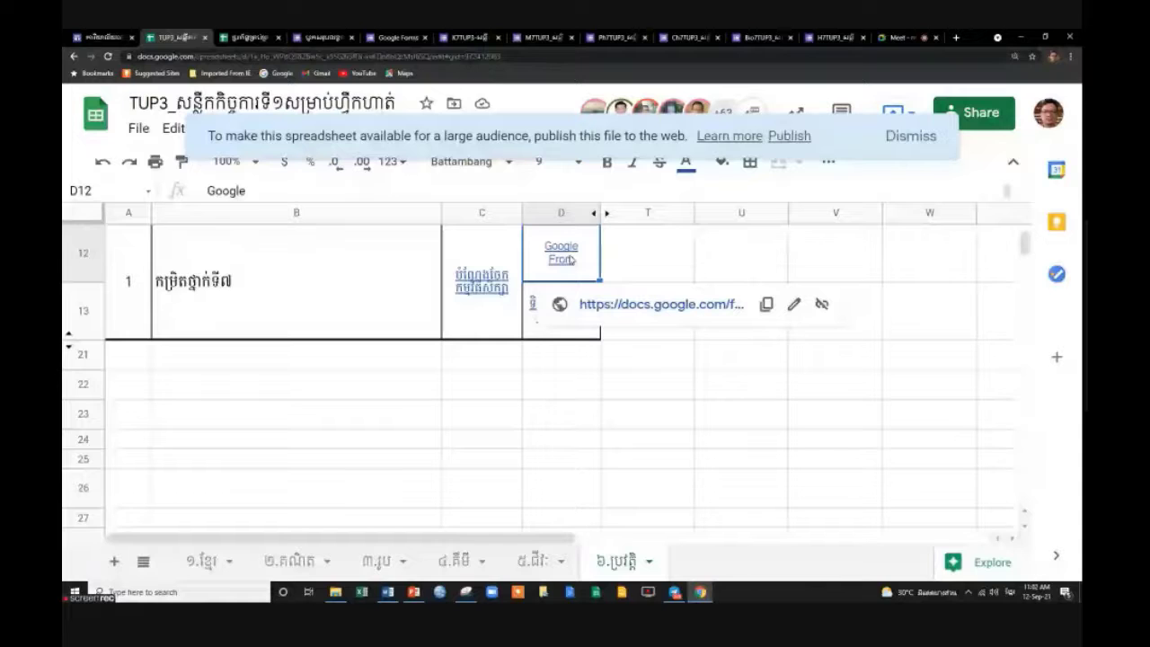
scroll(480, 216, up, 3)
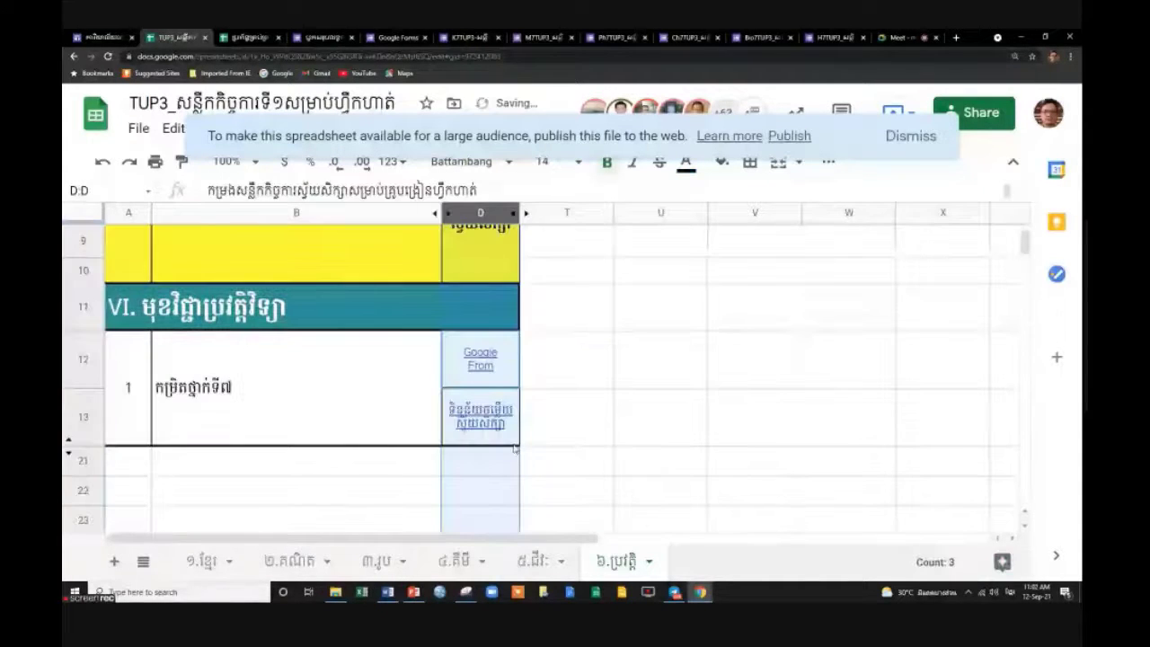
Hide column C on the ៥.ជីវៈ sheet.
click(514, 441)
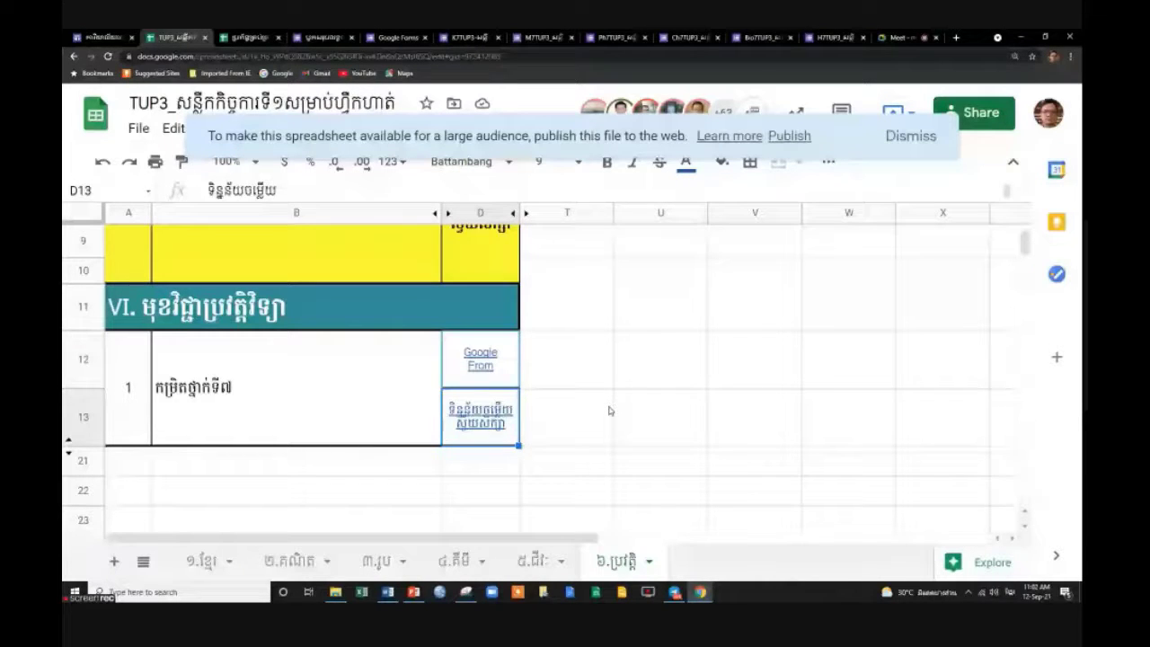
key(Up)
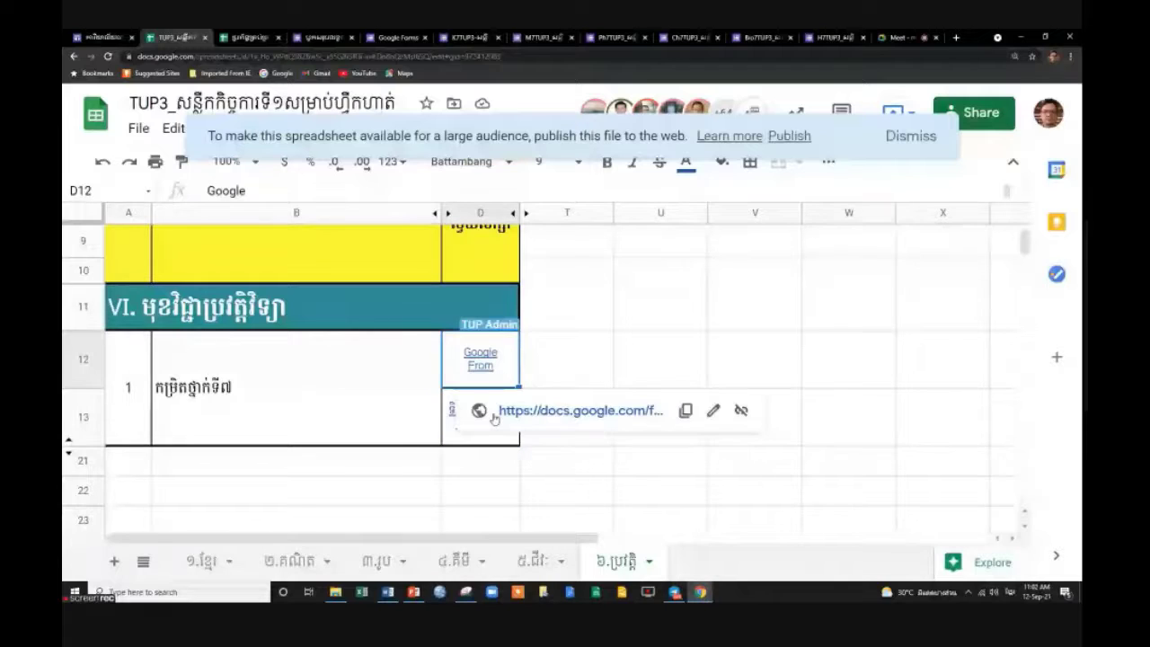
key(alt+Up)
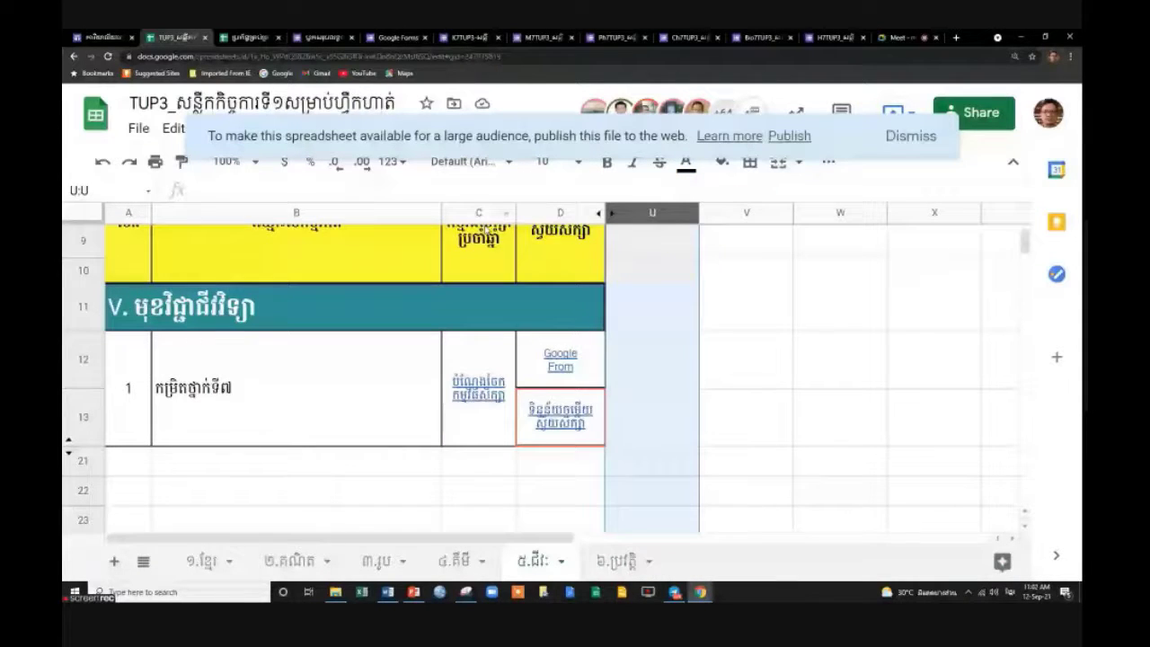
right_click(482, 213)
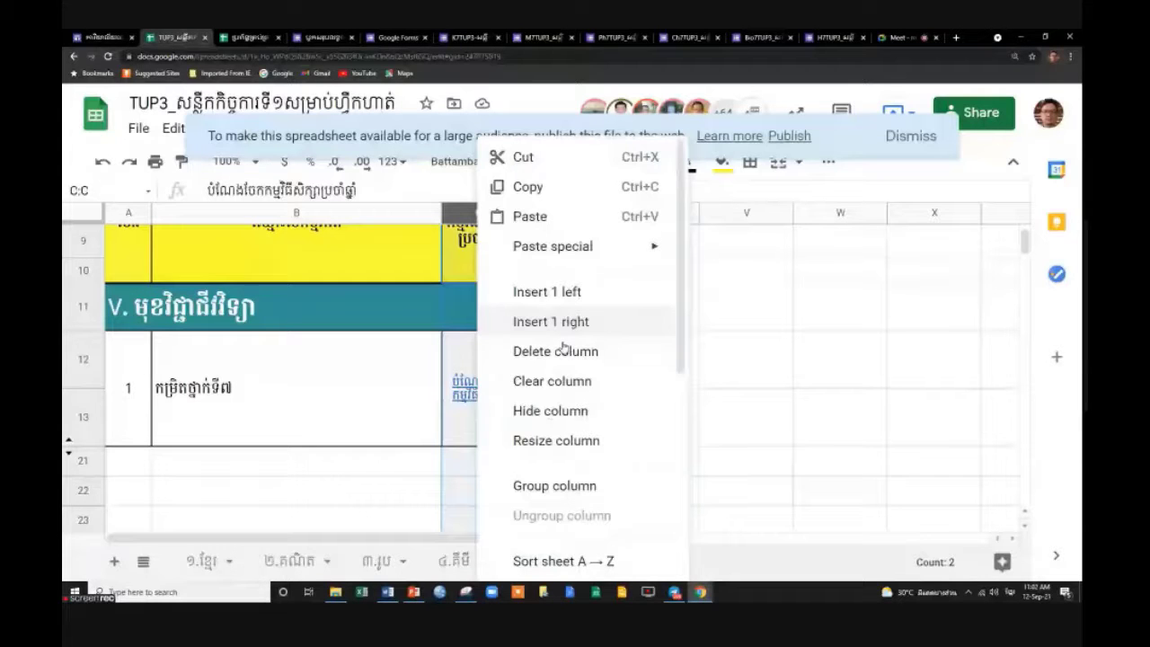
click(557, 351)
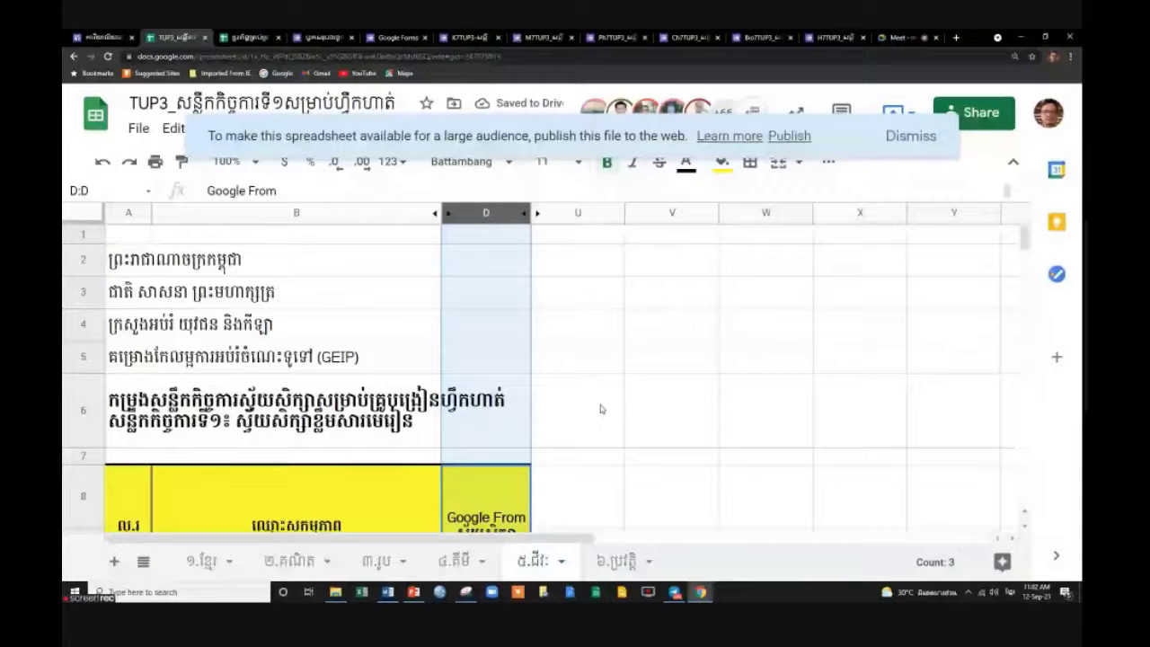
Hide column C on the ៤.គីមី and ៣.រូប sheets.
key(ctrl+Page_Up)
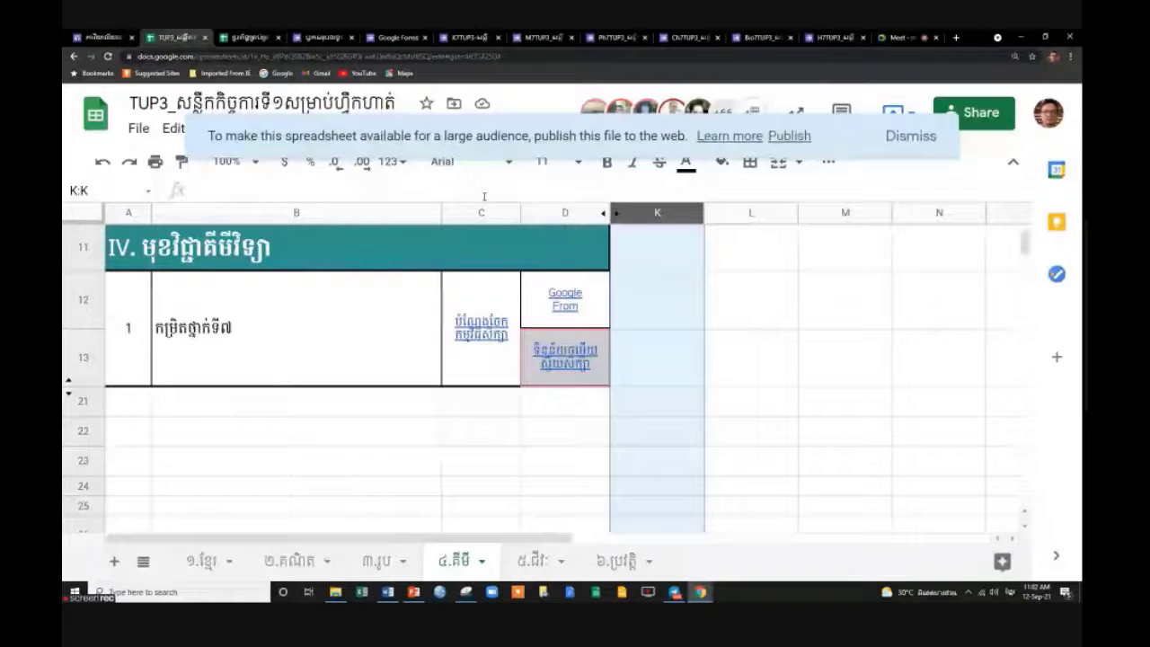
right_click(482, 217)
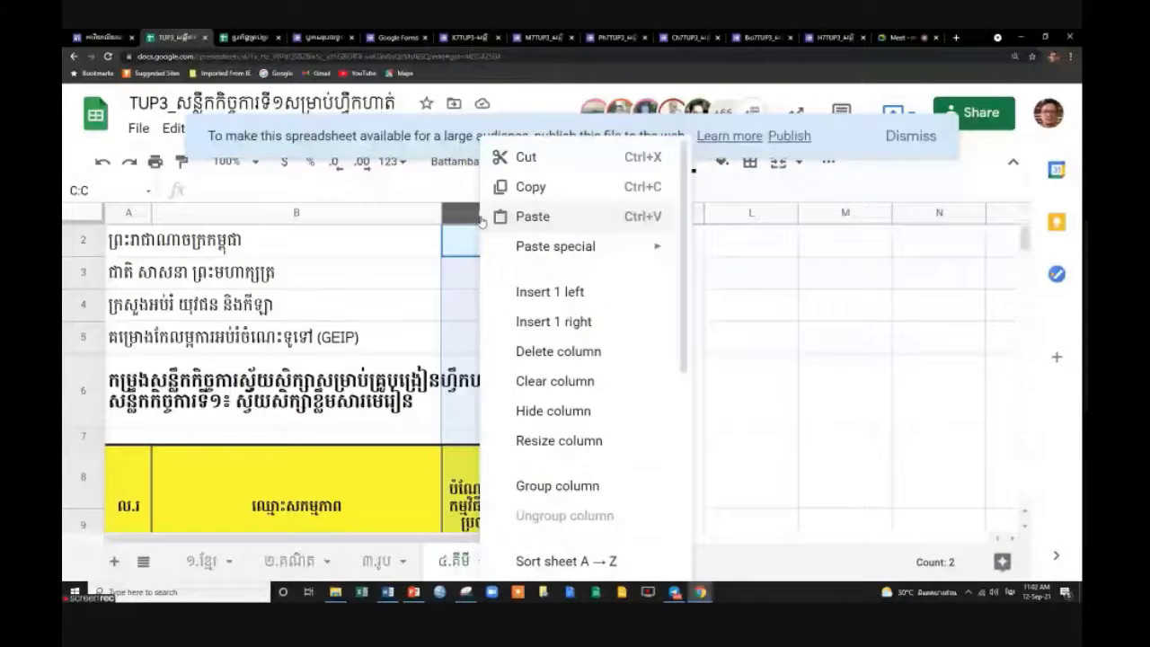
click(554, 411)
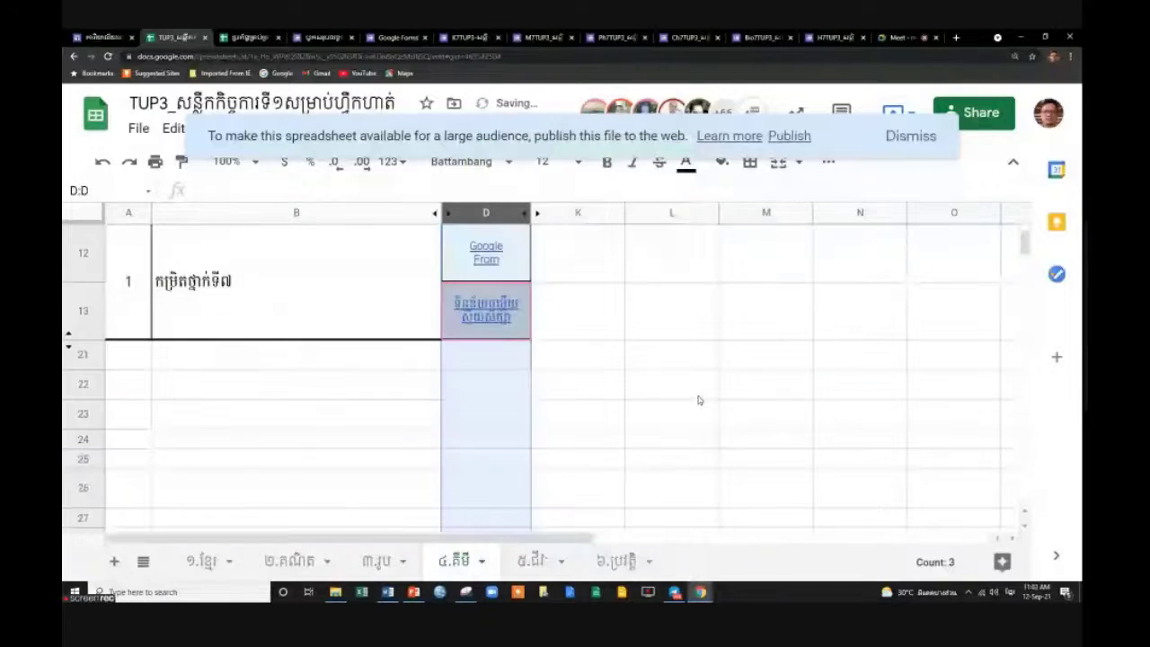
click(385, 562)
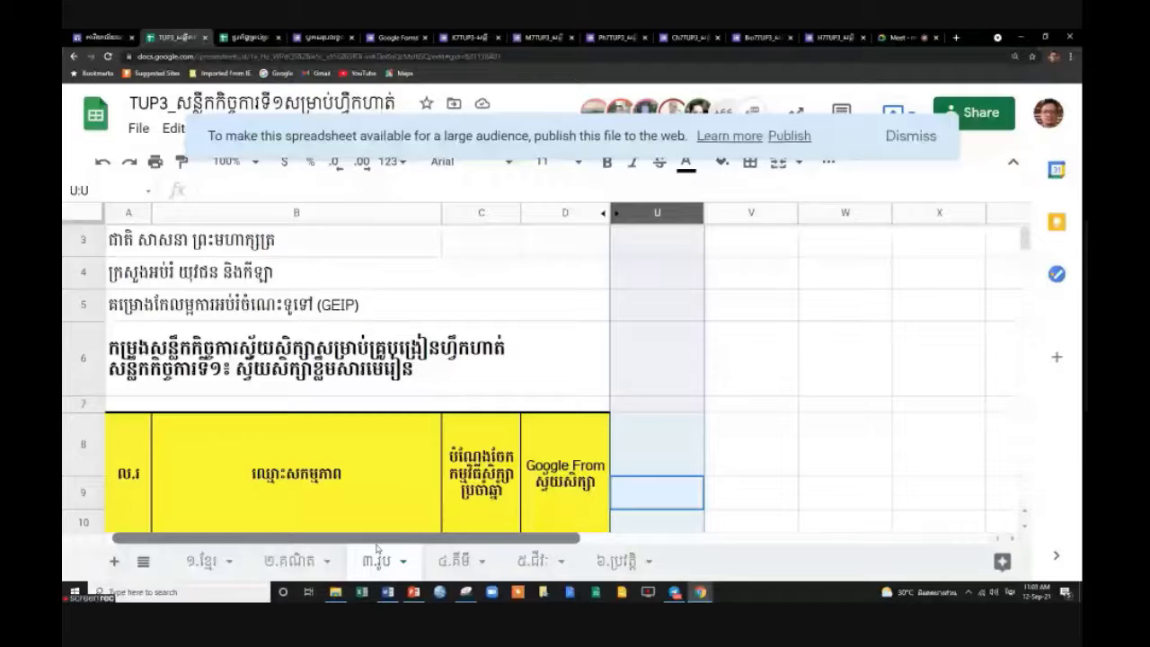
right_click(481, 212)
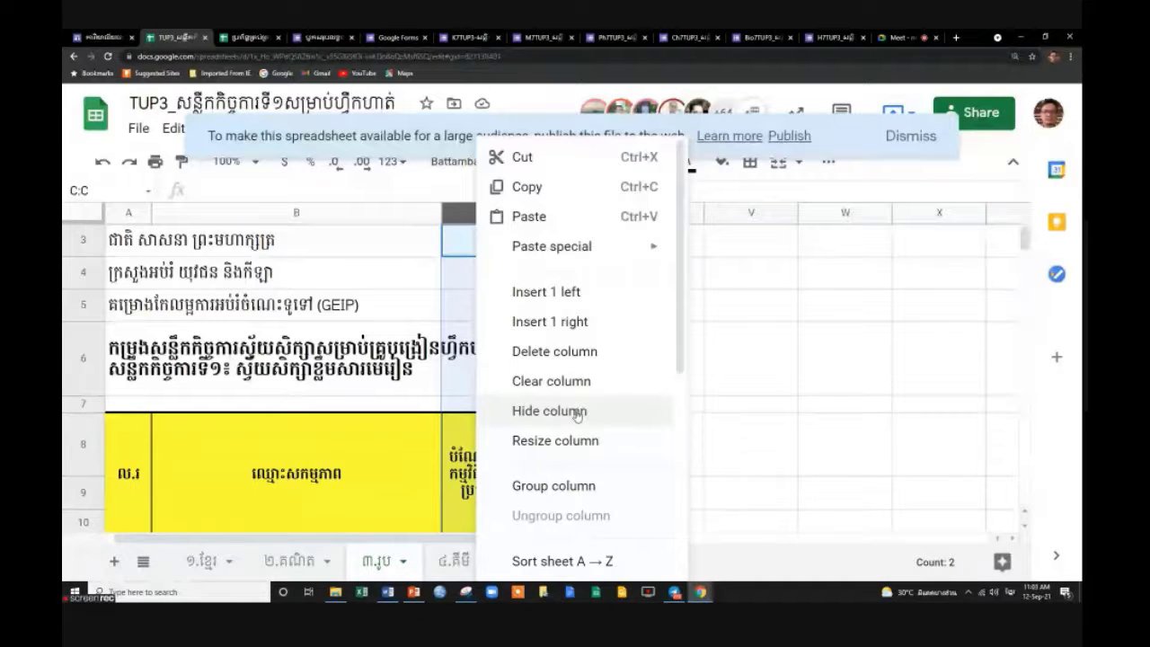
click(578, 411)
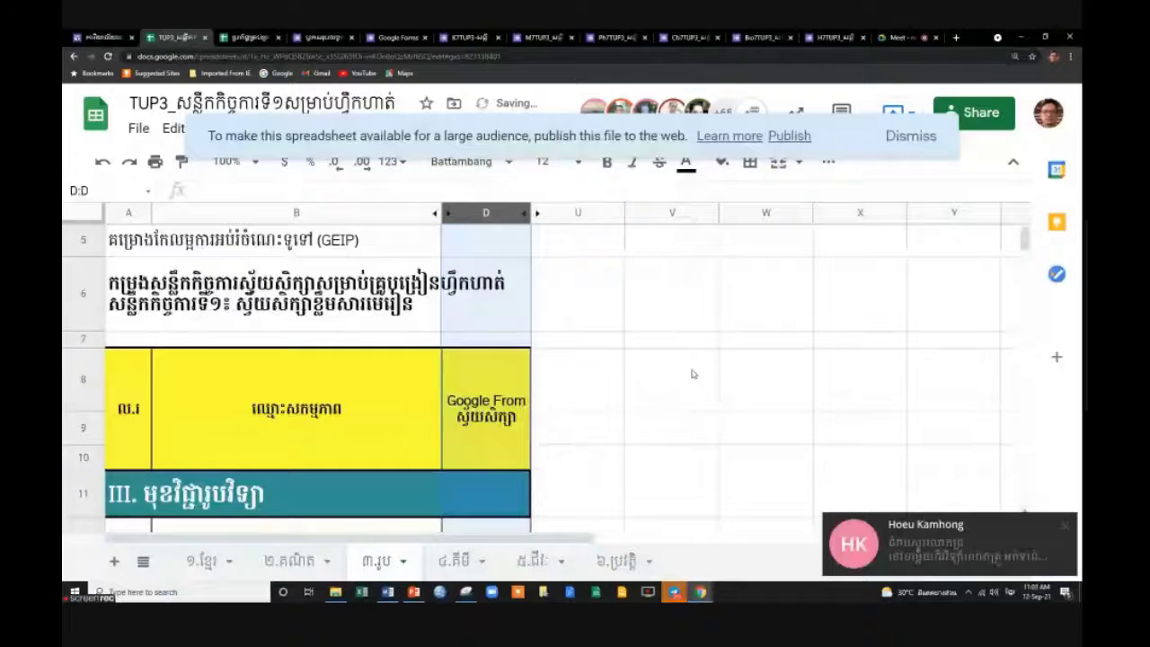
Hide column C on the ២.គណិត and ១.ខ្មែរ sheets and dismiss the covering banner.
key(ctrl+shift+Page_Up)
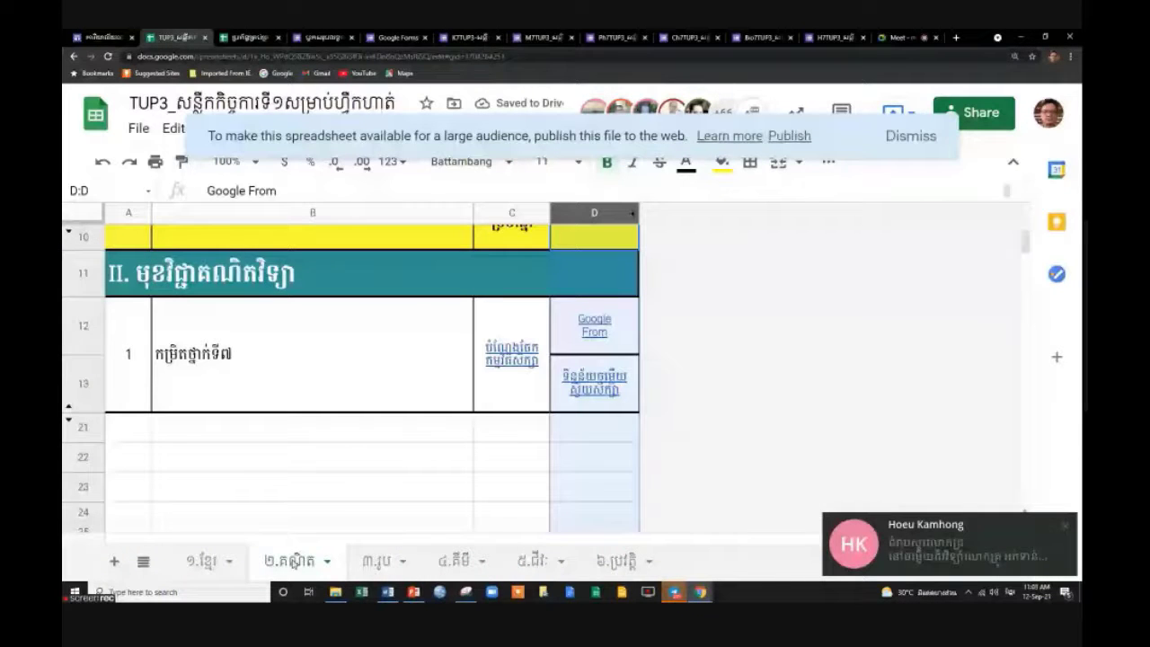
right_click(516, 213)
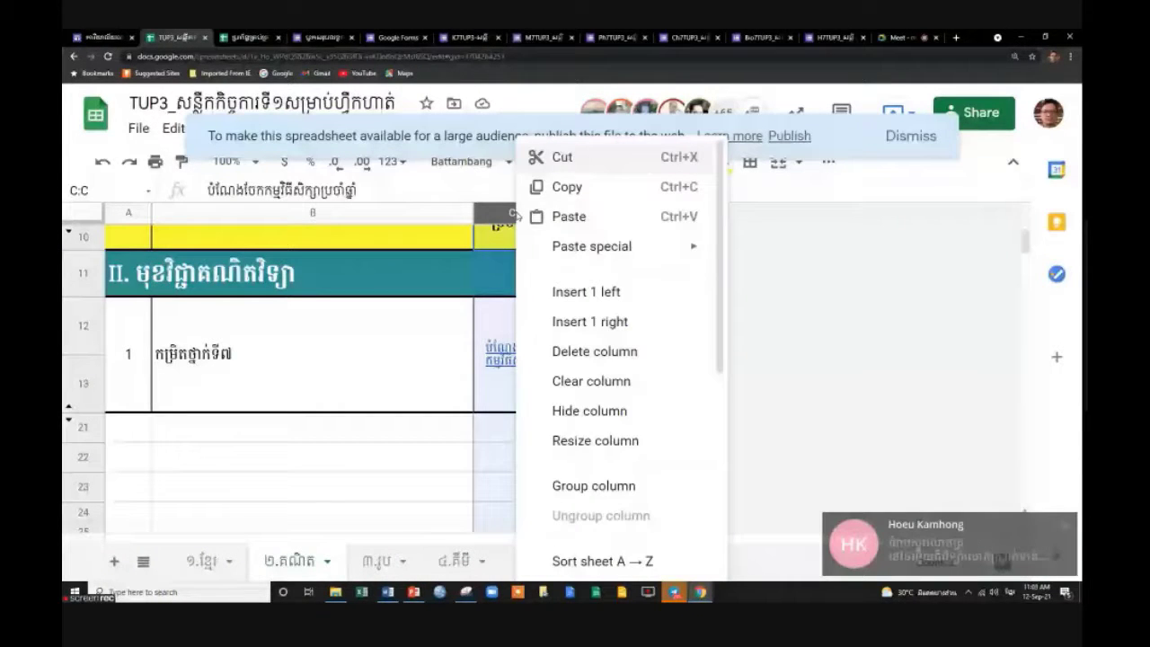
click(620, 410)
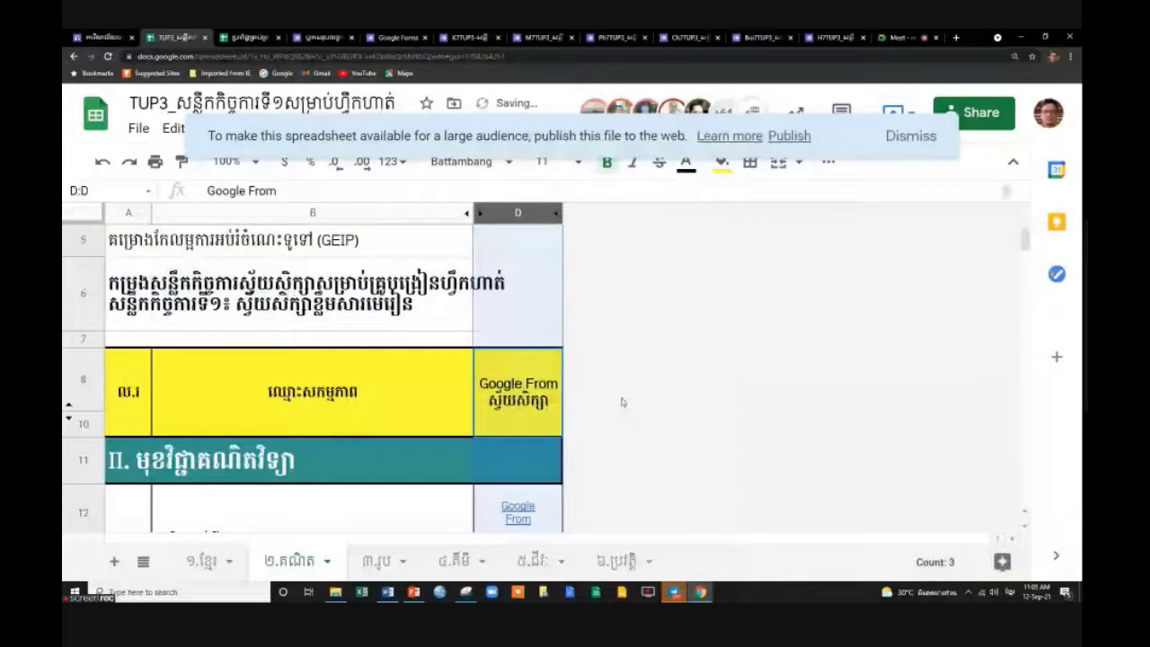
key(ctrl+shift+Page_Up)
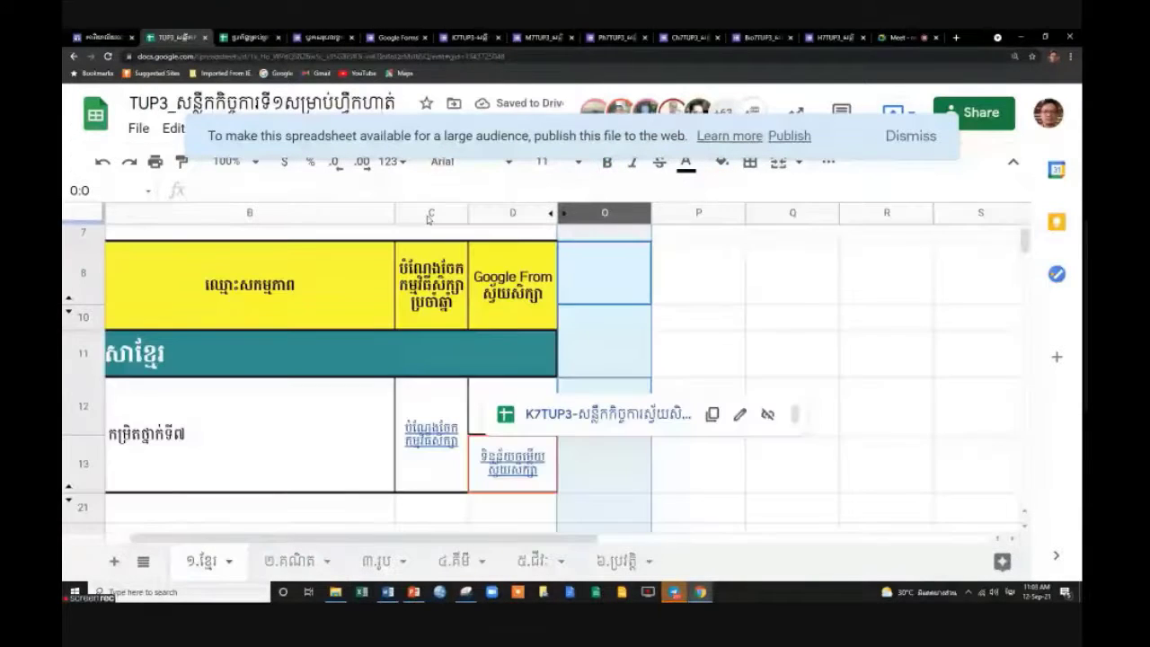
right_click(428, 213)
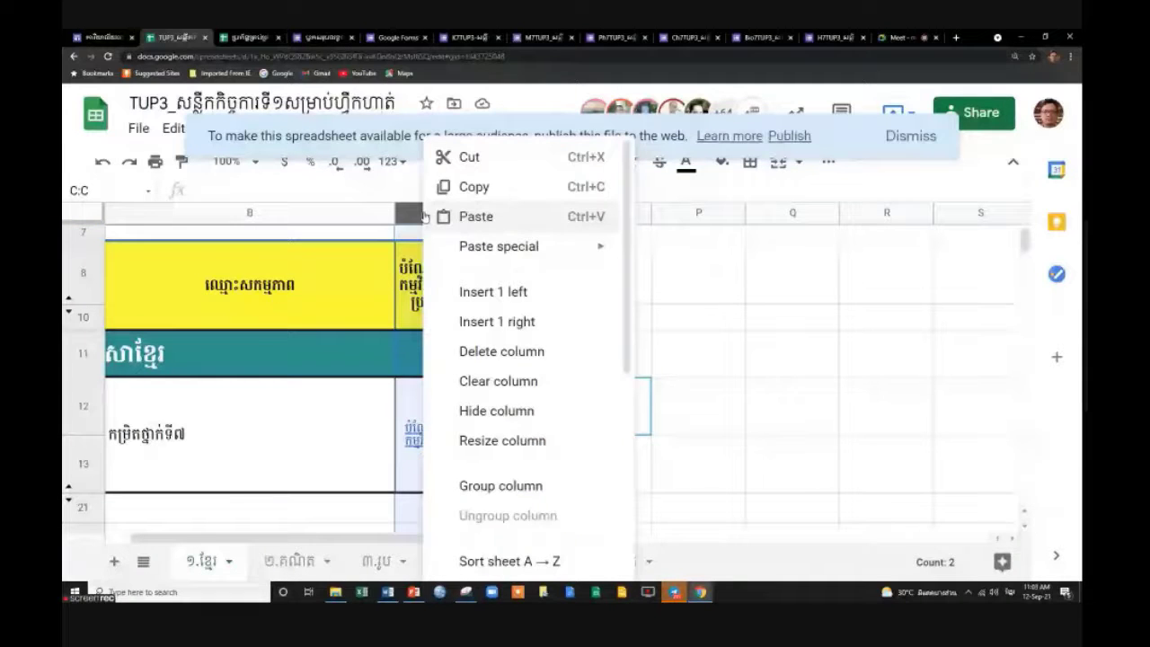
click(497, 411)
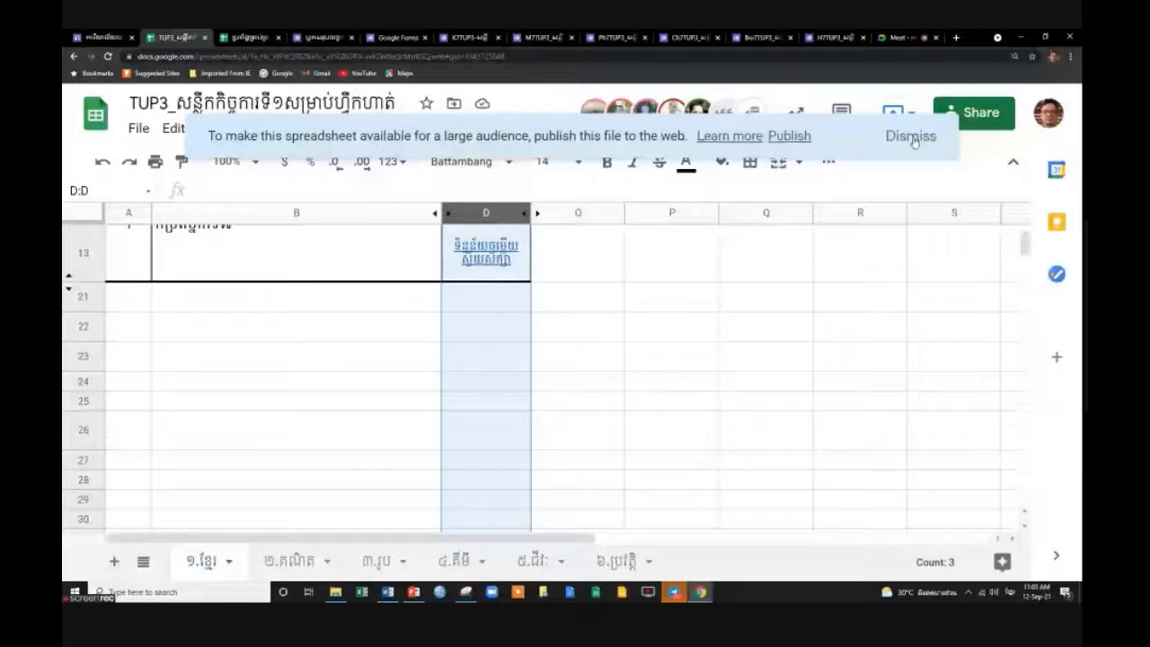
click(911, 136)
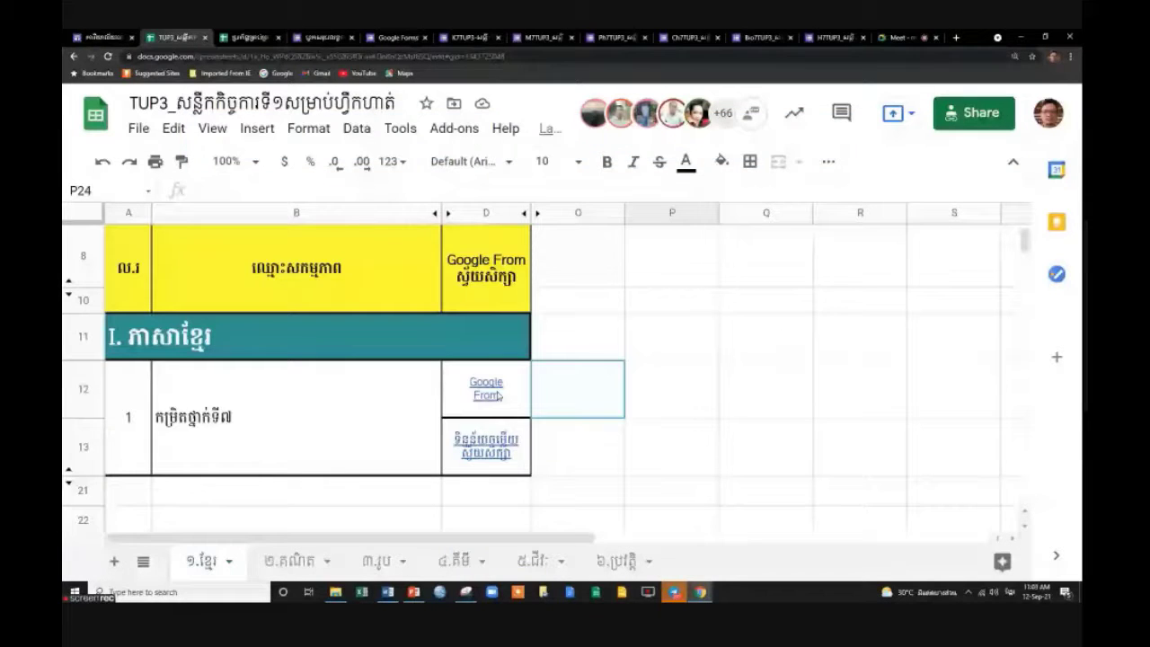
Check the Khmer tab's D12 form and D13 response links, then open the K7TUP3 response sheet.
click(499, 396)
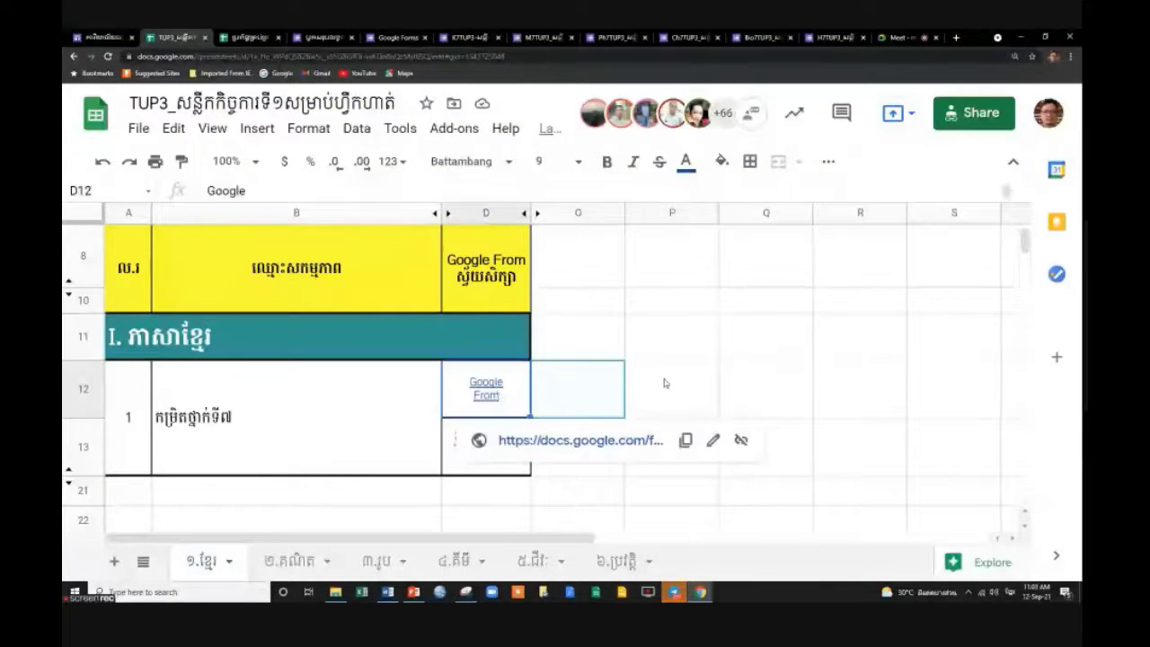
key(Down)
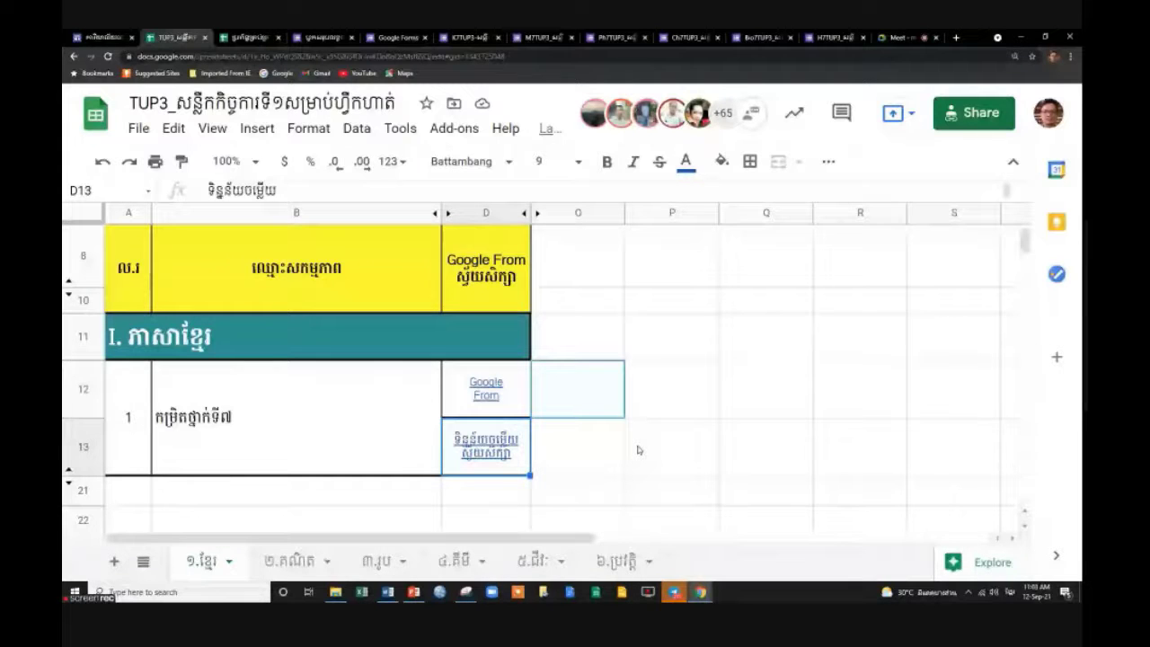
mouse_move(507, 465)
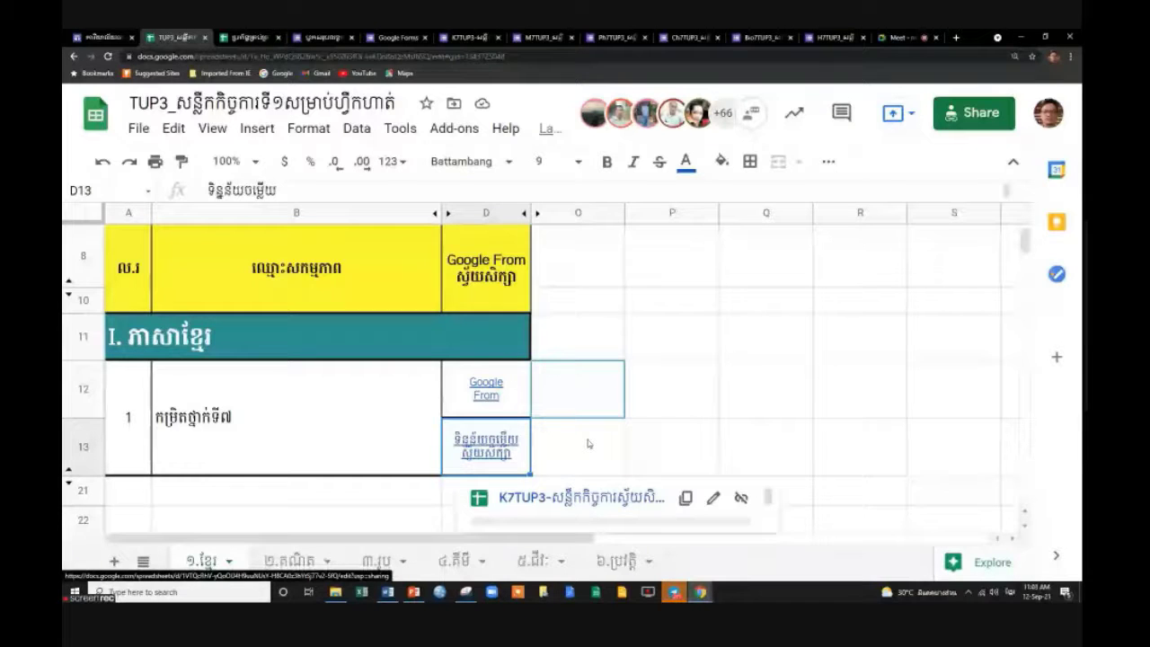
click(509, 395)
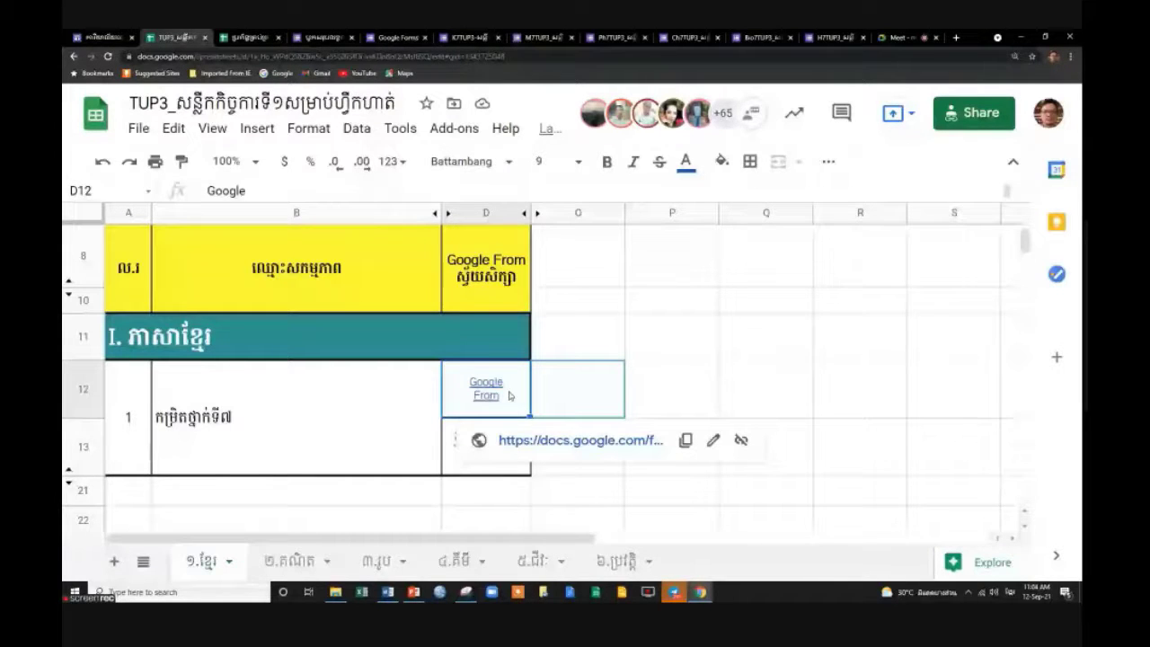
key(Right)
key(Down)
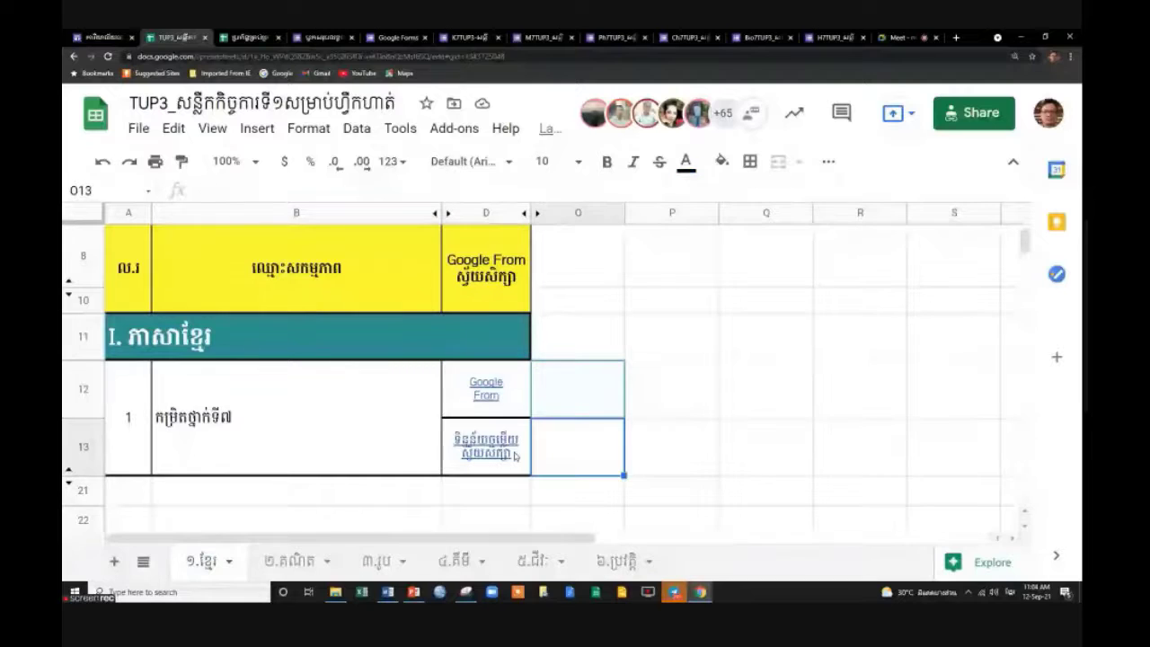
key(Left)
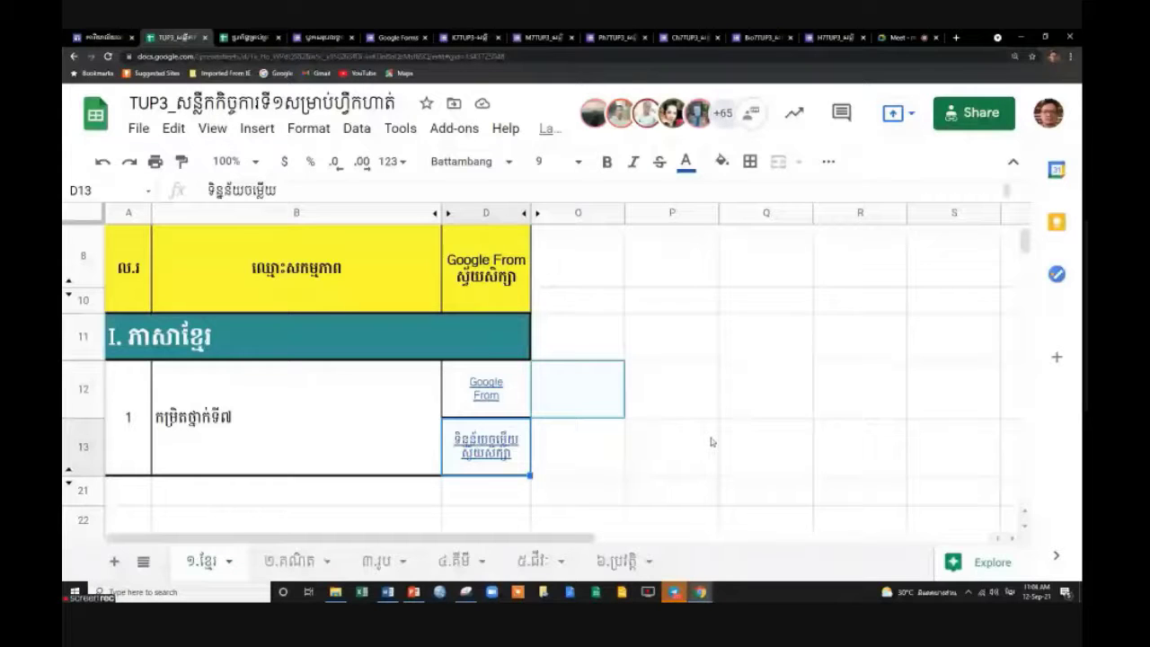
click(485, 445)
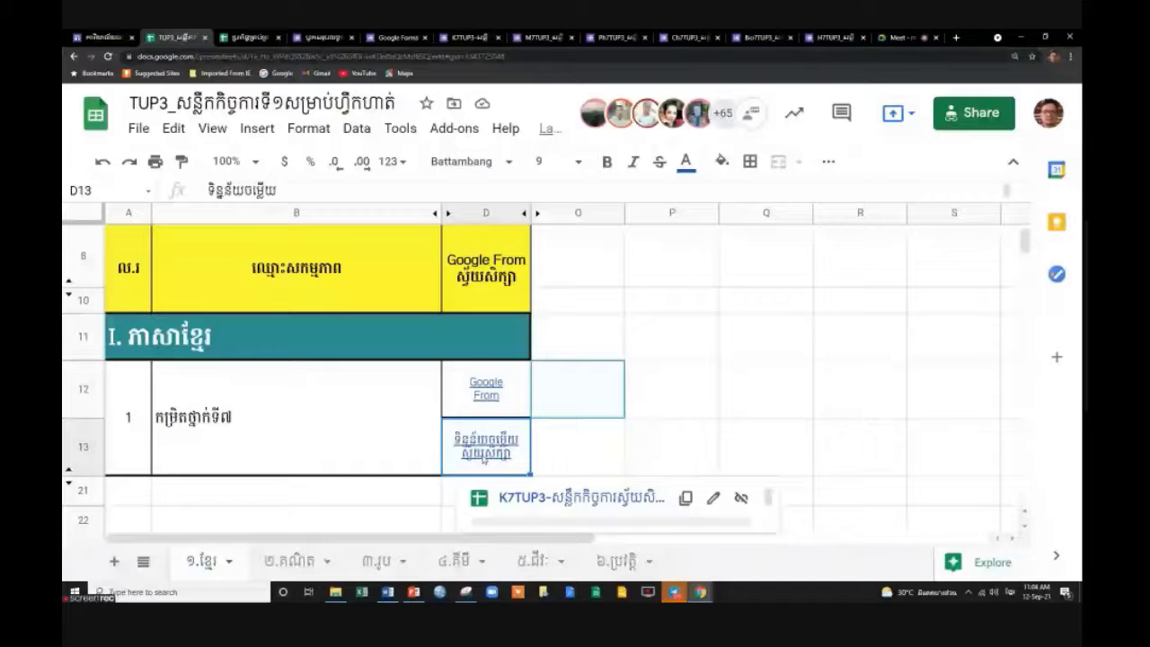
click(581, 497)
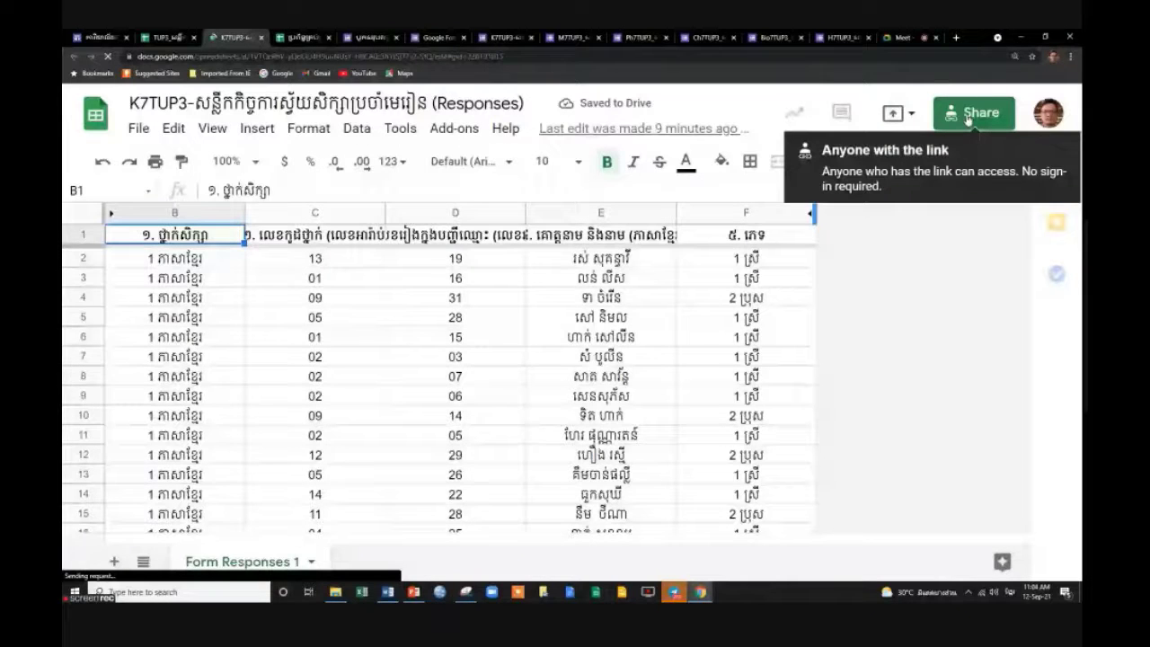
Check the K7TUP3 response sheet's sharing settings, then return to the TUP3 tracking sheet.
click(968, 115)
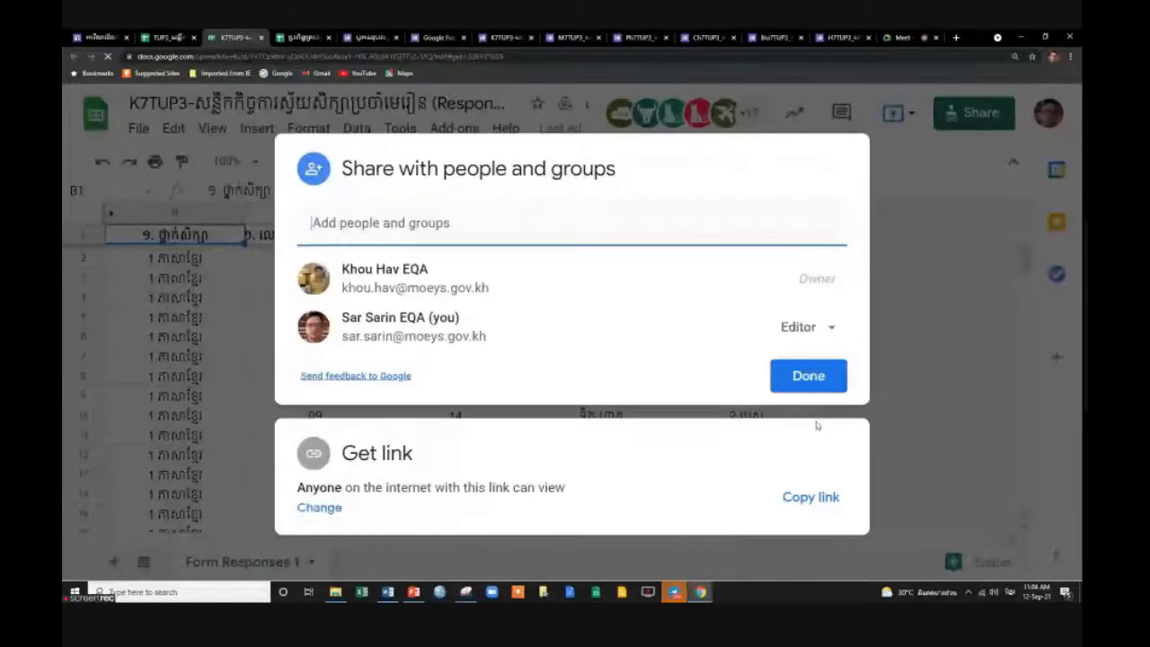
click(809, 376)
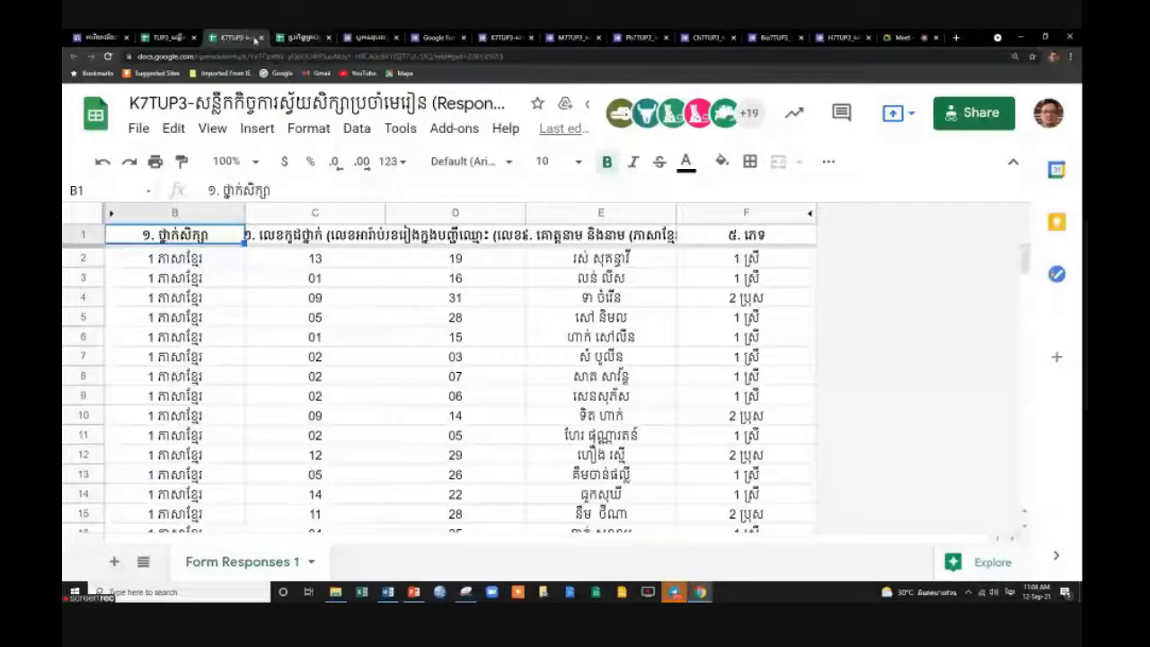
click(208, 40)
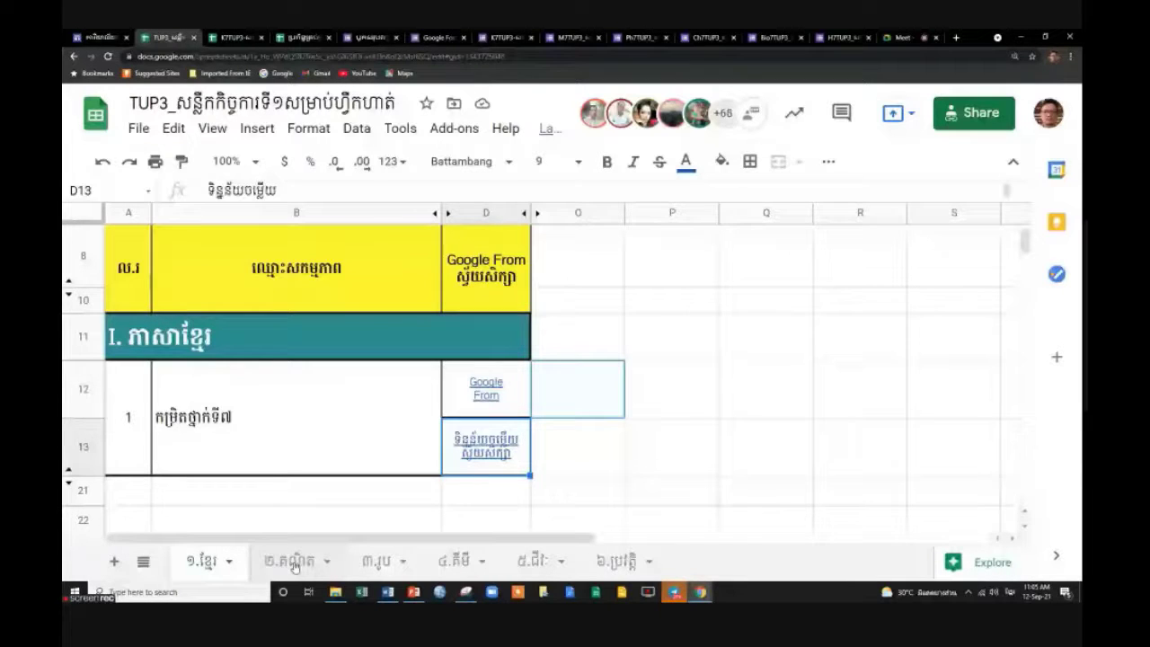
On the ២.គណិត sheet, inspect the D13 response link and D12 Google Form link previews.
click(295, 562)
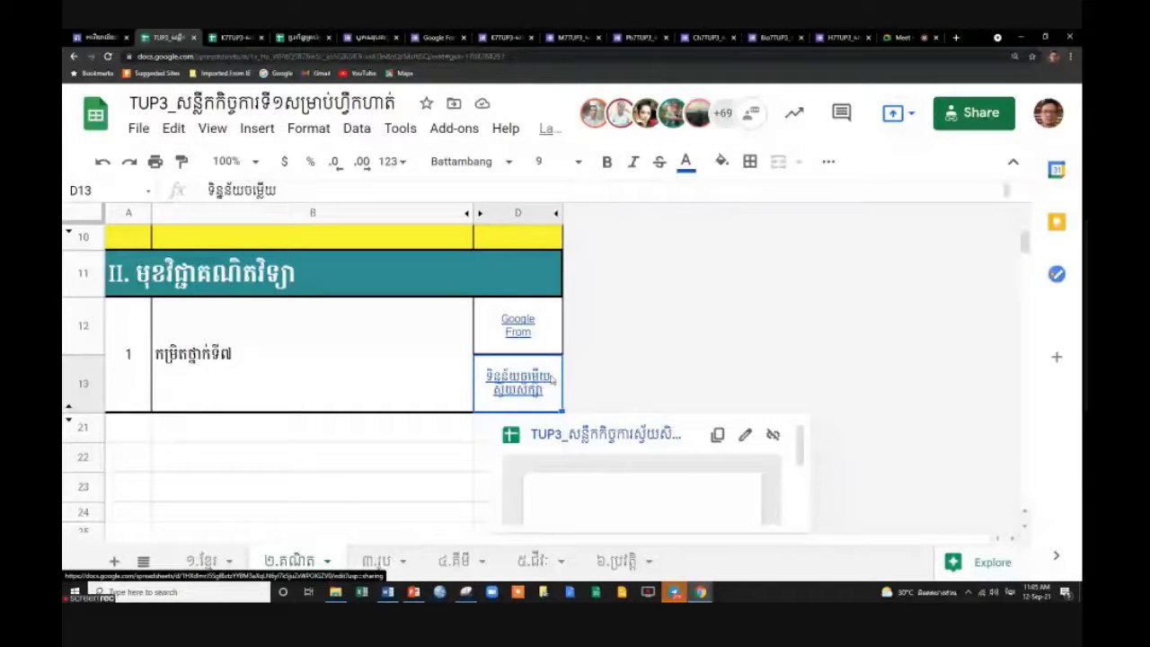
double_click(526, 387)
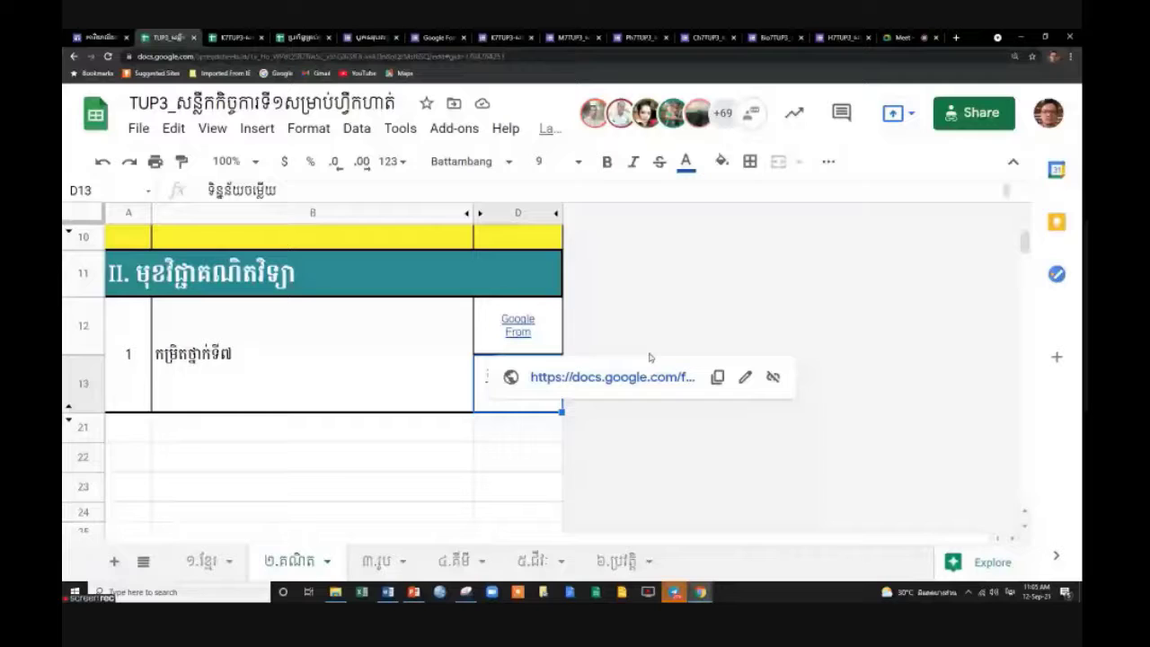
click(616, 377)
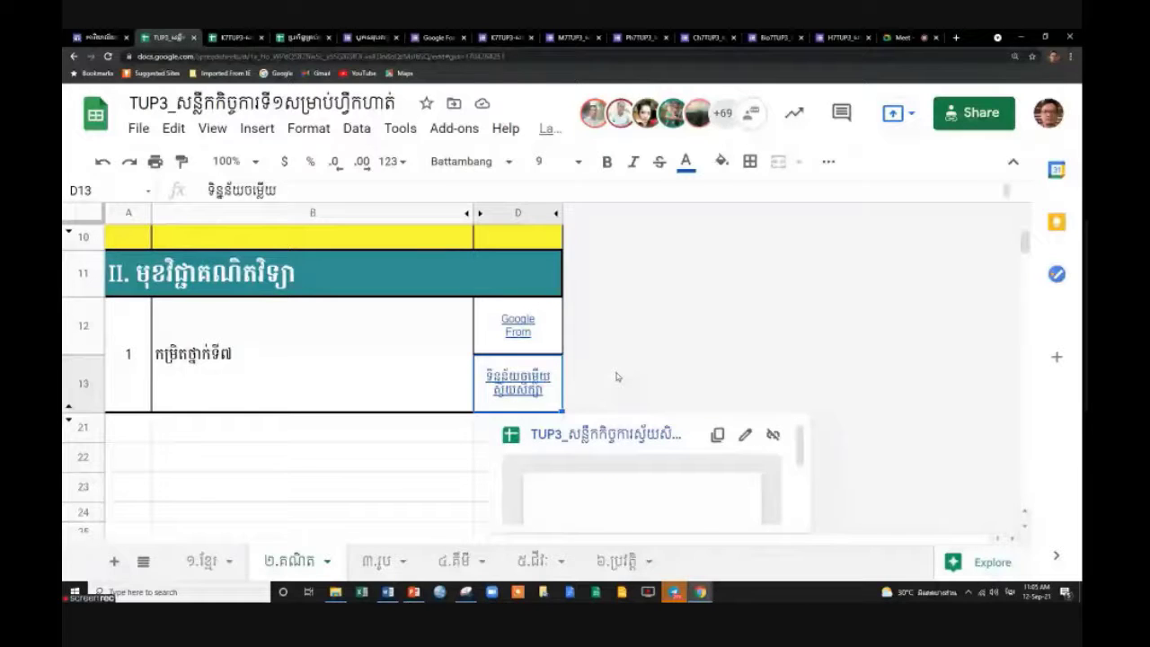
click(535, 340)
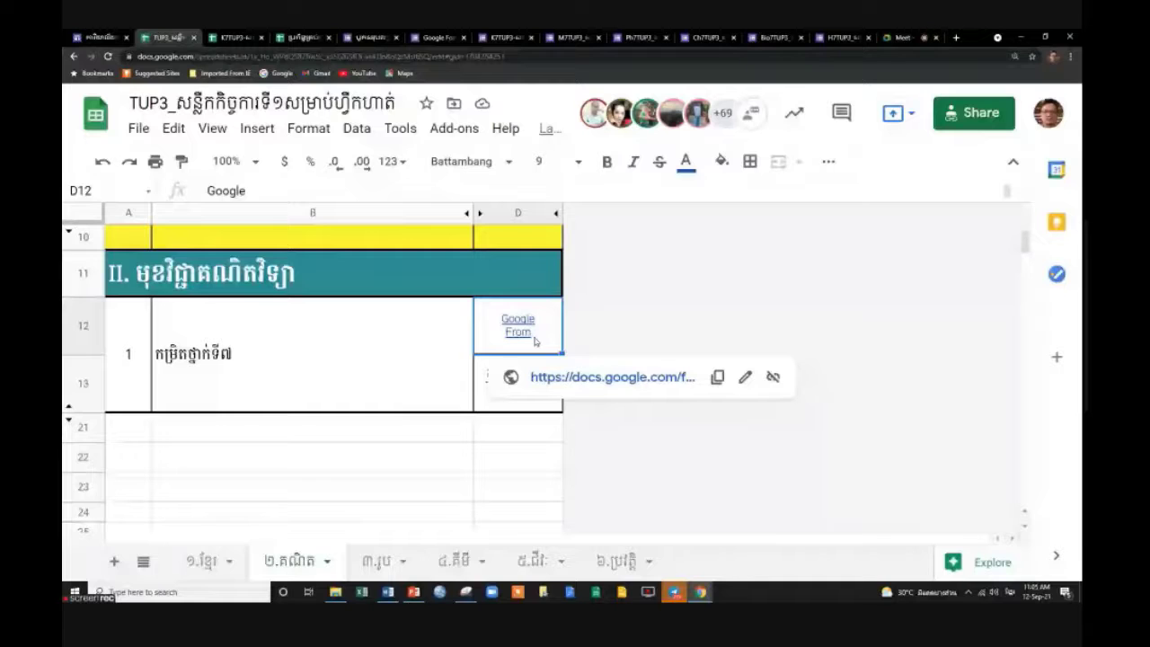
key(Down)
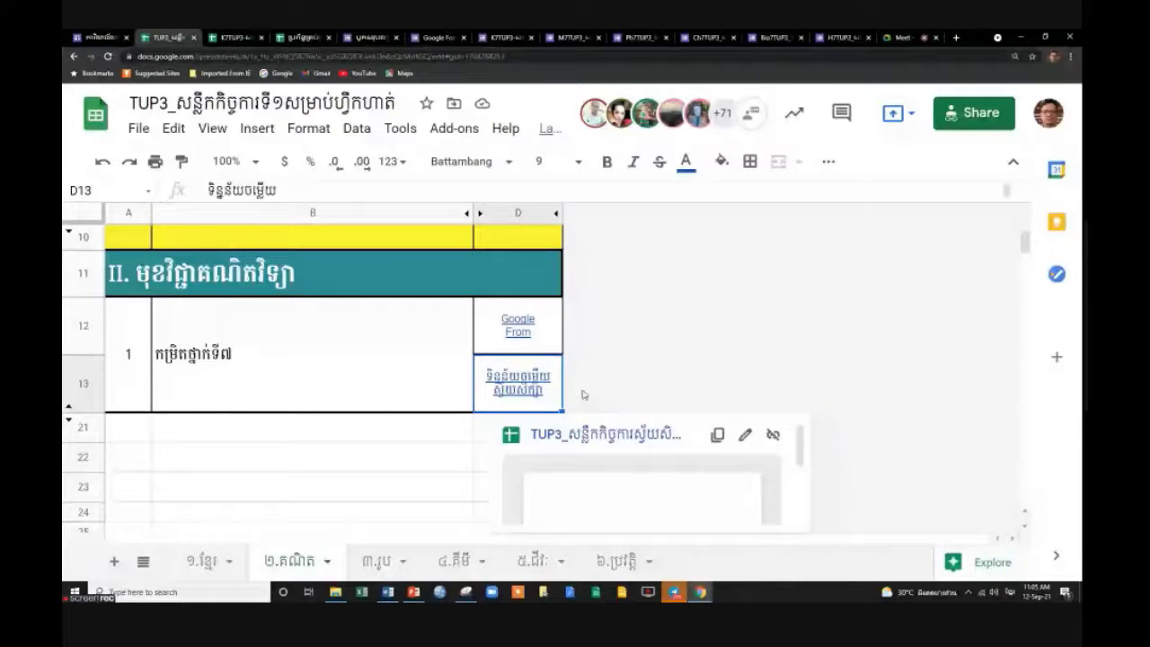
key(Up)
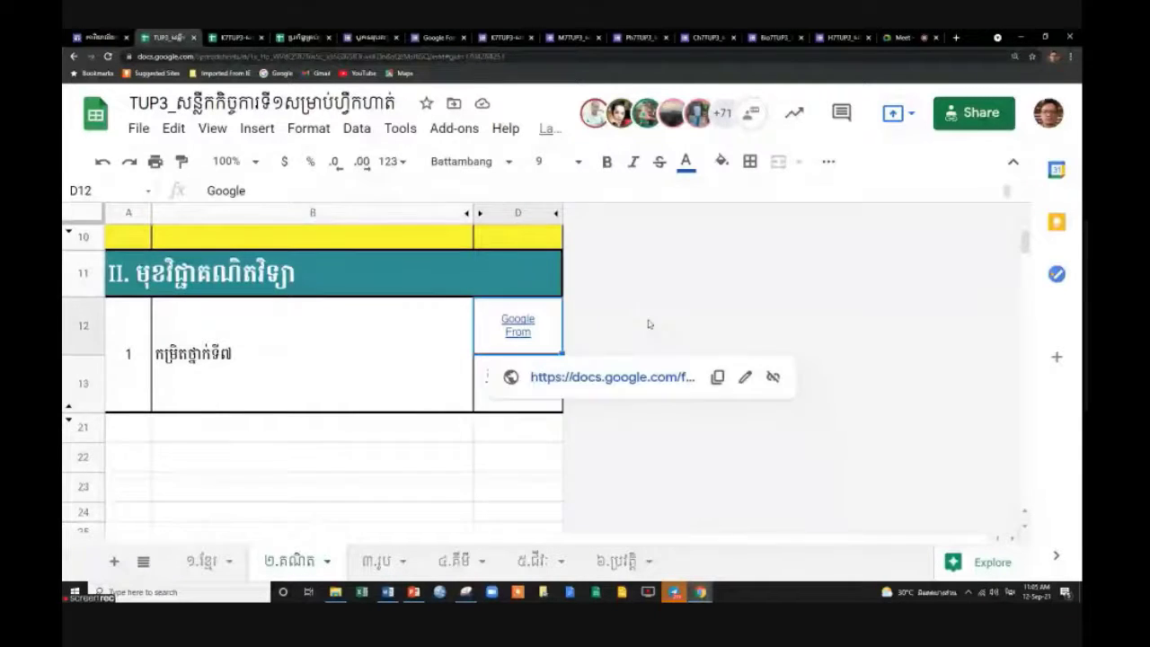
click(703, 462)
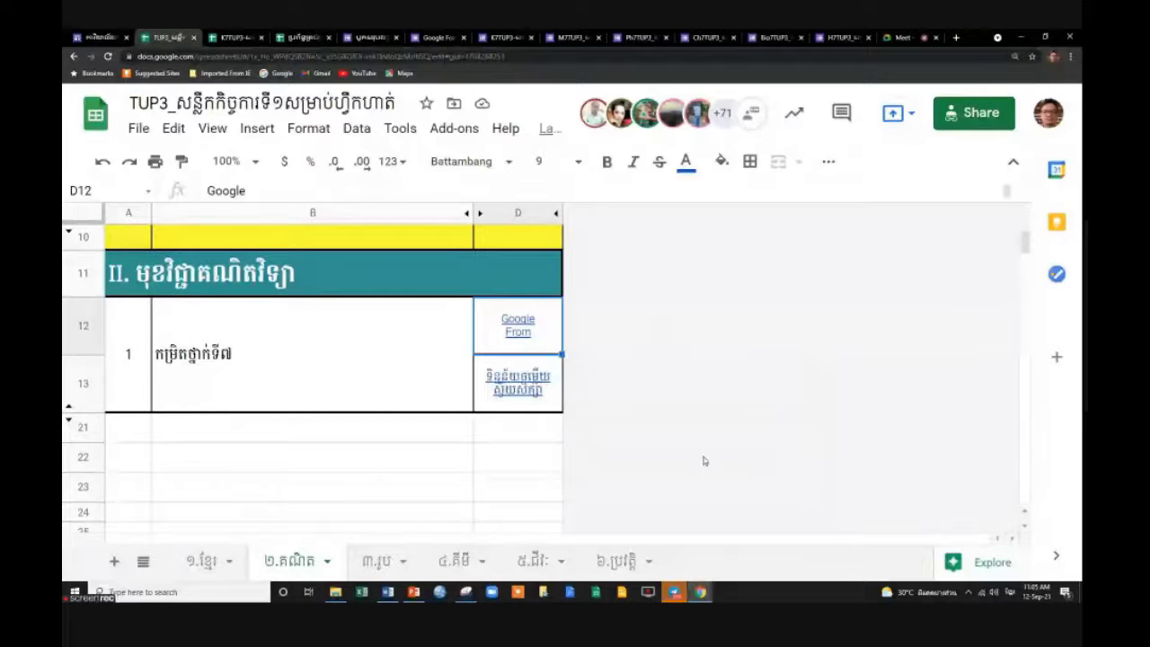
Compare the D12 and D13 links, then open the maths response sheet in a new tab.
key(Down)
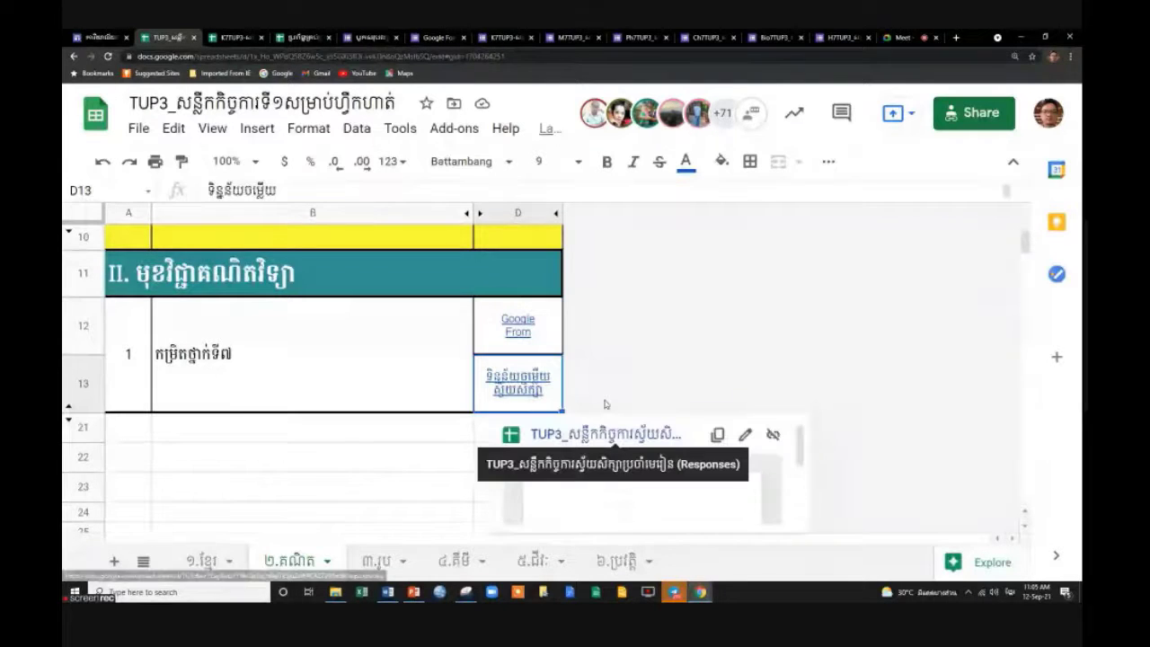
key(Up)
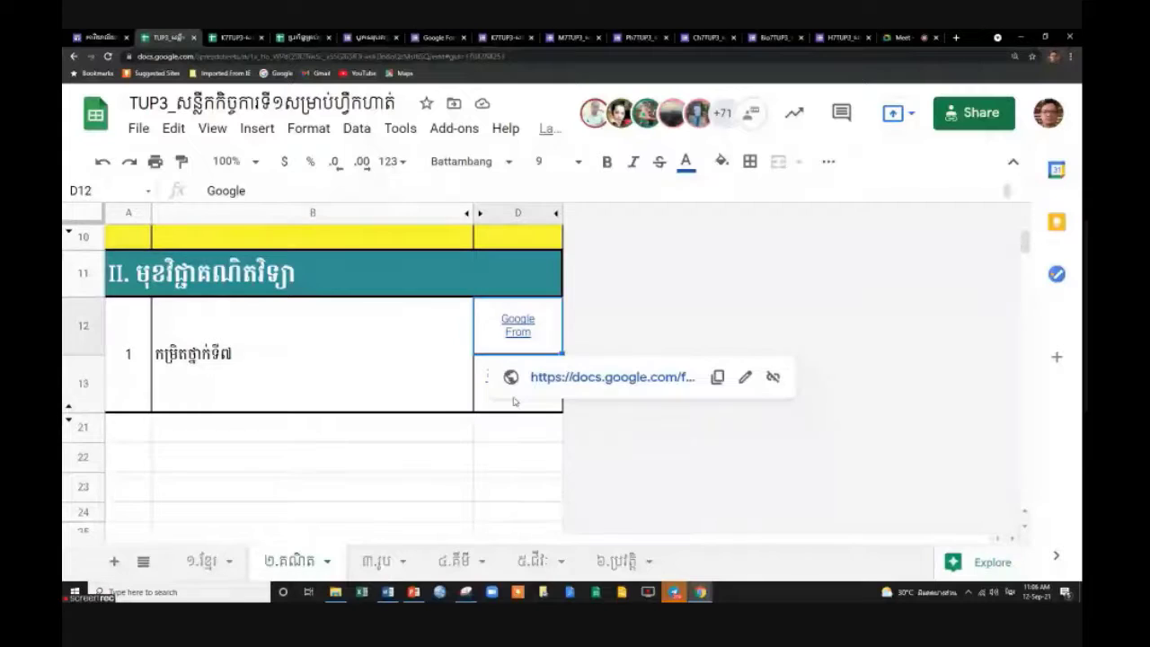
key(Down)
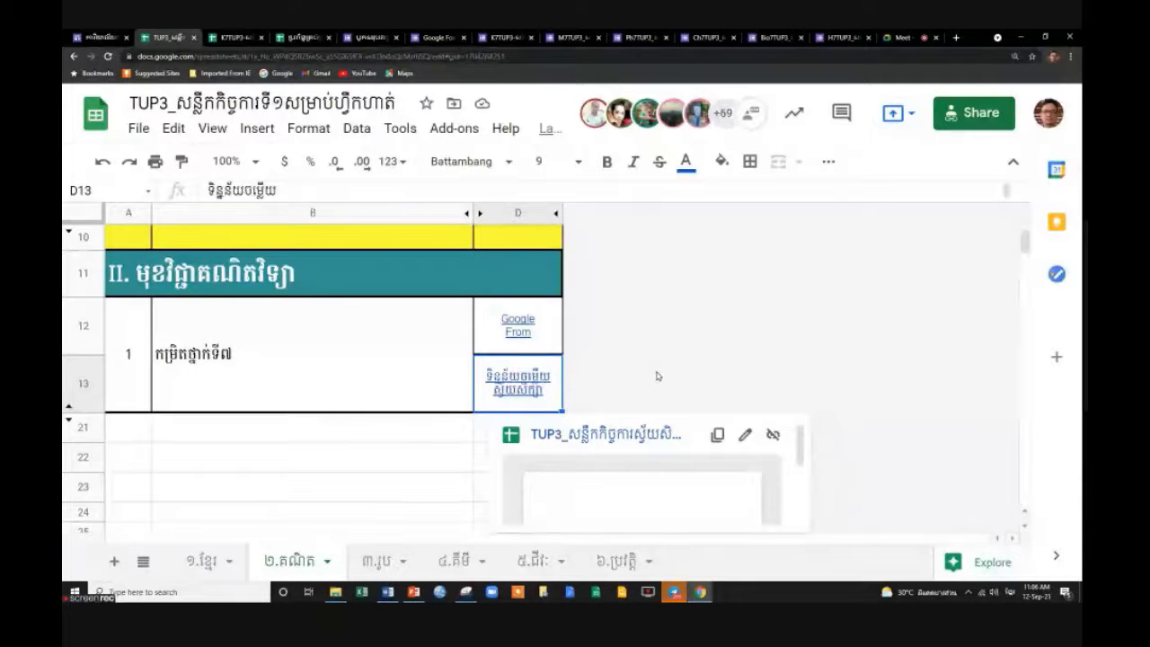
key(Up)
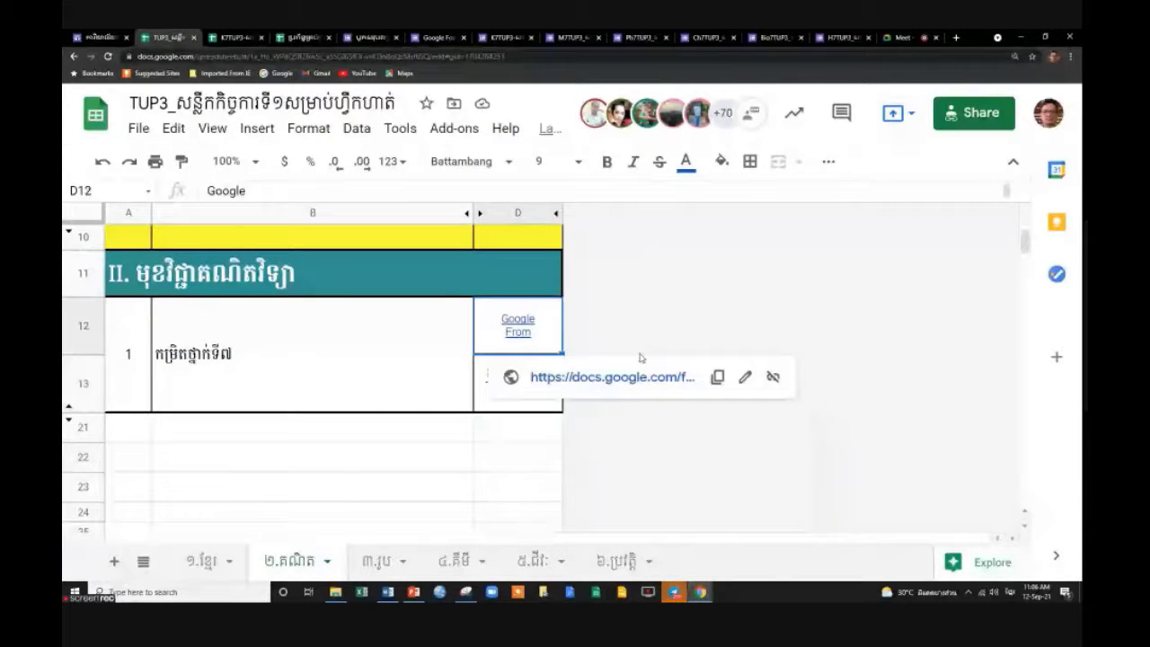
key(Down)
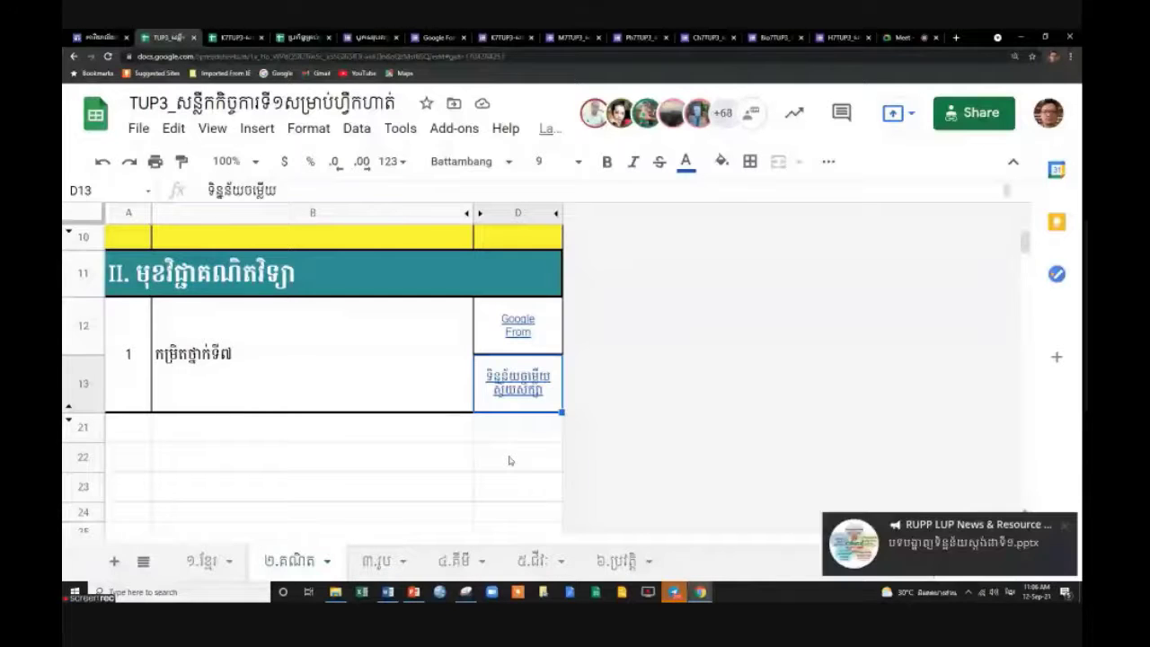
click(1066, 525)
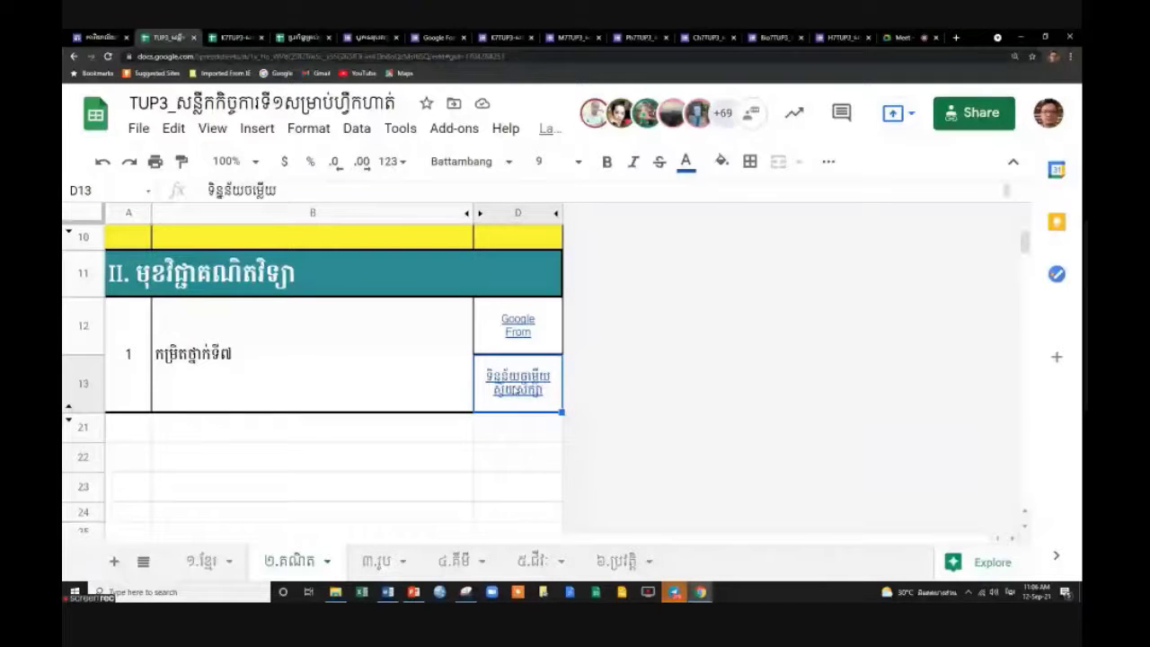
click(578, 439)
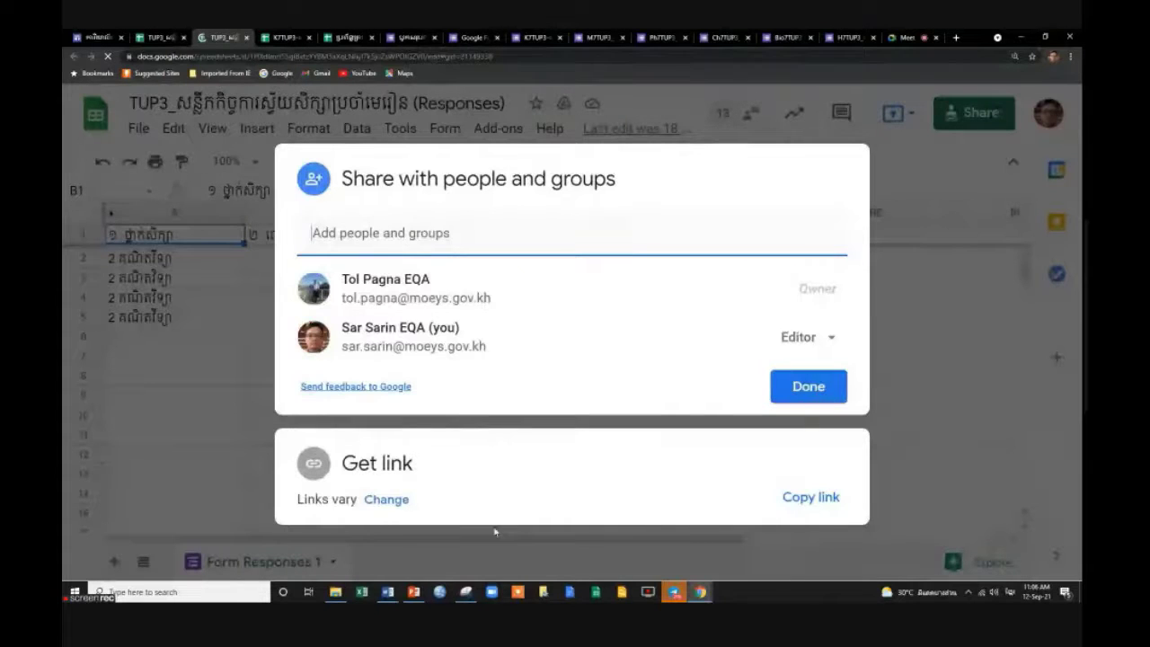
Confirm anyone with the link can view the maths responses, check row 5, and return.
click(385, 499)
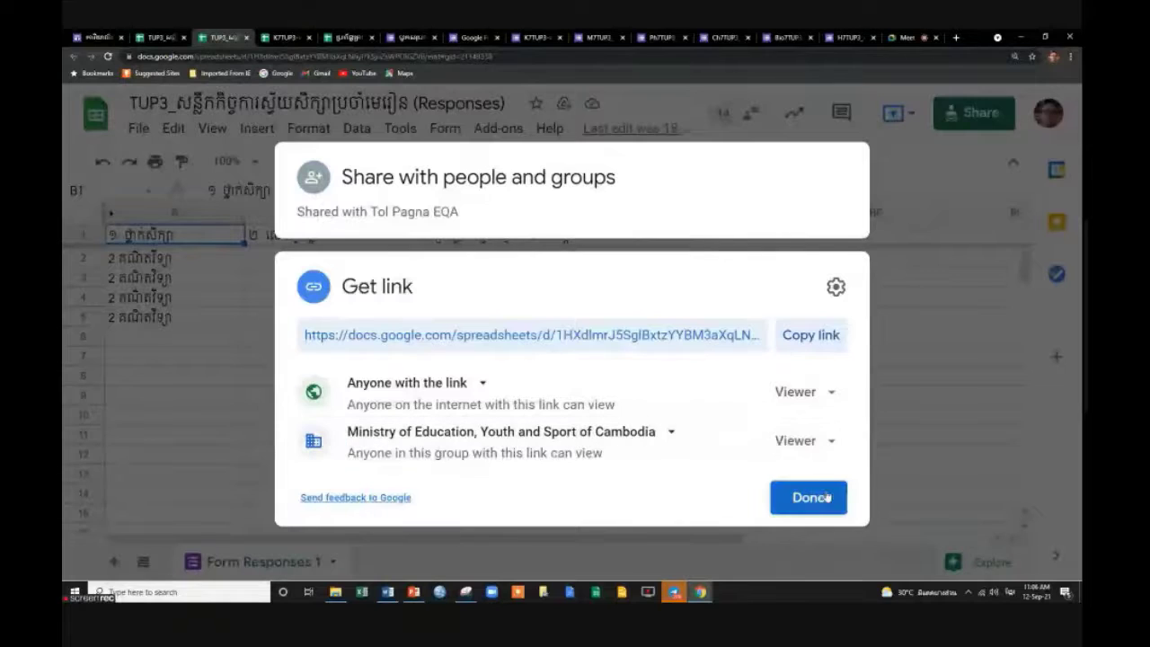
click(812, 504)
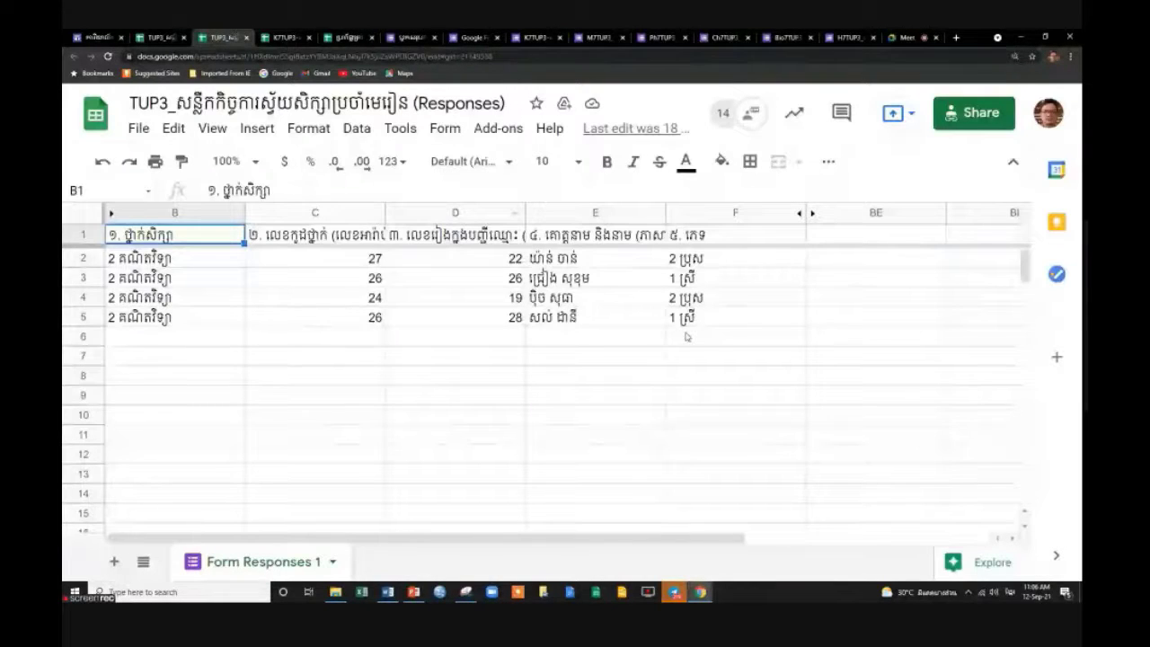
click(378, 322)
click(485, 321)
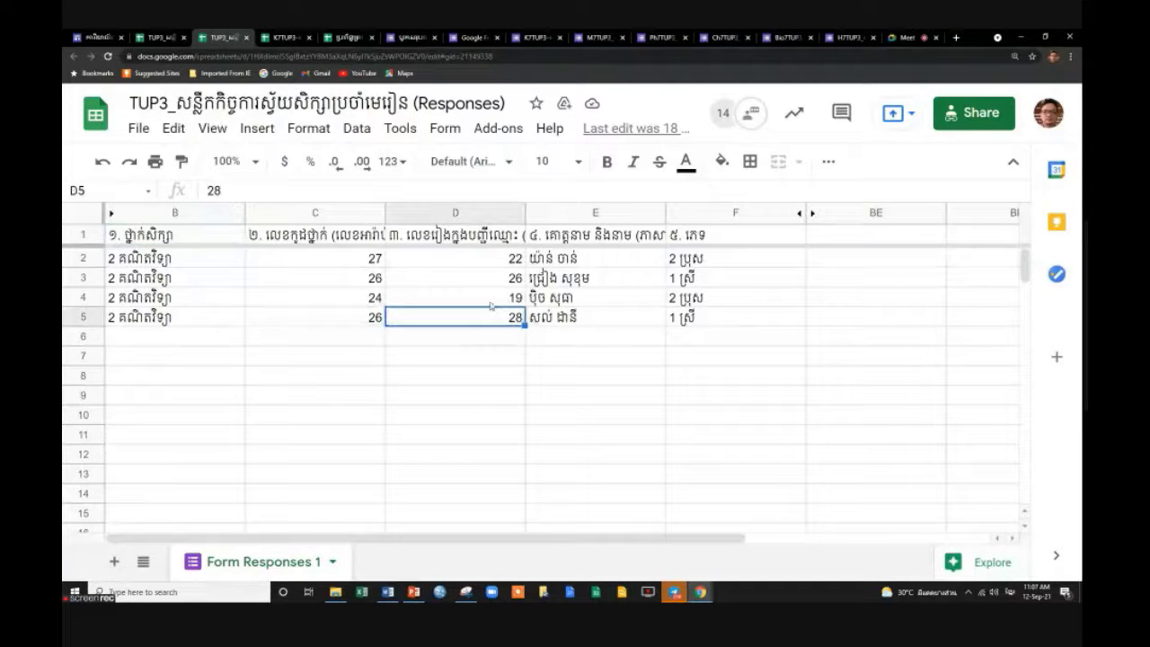
click(162, 39)
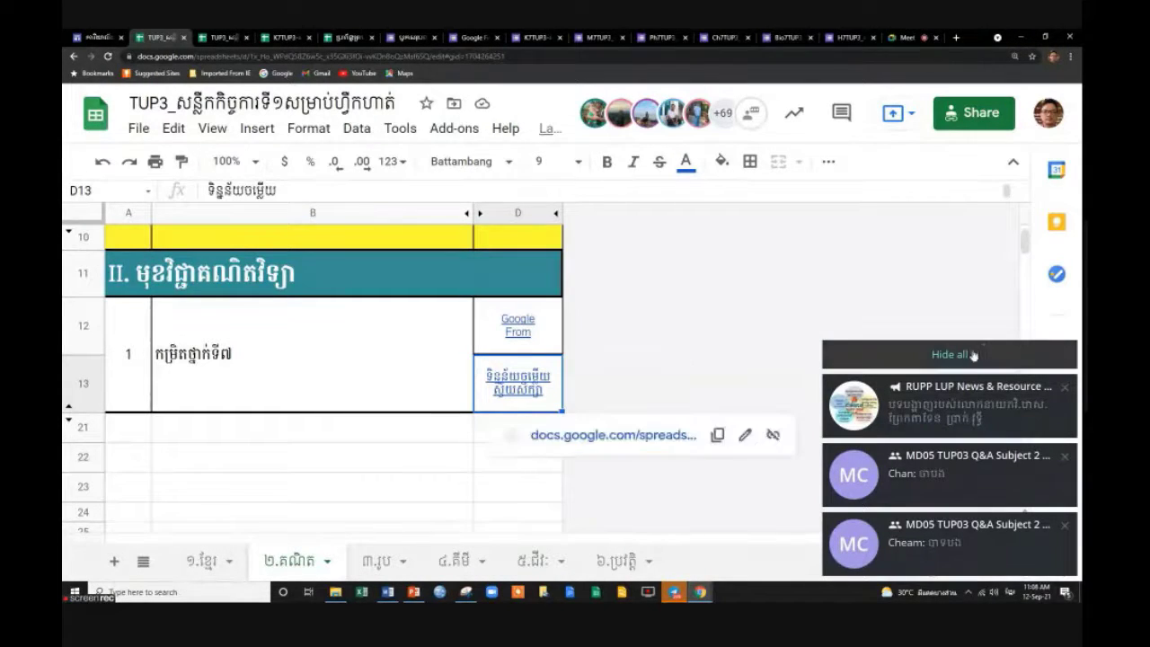
Dismiss the stacked chat notifications covering the ២.គណិត sheet.
click(945, 352)
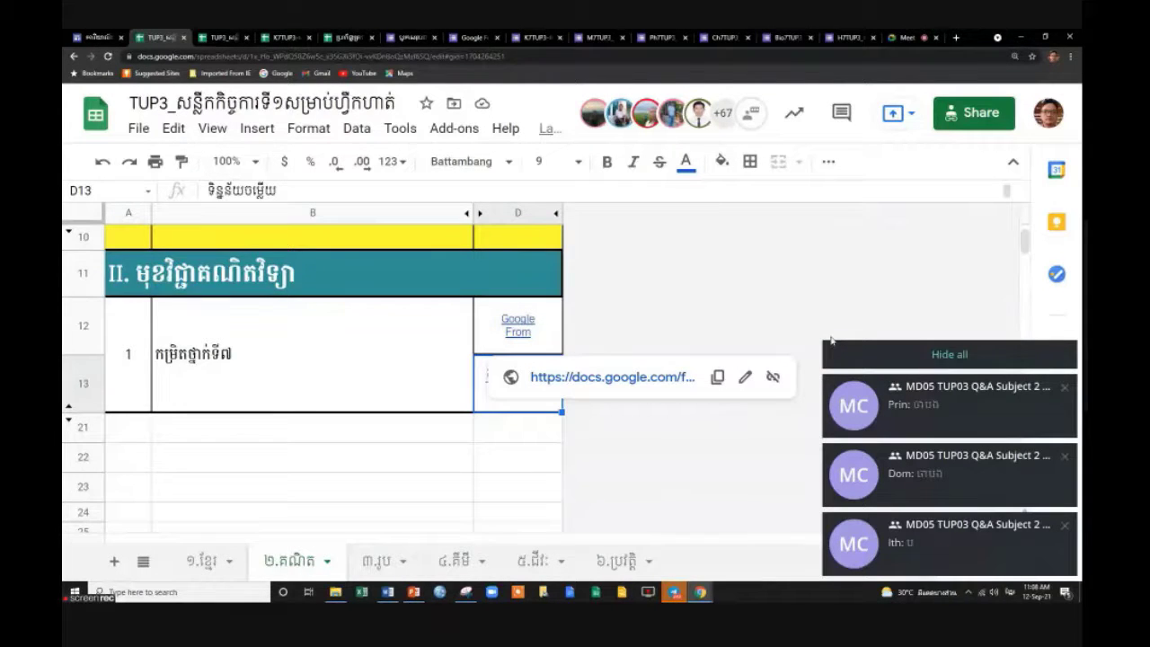
click(931, 354)
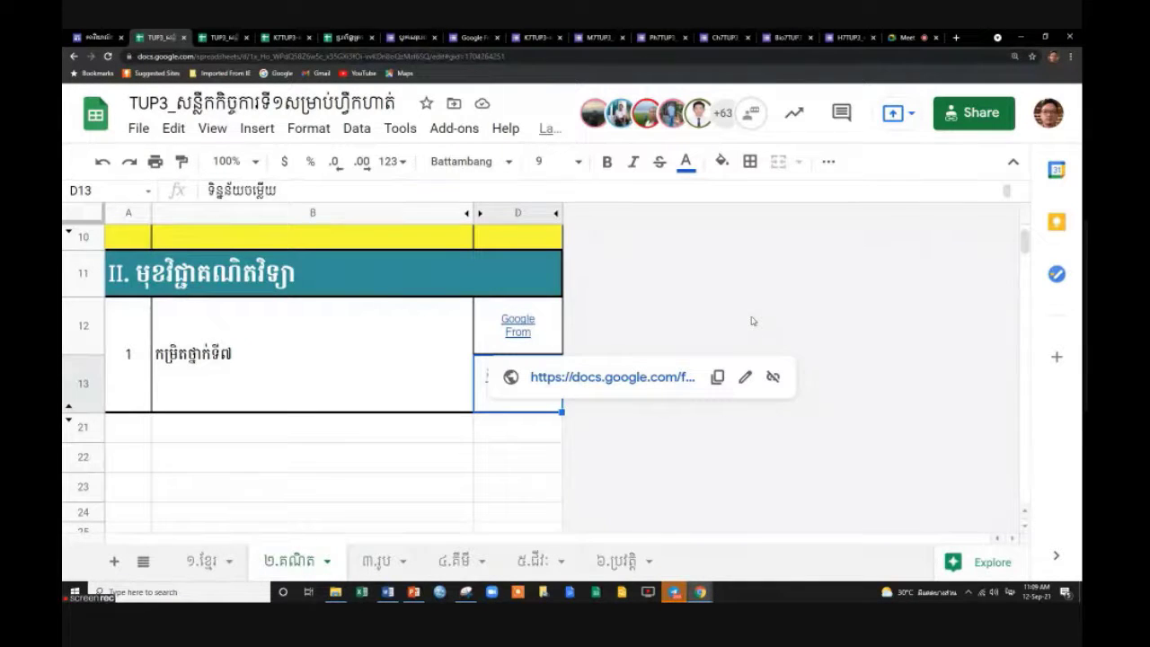
Switch to the K7TUP3 form and look over its Section 1 questions.
click(534, 40)
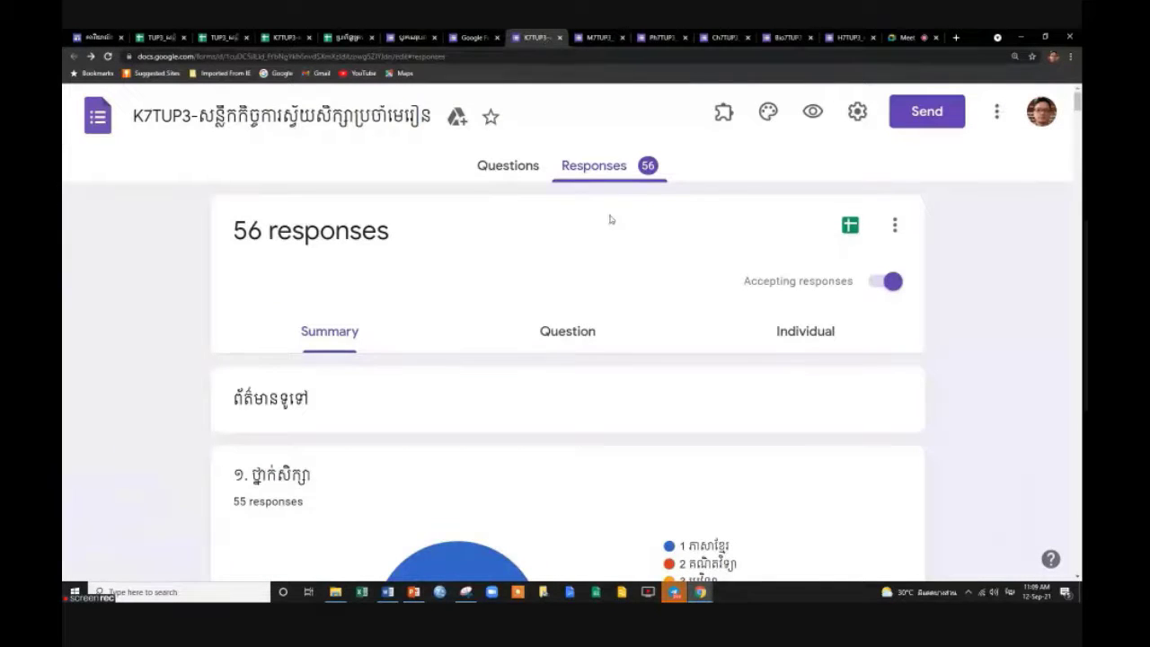
click(508, 166)
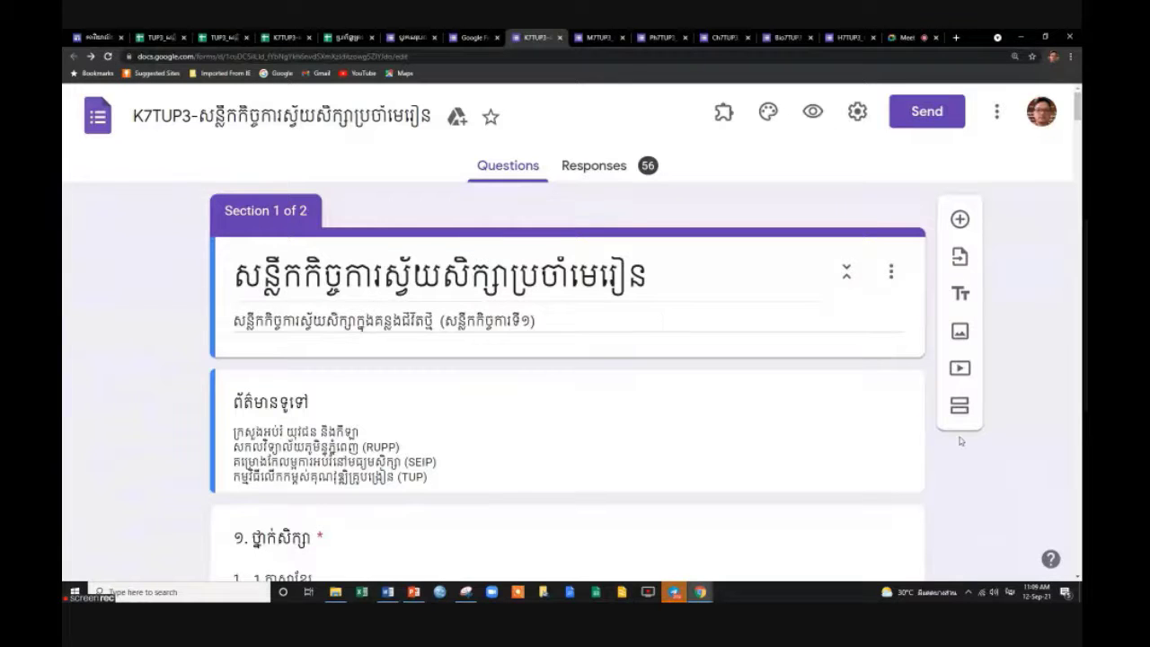
scroll(1027, 474, down, 12)
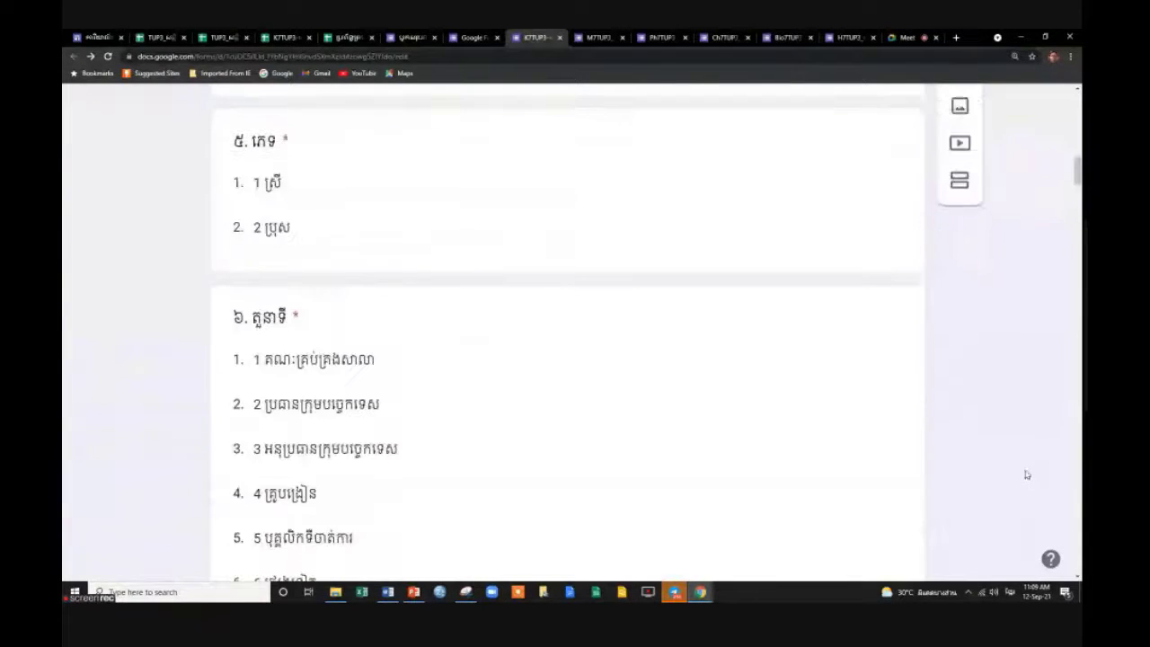
scroll(639, 449, down, 5)
scroll(639, 449, up, 15)
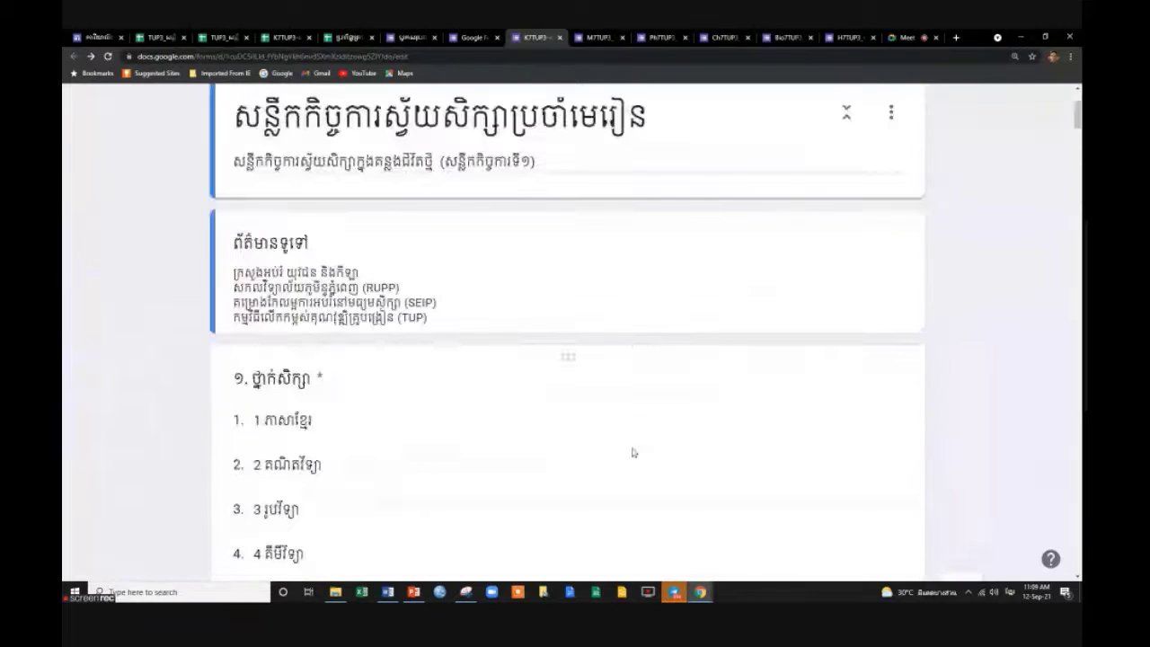
scroll(593, 350, up, 3)
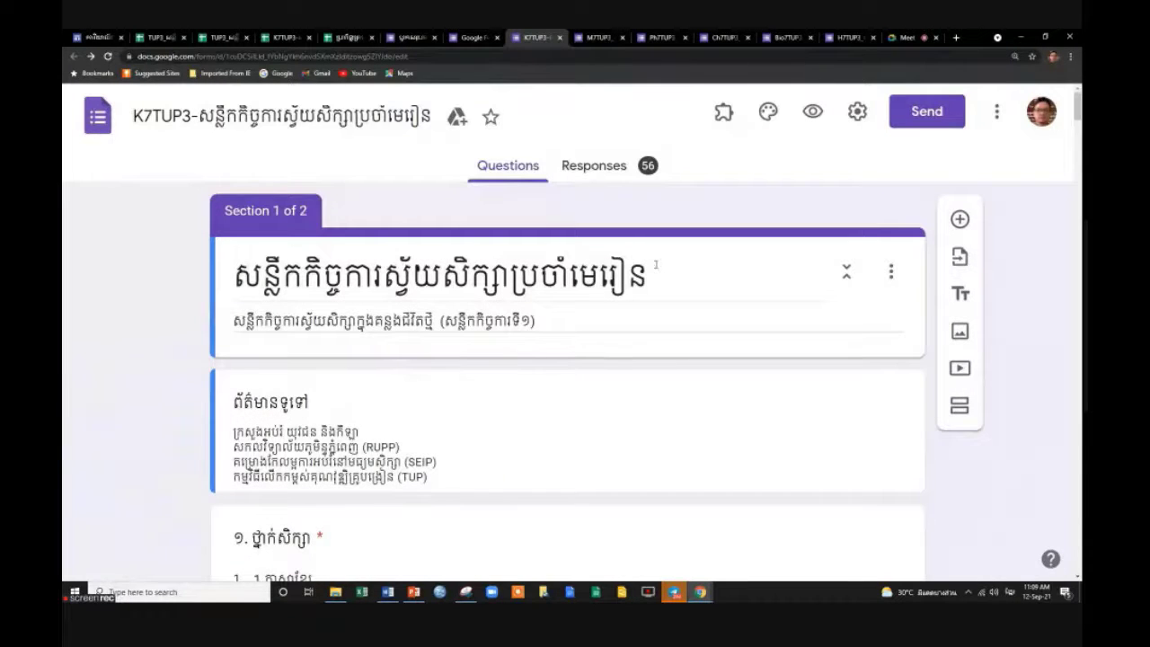
scroll(651, 364, down, 8)
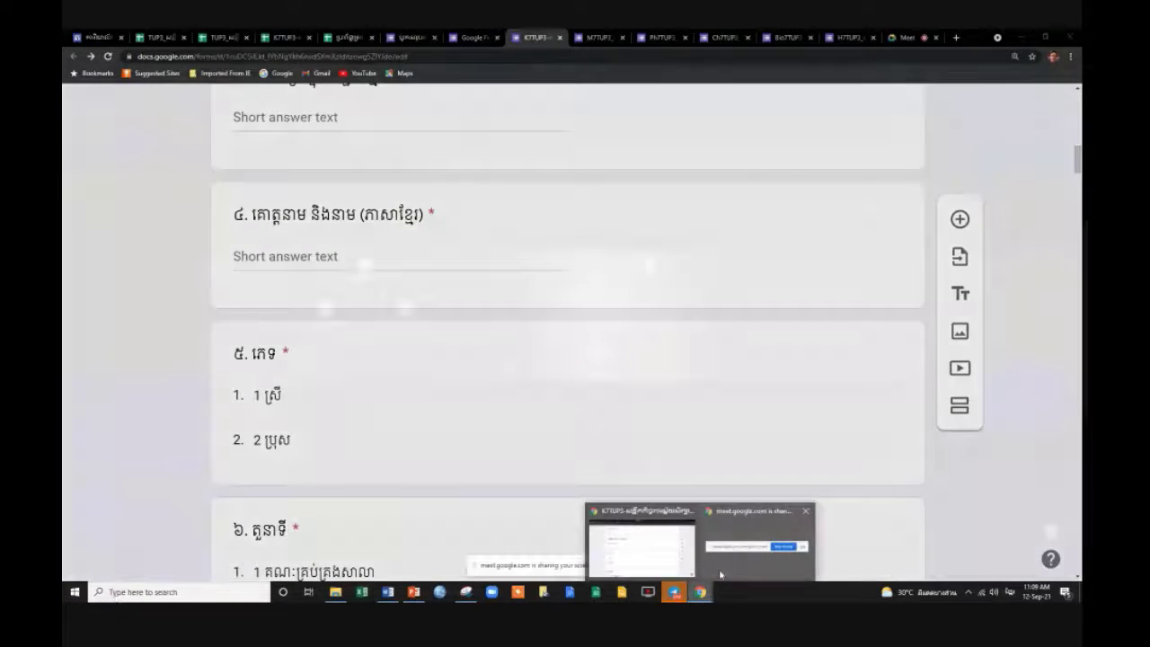
Hide the Meet screen-sharing notice and dismiss the incoming chat message.
click(719, 573)
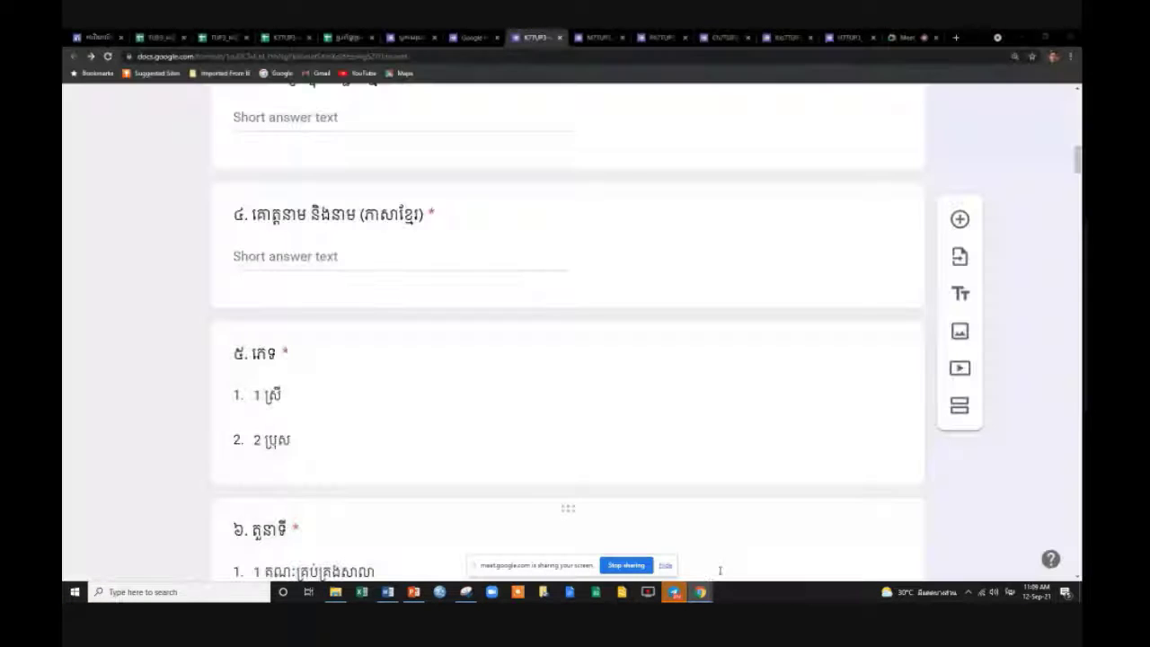
click(666, 566)
mouse_move(700, 592)
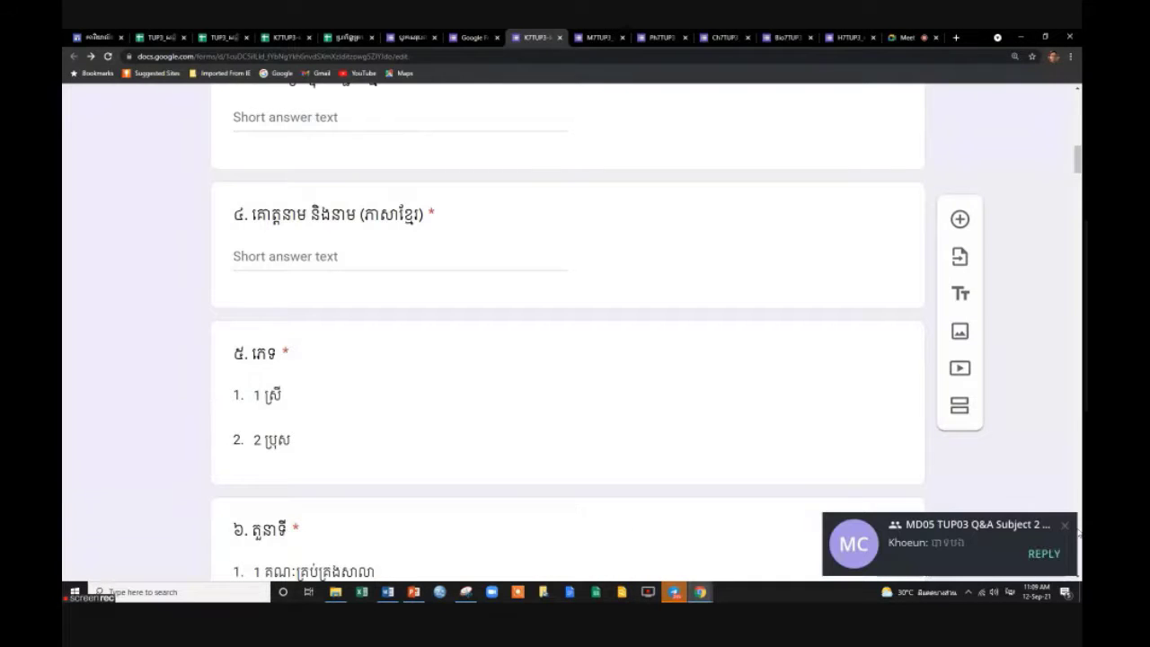
click(1064, 525)
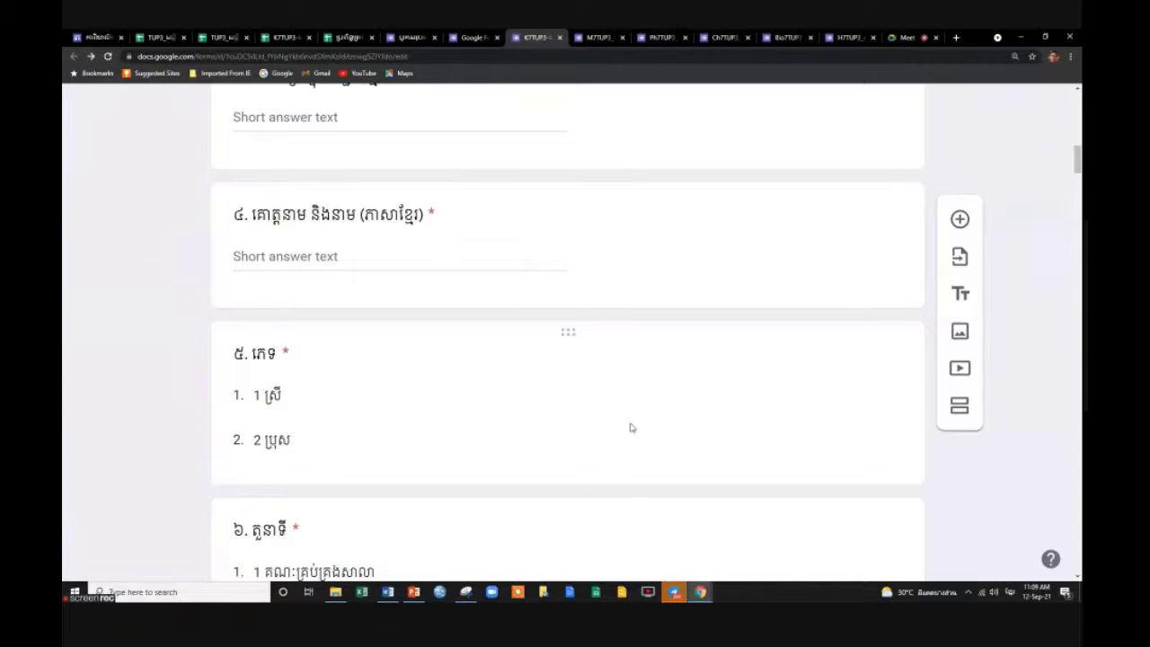
scroll(632, 427, up, 3)
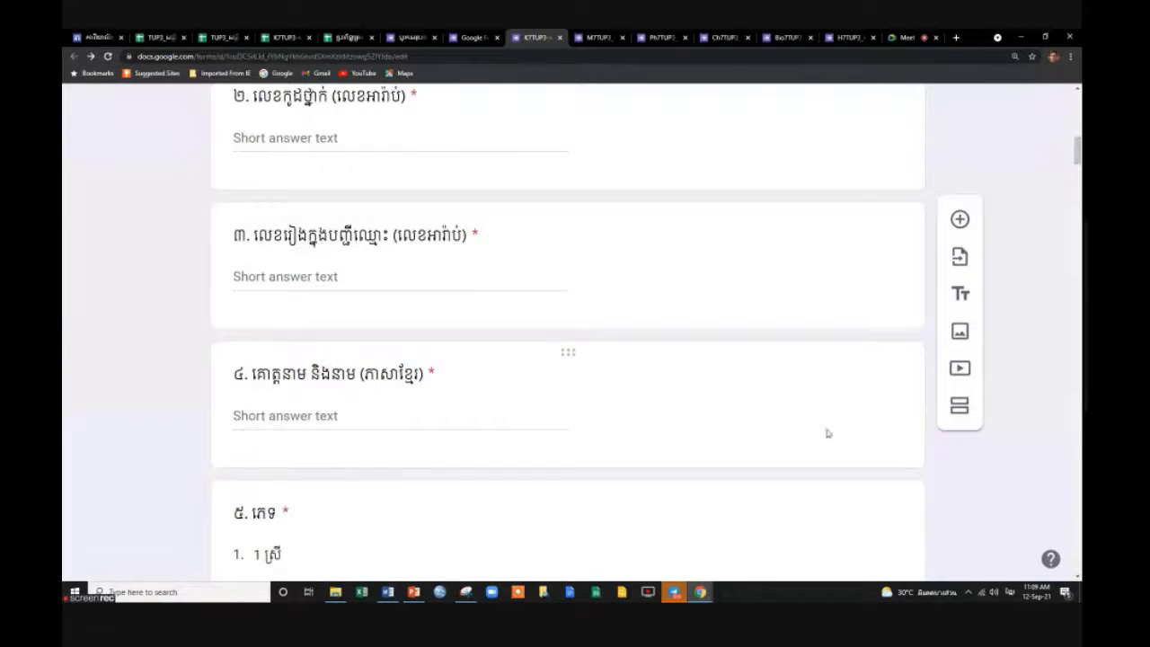
scroll(798, 431, down, 3)
scroll(797, 431, down, 2)
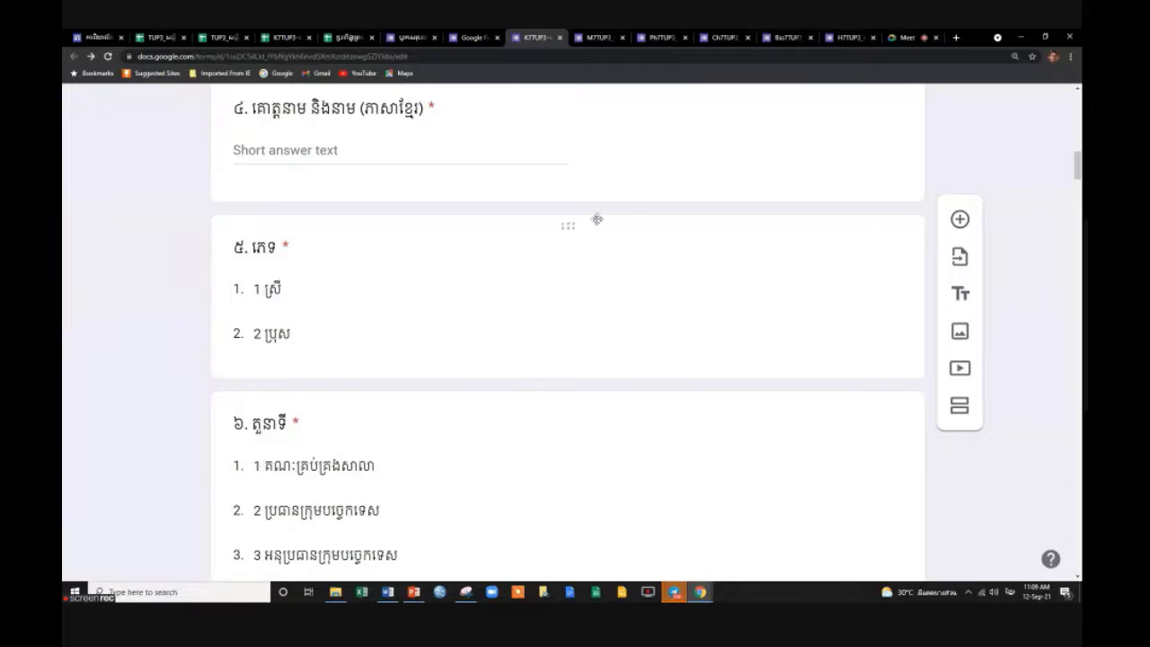
click(598, 38)
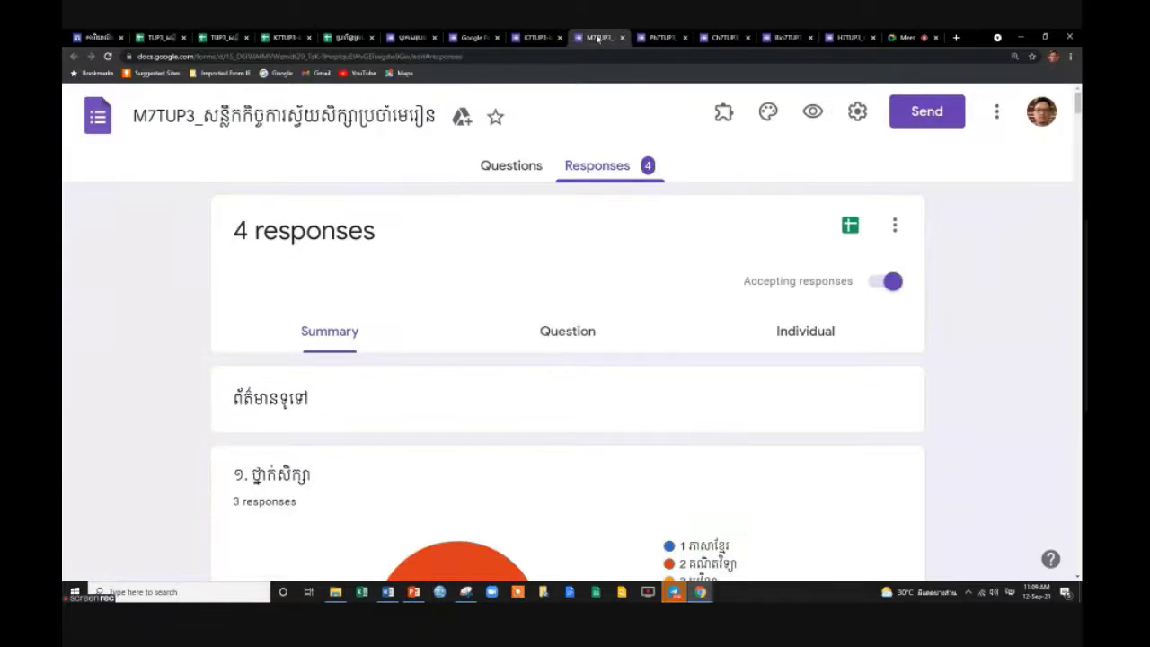
click(471, 38)
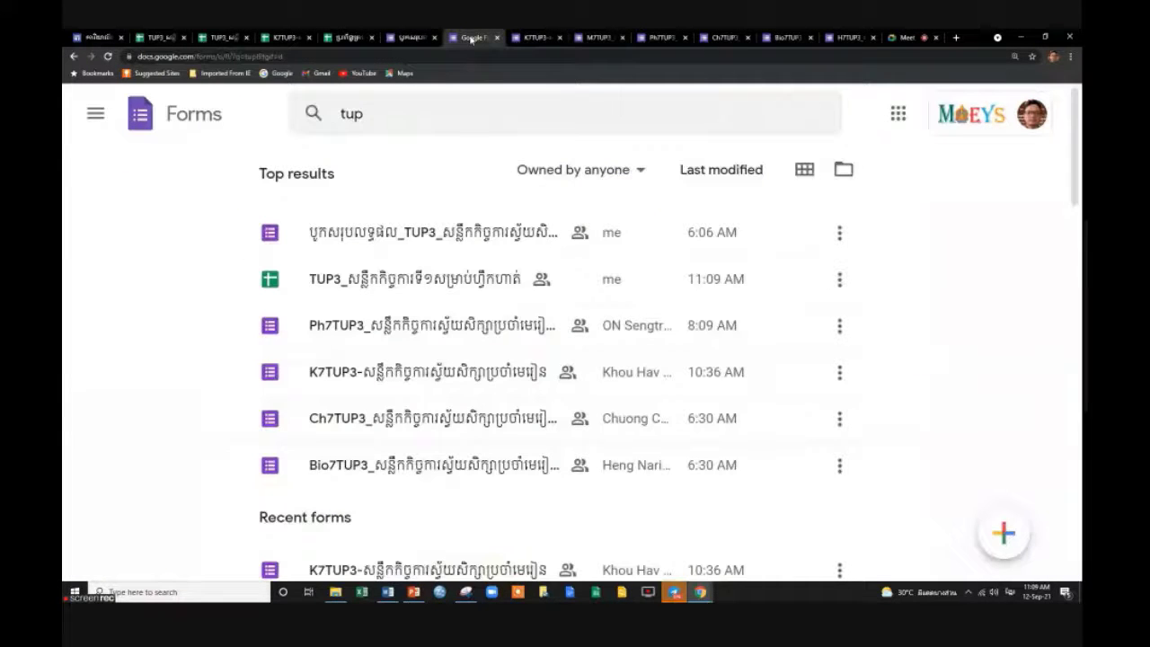
click(537, 37)
scroll(575, 275, up, 3)
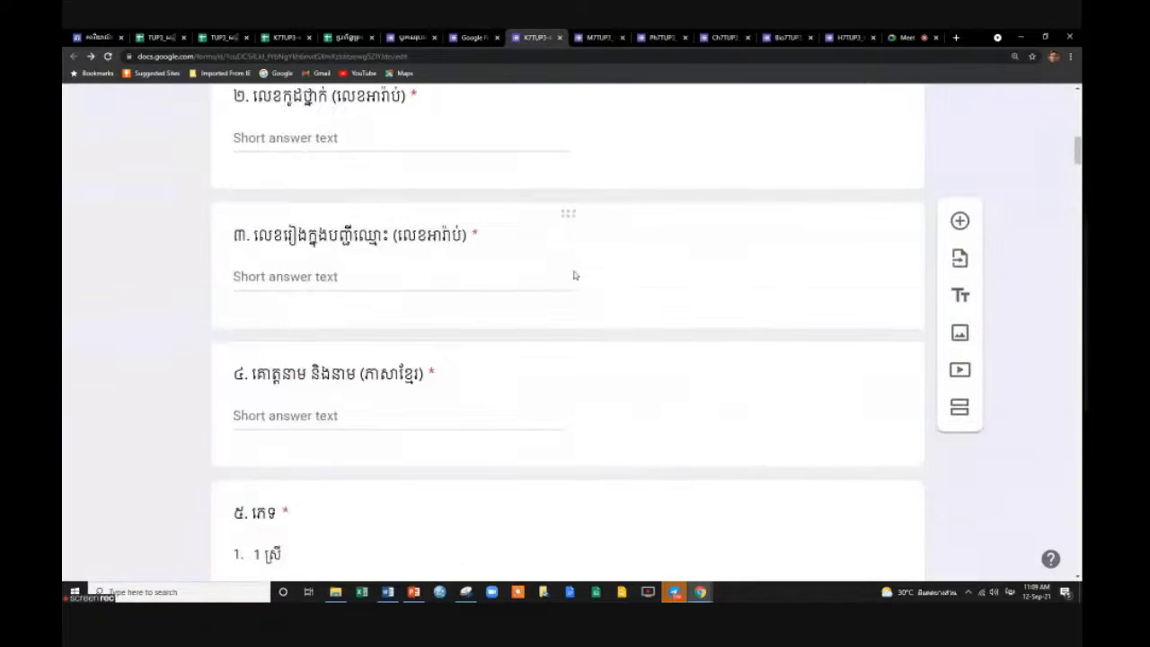
scroll(575, 275, up, 3)
scroll(573, 269, down, 15)
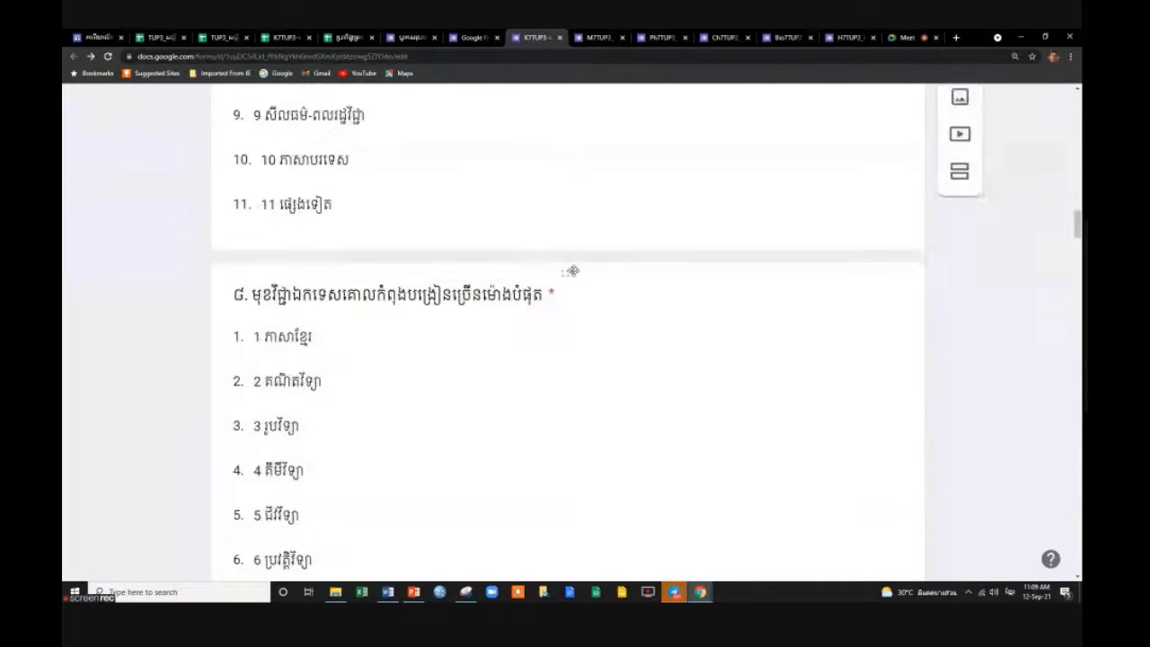
scroll(572, 271, down, 10)
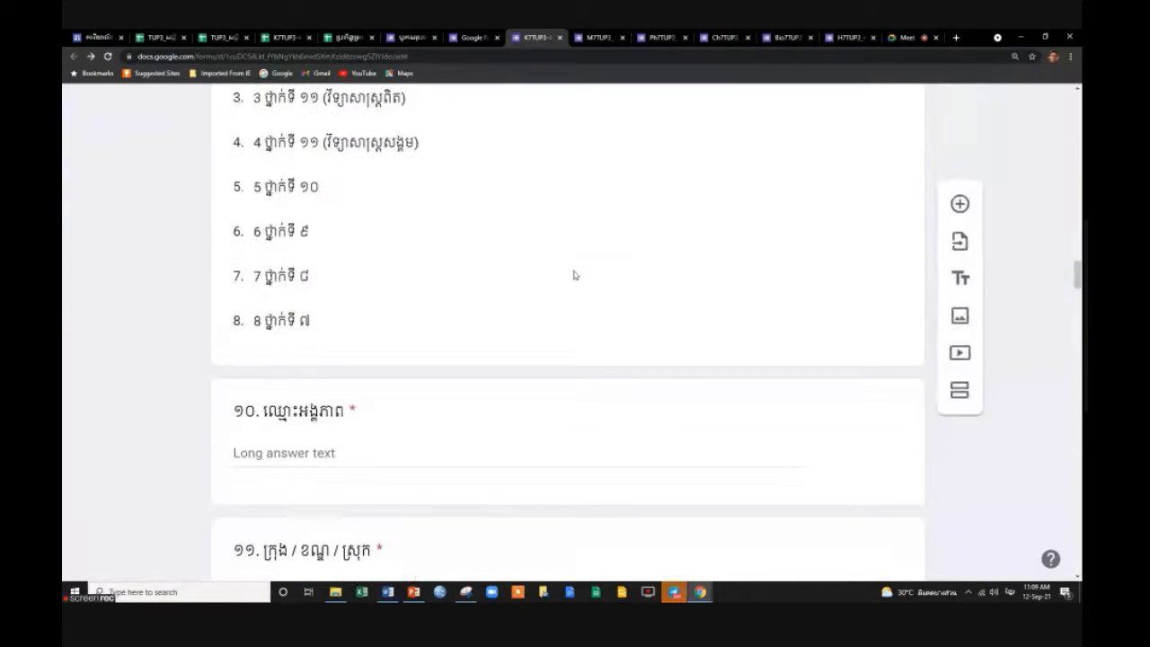
scroll(575, 275, down, 14)
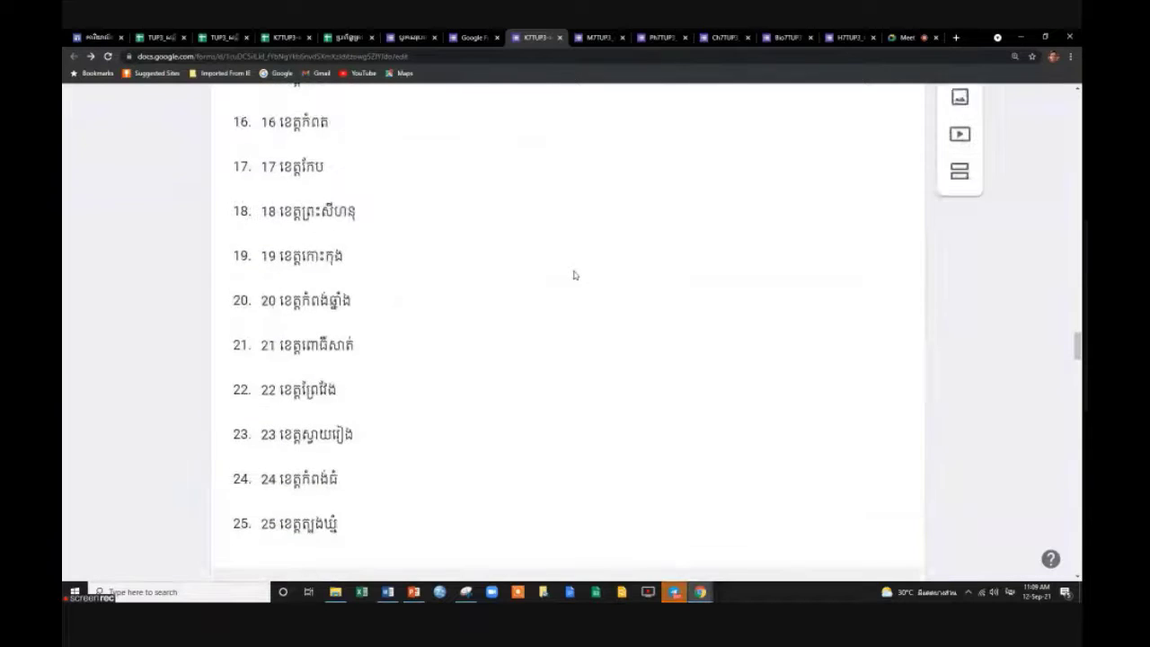
scroll(575, 275, down, 6)
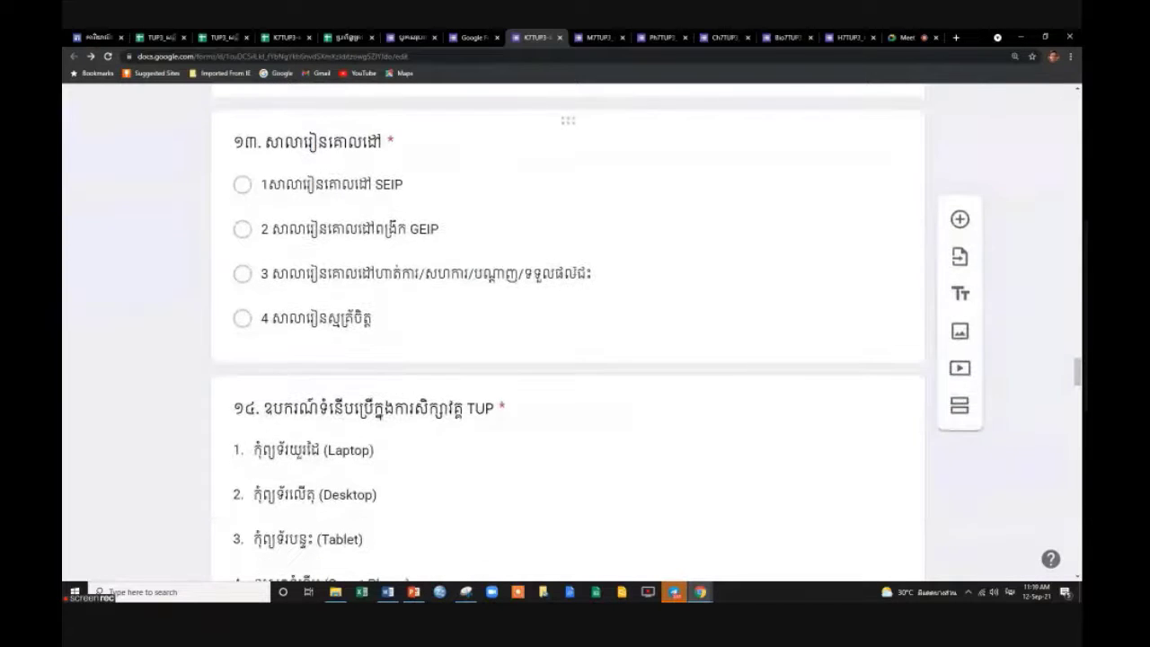
scroll(575, 275, down, 3)
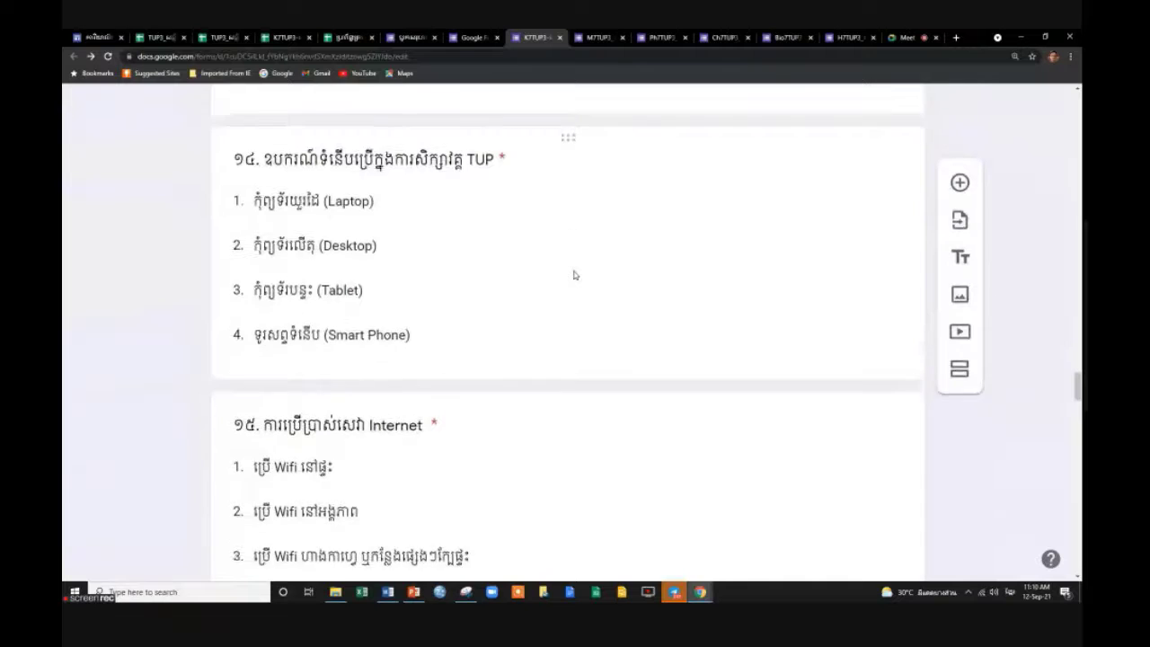
scroll(575, 275, up, 6)
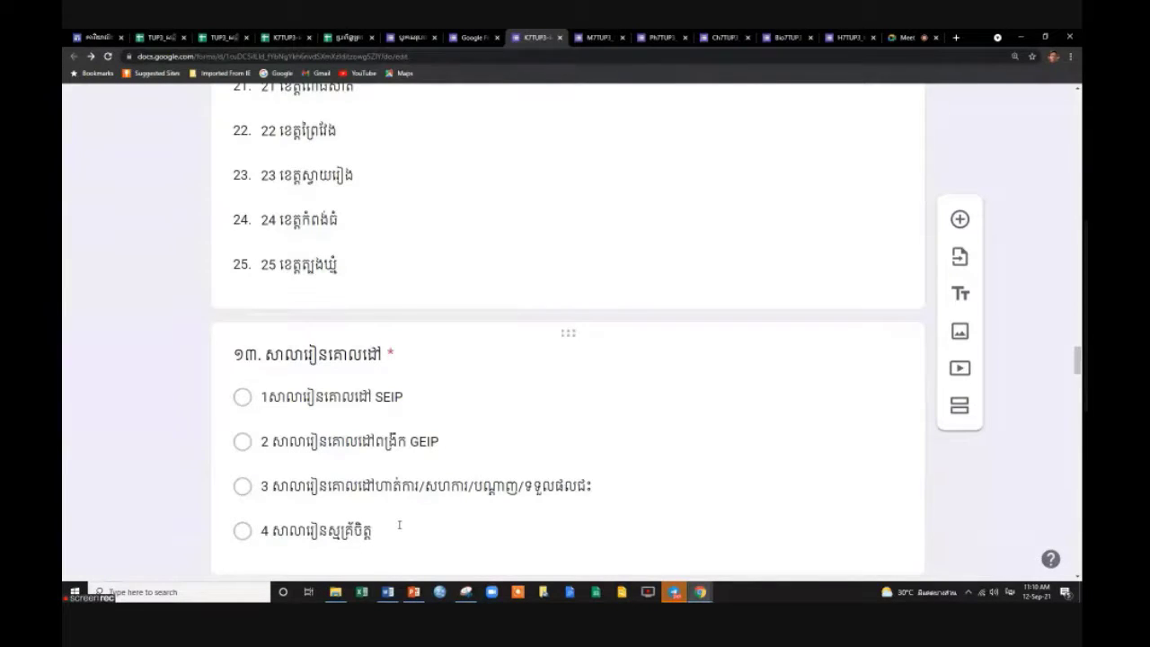
scroll(399, 525, down, 2)
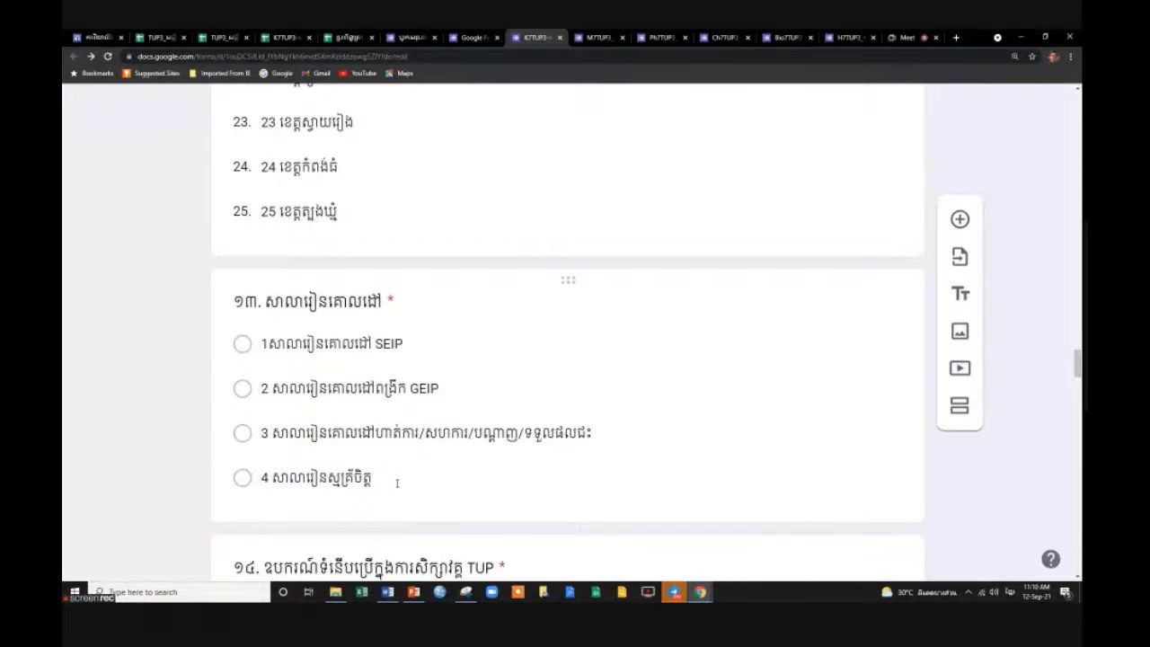
scroll(397, 483, down, 15)
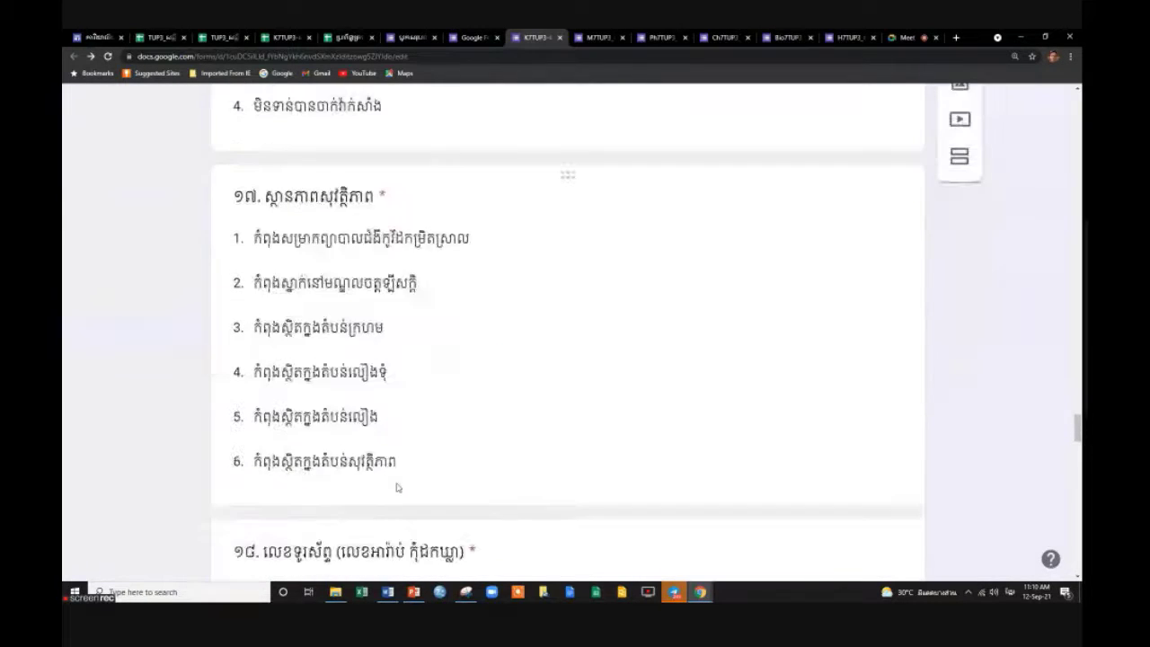
scroll(396, 487, down, 4)
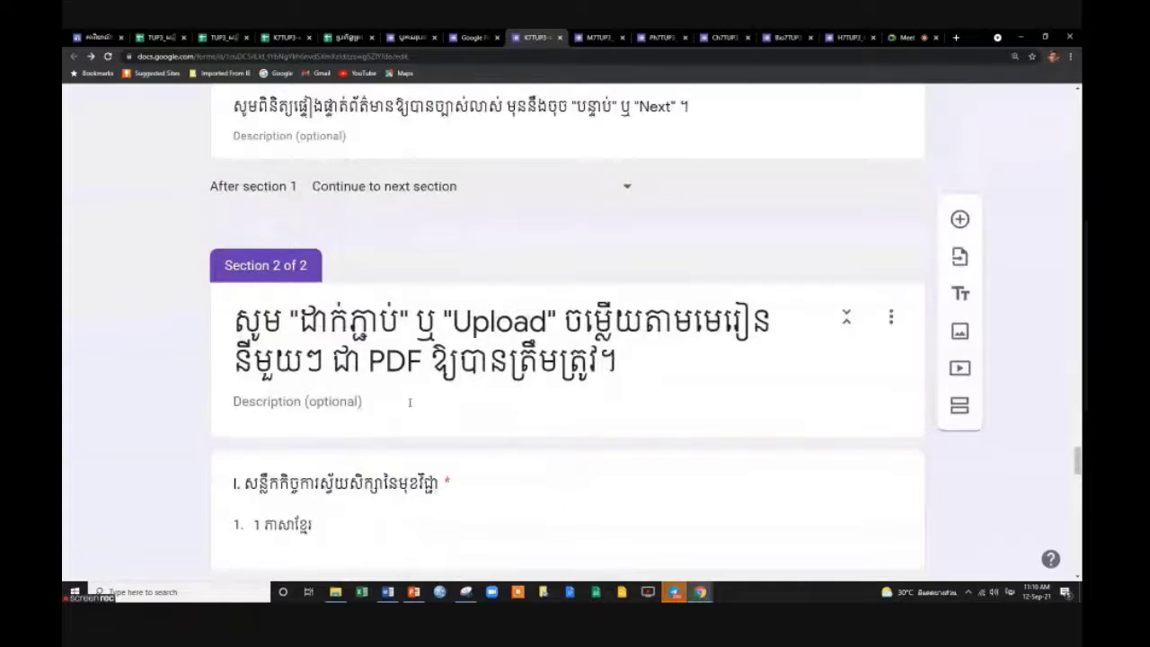
scroll(410, 404, down, 2)
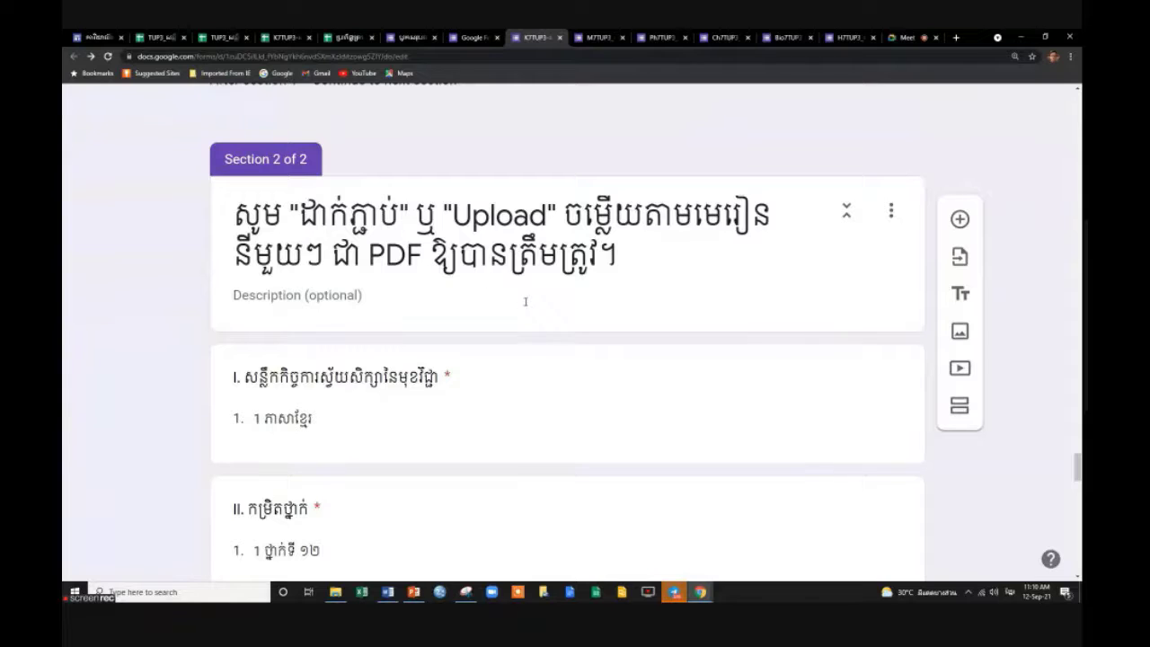
scroll(510, 401, down, 2)
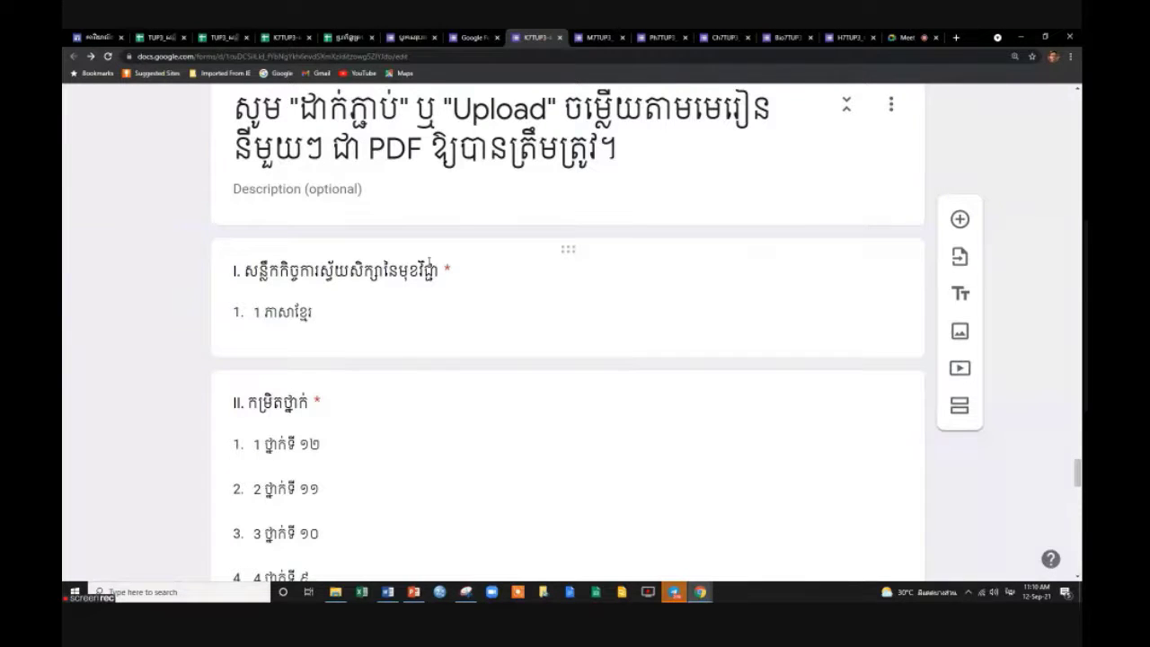
scroll(429, 265, down, 3)
scroll(428, 265, up, 2)
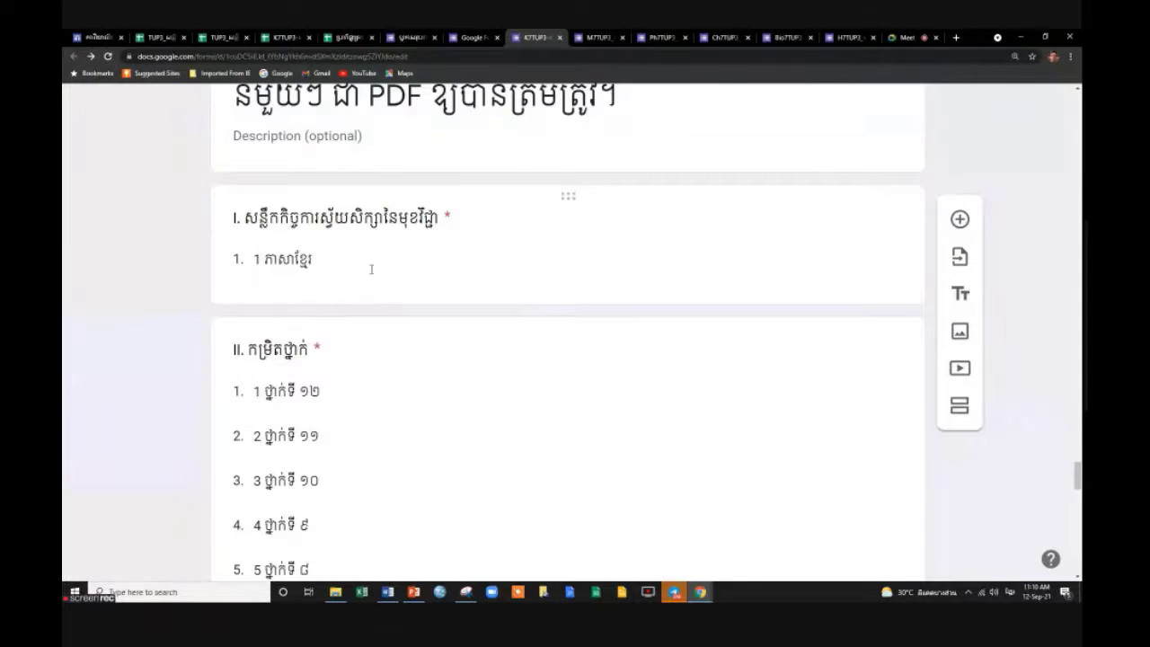
scroll(371, 269, down, 1)
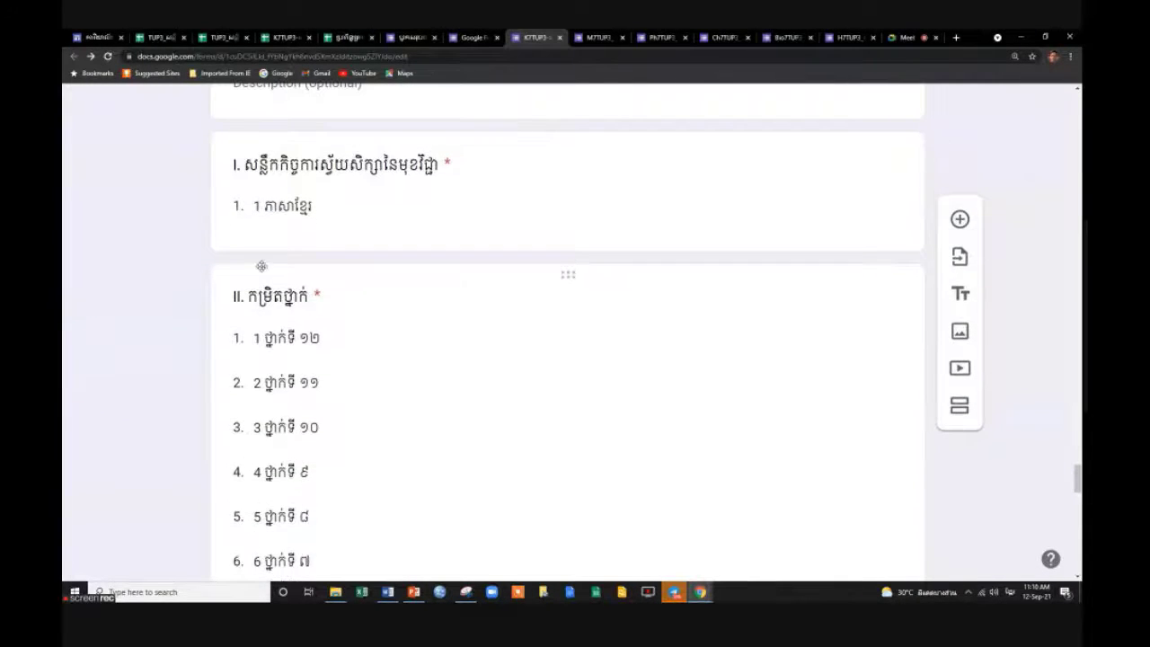
scroll(331, 310, down, 2)
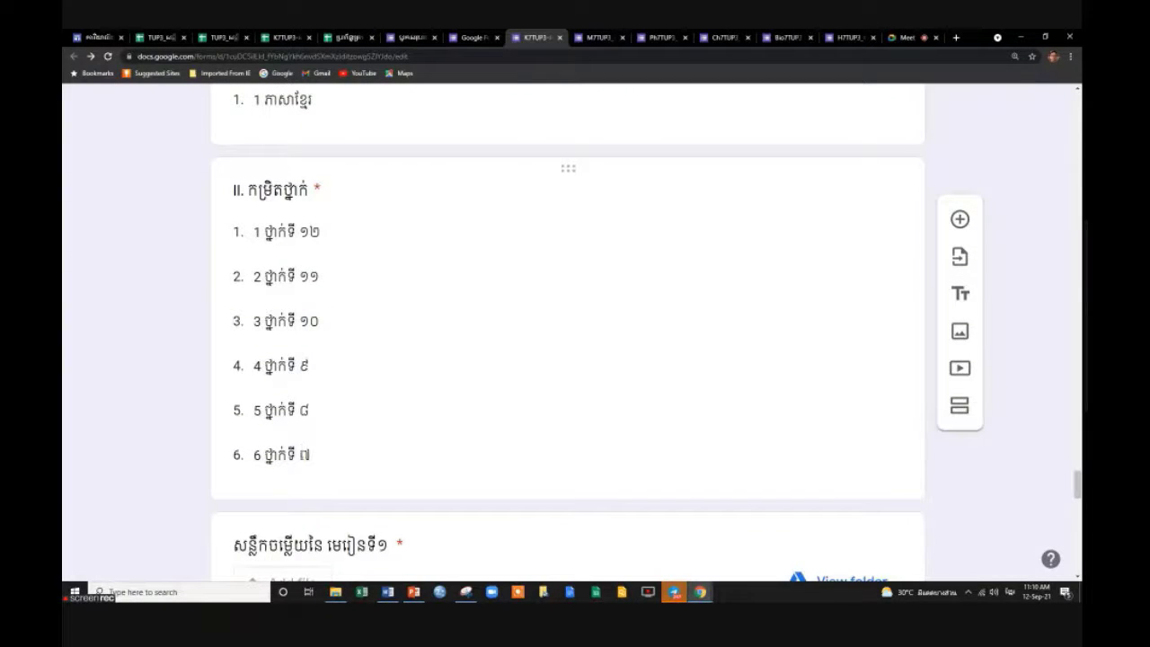
scroll(378, 437, down, 3)
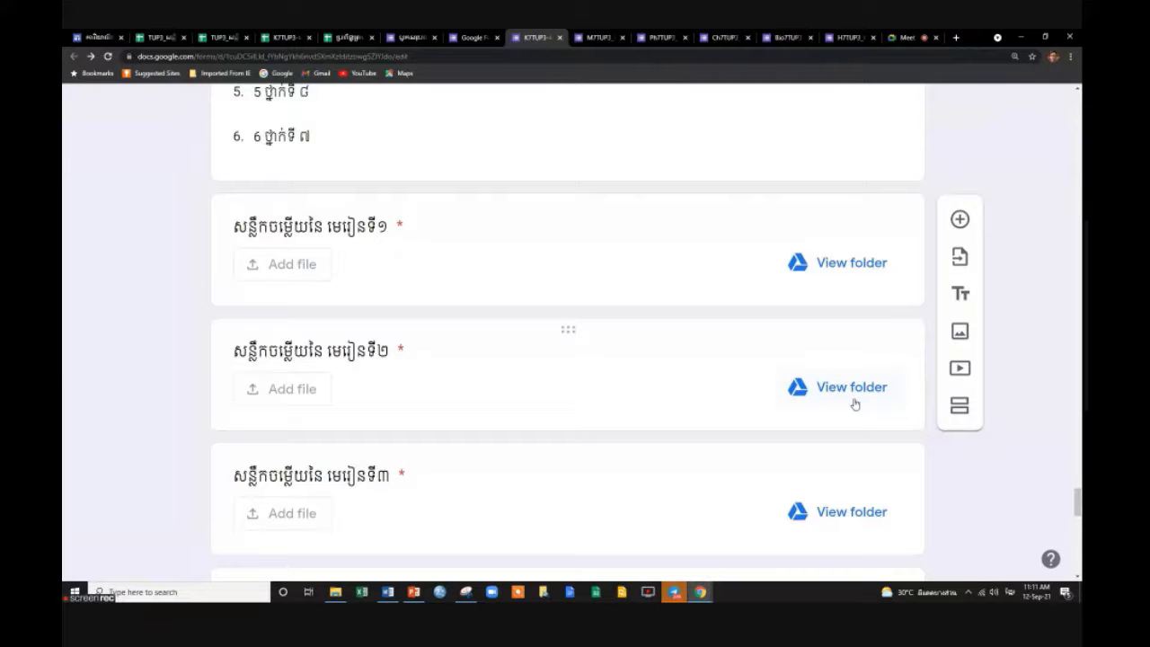
scroll(380, 403, down, 2)
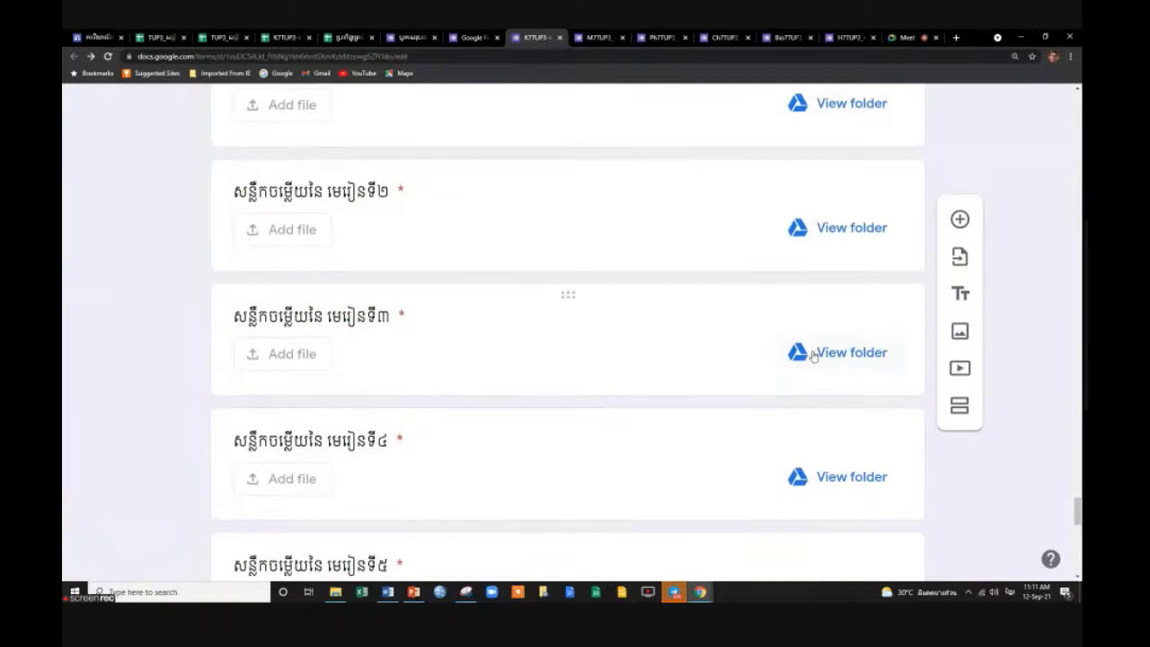
scroll(740, 468, down, 5)
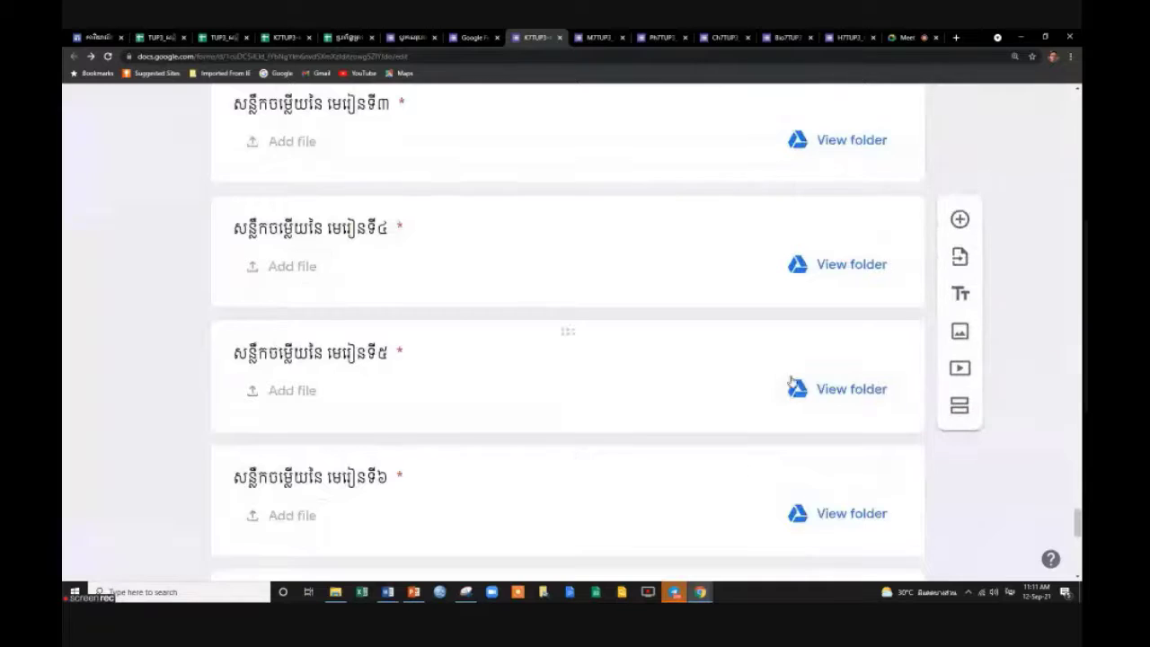
scroll(792, 446, down, 1)
scroll(792, 447, down, 4)
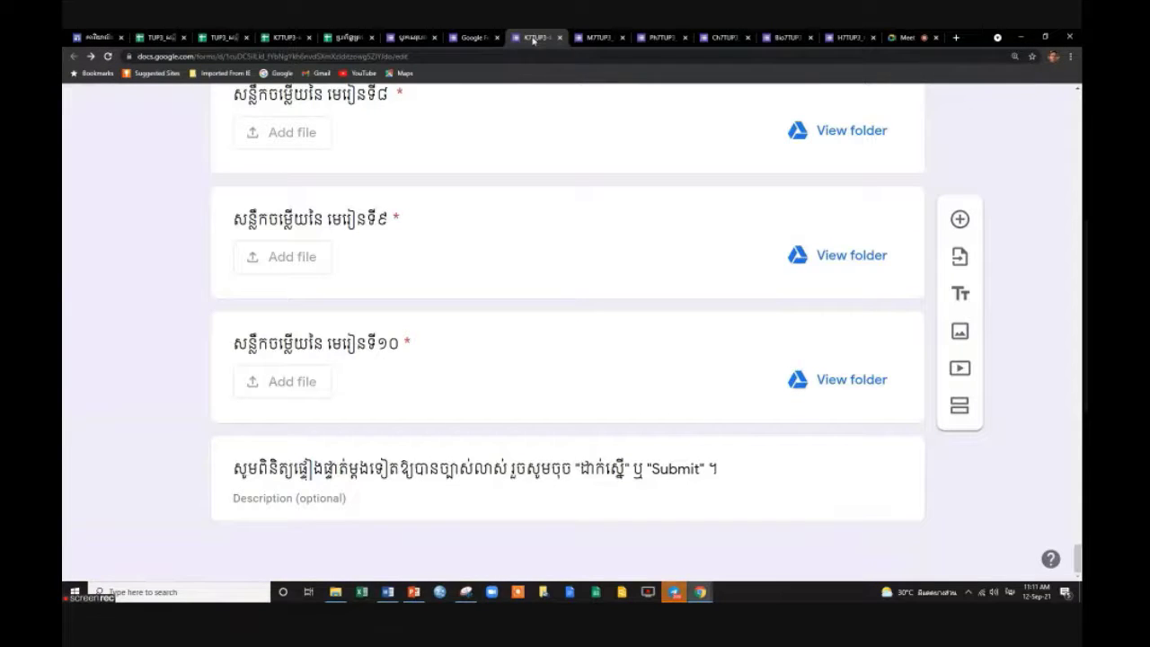
scroll(635, 401, up, 4)
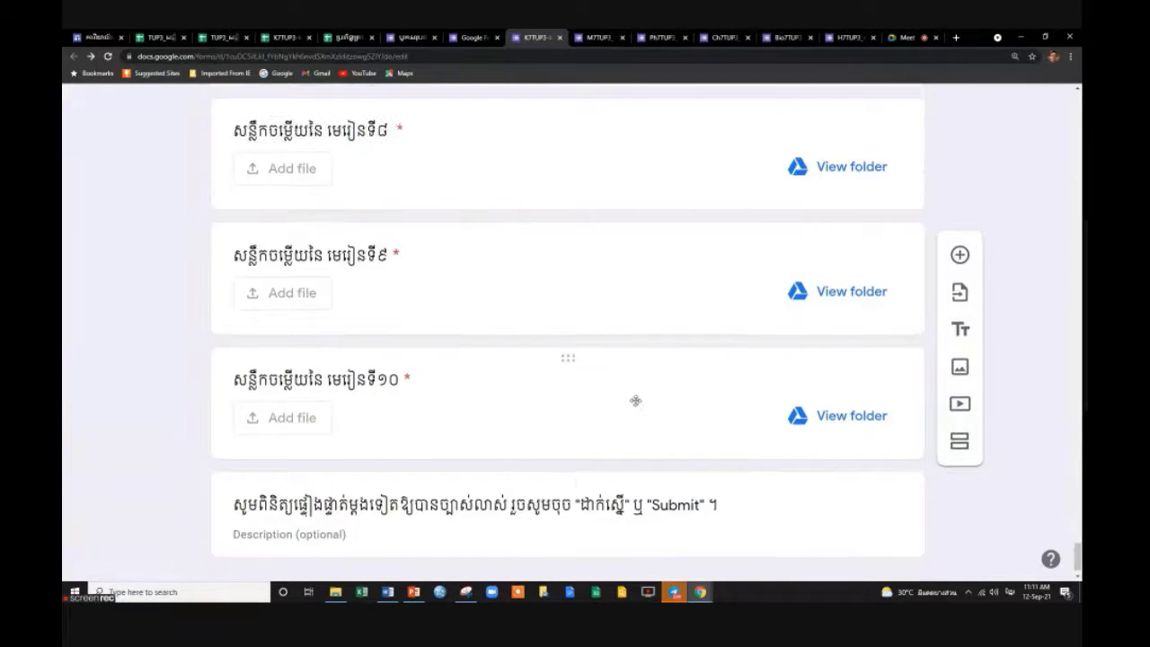
scroll(635, 401, up, 5)
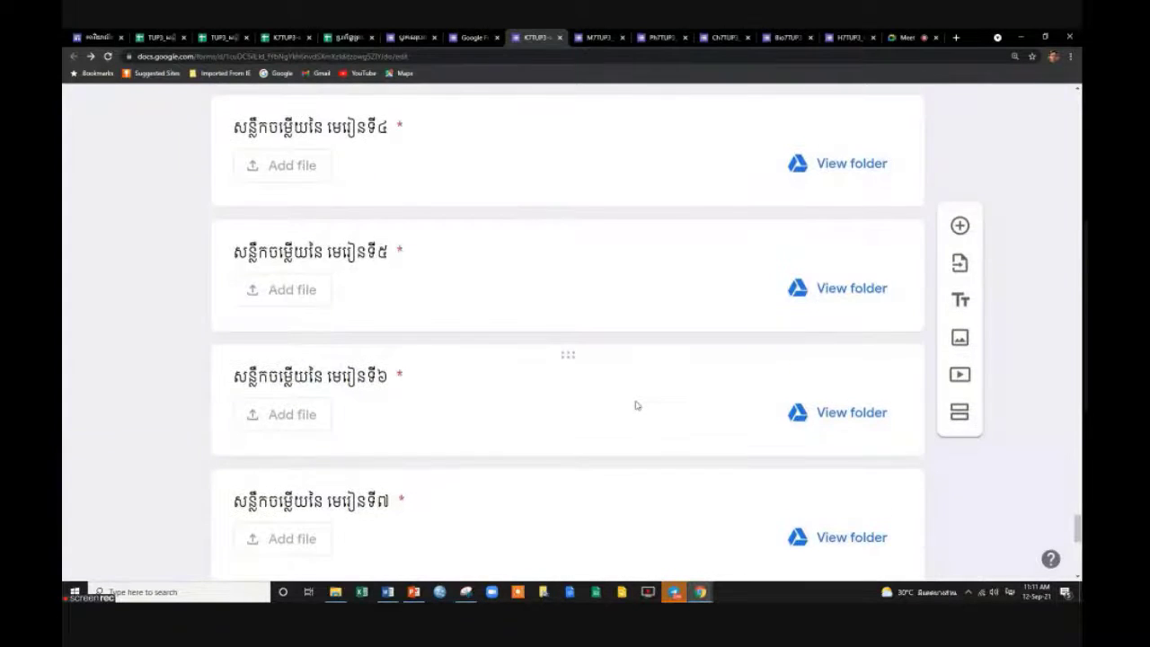
scroll(635, 400, up, 5)
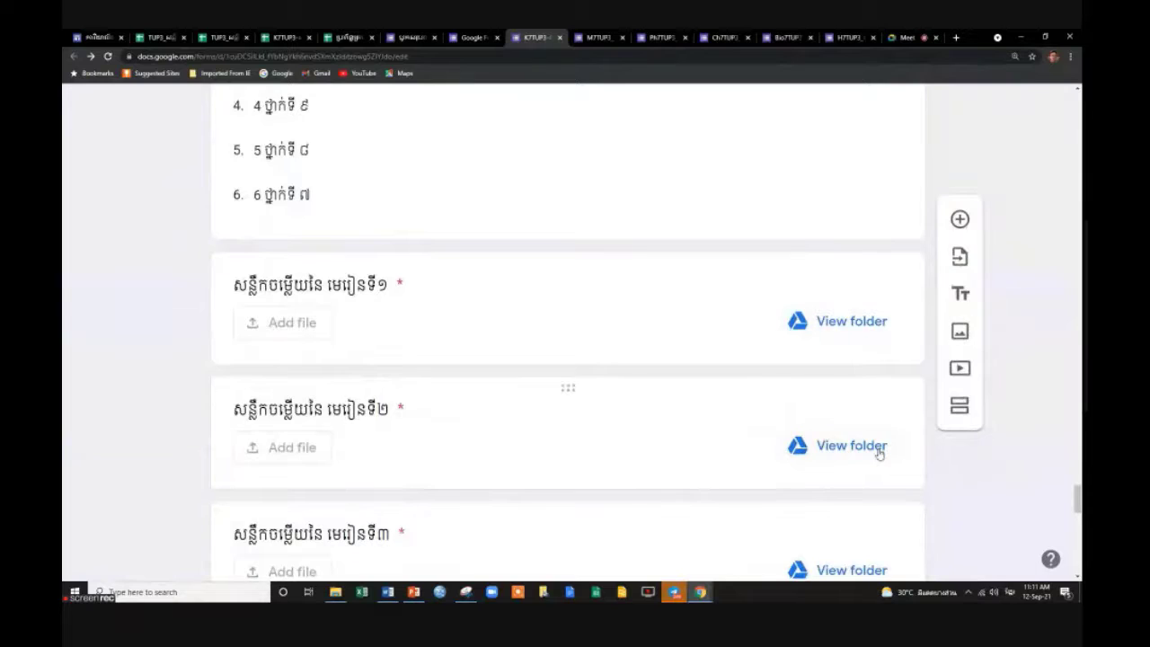
scroll(880, 453, down, 2)
scroll(858, 476, down, 10)
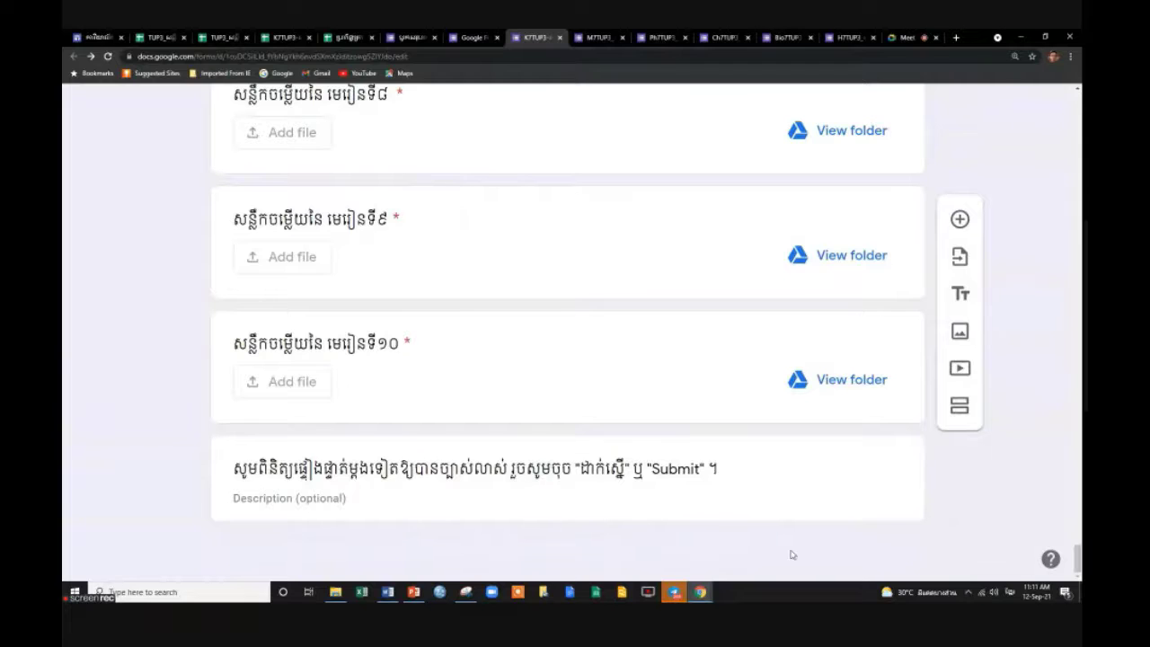
scroll(501, 397, up, 4)
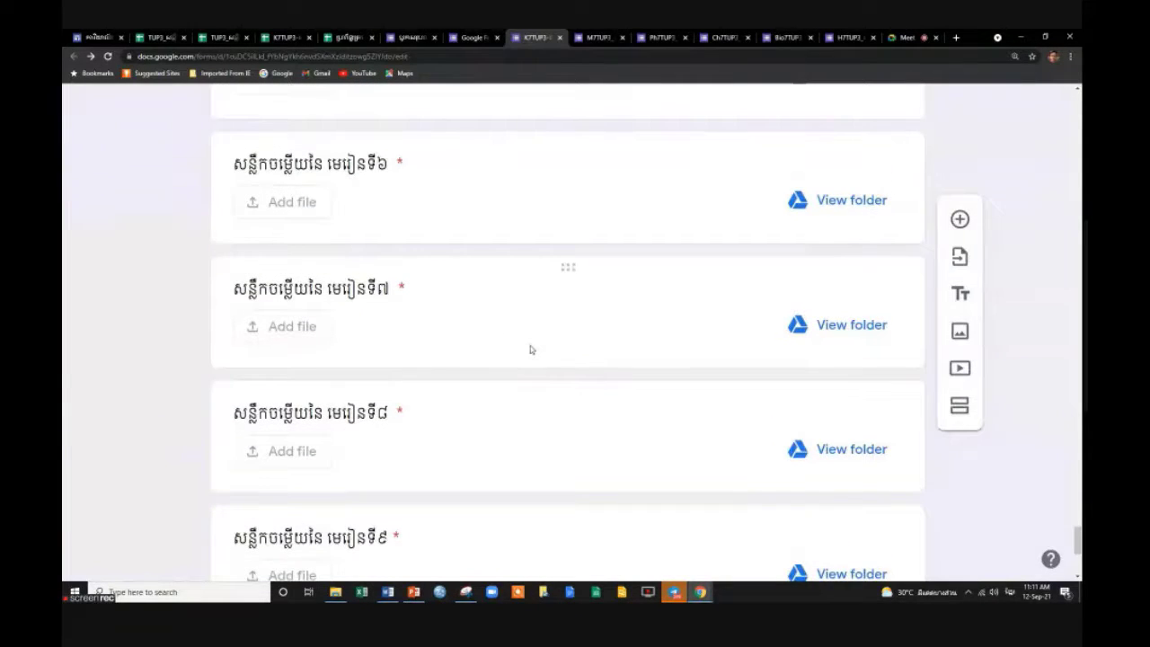
scroll(530, 349, up, 2)
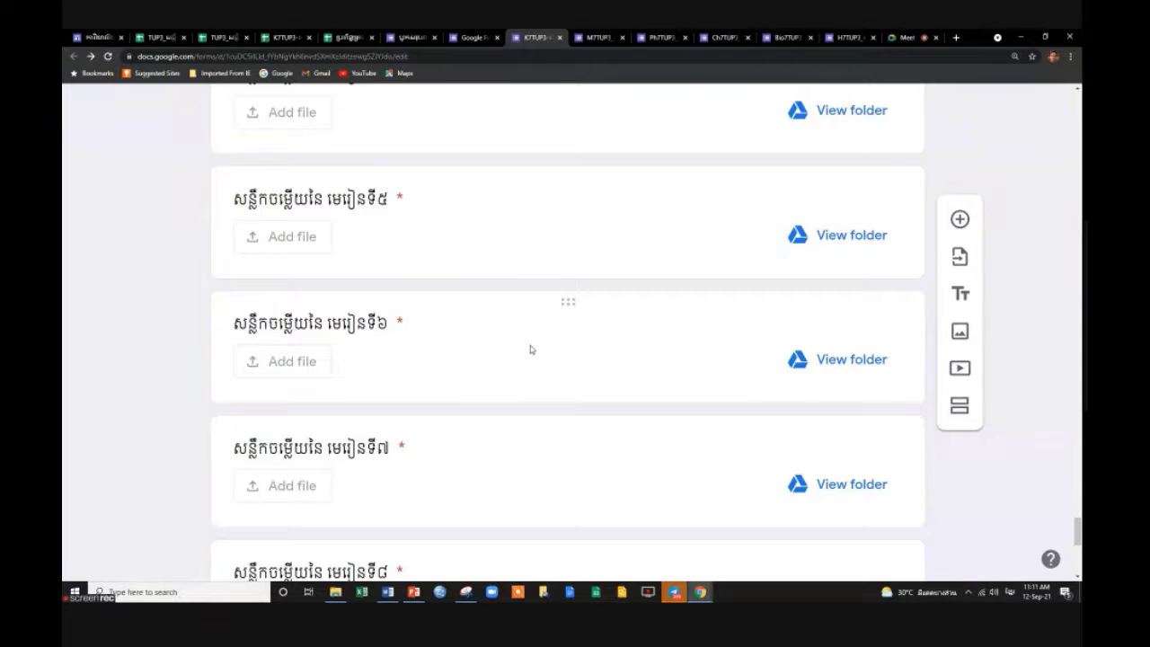
scroll(530, 350, up, 6)
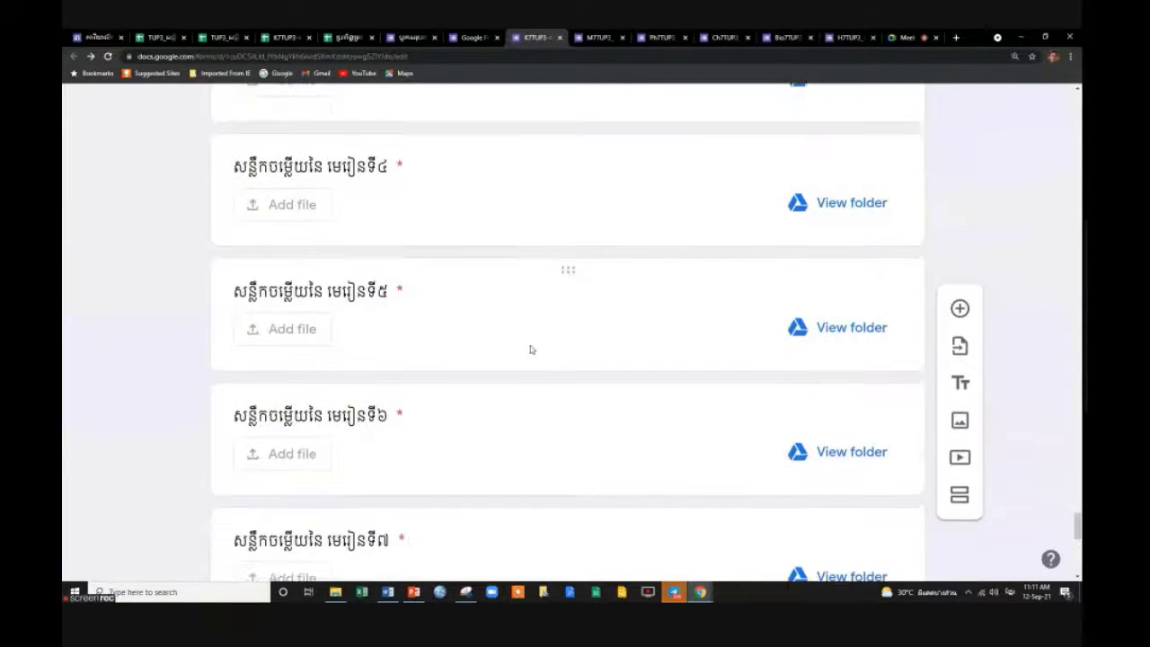
scroll(530, 349, up, 2)
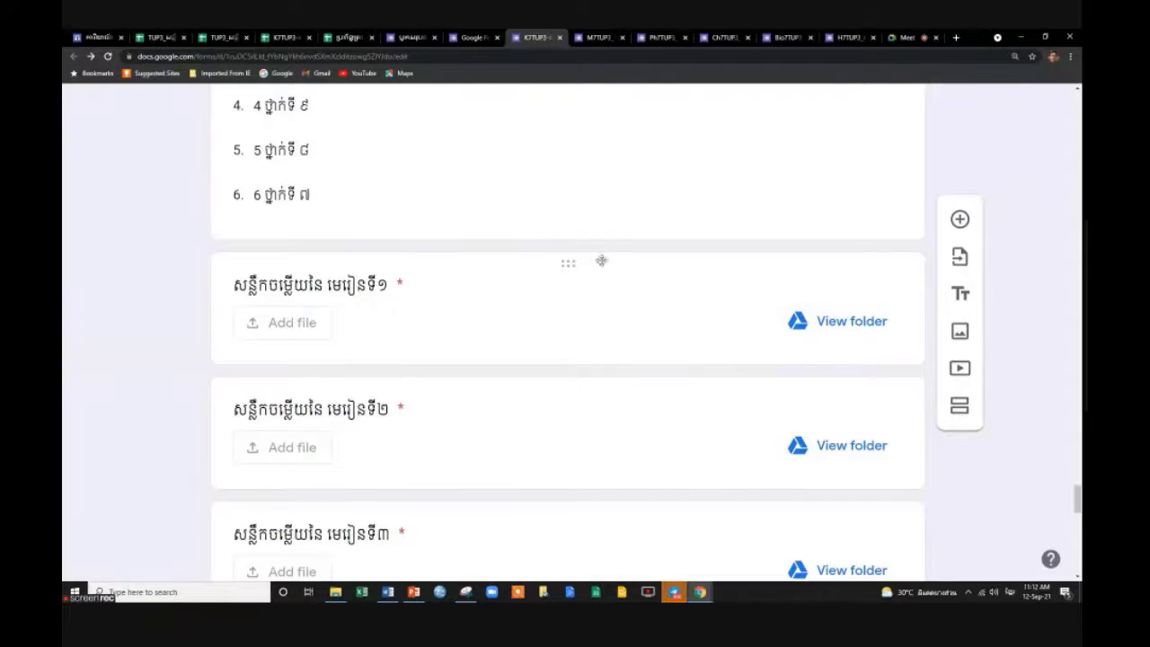
scroll(491, 306, down, 3)
scroll(491, 306, down, 8)
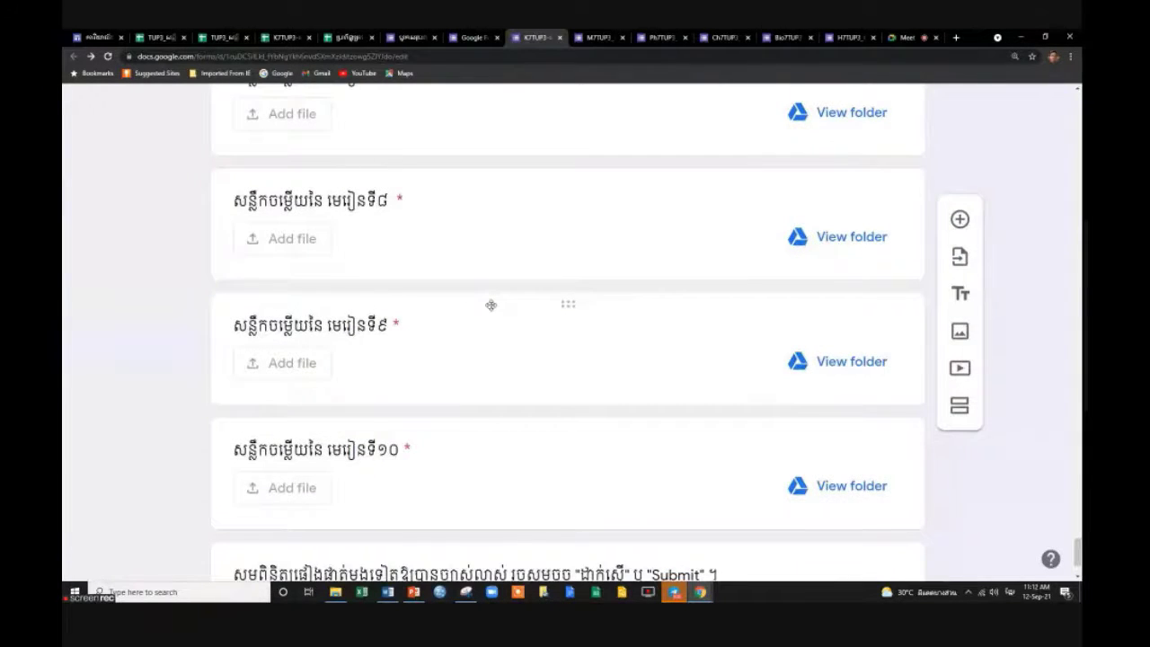
scroll(491, 305, down, 2)
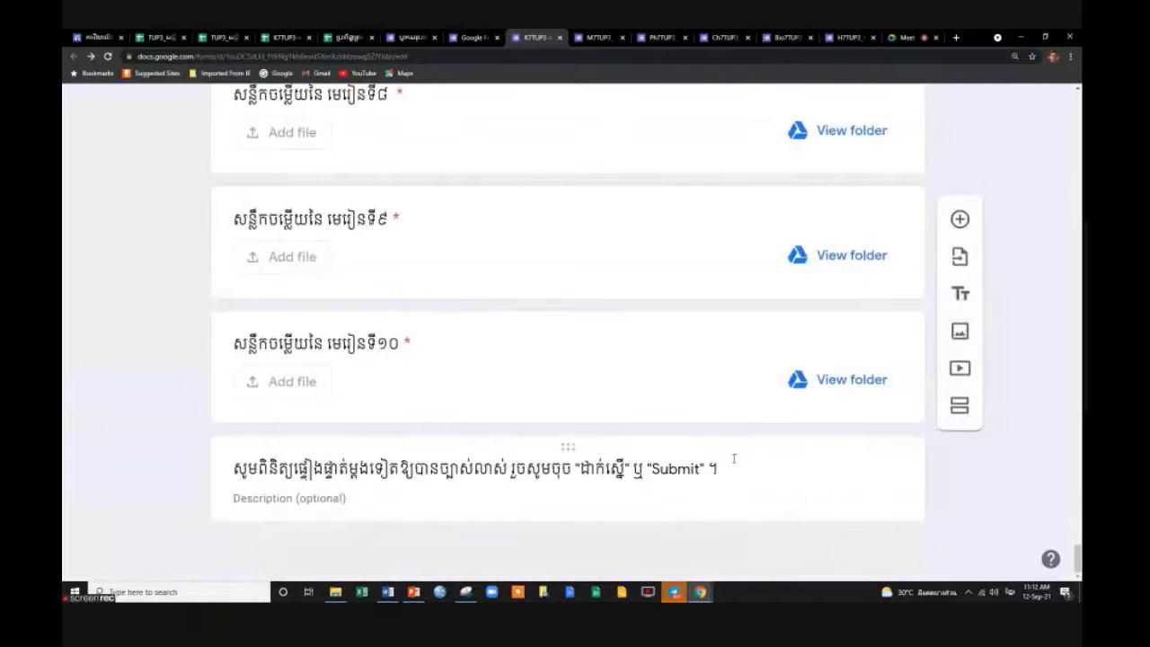
scroll(639, 401, up, 5)
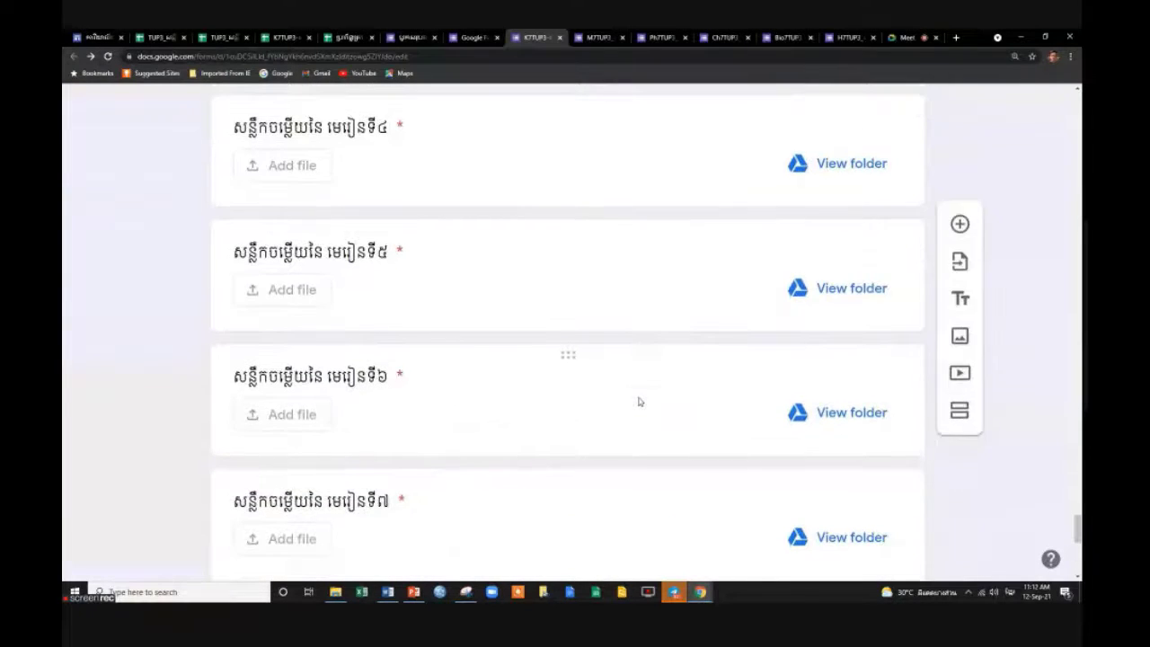
scroll(638, 401, up, 3)
scroll(639, 401, up, 2)
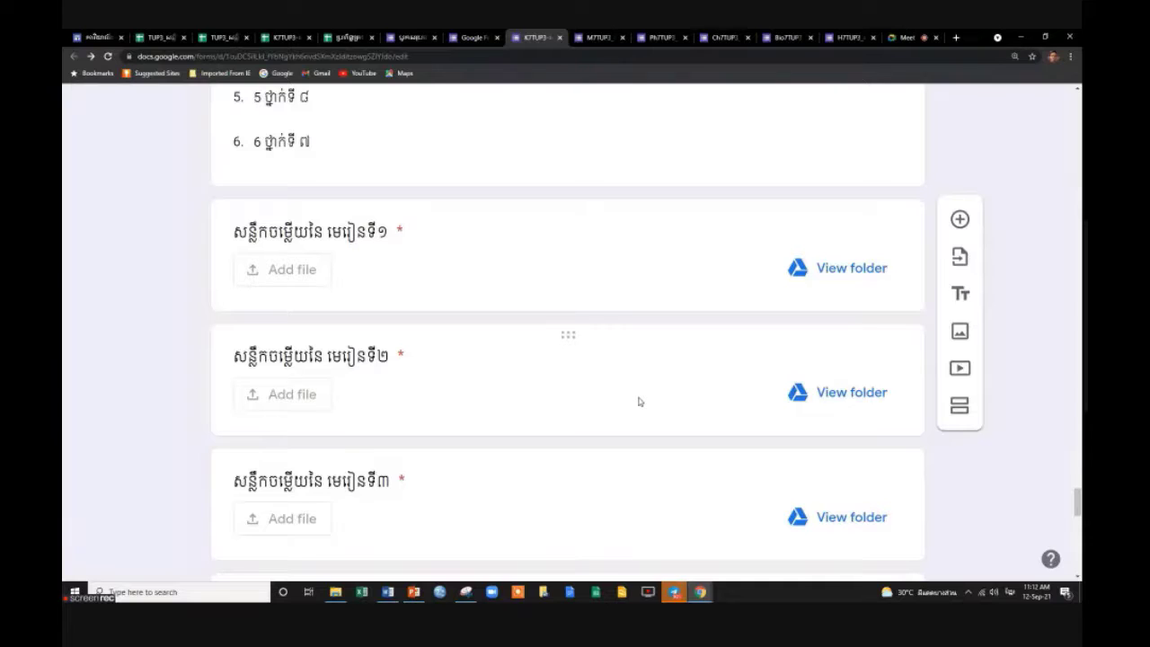
scroll(761, 393, up, 7)
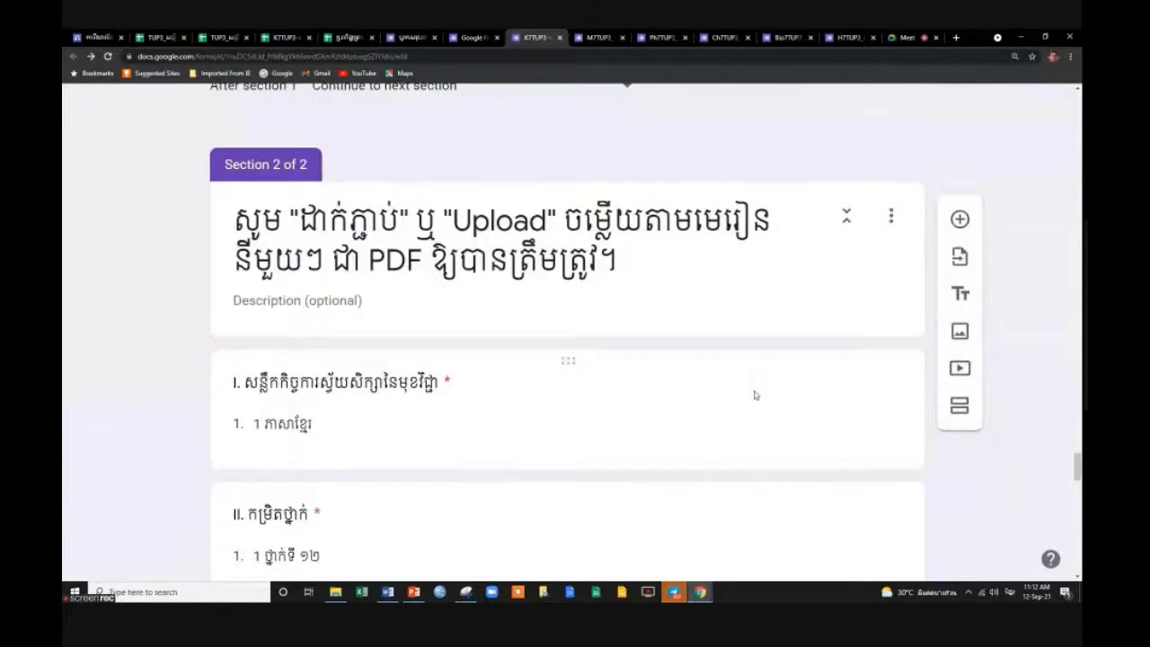
scroll(755, 394, down, 3)
scroll(754, 394, up, 1)
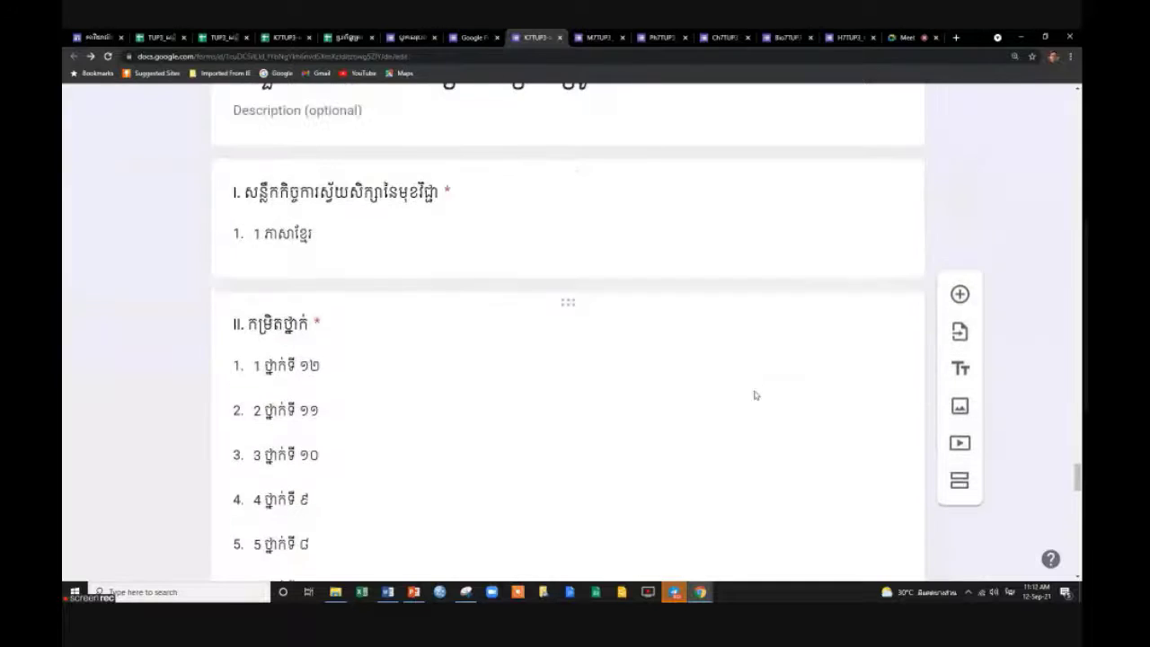
scroll(754, 395, up, 15)
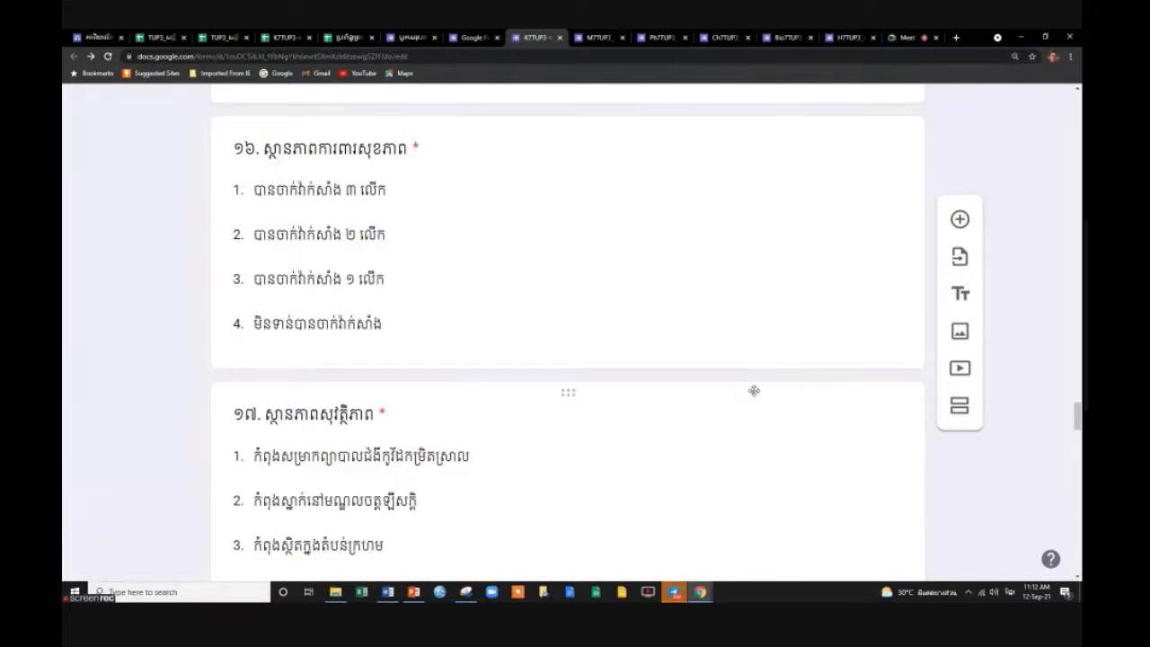
scroll(775, 465, up, 3)
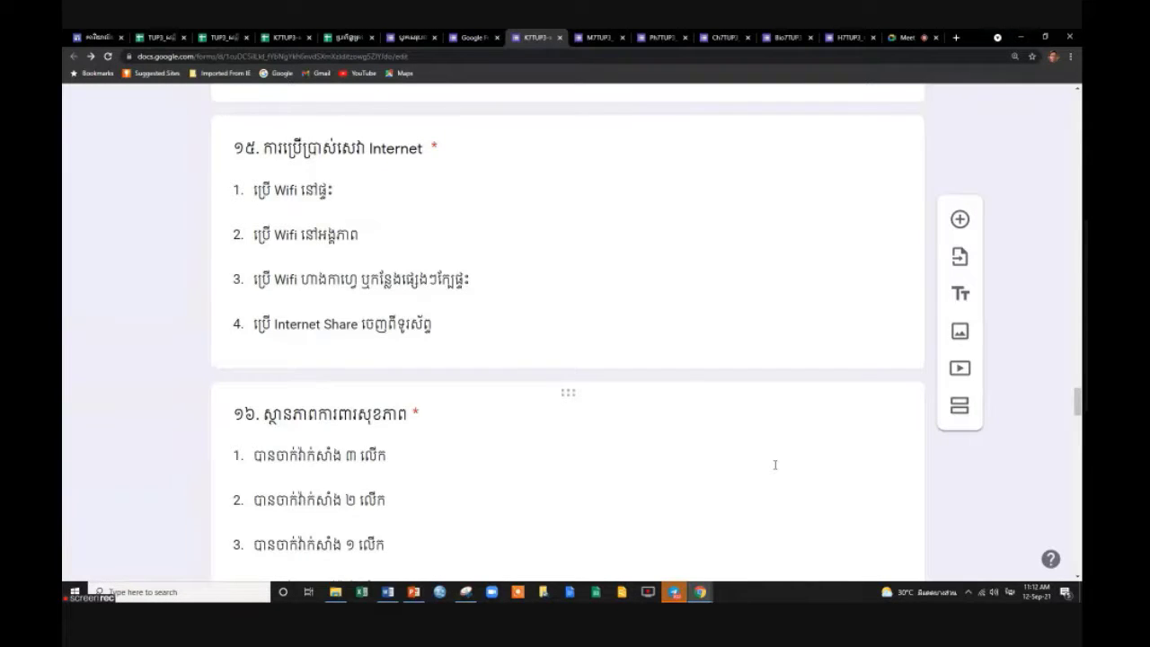
scroll(767, 438, up, 6)
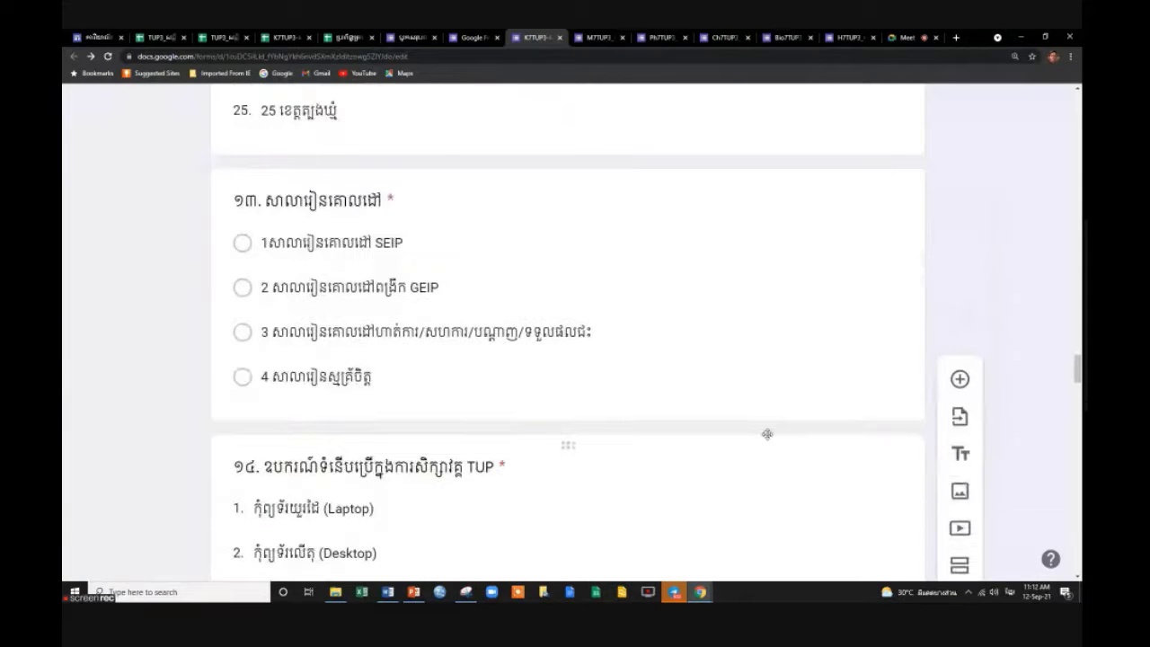
scroll(766, 436, up, 2)
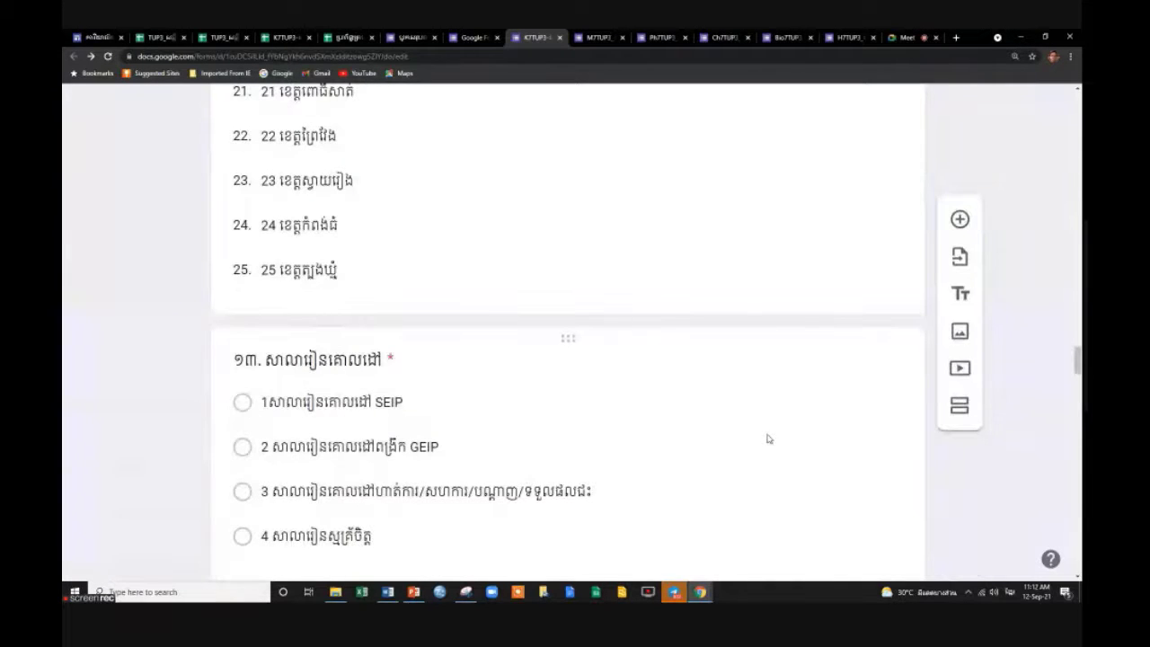
scroll(768, 438, down, 2)
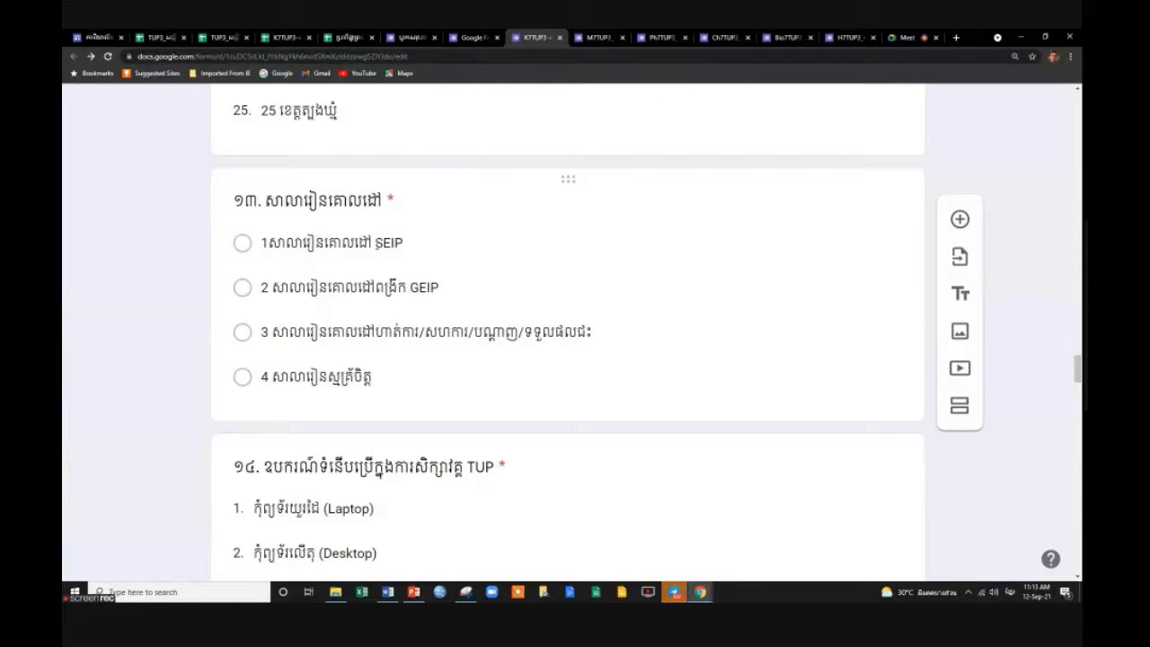
Review question 13's answer options without changing them.
click(418, 288)
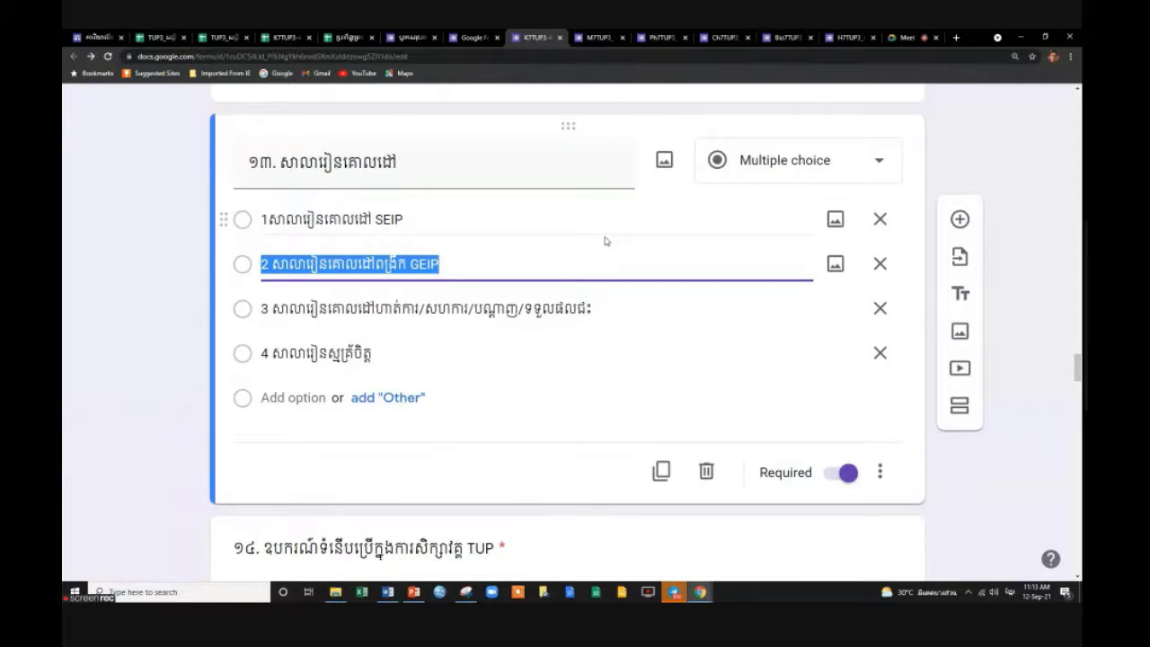
click(1037, 437)
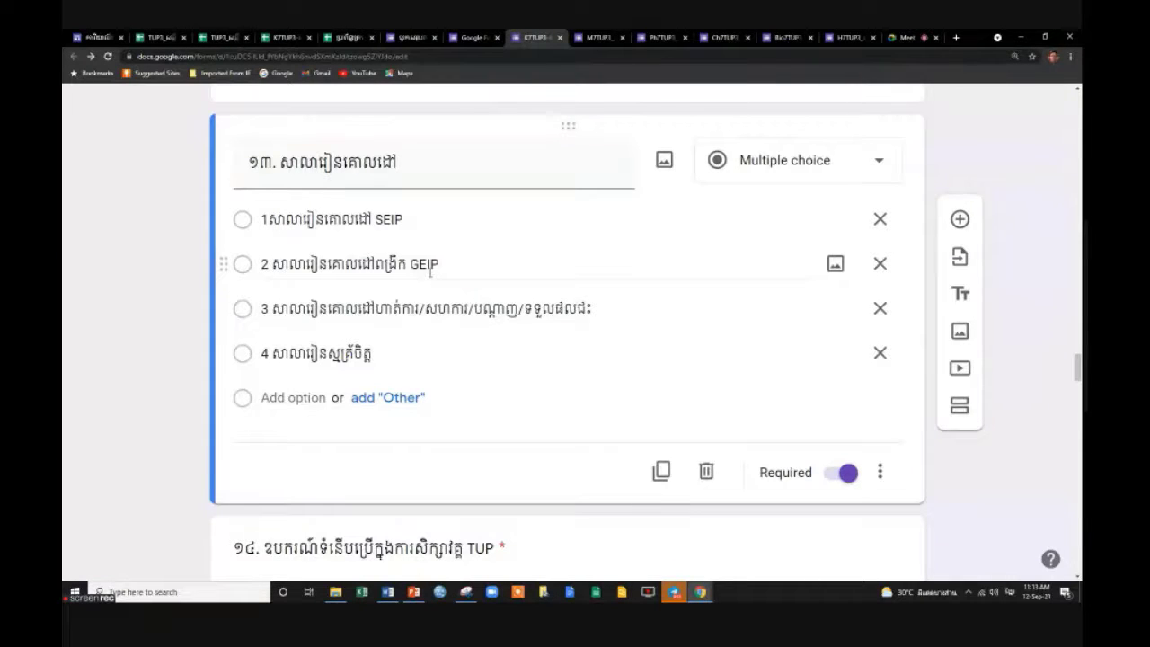
click(375, 265)
click(485, 306)
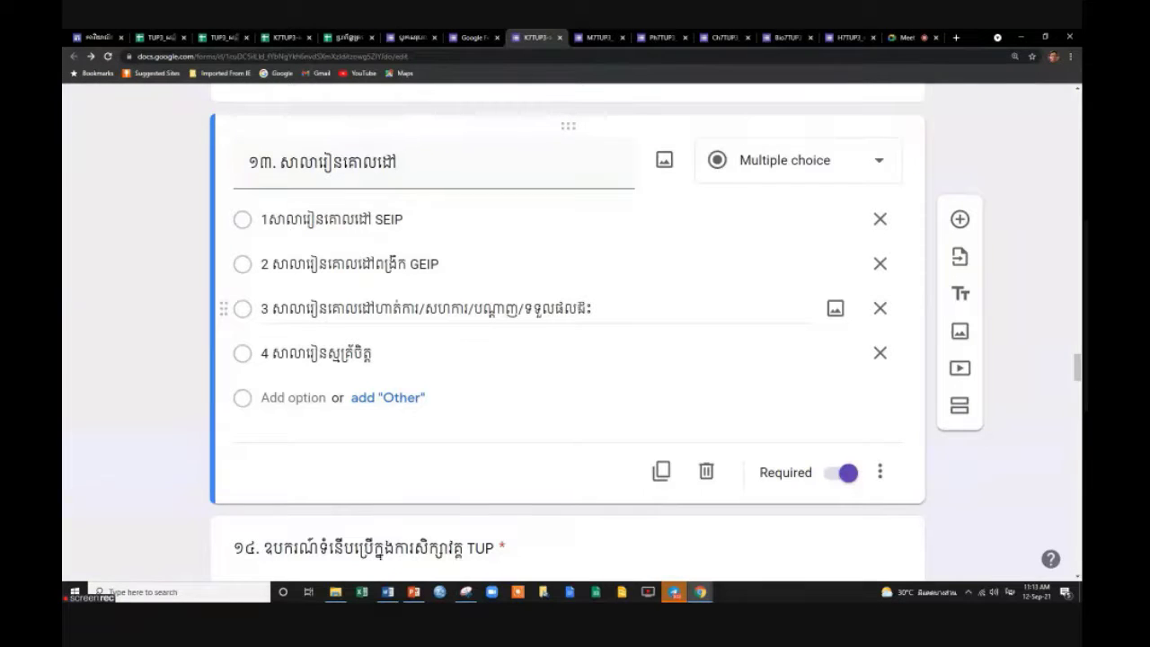
key(Up)
key(Up)
key(Down)
key(Down)
key(Up)
key(Up)
key(Down)
Look over question 14, then bring the Telegram window to the front.
click(916, 545)
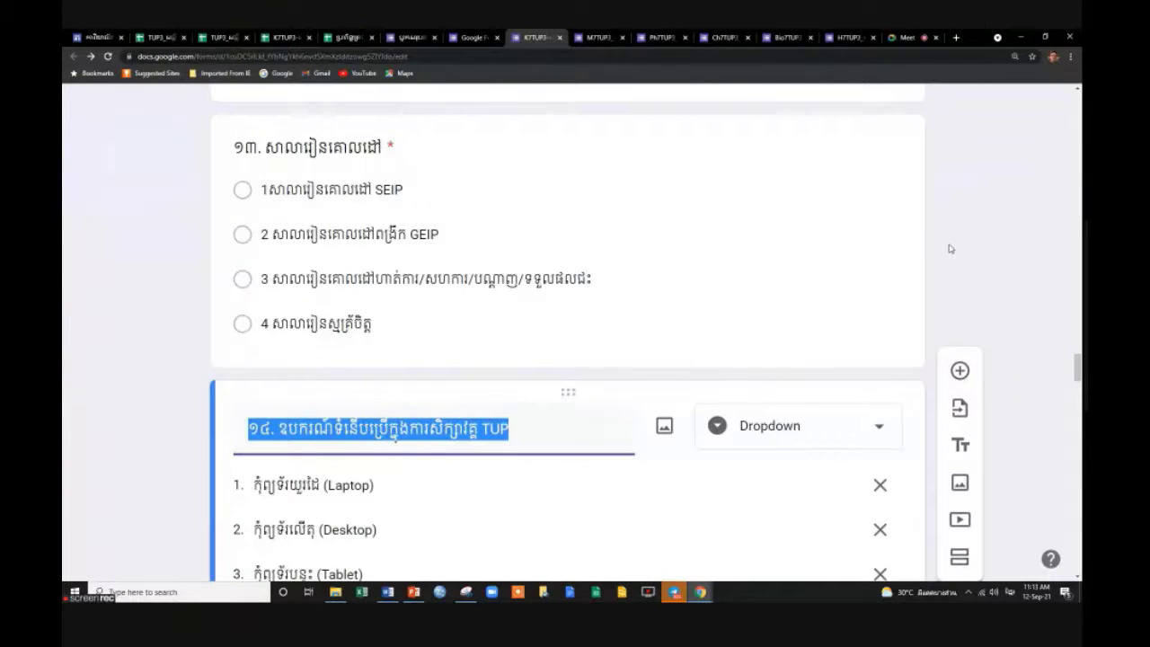
scroll(950, 249, up, 1)
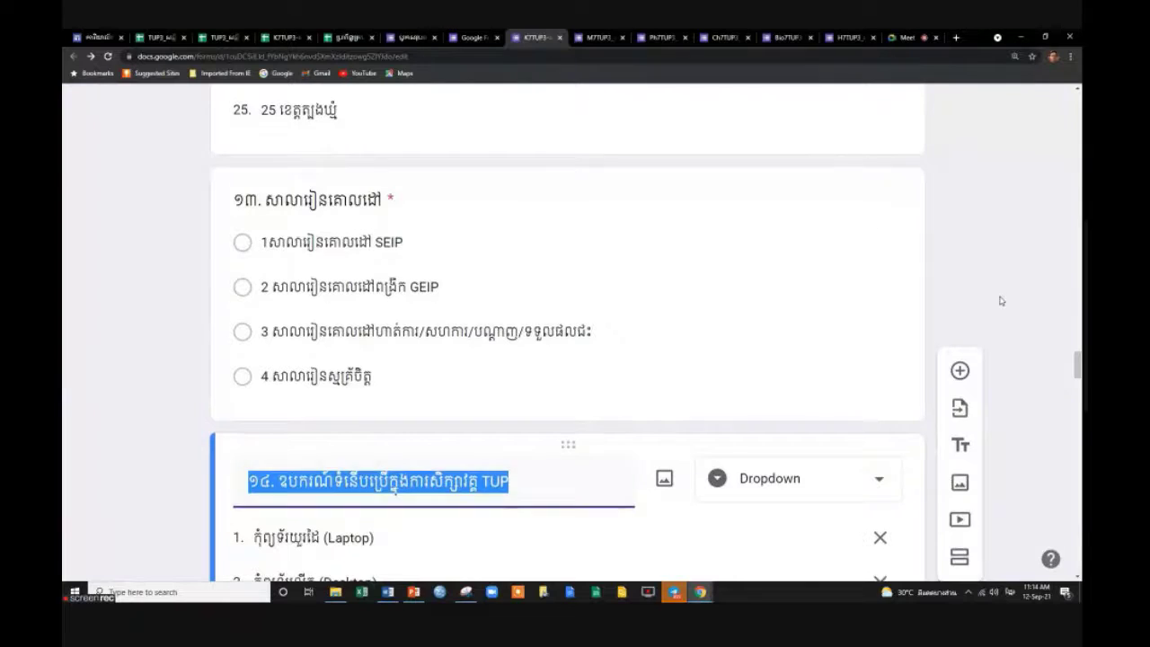
scroll(988, 359, down, 2)
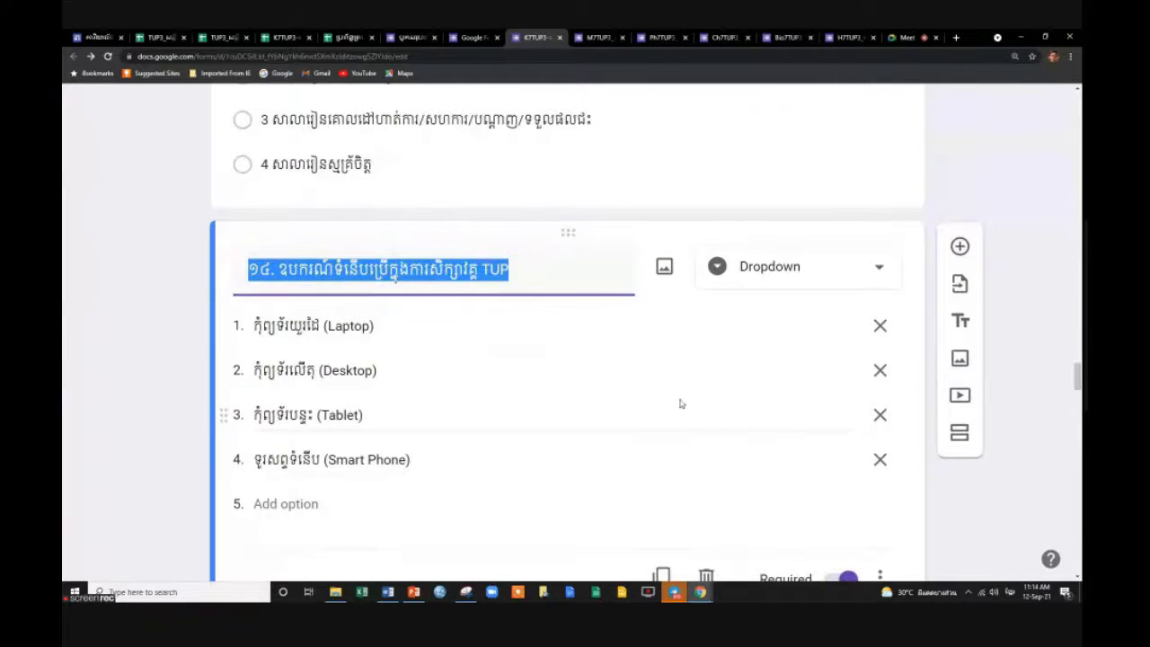
click(673, 591)
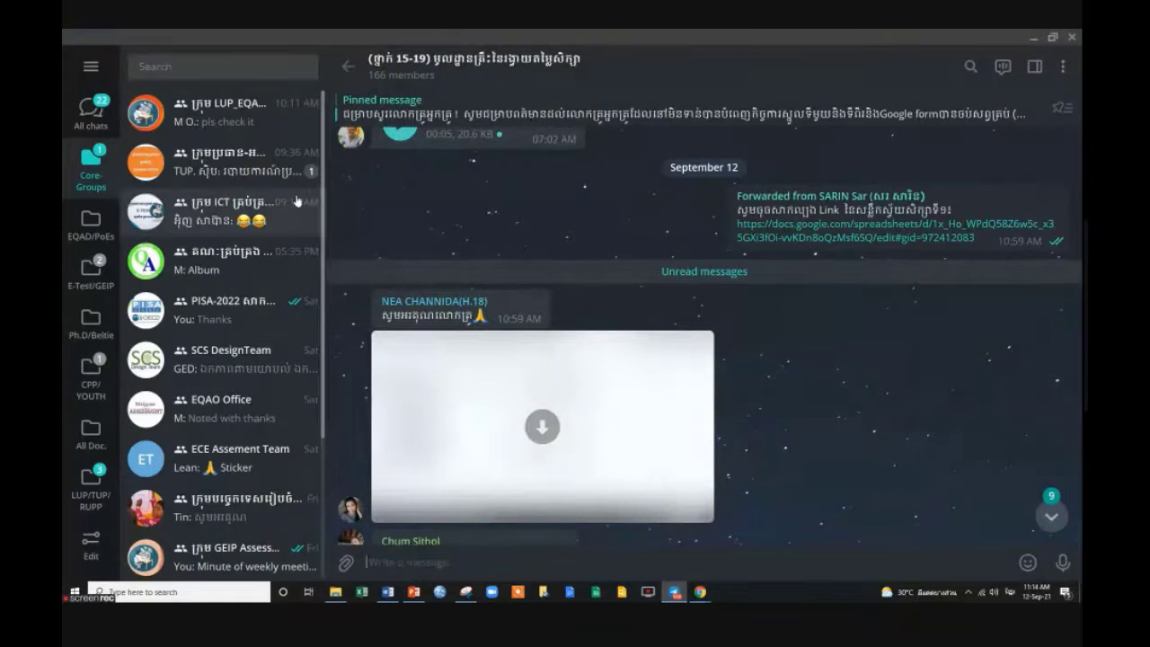
Try short searches in Telegram's chat search, then clear it to restore the full chat list.
click(221, 68)
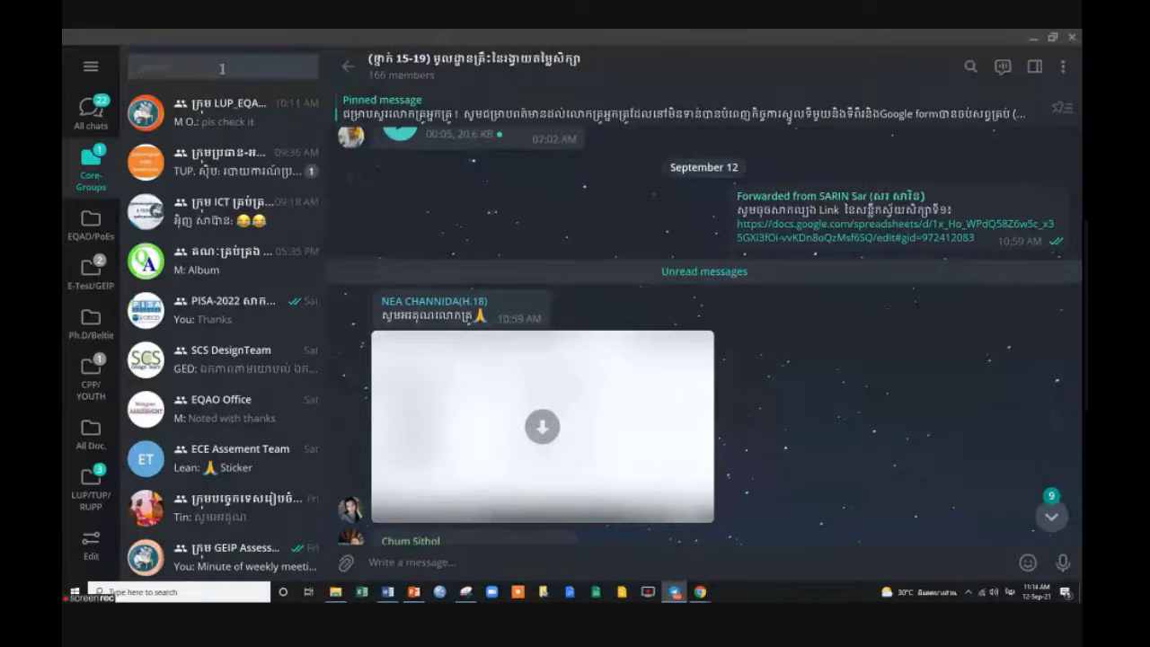
text(k)
key(BackSpace)
text(k)
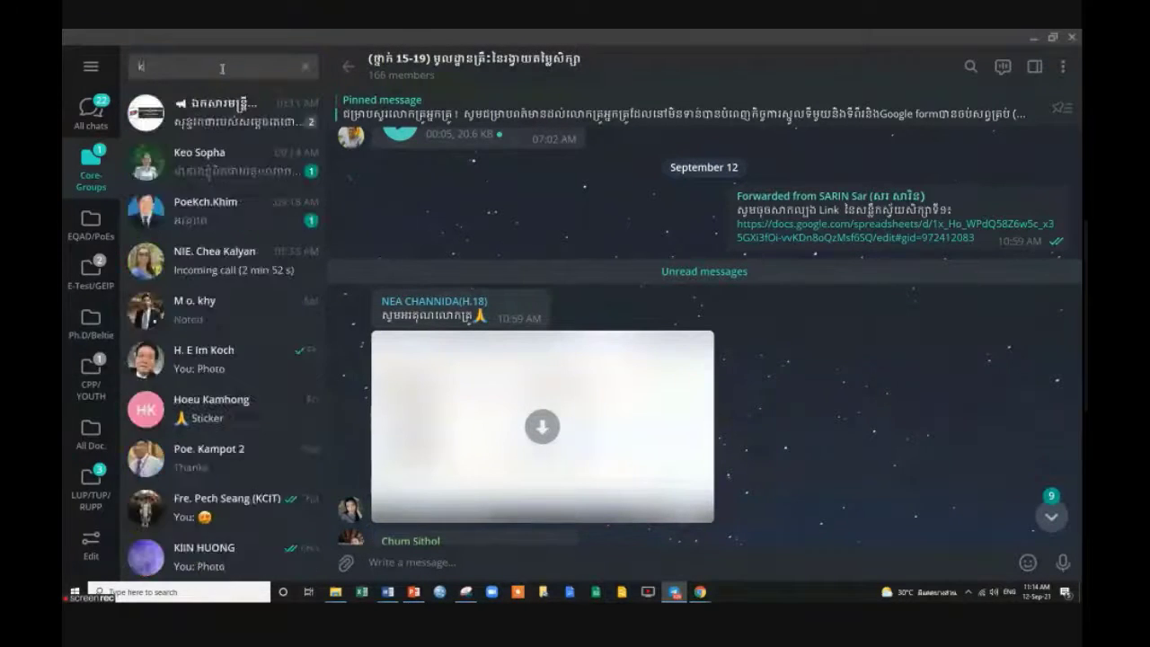
key(BackSpace)
text(m)
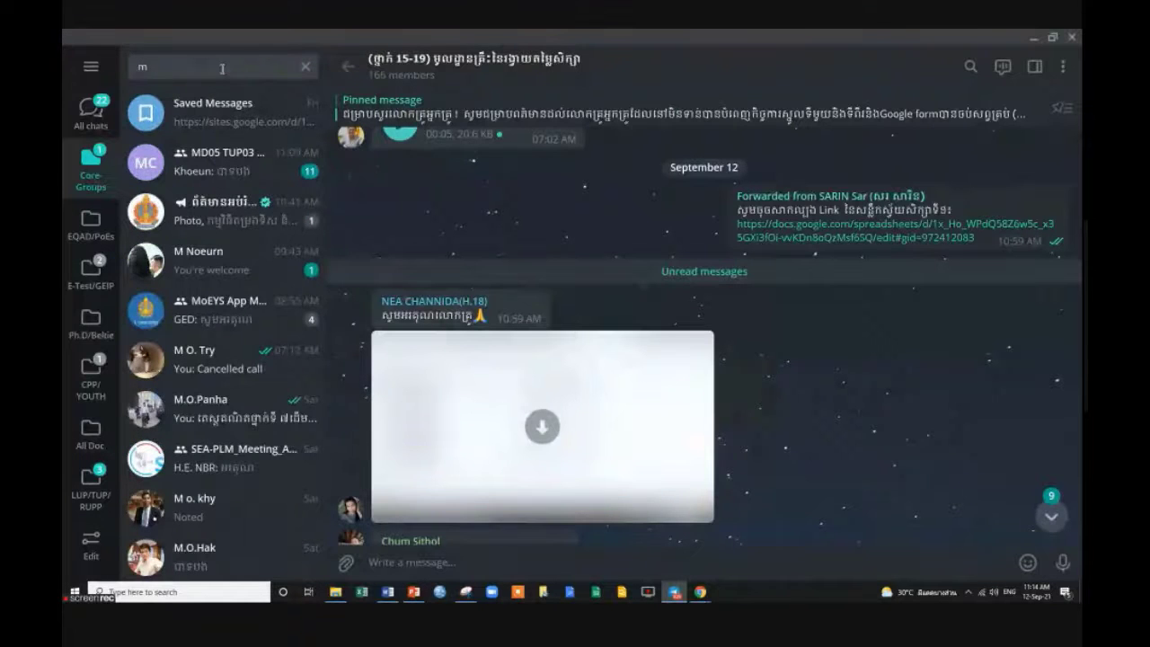
key(BackSpace)
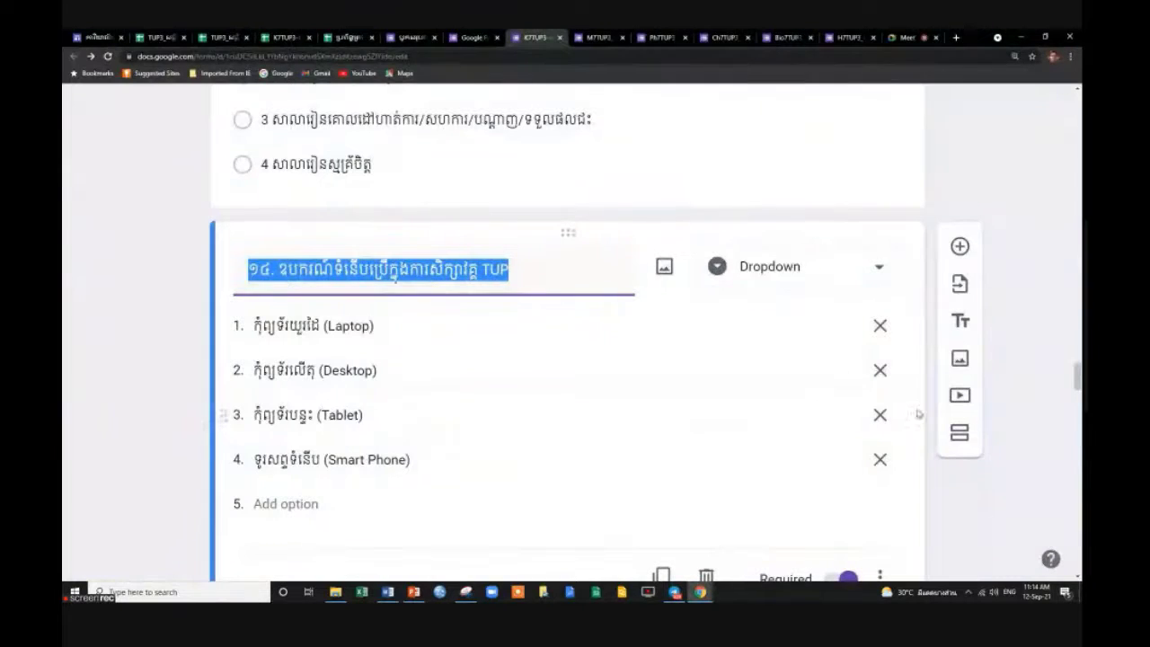
Close the K7TUP3 and TUP3 (Responses) spreadsheet tabs and return to the TUP3 tracking sheet.
click(1003, 517)
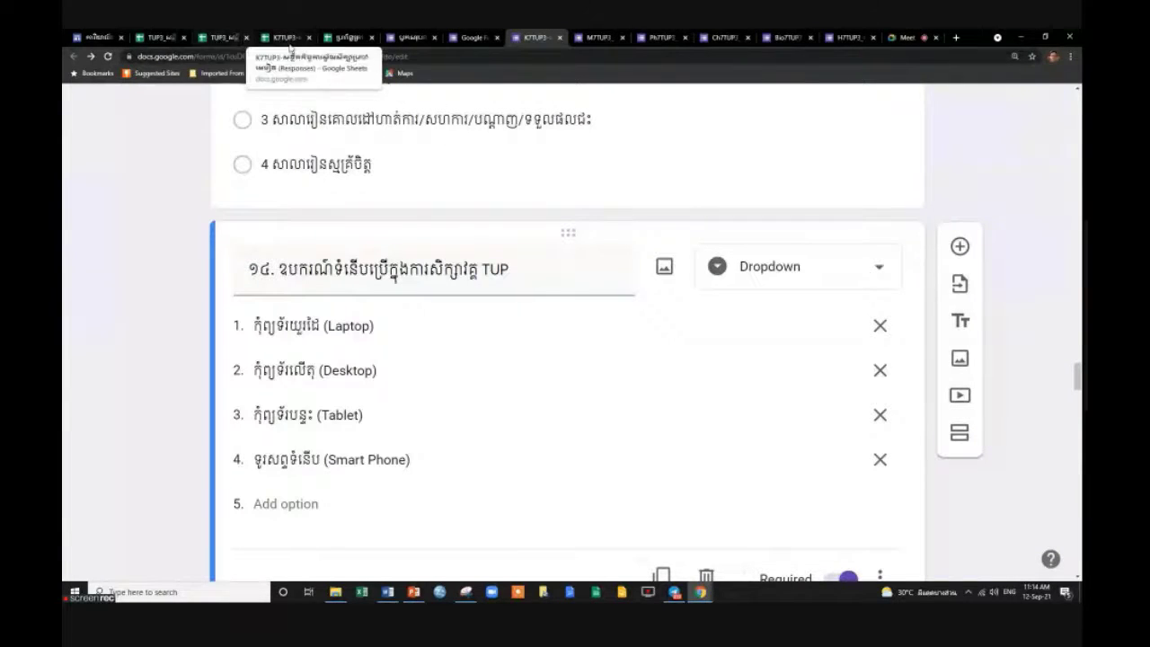
click(286, 38)
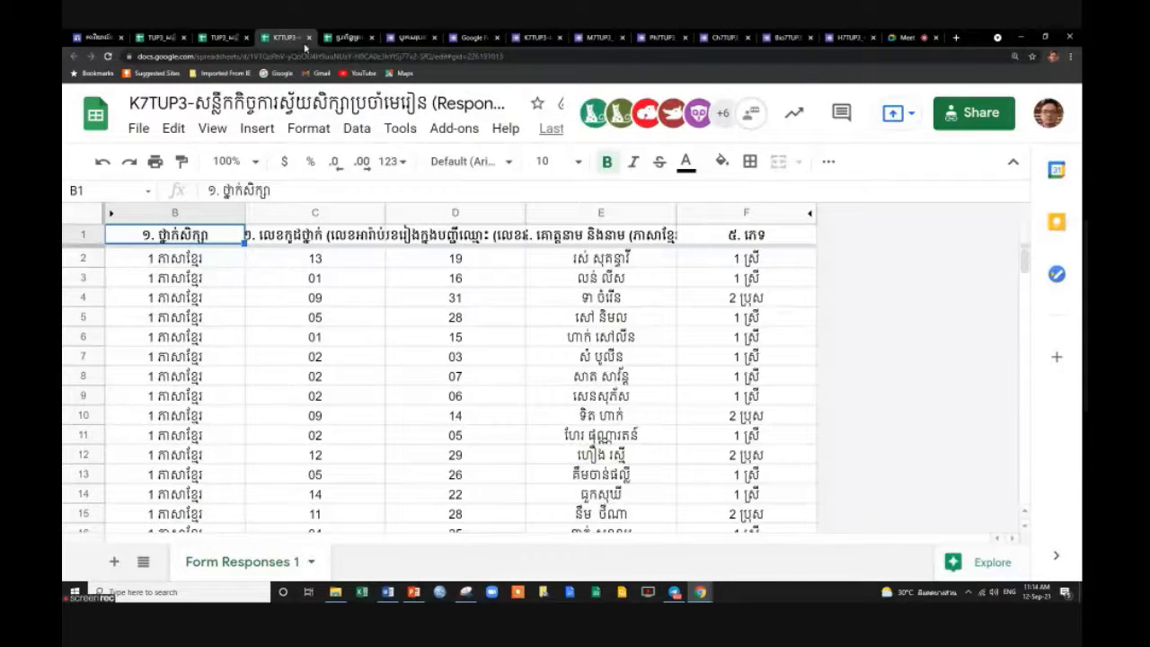
click(309, 38)
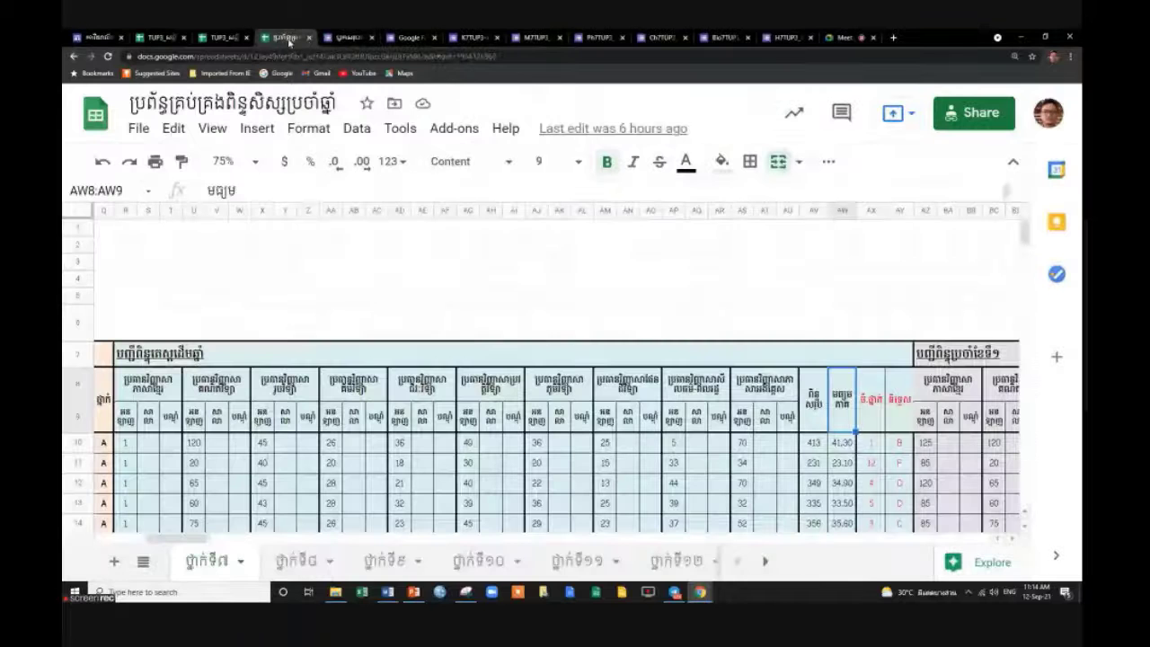
click(220, 38)
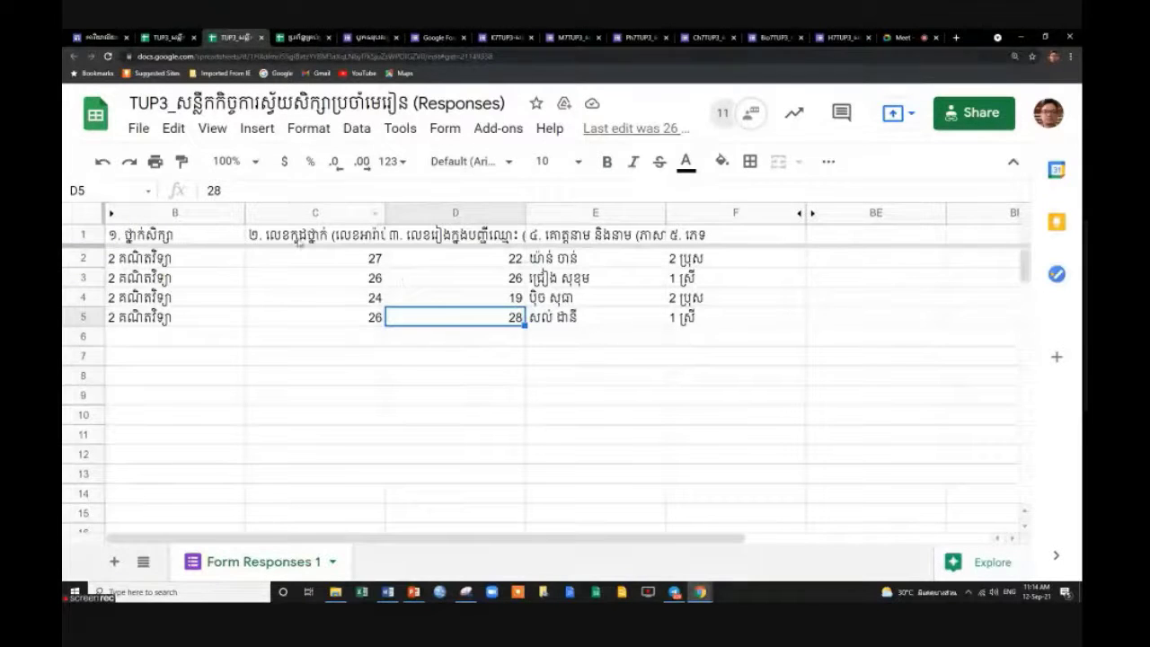
click(261, 38)
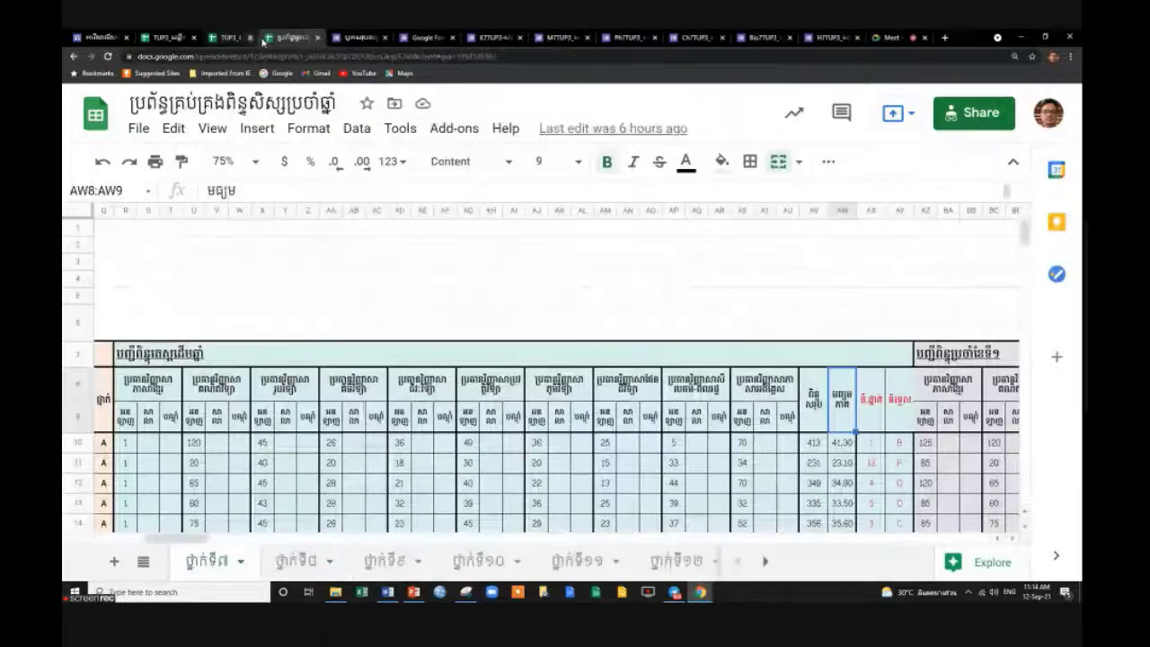
click(163, 39)
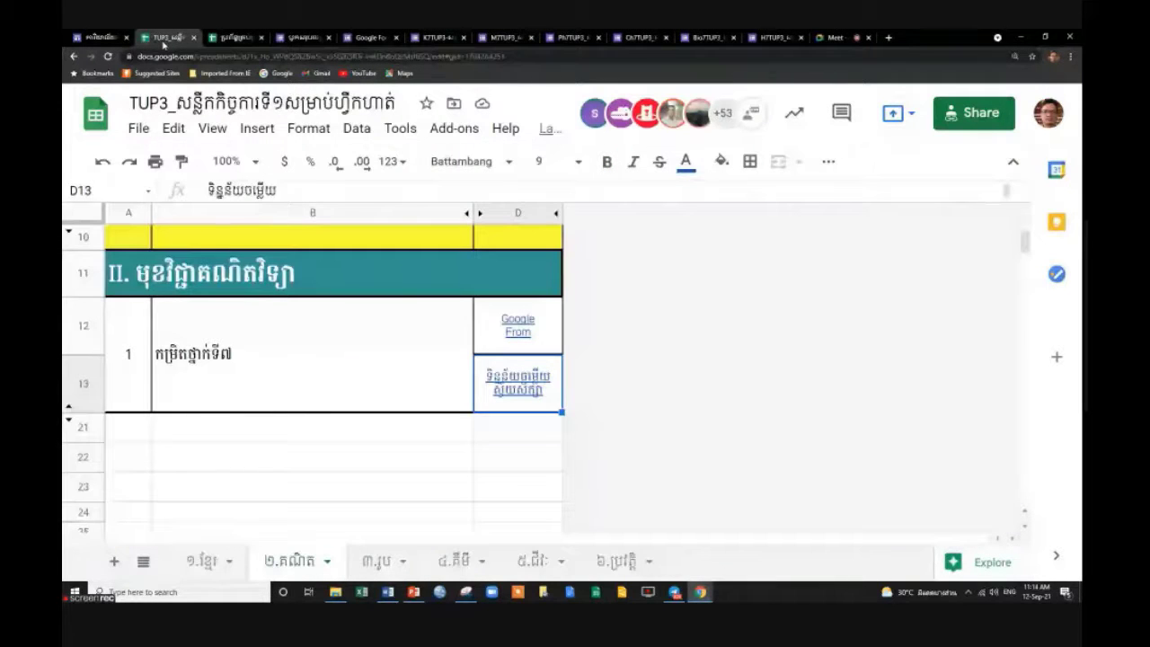
On the ៦.ប្រវត្តិ sheet, unhide columns E–S and open the lesson file linked in E13.
click(611, 562)
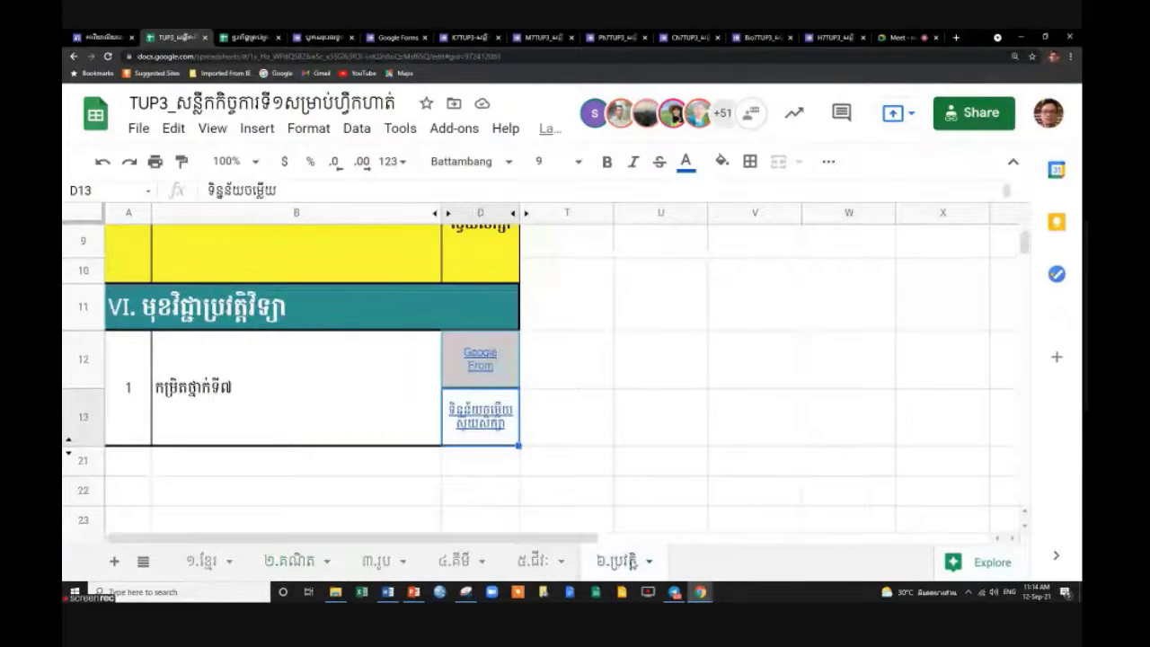
click(526, 213)
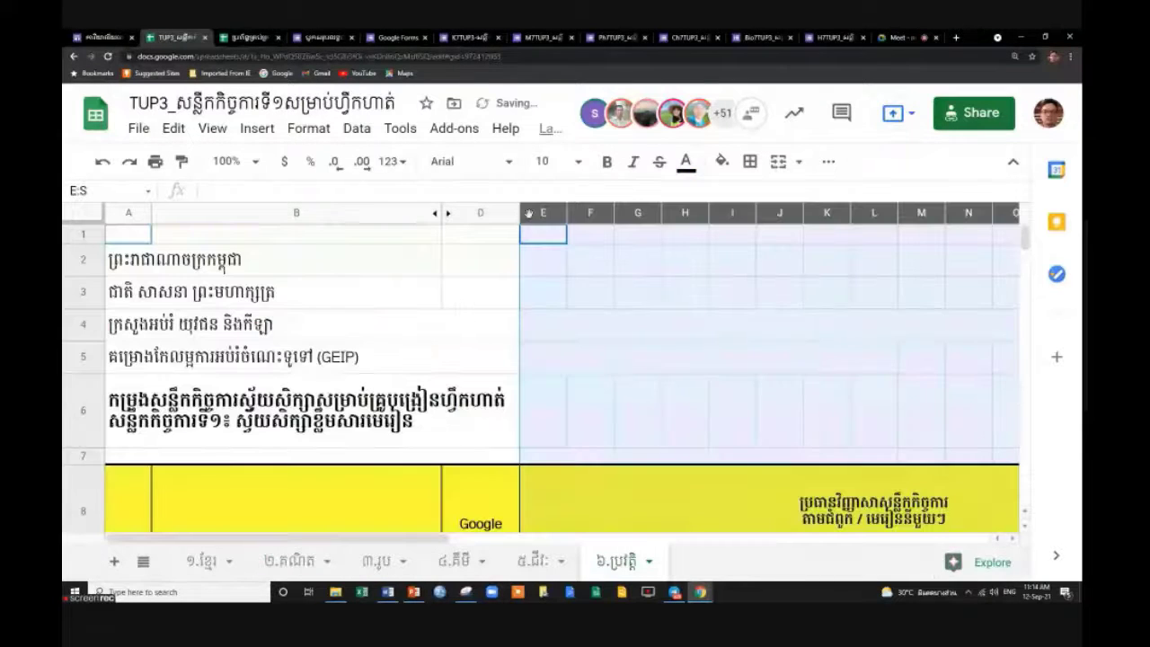
drag(440, 539, 505, 541)
scroll(657, 481, down, 3)
scroll(657, 481, down, 3)
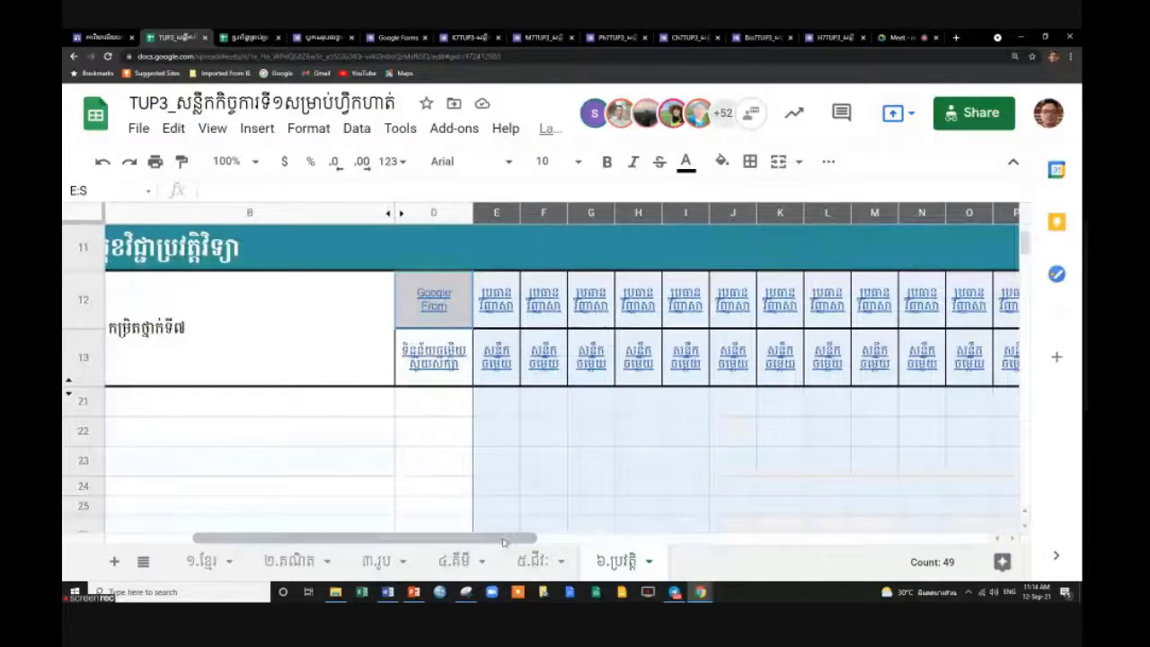
click(496, 359)
click(555, 407)
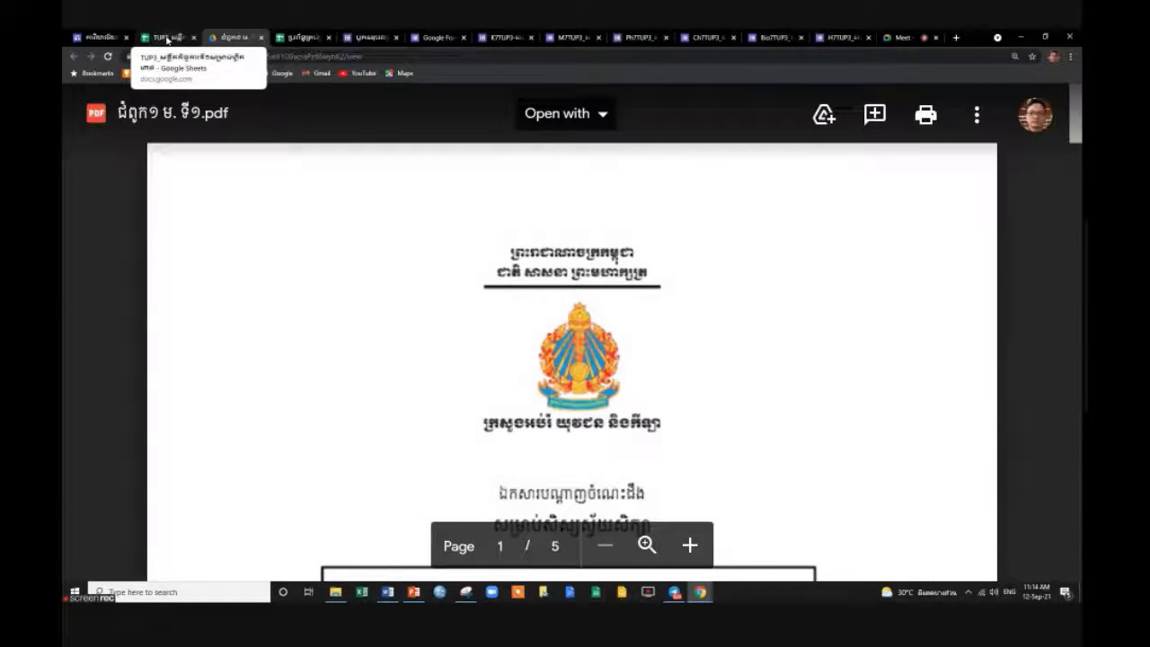
Back in the tracking sheet, hide columns E through S again.
click(167, 38)
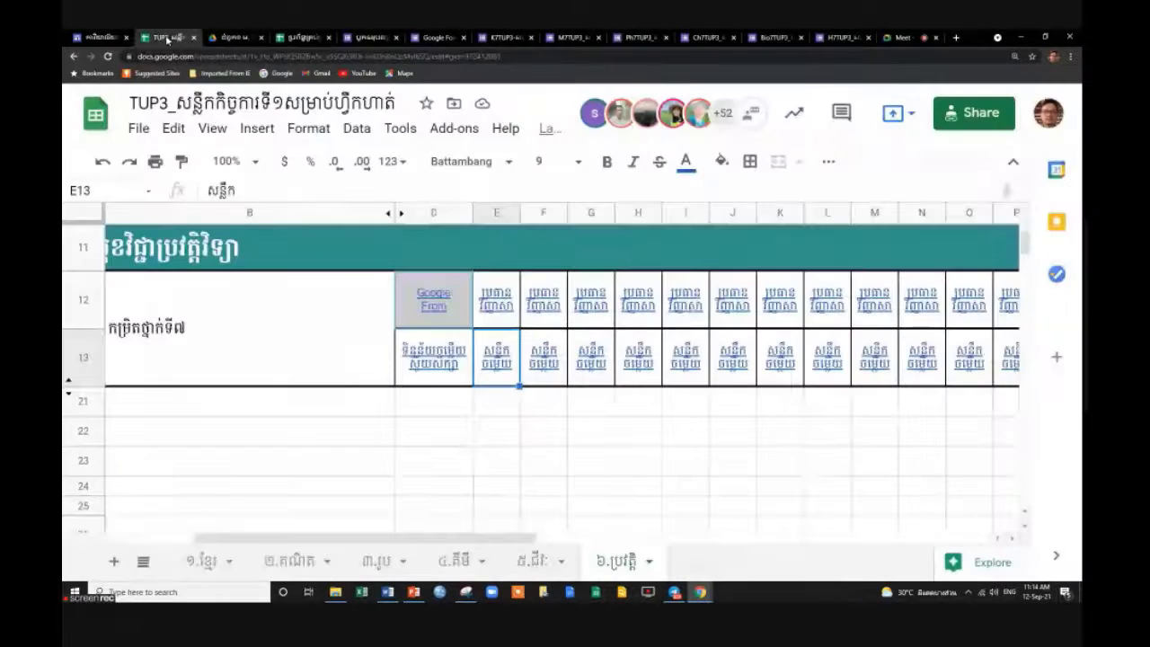
scroll(449, 314, up, 5)
click(492, 212)
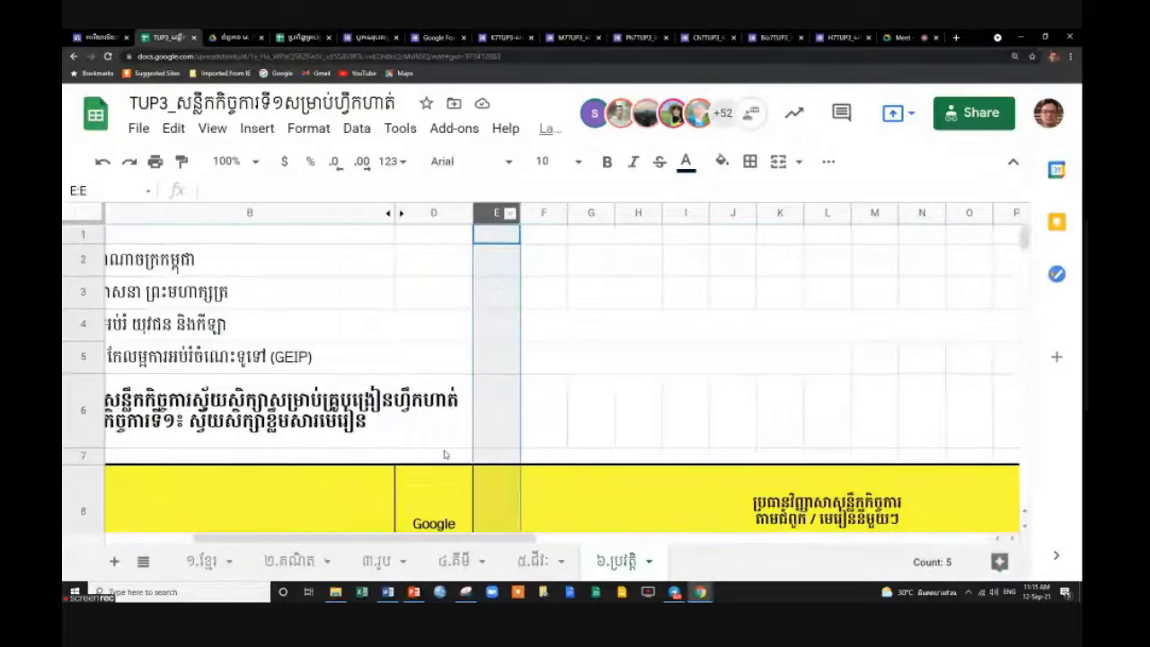
drag(372, 537, 534, 537)
shift+click(555, 215)
right_click(554, 216)
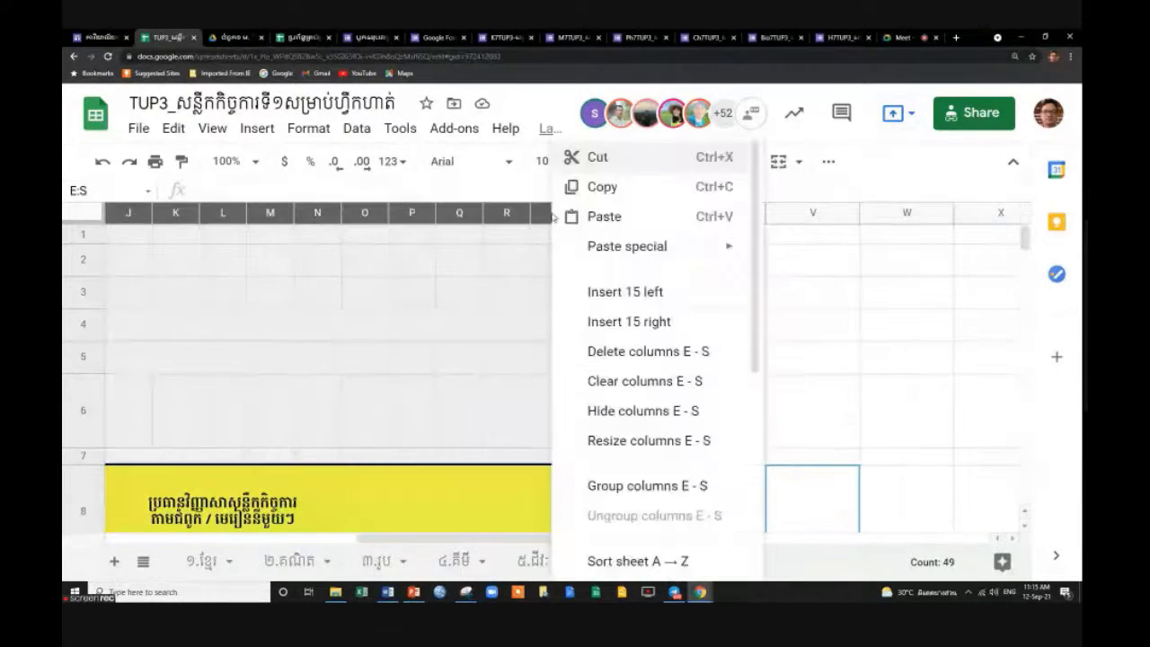
click(664, 410)
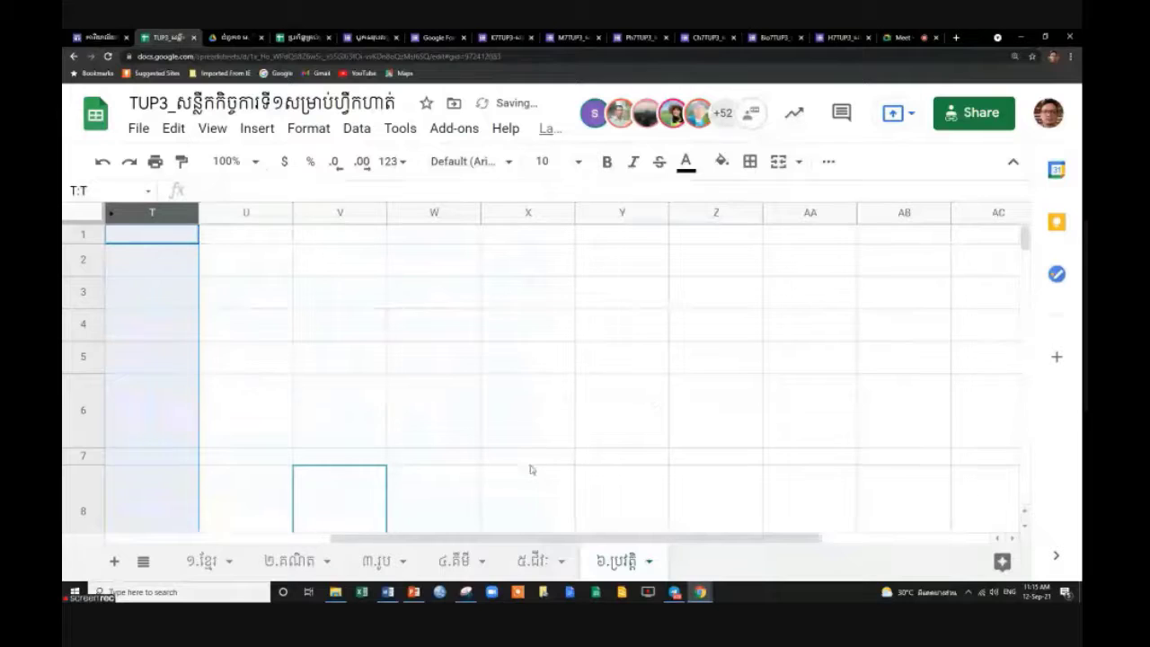
Browse pages 4–5 of the Khmer lesson PDF, then close it to return to TUP3.
click(229, 37)
scroll(769, 444, down, 15)
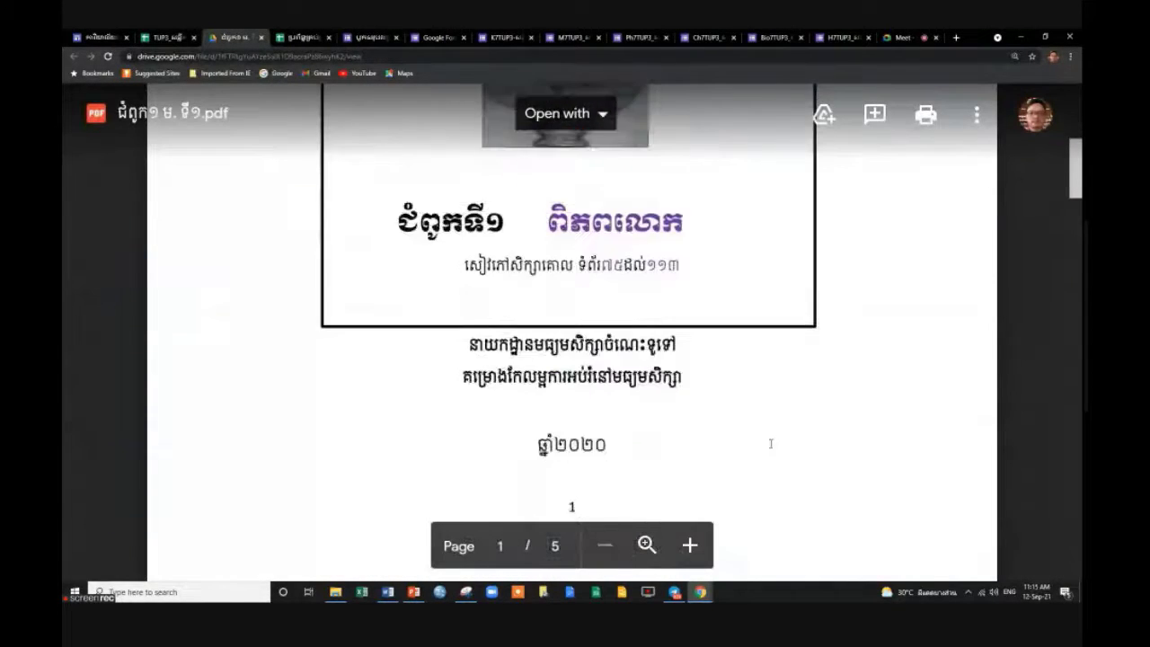
drag(1075, 289, 1071, 558)
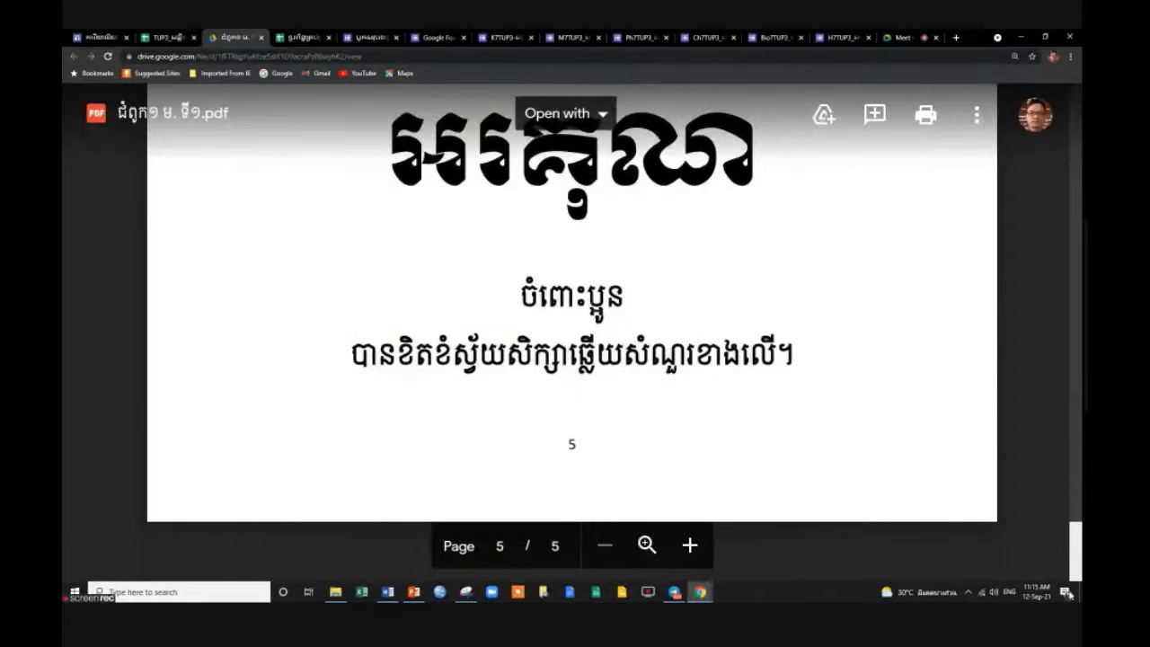
scroll(1075, 539, up, 10)
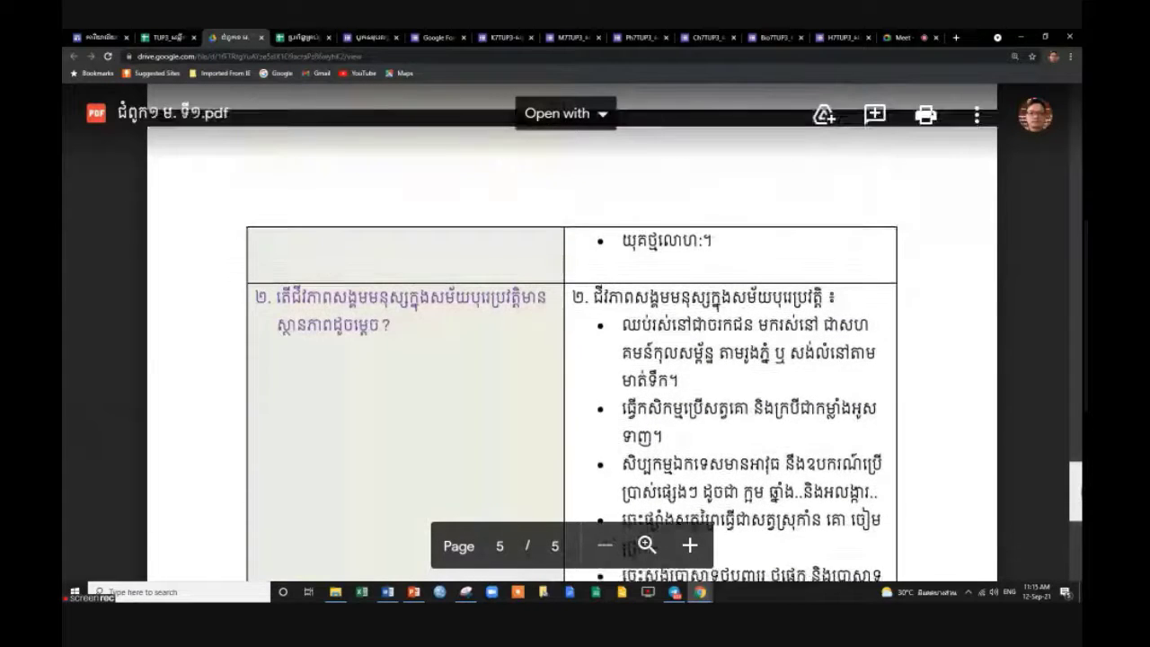
scroll(572, 333, up, 10)
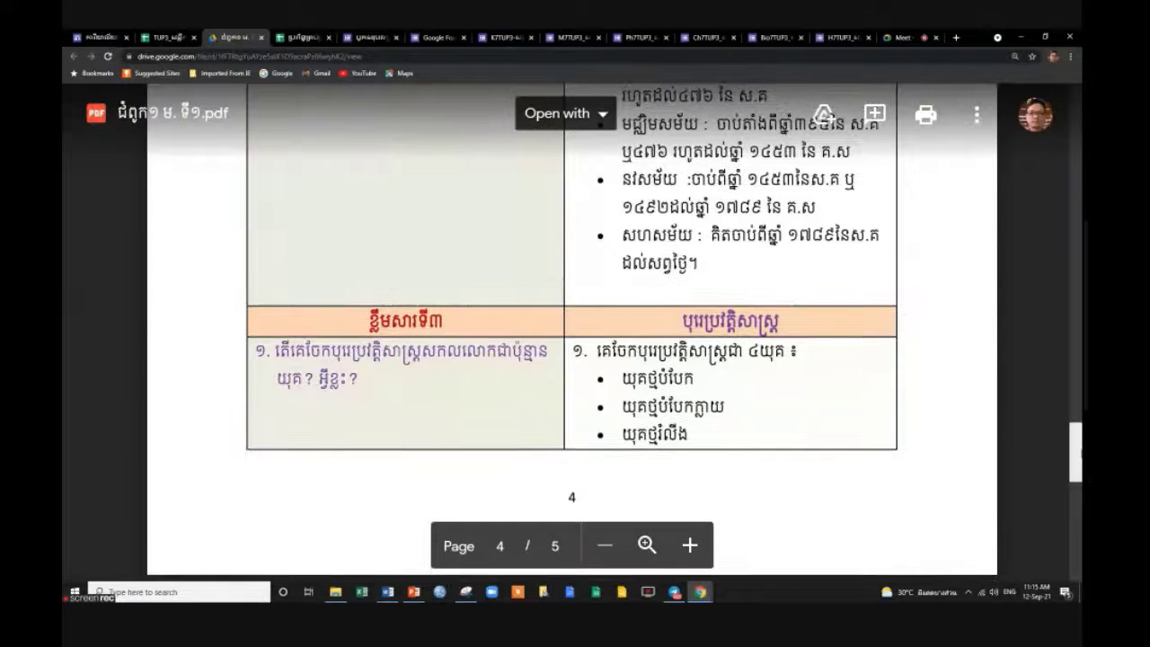
scroll(572, 332, down, 15)
scroll(572, 333, up, 5)
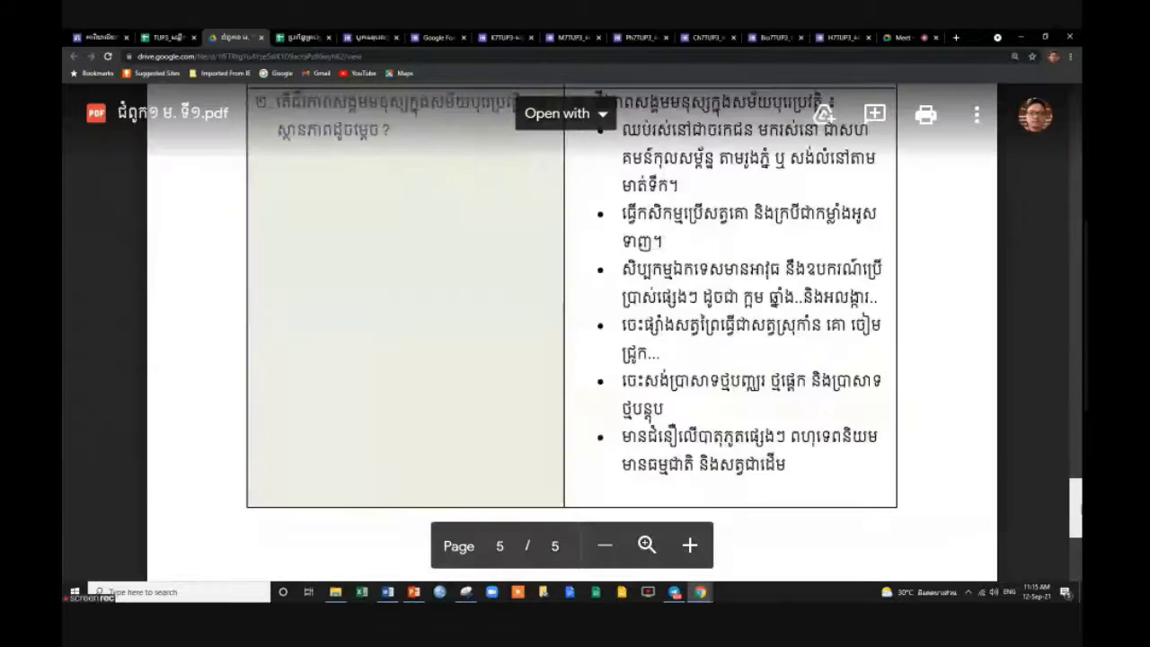
scroll(572, 332, down, 5)
scroll(573, 333, up, 6)
scroll(573, 332, up, 8)
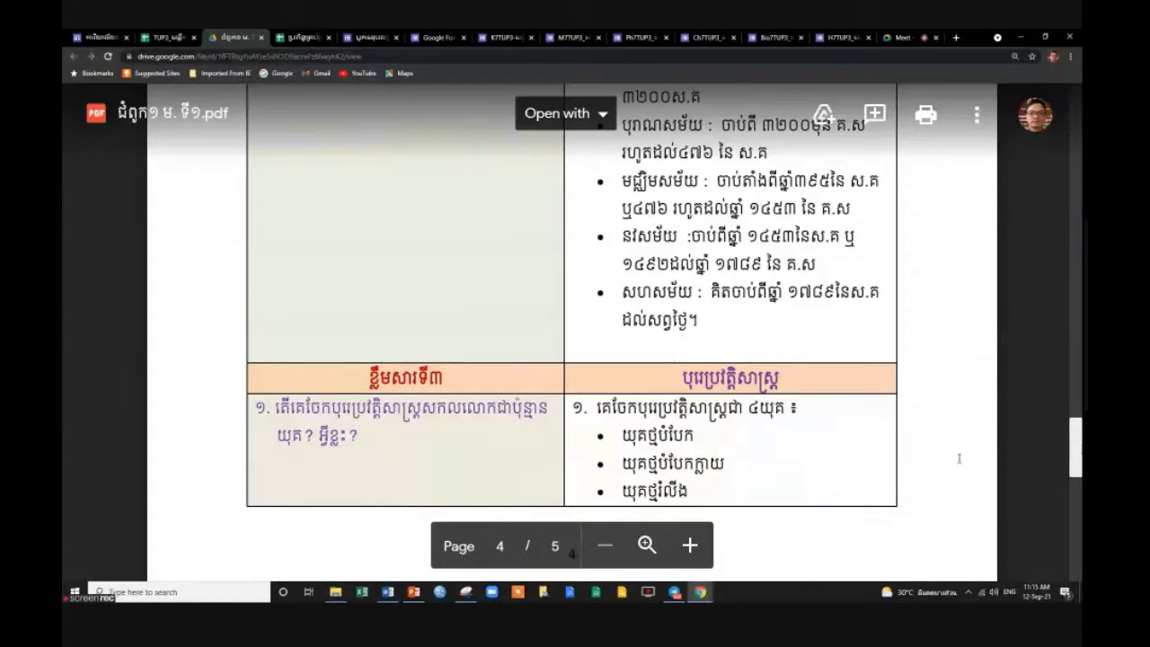
scroll(638, 398, down, 10)
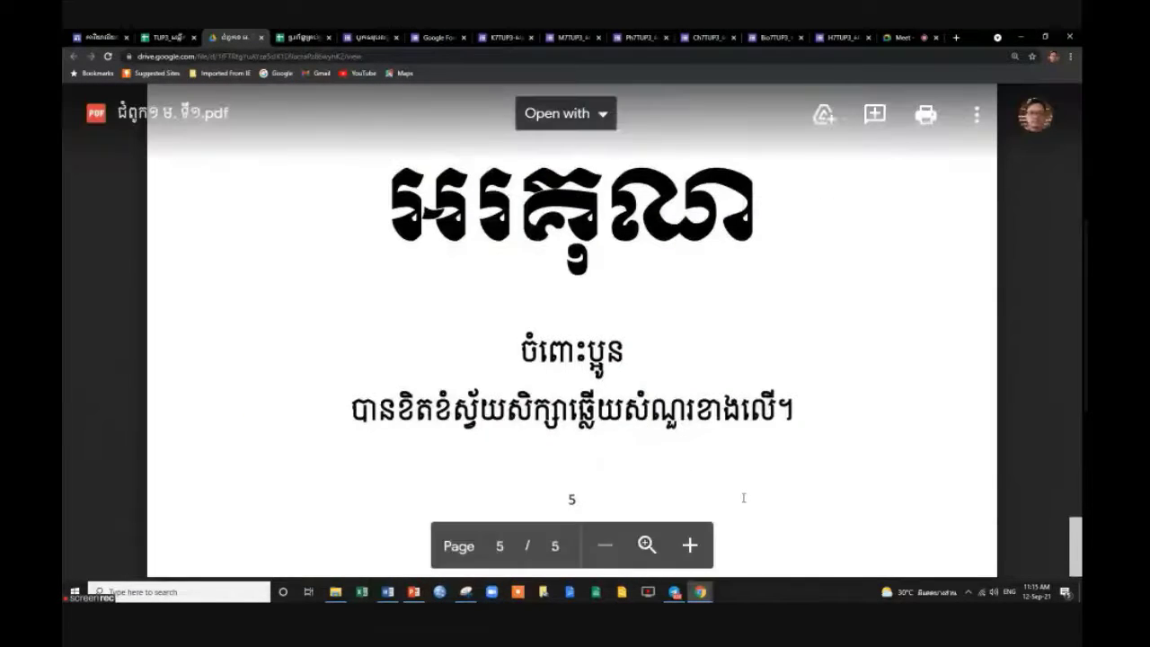
scroll(666, 444, up, 2)
scroll(666, 444, up, 10)
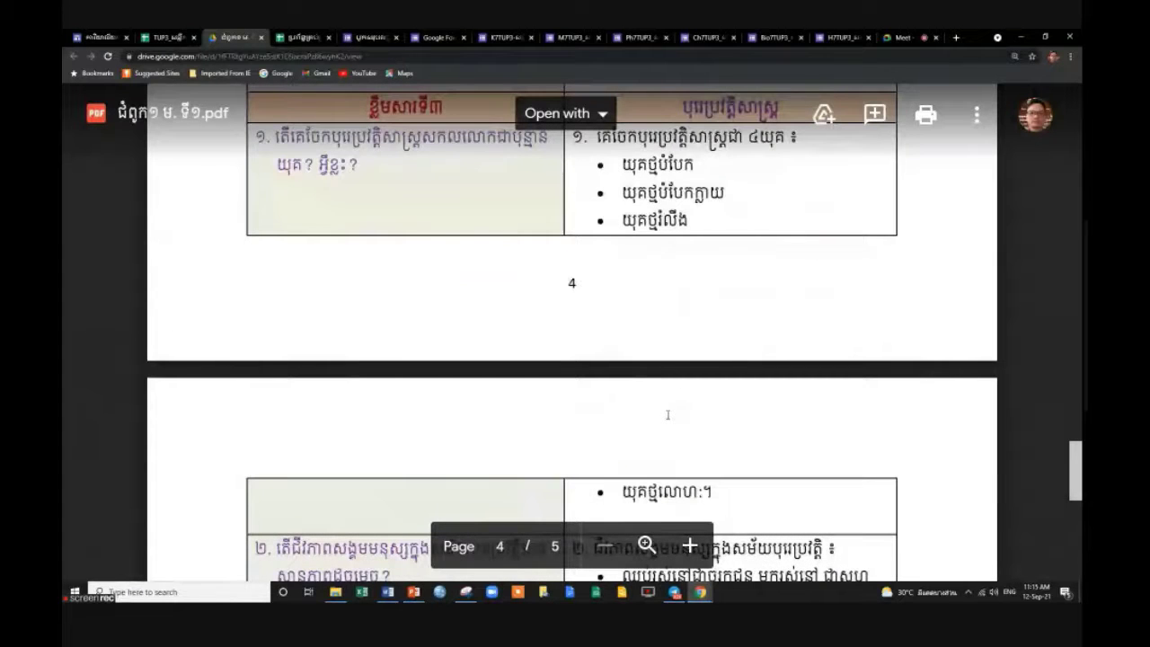
scroll(696, 280, up, 3)
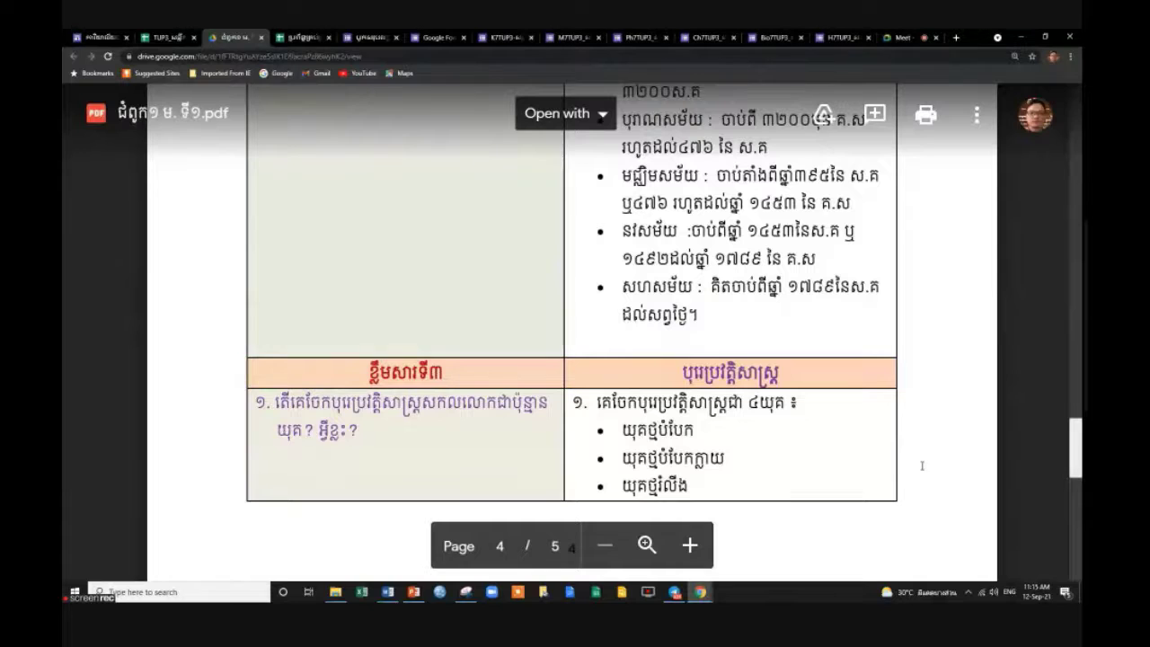
scroll(811, 483, down, 2)
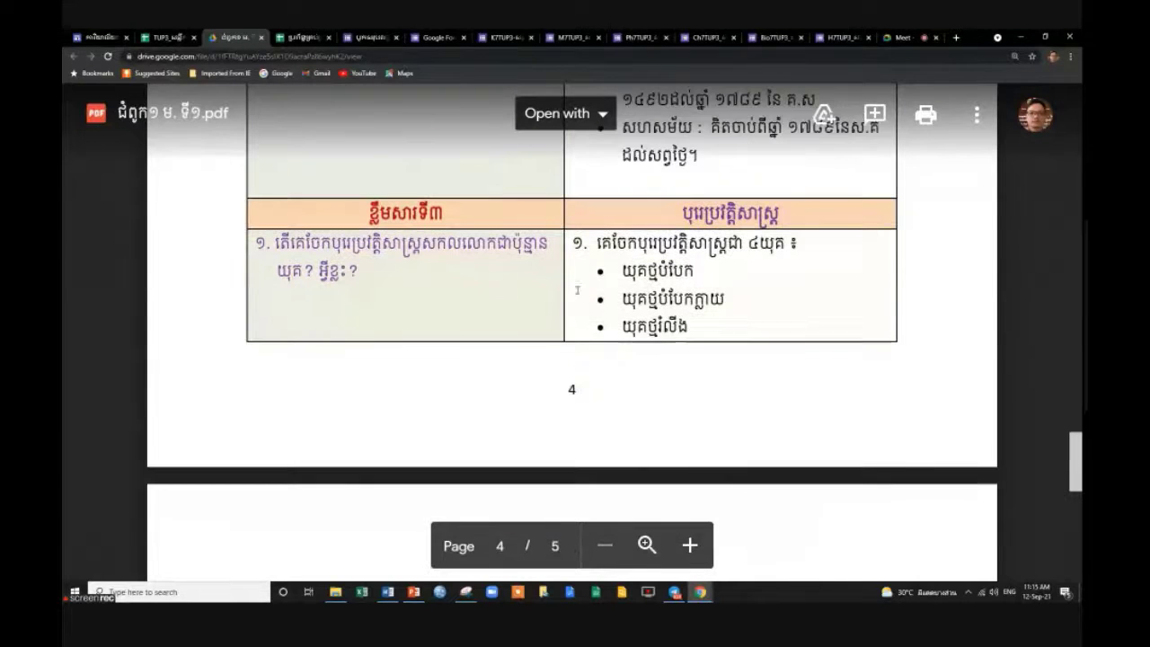
scroll(826, 391, down, 3)
scroll(823, 392, up, 4)
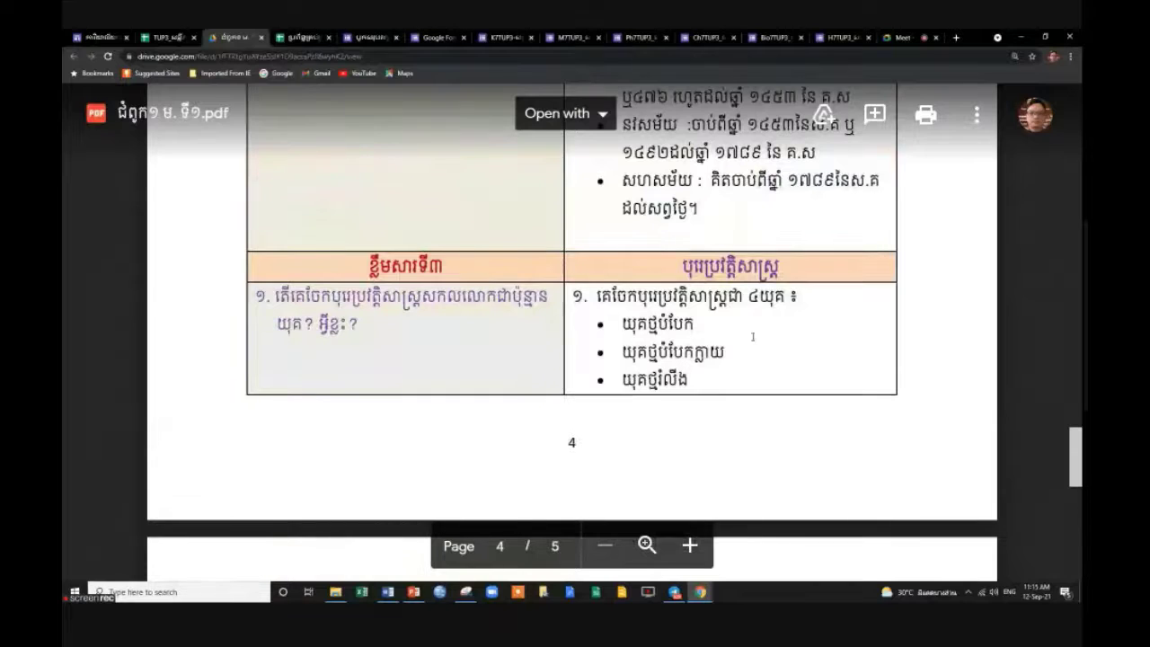
scroll(427, 434, down, 3)
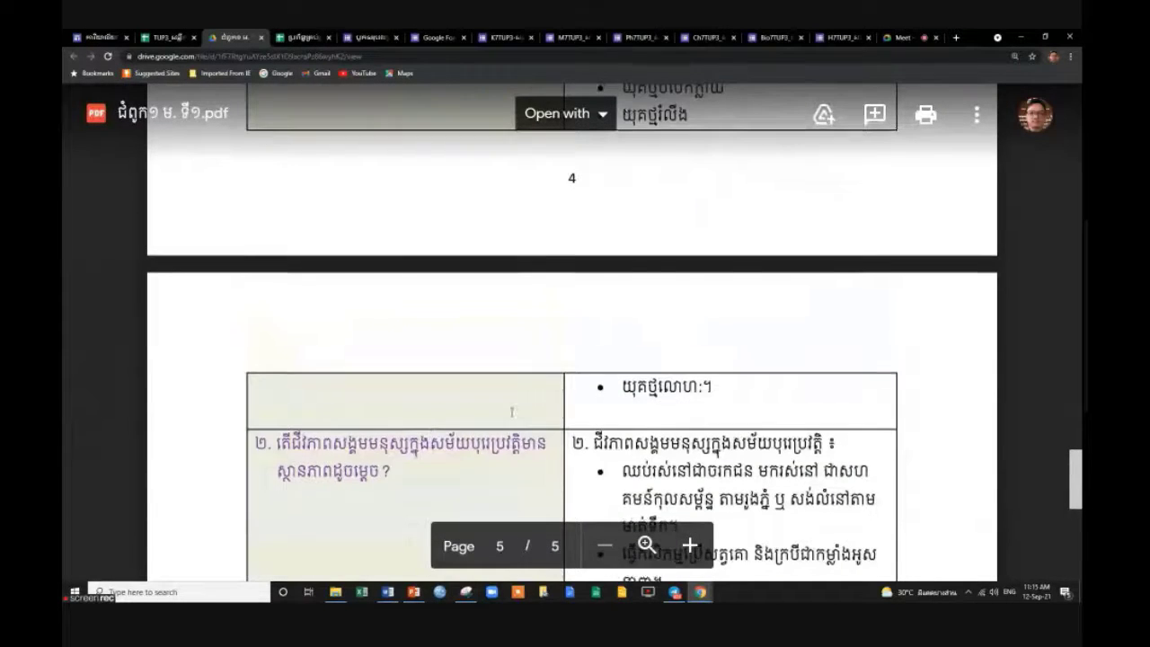
scroll(511, 412, up, 2)
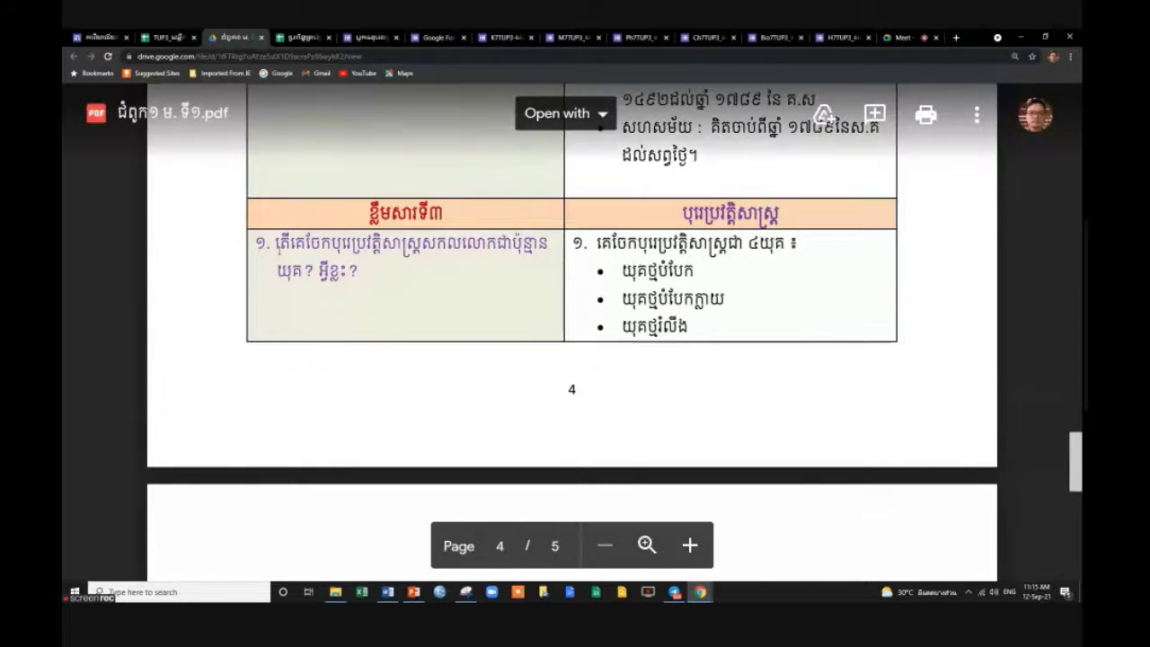
scroll(772, 302, down, 3)
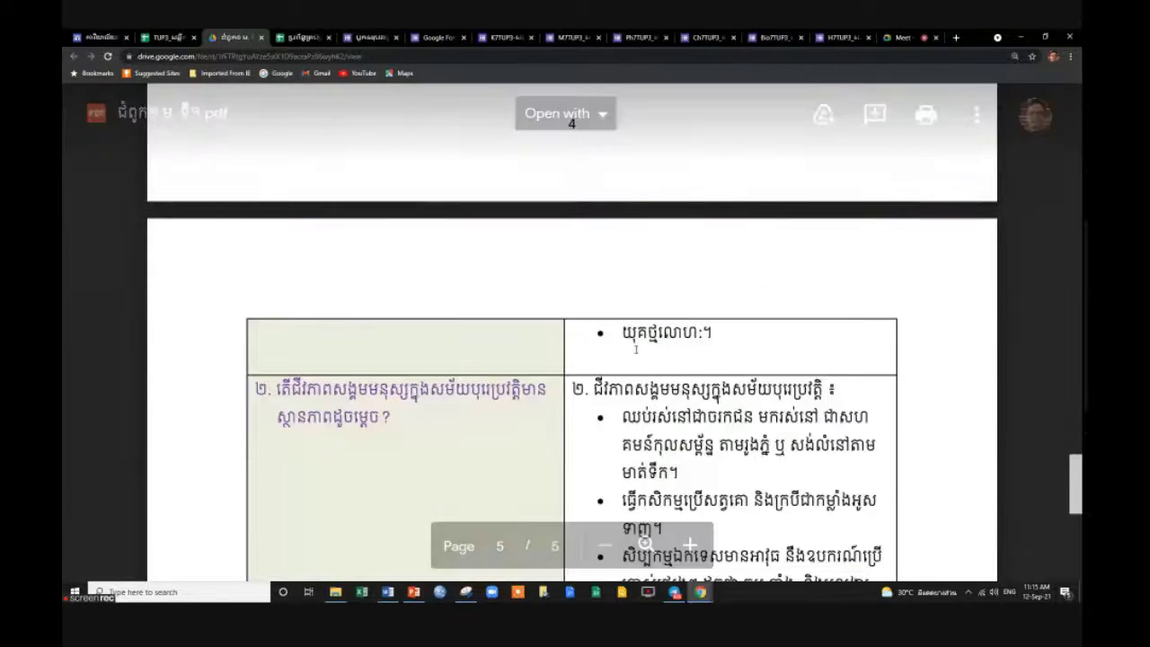
scroll(590, 368, down, 5)
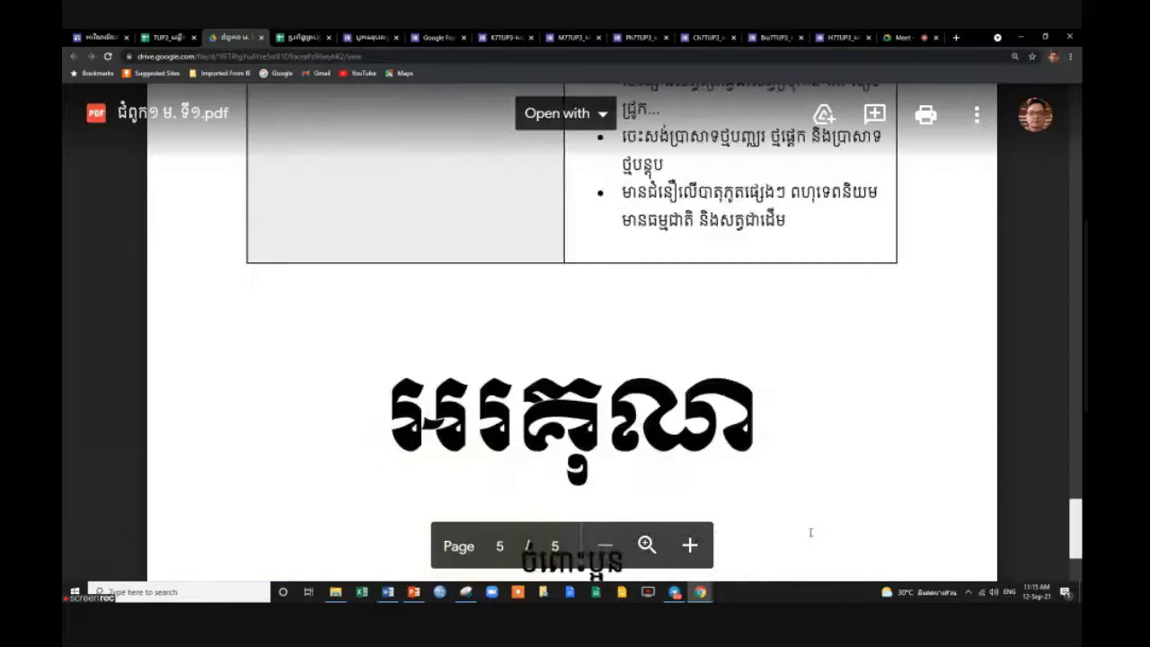
scroll(718, 396, up, 2)
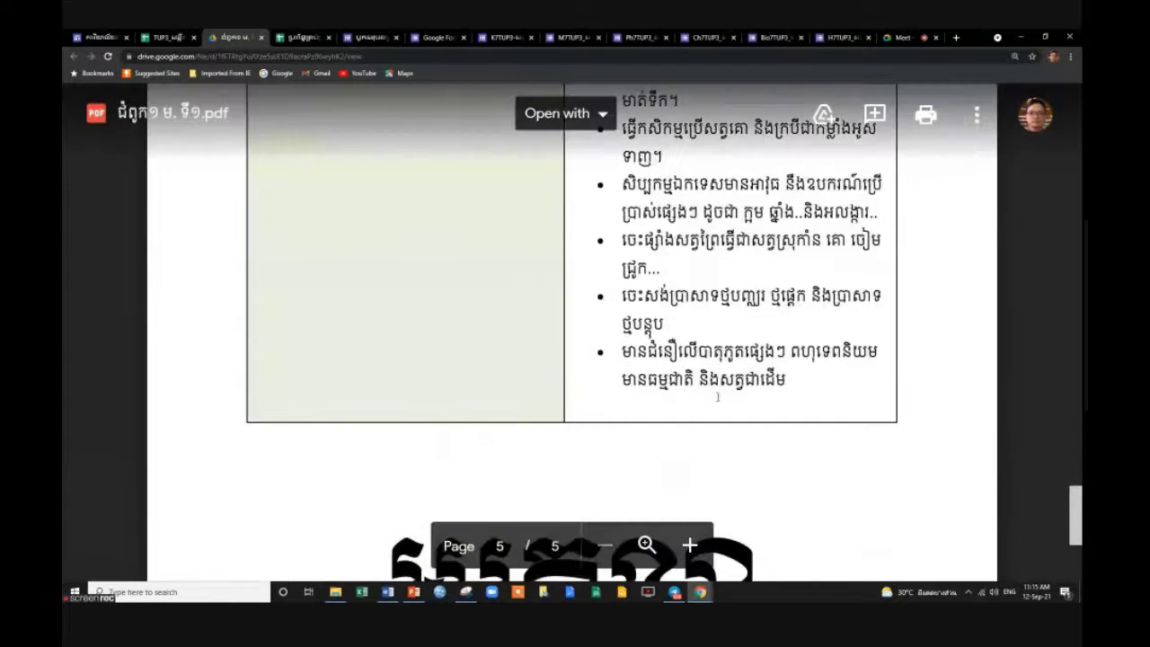
scroll(774, 483, up, 5)
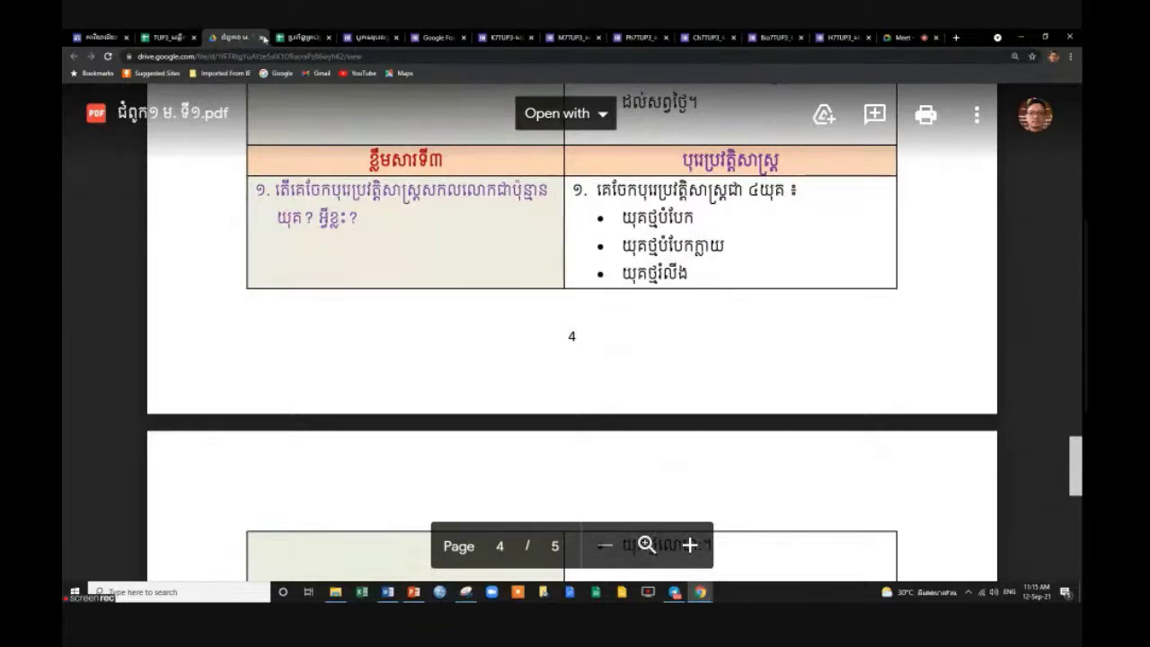
click(262, 38)
scroll(515, 436, down, 3)
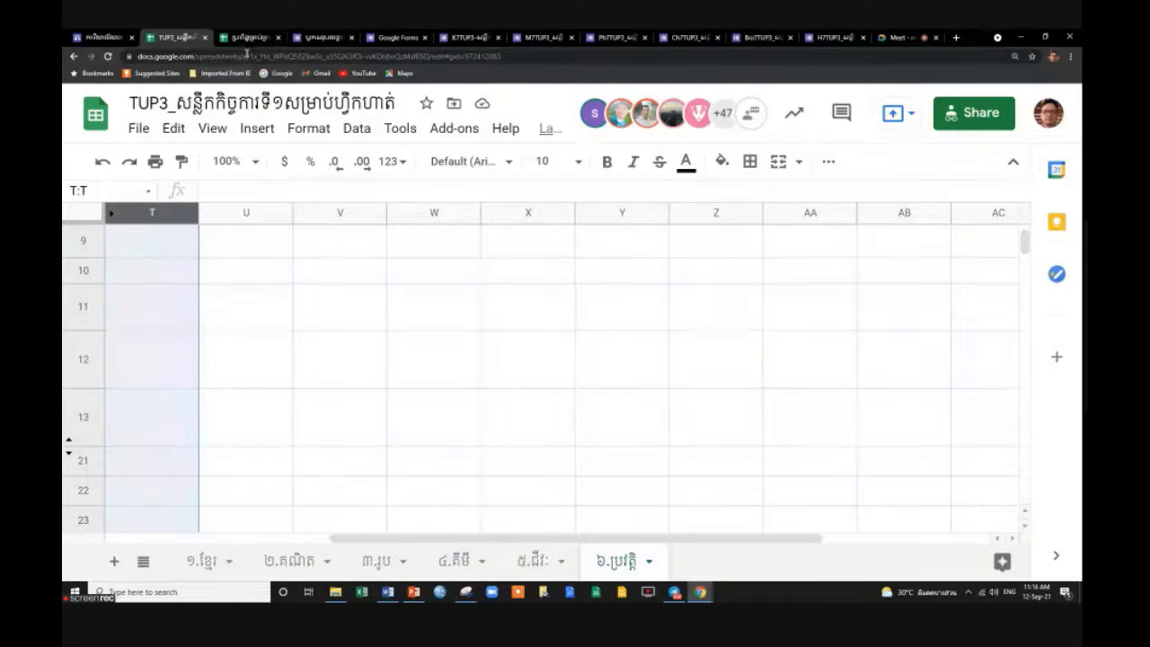
click(248, 40)
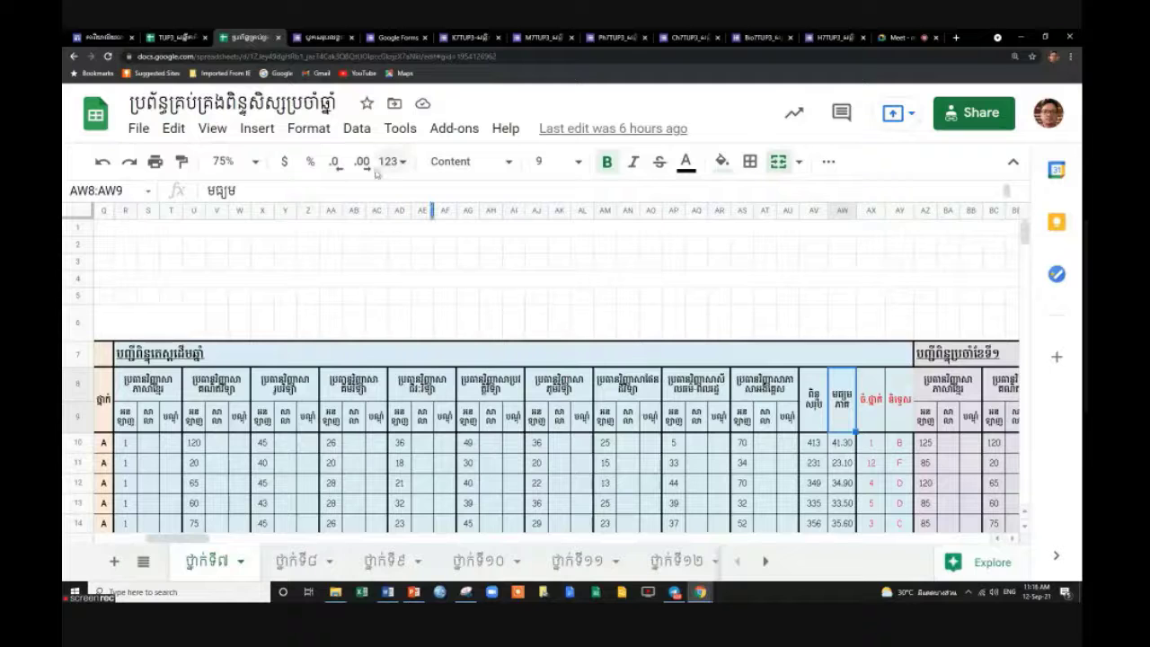
click(173, 38)
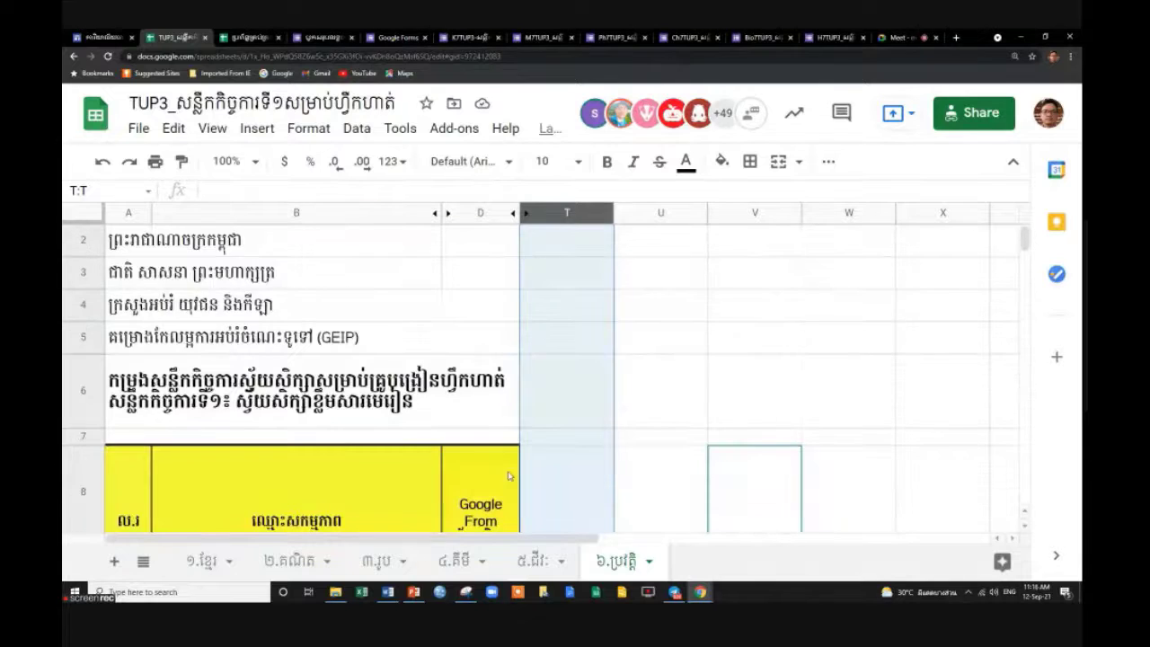
click(757, 477)
click(848, 502)
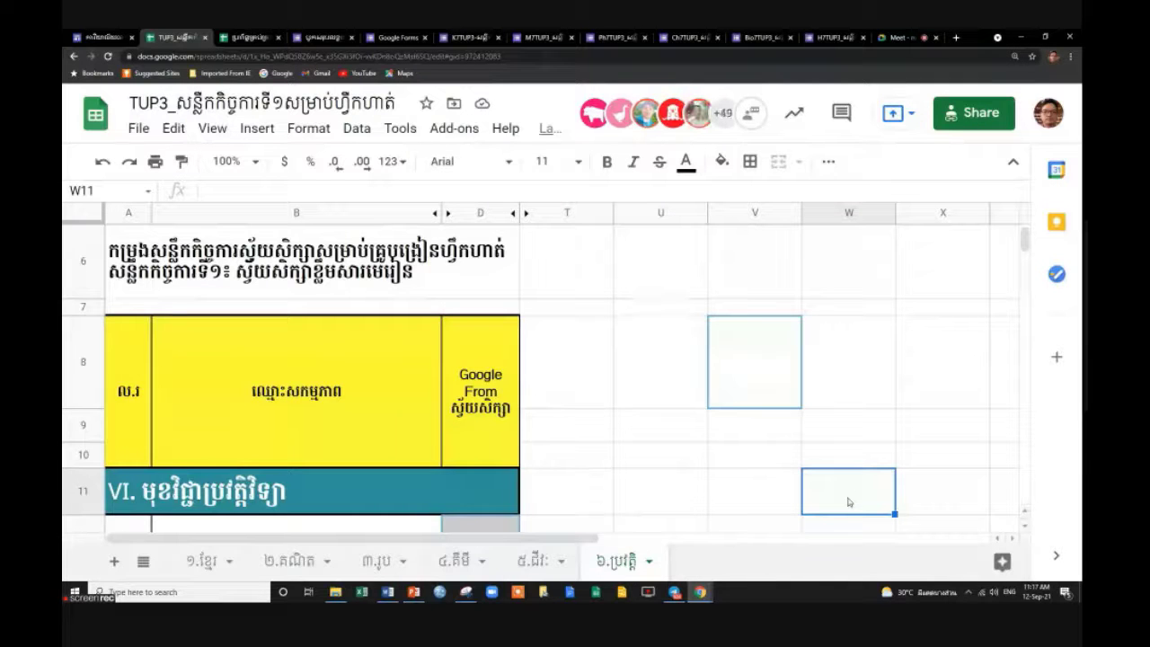
click(751, 442)
scroll(751, 445, down, 5)
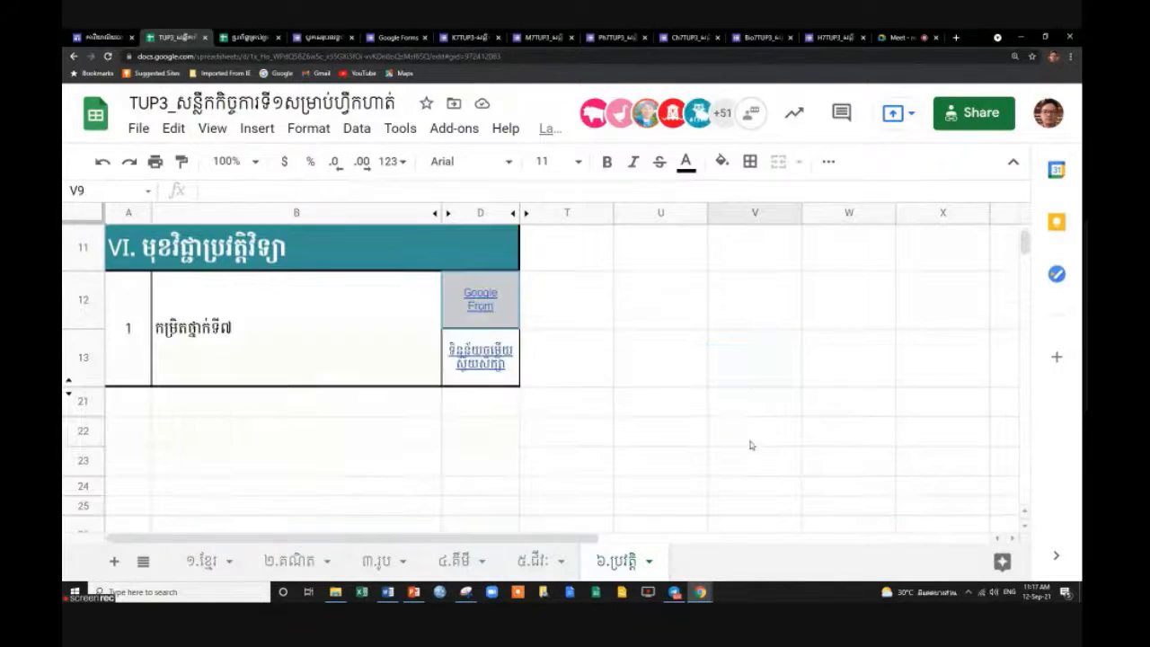
scroll(751, 445, up, 2)
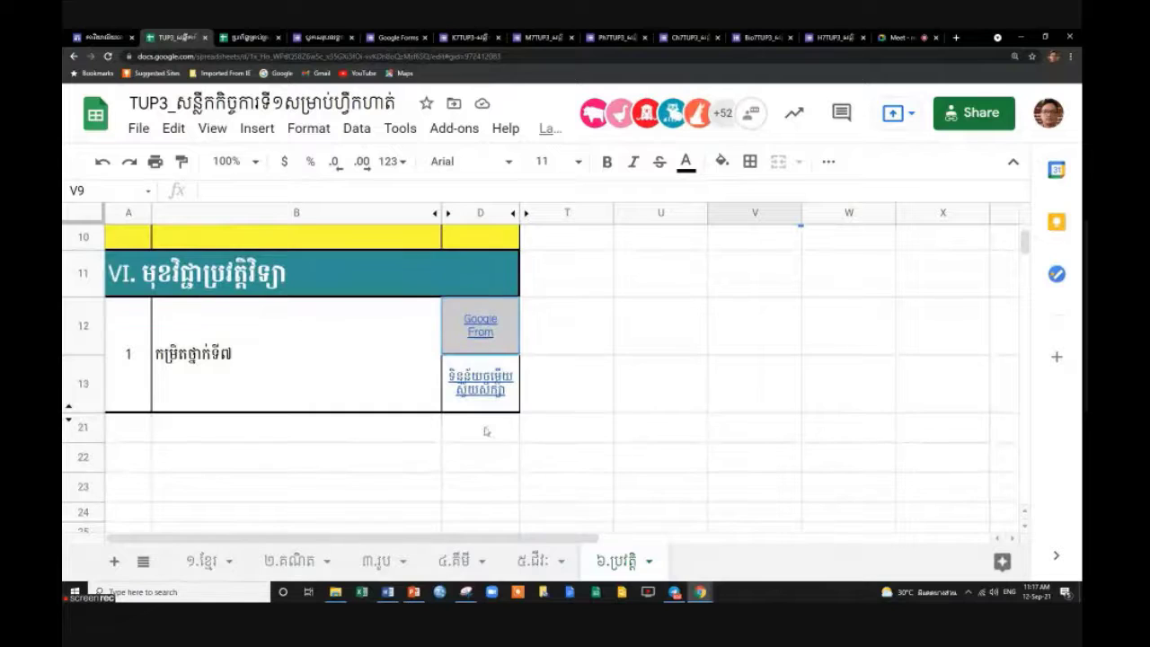
click(546, 433)
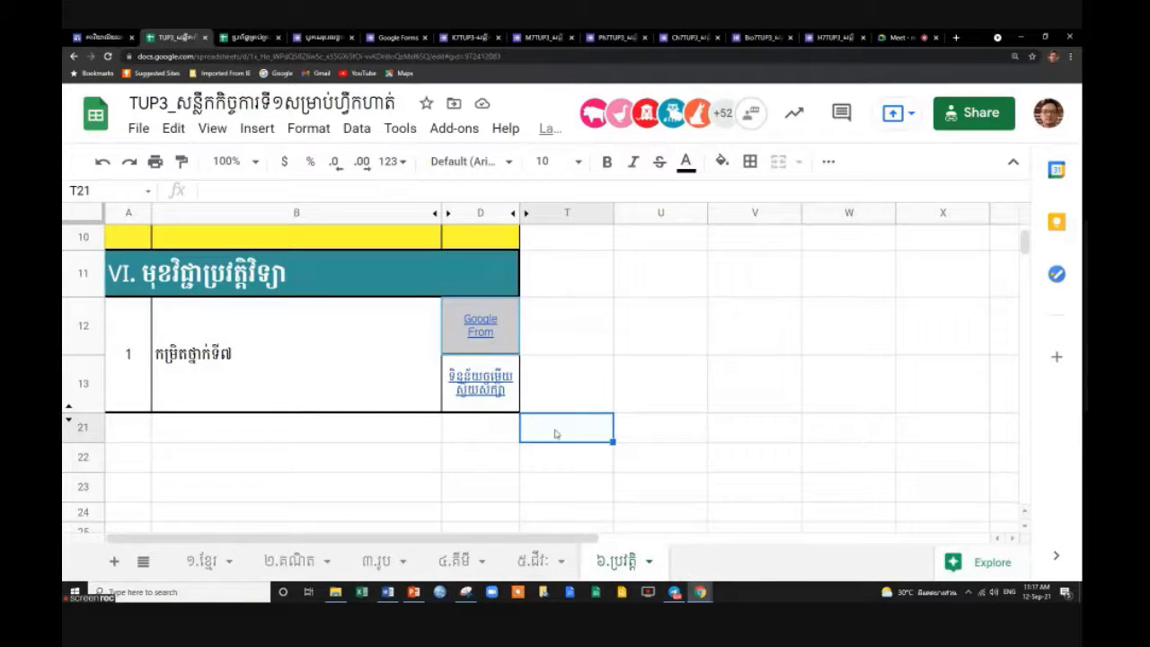
click(657, 366)
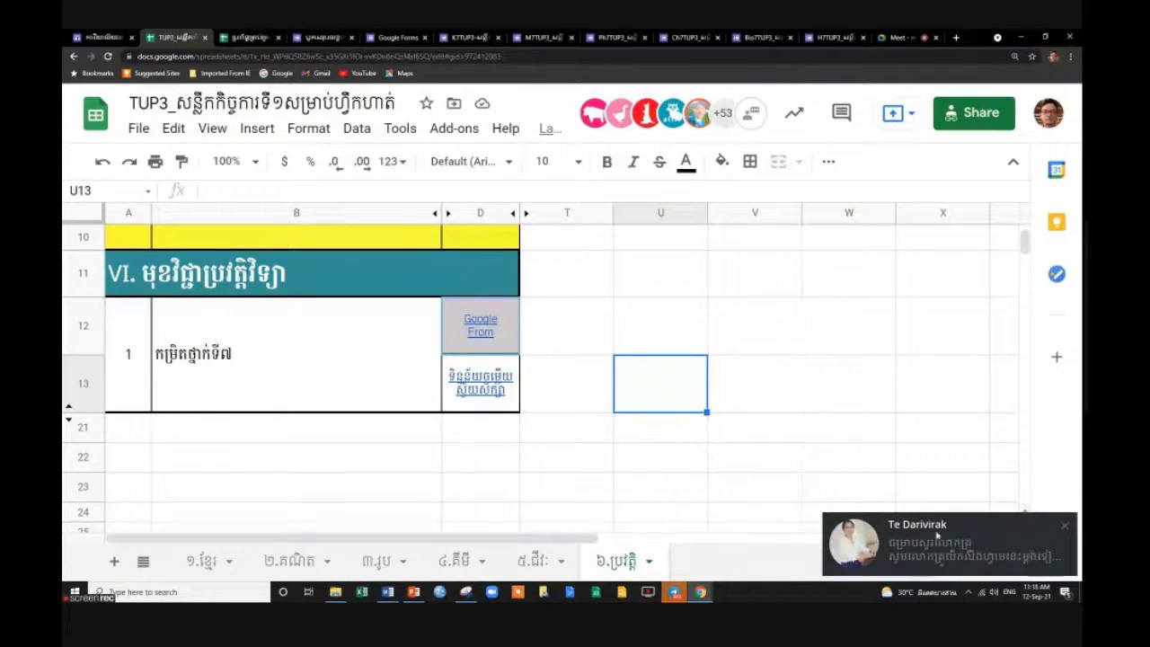
click(1061, 526)
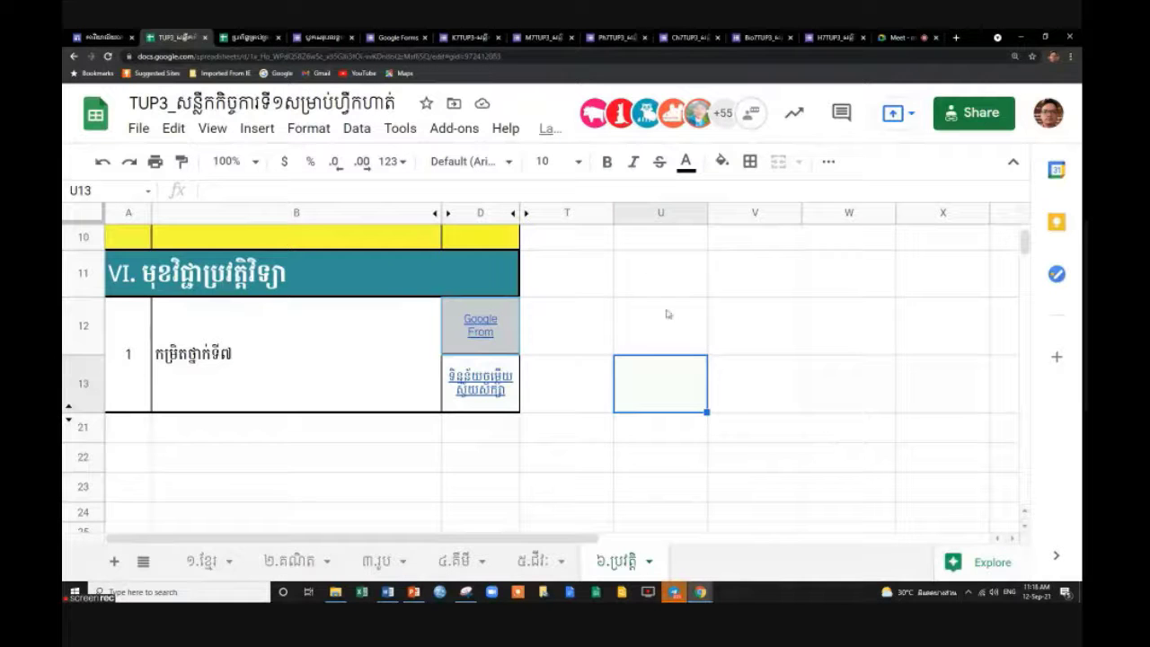
click(566, 331)
click(483, 343)
click(565, 327)
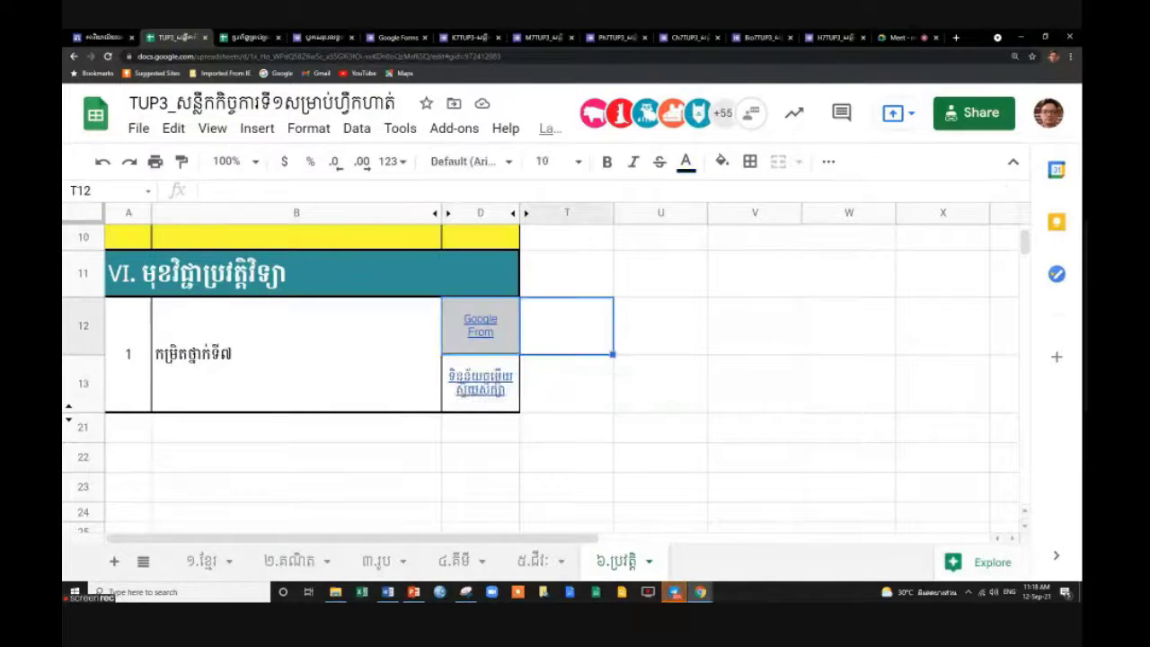
click(469, 395)
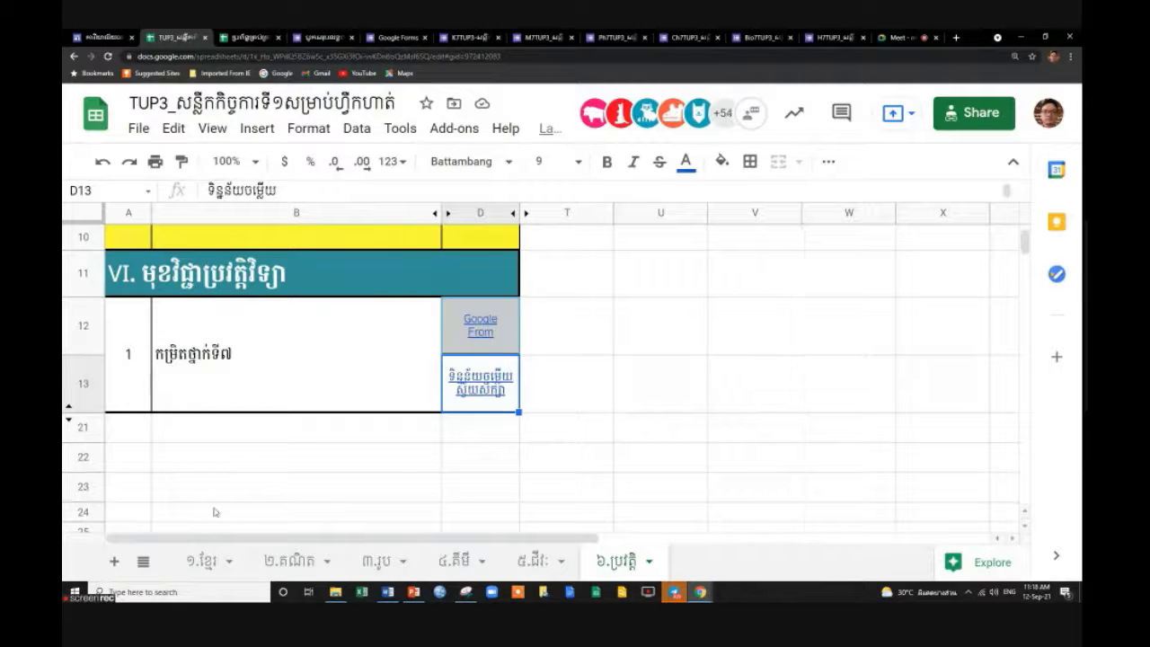
On the ២.គណិត sheet, preview the Google Form link in D12 and response-sheet link in D13.
click(300, 562)
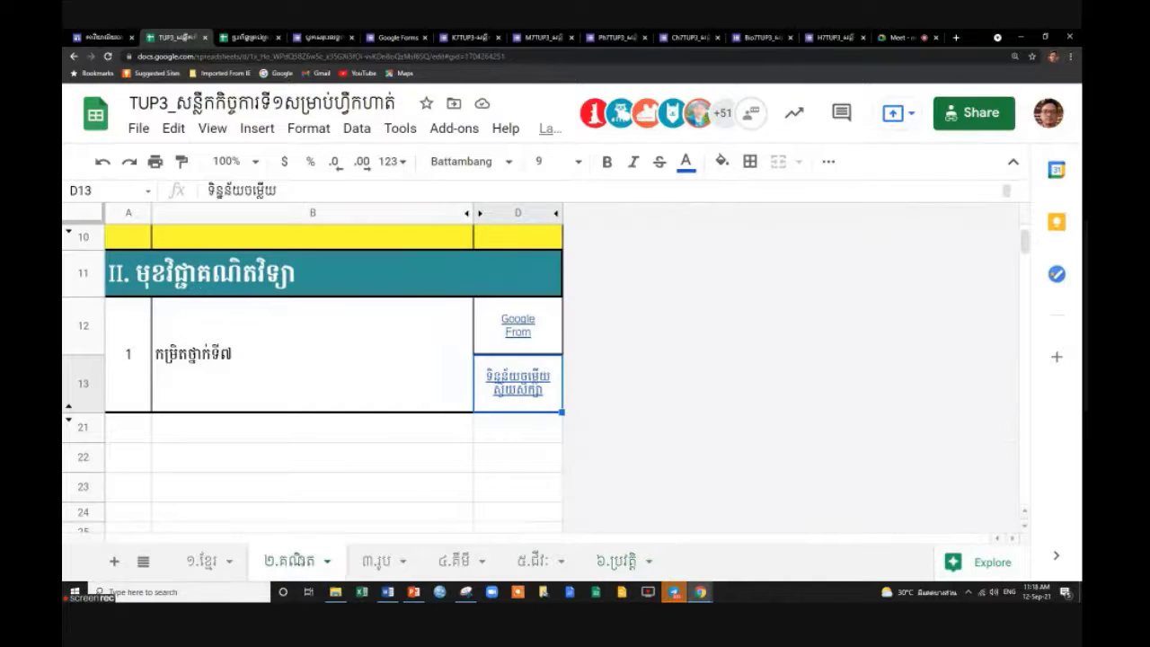
mouse_move(527, 333)
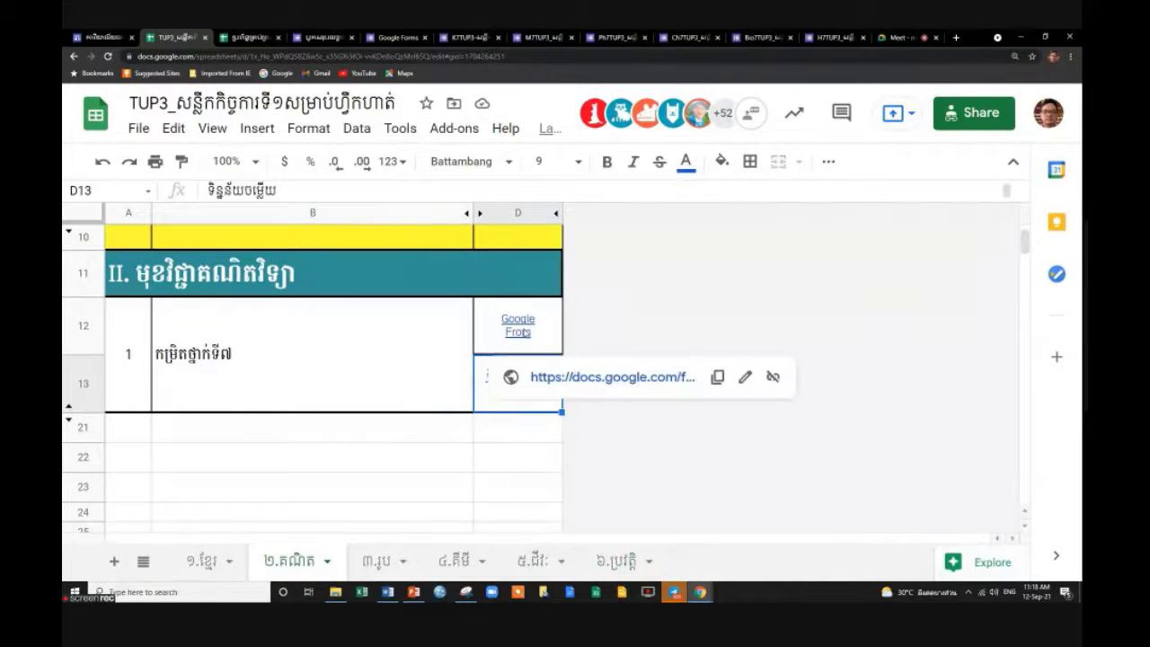
click(486, 436)
click(507, 395)
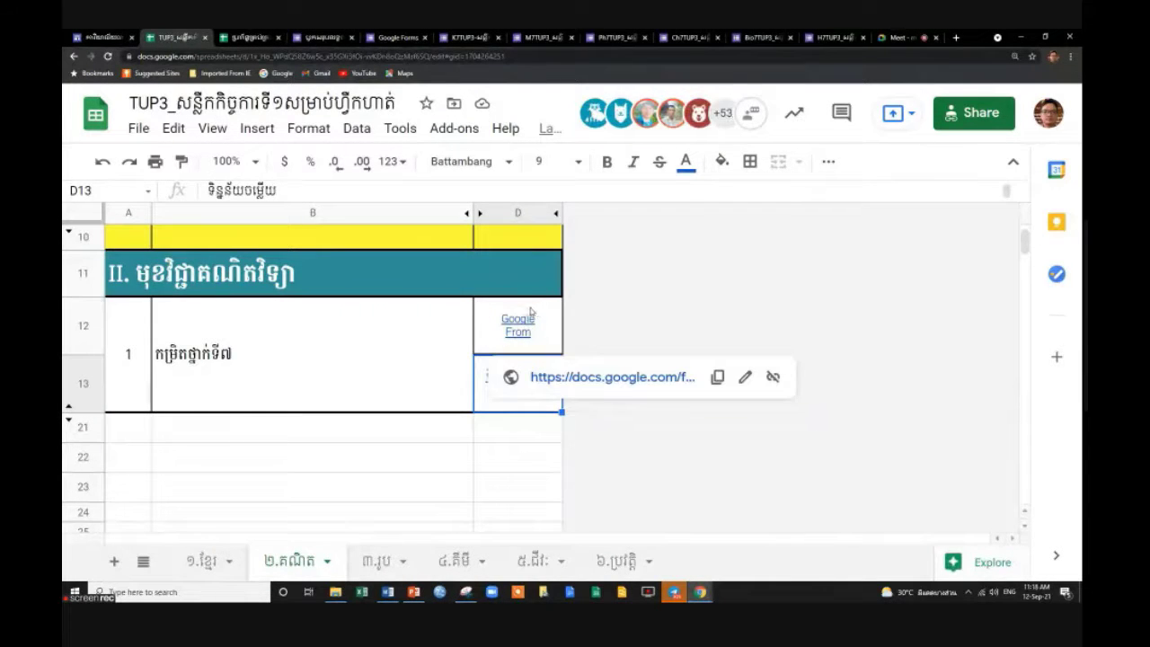
click(533, 311)
click(521, 409)
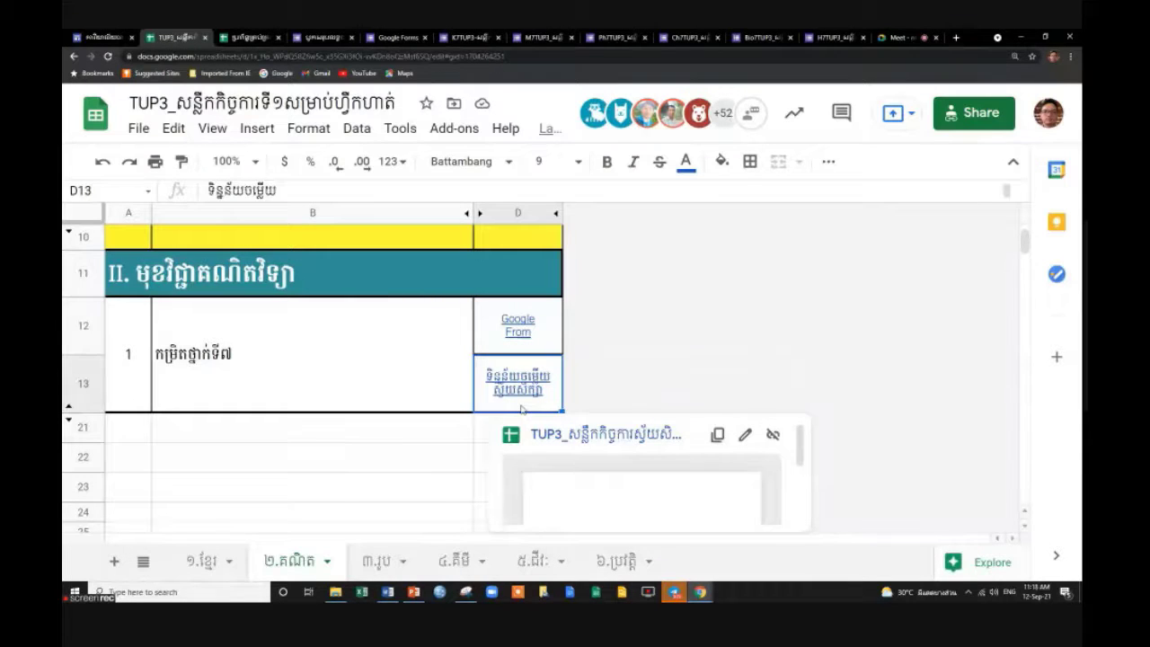
click(528, 339)
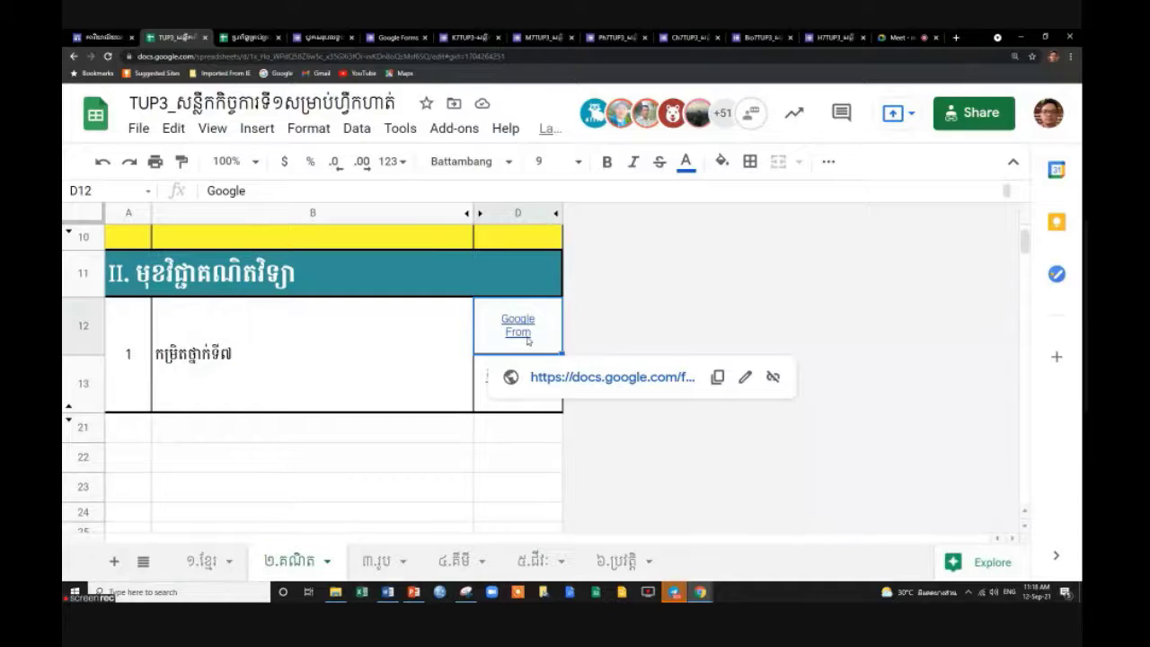
click(513, 409)
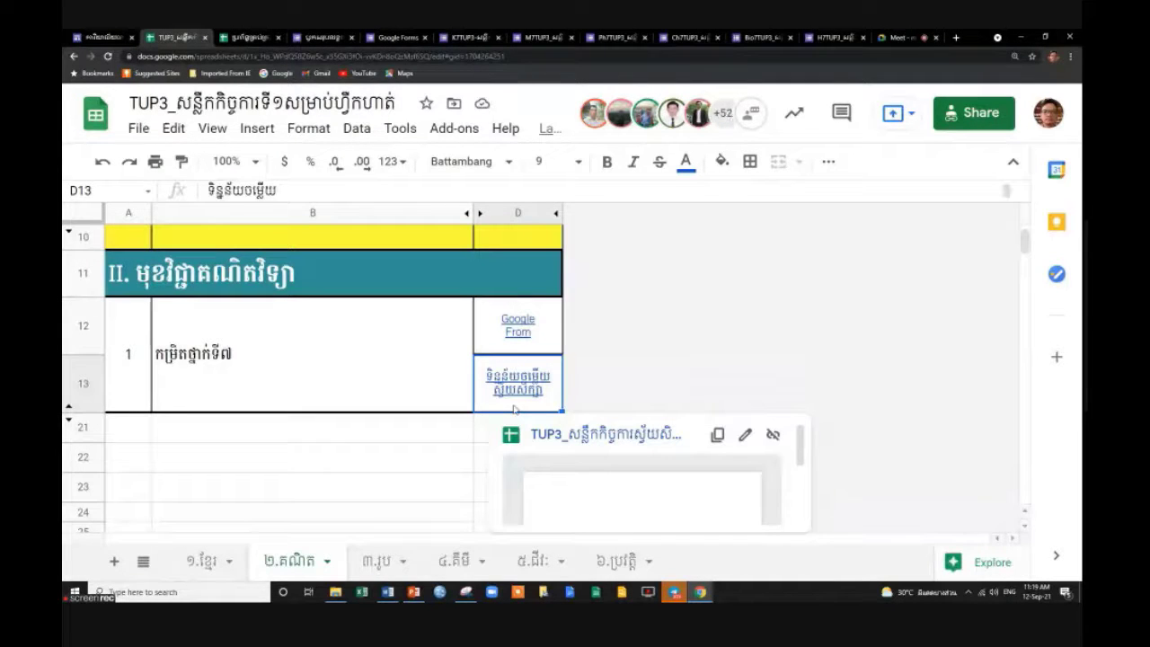
click(544, 338)
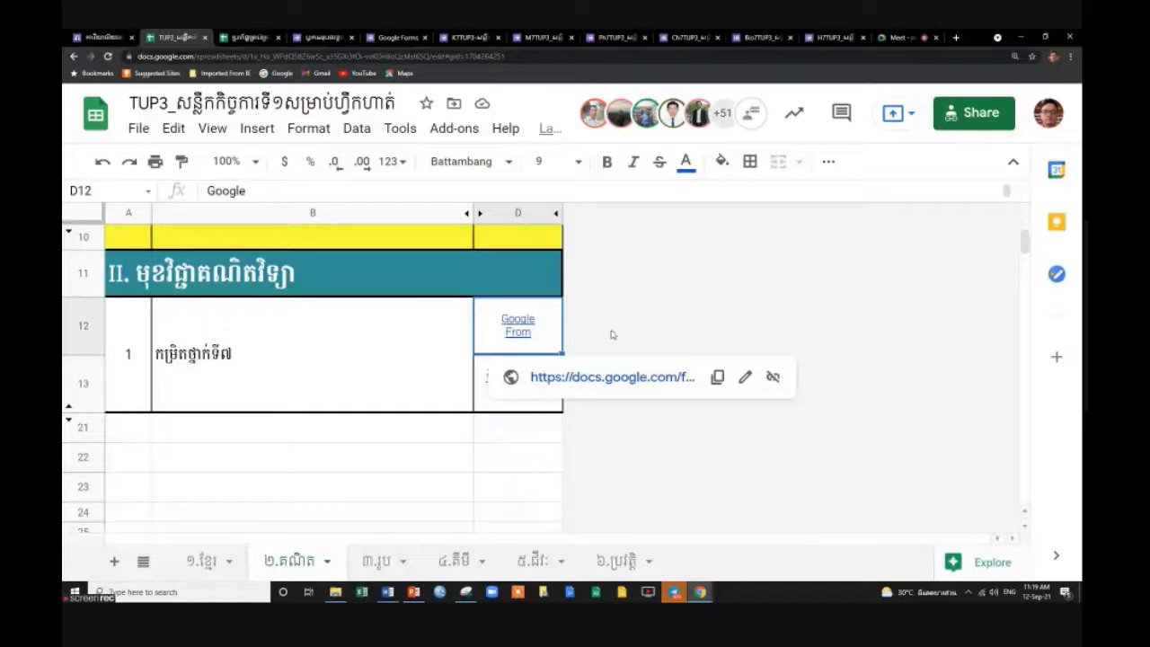
Recheck activity 1's response-data link in D13 and Google Form link in D12.
click(524, 401)
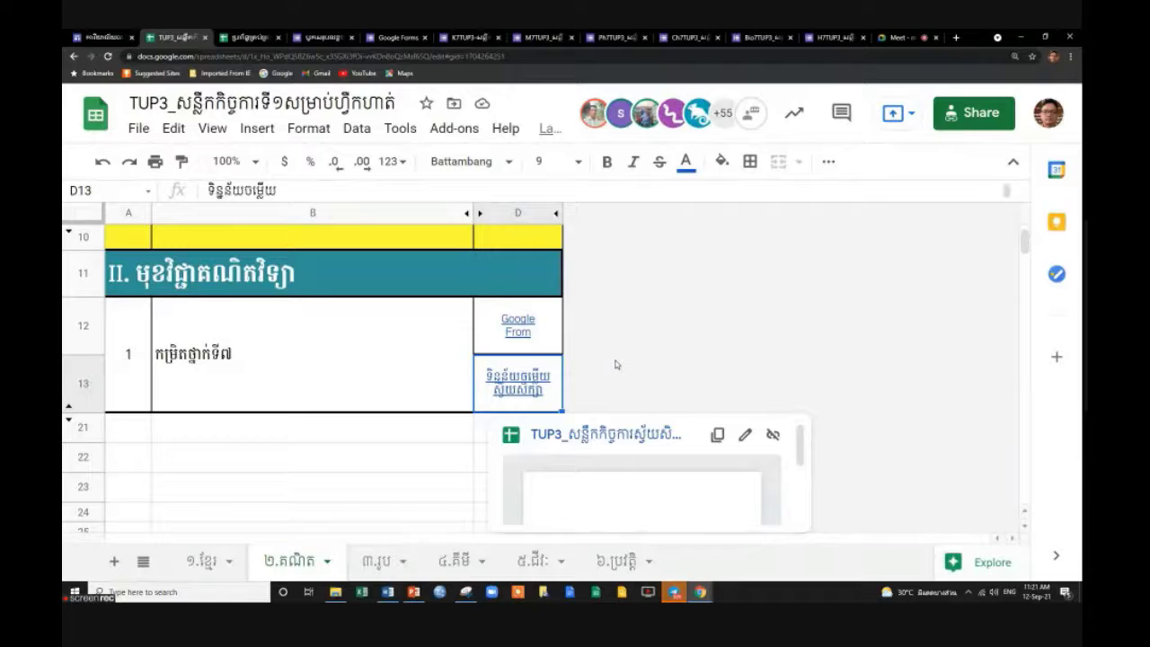
click(514, 321)
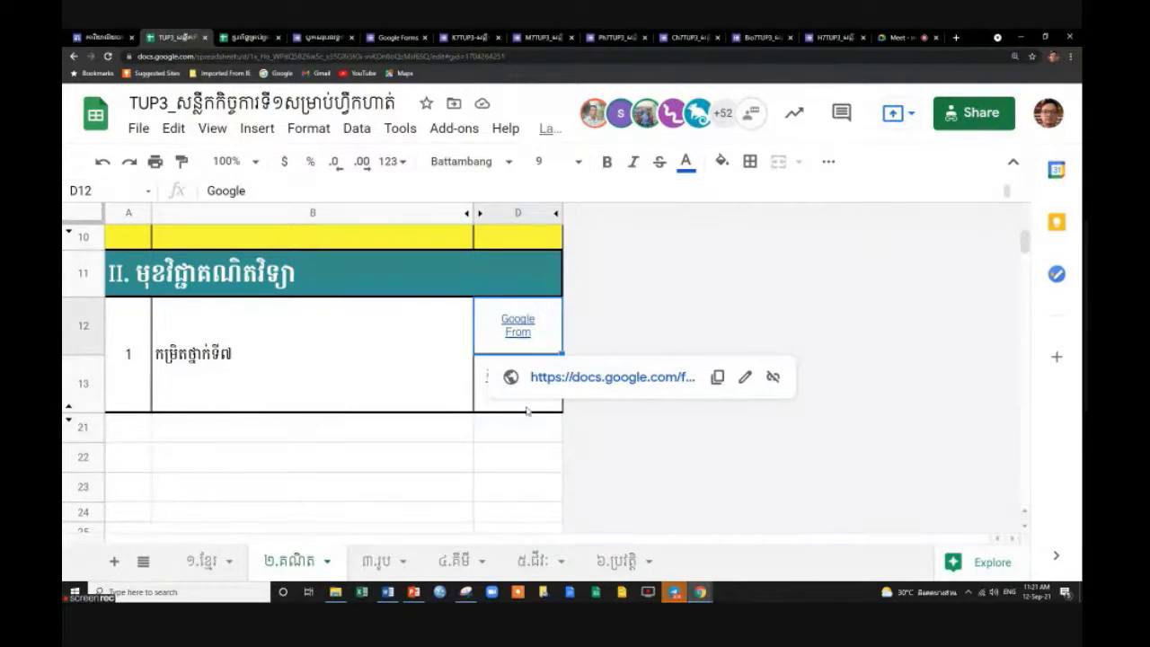
key(Down)
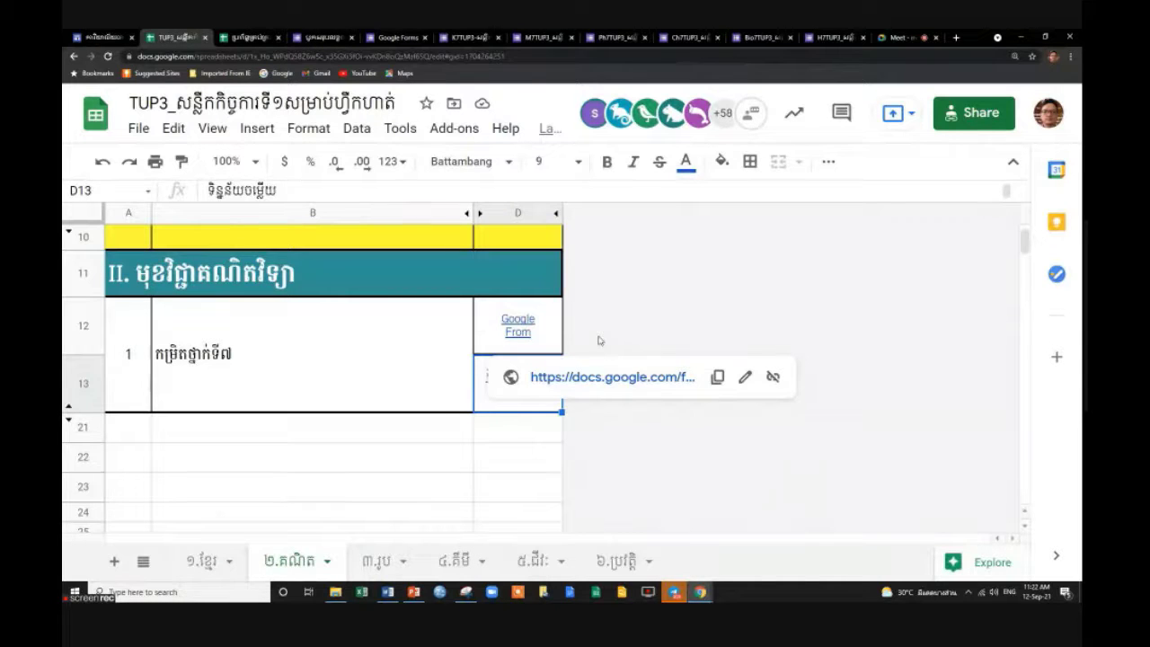
Bring the Meet call forward, dismiss the raised-hands notice, and check the taskbar clock.
click(906, 36)
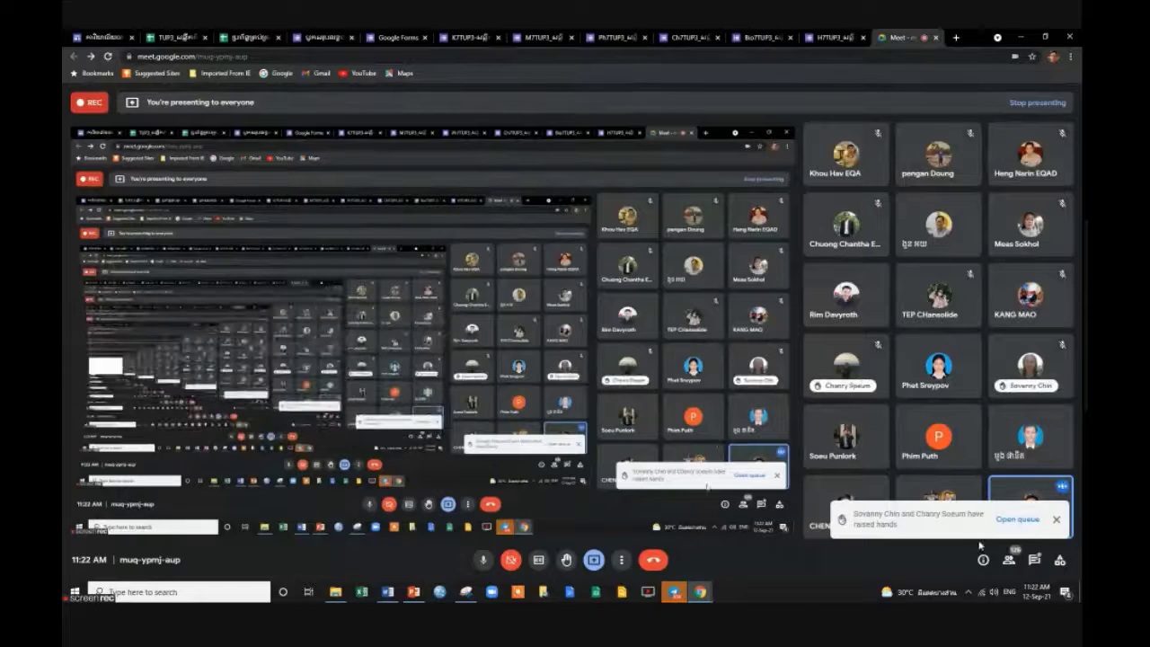
click(1057, 520)
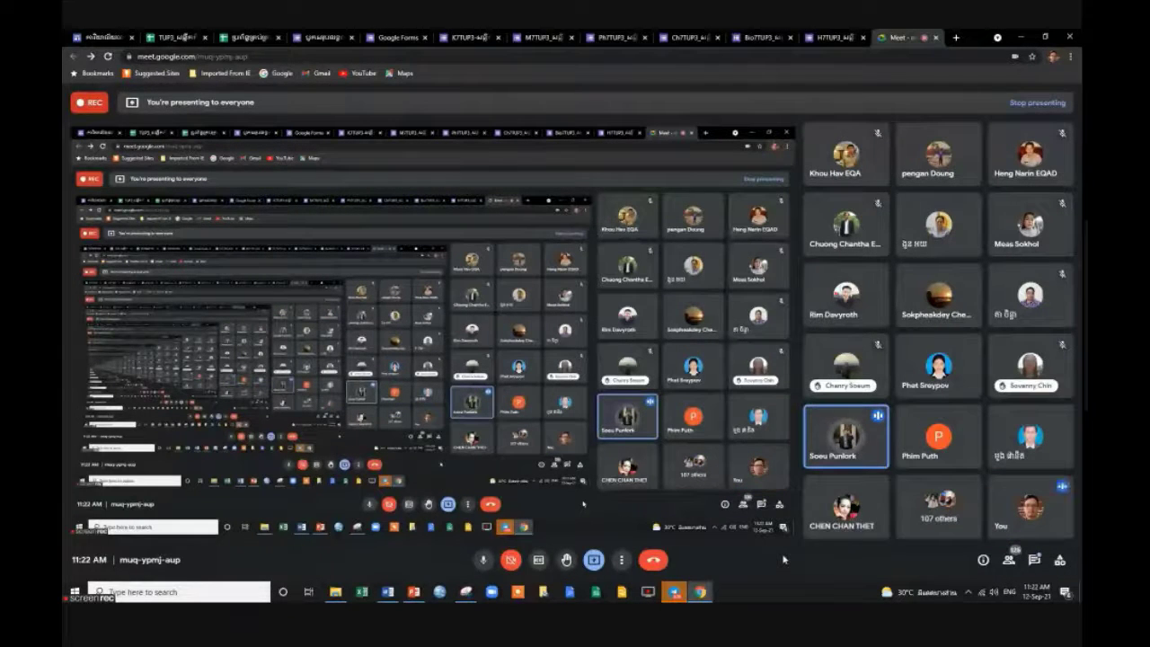
click(1036, 593)
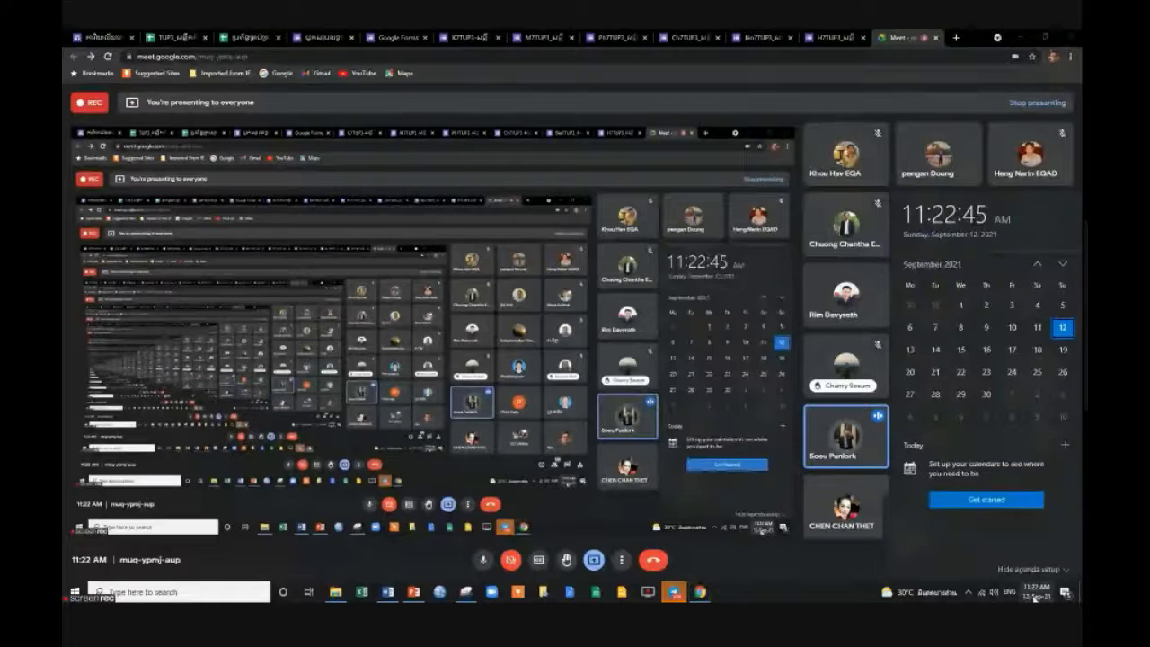
click(823, 568)
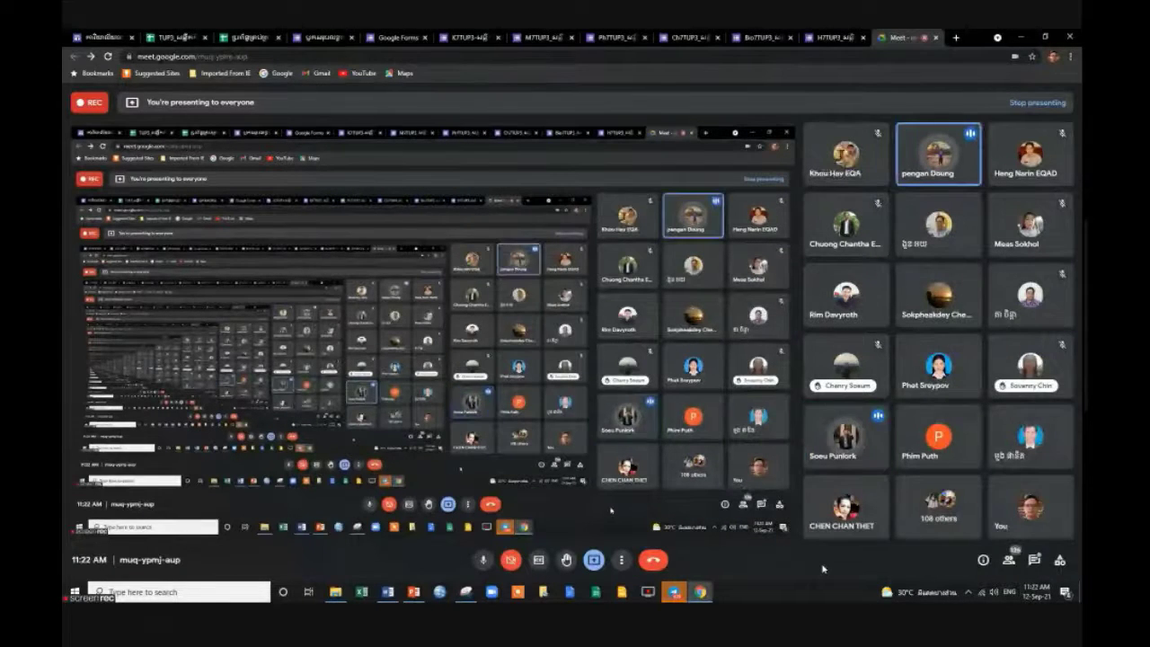
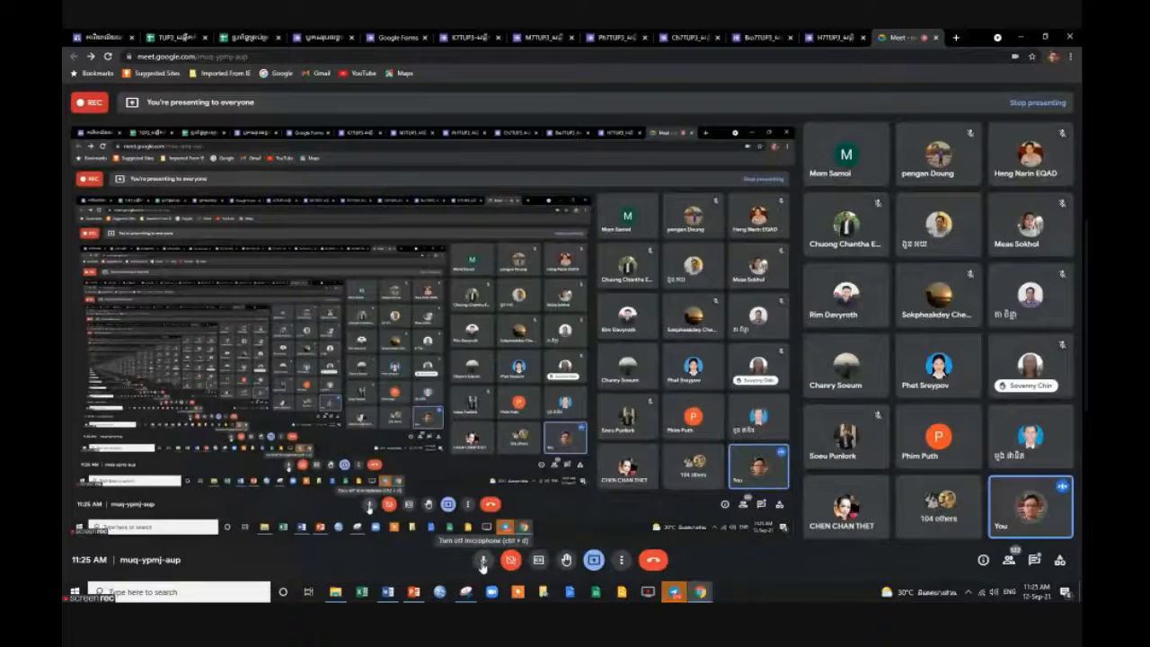
Mute and unmute the Meet microphone, then bring the class score spreadsheet into view.
click(482, 562)
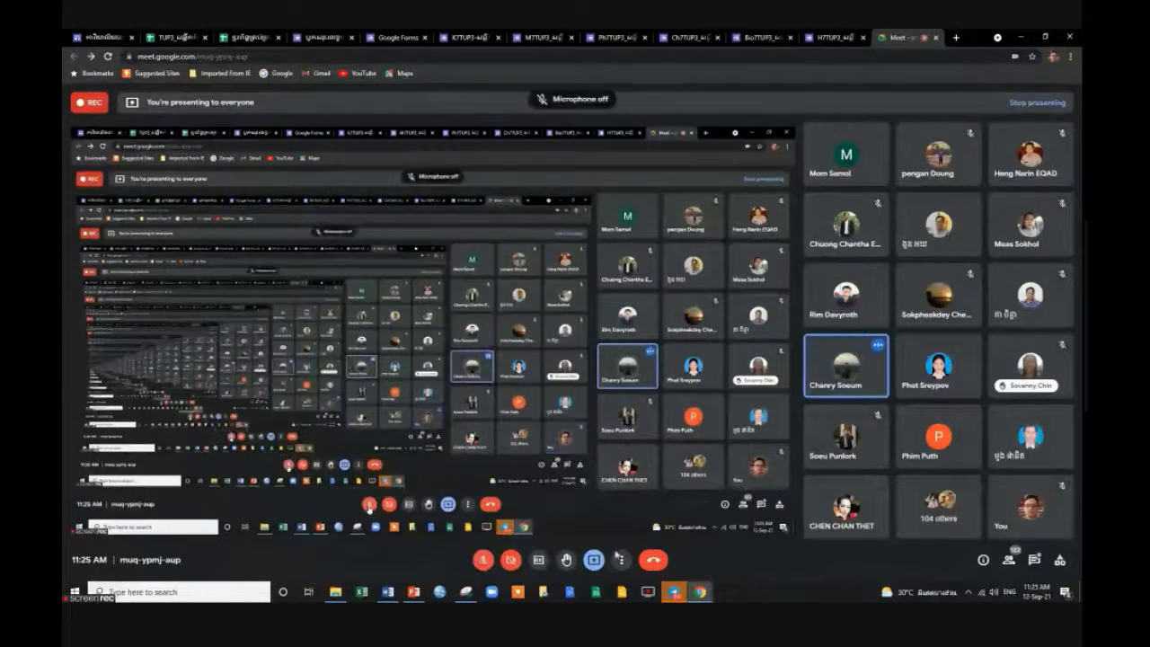
click(482, 559)
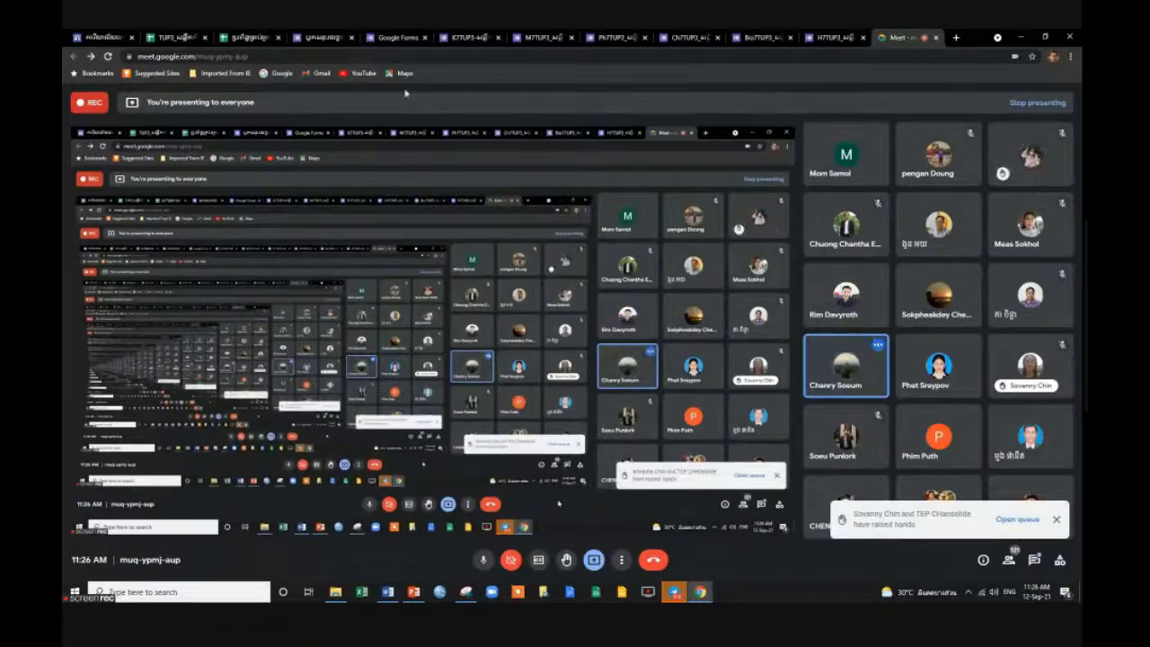
click(245, 38)
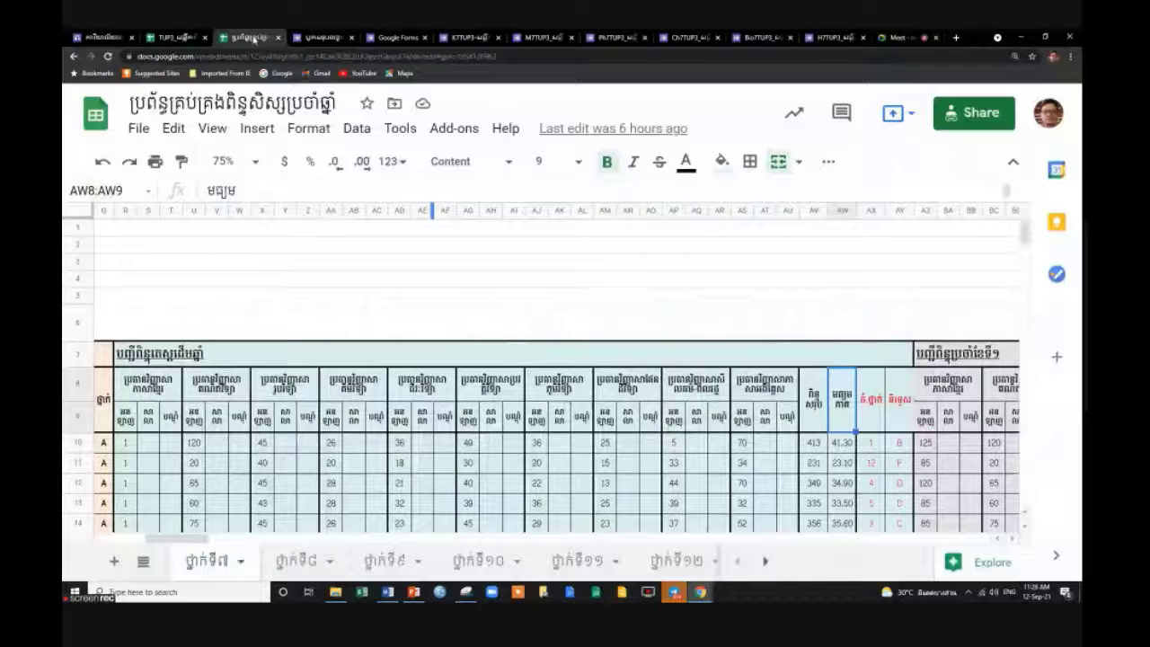
On the TUP3 maths tab, unhide column C and the lesson columns to the right of D.
click(184, 37)
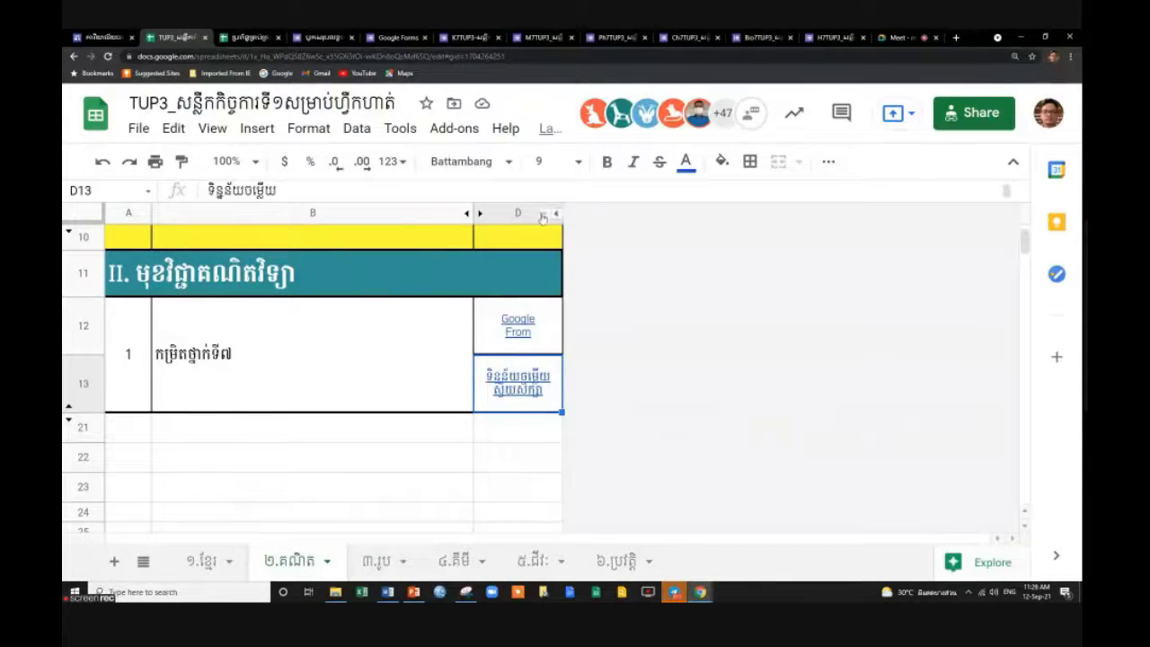
click(478, 214)
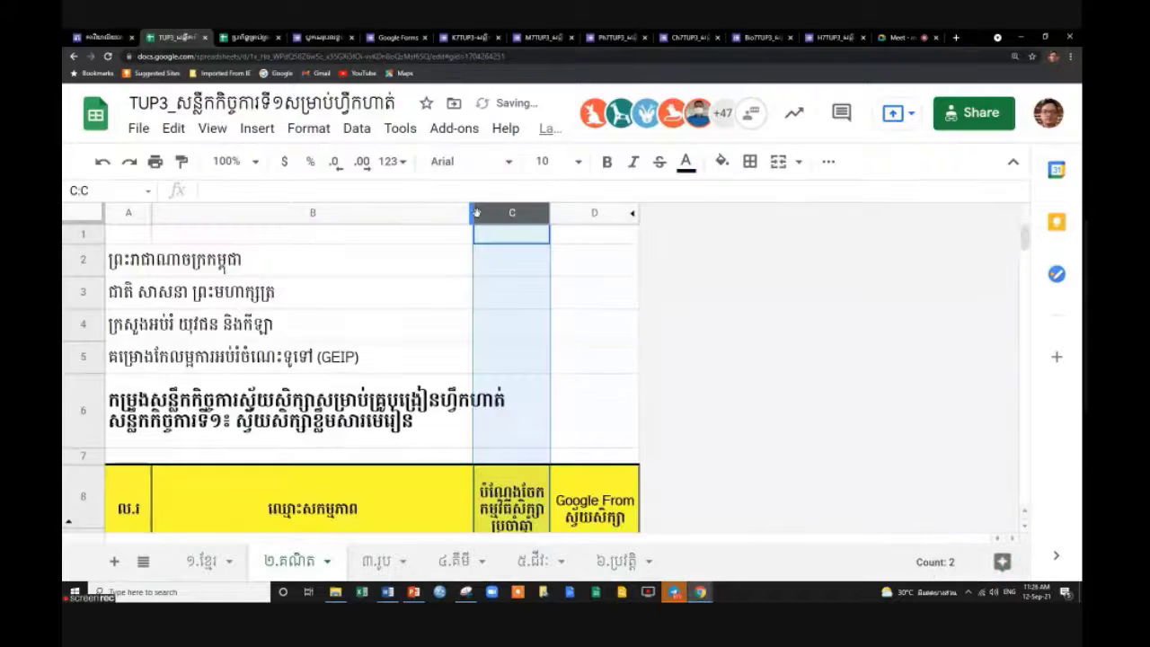
click(605, 215)
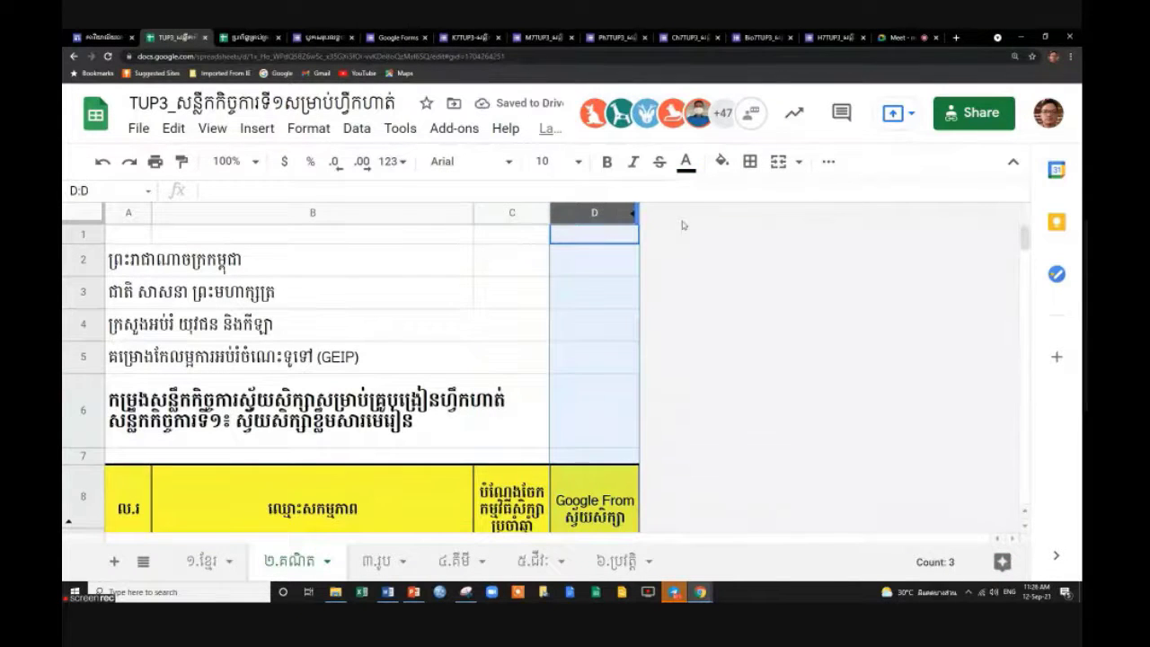
right_click(619, 216)
click(718, 440)
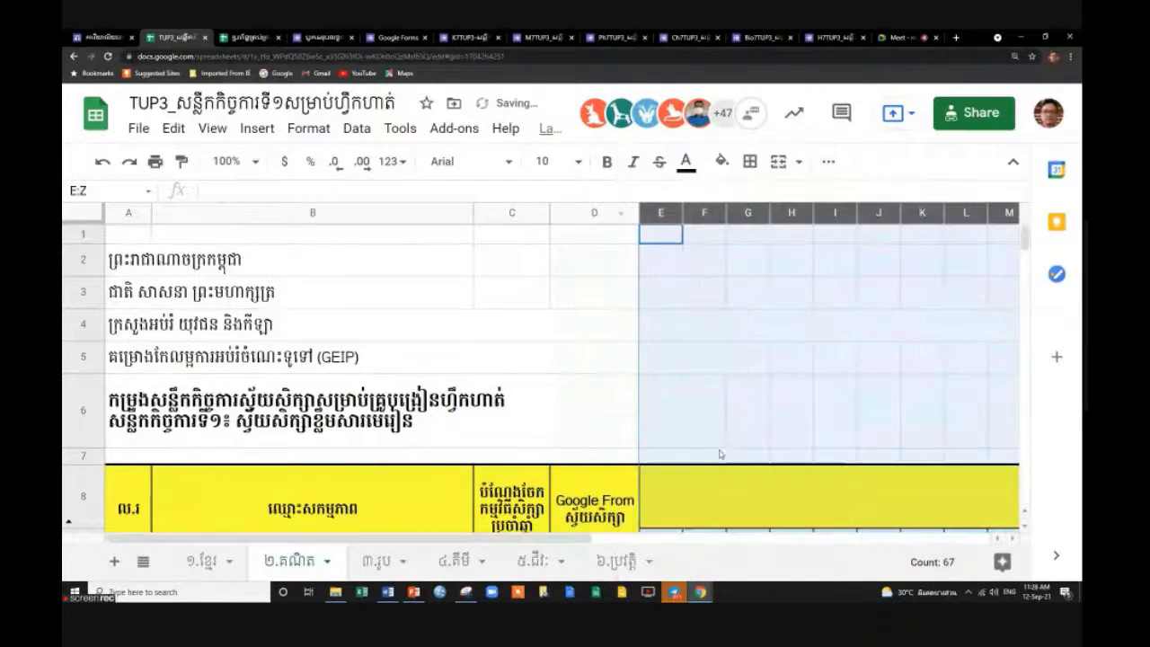
Hide the answer-data rows 13–20 below the row 12 lesson links.
scroll(724, 456, down, 3)
drag(82, 406, 82, 464)
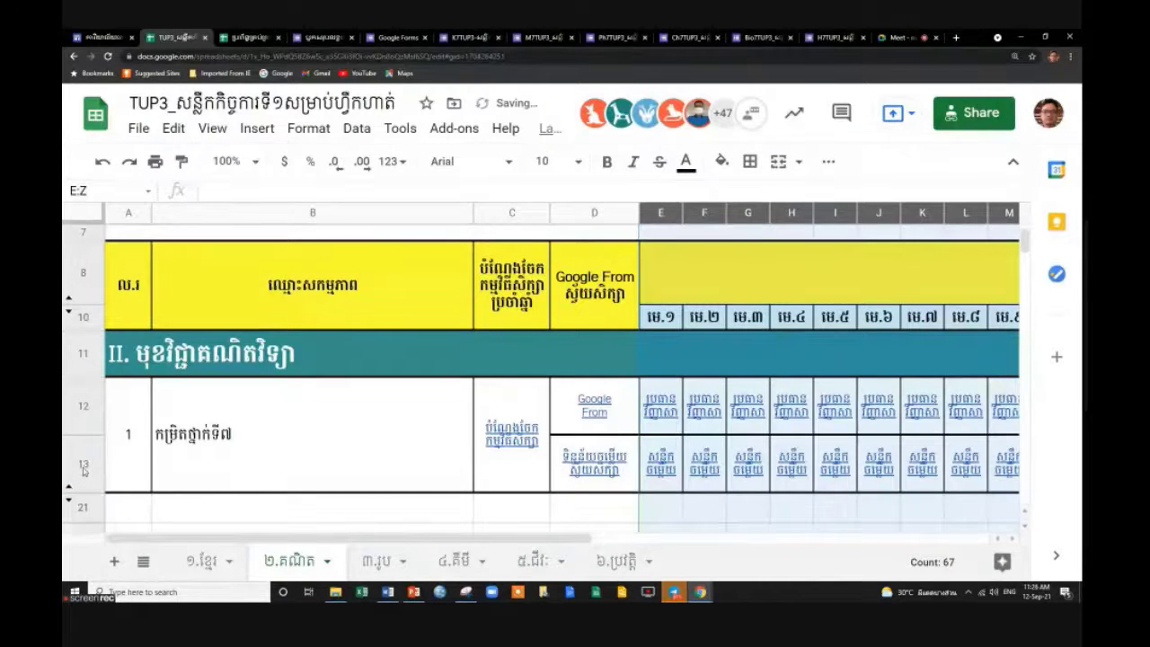
right_click(83, 449)
click(162, 413)
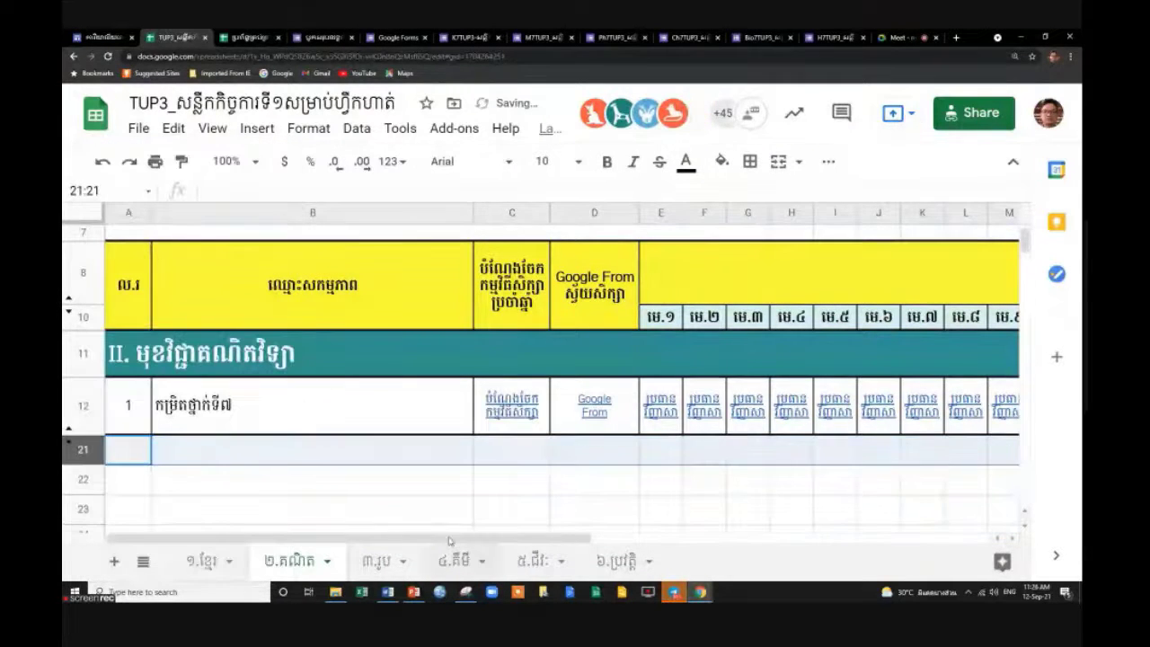
drag(465, 539, 719, 540)
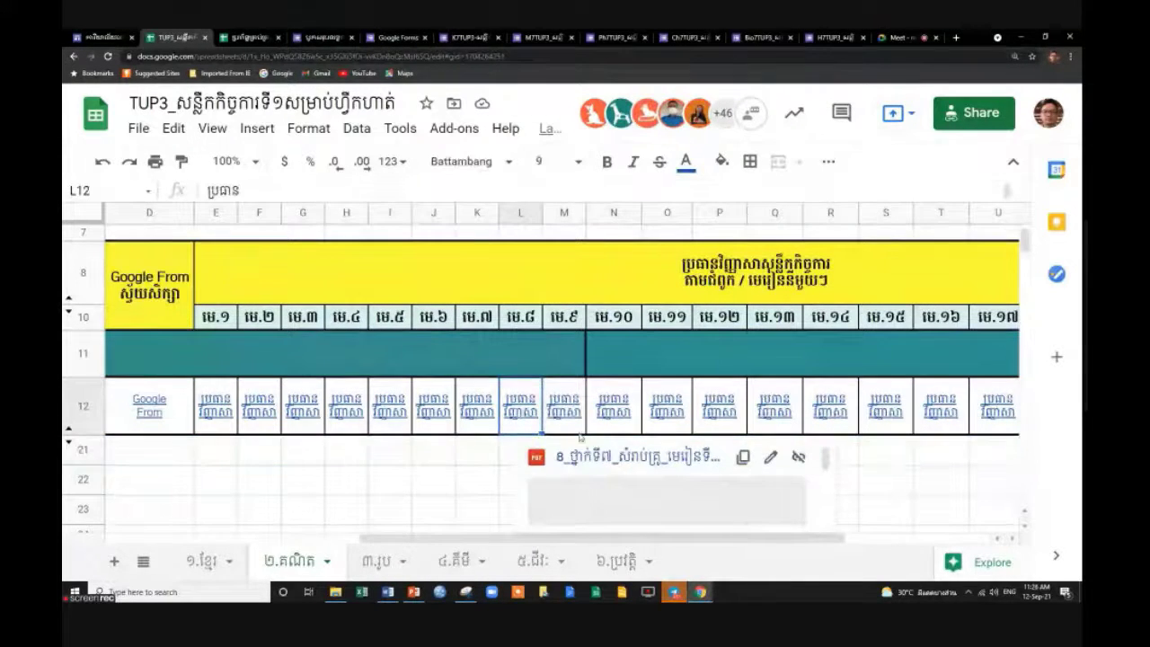
Open the lesson 8 PDF linked in row 12 and review it, highlighting question 10's instructions.
click(590, 459)
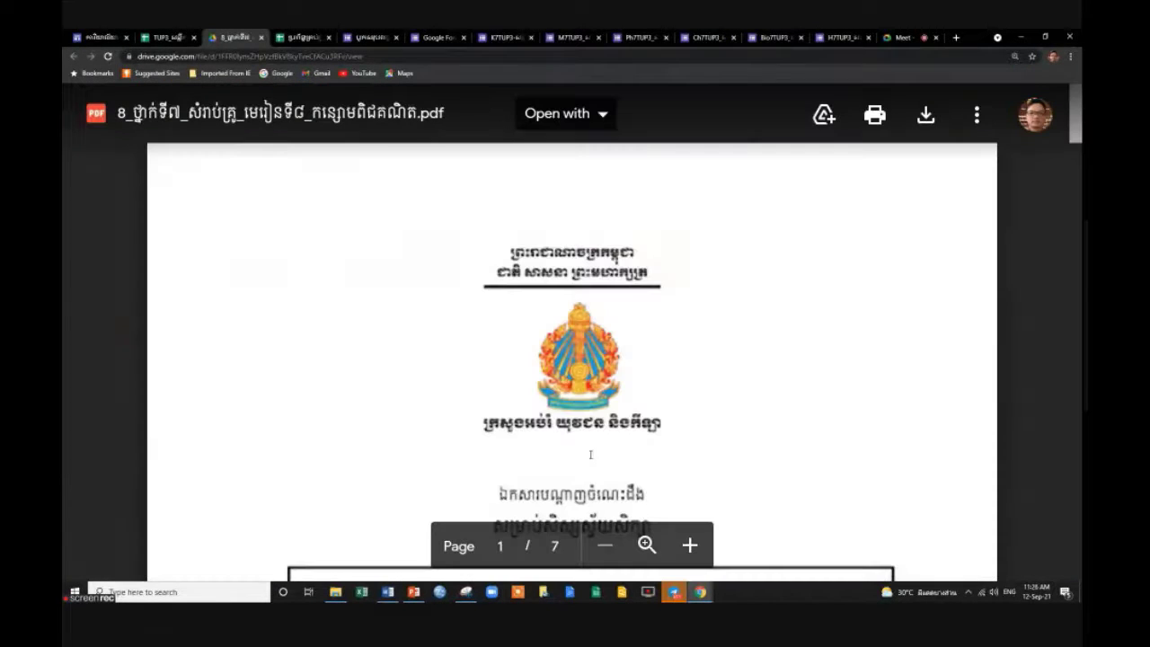
scroll(772, 374, down, 5)
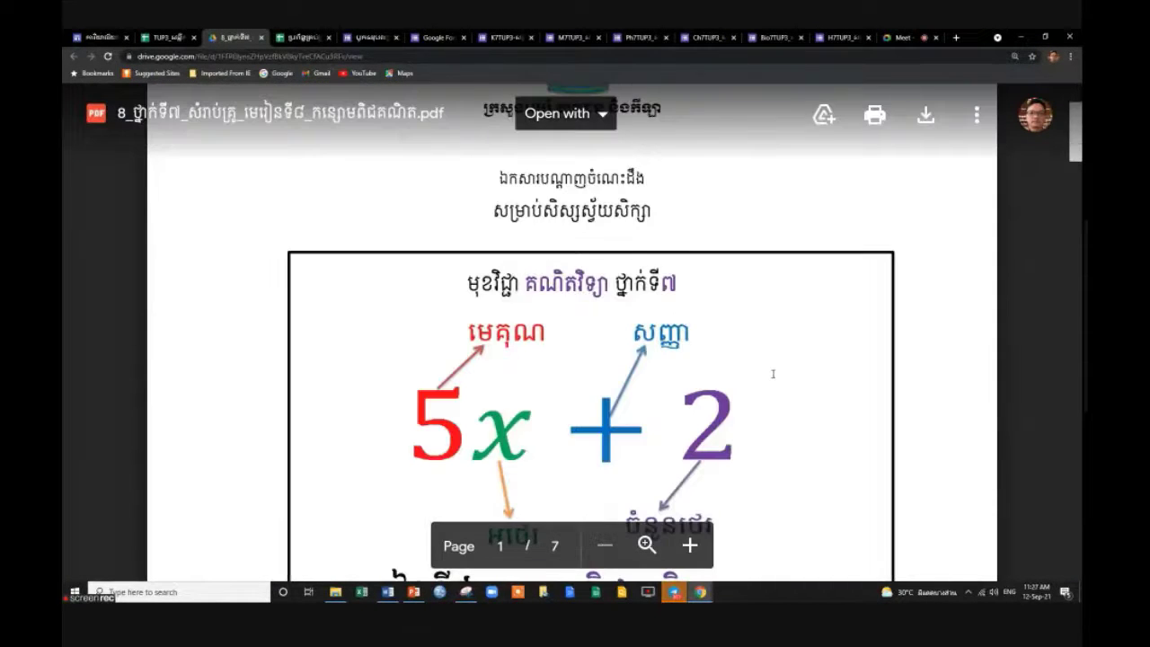
scroll(772, 374, up, 2)
scroll(773, 374, down, 3)
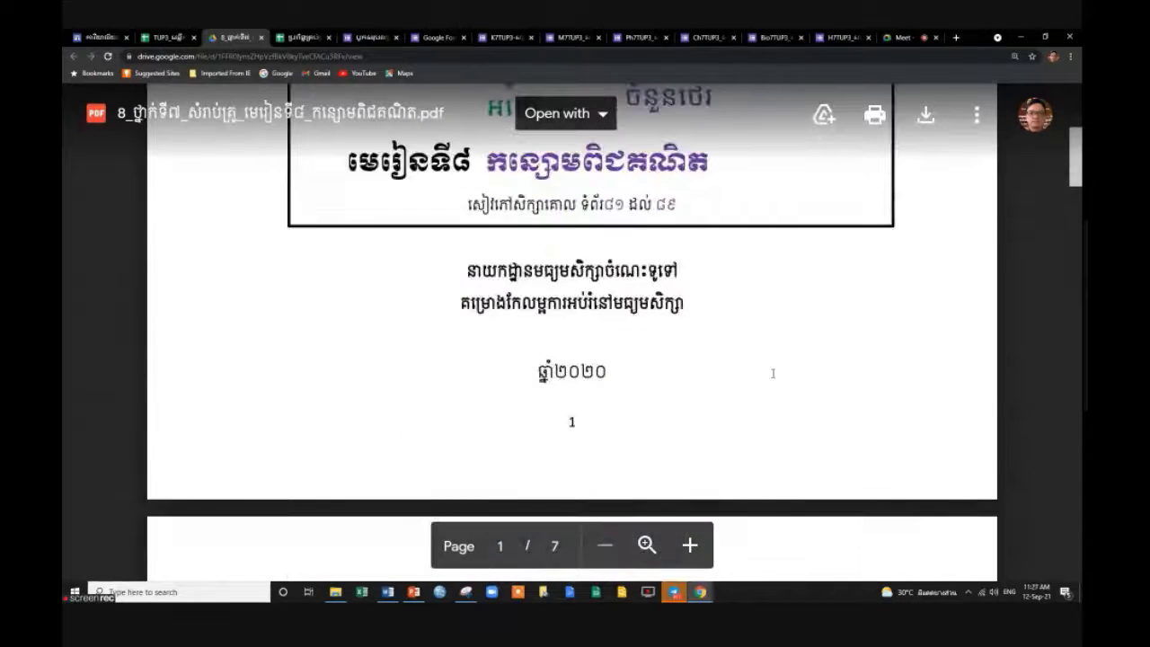
scroll(773, 374, down, 4)
scroll(773, 372, down, 7)
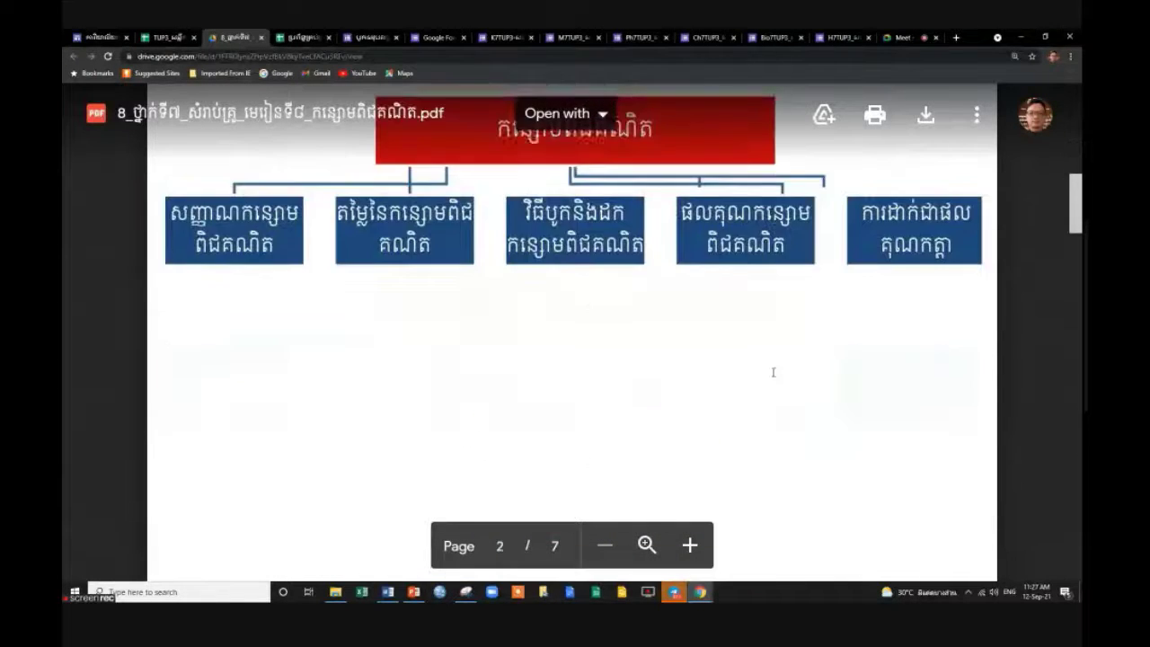
scroll(774, 371, down, 3)
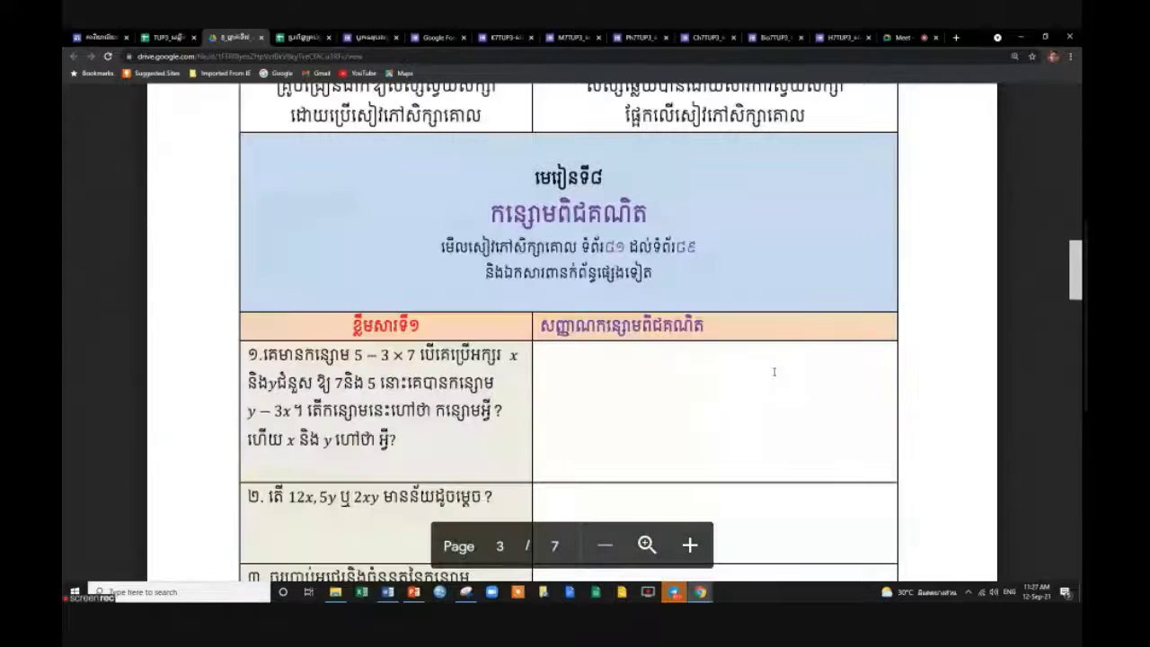
scroll(774, 371, down, 15)
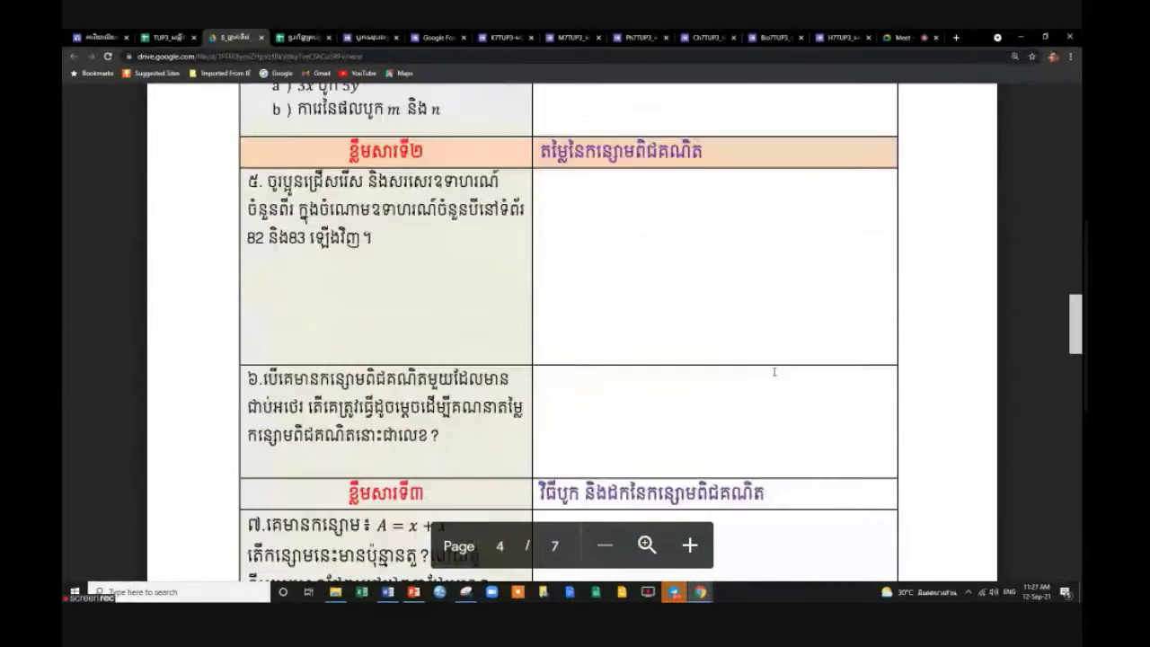
scroll(774, 371, down, 2)
scroll(773, 371, up, 2)
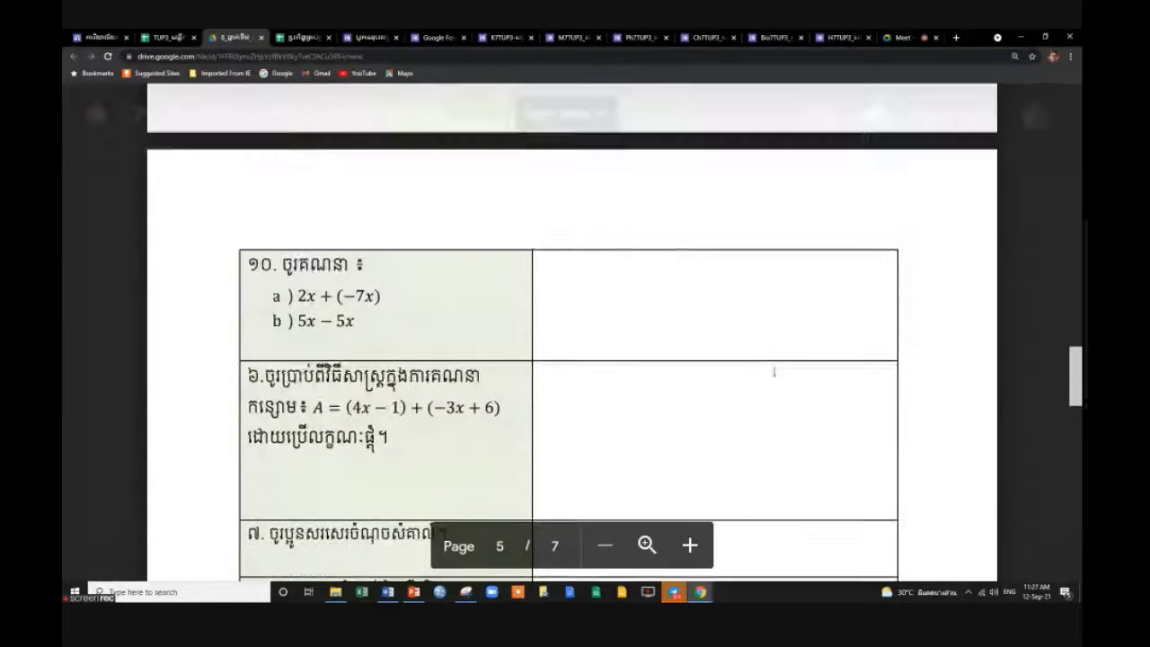
drag(281, 260, 372, 270)
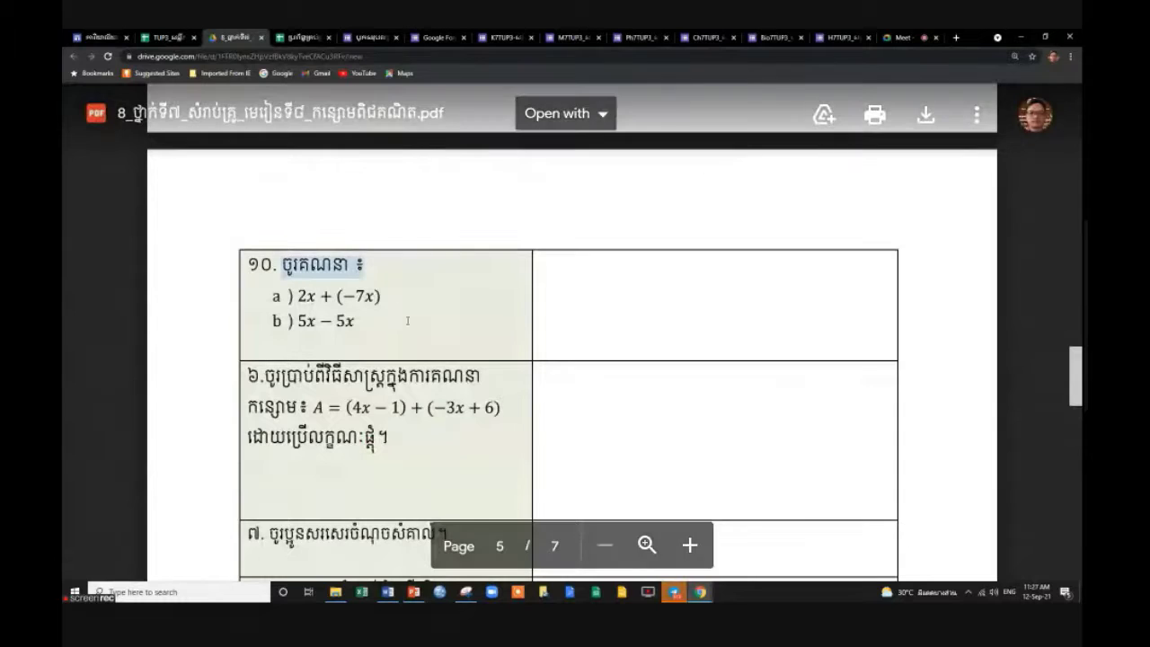
click(366, 325)
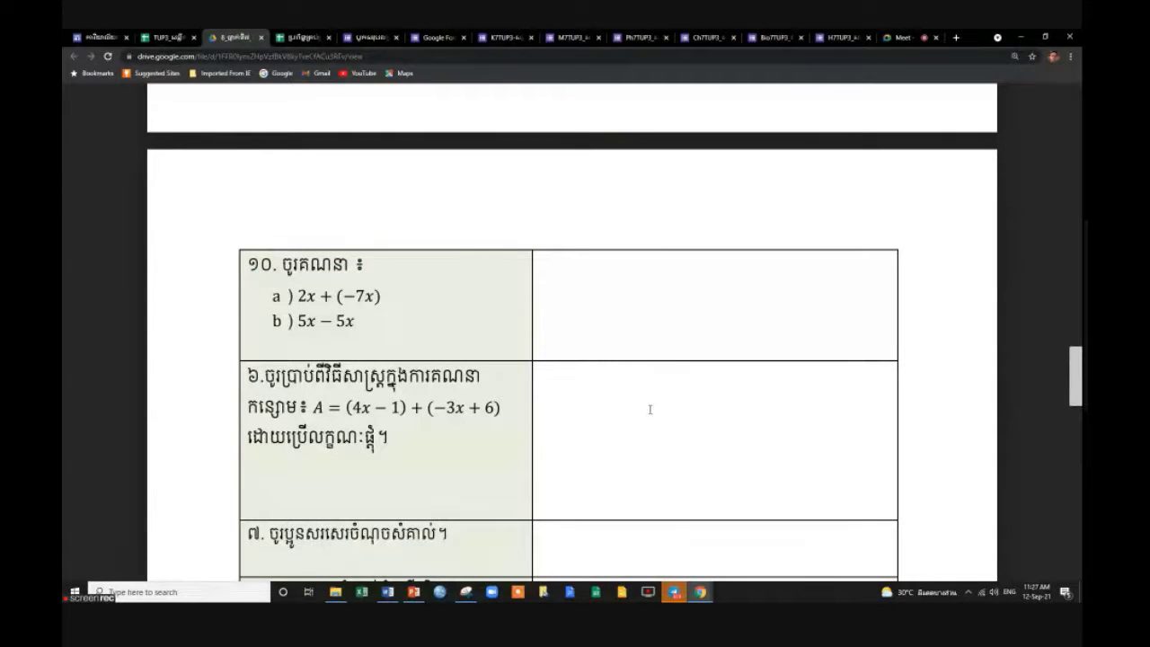
Keep reviewing the lesson 8 algebraic-expressions PDF, then close its Drive preview.
scroll(450, 455, down, 2)
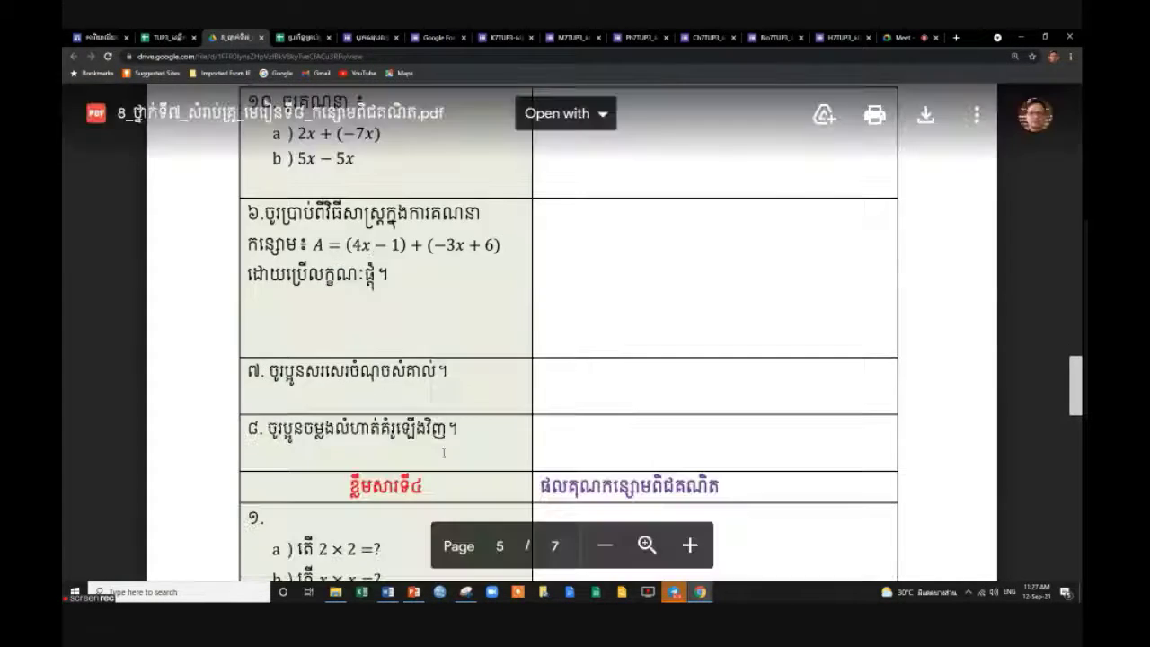
scroll(444, 453, up, 1)
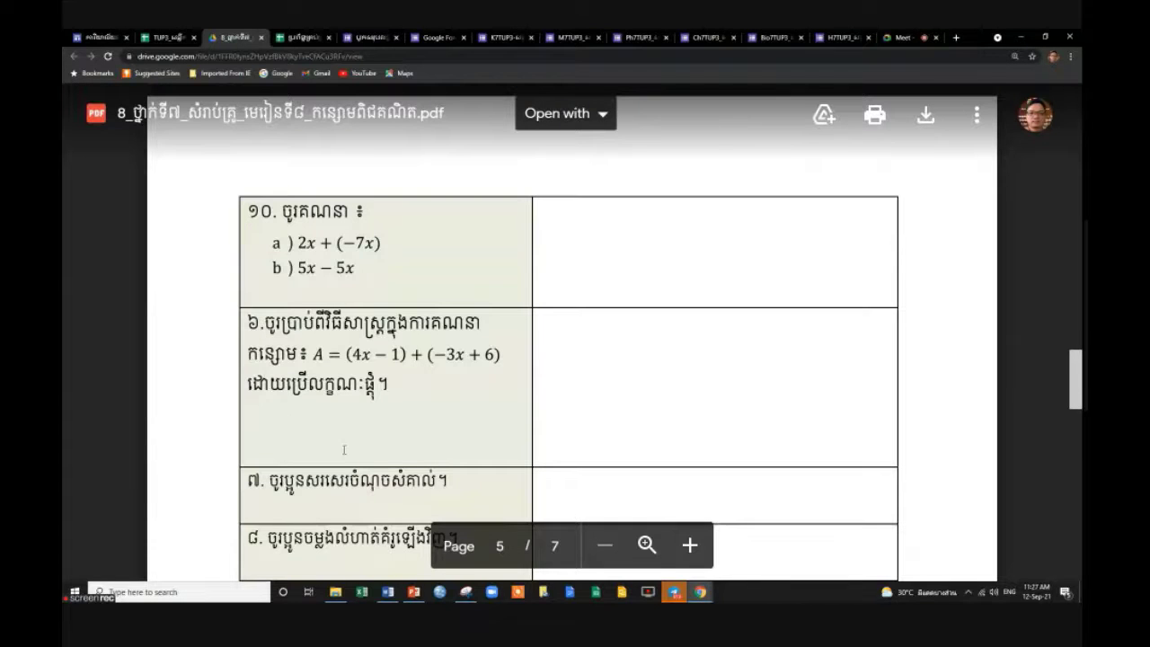
scroll(343, 449, down, 1)
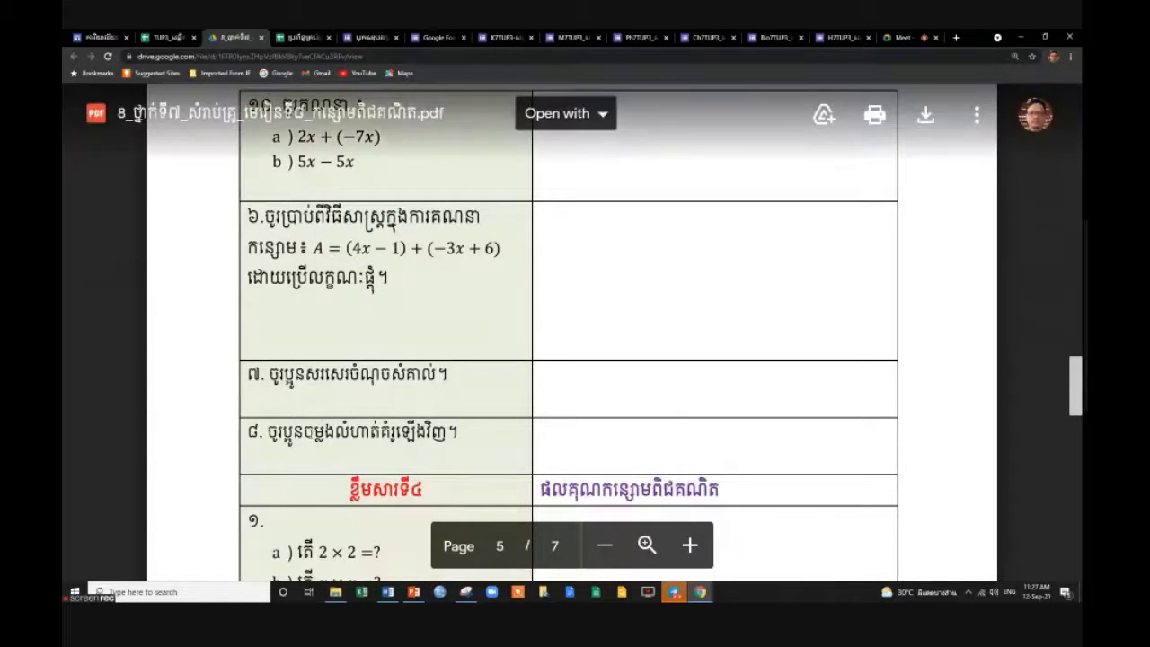
scroll(403, 391, up, 1)
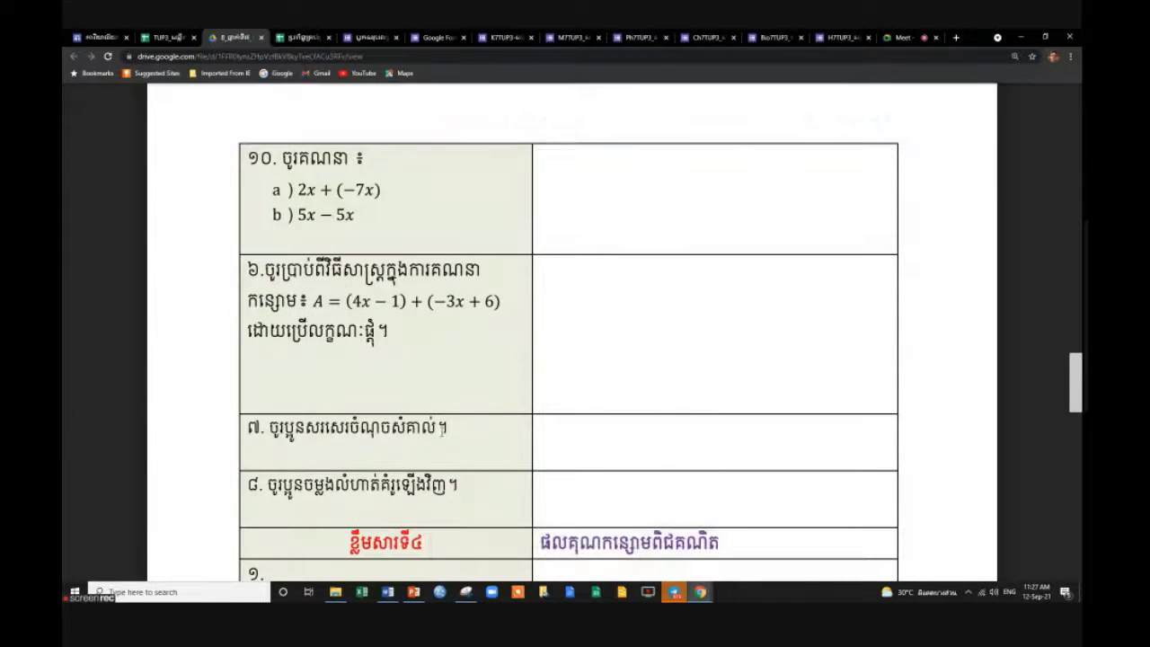
scroll(480, 377, up, 1)
scroll(481, 378, up, 2)
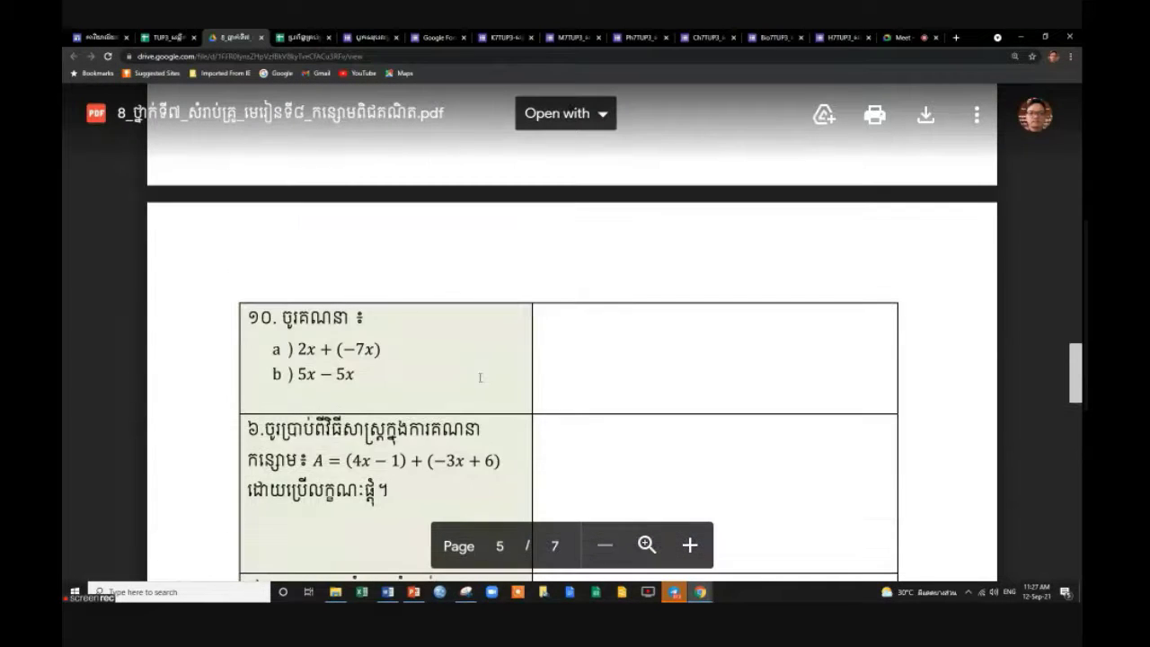
scroll(481, 378, down, 2)
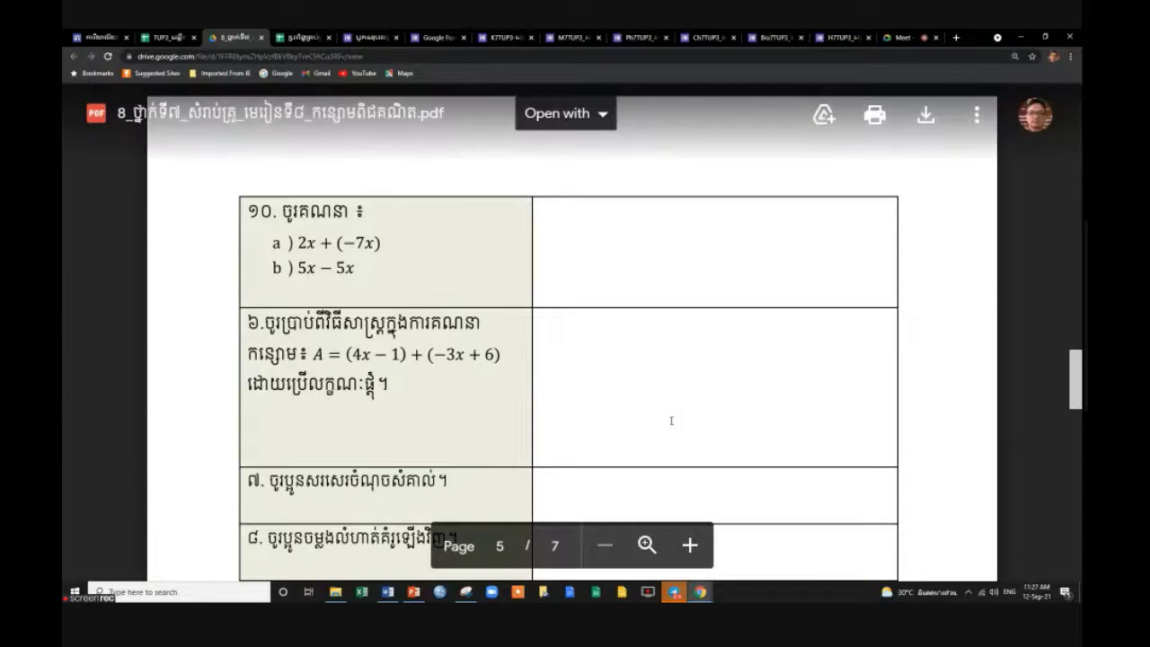
scroll(671, 420, down, 2)
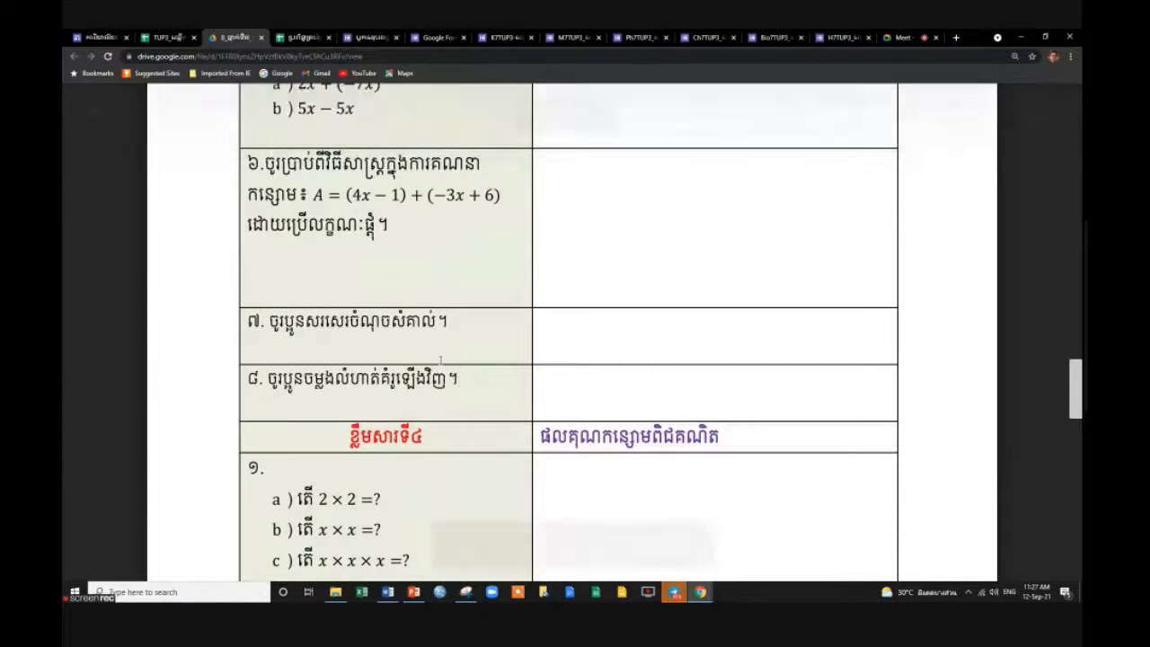
scroll(476, 382, up, 2)
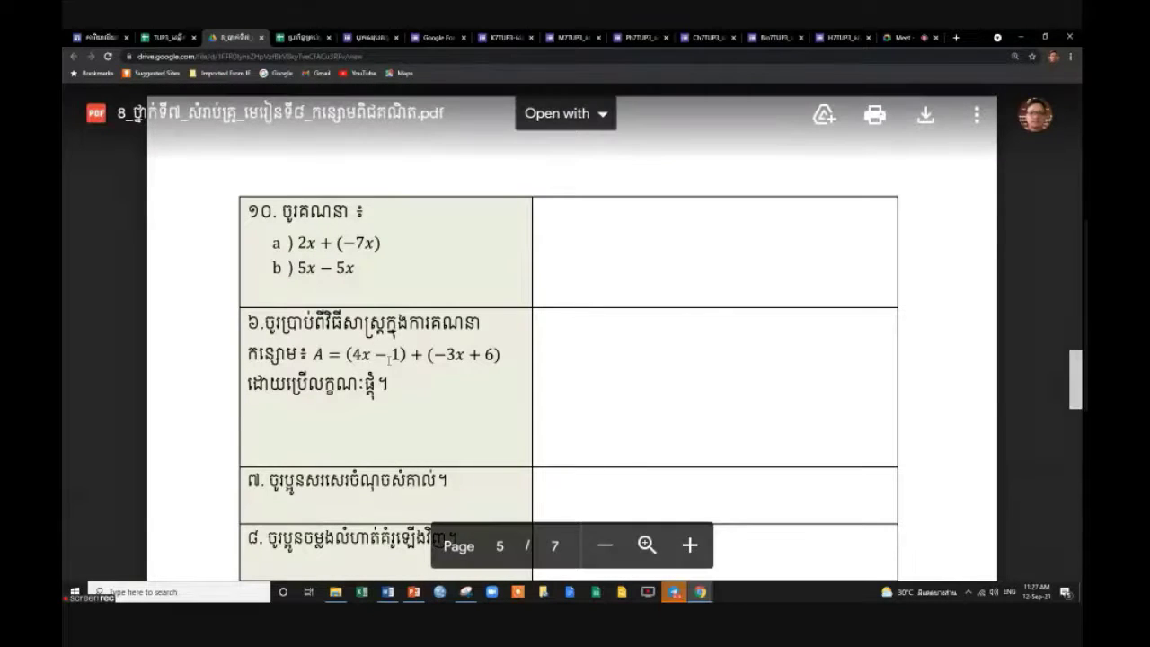
scroll(388, 359, down, 2)
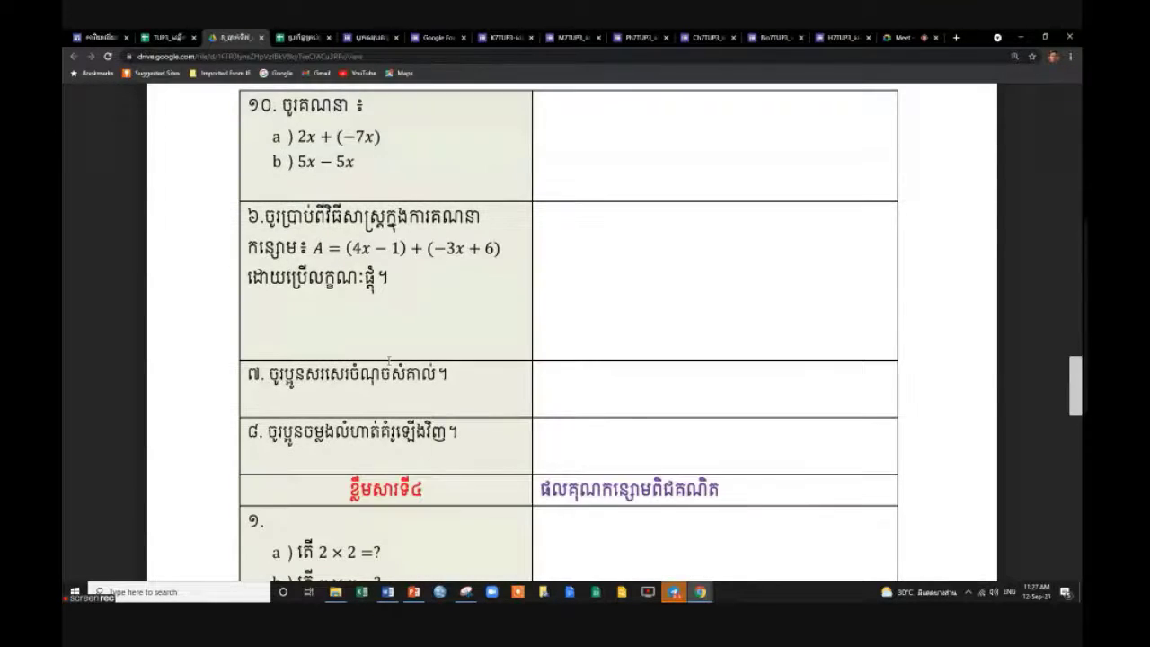
scroll(388, 359, down, 7)
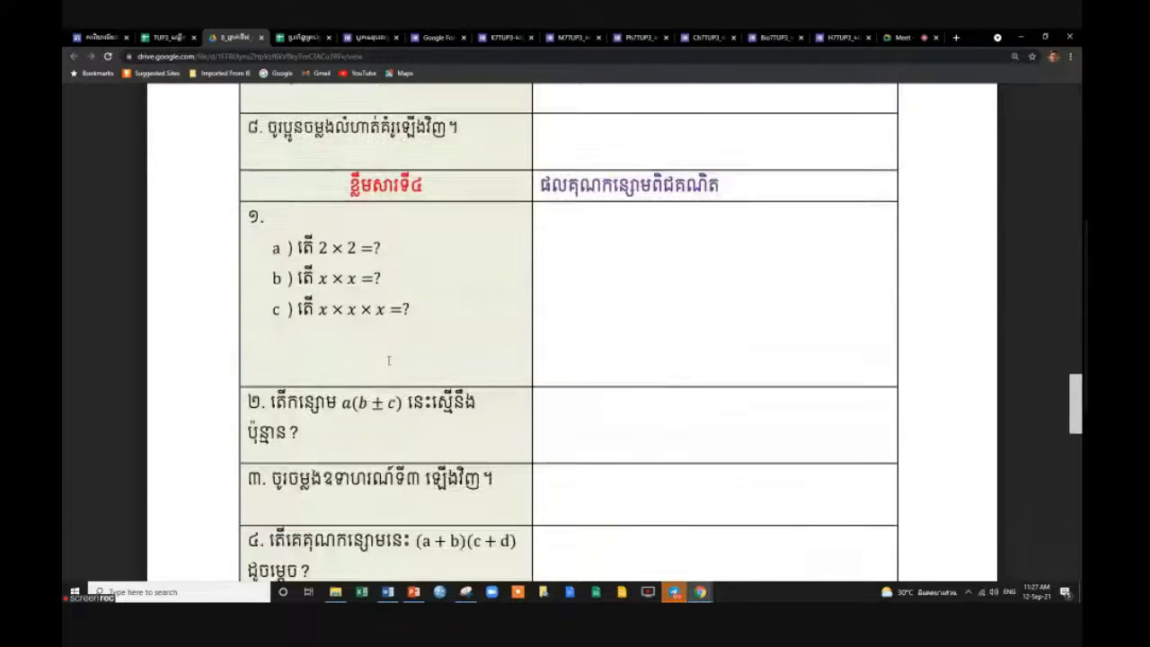
scroll(388, 359, up, 8)
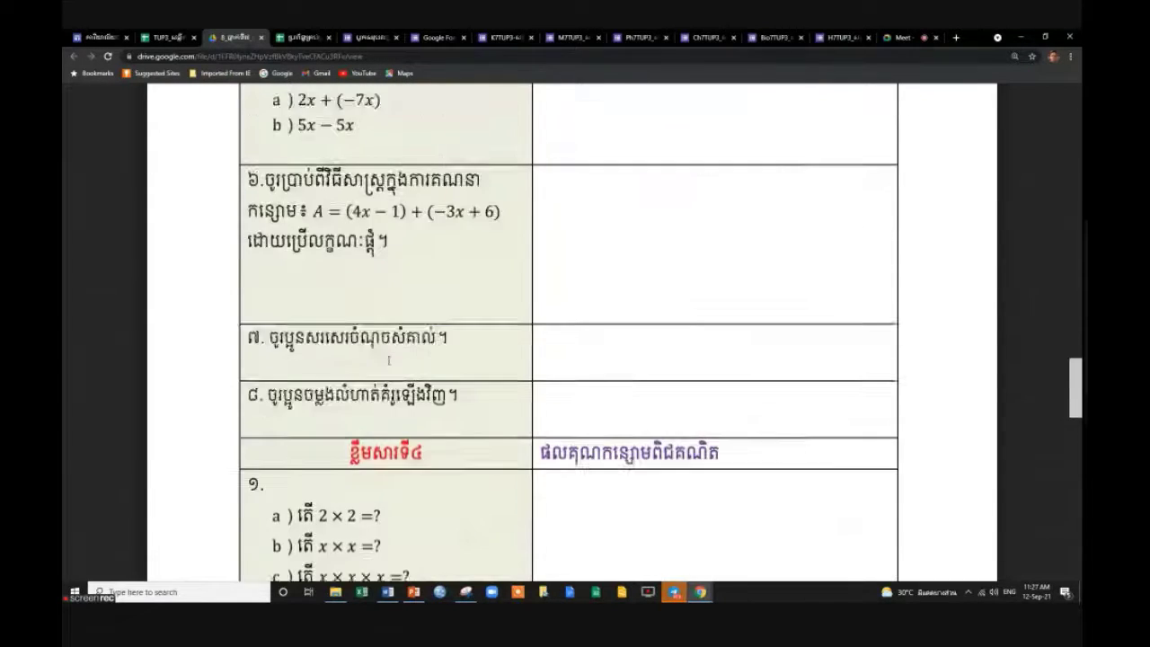
scroll(388, 359, up, 20)
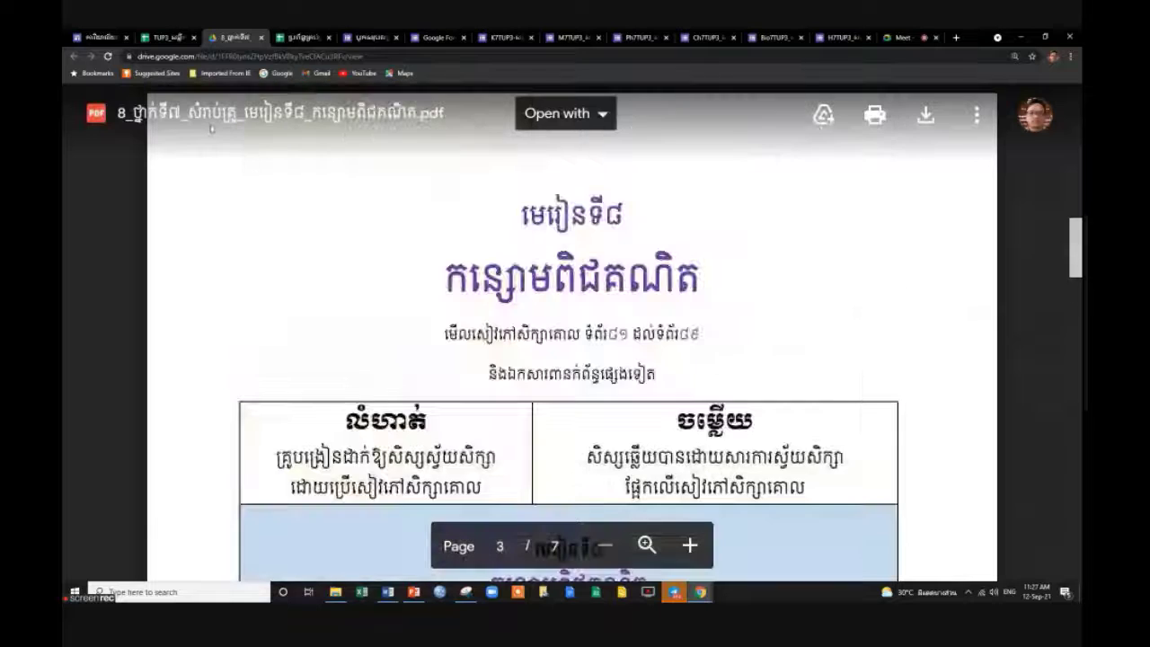
click(261, 37)
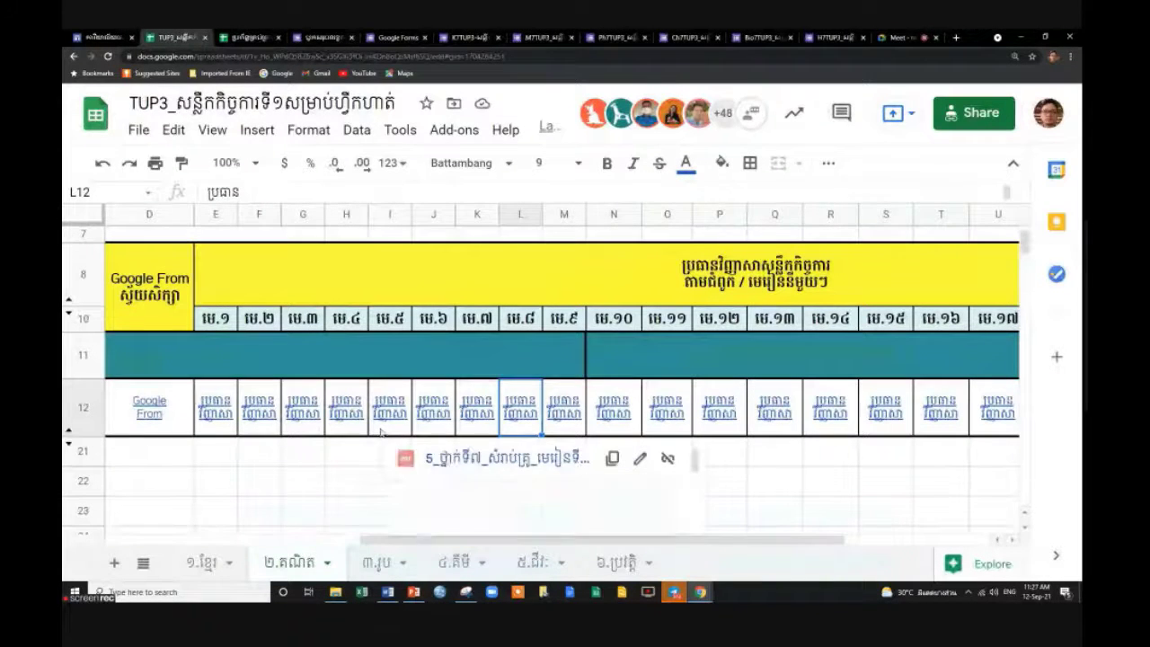
click(921, 38)
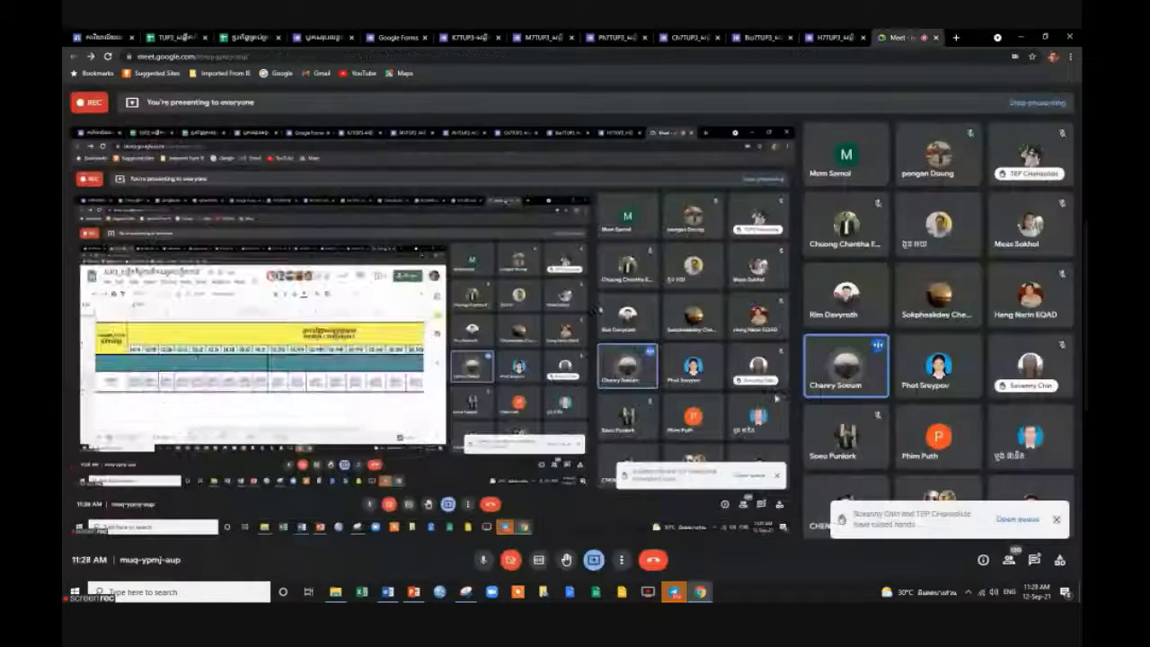
click(1055, 522)
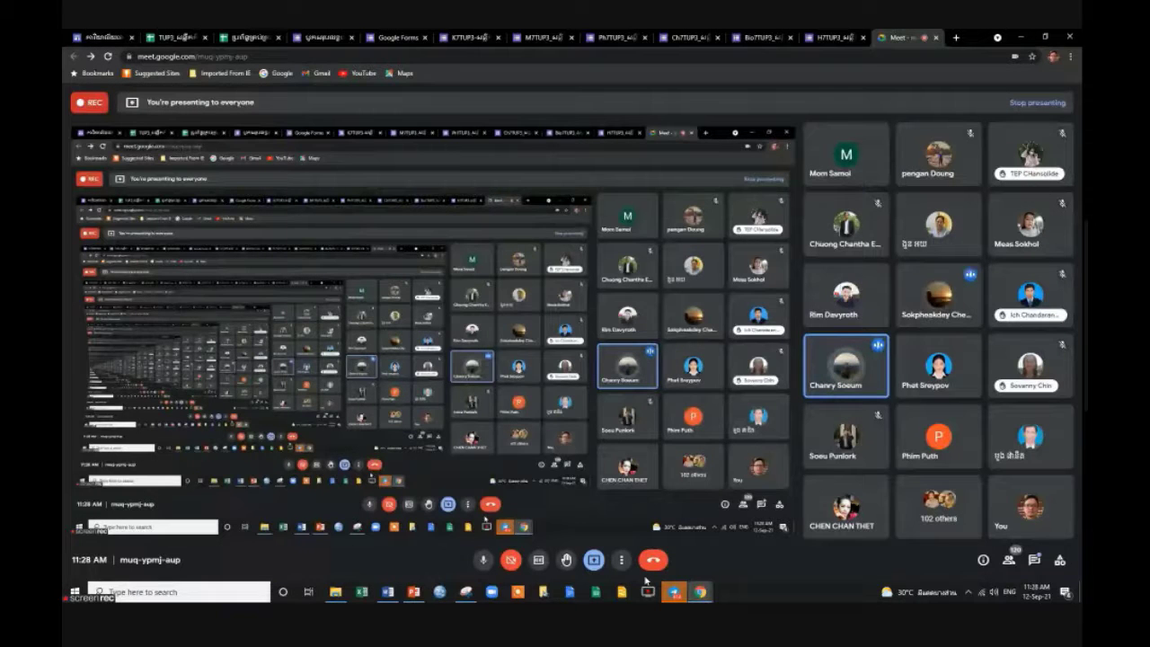
click(175, 37)
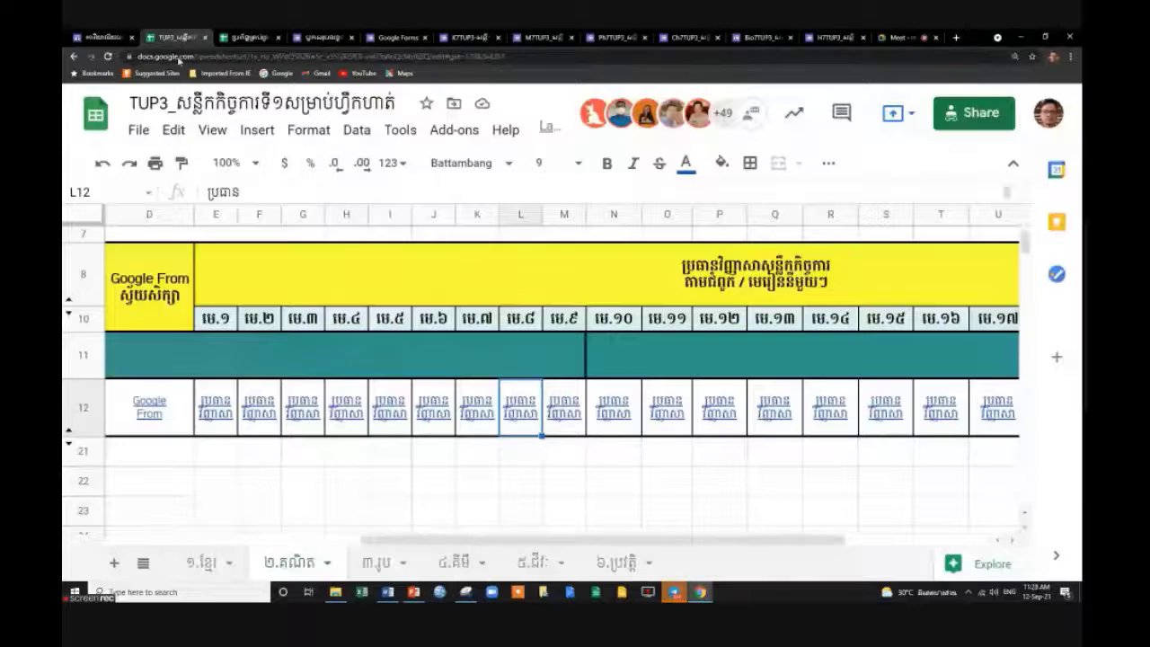
Bring up row 21's options, then check the Meet call and return to the spreadsheet.
click(86, 453)
right_click(81, 450)
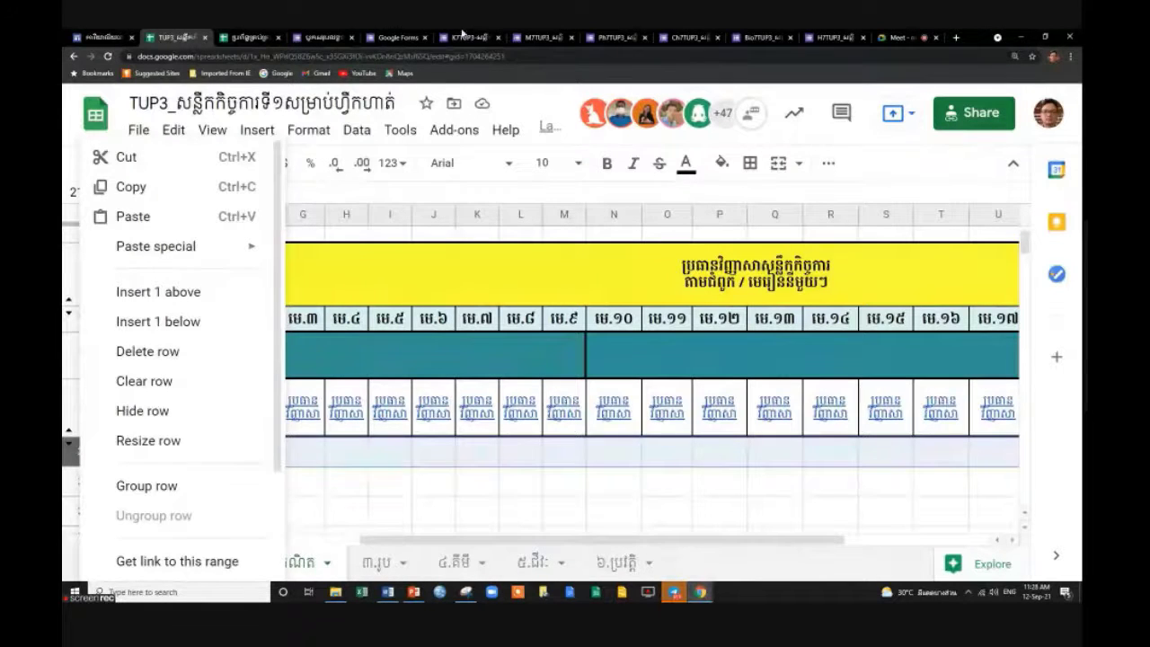
click(903, 38)
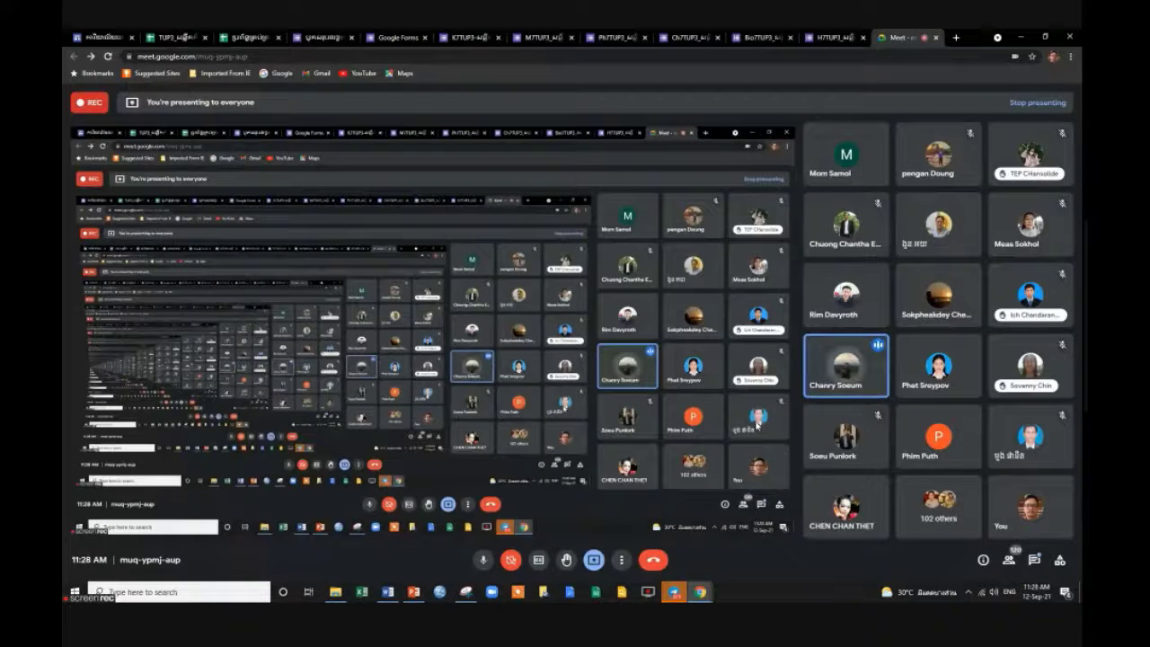
click(177, 37)
Open the lesson 11 PDF linked from cell O12.
click(418, 451)
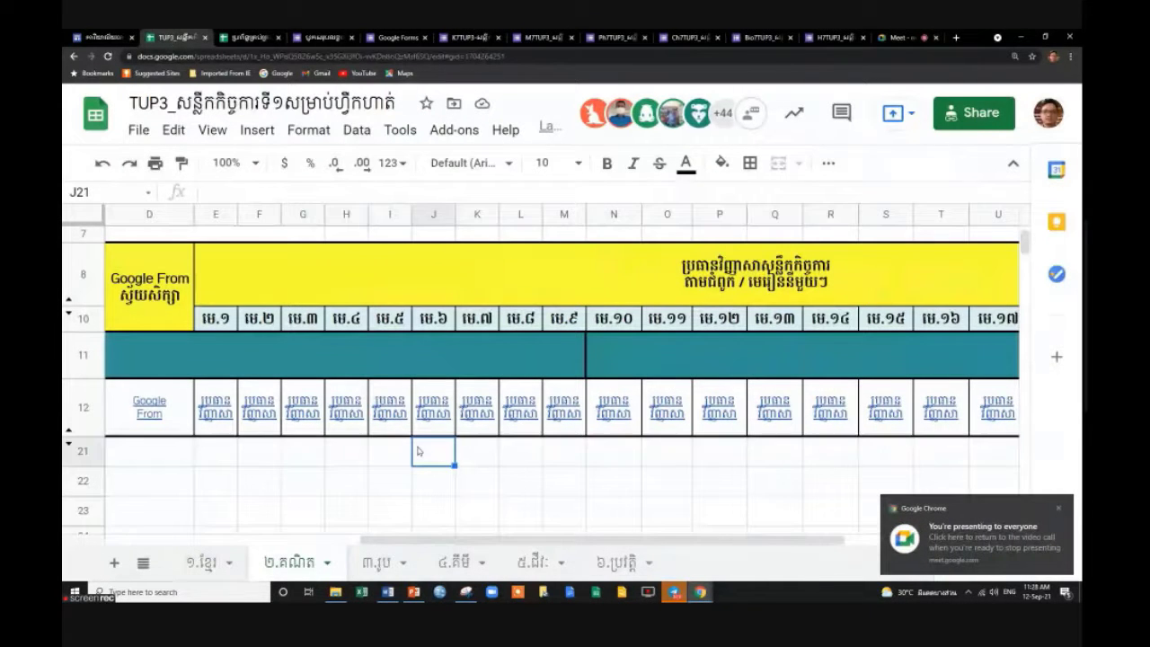
click(670, 411)
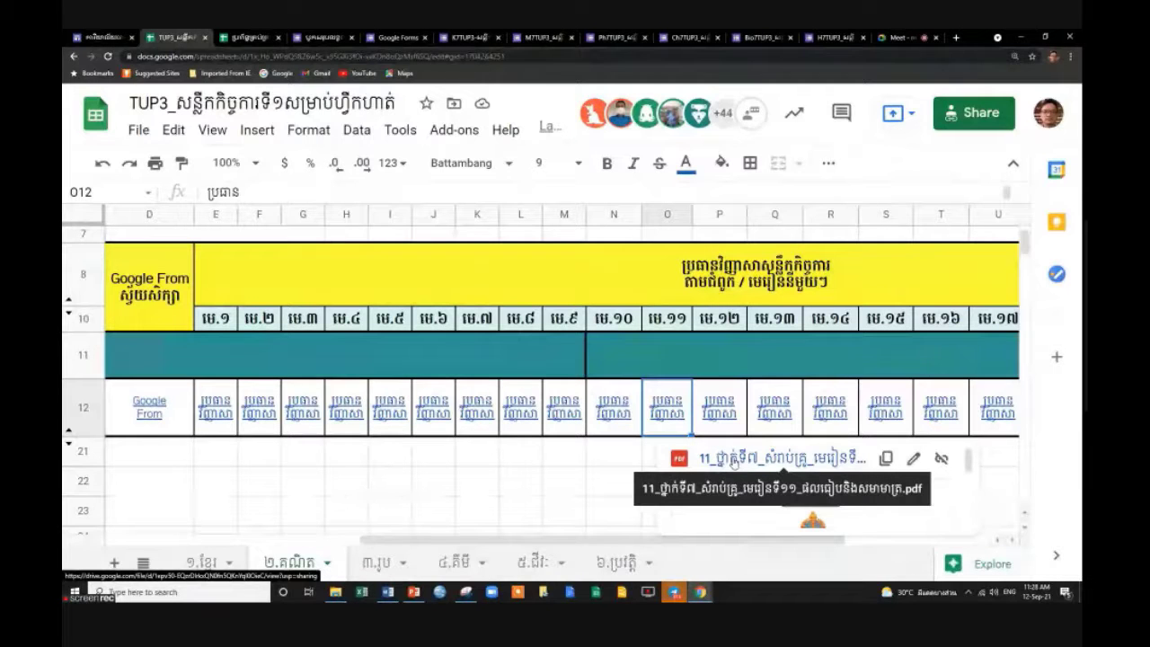
click(734, 460)
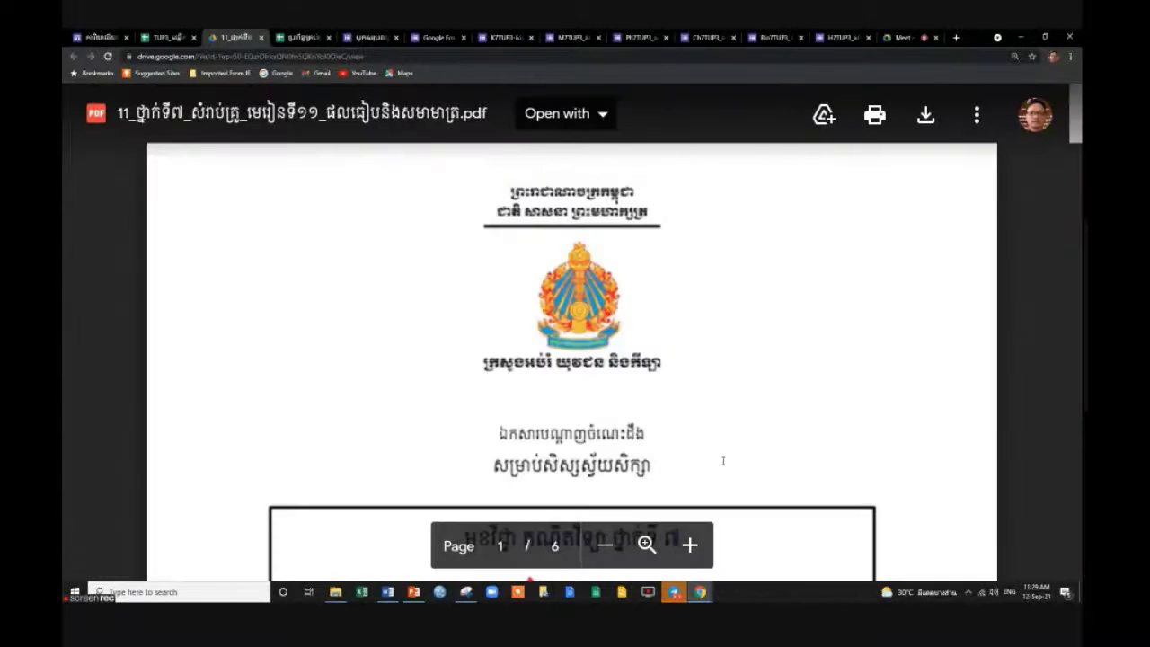
Scroll through the lesson 11 ratio-and-proportion PDF, then close its preview.
scroll(723, 461, down, 5)
scroll(723, 461, down, 10)
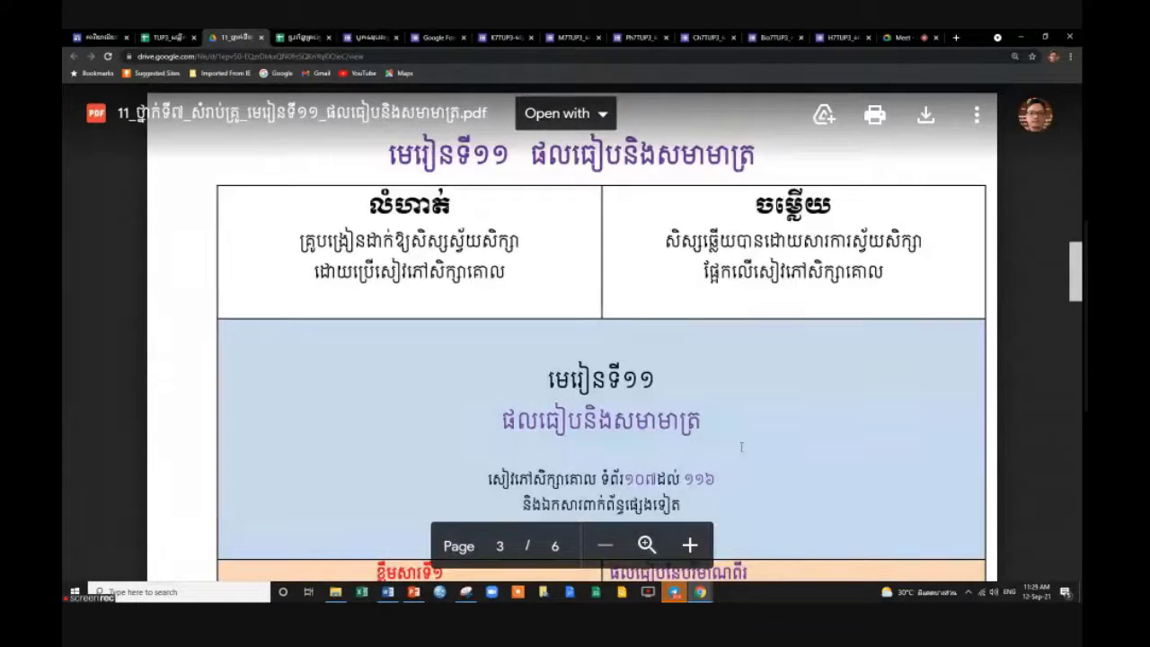
scroll(741, 447, down, 3)
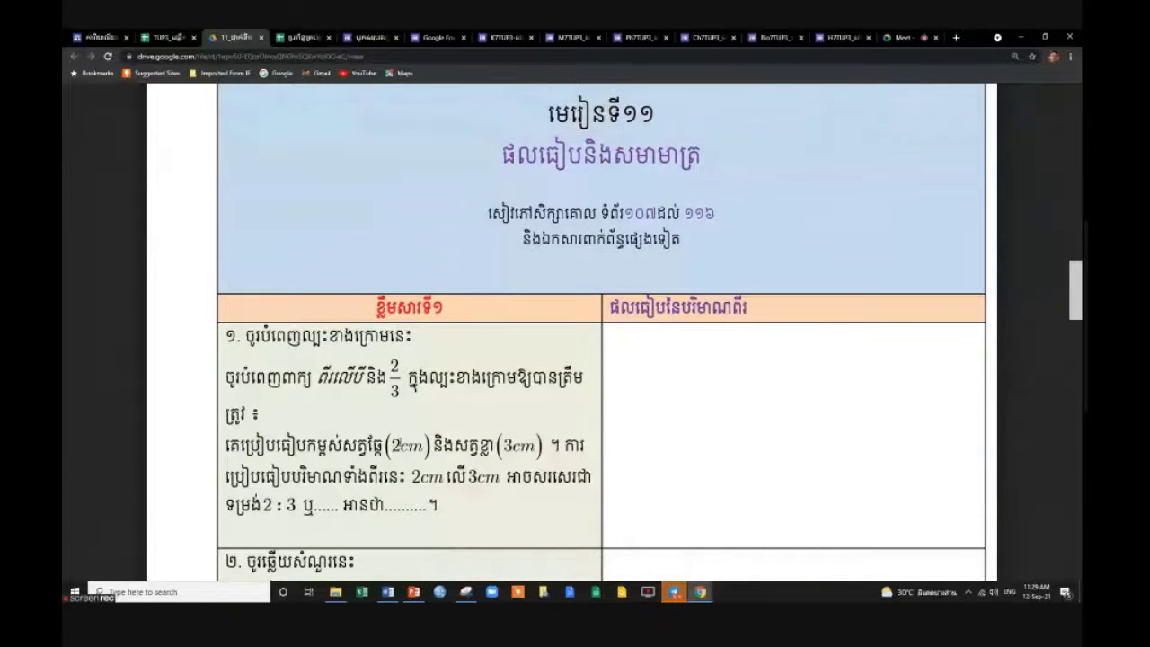
scroll(602, 359, down, 1)
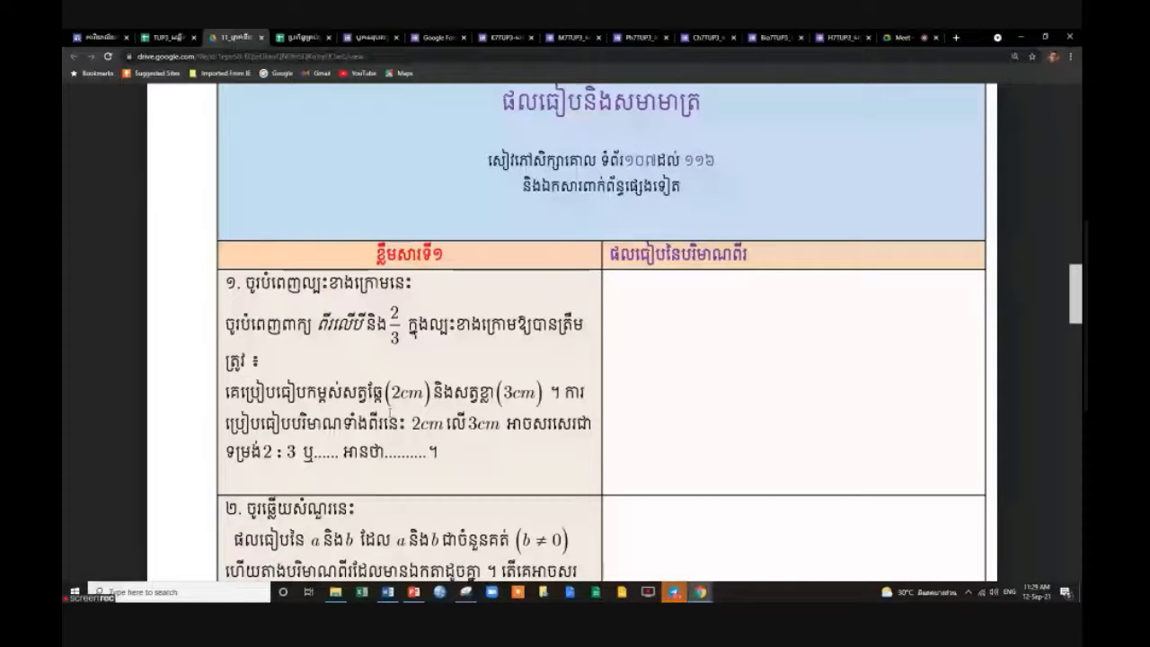
scroll(540, 444, down, 1)
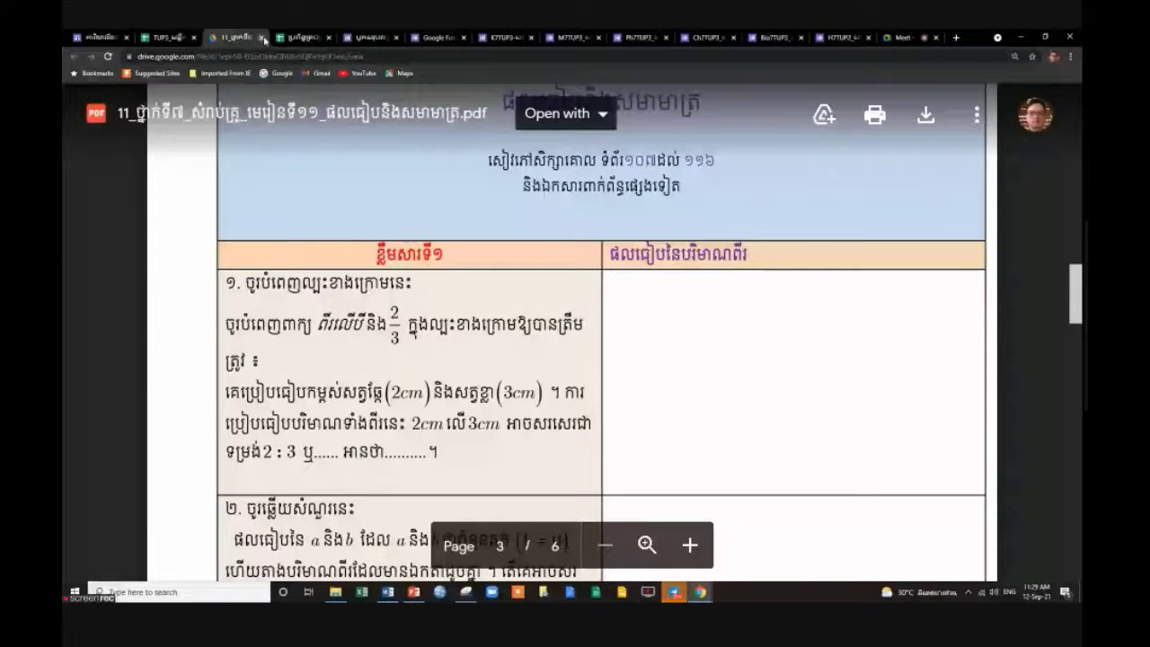
click(262, 38)
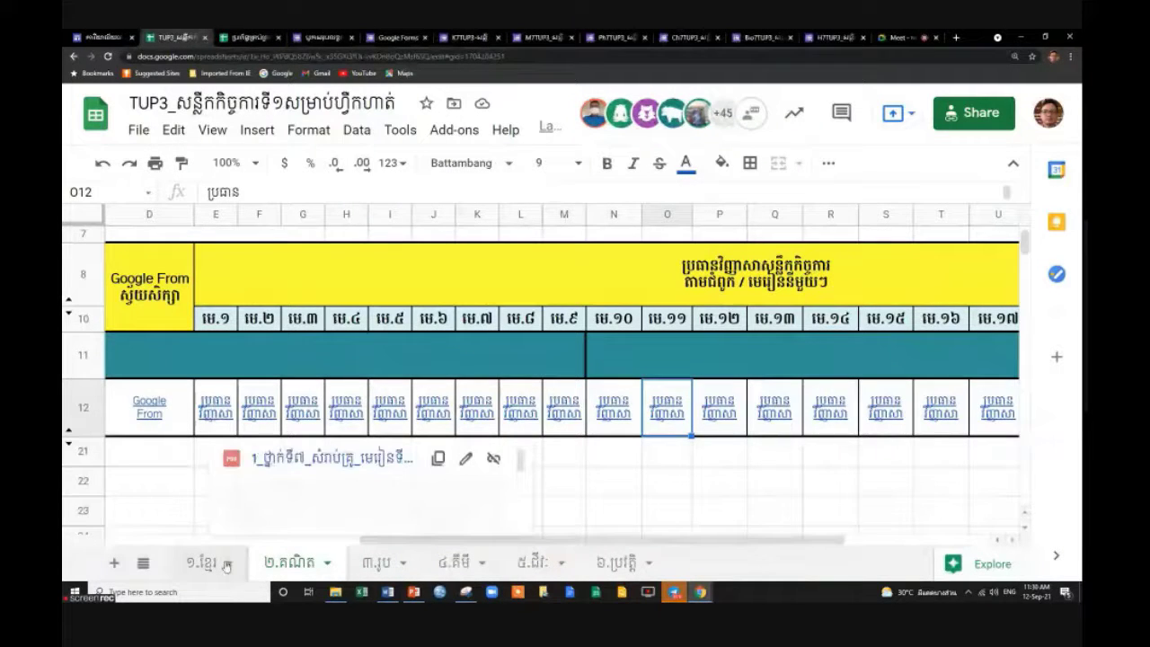
On the ១.ខ្មែរ tab, unhide lesson columns E–N and hide answer-data row 13.
click(225, 563)
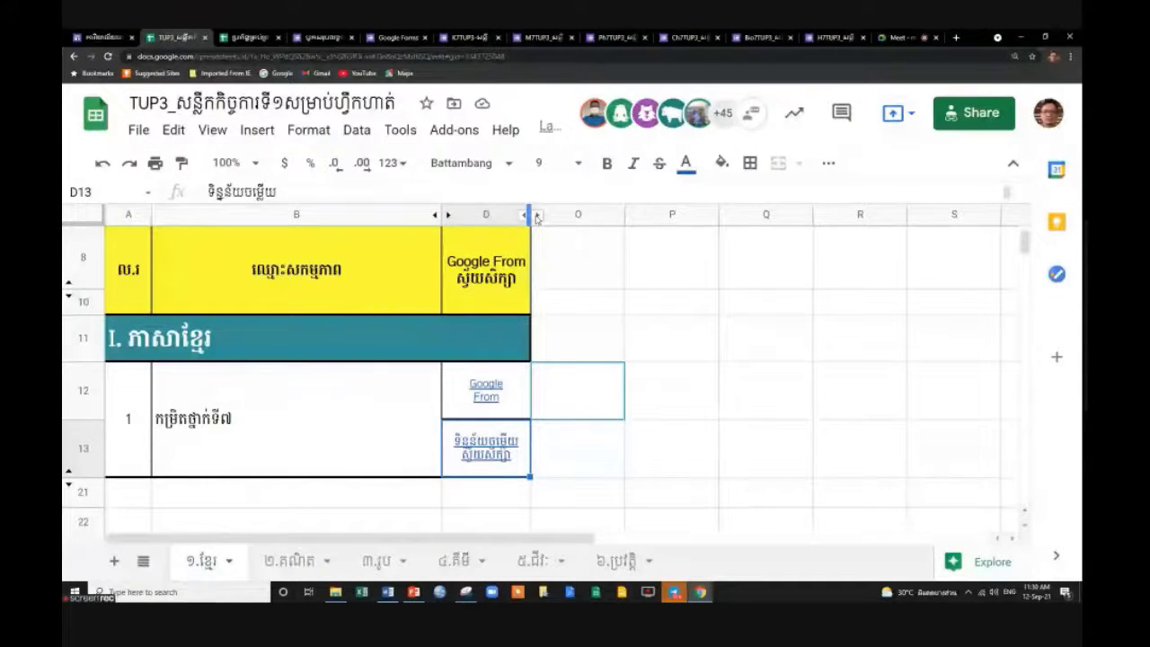
click(536, 216)
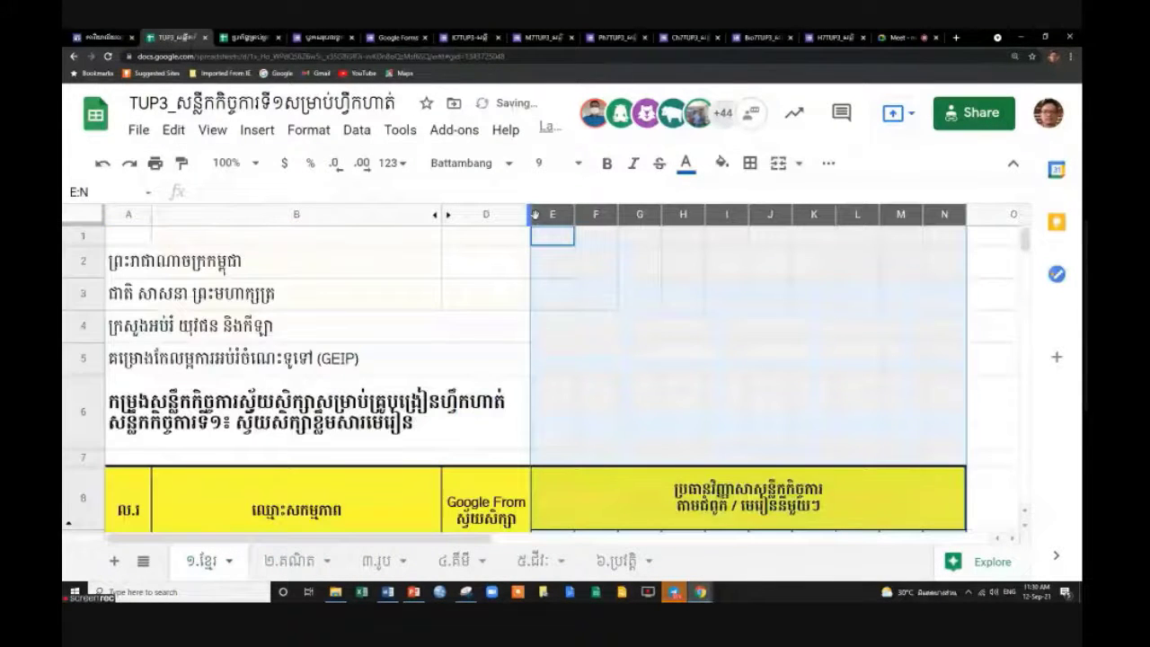
scroll(578, 443, down, 3)
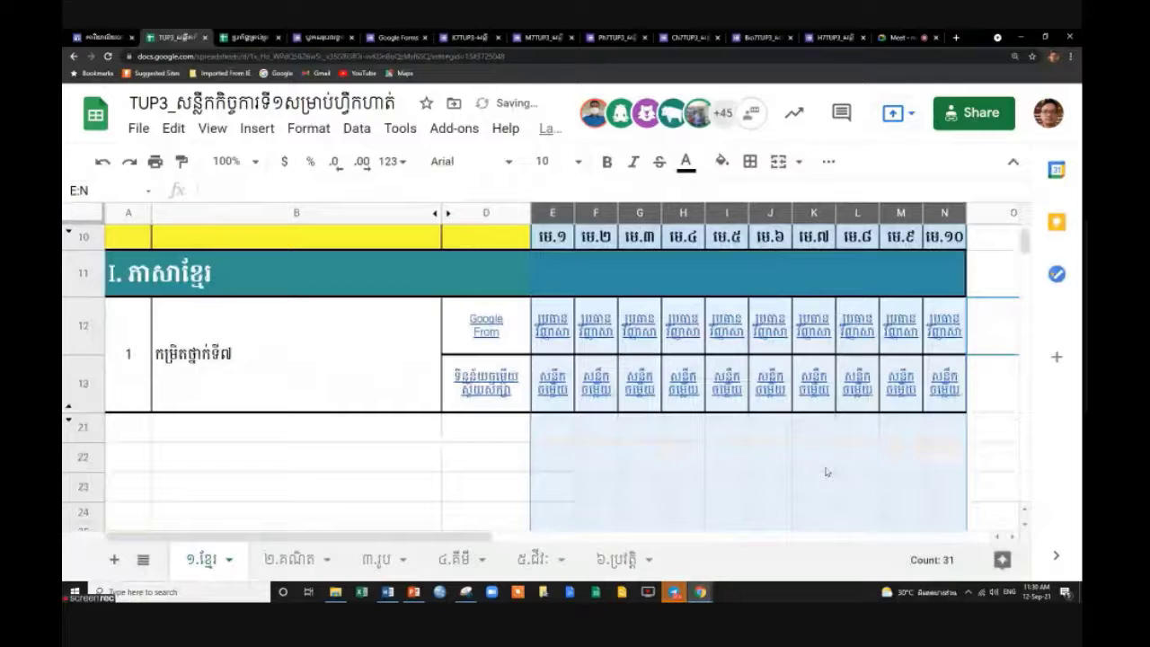
click(577, 443)
right_click(90, 396)
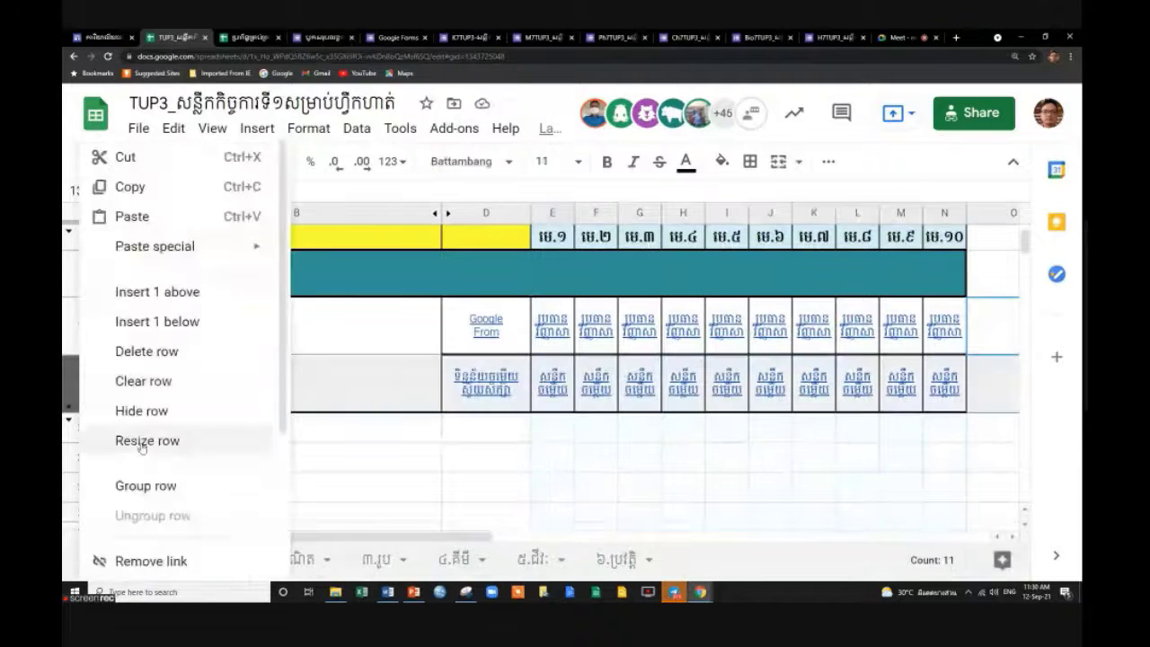
click(159, 413)
On the ៣.រូប tab, unhide lesson columns E–T and hide answer-data rows 13–20.
click(296, 559)
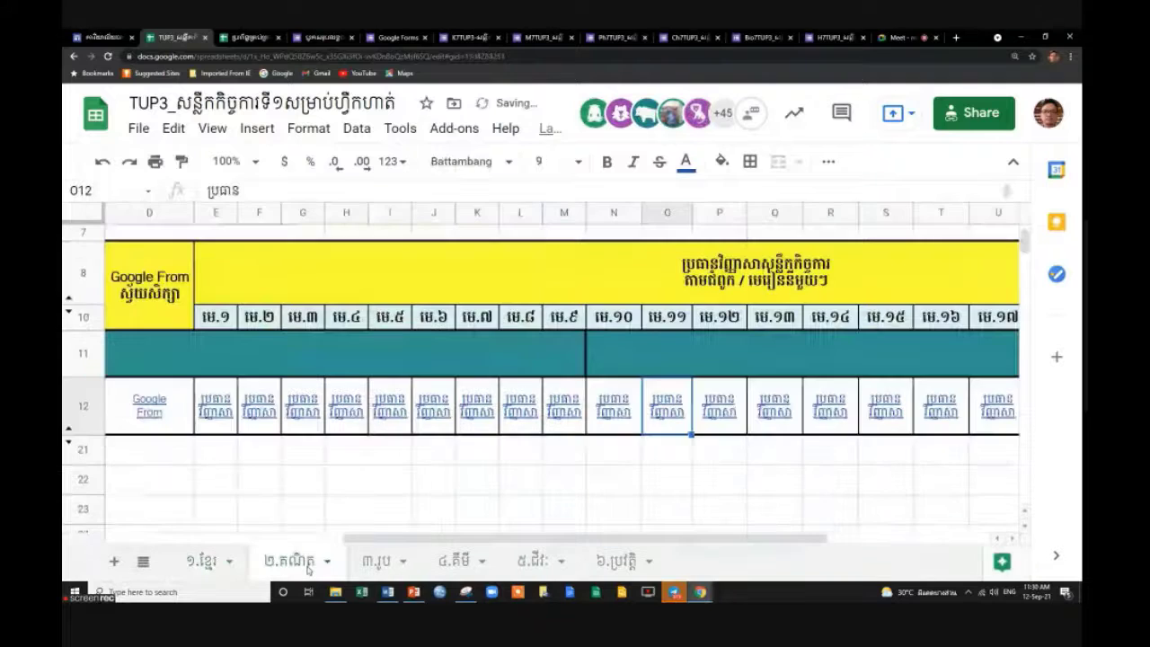
click(375, 560)
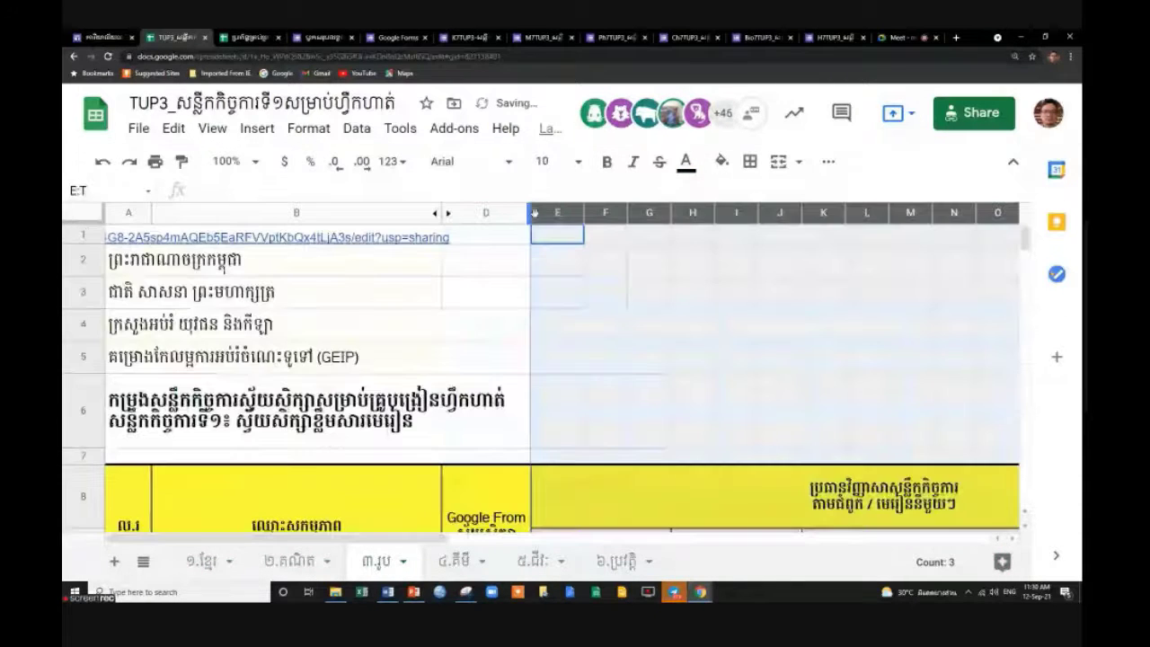
click(536, 213)
scroll(633, 460, down, 5)
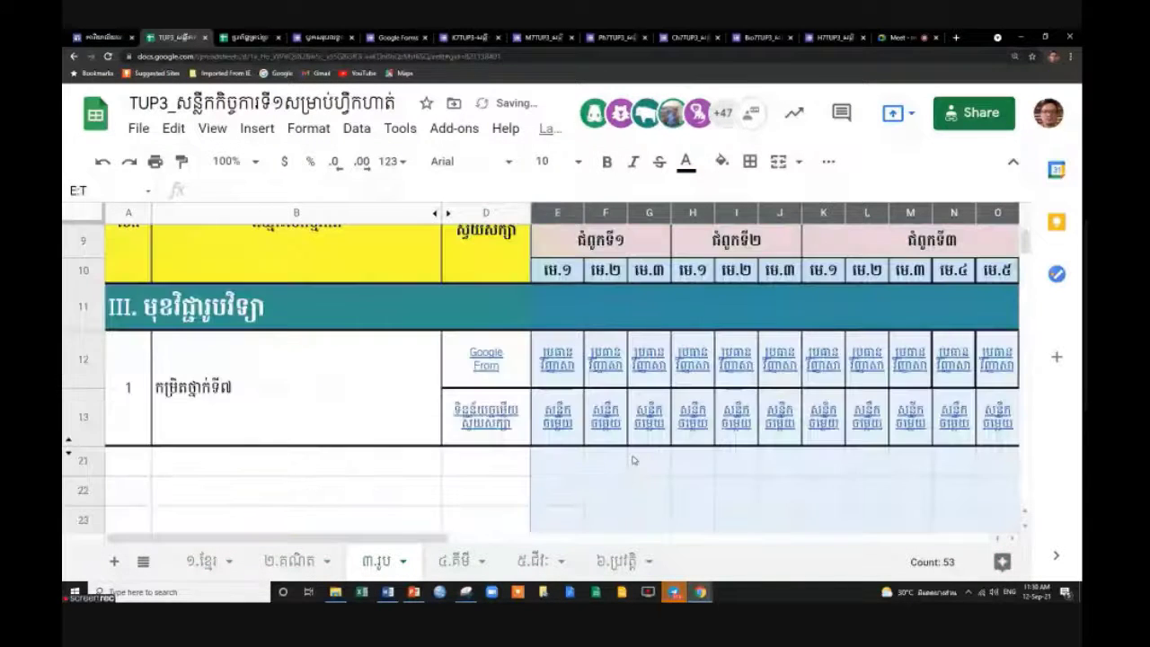
right_click(81, 422)
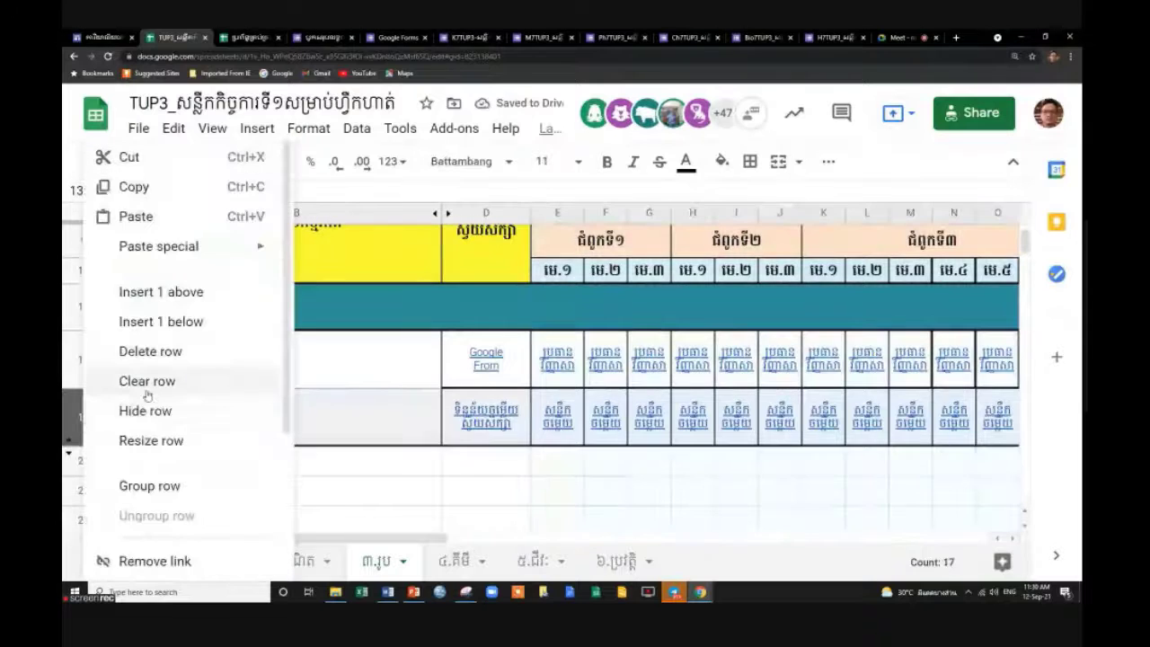
click(155, 412)
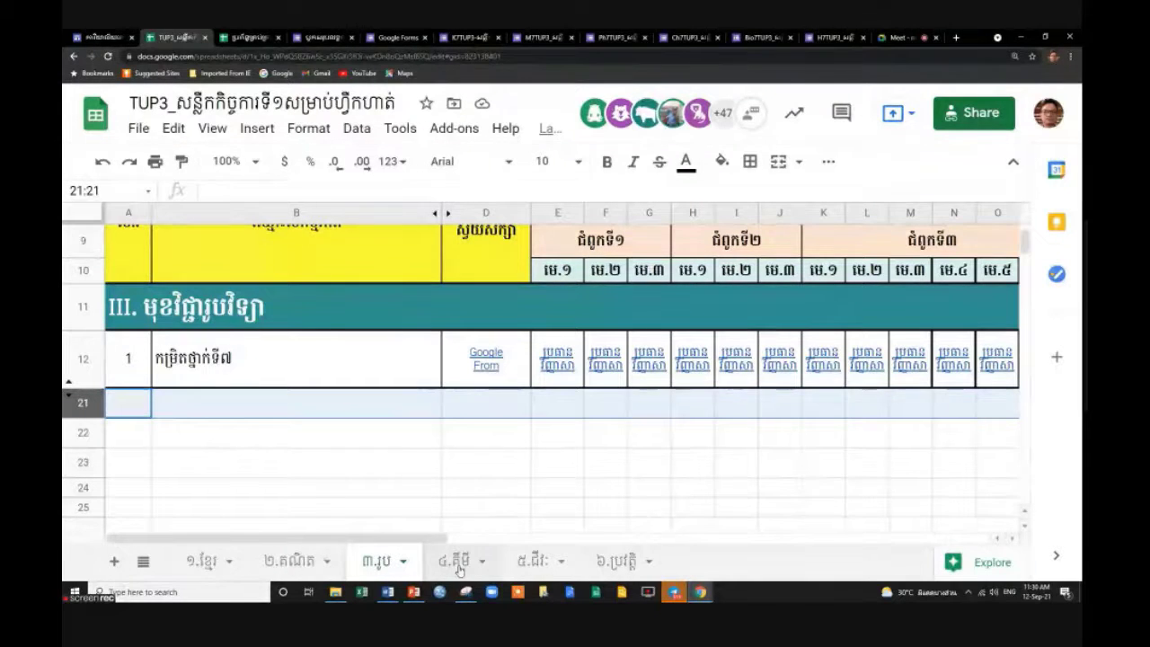
On the ៤.គីមី tab, unhide the lesson columns and preview the F13 and D13 links.
click(456, 562)
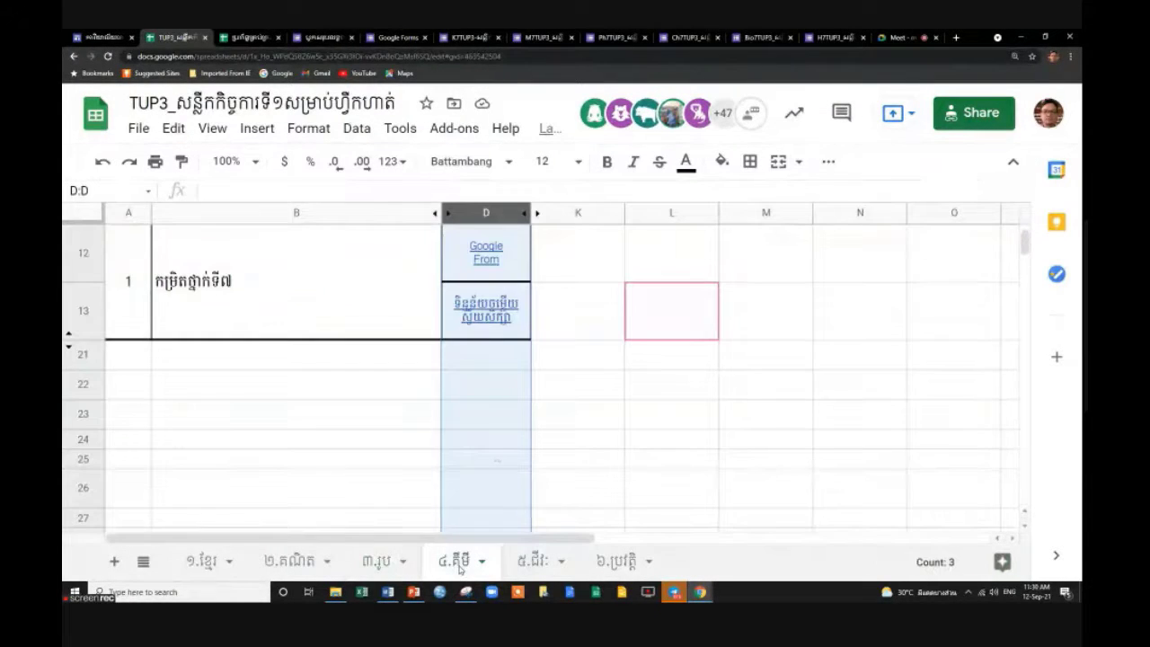
scroll(296, 296, up, 3)
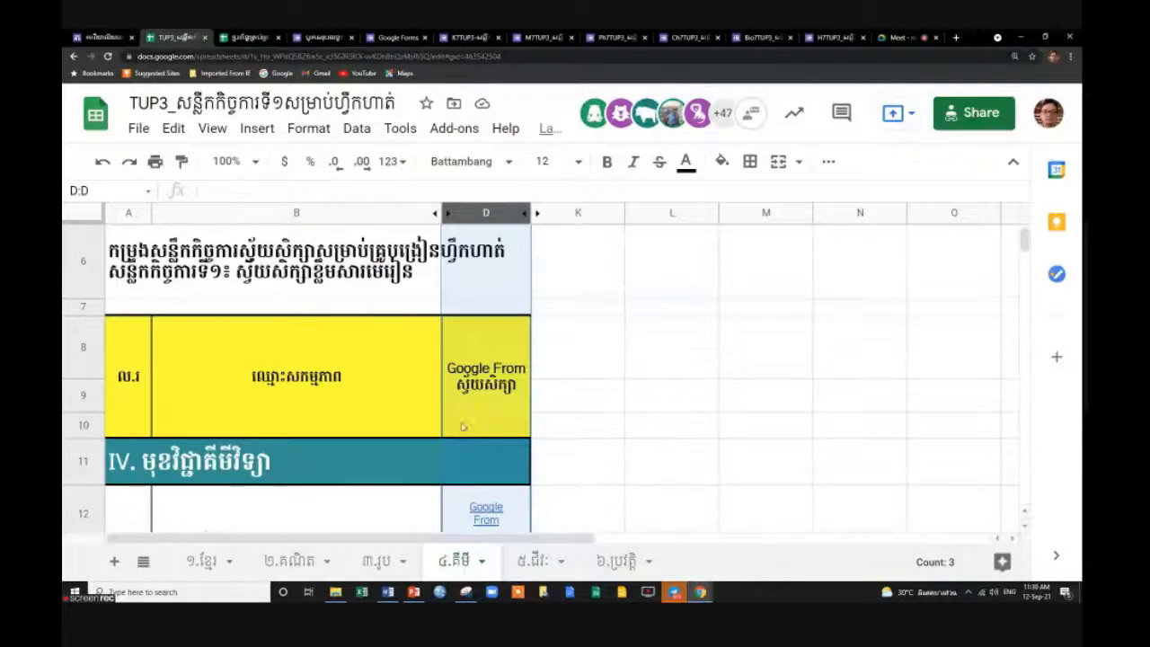
click(539, 217)
scroll(636, 383, down, 3)
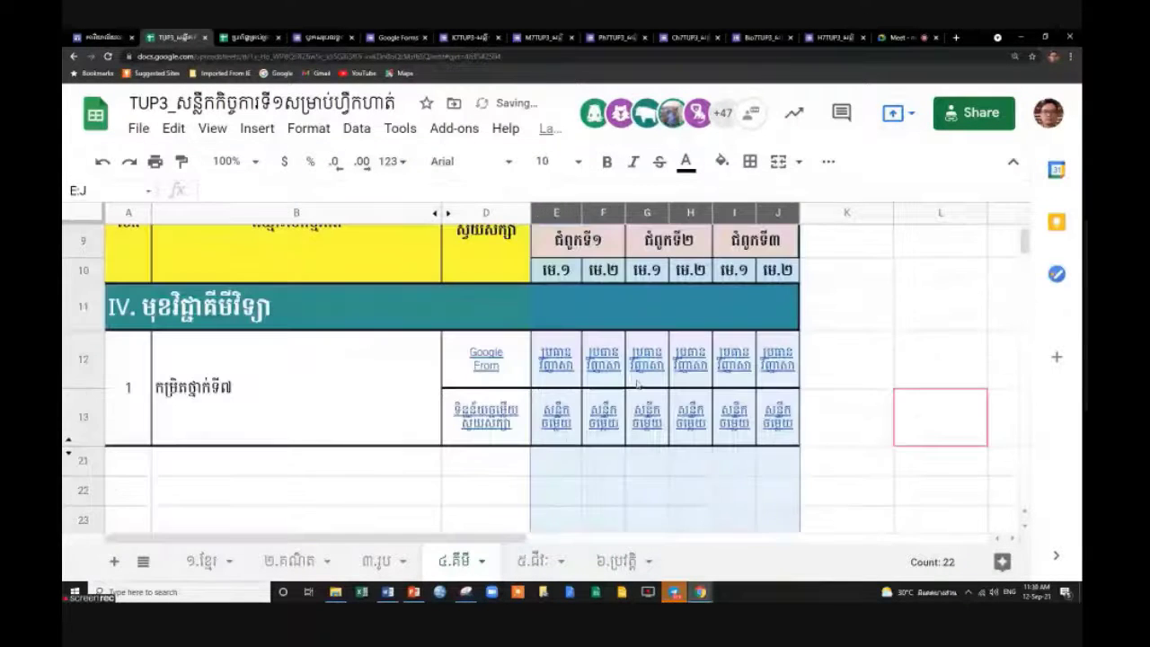
click(615, 440)
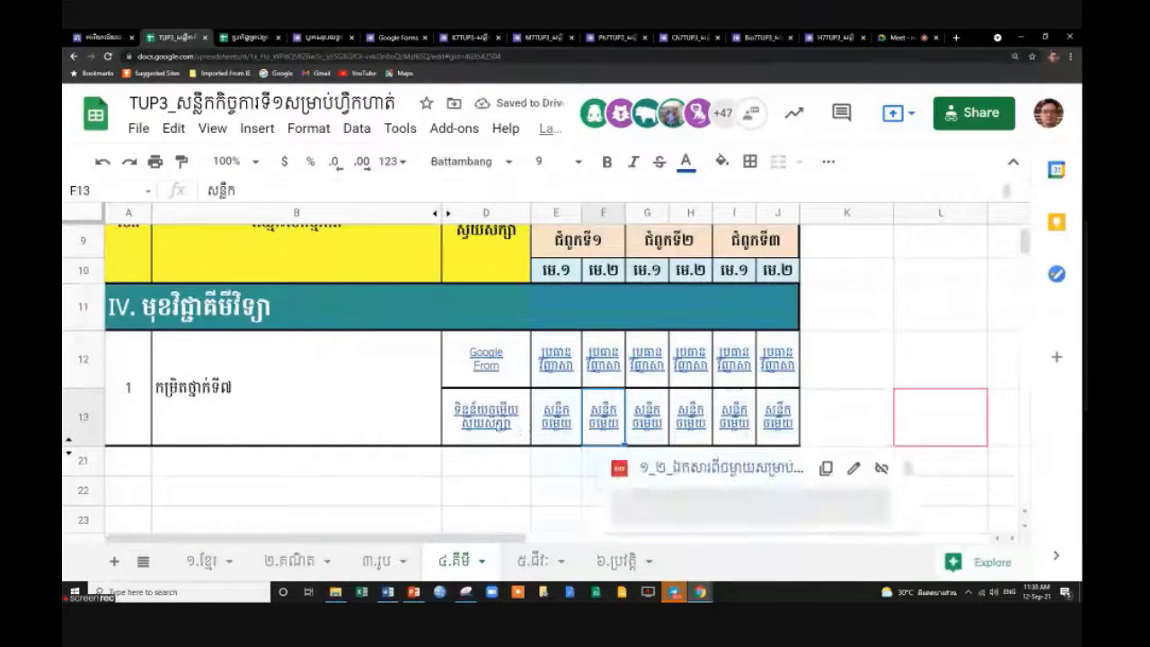
click(492, 431)
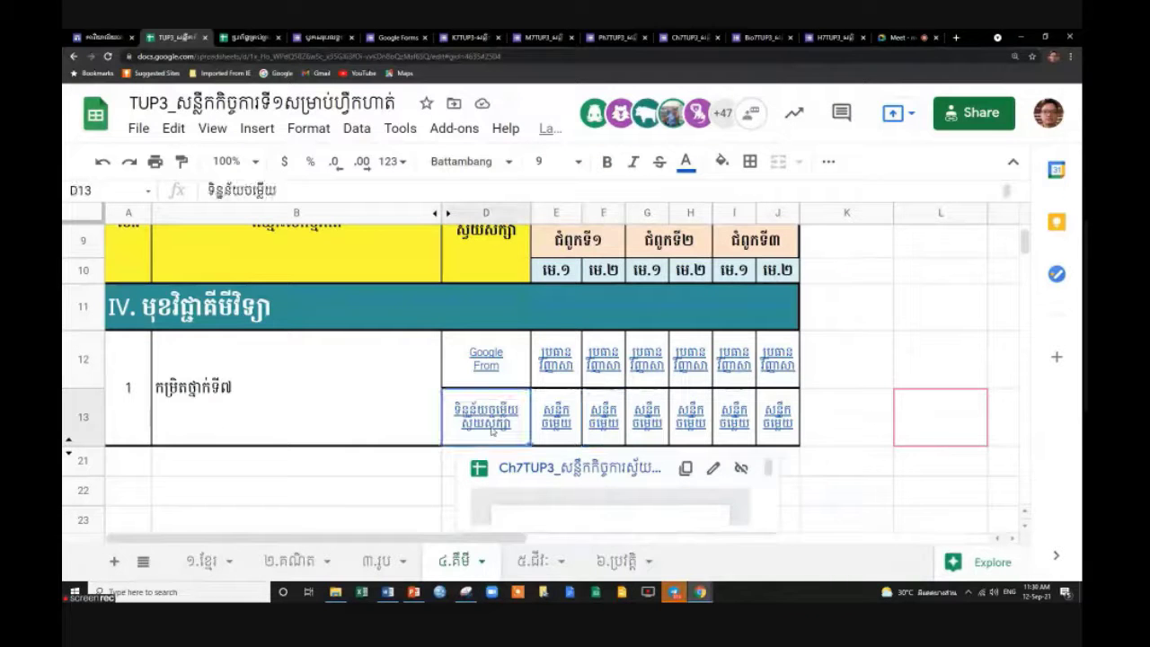
Open the Ch7TUP3 (Responses) spreadsheet from D13's link and scroll through the responses.
click(546, 468)
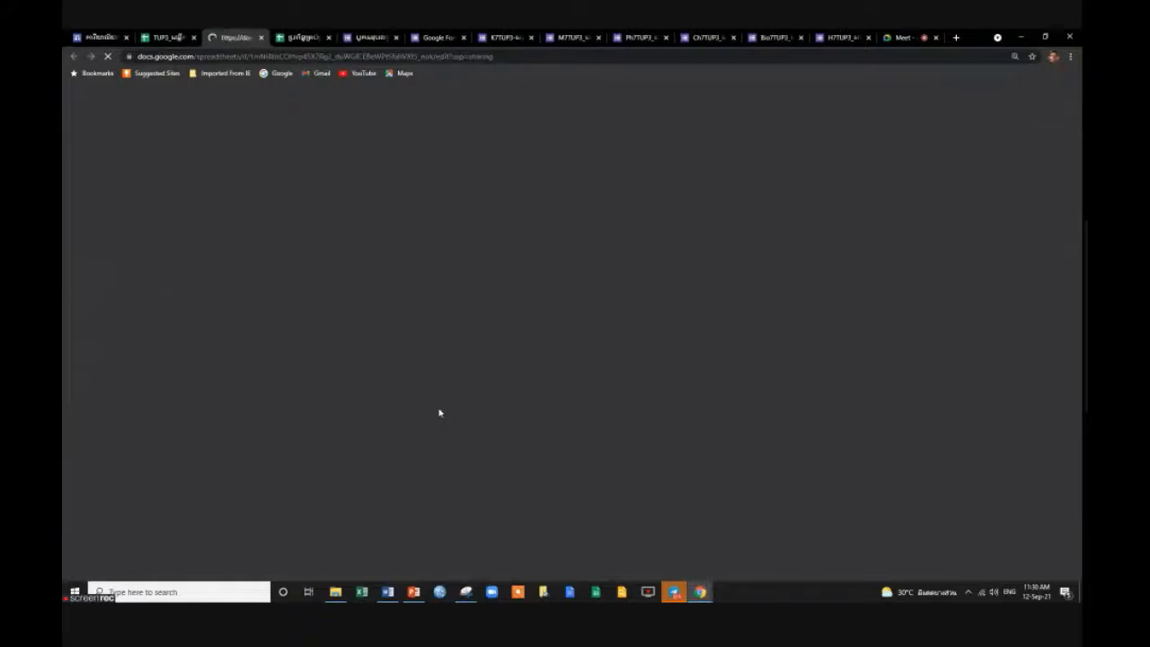
scroll(354, 398, down, 6)
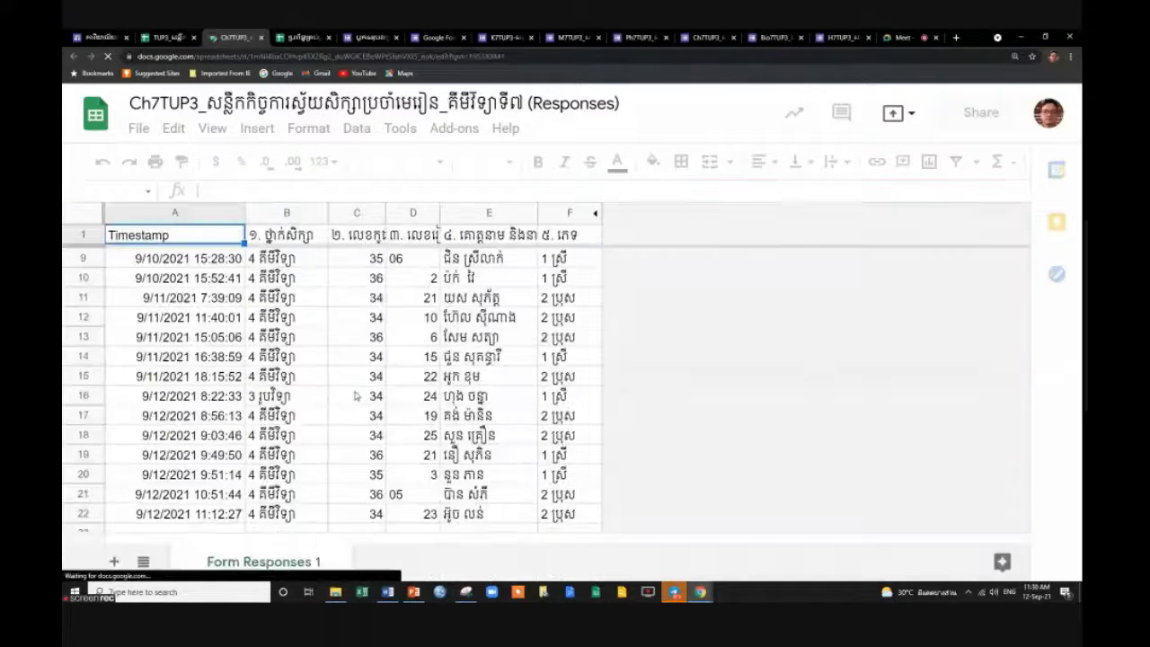
scroll(336, 388, up, 6)
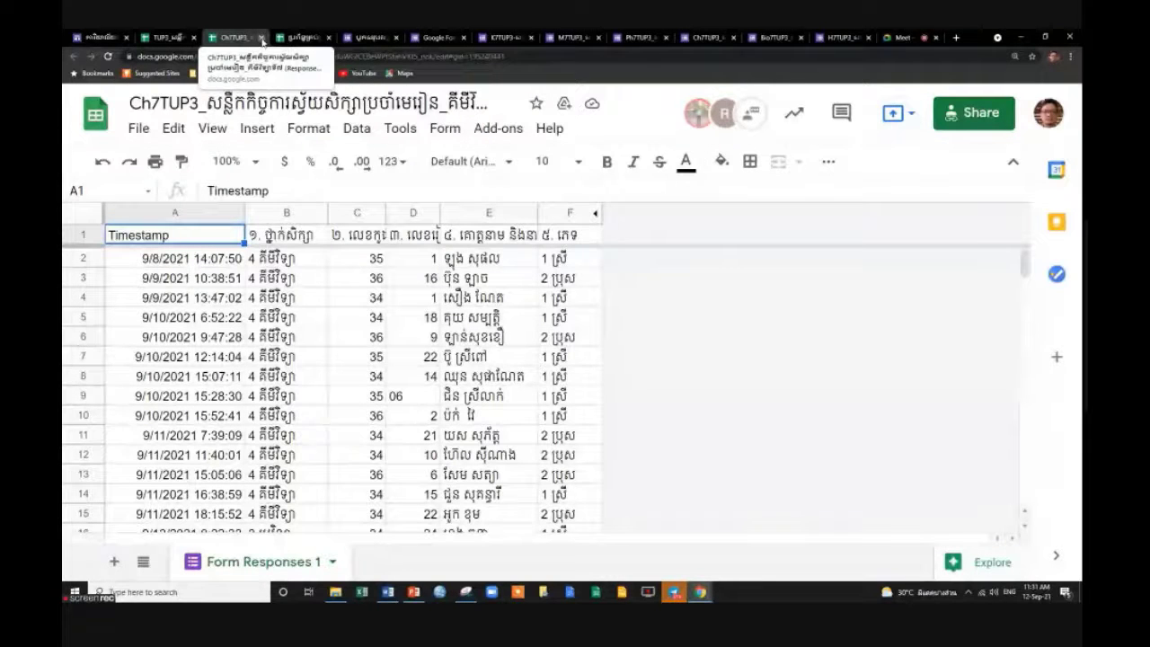
Close the Ch7TUP3 responses tab and hide the chemistry tab's answer-data row 13.
click(262, 37)
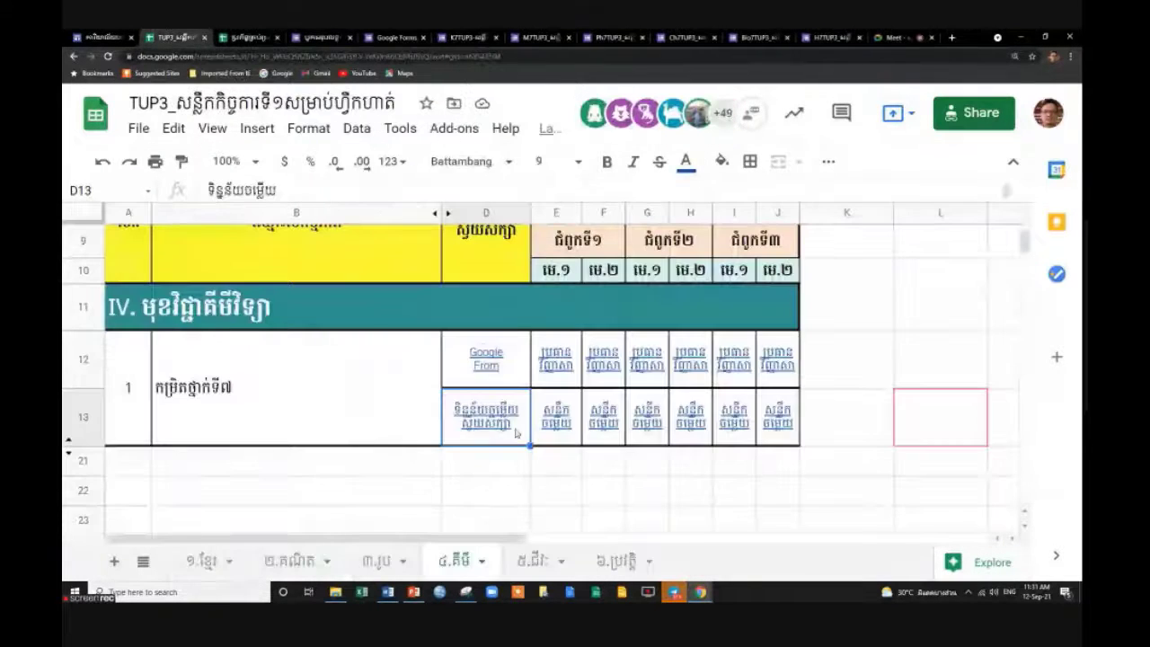
click(86, 419)
right_click(86, 419)
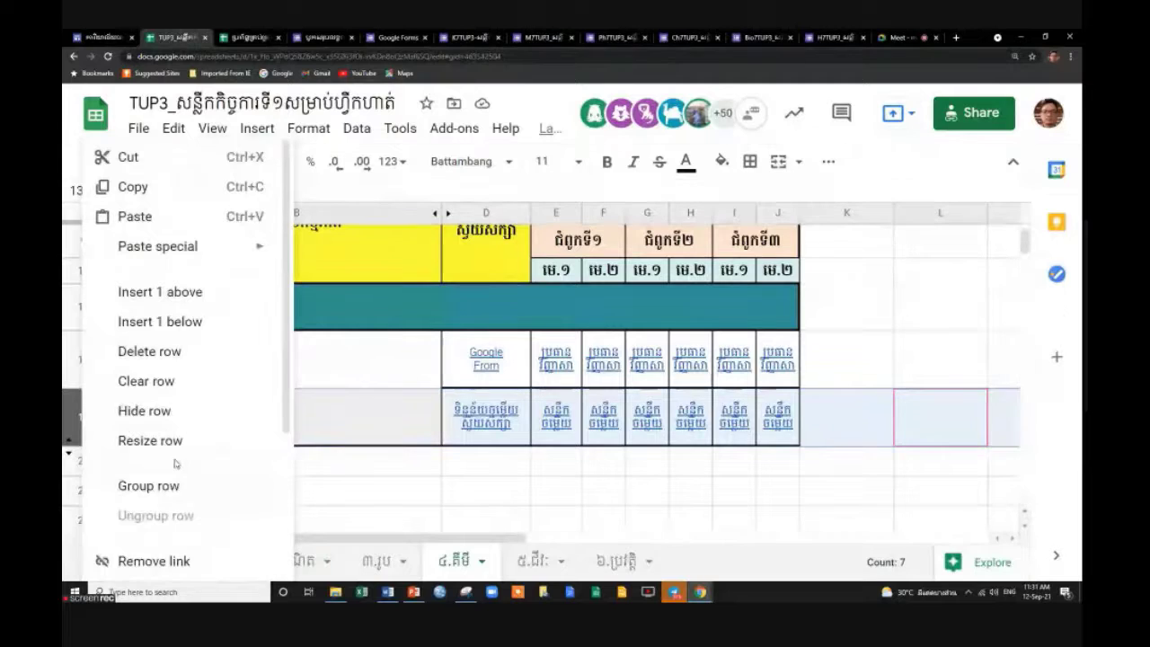
click(162, 416)
Select empty cells E23, E21, D21, F22, H22, H21, I21 and J21 below the table.
click(546, 462)
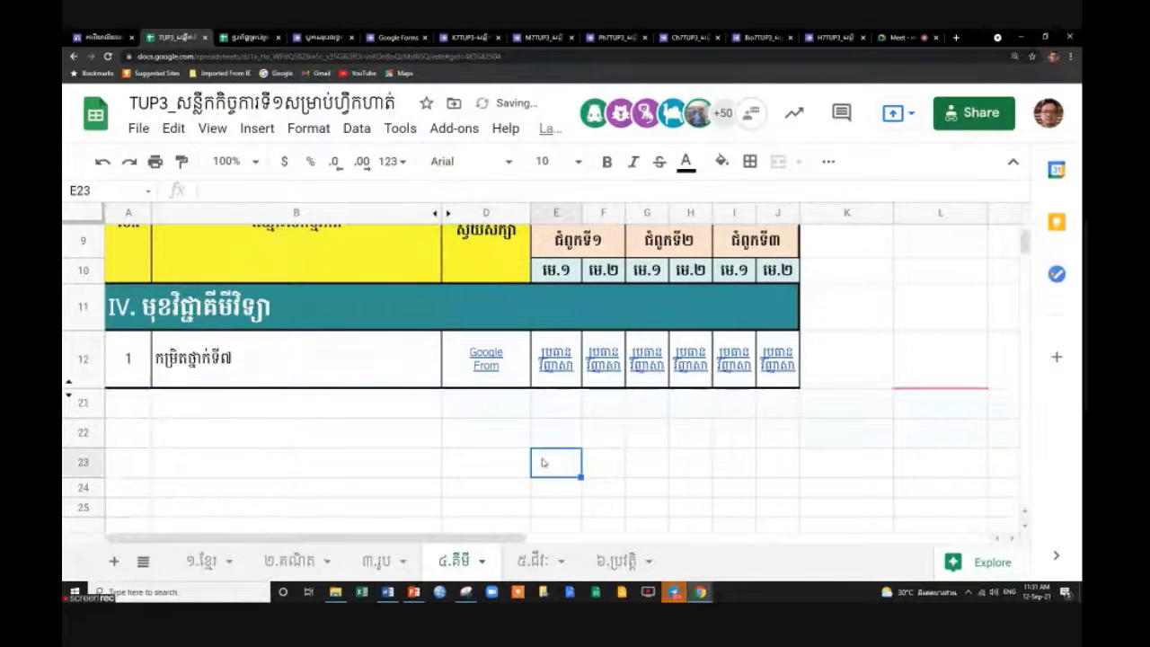
click(552, 404)
click(508, 403)
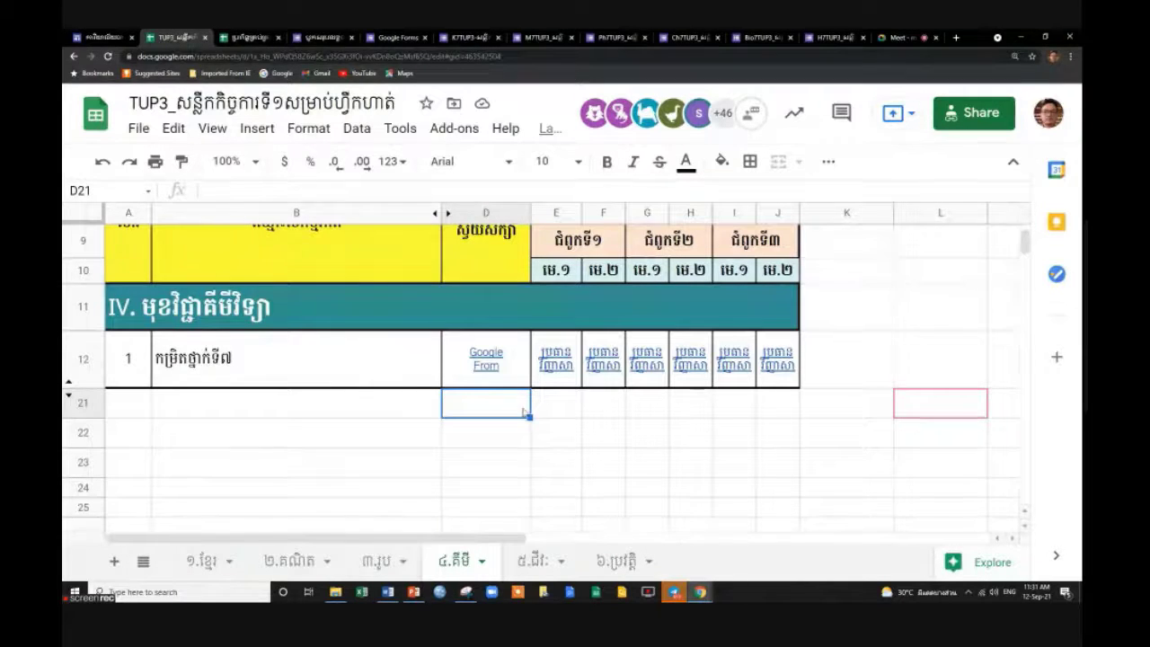
click(605, 432)
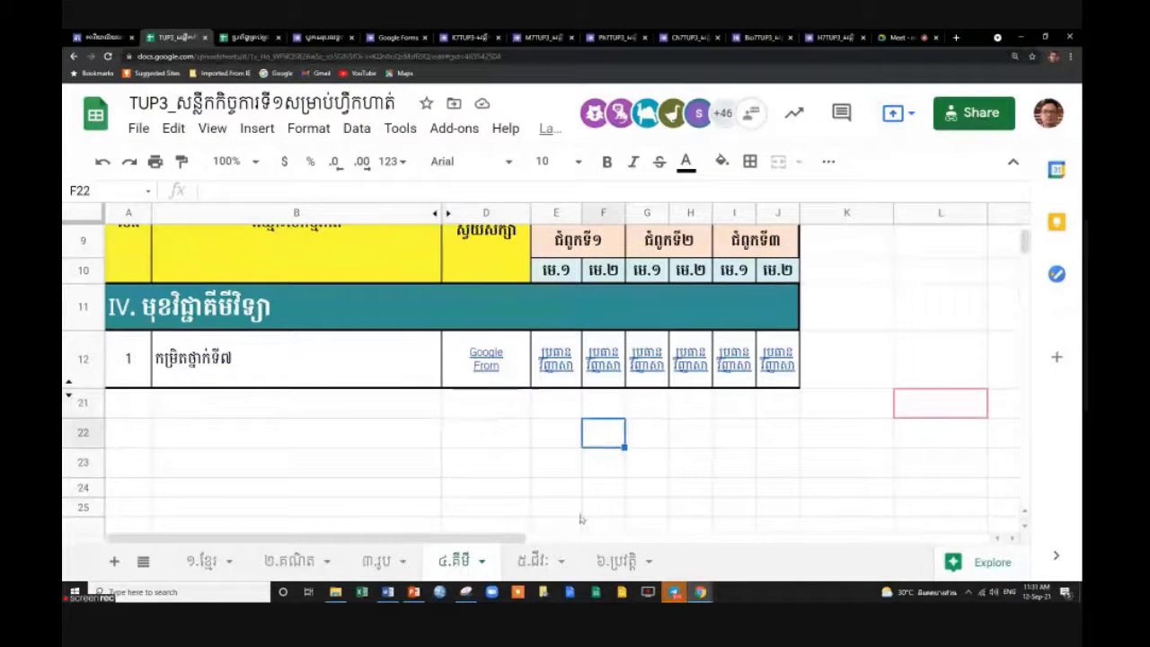
click(683, 440)
click(706, 404)
click(745, 403)
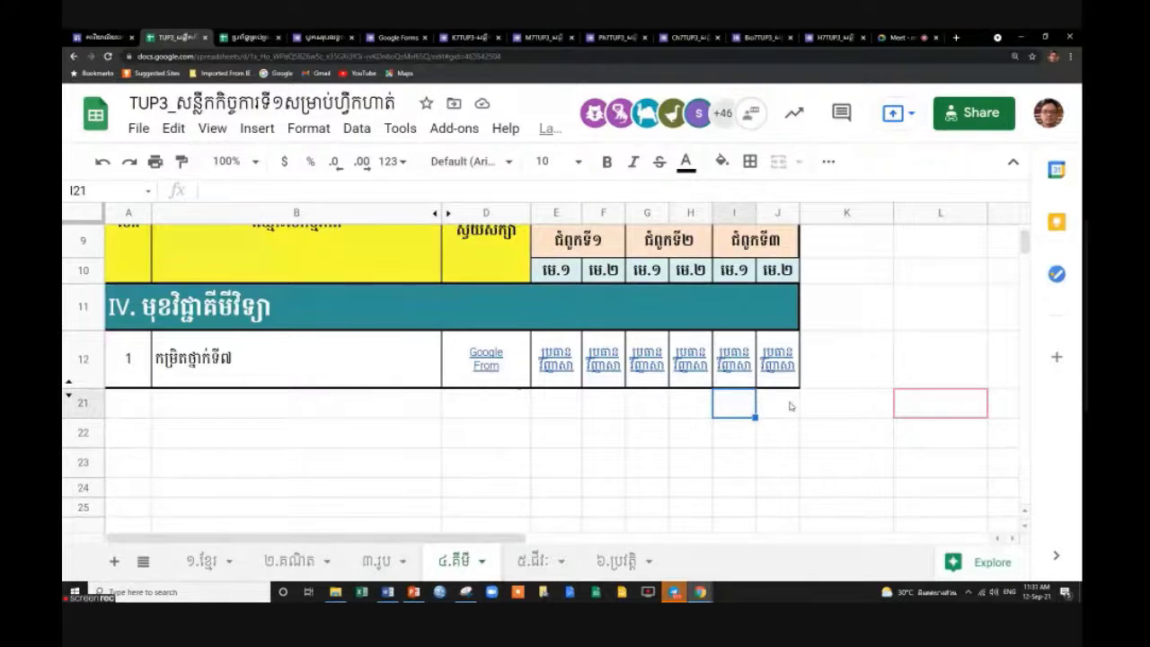
click(789, 405)
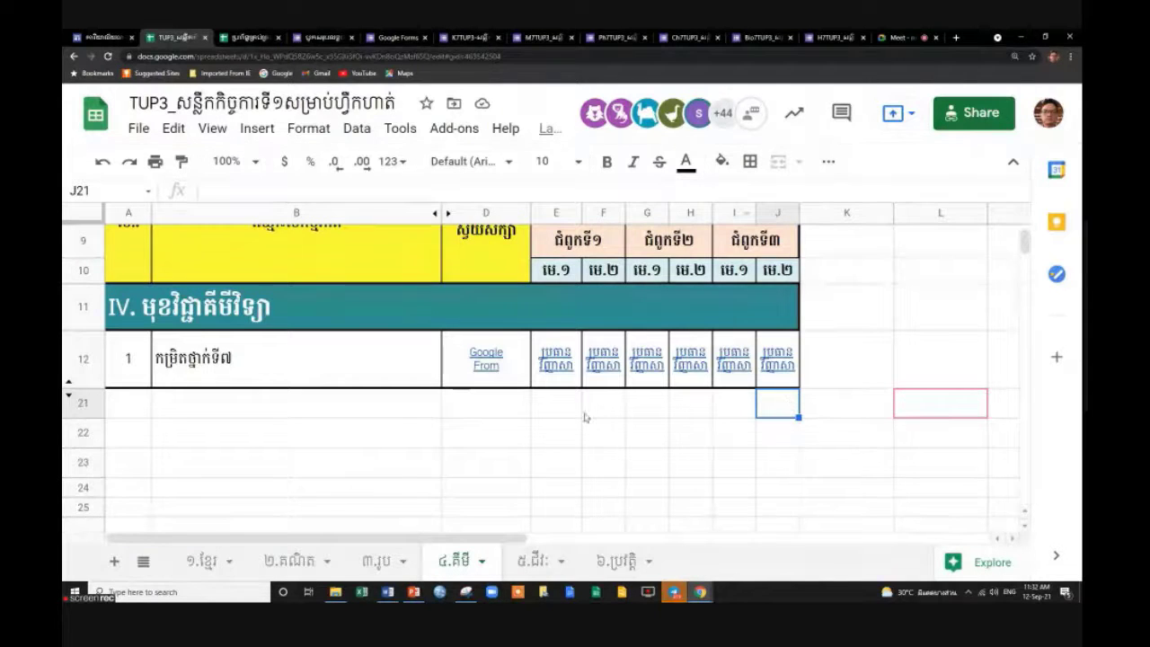
On the ៥.ជីវៈ tab, unhide columns E–T and hide answer-data row 13.
click(542, 560)
scroll(575, 510, down, 5)
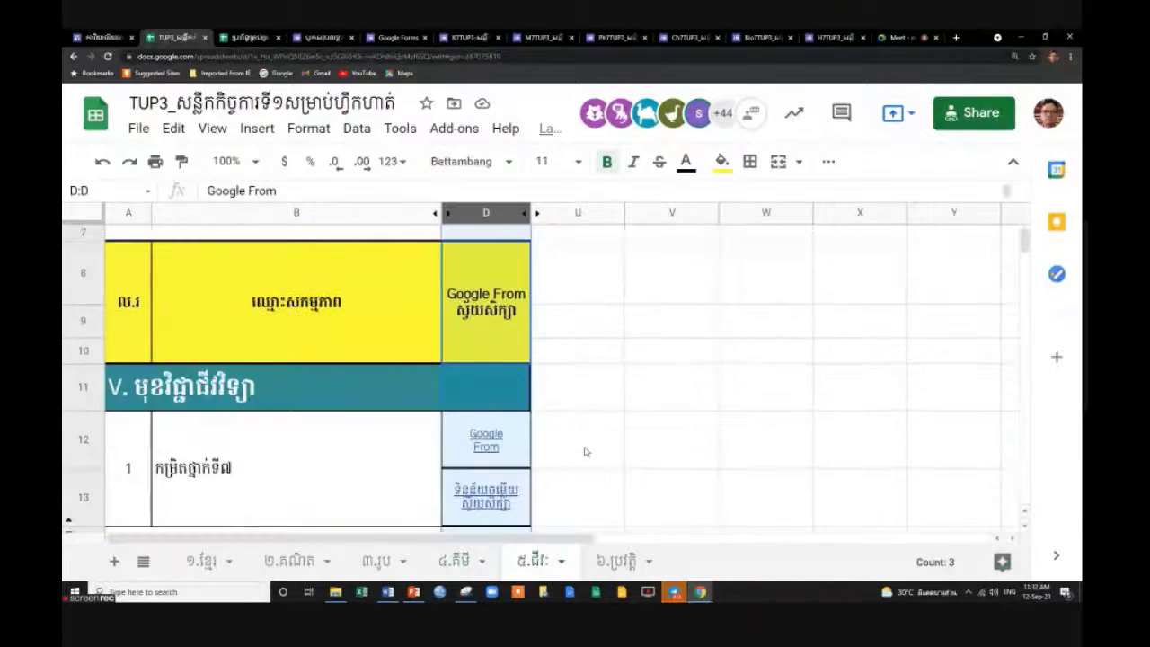
click(537, 212)
scroll(679, 367, down, 3)
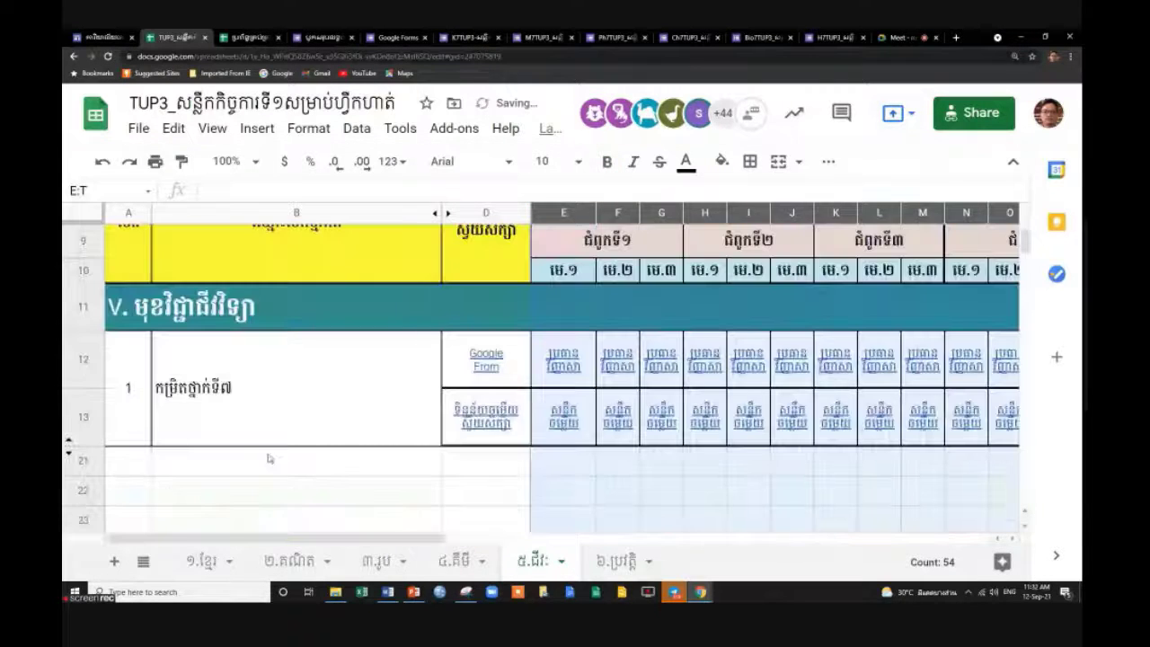
click(95, 426)
right_click(95, 426)
click(167, 420)
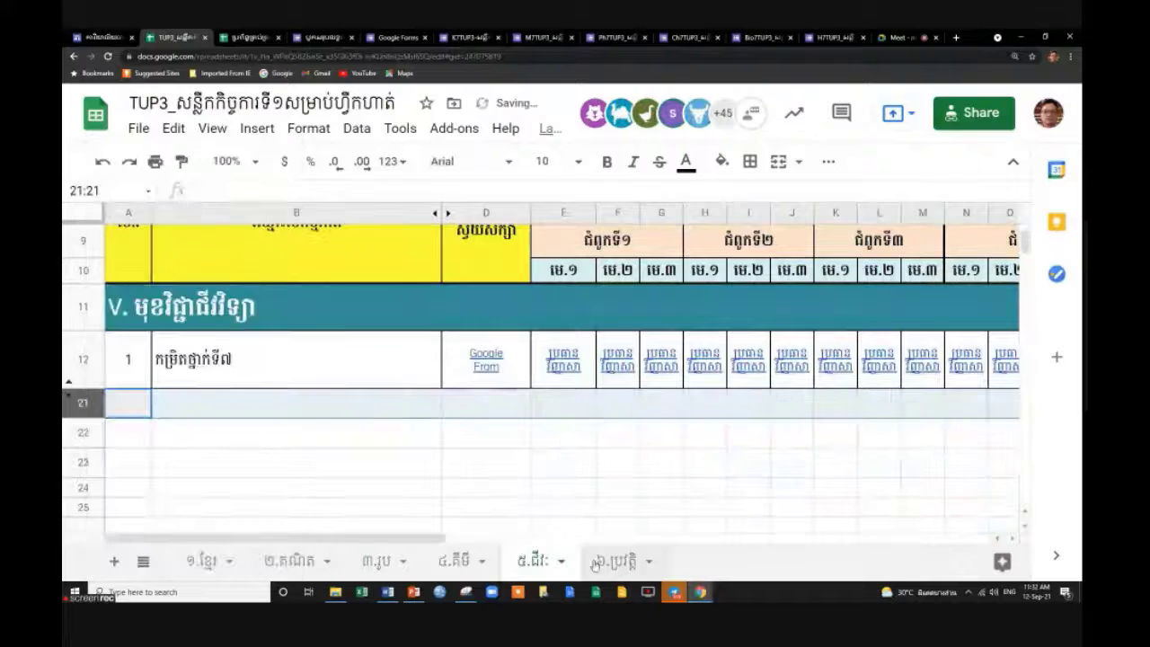
On the ៦.ប្រវត្តិ tab, unhide columns E–S and hide the answer-data links row.
click(616, 564)
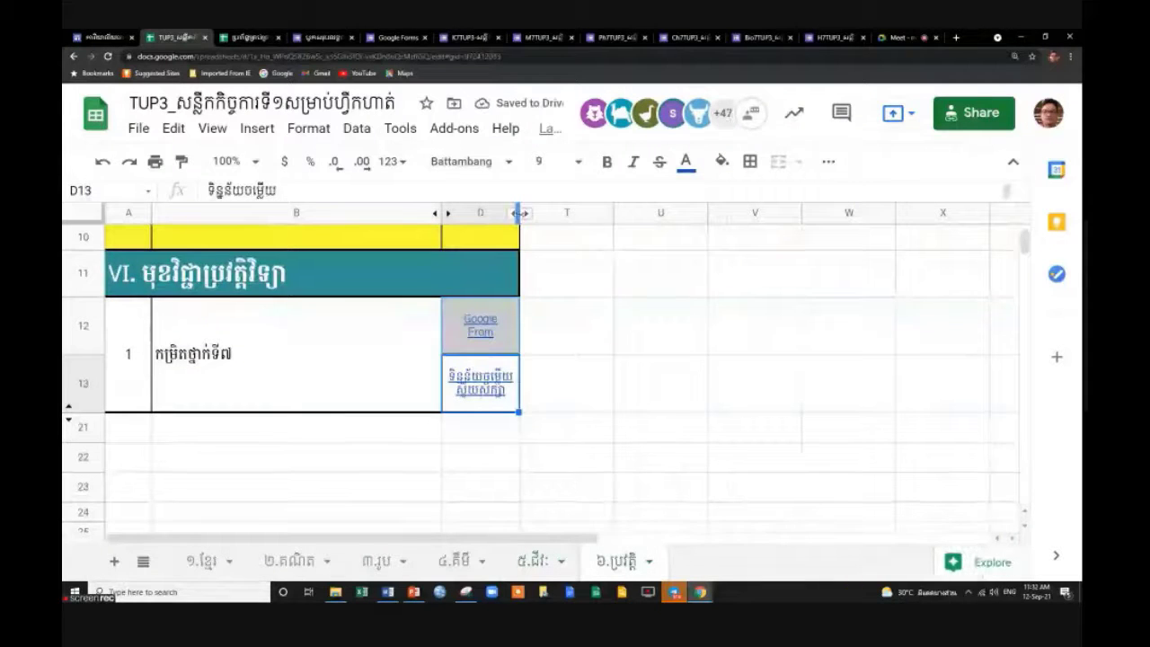
click(526, 212)
scroll(644, 440, down, 5)
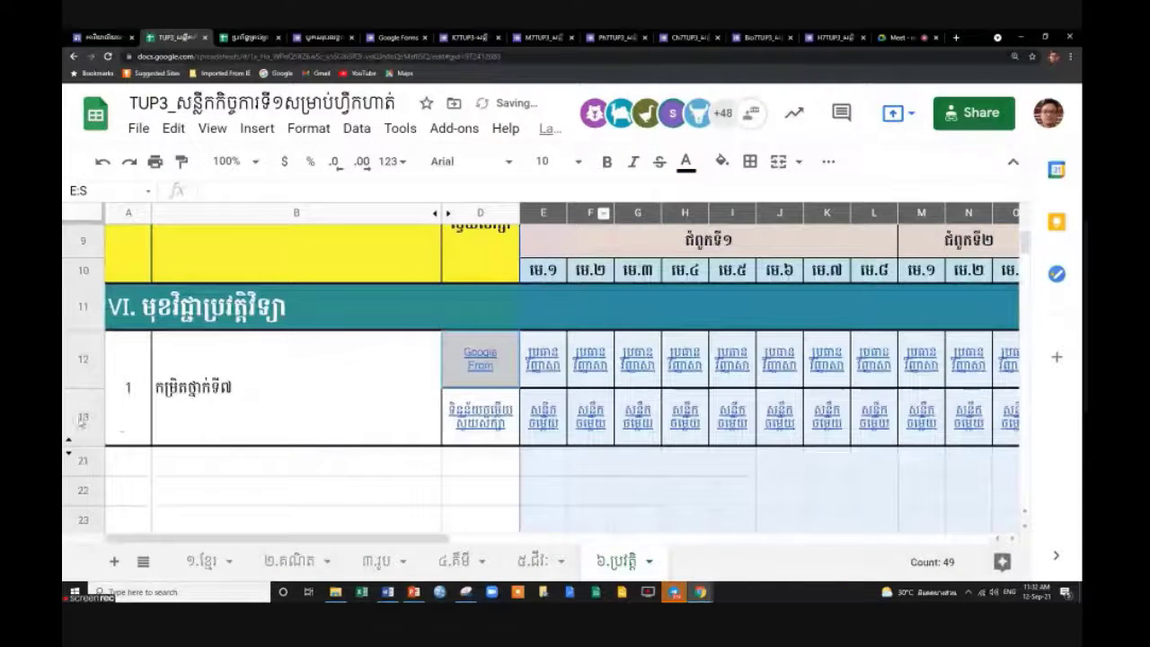
click(81, 418)
right_click(81, 418)
click(141, 413)
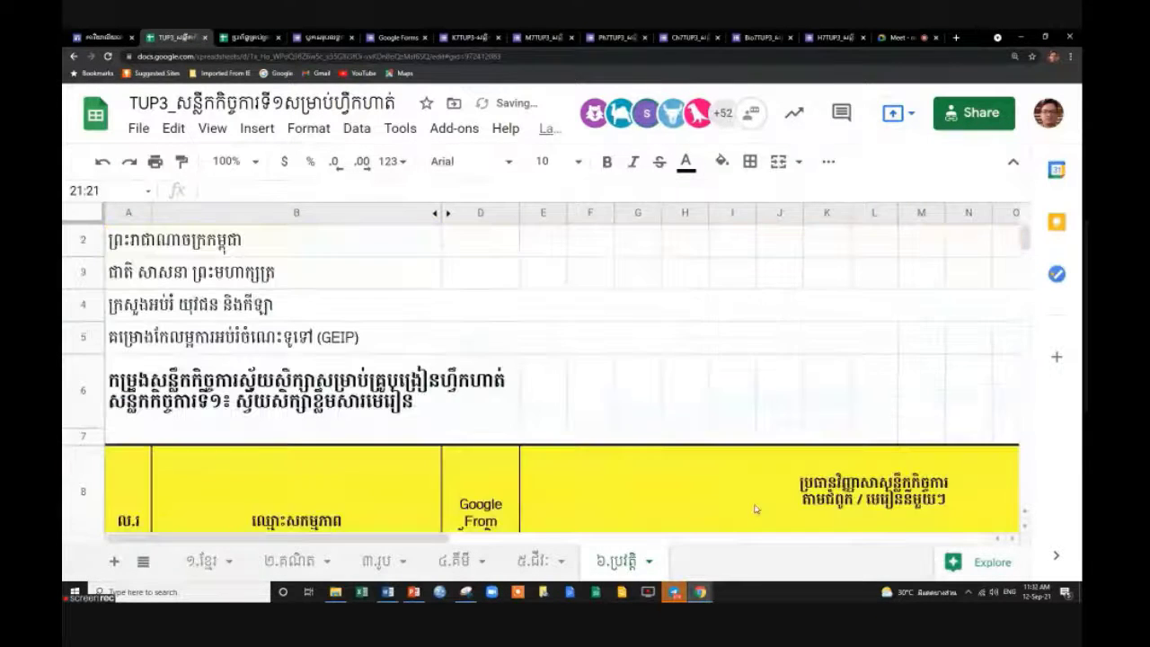
Select title-row cells E6–G6 and empty cell E22, then return to the Google Meet presentation.
click(576, 411)
click(555, 405)
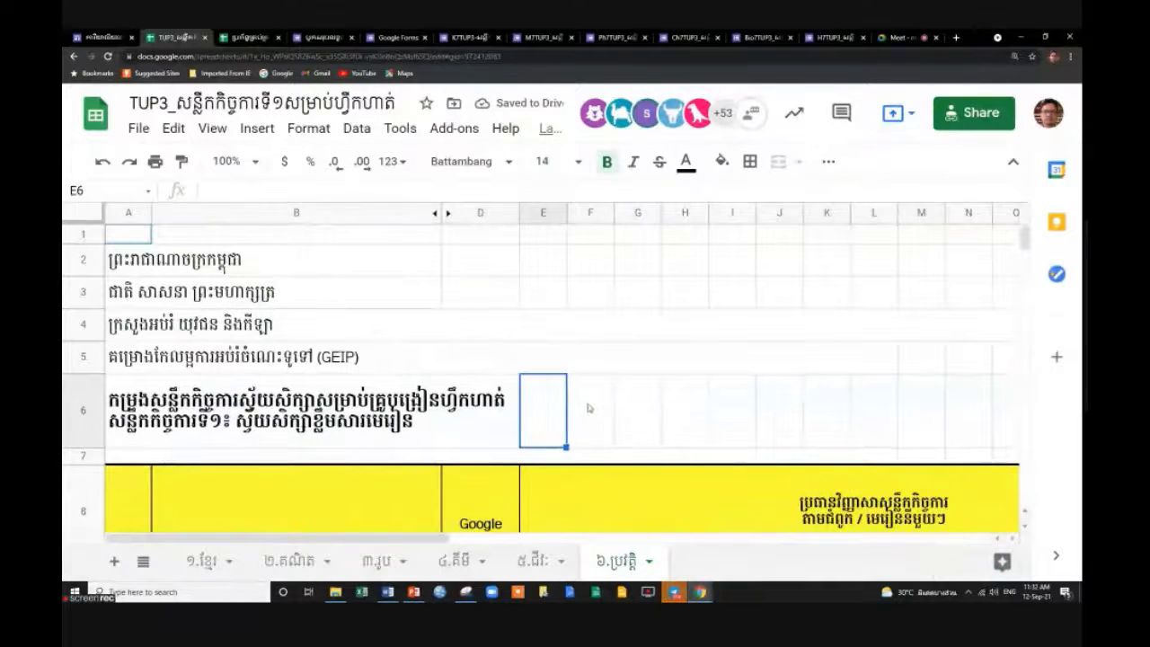
click(588, 406)
click(651, 408)
scroll(753, 407, down, 5)
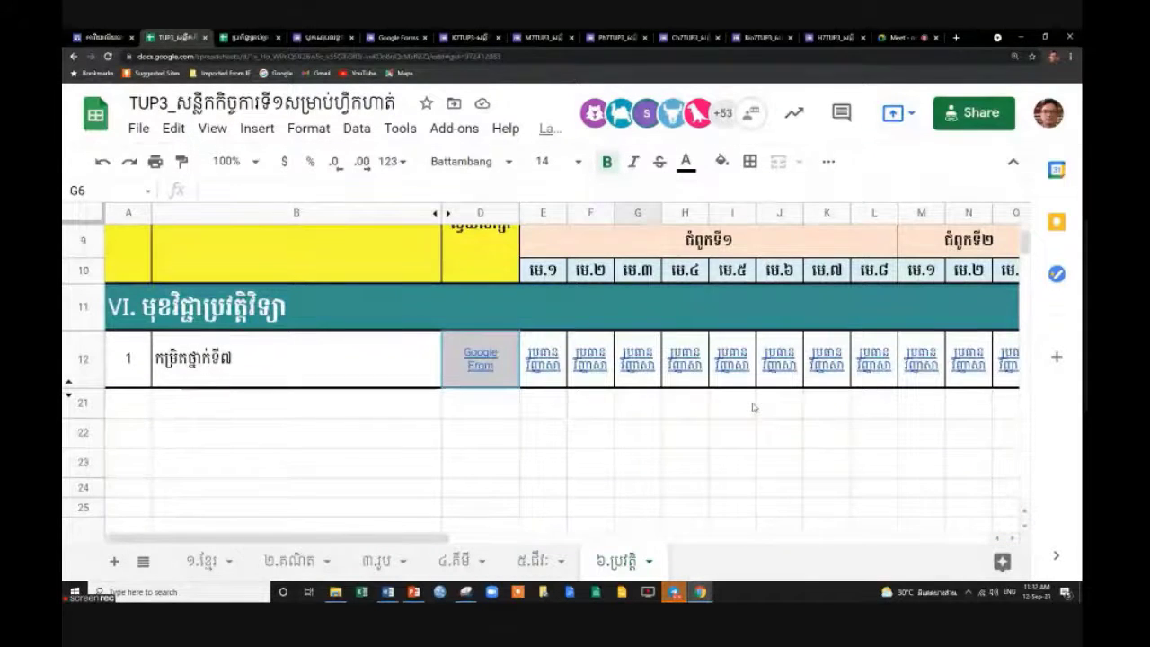
click(534, 440)
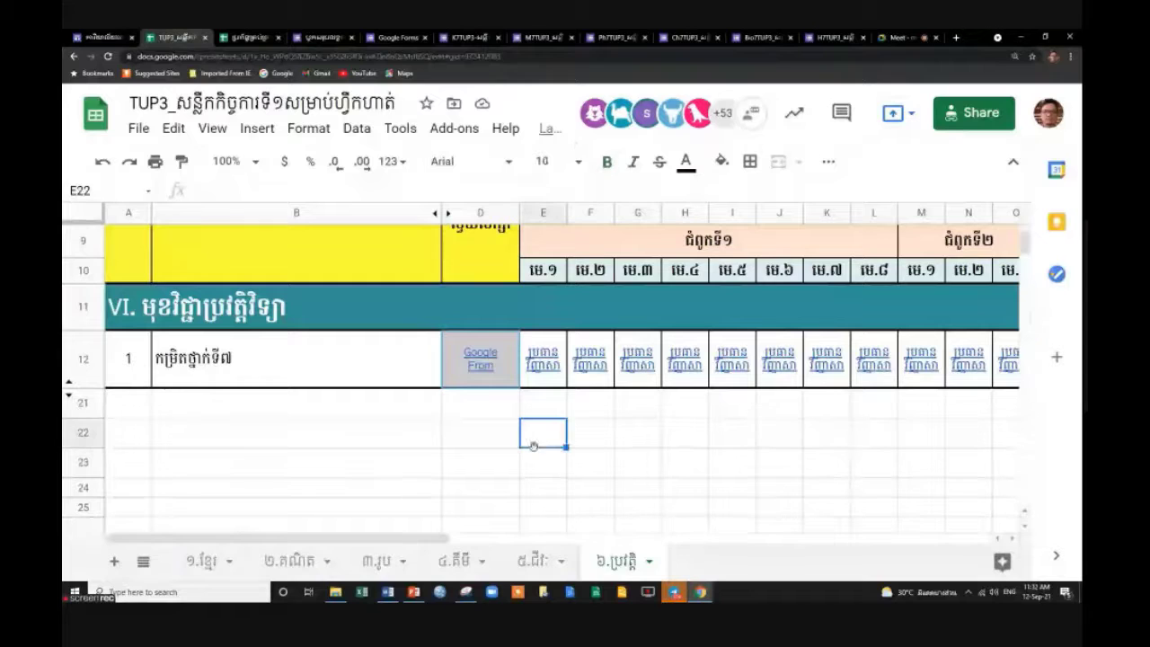
click(907, 37)
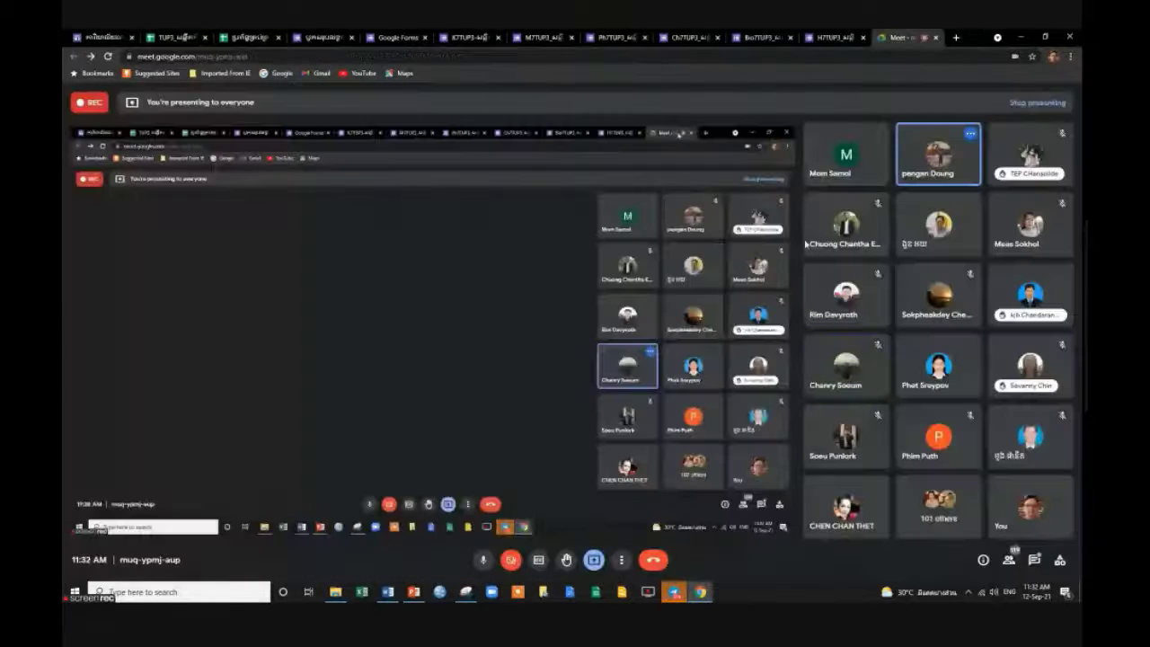